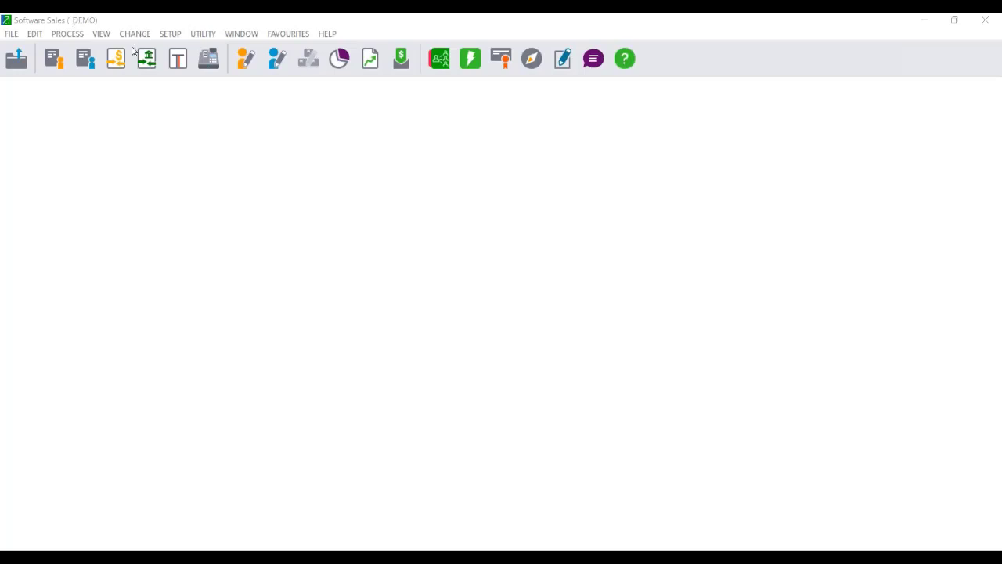
Enter the password to review the accounting period setup, then close it without saving.
click(106, 36)
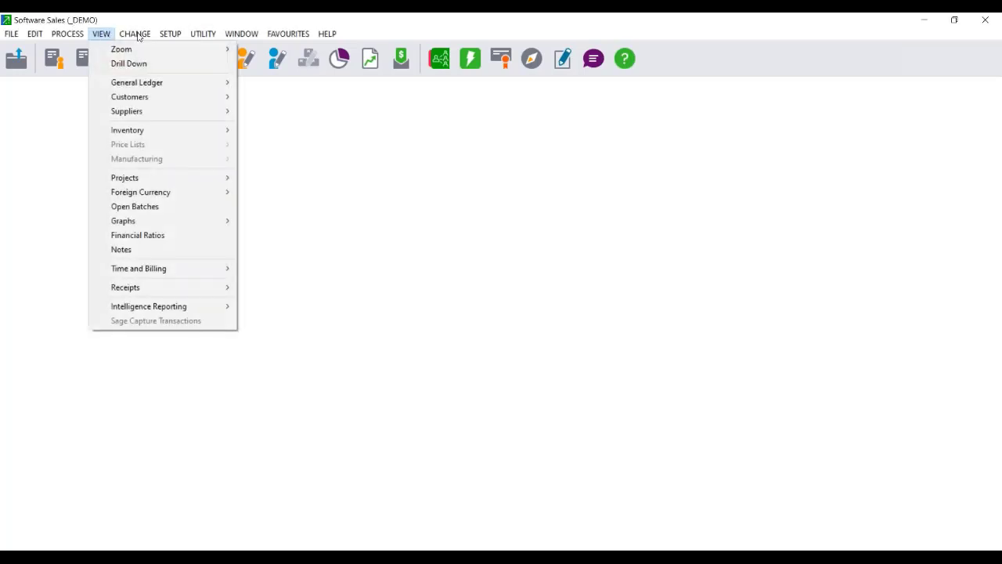
mouse_move(170, 34)
click(208, 144)
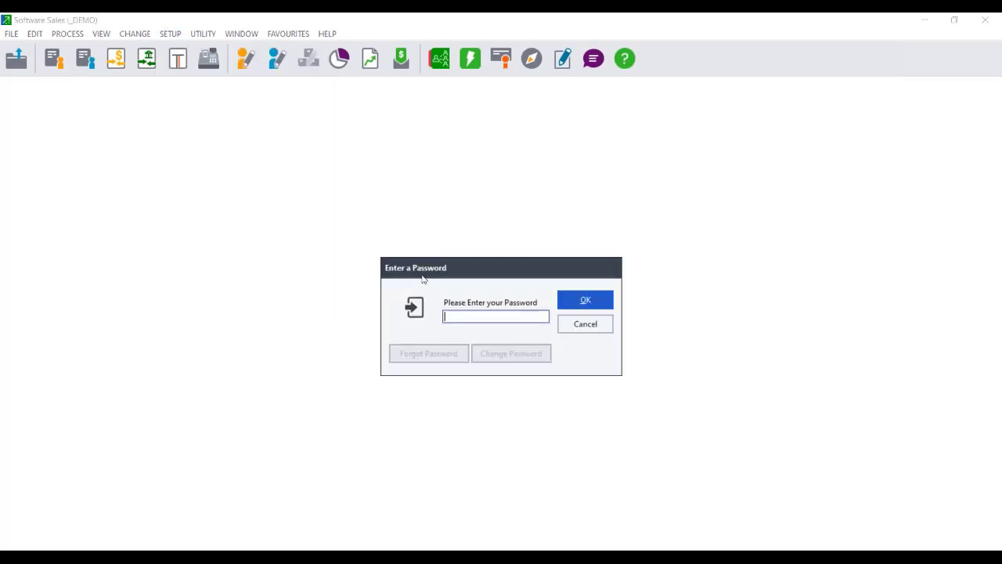
text(****)
key(Return)
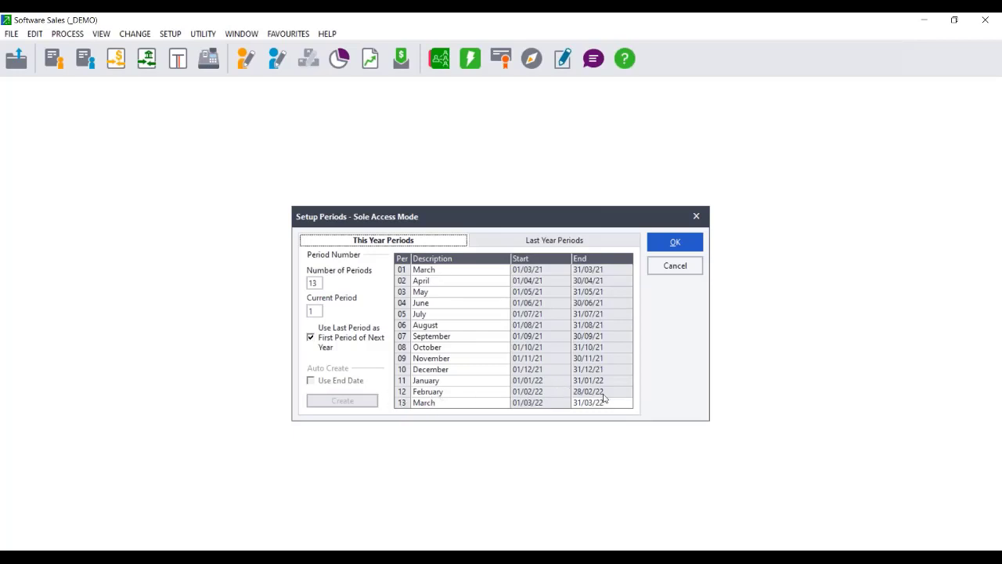
click(691, 265)
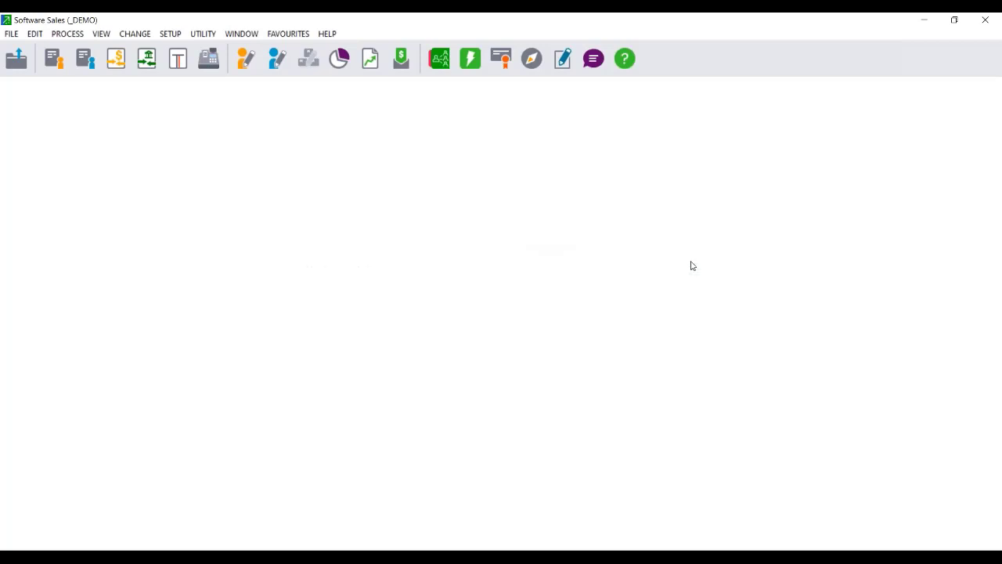
Check the trial balance's unposted open batches, inspecting User 0's Tax Invoice batch, then cancel.
click(101, 34)
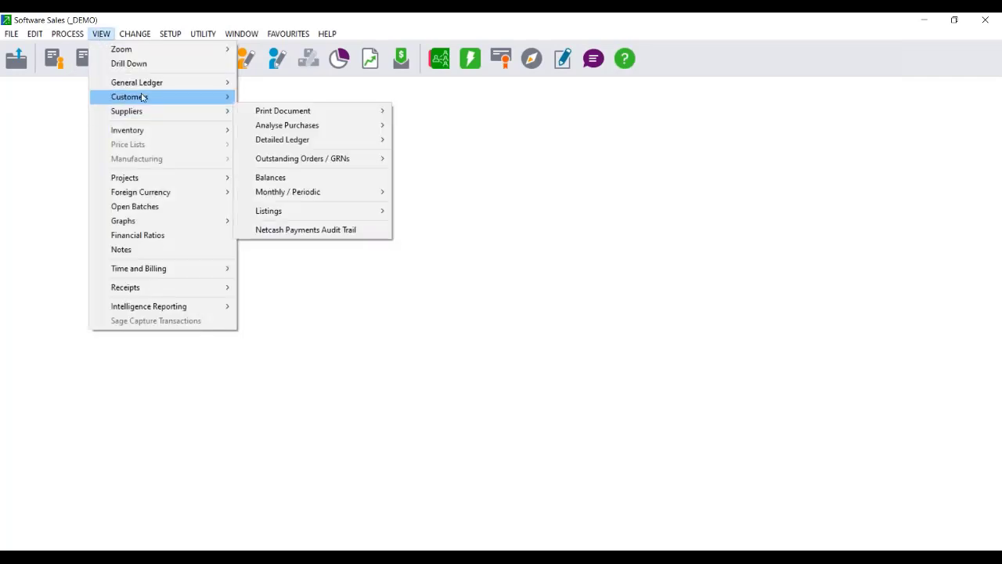
mouse_move(159, 85)
mouse_move(280, 86)
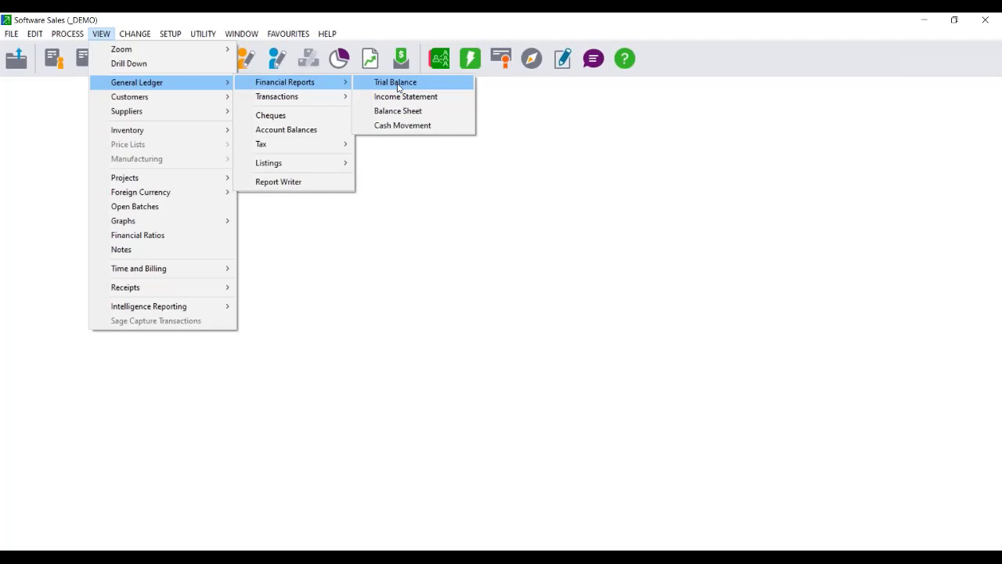
click(398, 86)
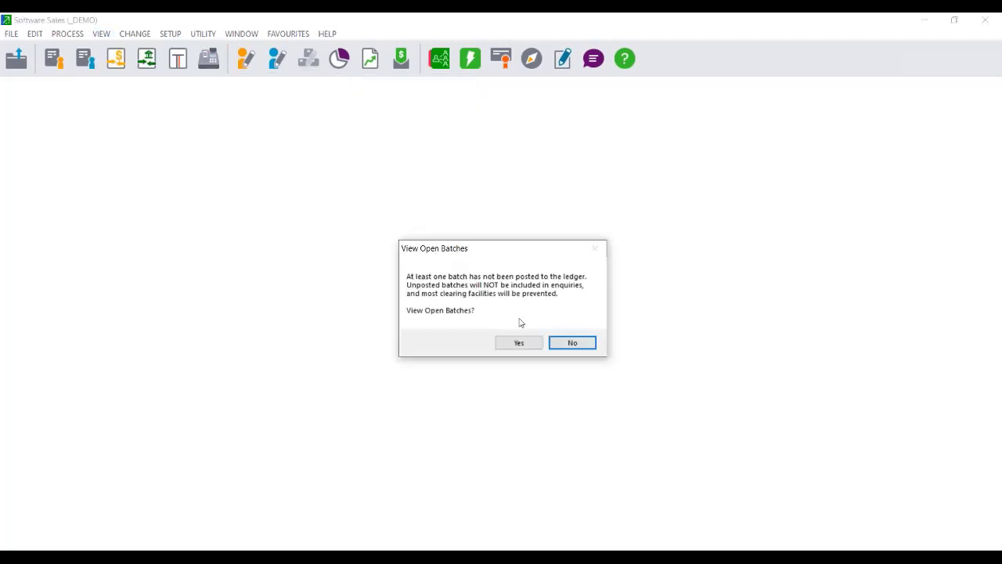
click(517, 345)
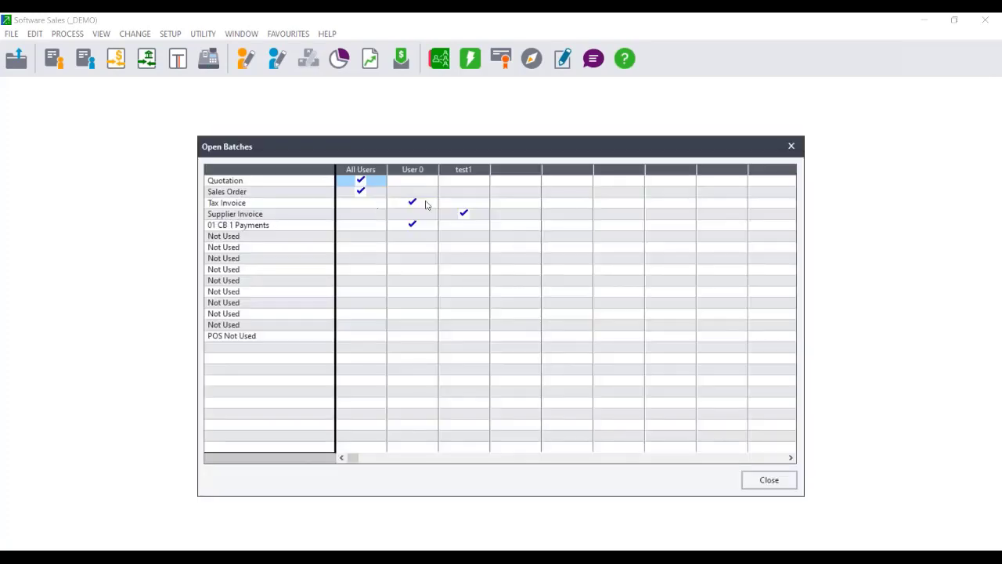
click(427, 204)
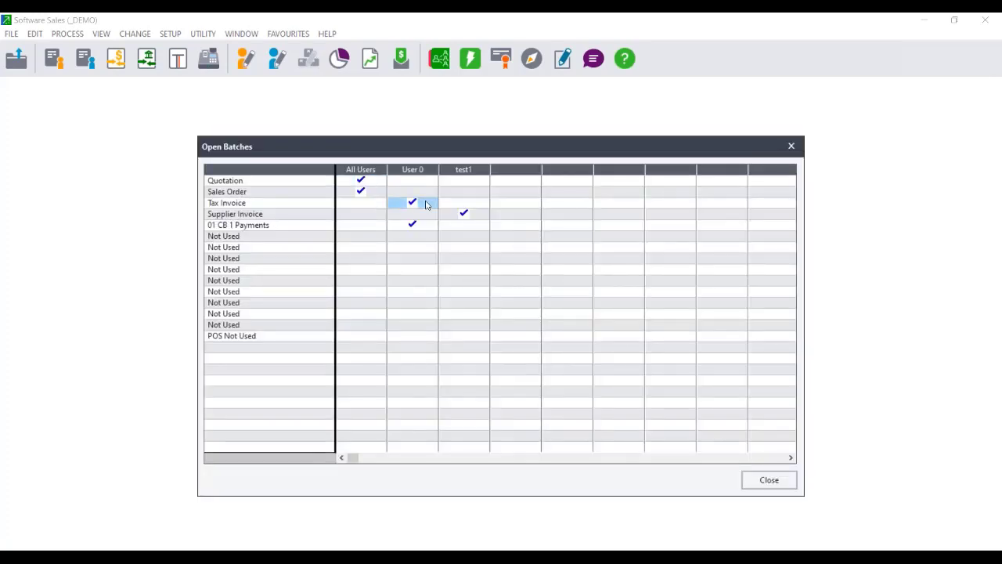
click(769, 480)
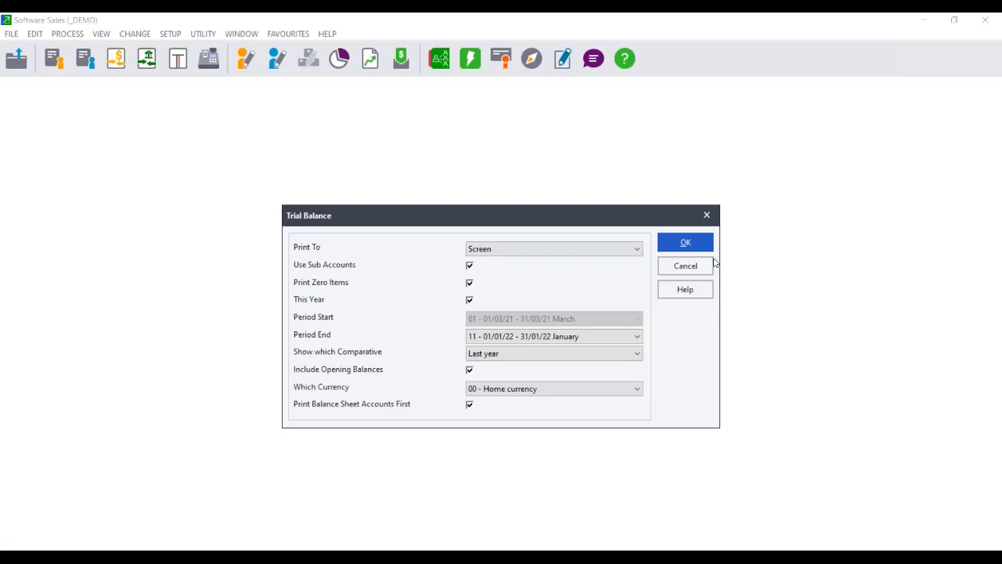
click(696, 266)
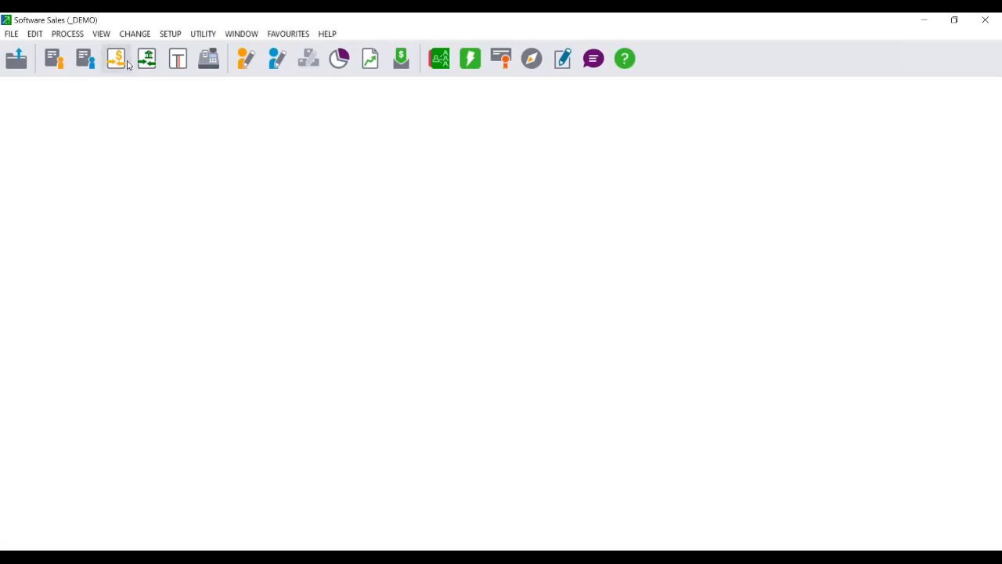
Look up the existing customer tax invoices.
click(55, 58)
click(81, 113)
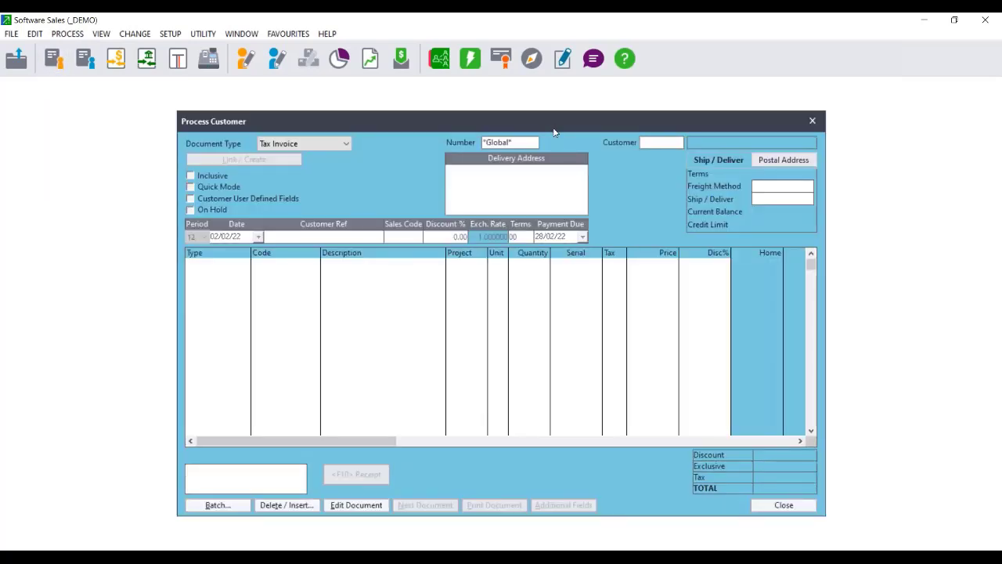
click(534, 142)
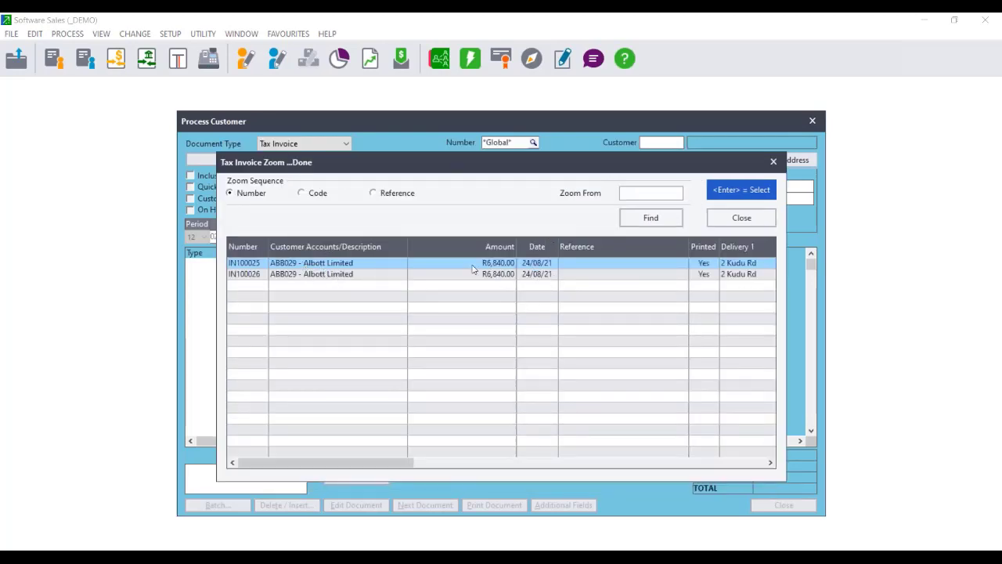
click(741, 217)
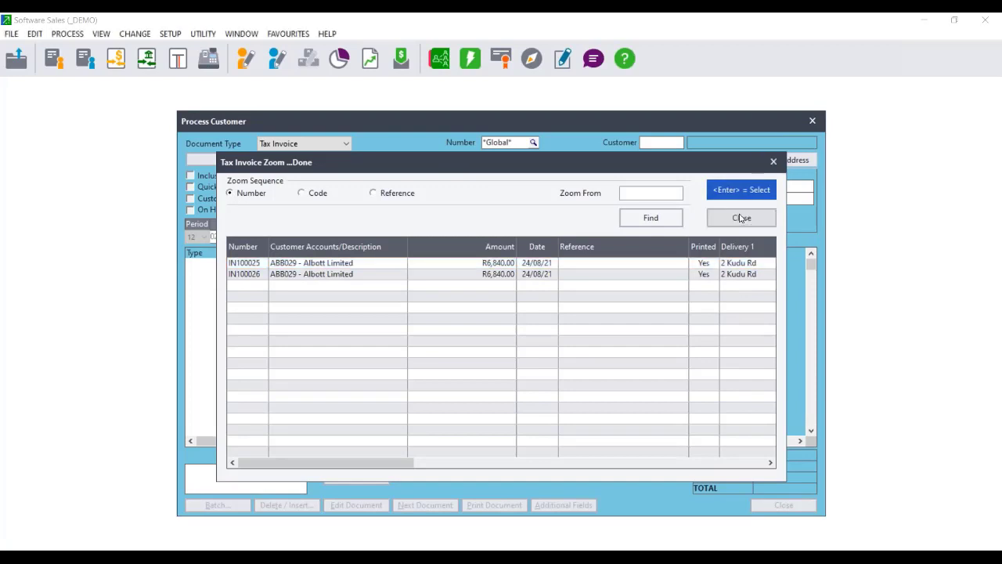
Try updating the tax invoice batch, acknowledge the demo posting limit, and close the window.
click(217, 506)
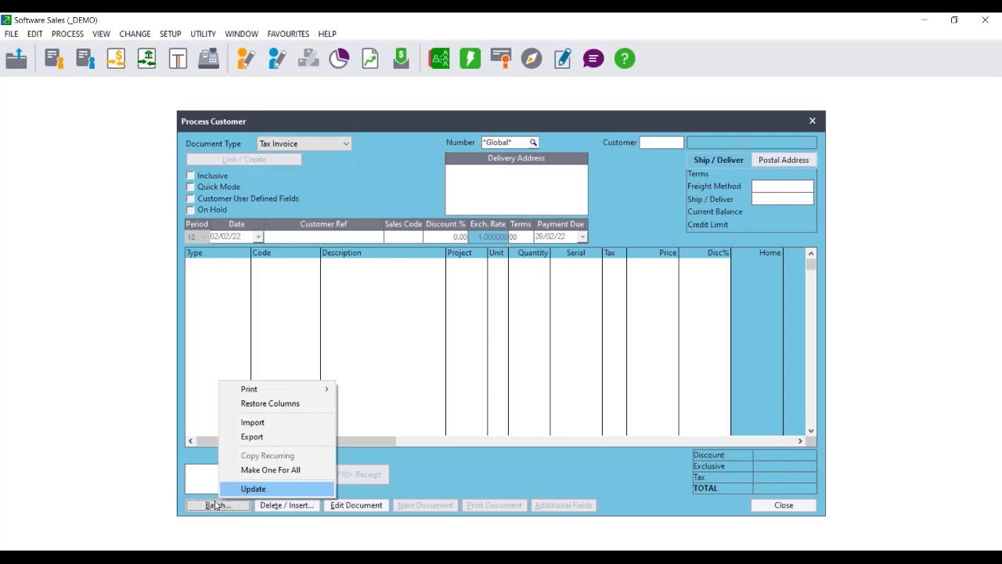
click(274, 489)
click(604, 312)
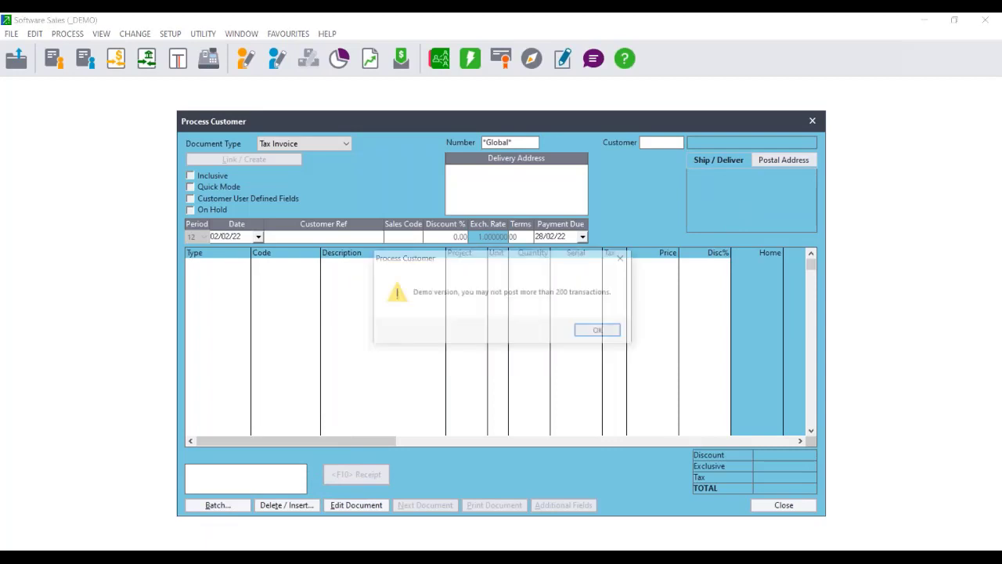
click(600, 332)
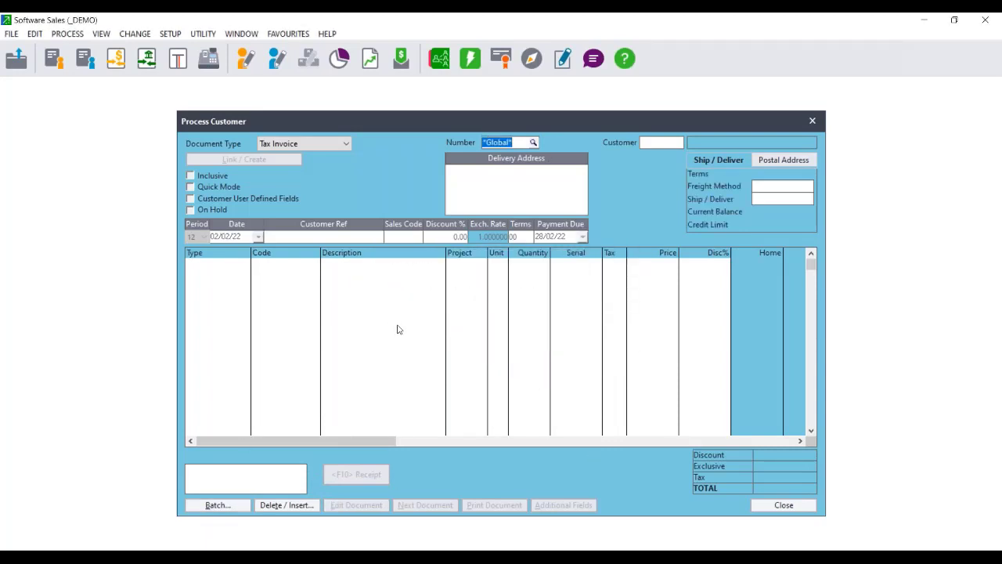
click(215, 505)
drag(630, 115, 337, 49)
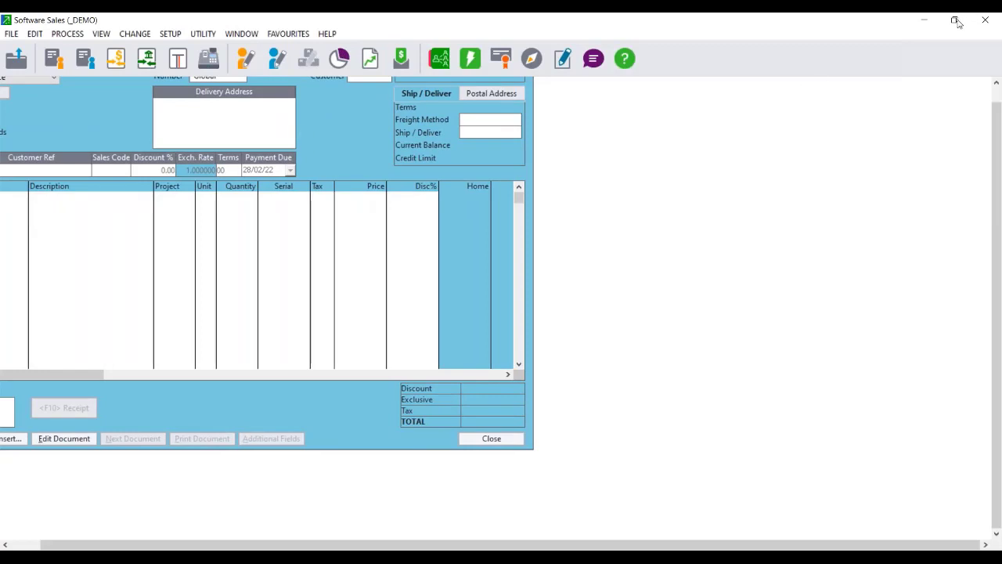
click(359, 141)
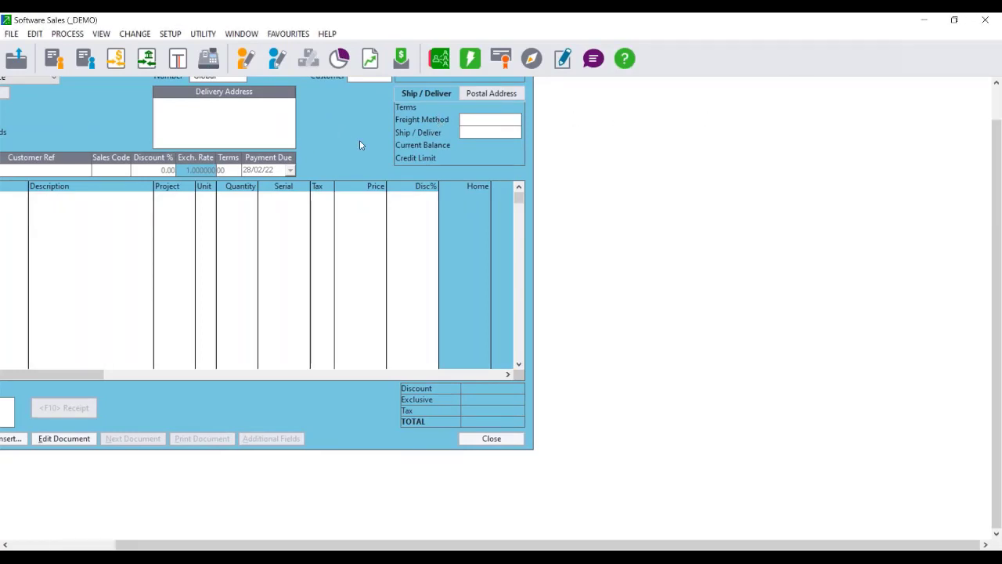
click(492, 440)
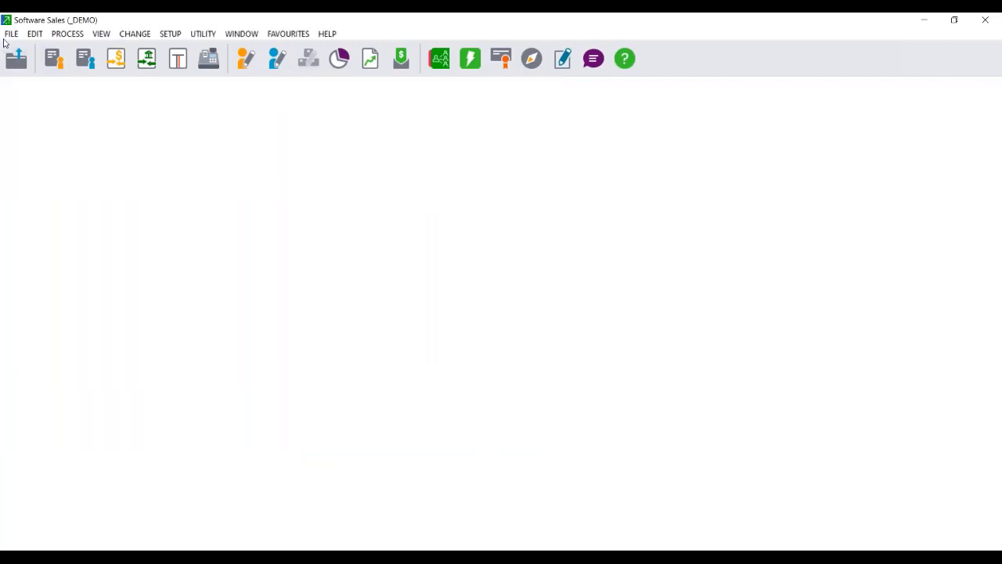
Create company DEMO2 copied from _DEMO with its Documents directory, entering the password.
click(9, 35)
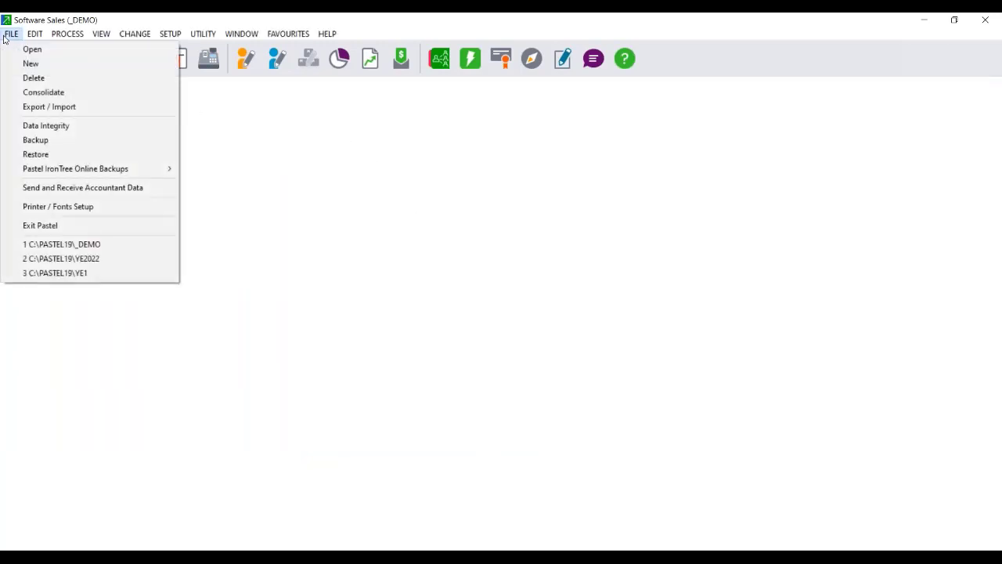
click(33, 63)
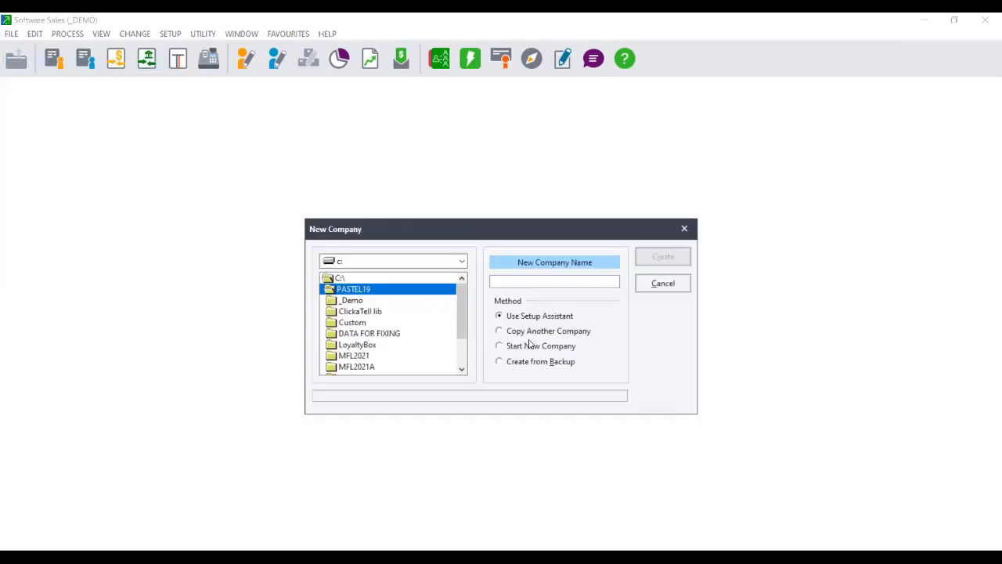
click(528, 333)
click(513, 282)
text(DEMO2)
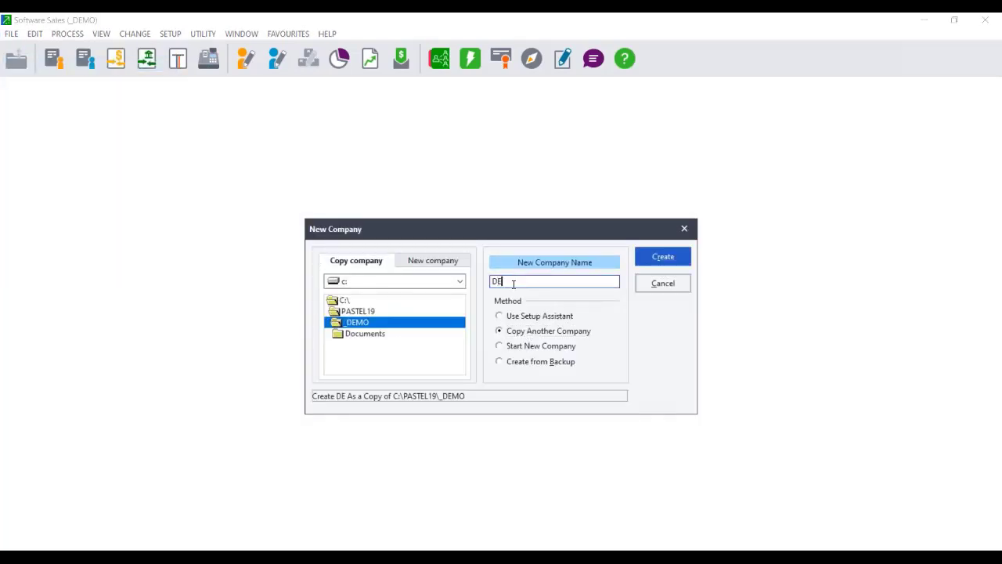
click(678, 258)
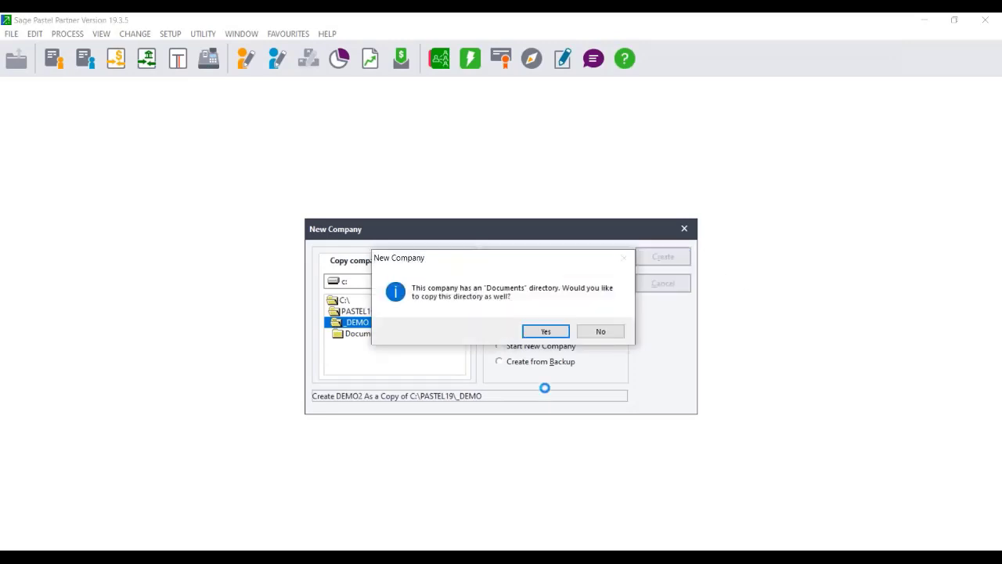
click(546, 331)
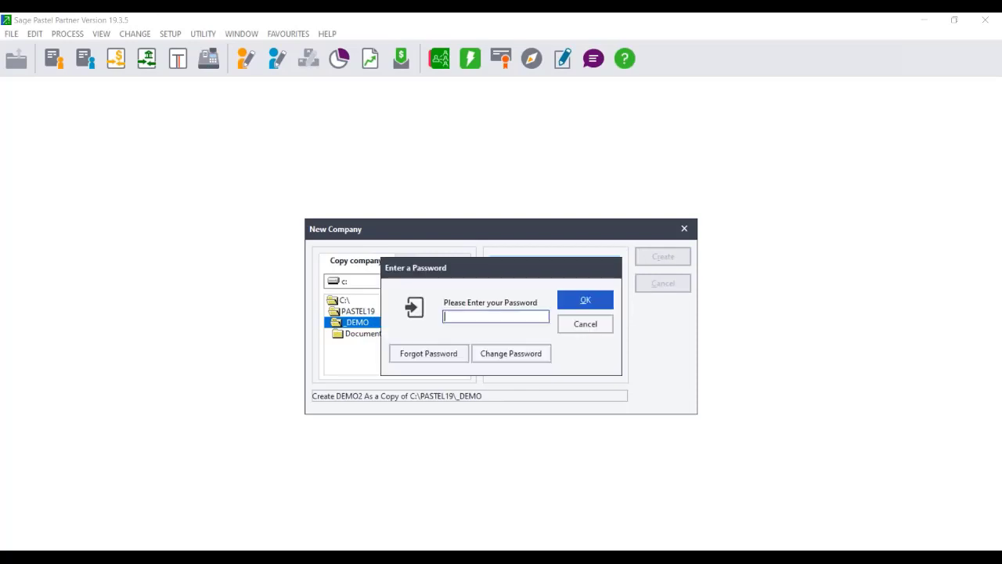
text(****)
key(Return)
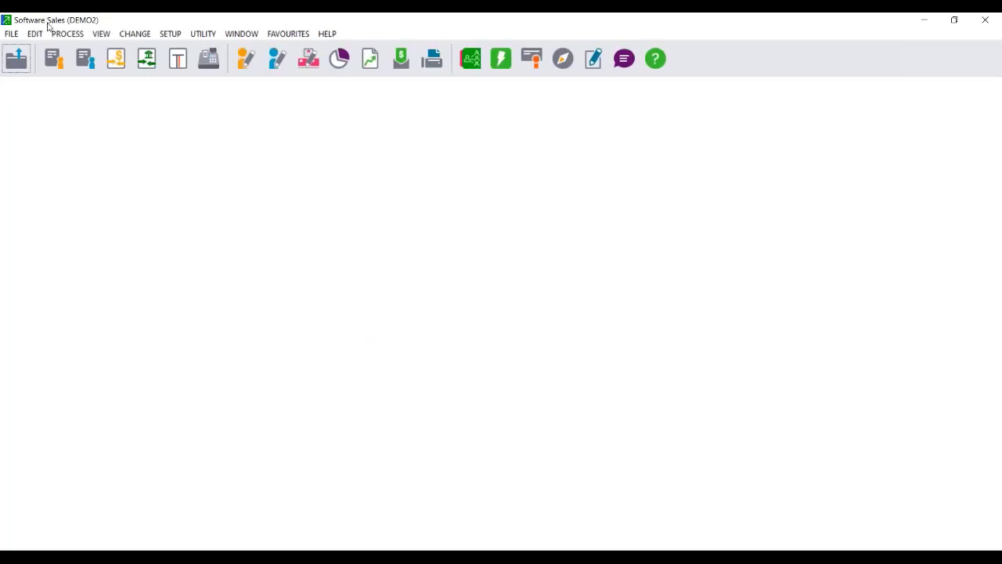
Switch customer processing to Tax Invoices, update the batch, and close the window.
click(57, 56)
click(102, 126)
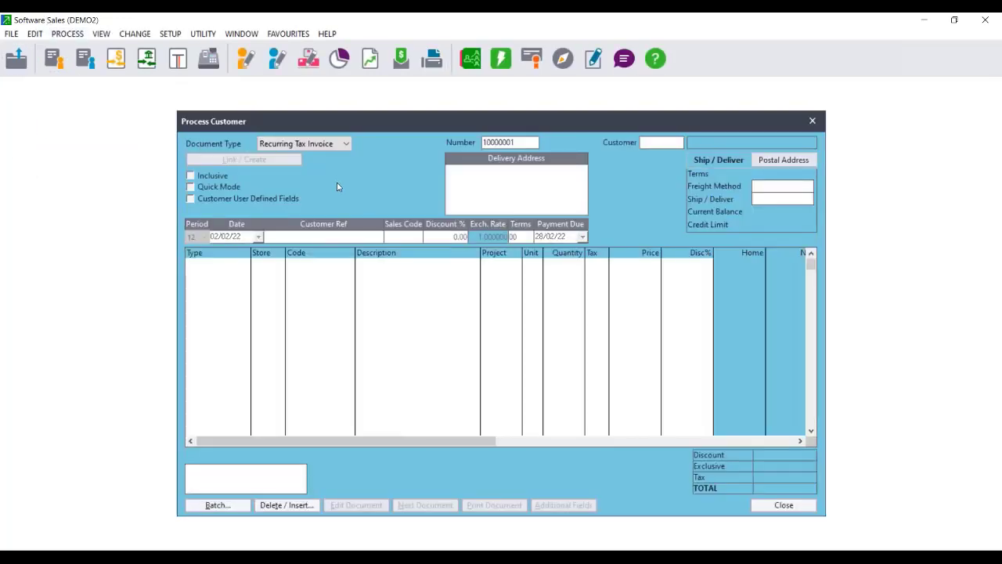
click(343, 144)
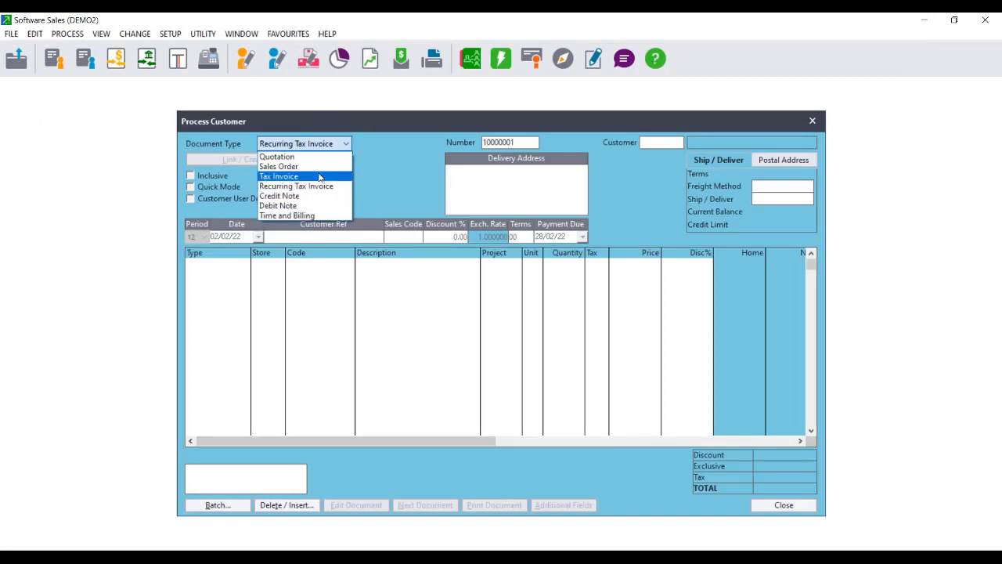
click(319, 177)
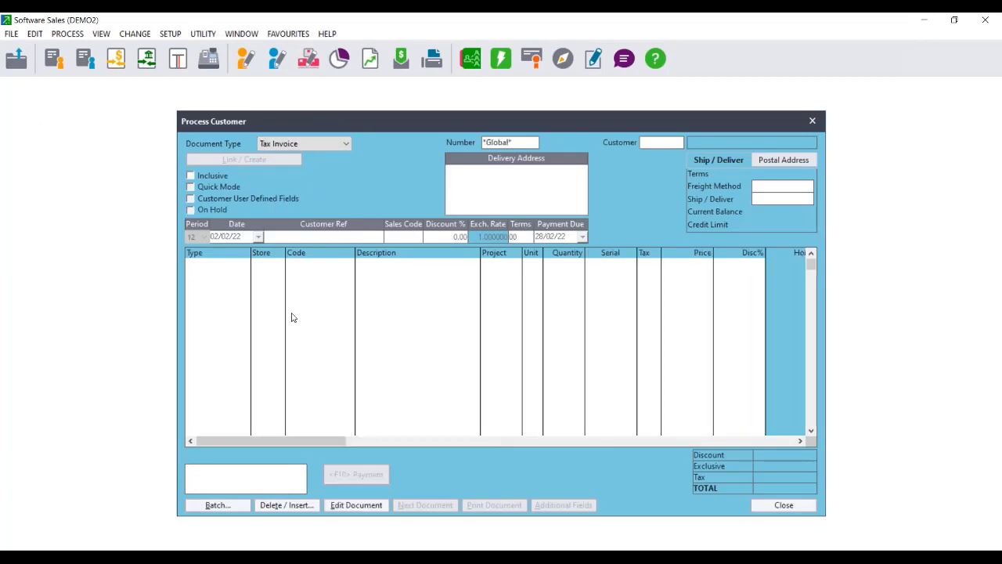
click(223, 506)
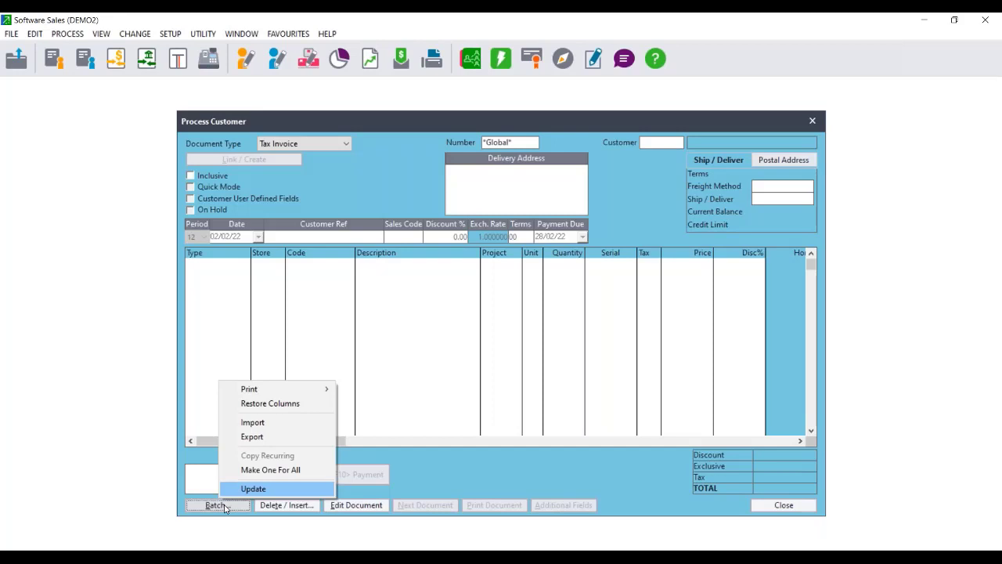
click(252, 488)
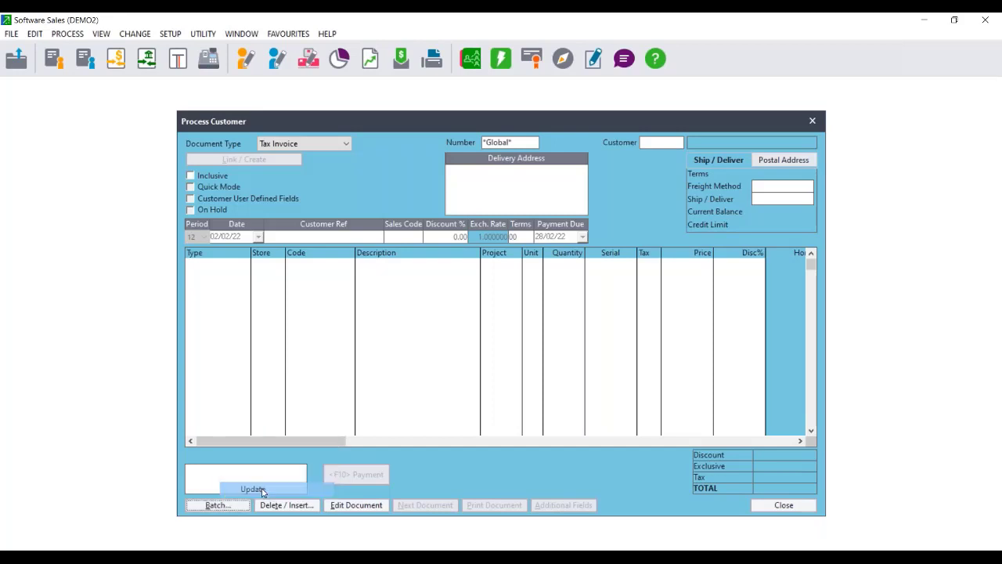
click(592, 316)
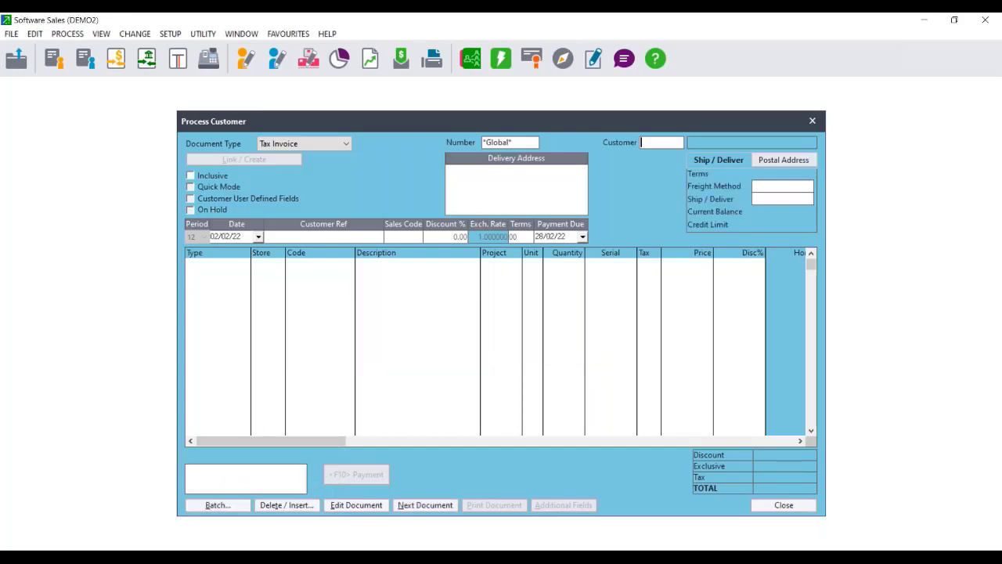
drag(514, 118, 315, 119)
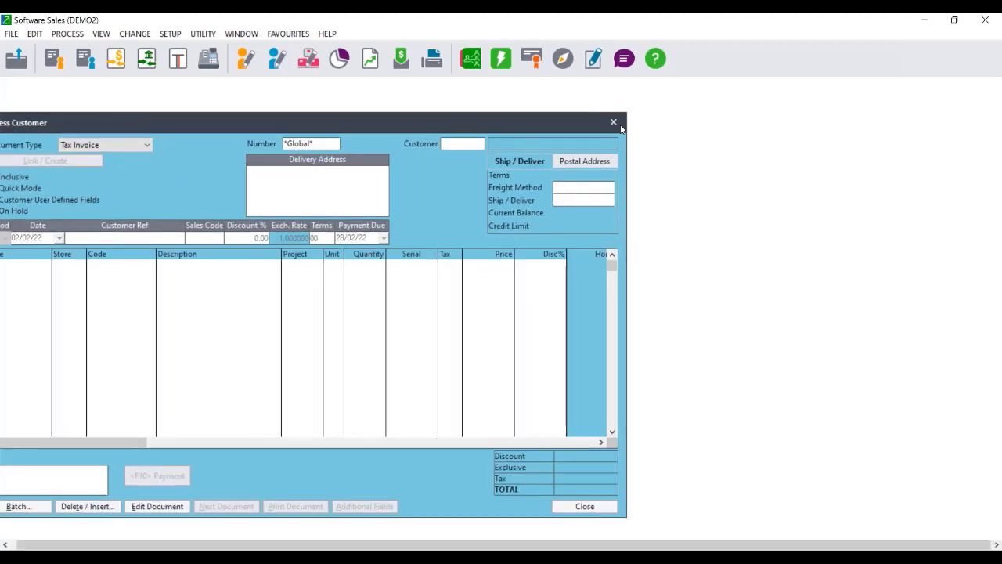
click(616, 122)
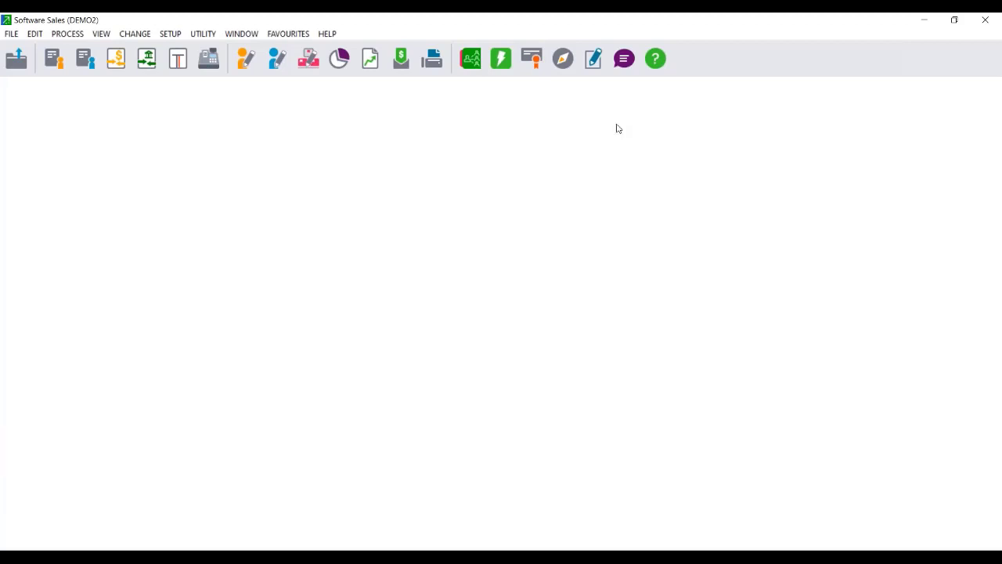
Open User 0's Tax Invoice batch from the Open Batches overview.
click(101, 34)
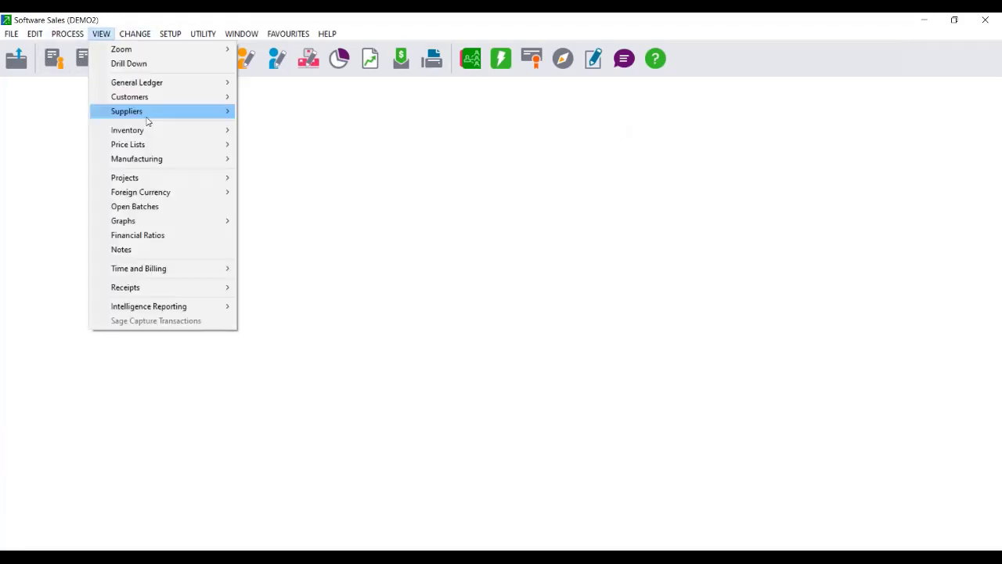
click(164, 207)
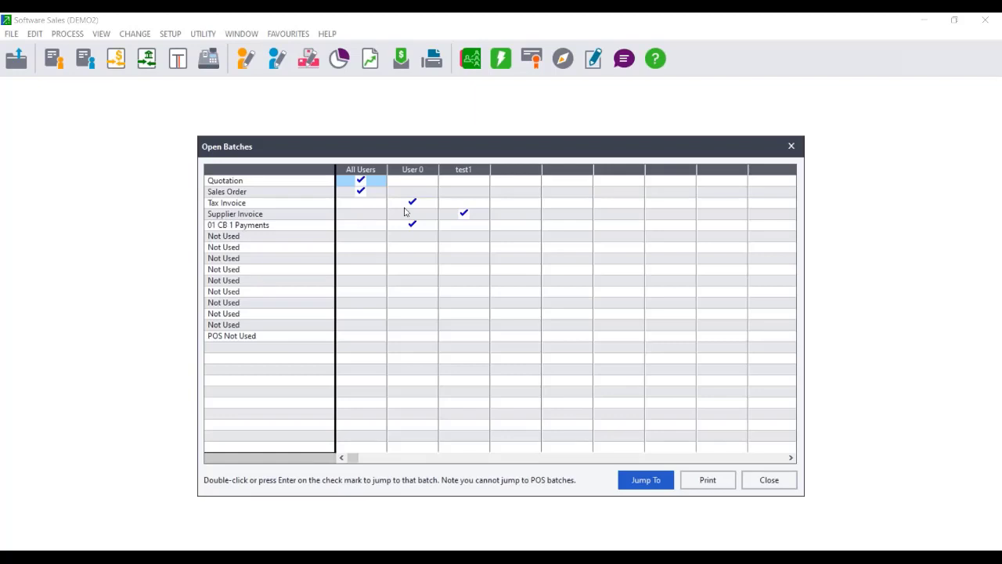
click(414, 205)
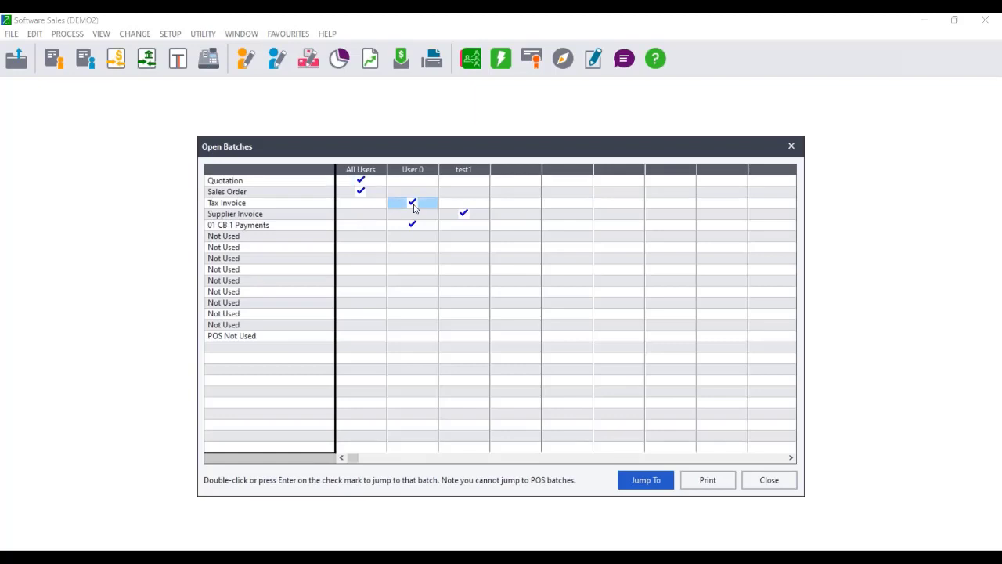
double_click(414, 206)
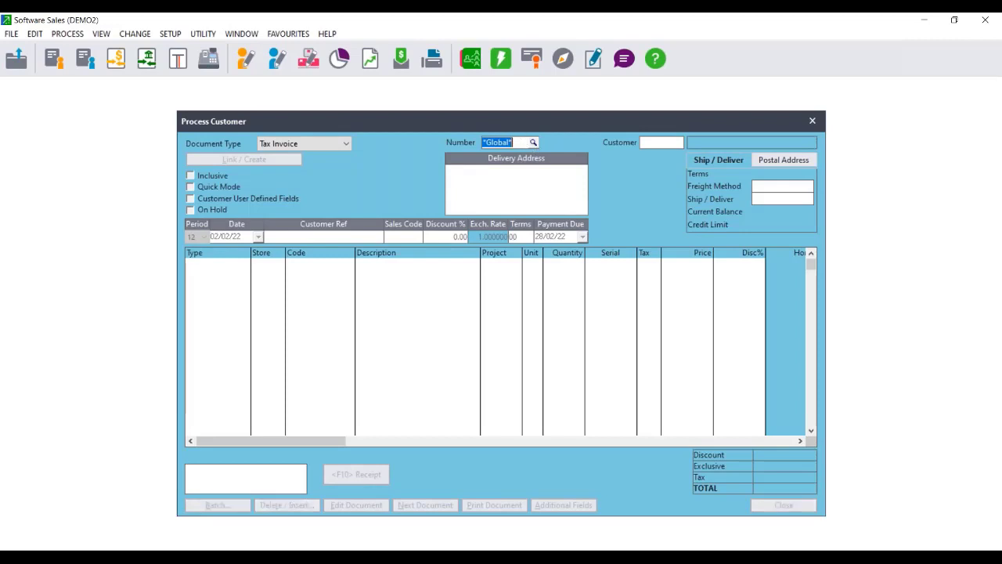
Load invoice IN100025 for editing, agreeing to edit the already printed invoice.
click(533, 143)
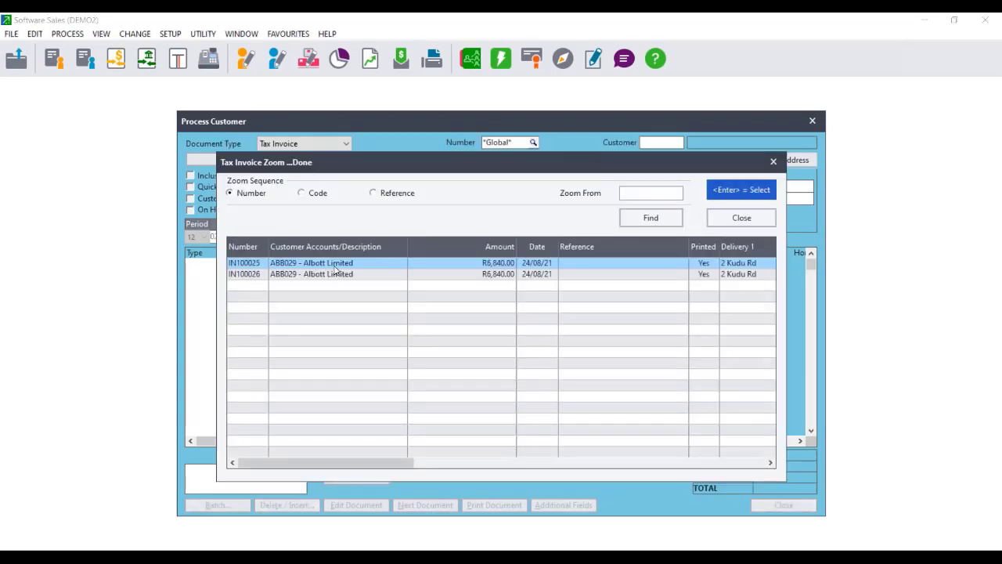
double_click(335, 267)
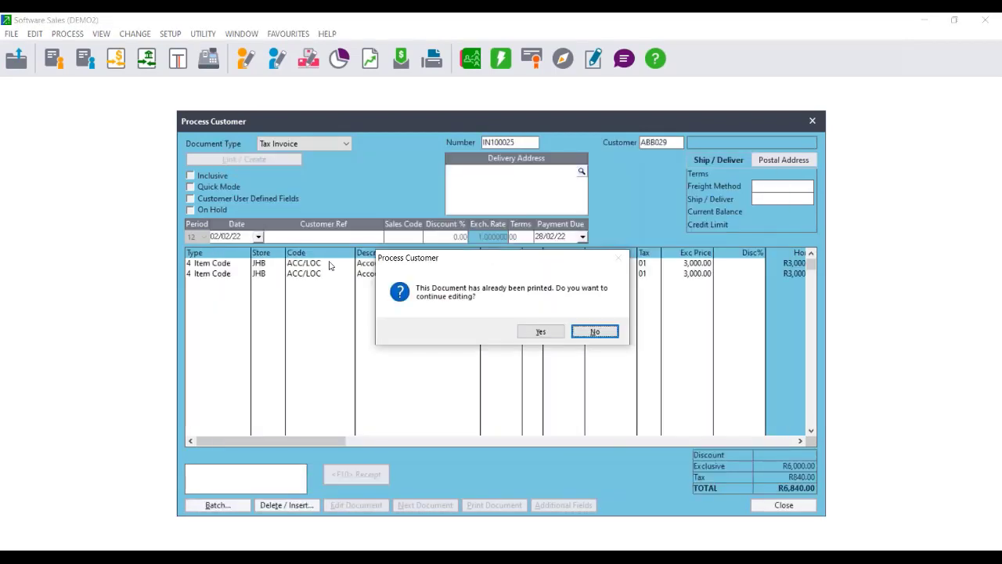
click(594, 332)
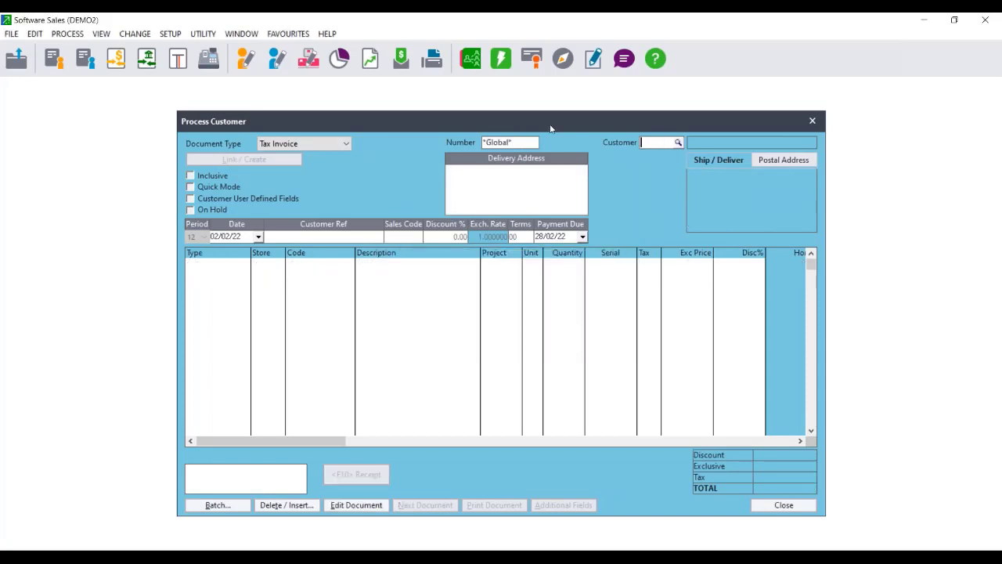
click(534, 143)
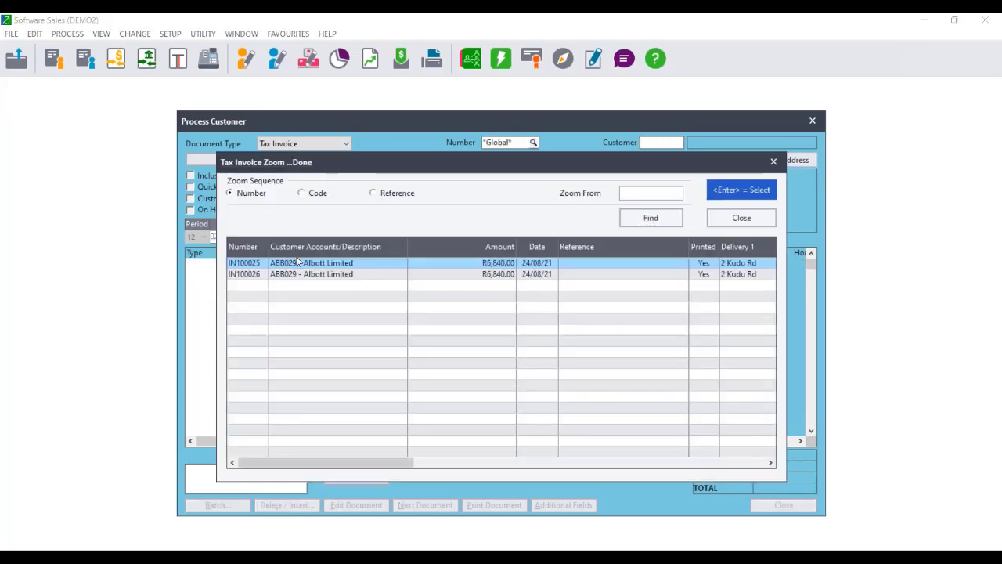
double_click(298, 262)
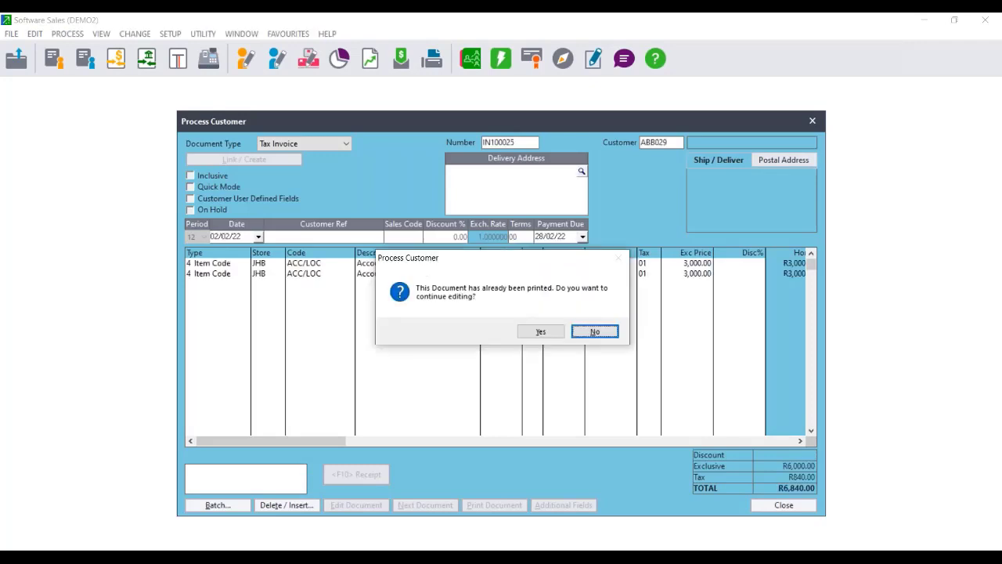
key(Left)
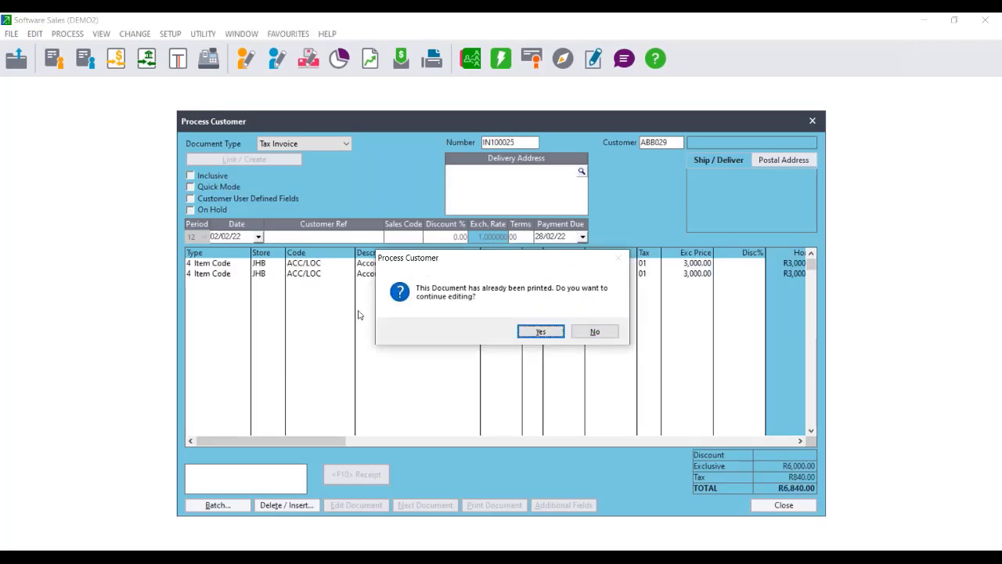
key(Return)
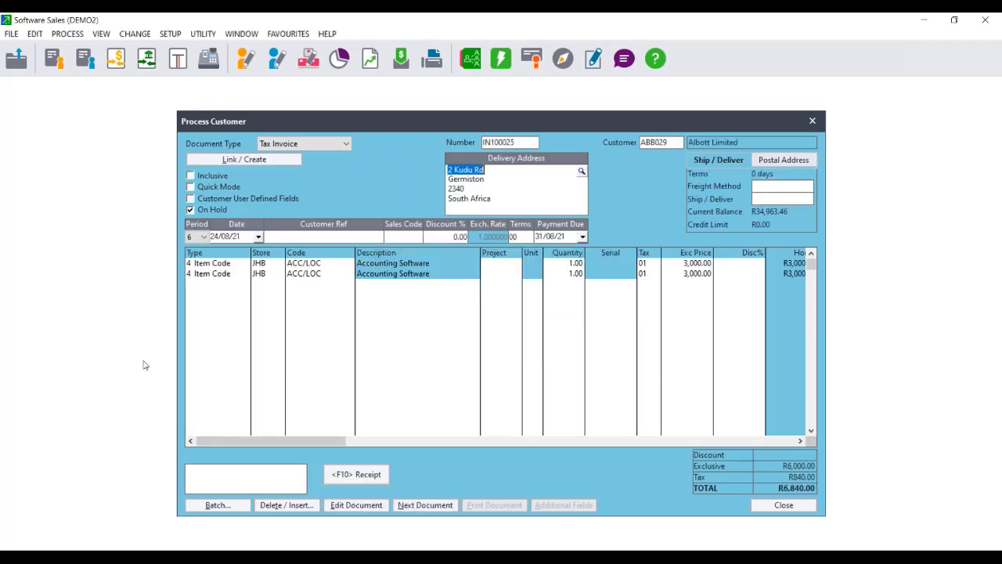
Untick On Hold for IN100025, close it without printing, and close Open Batches.
click(191, 210)
drag(594, 116, 419, 113)
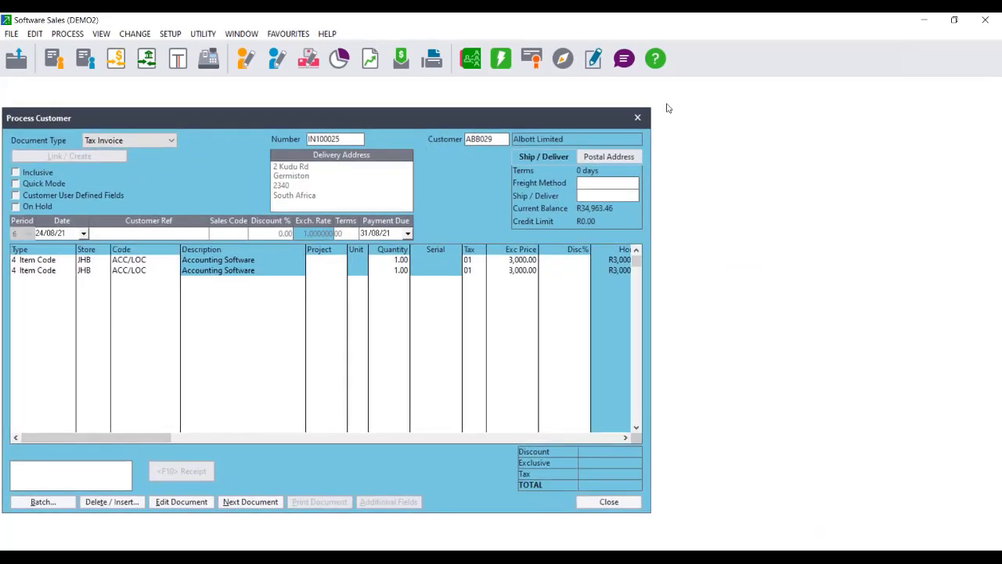
click(637, 117)
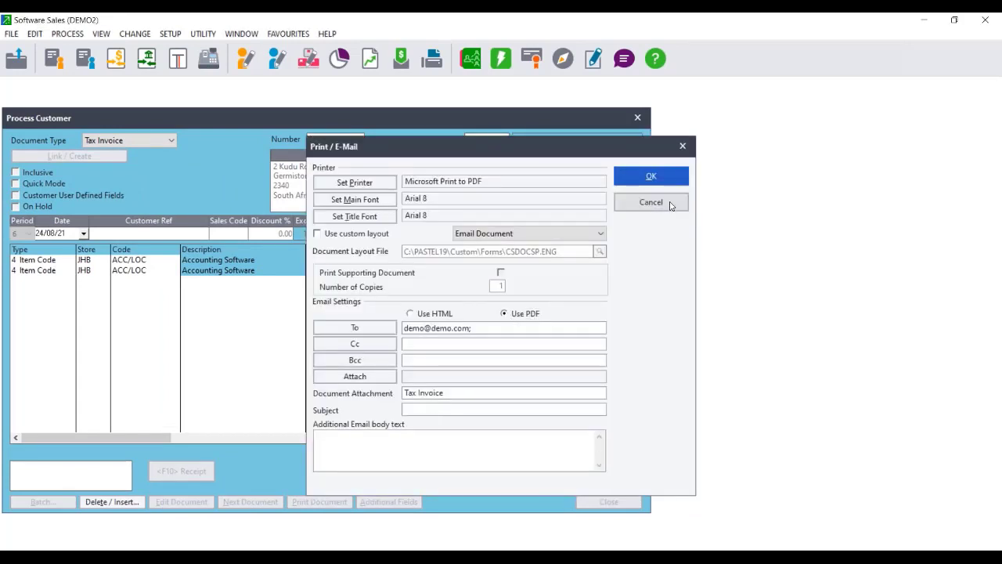
click(651, 202)
drag(480, 146, 260, 140)
click(571, 134)
Use the On Hold Assistant for Albott Limited's tax invoices to untick On Hold on IN100026.
click(76, 33)
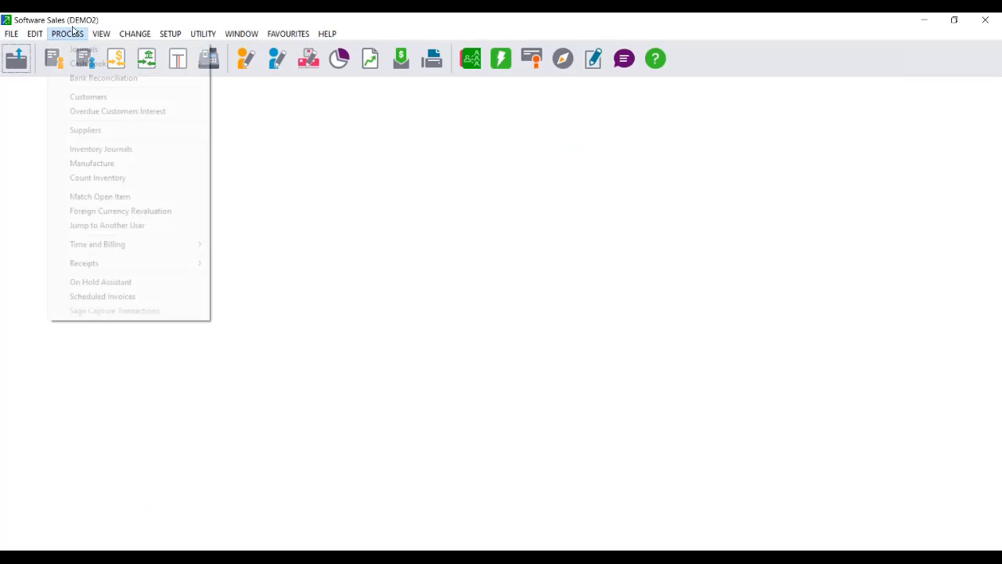
click(76, 33)
click(76, 33)
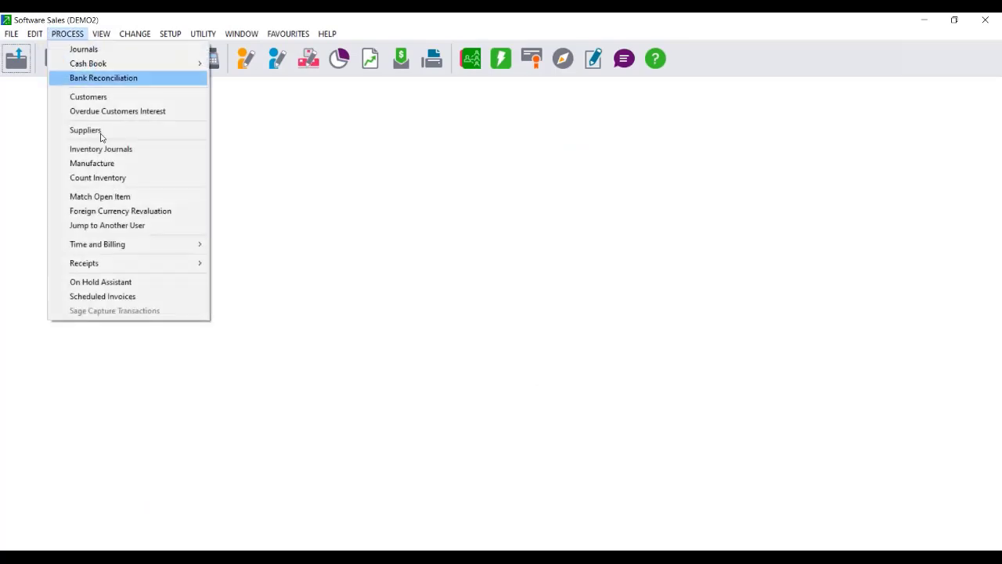
click(134, 281)
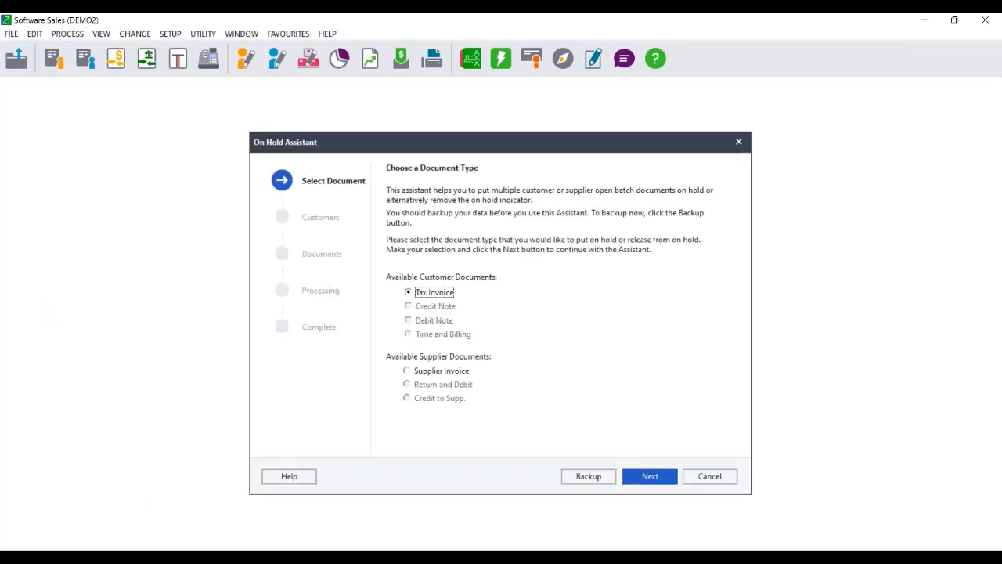
click(649, 484)
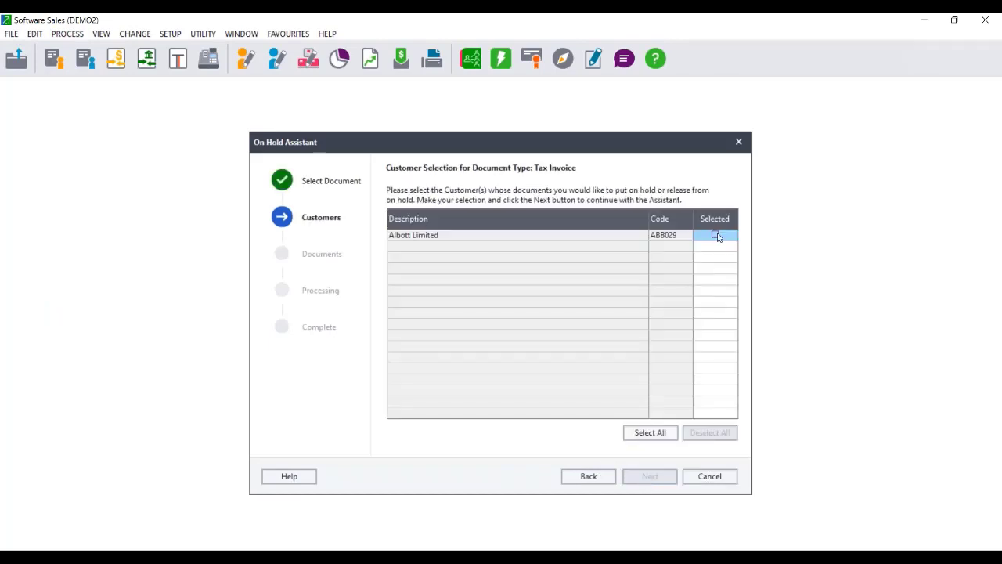
click(715, 235)
click(649, 476)
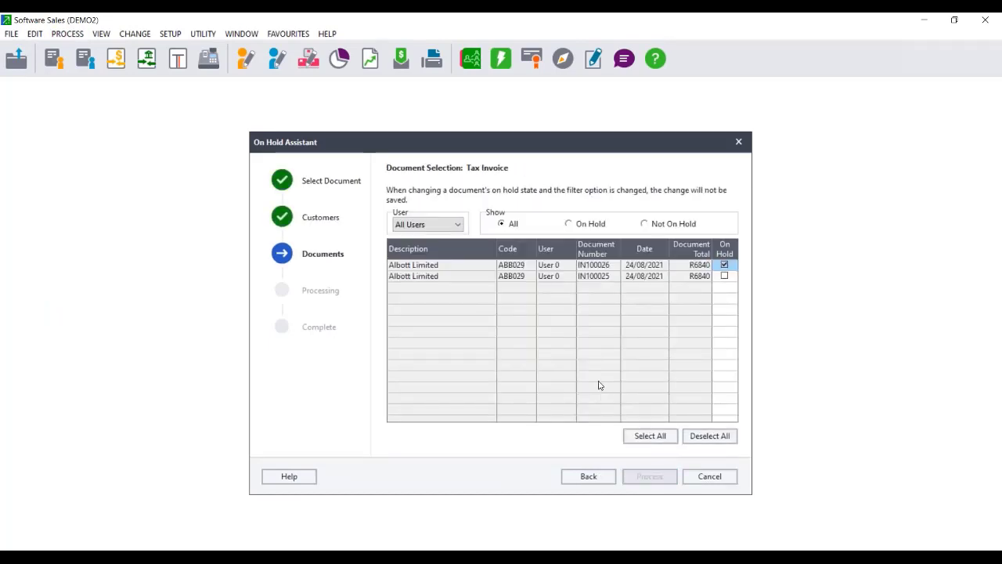
click(700, 435)
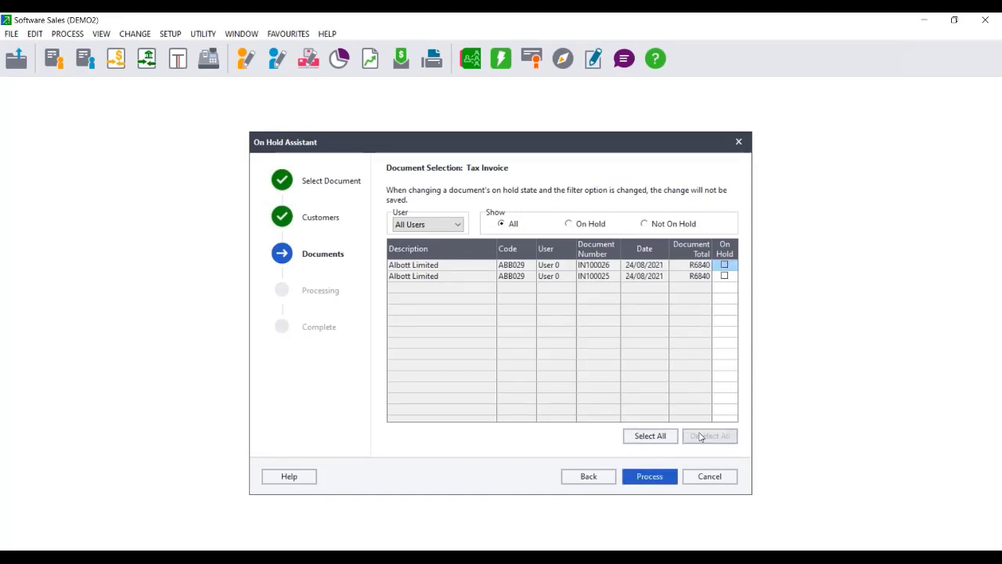
click(650, 476)
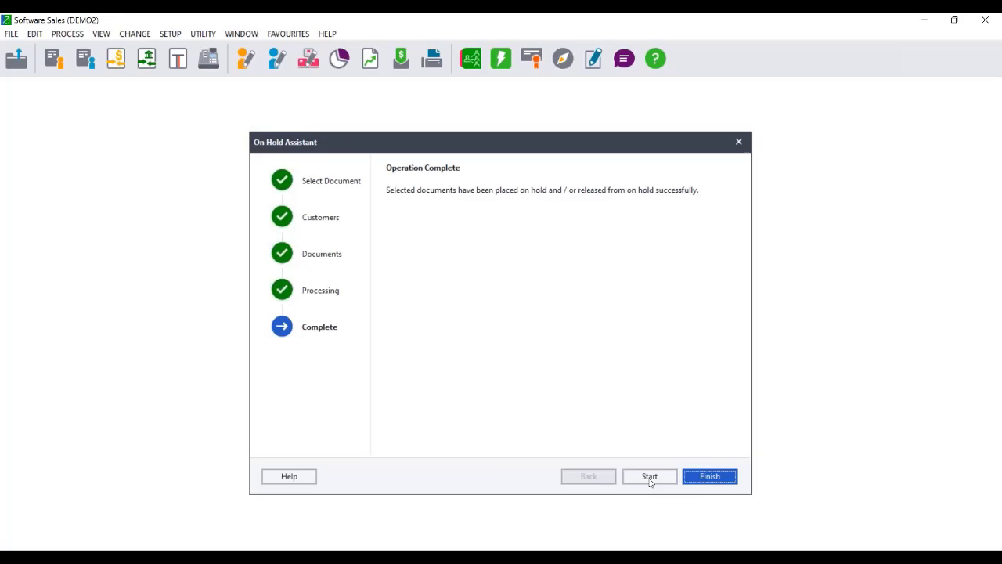
click(710, 479)
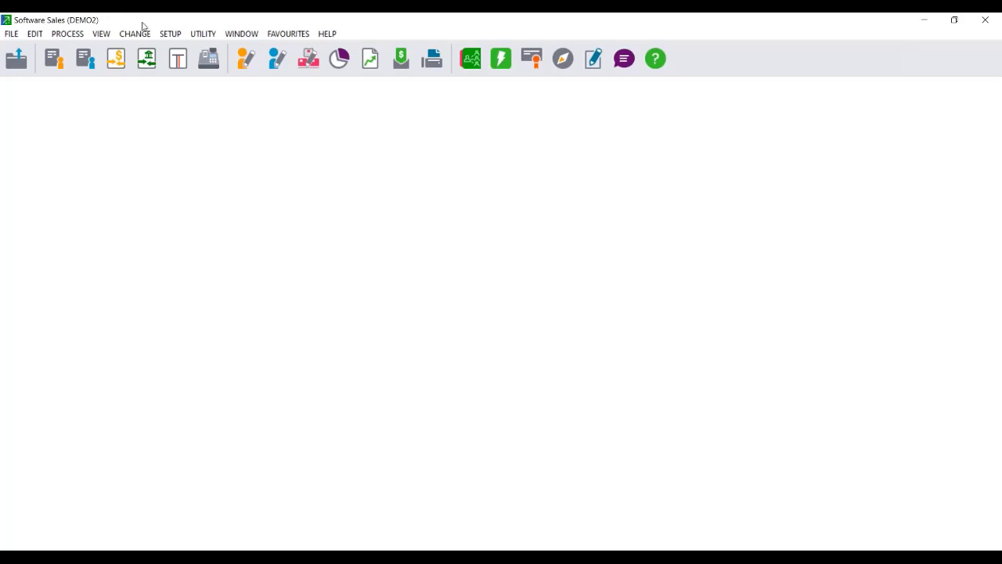
Open User 0's Tax Invoice batch from Open Batches and look up its invoices.
click(101, 33)
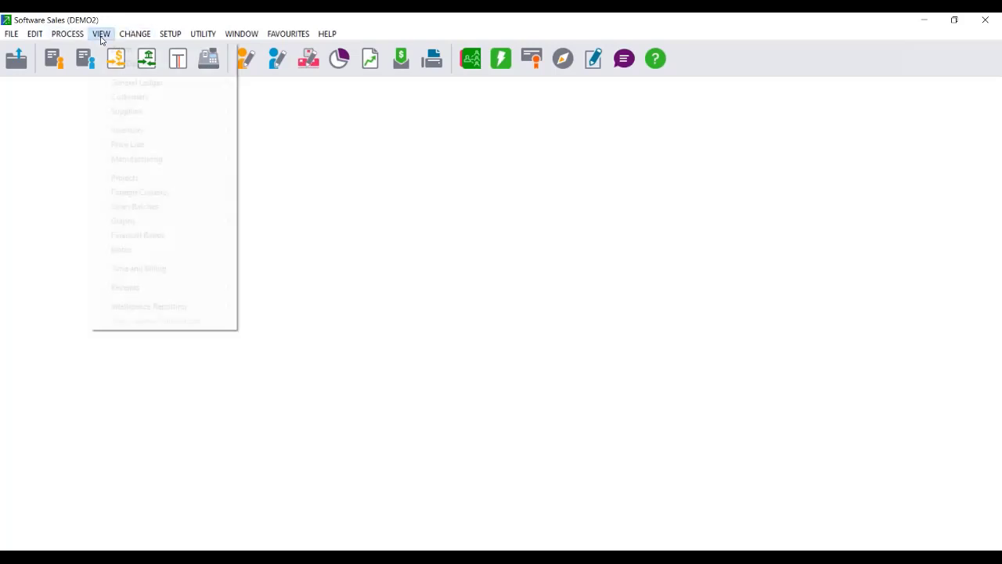
click(149, 206)
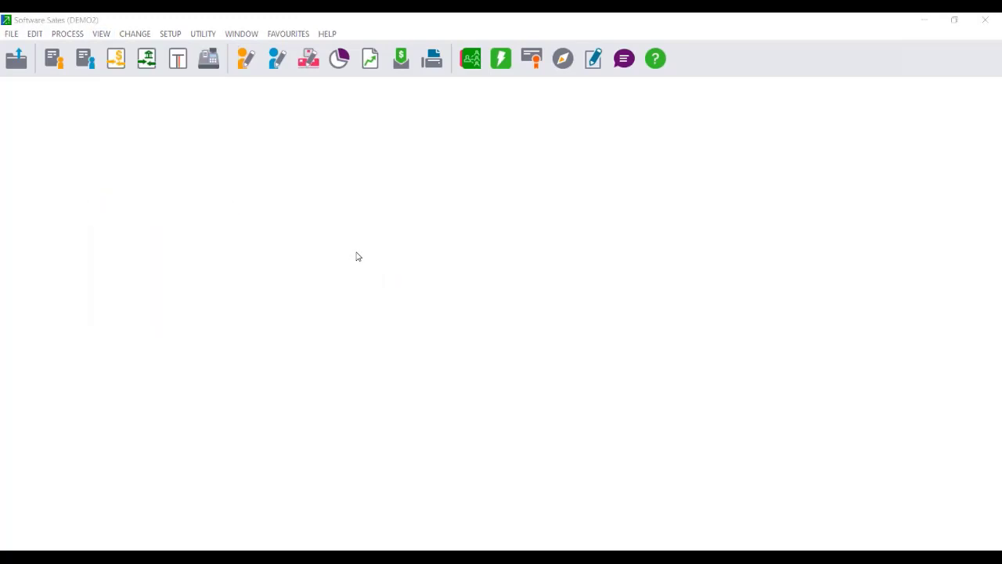
double_click(412, 203)
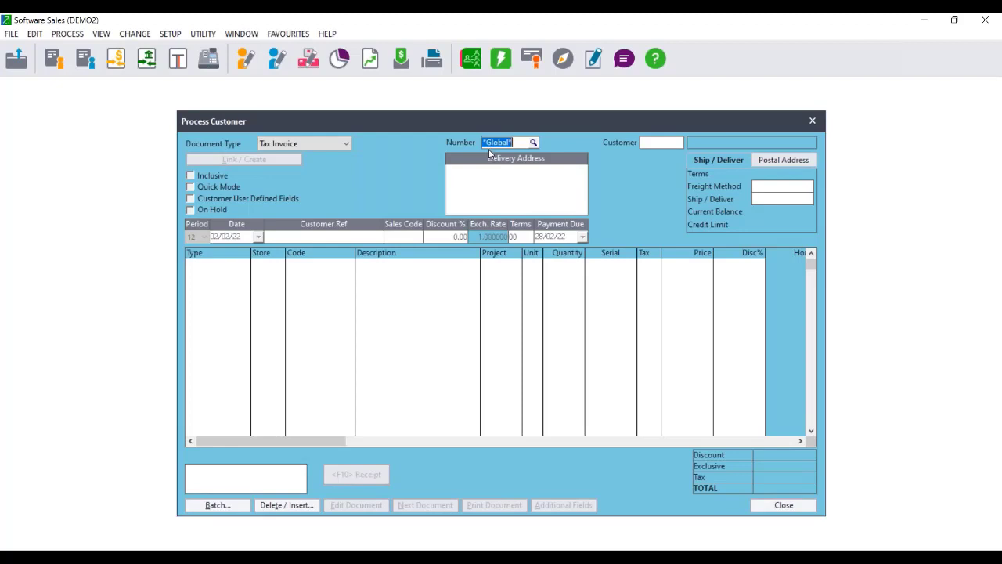
click(533, 143)
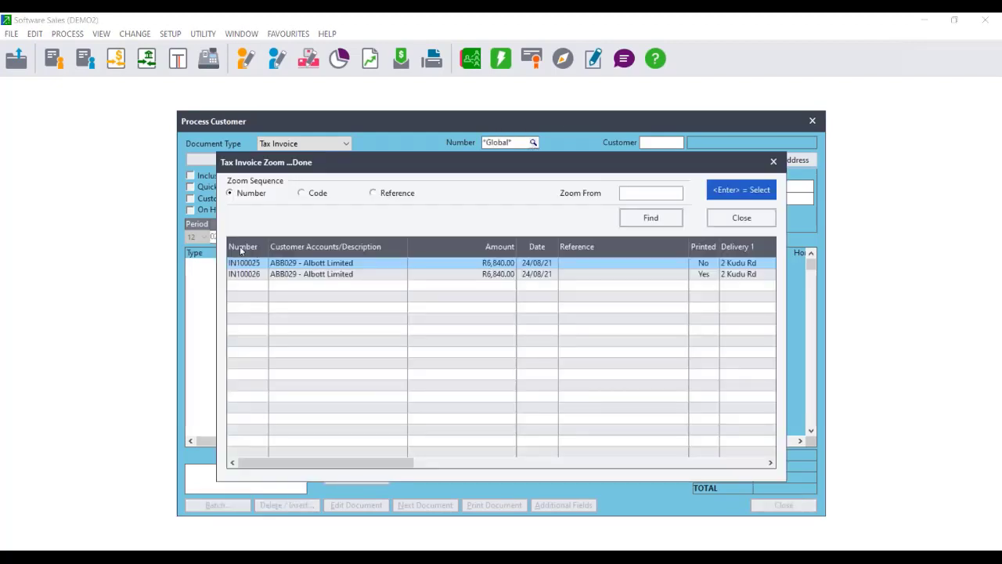
drag(667, 159, 499, 143)
click(637, 148)
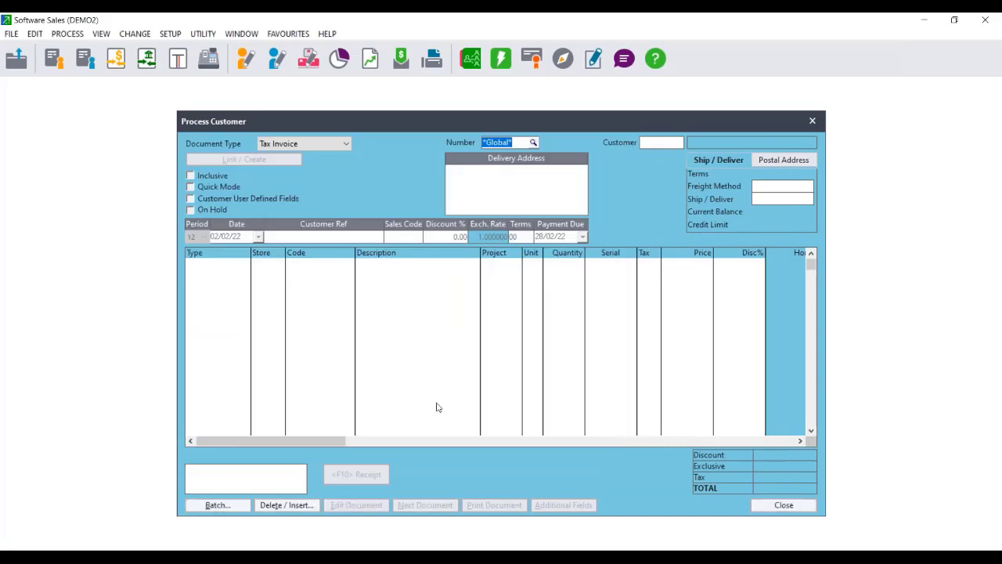
Update the tax invoice batch without printing and close customer processing.
click(226, 506)
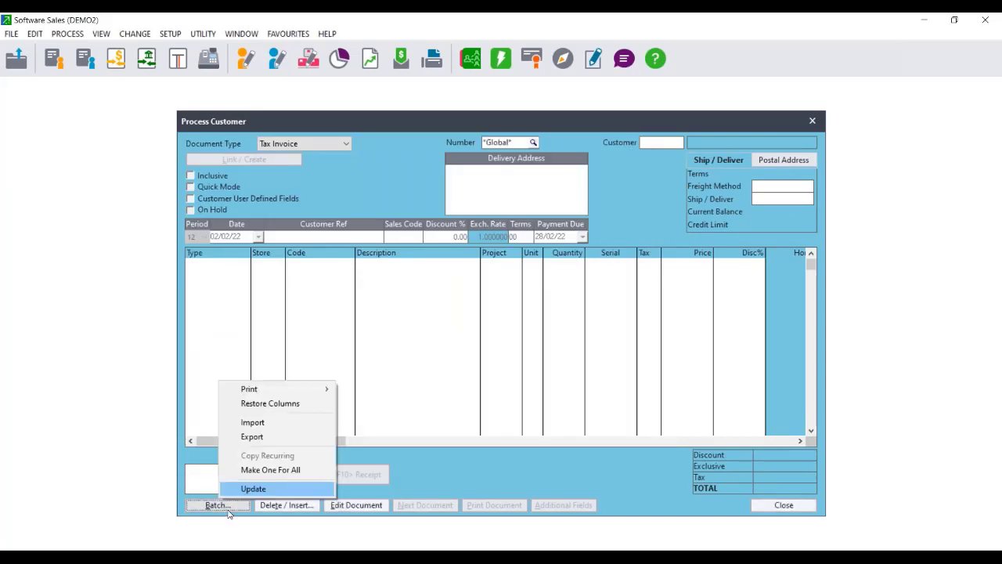
click(267, 486)
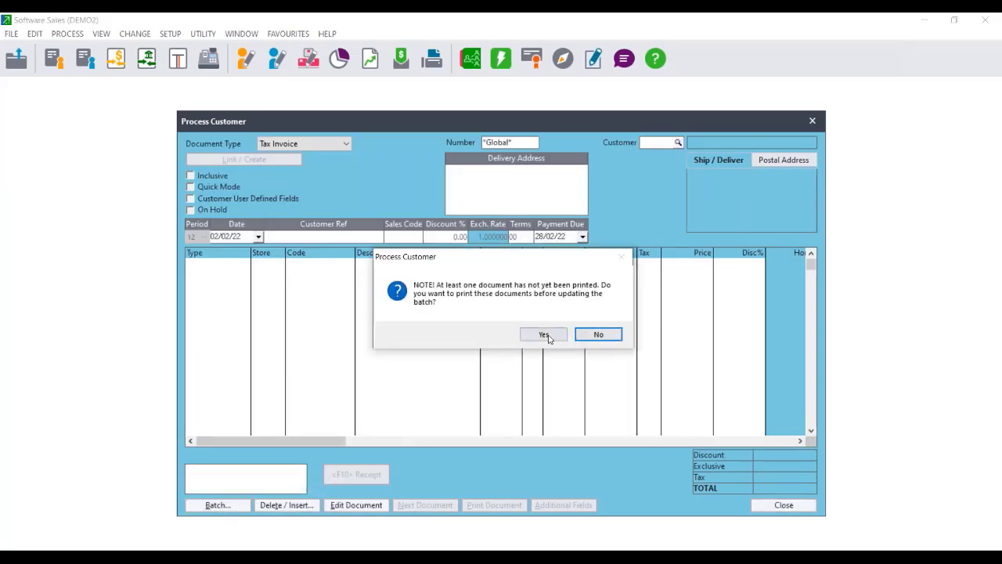
click(599, 334)
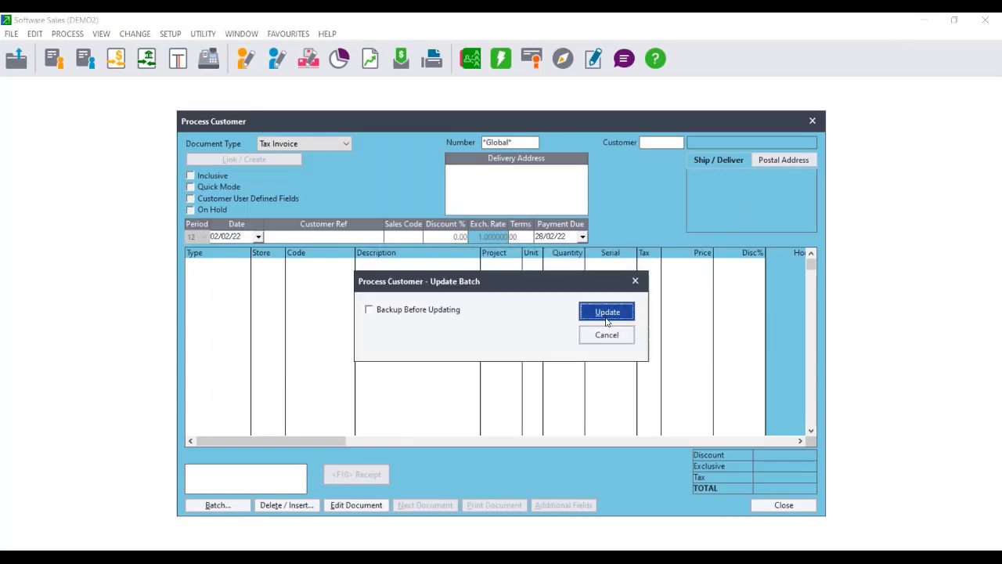
click(605, 314)
drag(590, 127, 321, 124)
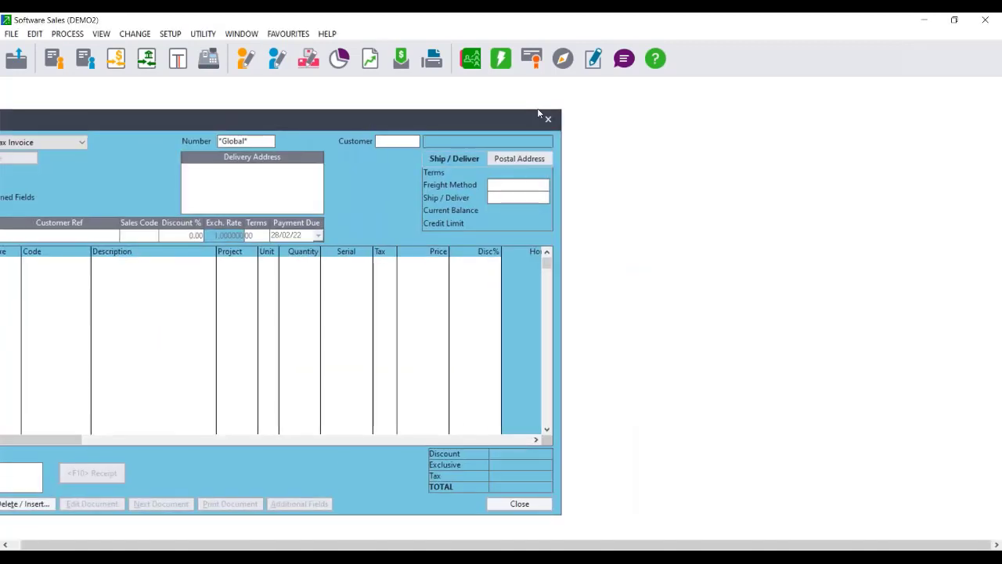
click(543, 117)
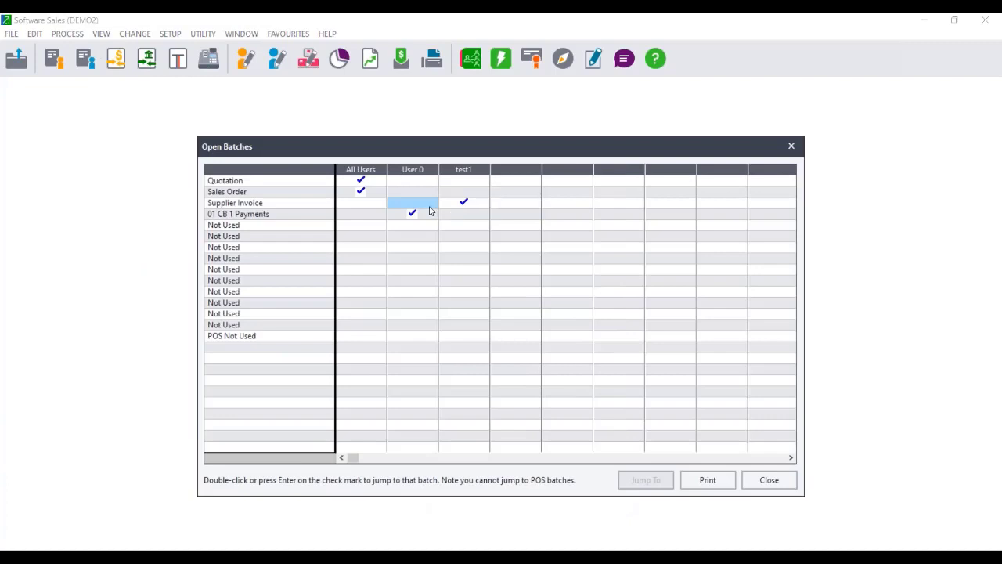
Open test1's Supplier Invoice batch and find invoice PN100007 marked as deleted.
click(465, 204)
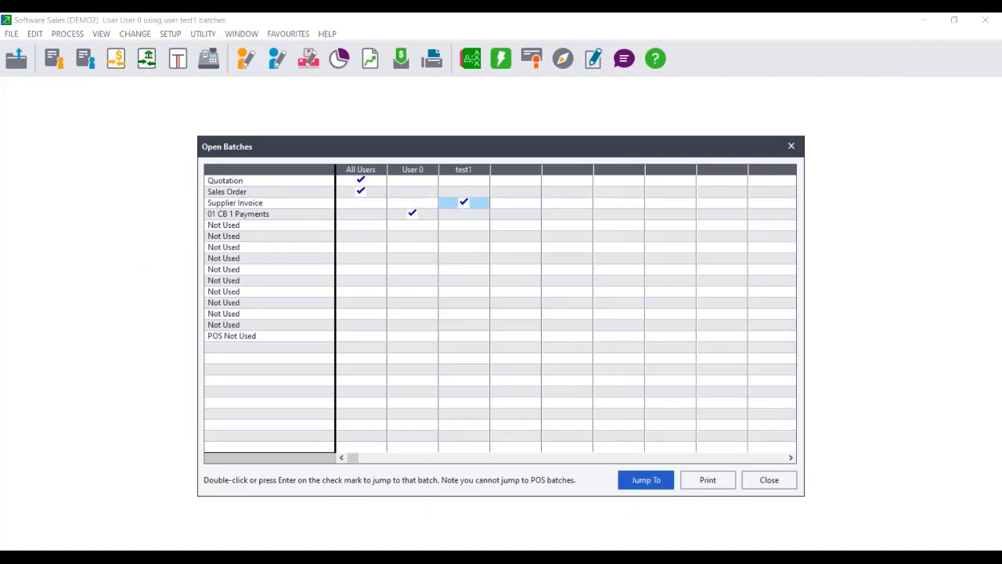
double_click(464, 202)
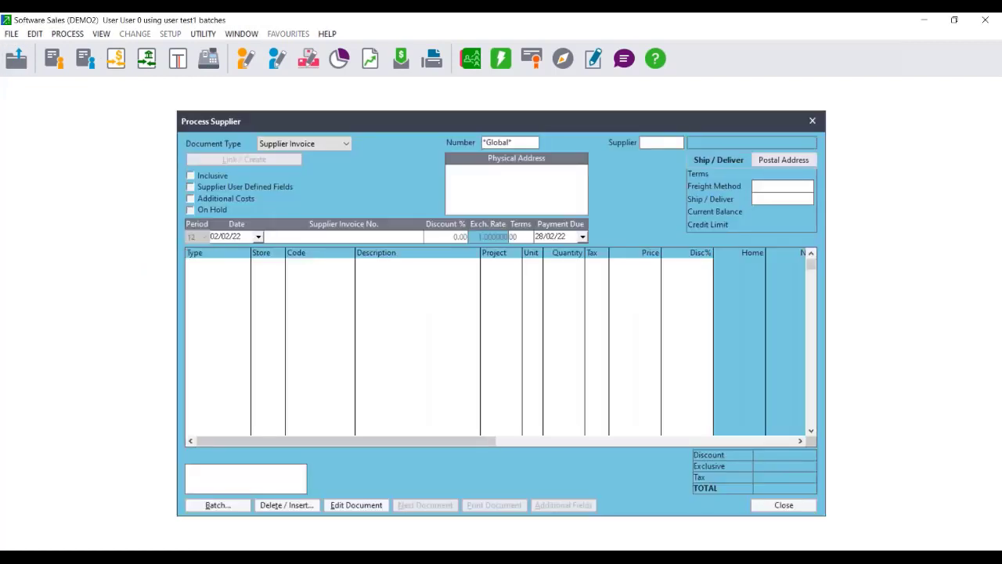
click(533, 142)
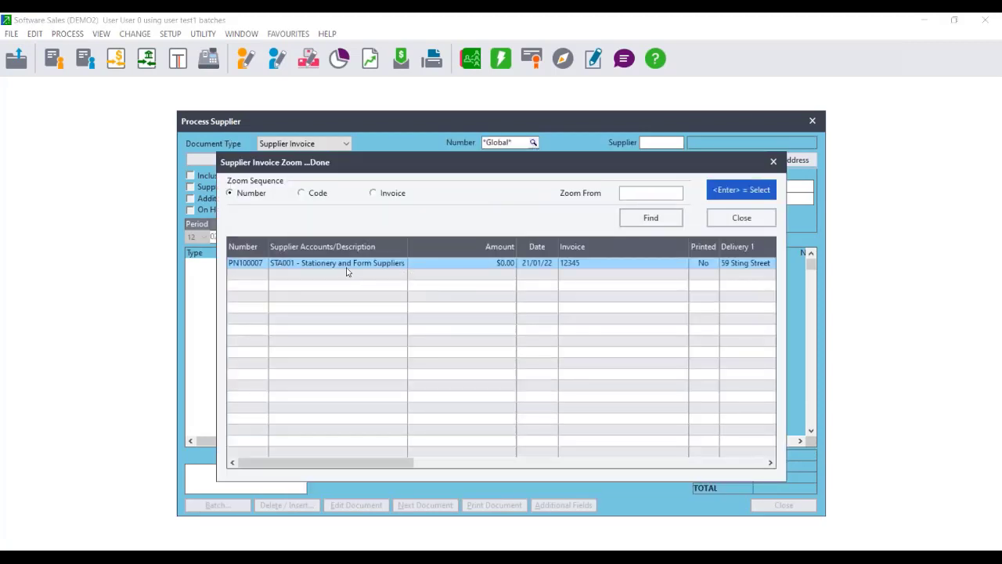
double_click(345, 264)
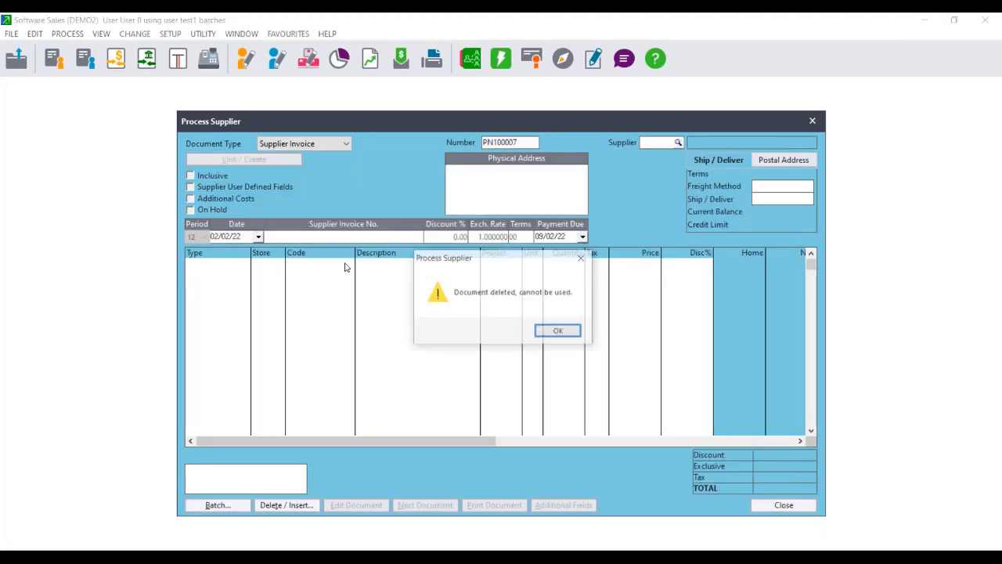
click(570, 332)
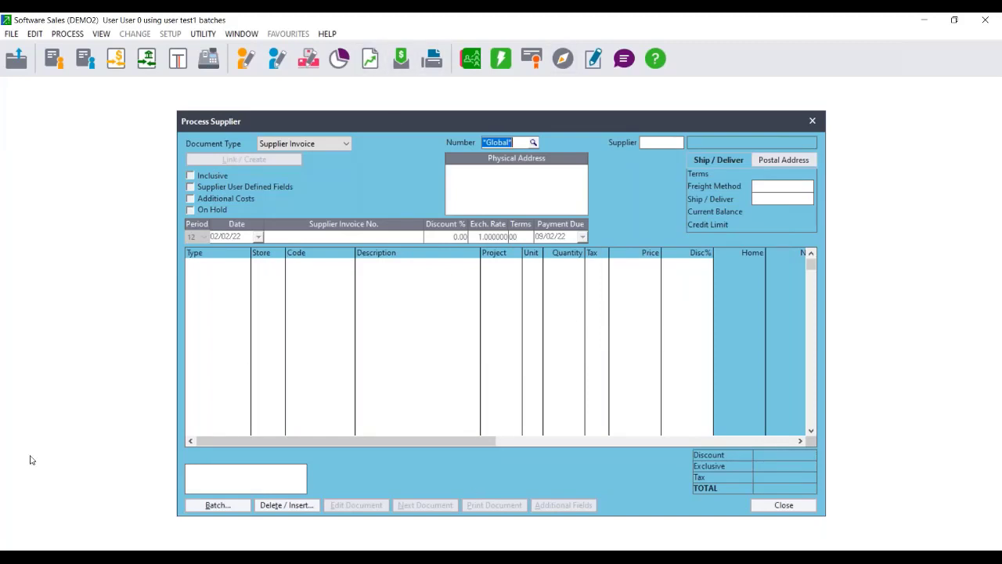
Update the supplier batch without printing, confirm no invoices remain, and close Process Supplier.
click(213, 505)
click(259, 490)
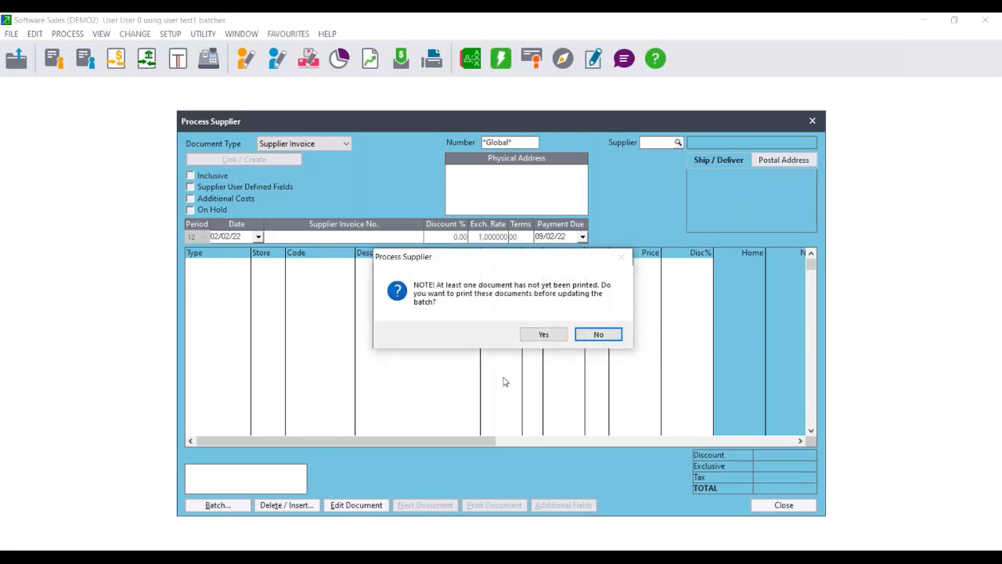
click(599, 334)
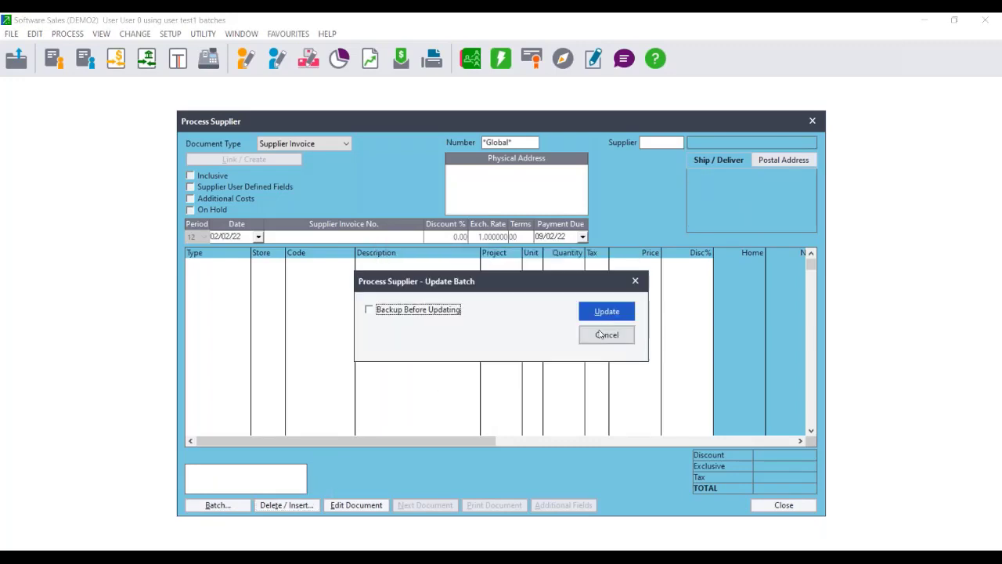
click(606, 311)
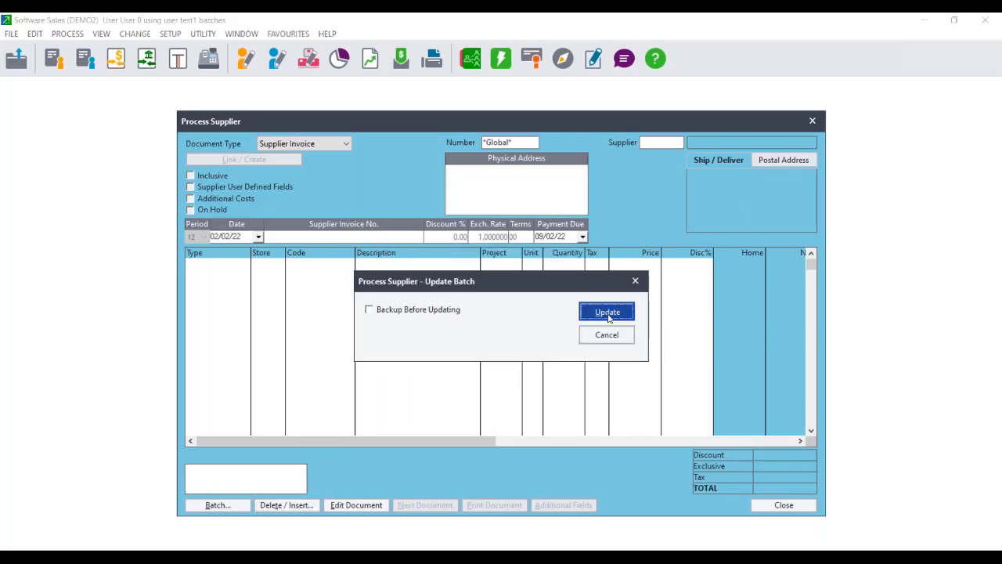
click(530, 142)
click(531, 143)
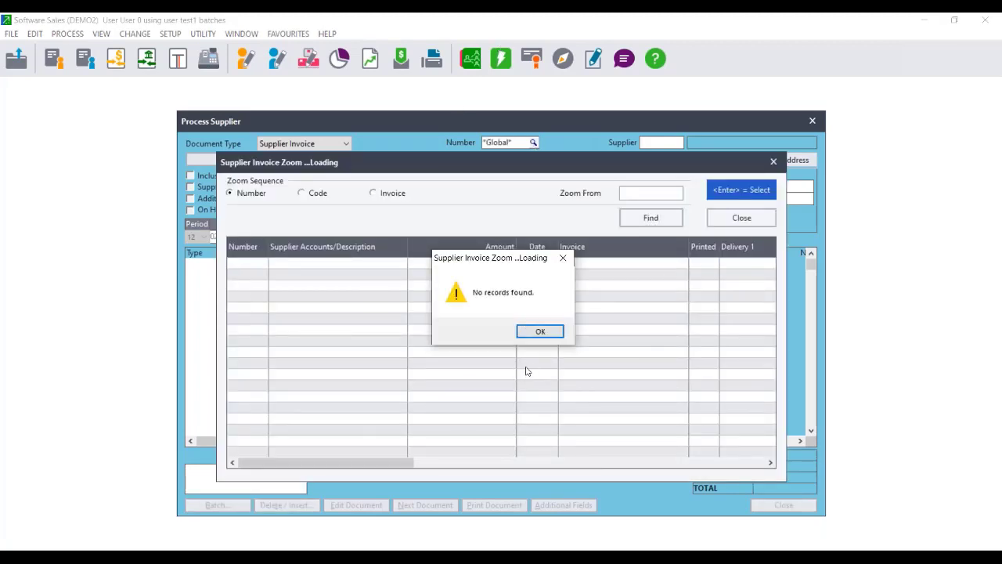
click(540, 331)
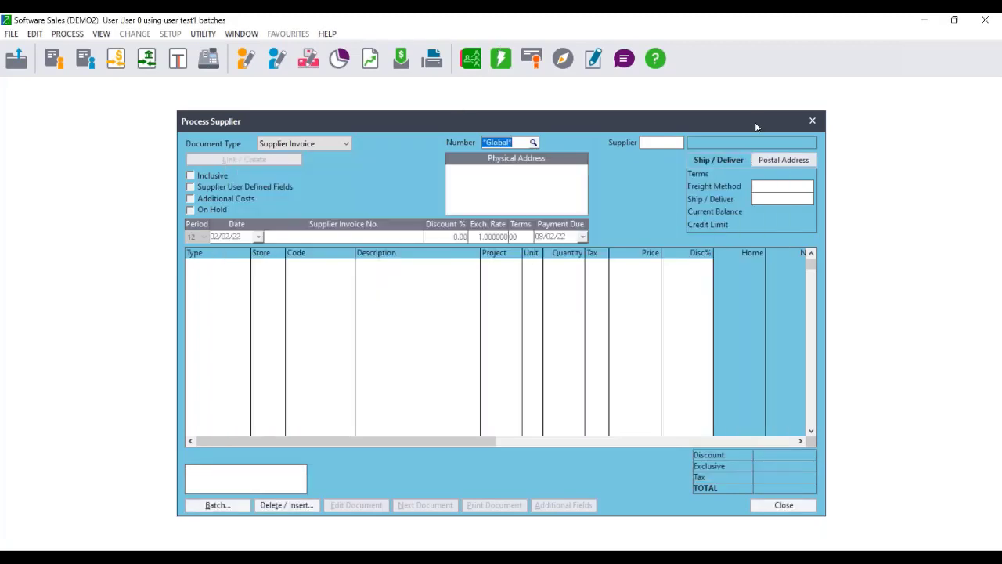
drag(757, 126, 525, 126)
click(578, 125)
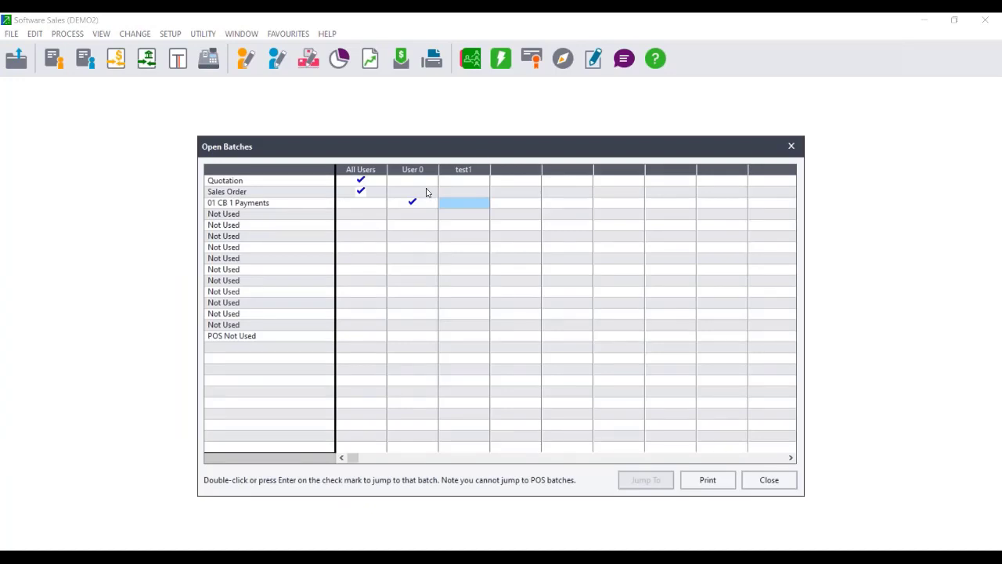
Jump into User 0's 01 CB 1 Payments batch, declining the Bank Feeds connection.
click(415, 204)
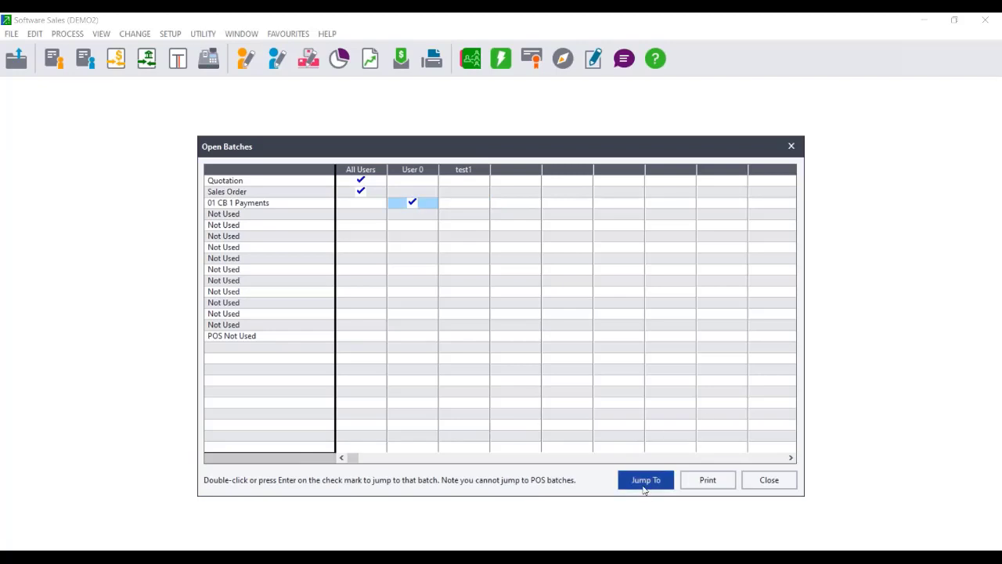
click(646, 481)
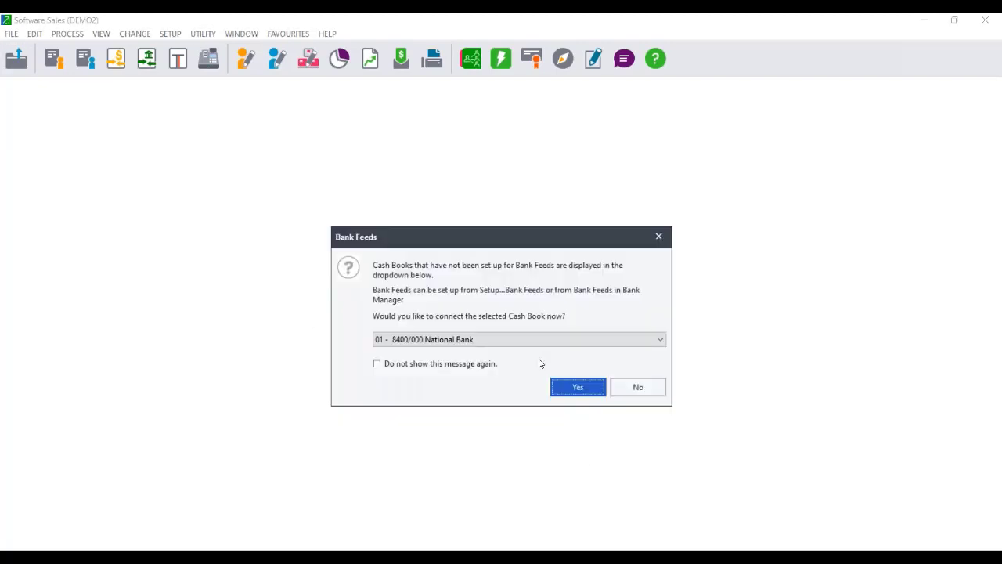
click(632, 392)
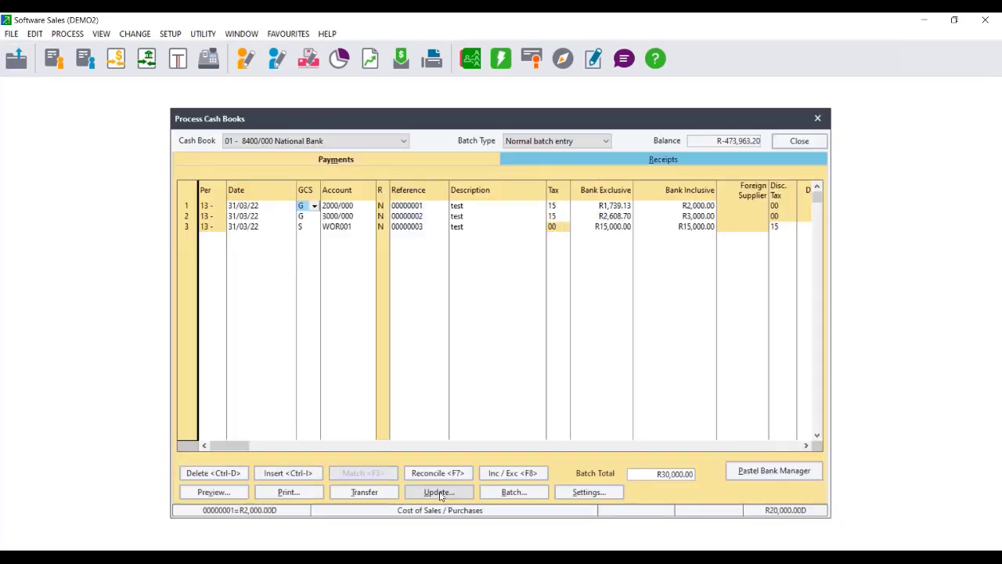
Delete the cash book payments batch and check that Receipts and Payments are both empty.
right_click(480, 497)
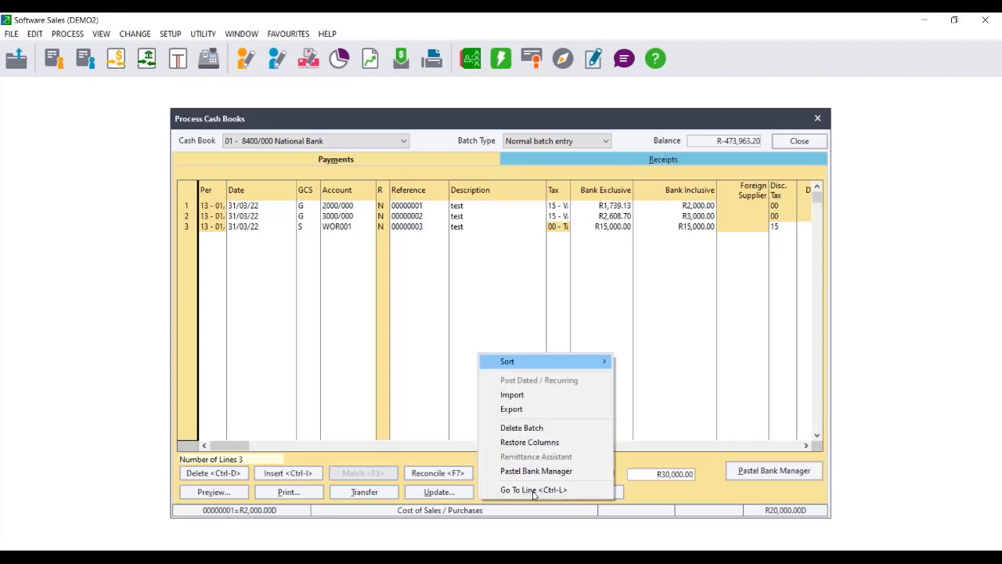
click(533, 429)
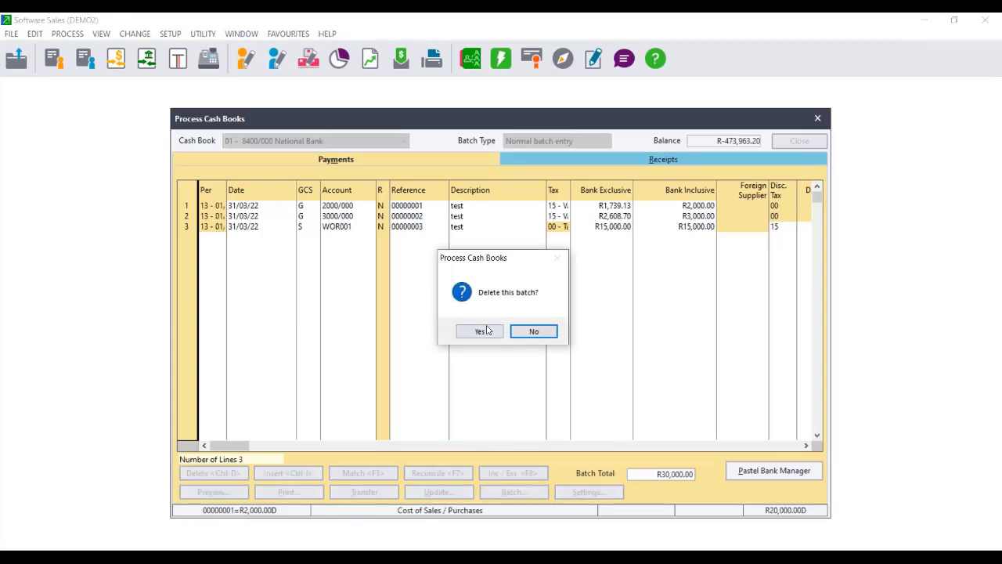
key(Return)
key(Return)
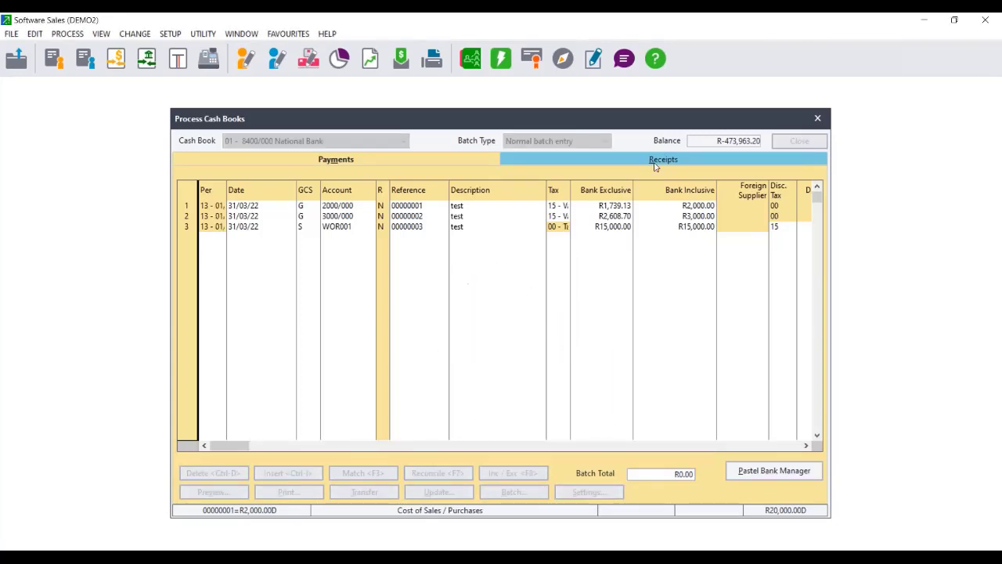
click(674, 156)
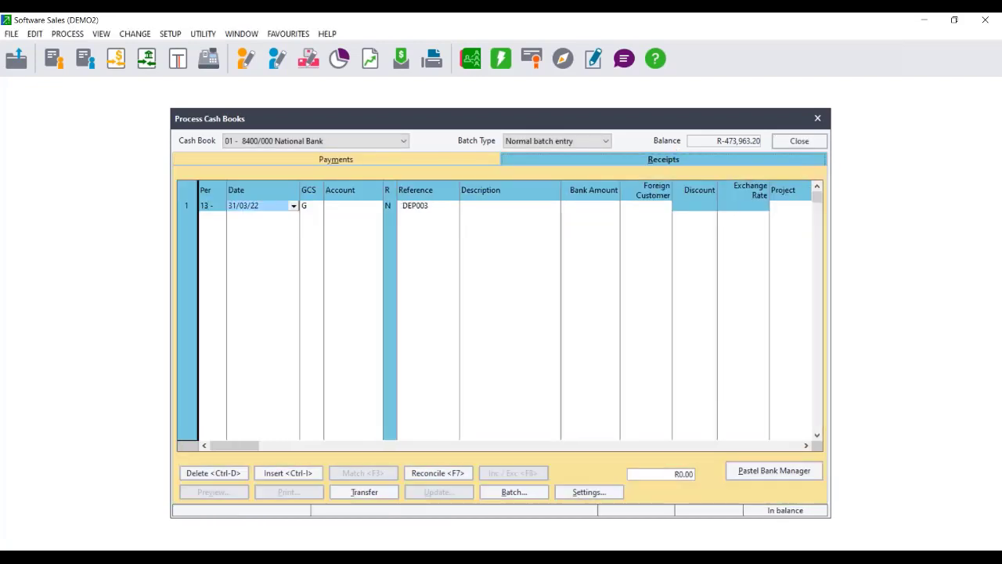
click(376, 159)
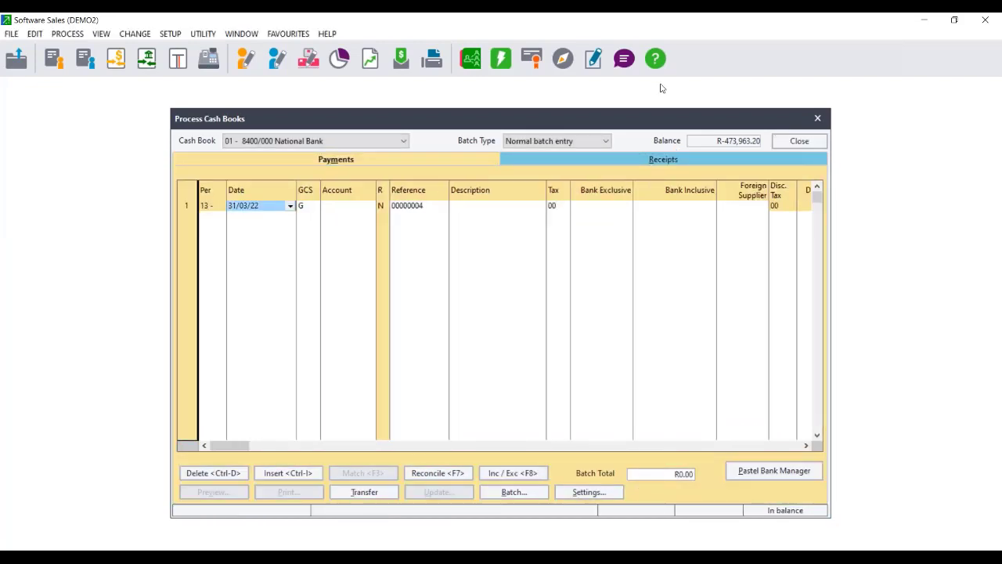
drag(660, 116, 516, 85)
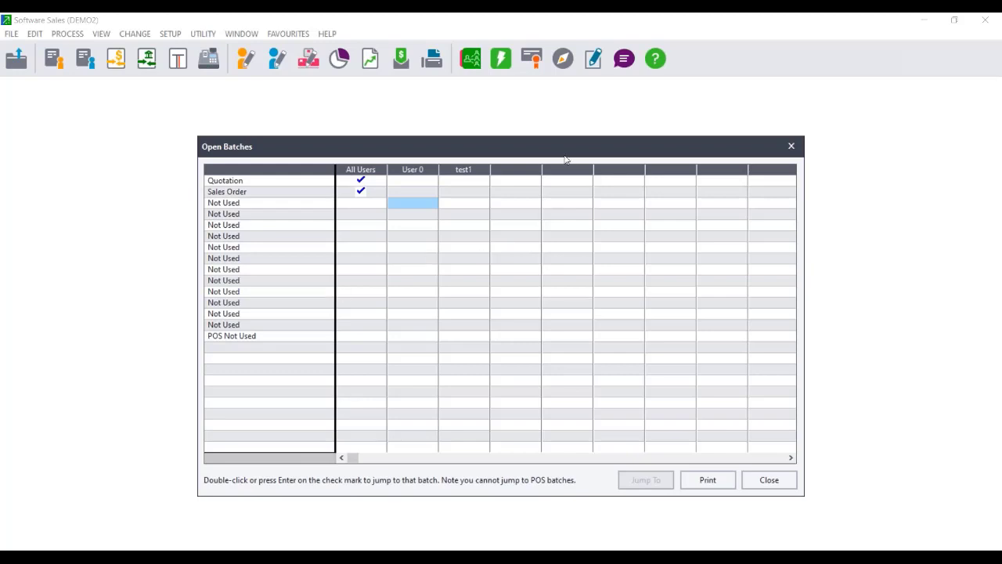
Move the Open Batches overview aside and close it.
drag(556, 153, 428, 149)
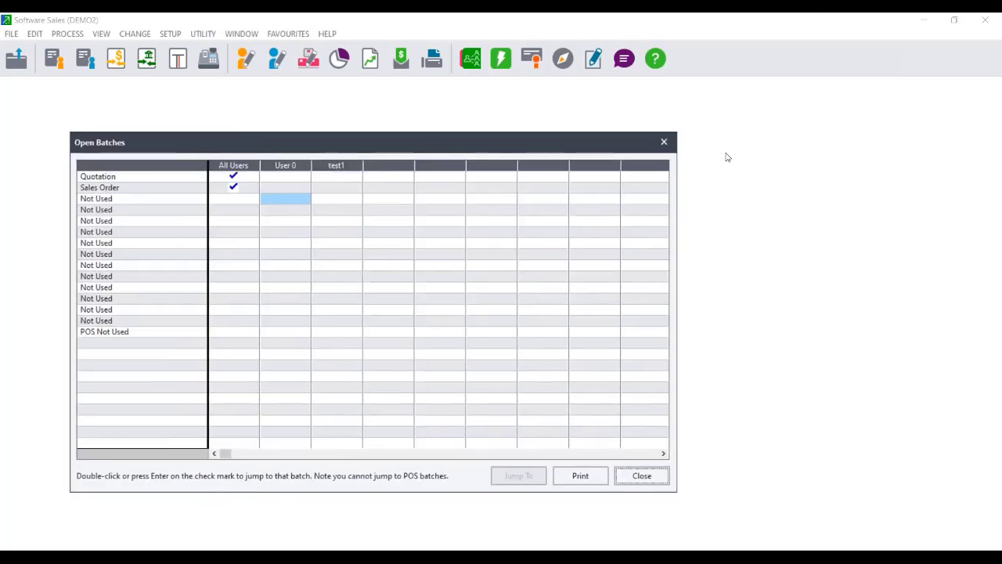
click(663, 143)
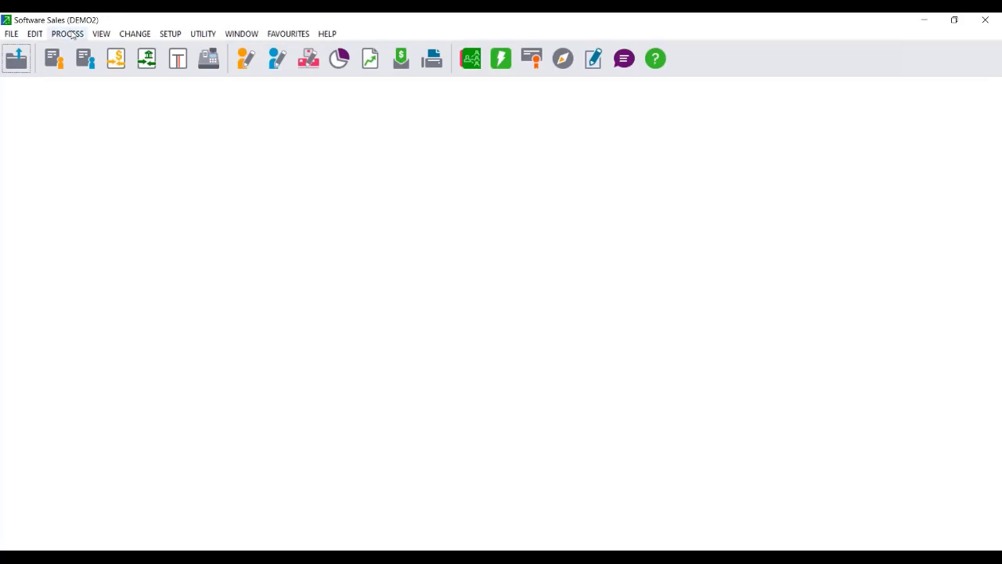
Run the on-screen trial balance with period end 12 - 01/02/22 - 28/02/22 February.
click(99, 36)
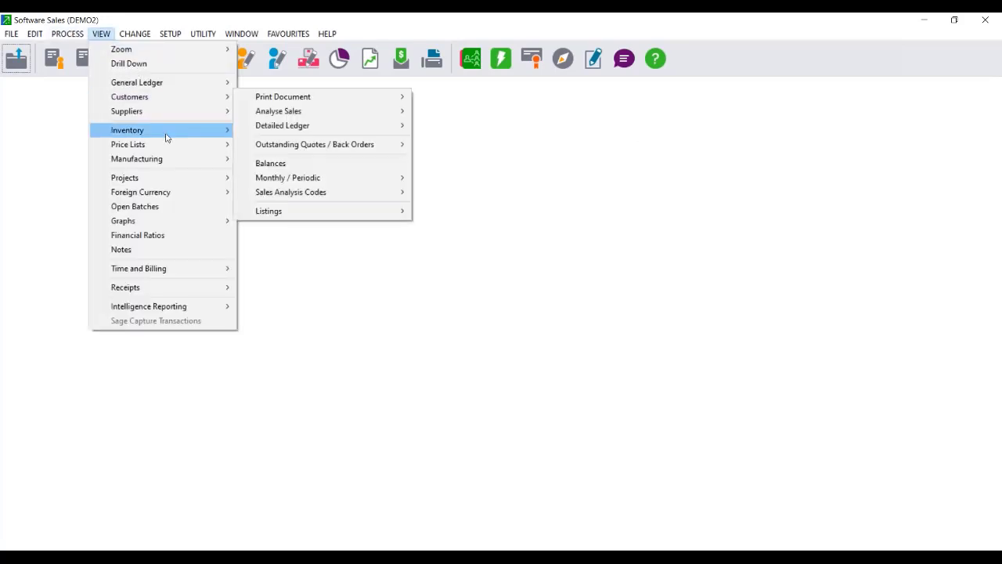
mouse_move(175, 85)
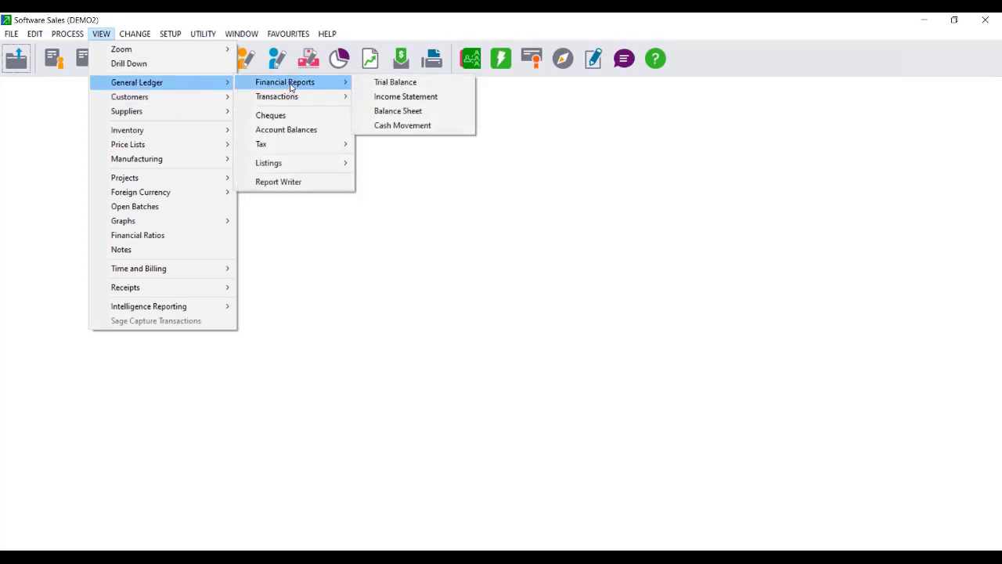
mouse_move(300, 97)
click(377, 85)
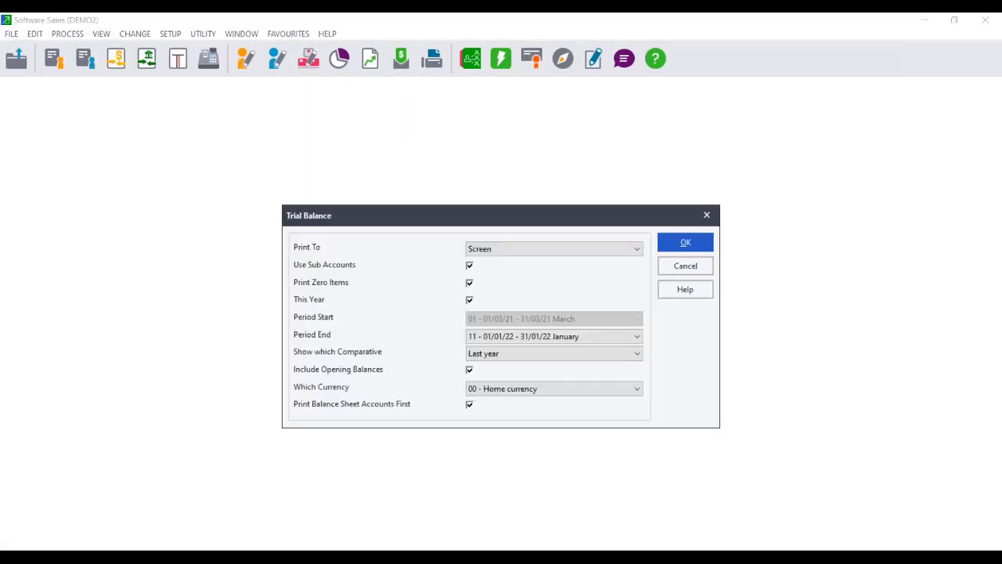
click(540, 337)
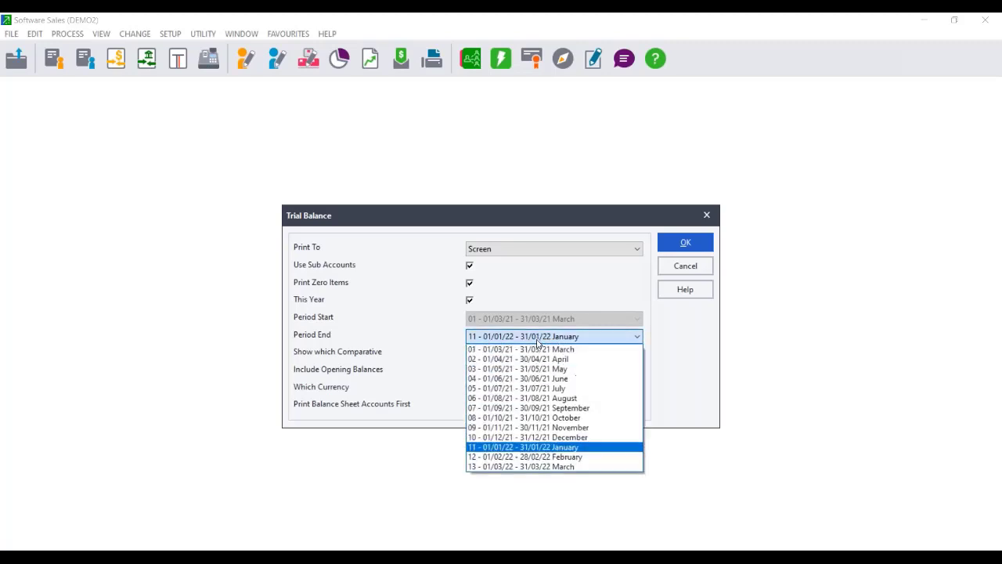
click(547, 456)
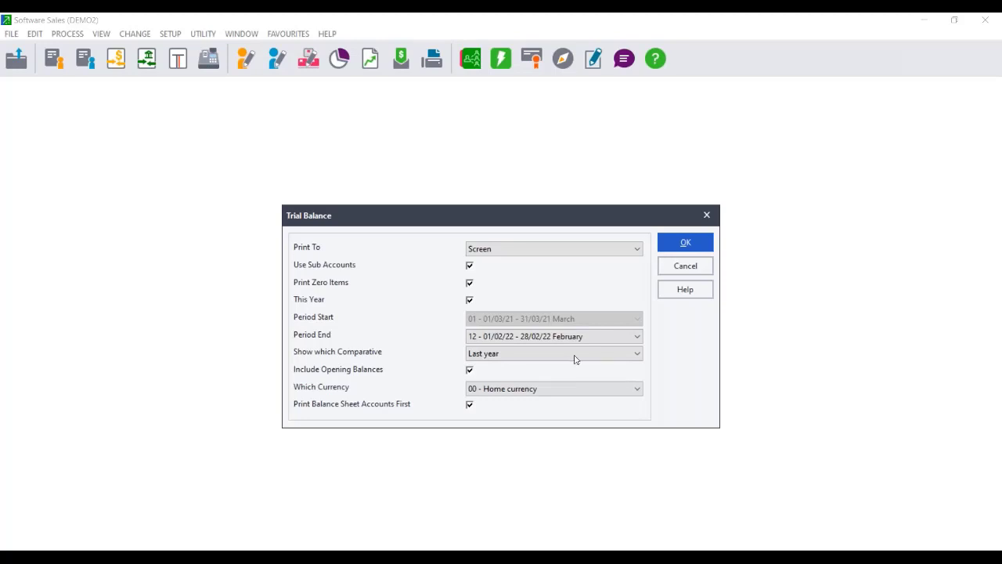
click(686, 242)
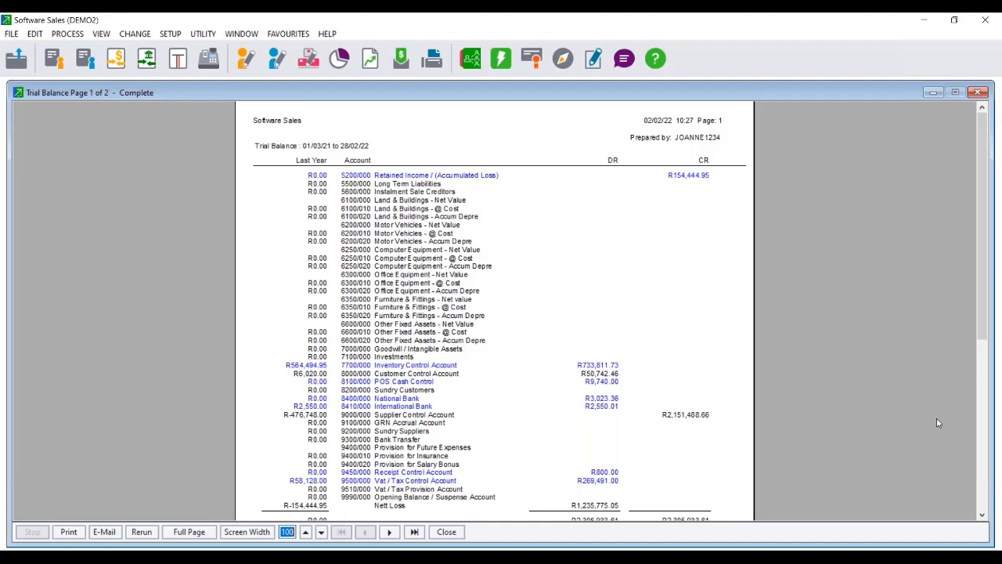
Cancel the print job and regenerate the trial balance with output set to PDF.
click(69, 532)
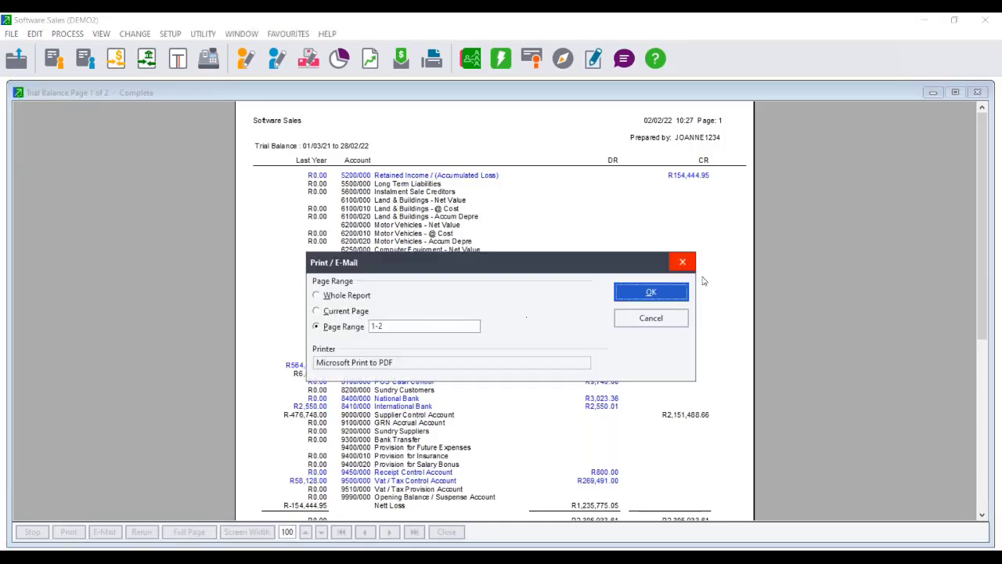
click(651, 318)
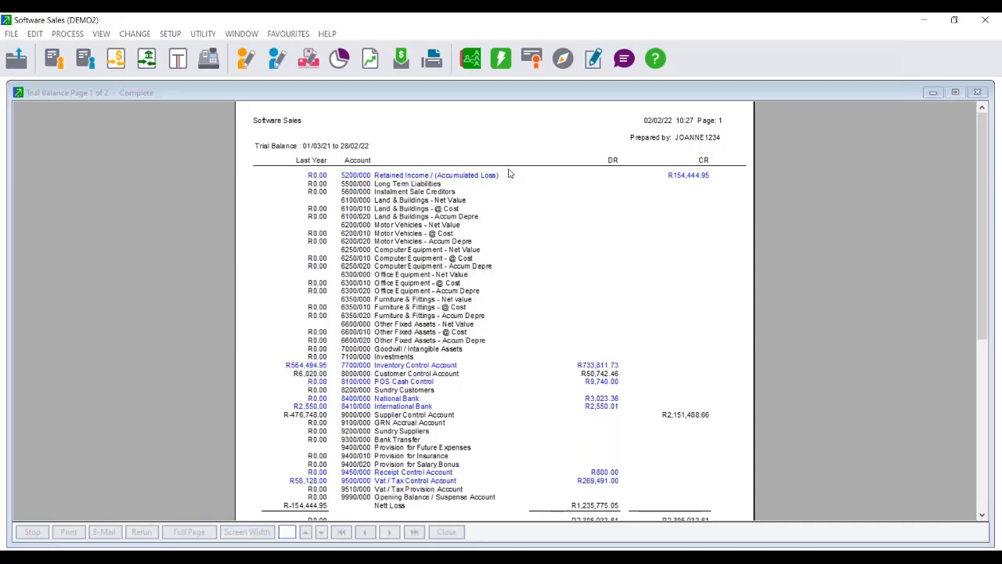
click(594, 249)
click(481, 330)
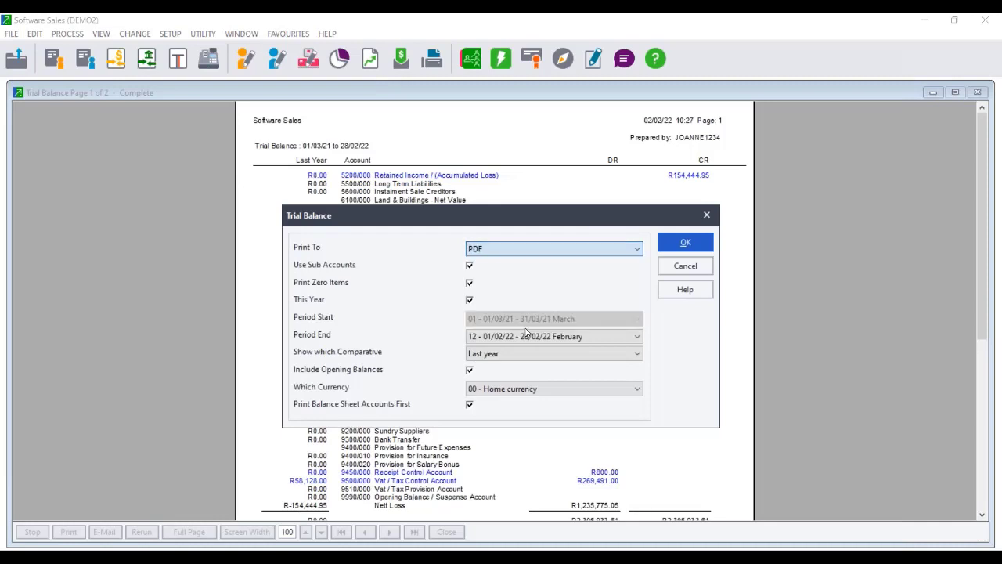
click(683, 244)
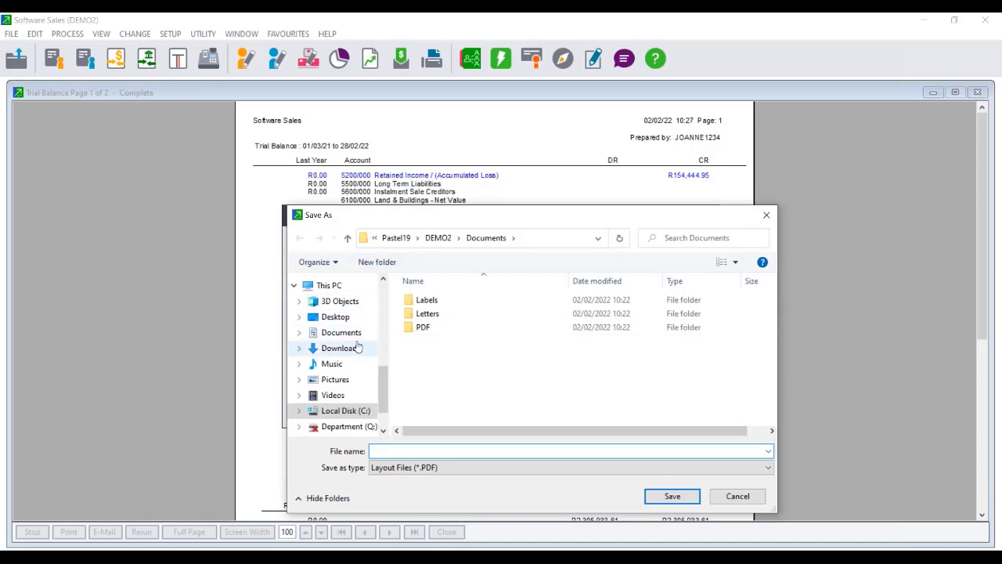
Save the PDF as 'Trial Balance' in the Desktop's Take on Balances folder.
click(352, 317)
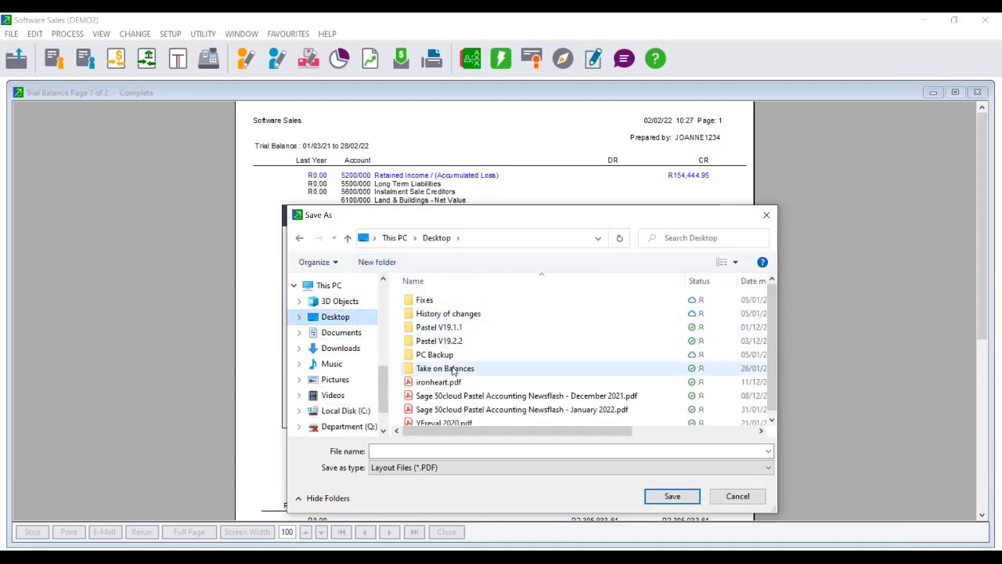
click(433, 371)
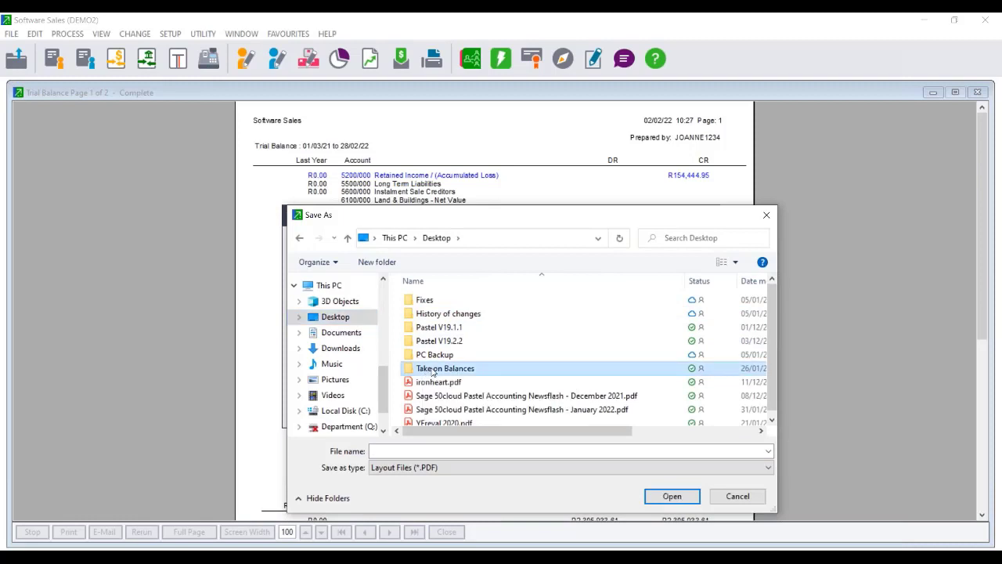
double_click(433, 371)
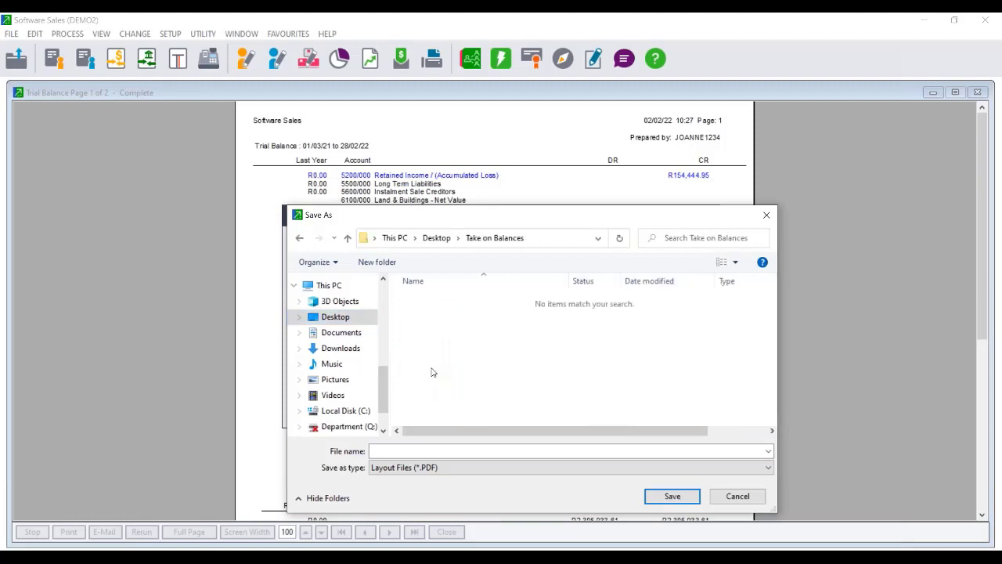
click(399, 450)
text(Trial )
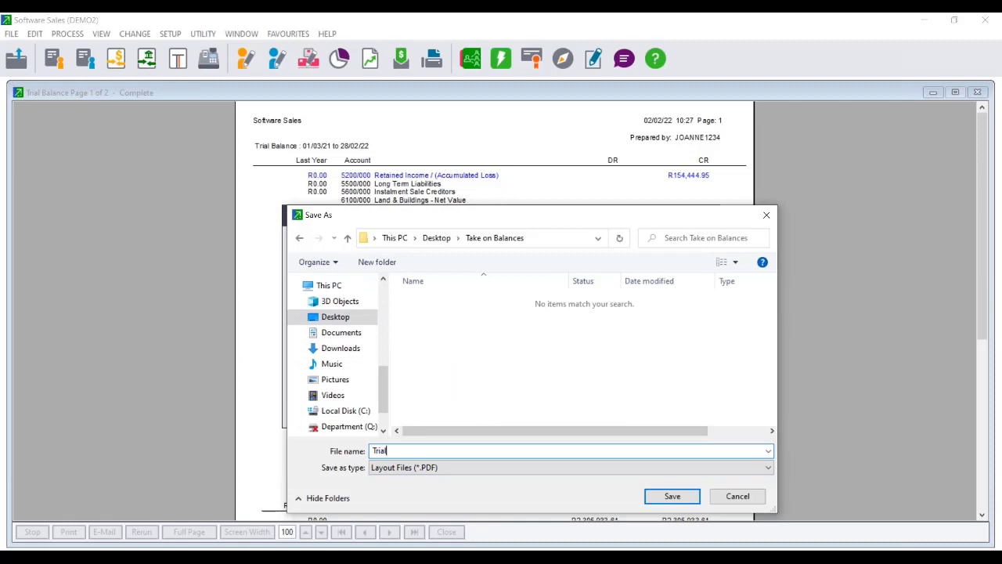
text(Balance)
click(674, 495)
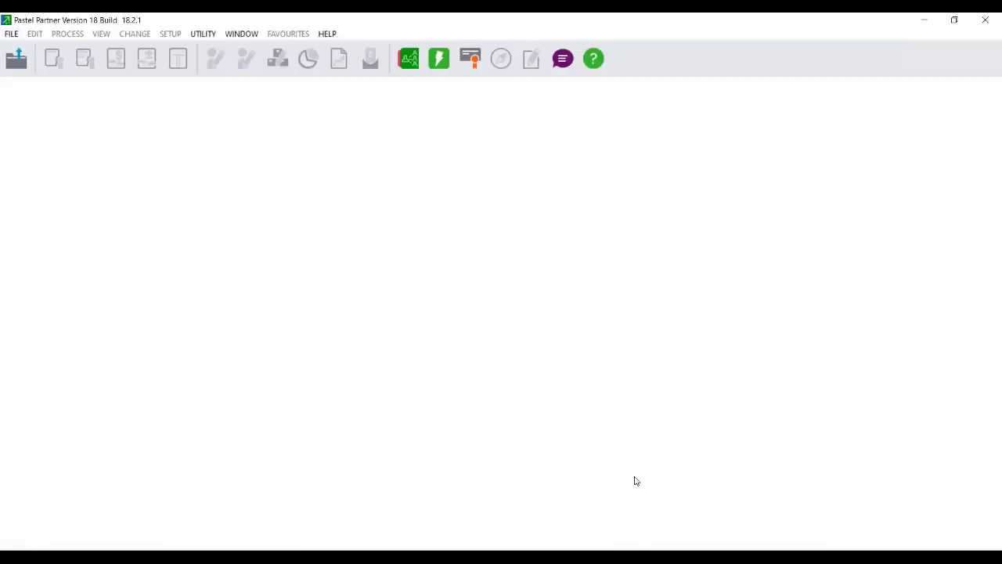
Close the Trial Balance PDF and return to Pastel's report menu.
click(986, 19)
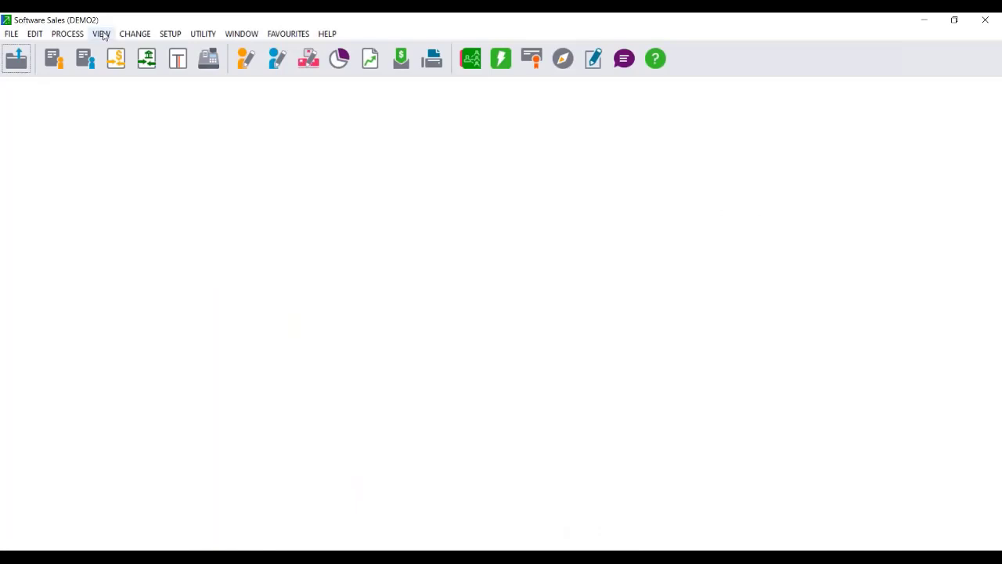
click(101, 34)
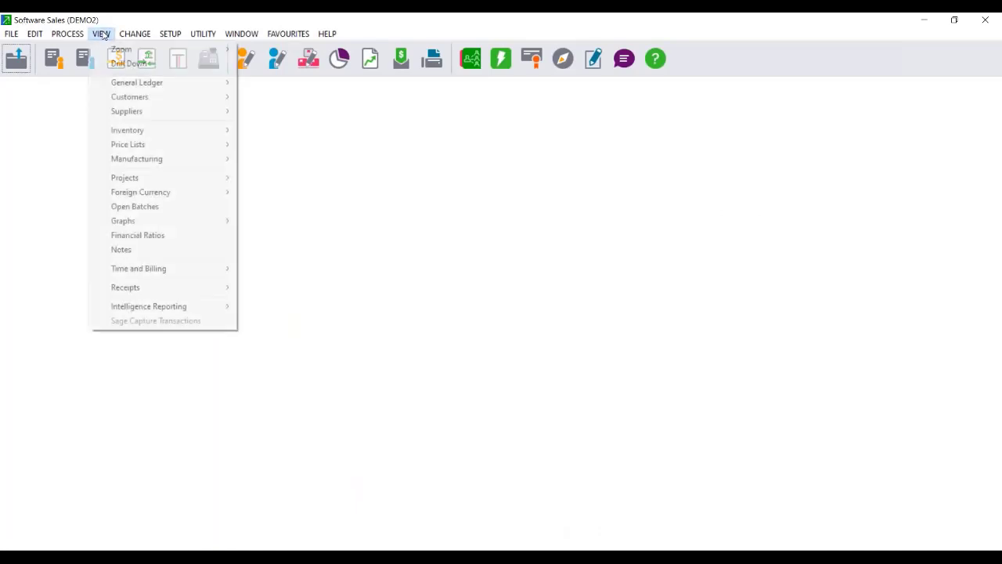
Open the Customers Monthly/Periodic Age Analysis options with output sent to Screen.
mouse_move(151, 105)
mouse_move(304, 119)
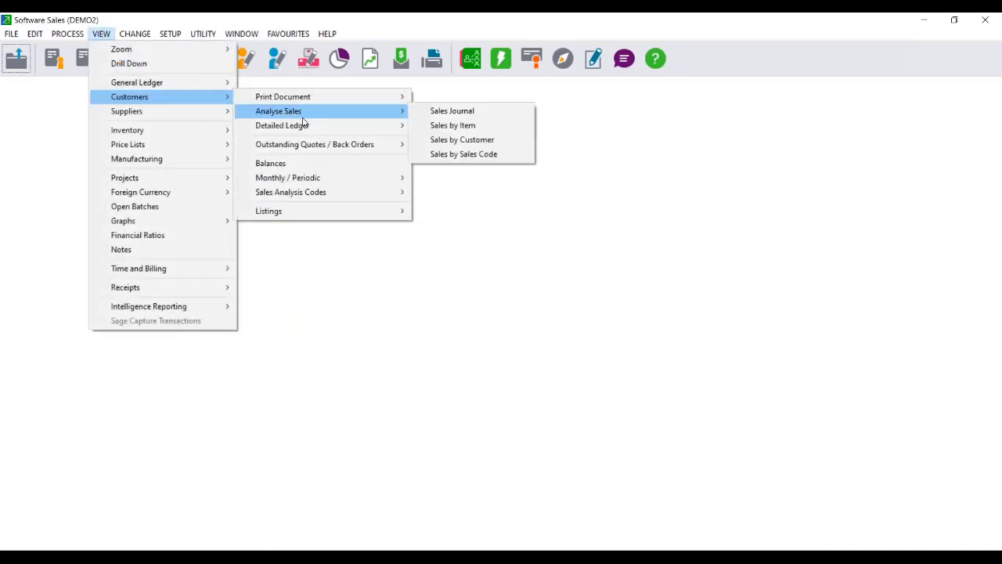
mouse_move(342, 180)
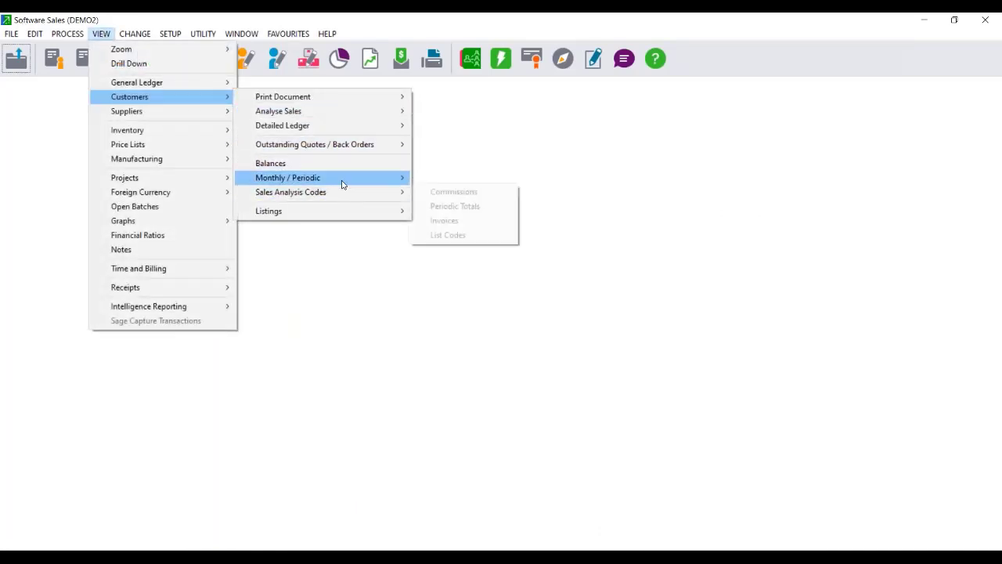
click(460, 198)
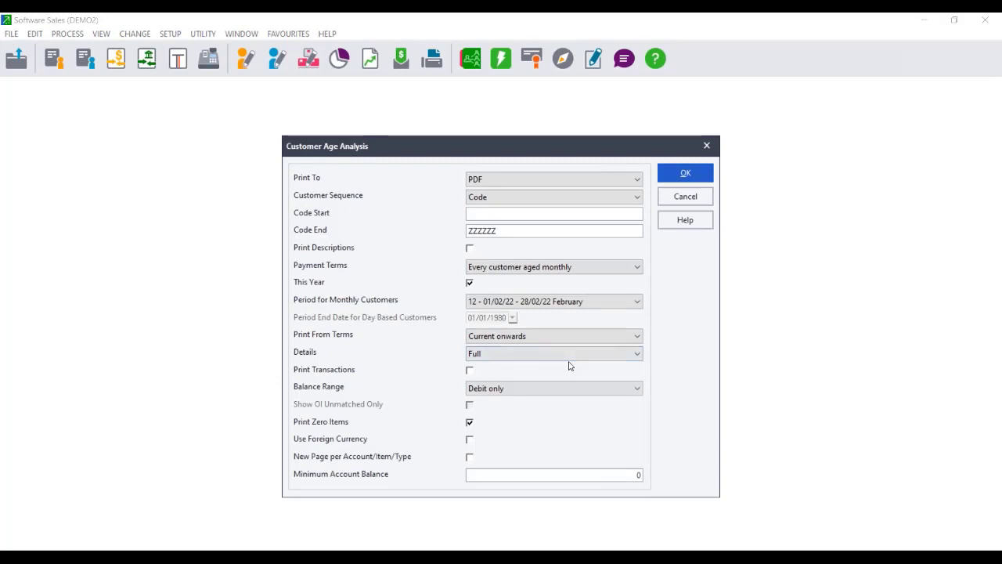
click(523, 179)
click(506, 193)
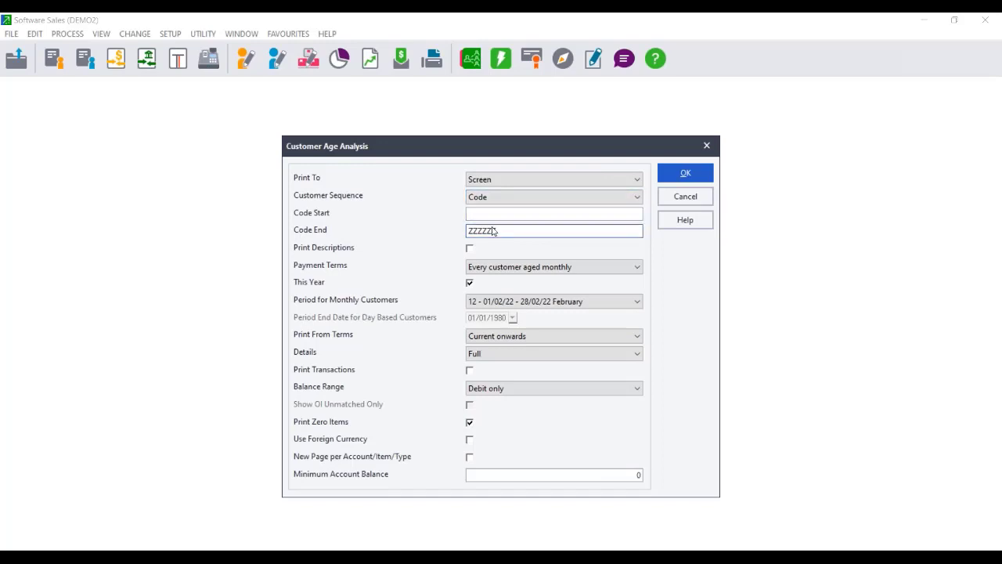
Review the Payment Terms choices, keeping all customers aged monthly.
click(503, 268)
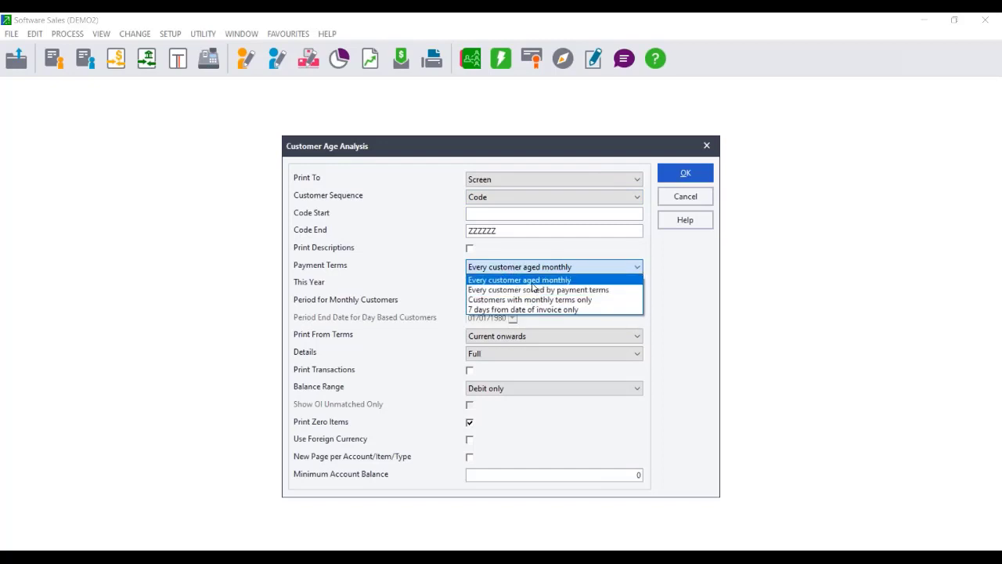
click(533, 283)
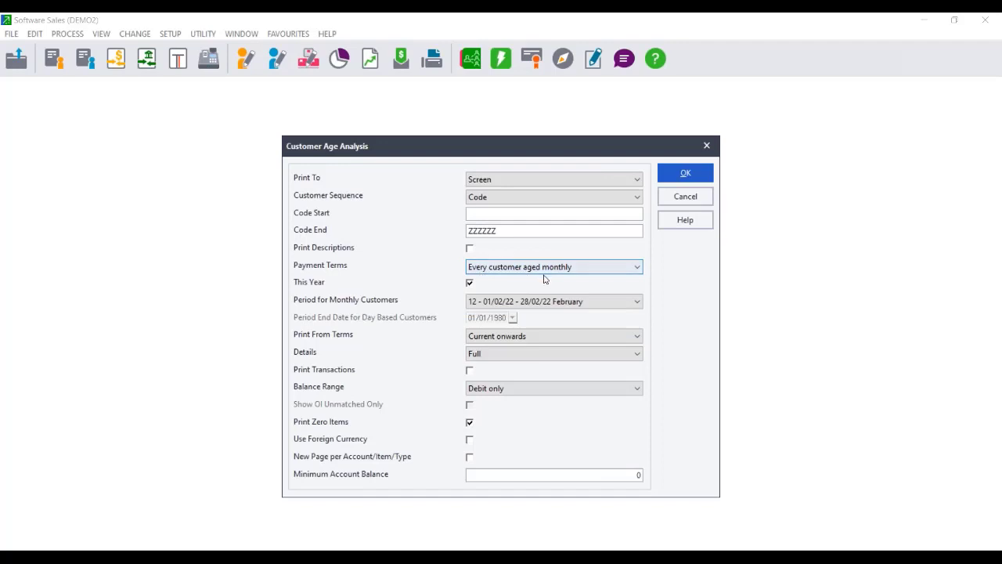
click(544, 267)
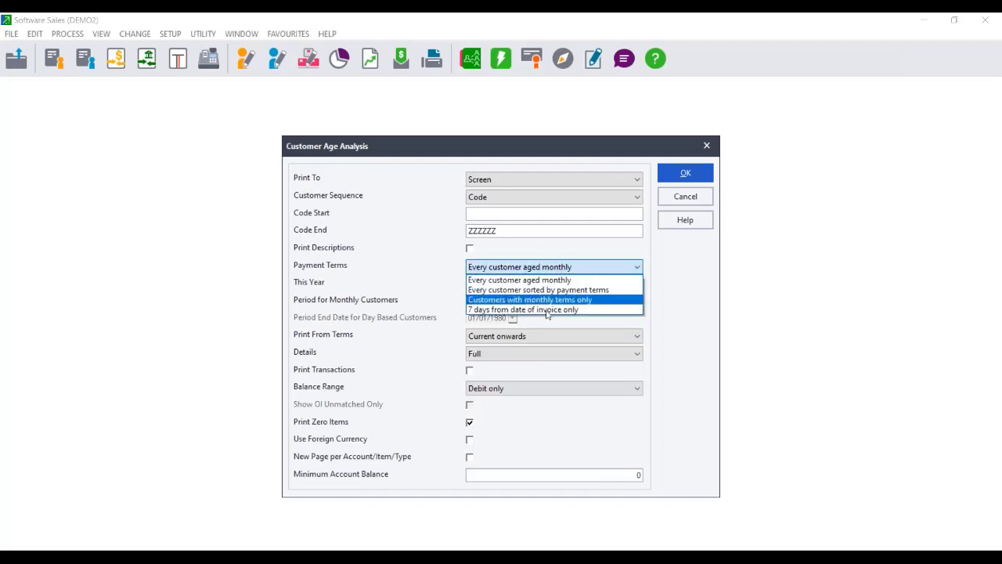
Check the monthly period 12 (February), then set the ageing to sort by payment terms.
click(612, 290)
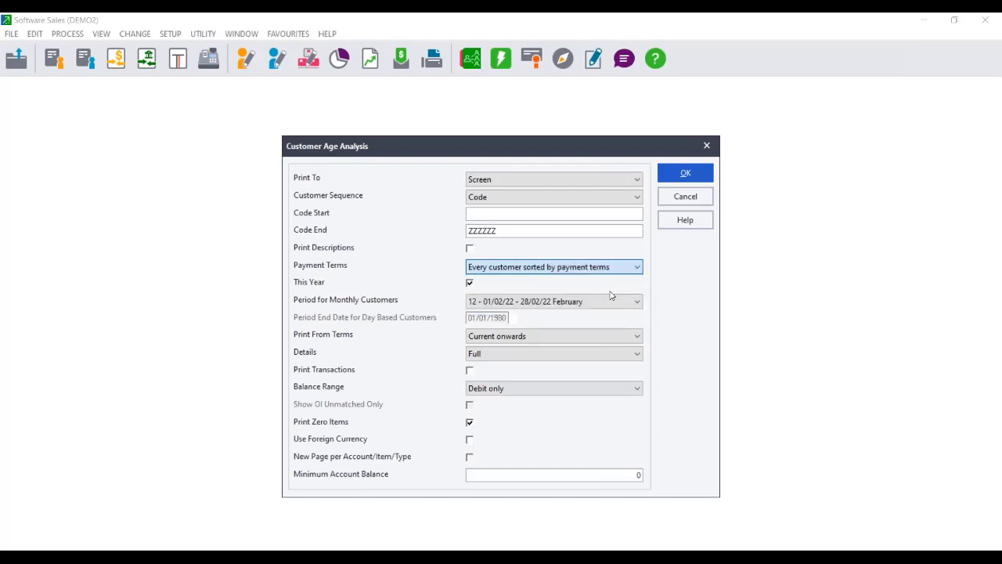
click(571, 305)
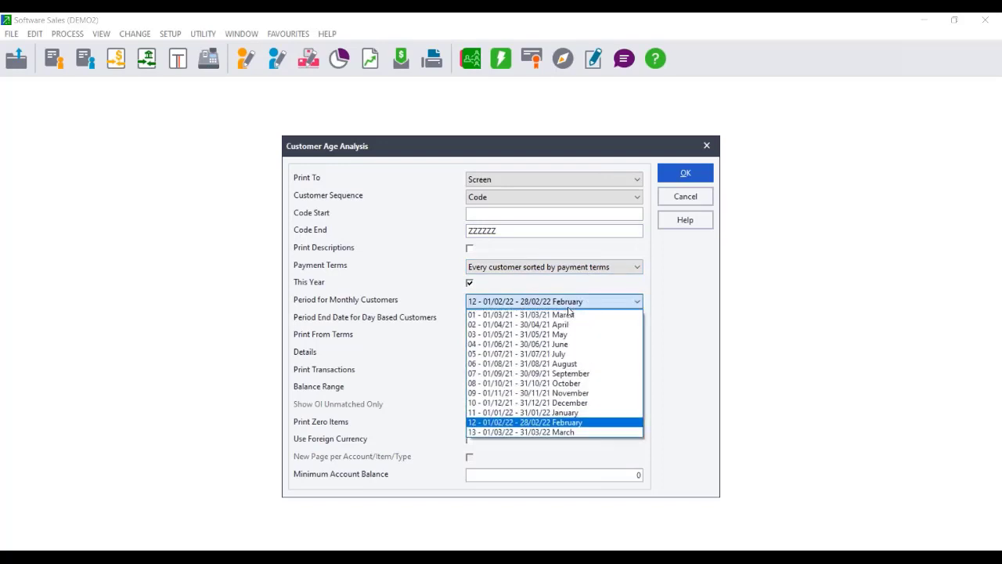
click(555, 422)
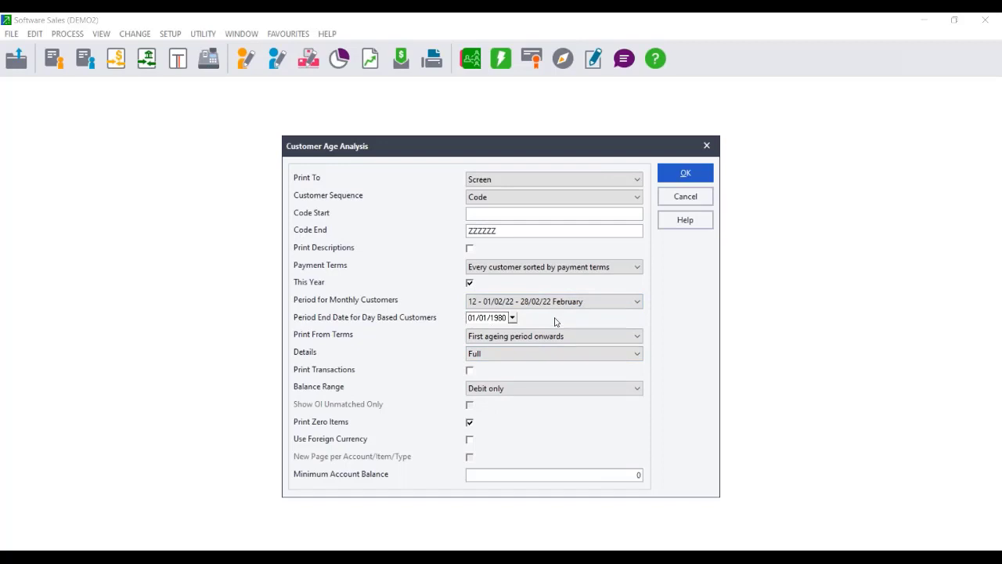
click(513, 267)
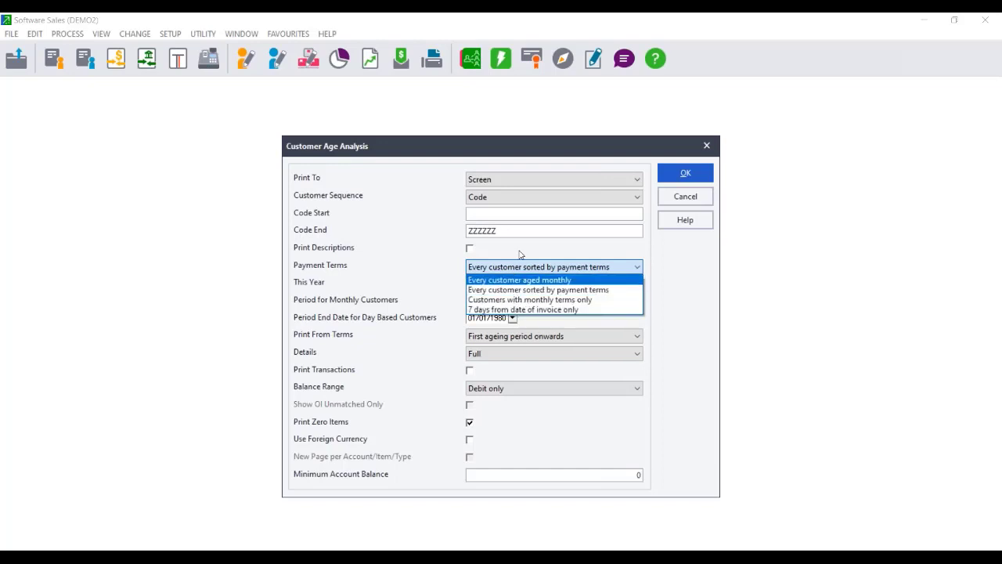
click(525, 280)
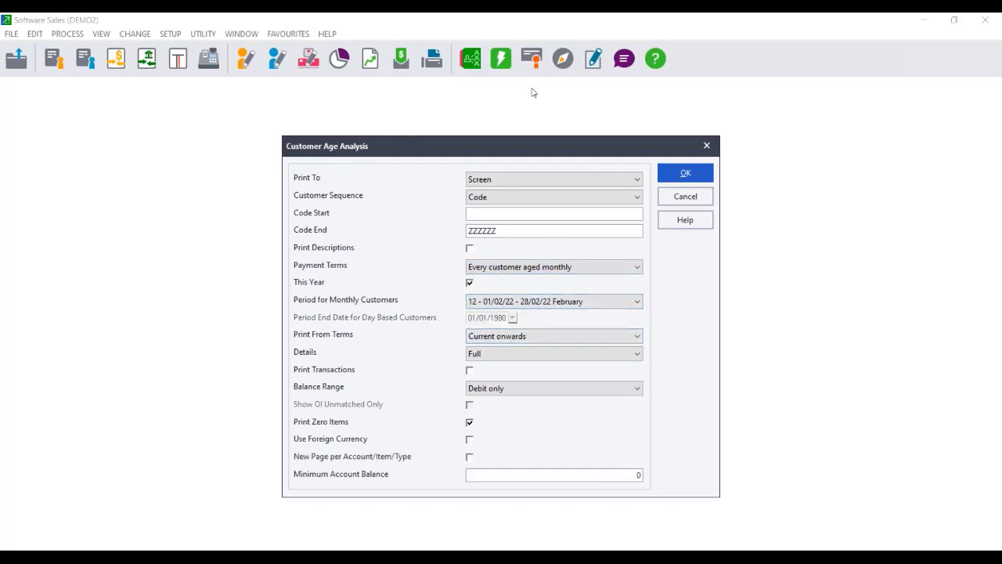
click(556, 267)
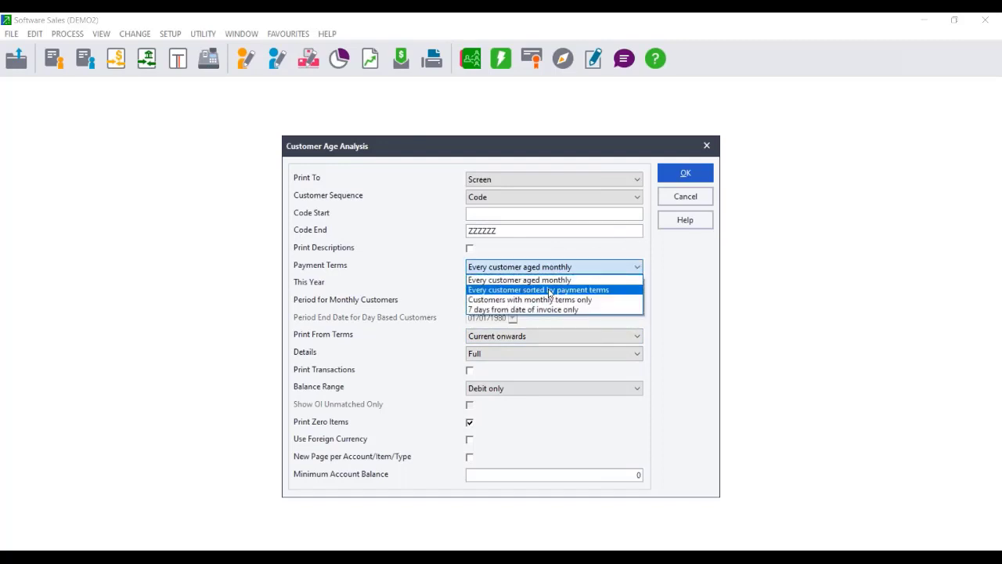
click(551, 291)
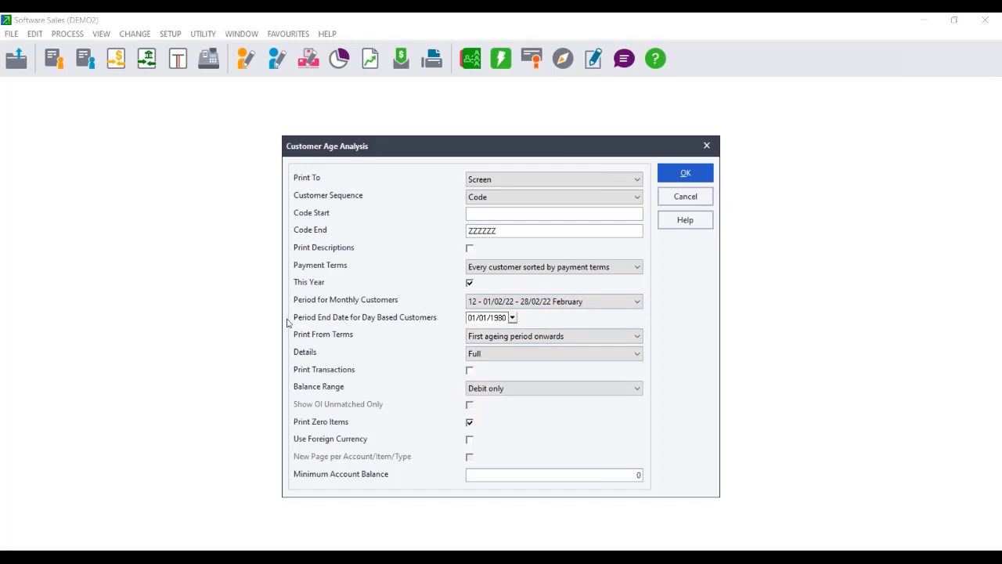
Set the day-based period end date to 28/02/2022.
click(509, 318)
text(20/8)
key(BackSpace)
key(BackSpace)
click(513, 318)
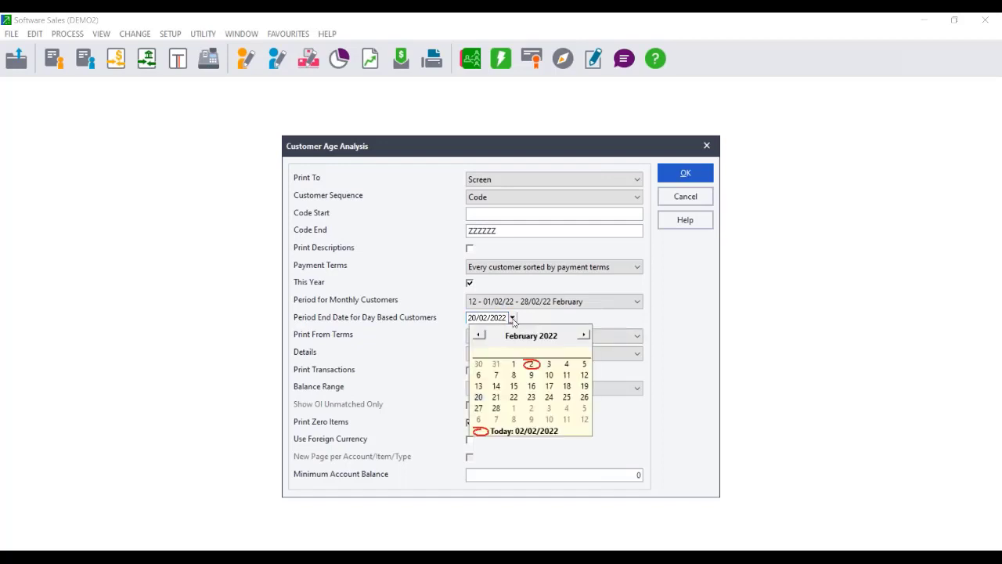
click(495, 408)
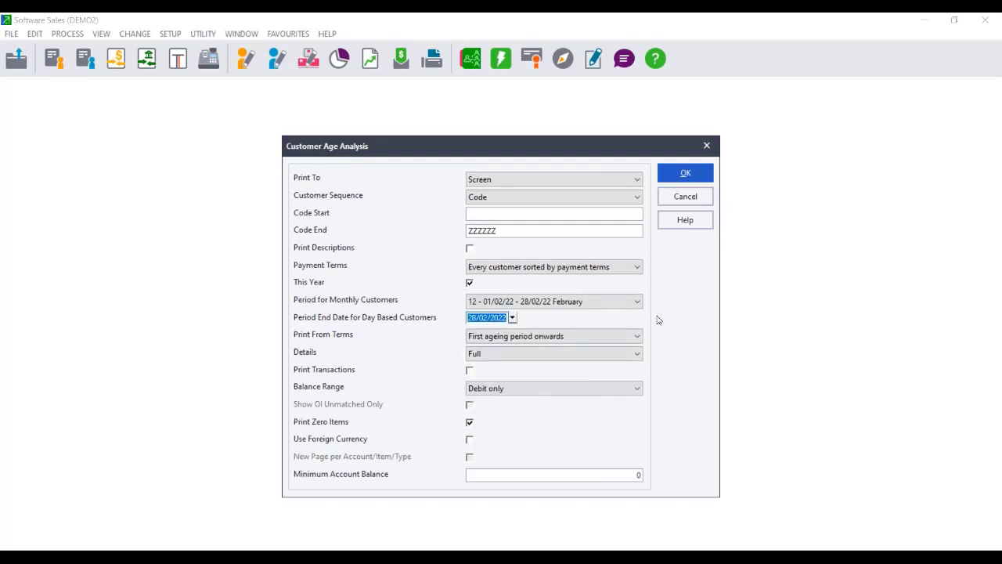
Start from the first ageing period, keep Full details, include Both balances, and generate.
click(505, 336)
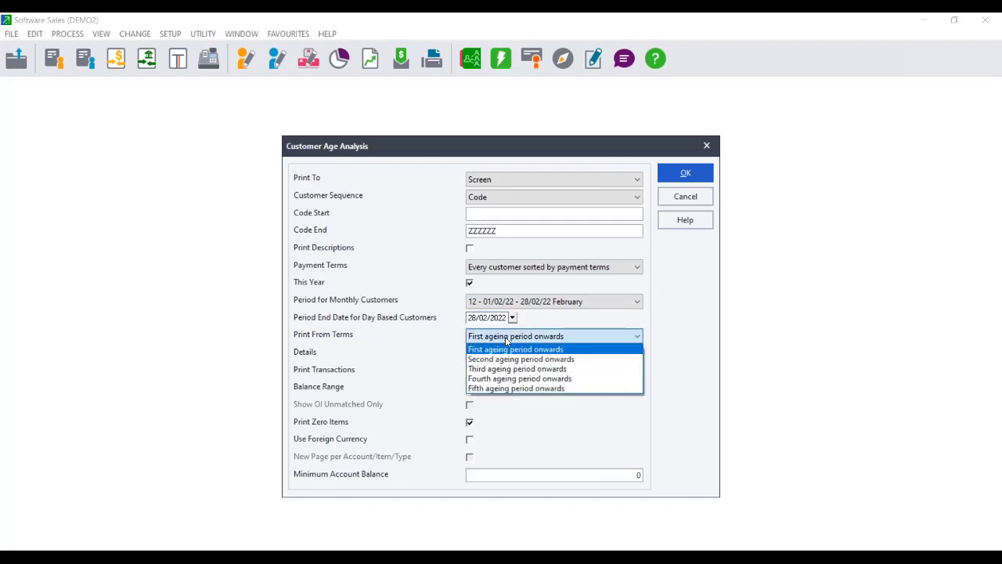
click(505, 337)
click(489, 355)
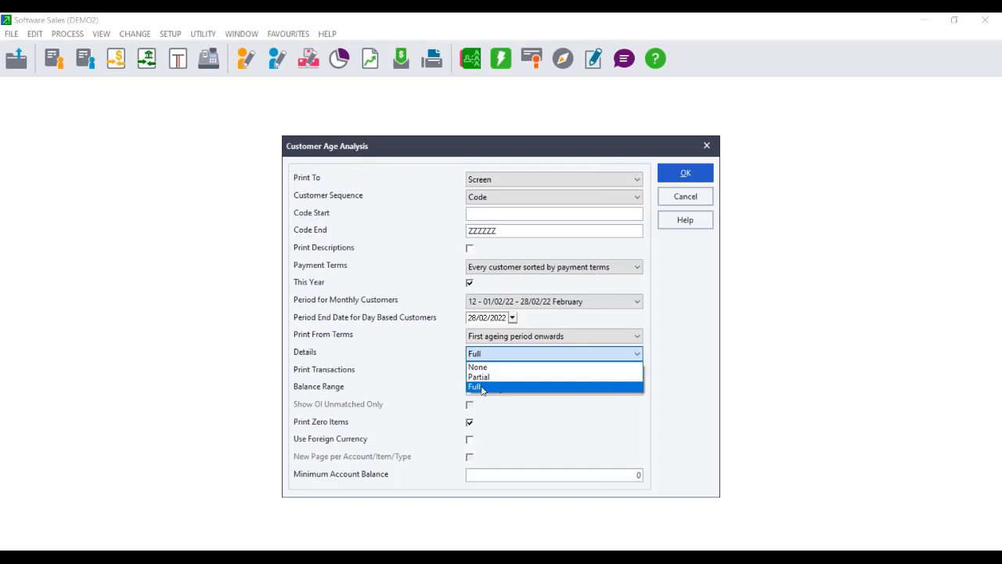
click(482, 388)
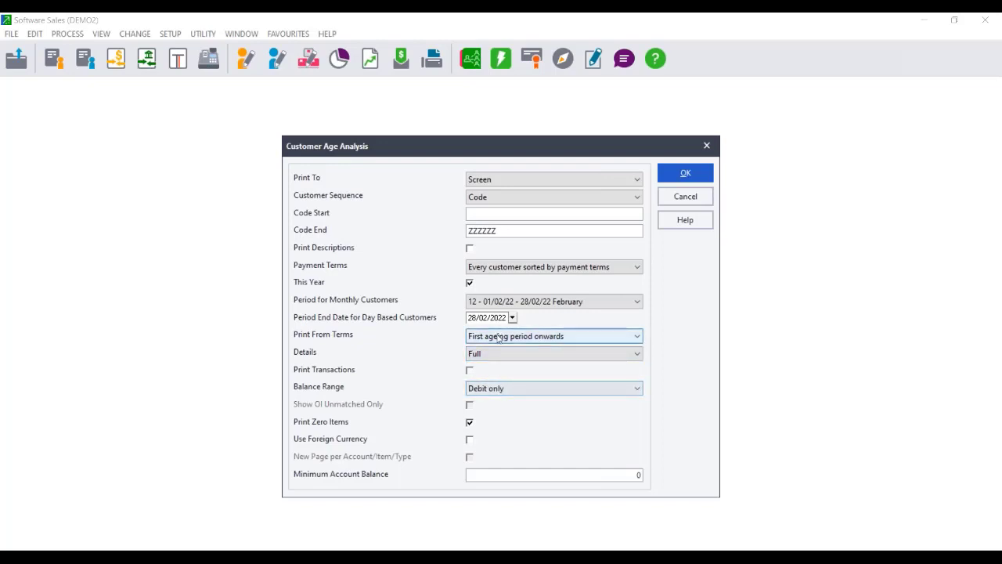
click(496, 388)
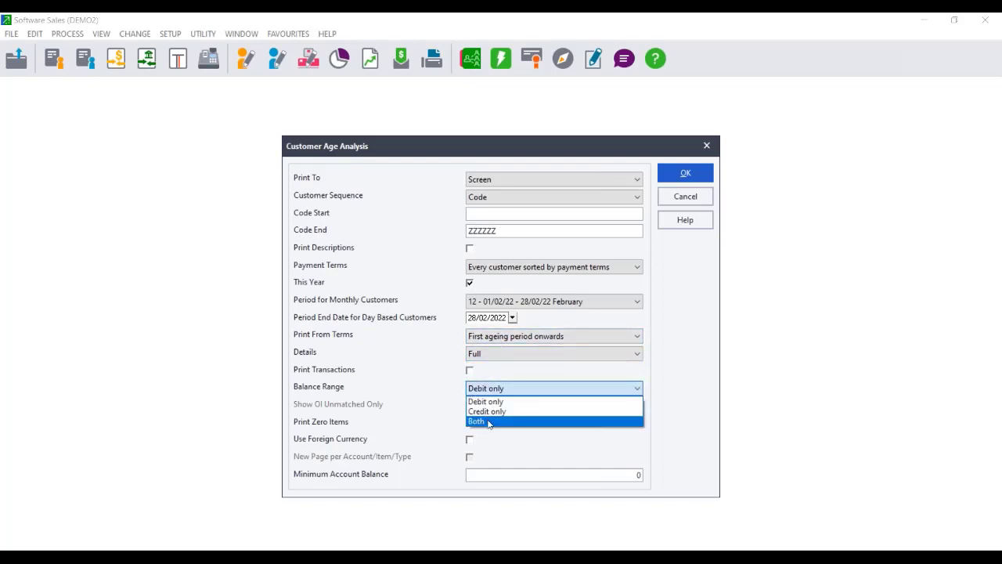
click(487, 426)
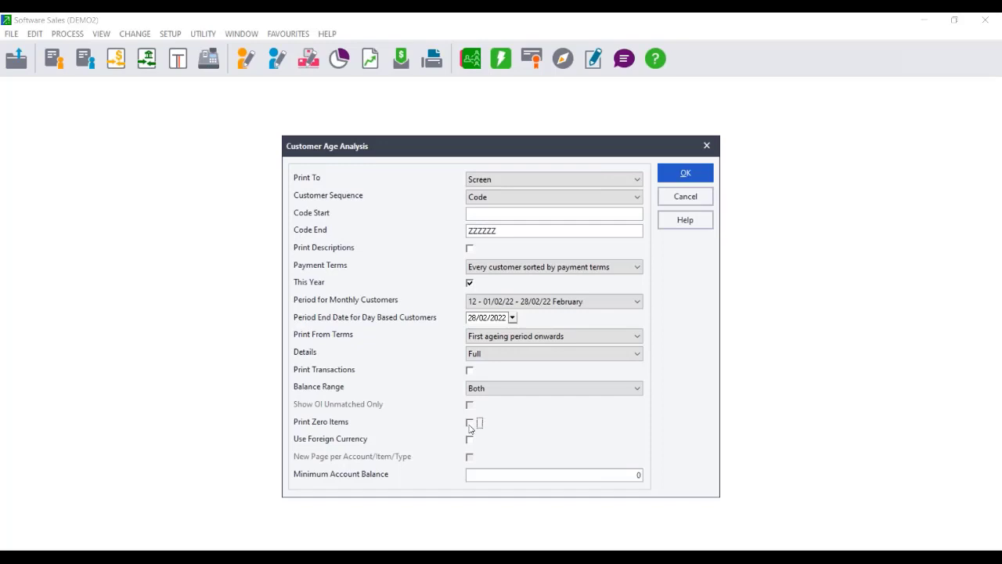
click(687, 175)
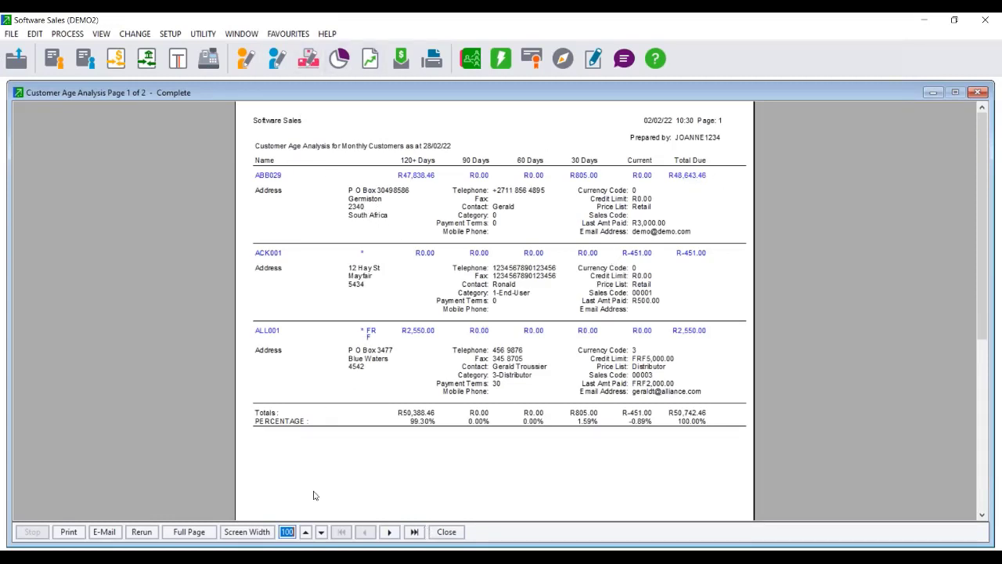
Rerun the customer age analysis with Details set to Partial.
click(141, 531)
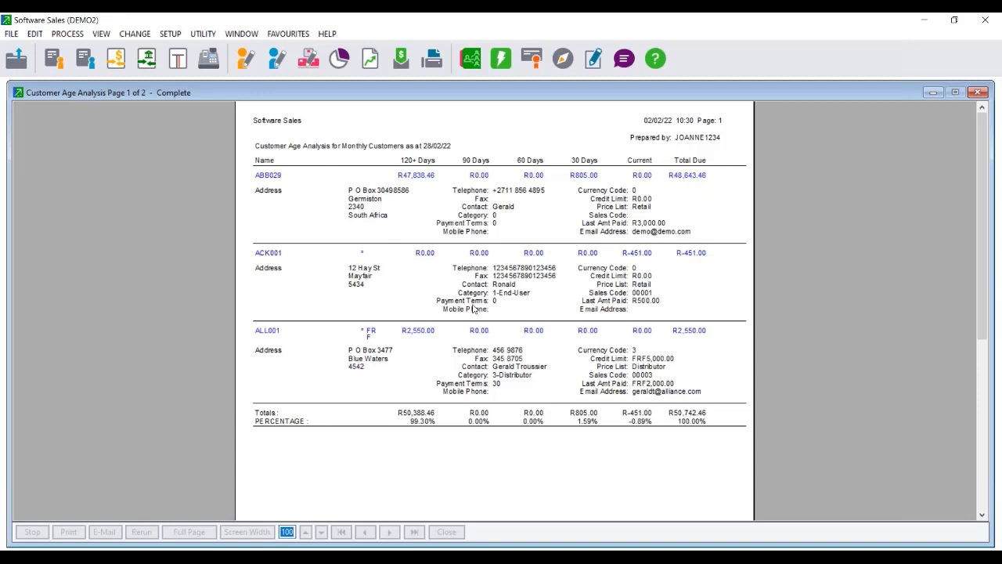
click(525, 353)
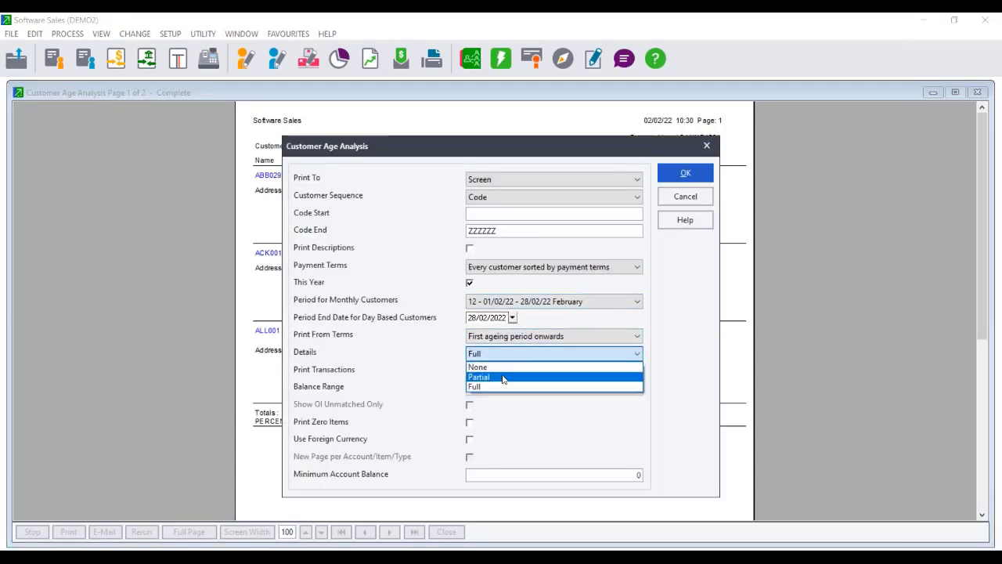
click(505, 377)
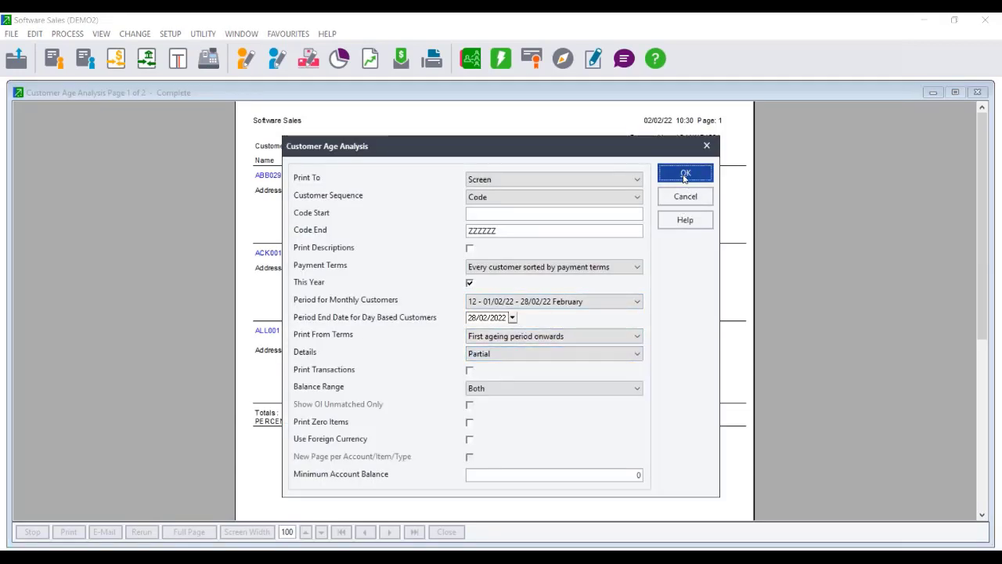
click(686, 173)
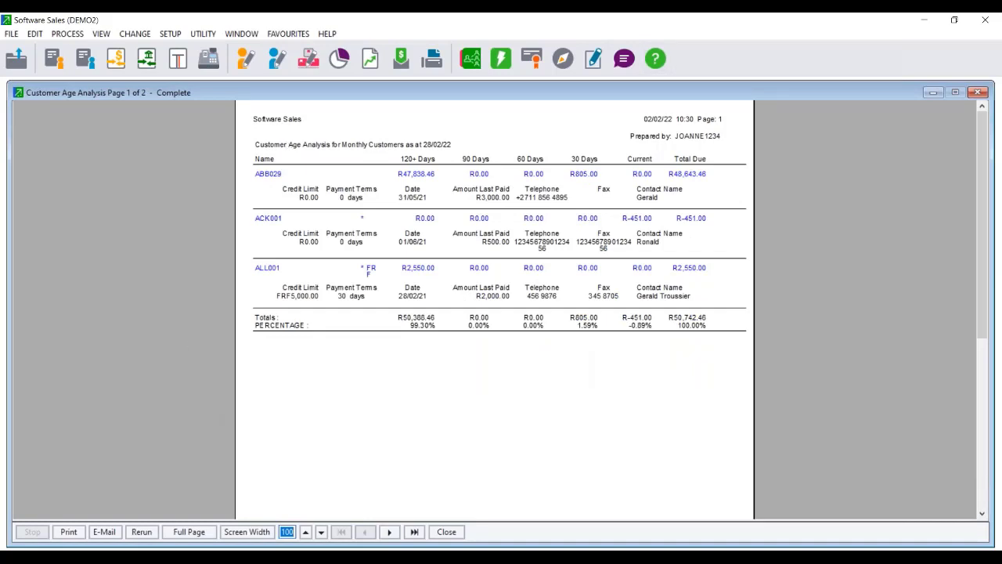
Rerun the report options again and switch Details to None.
click(141, 533)
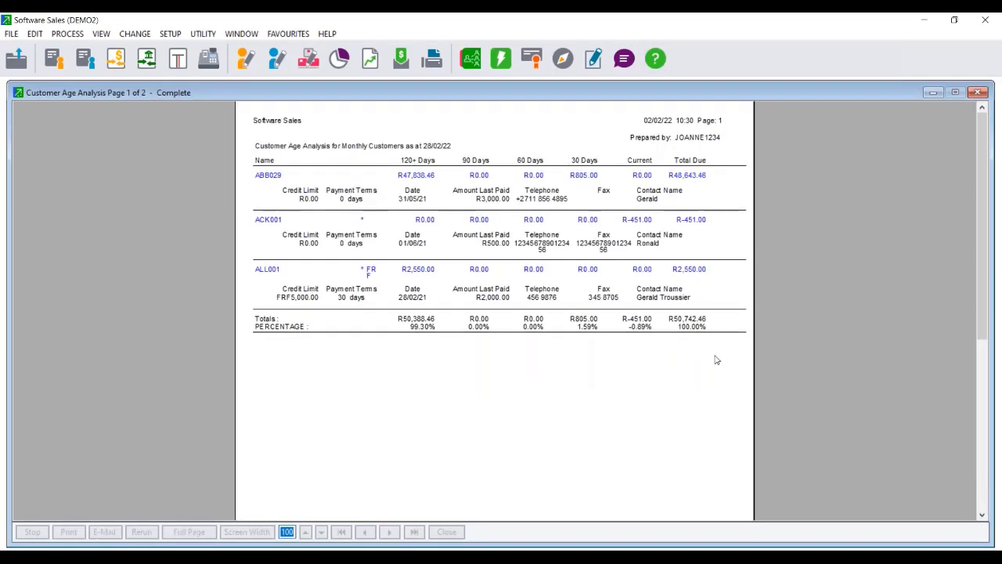
click(603, 353)
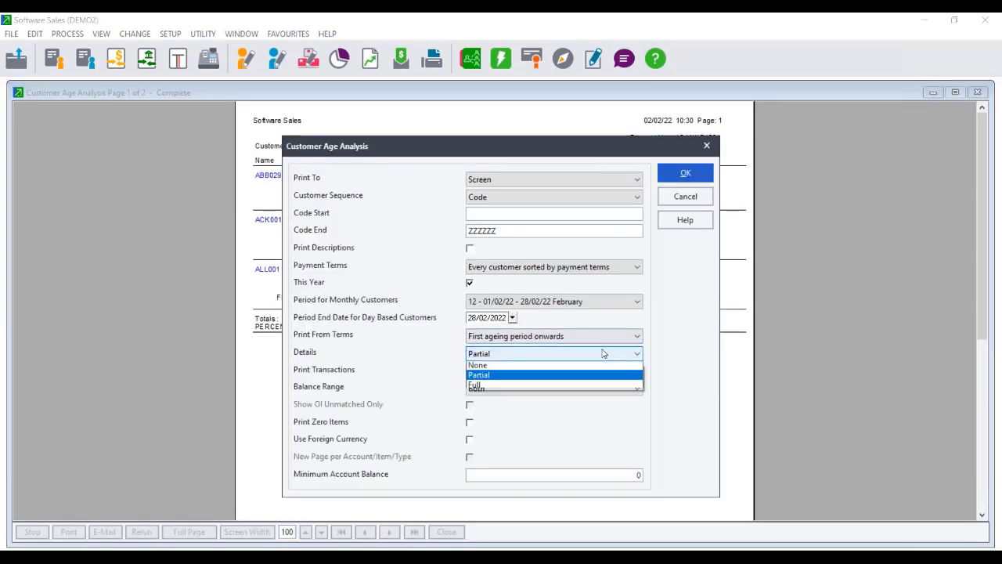
click(532, 365)
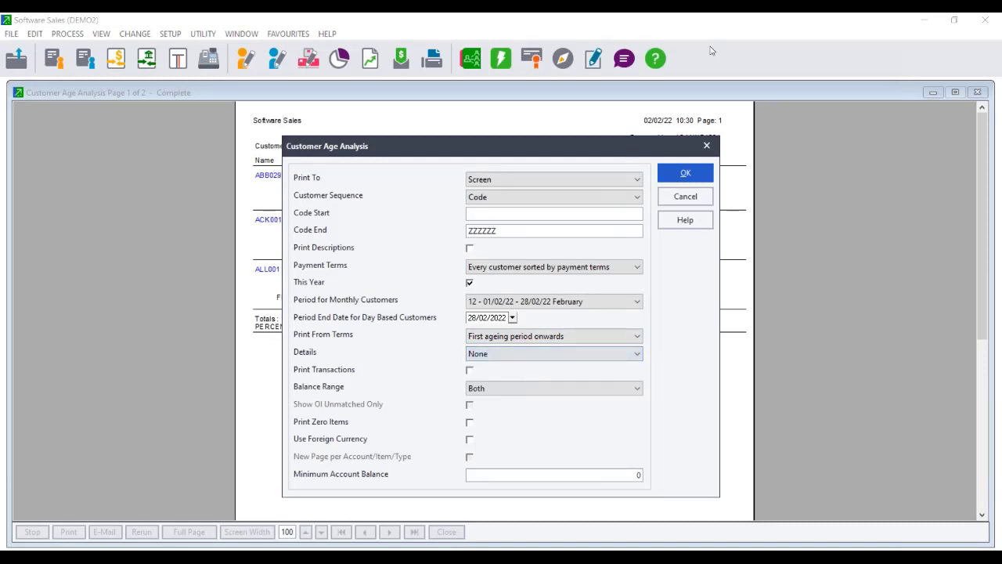
Generate the no-details age analysis totalling R50,742.46, then reopen its options via Rerun.
click(685, 172)
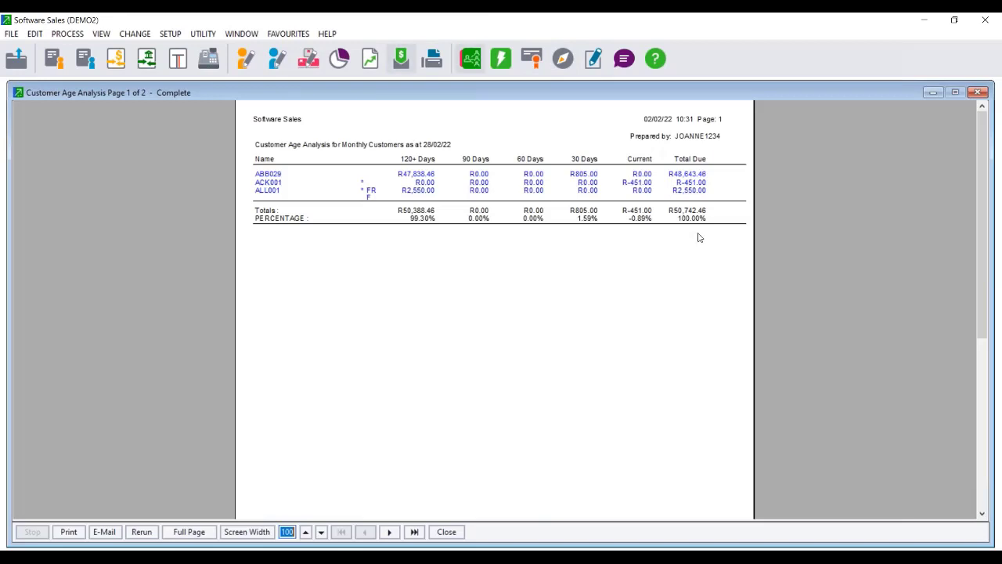
click(141, 533)
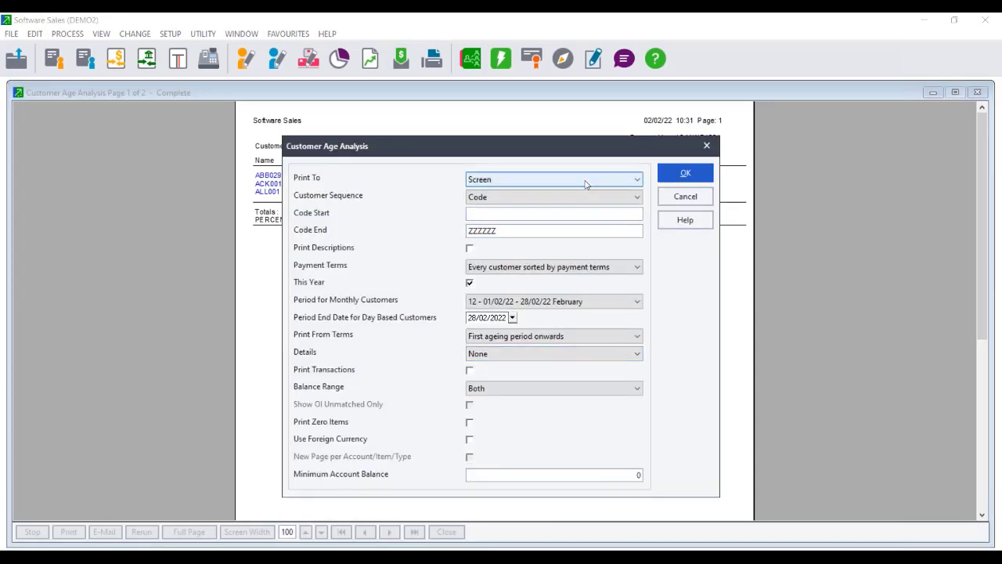
Export the summary age analysis to PDF named 'customer aging' in Take on Balances.
click(586, 179)
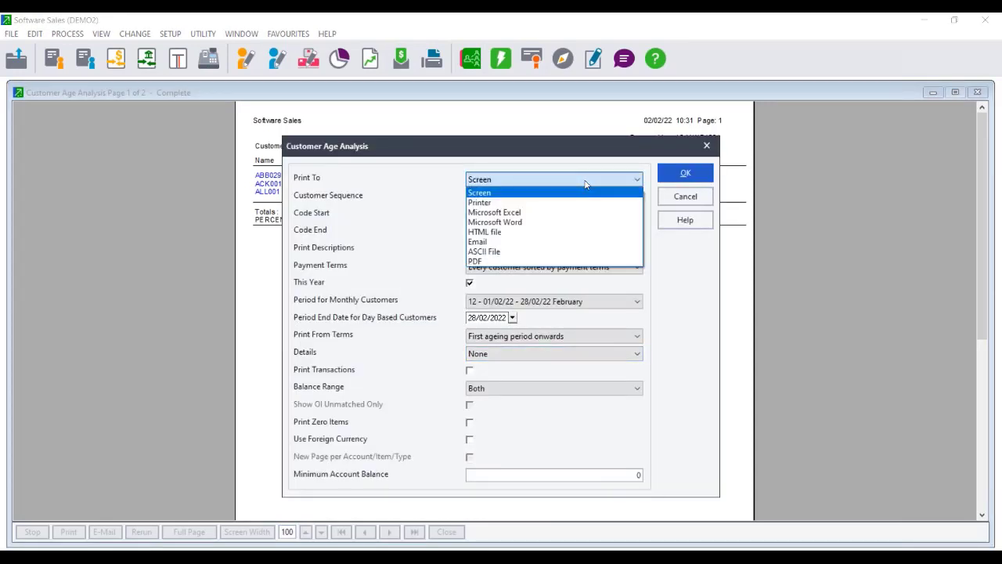
click(531, 261)
click(685, 174)
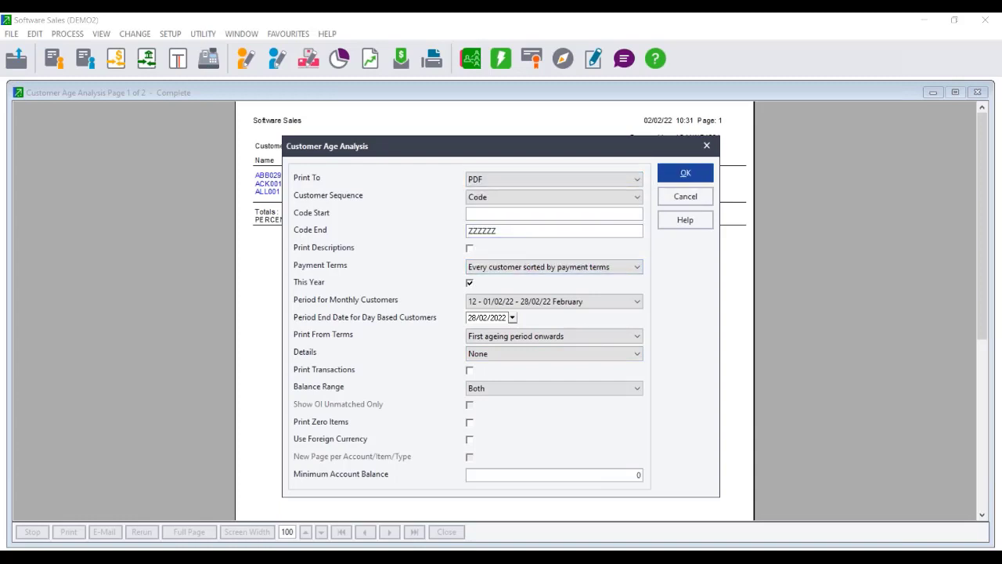
text(cust)
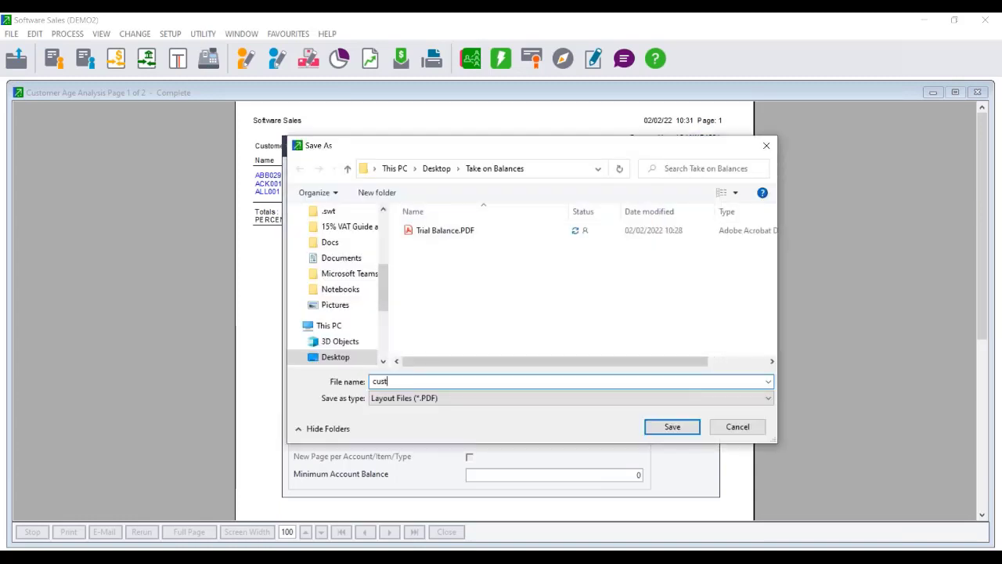
text(omer aging)
click(672, 425)
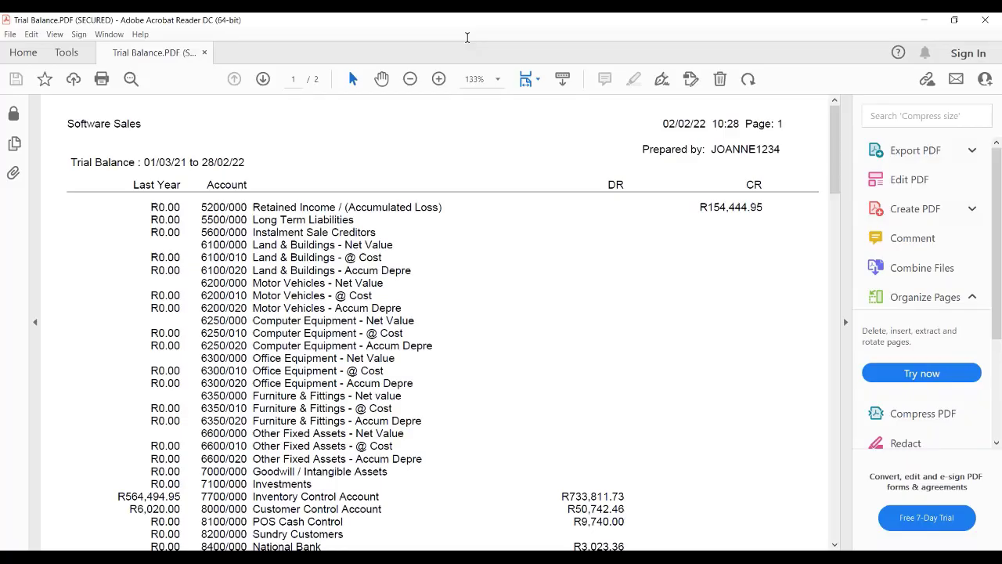
click(510, 556)
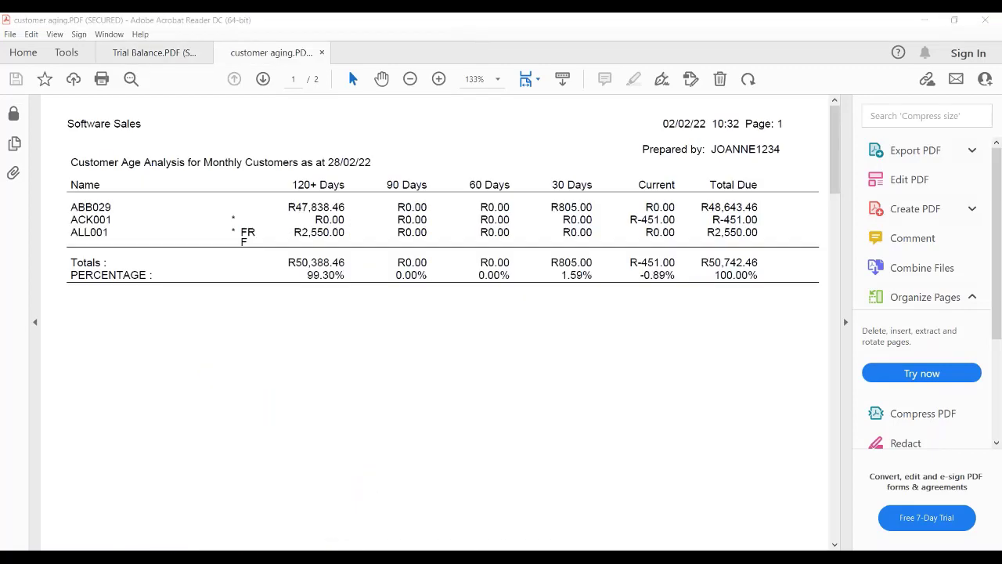
click(101, 34)
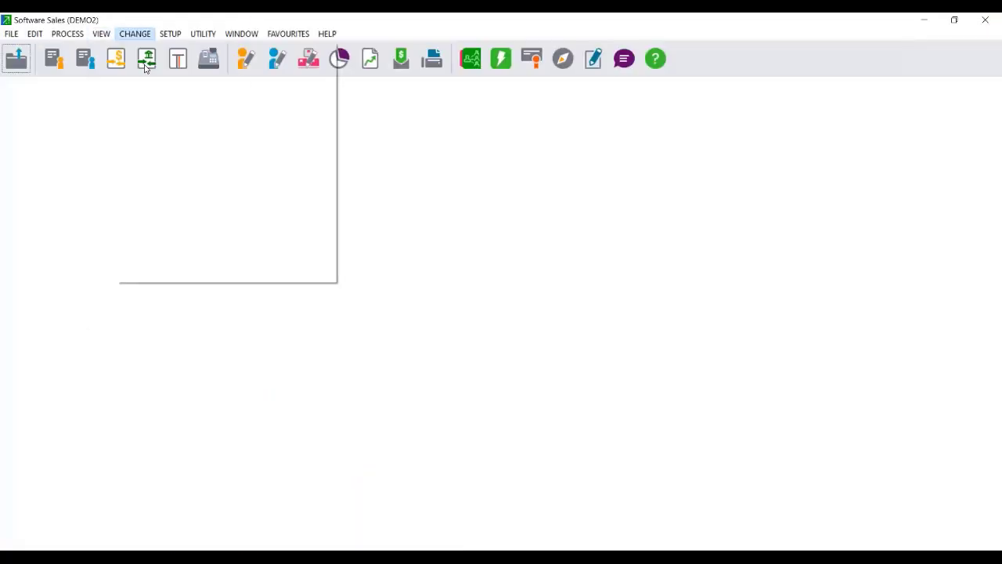
Open Suppliers Monthly/Periodic Age Analysis and export it to PDF named 'supplier'.
mouse_move(146, 112)
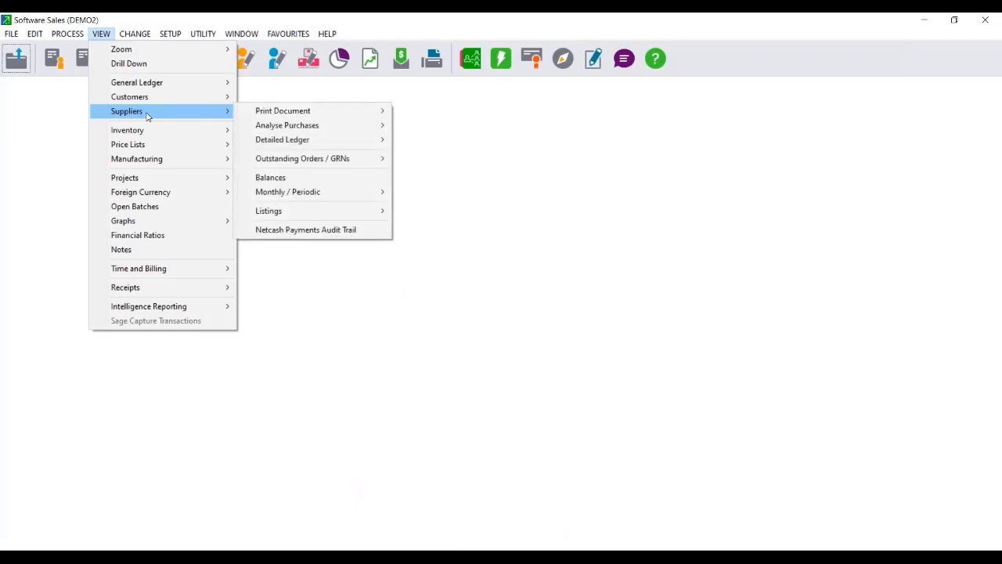
mouse_move(286, 191)
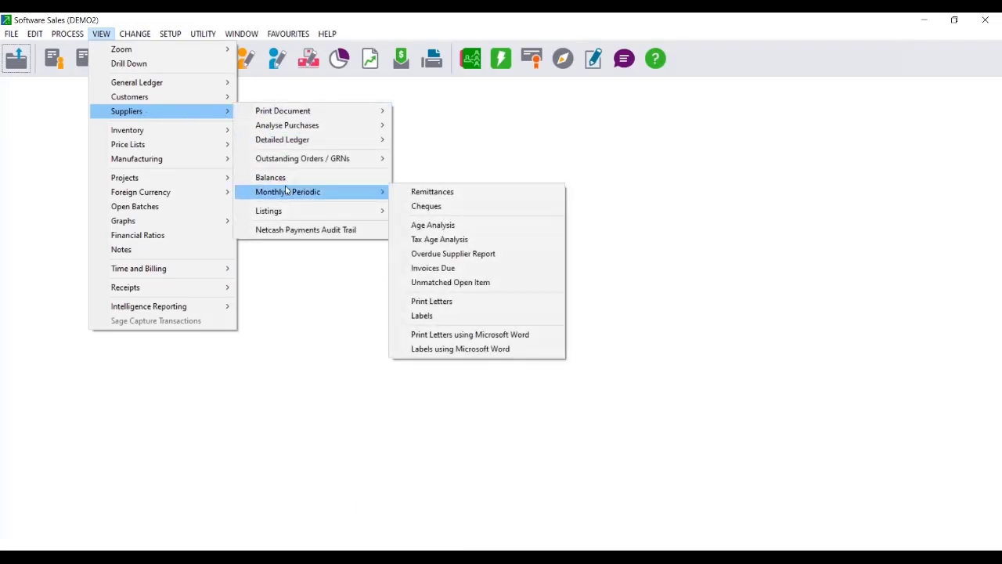
click(464, 225)
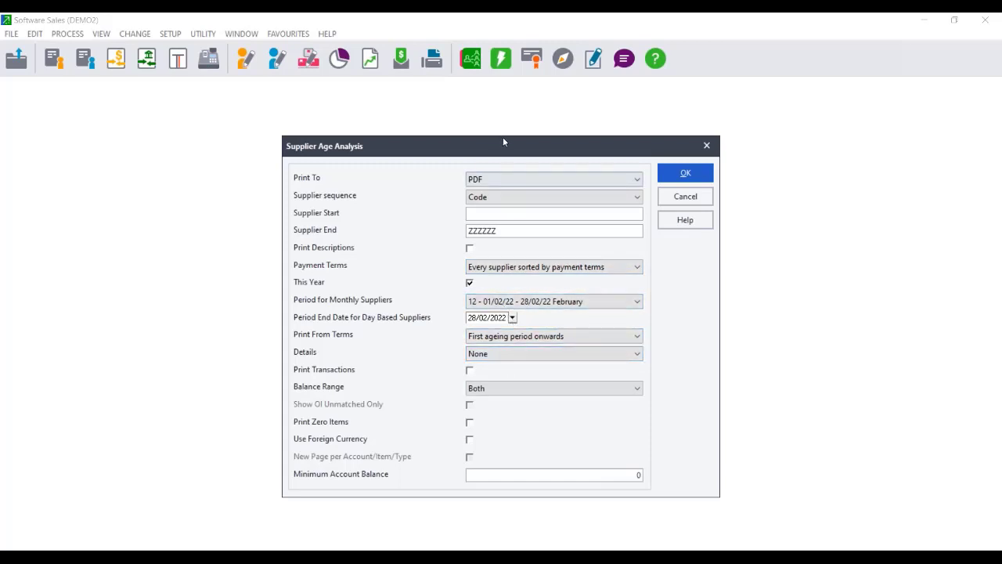
click(524, 181)
click(524, 182)
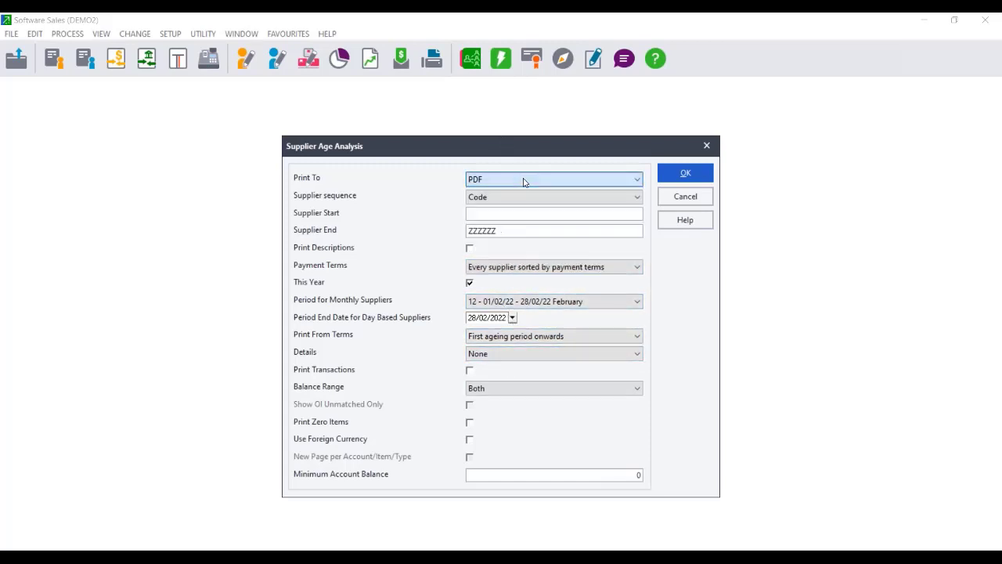
click(668, 180)
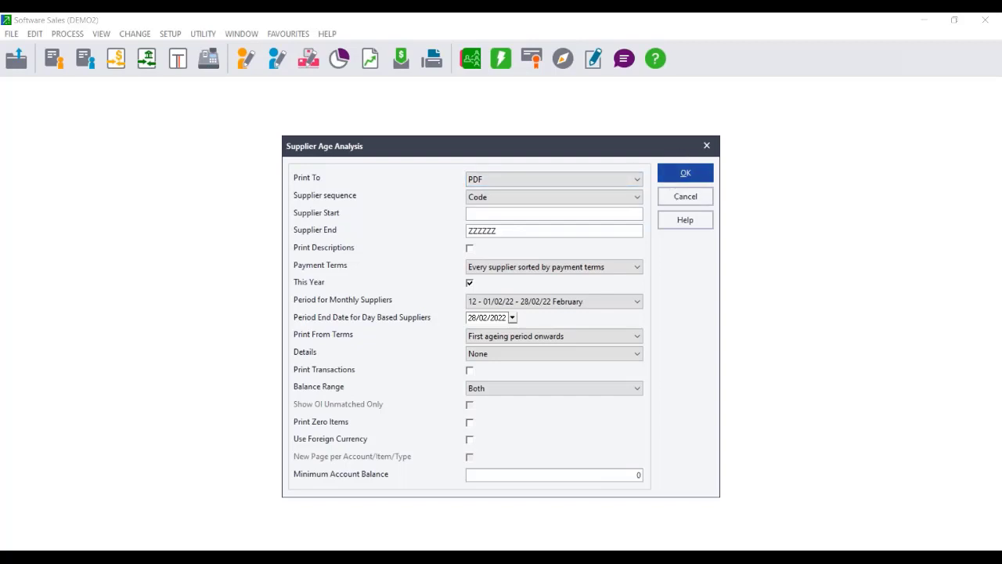
text(su)
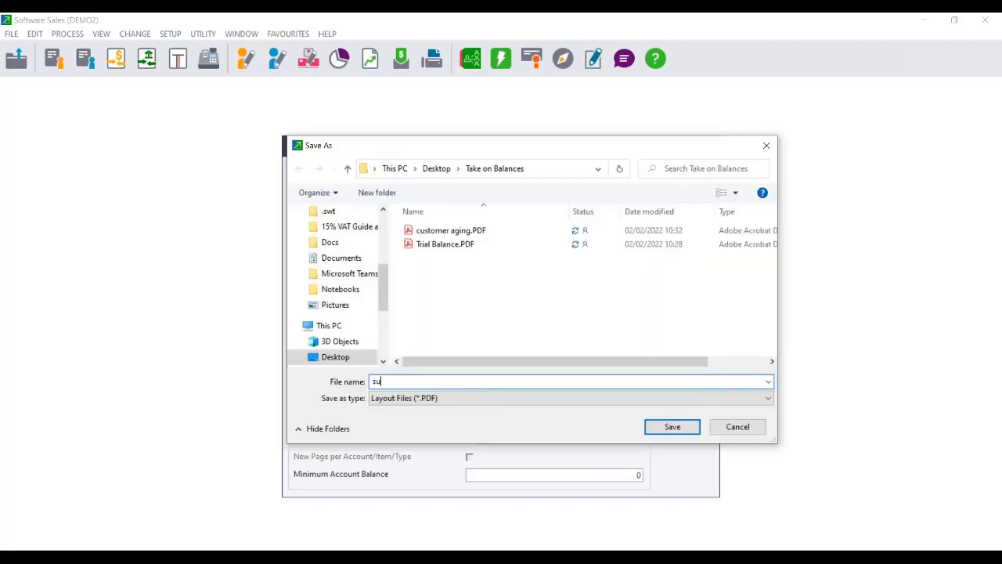
text(ppliers)
click(676, 431)
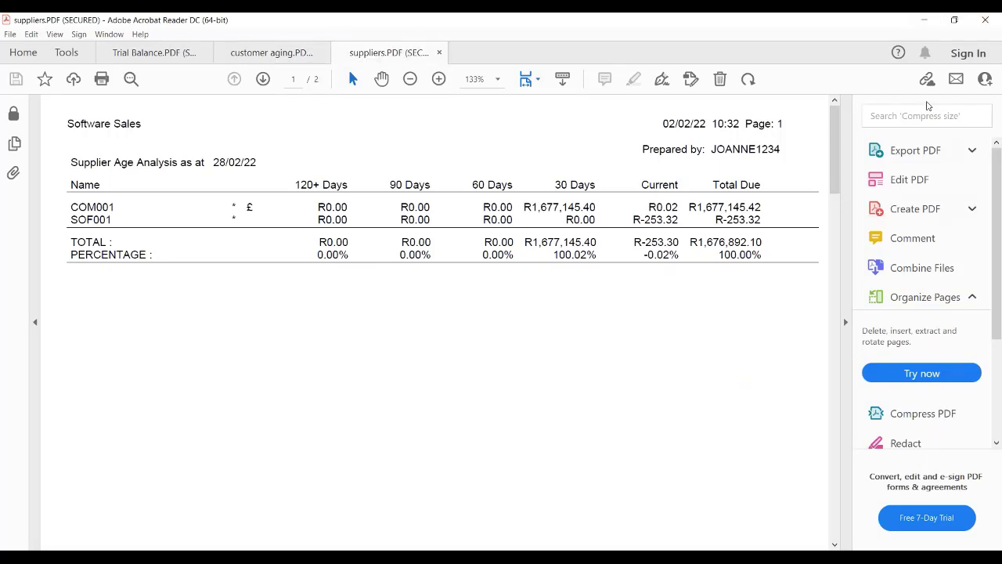
mouse_move(530, 548)
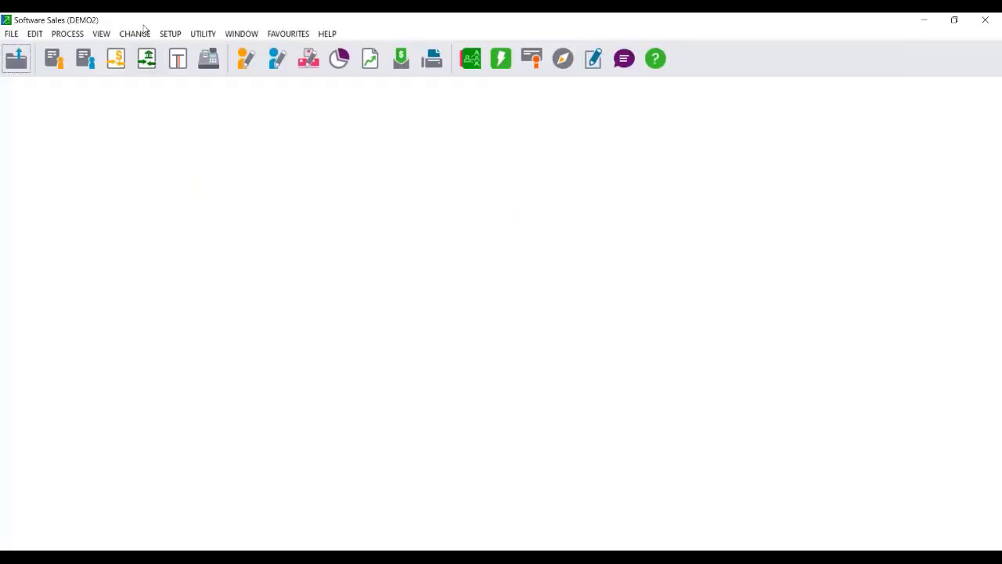
Run the Inventory Valuation report to Screen and scroll through the results.
click(101, 34)
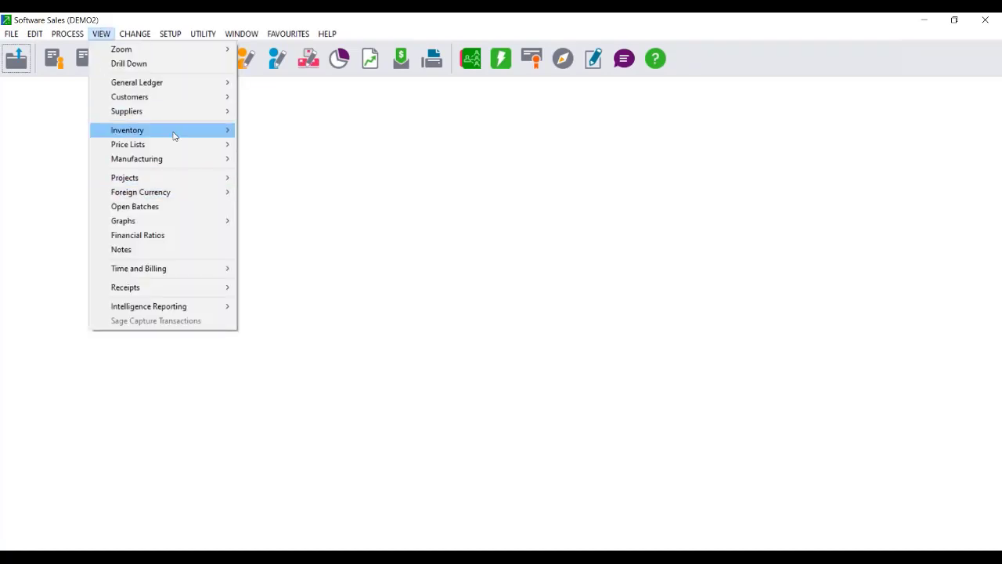
mouse_move(210, 133)
click(349, 227)
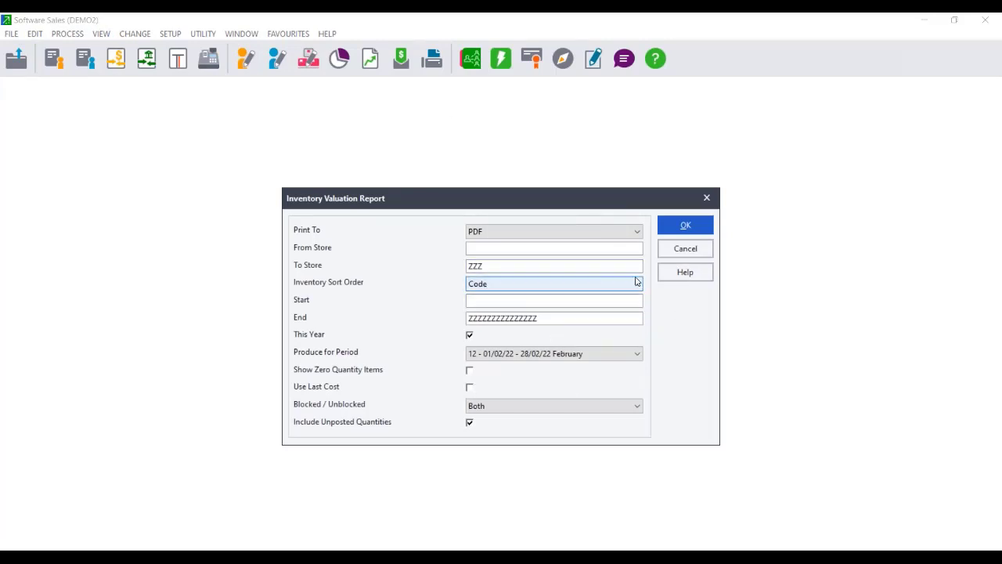
click(487, 231)
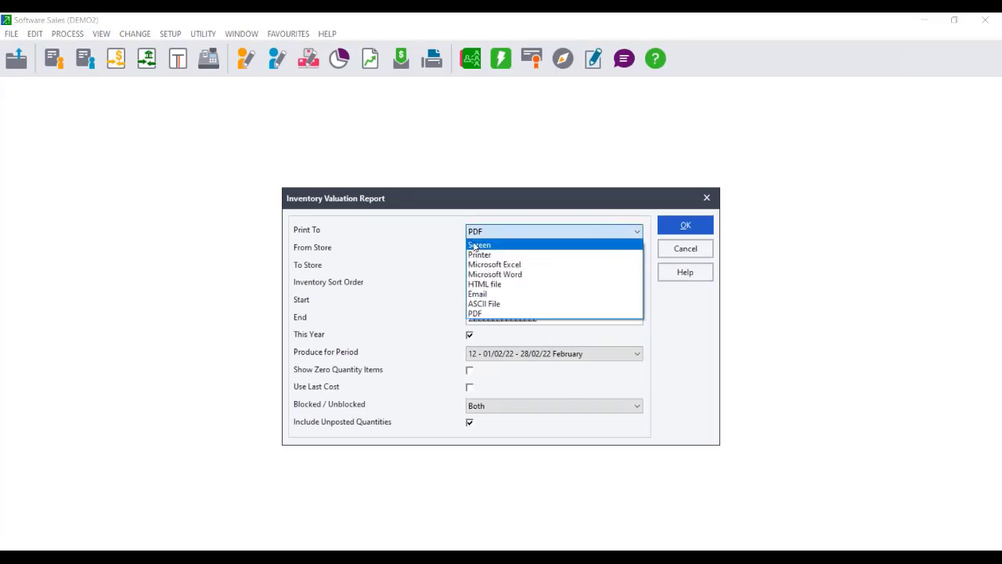
click(476, 245)
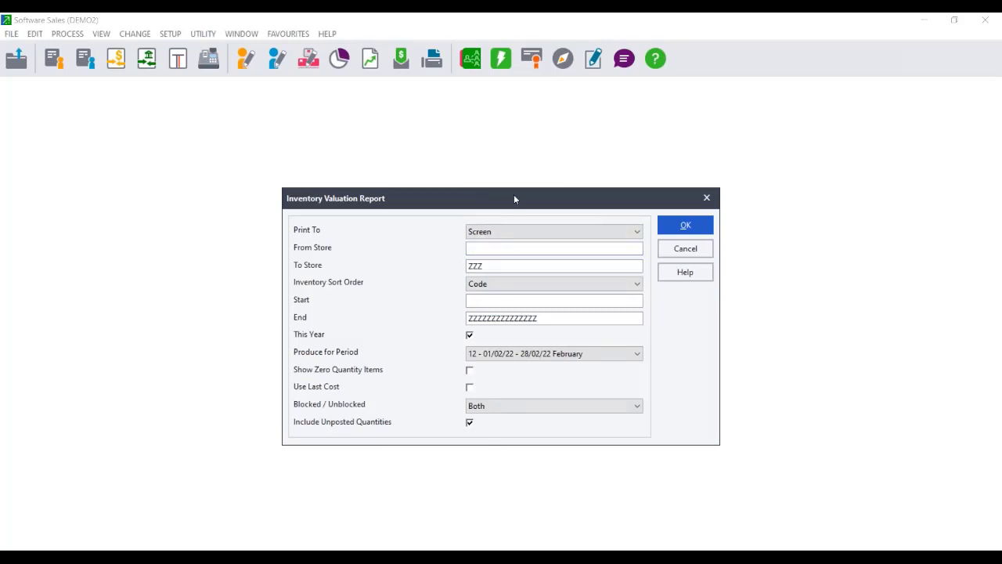
click(687, 228)
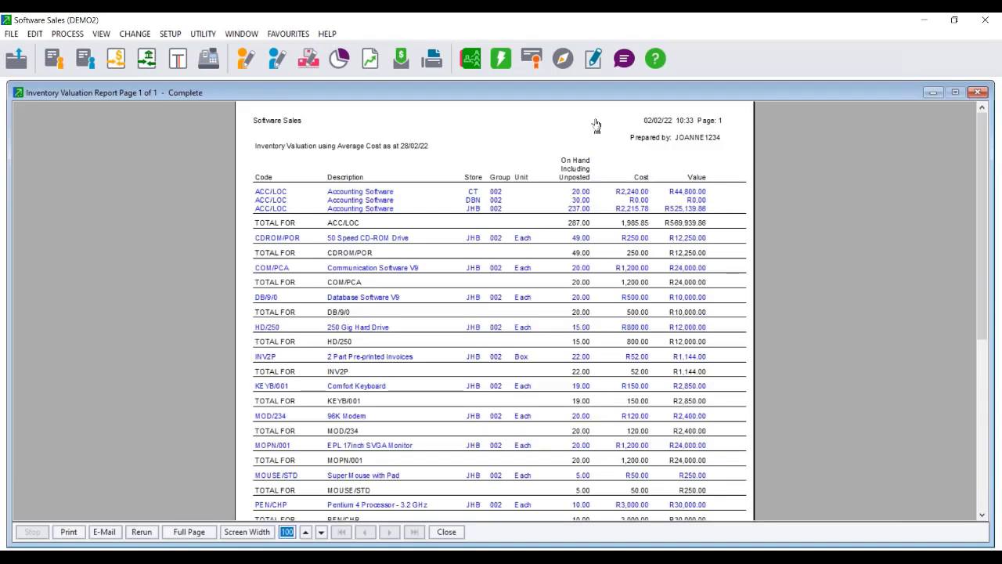
click(982, 515)
click(982, 515)
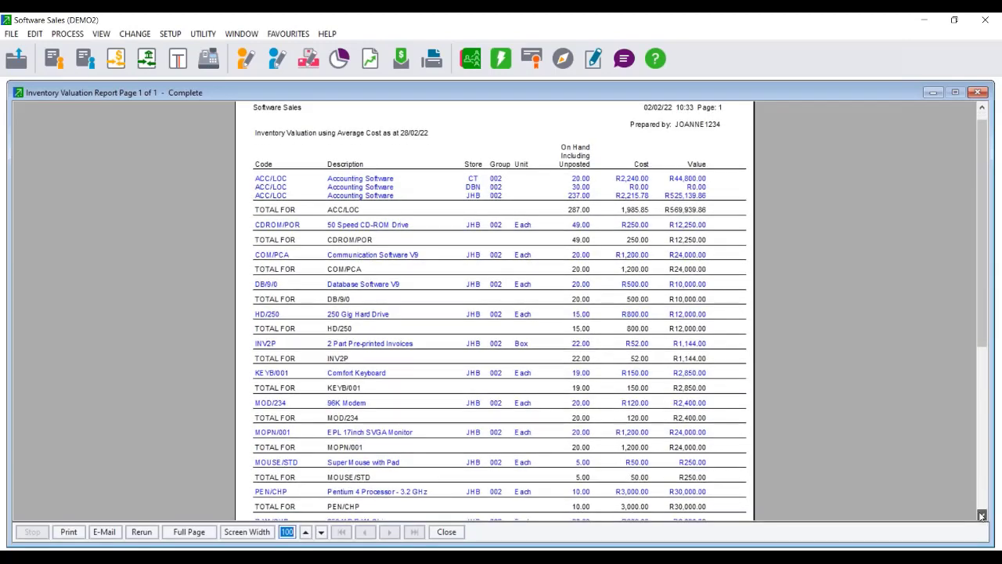
click(982, 515)
click(982, 515)
click(982, 516)
click(982, 515)
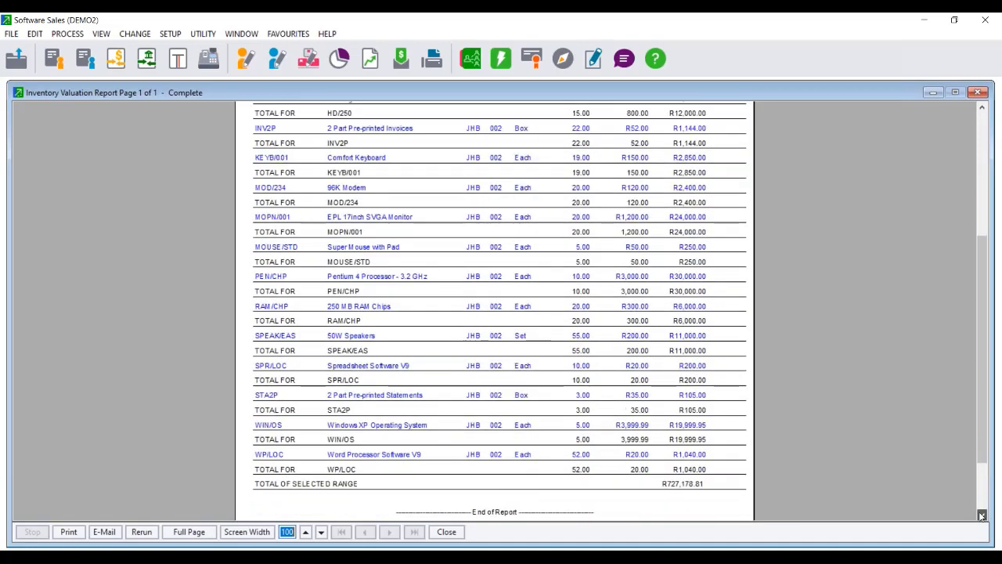
click(982, 515)
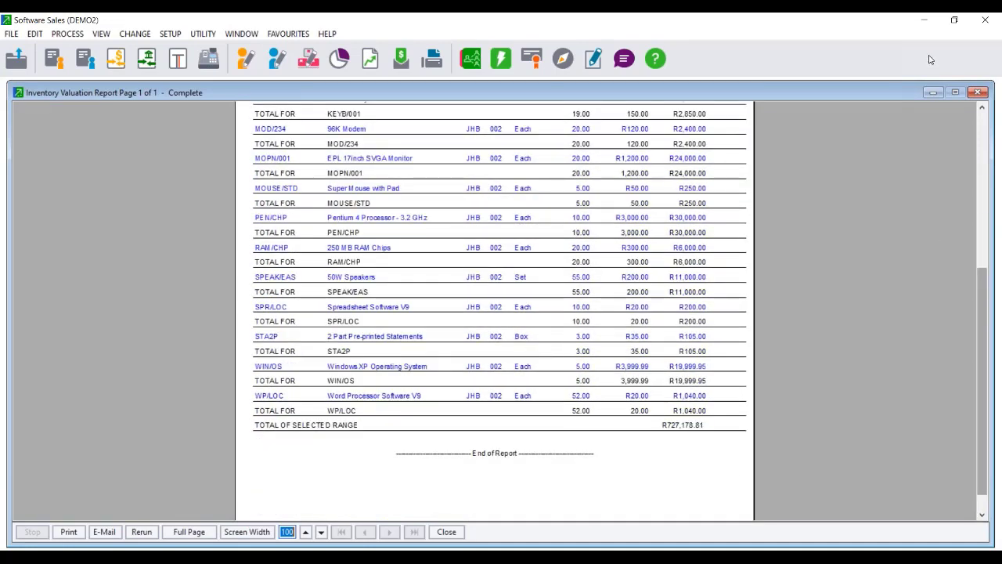
Rerun the inventory valuation with Use Last Cost ticked.
click(141, 532)
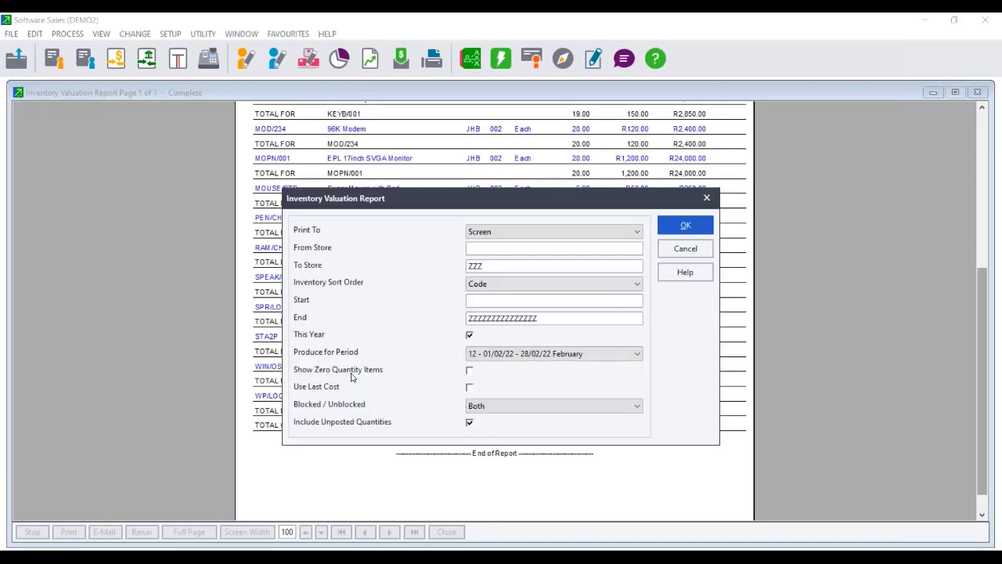
click(469, 388)
click(667, 232)
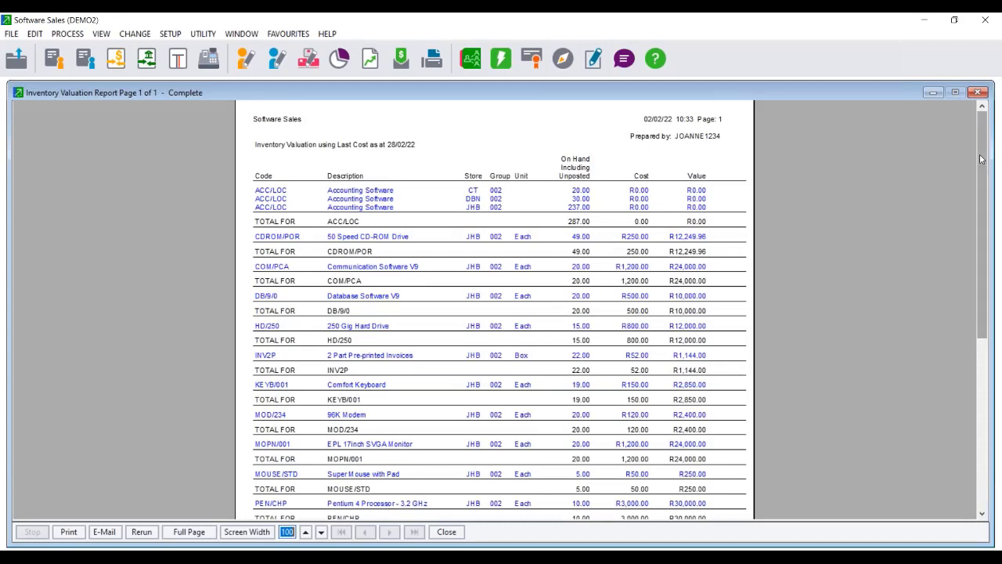
drag(982, 159, 989, 117)
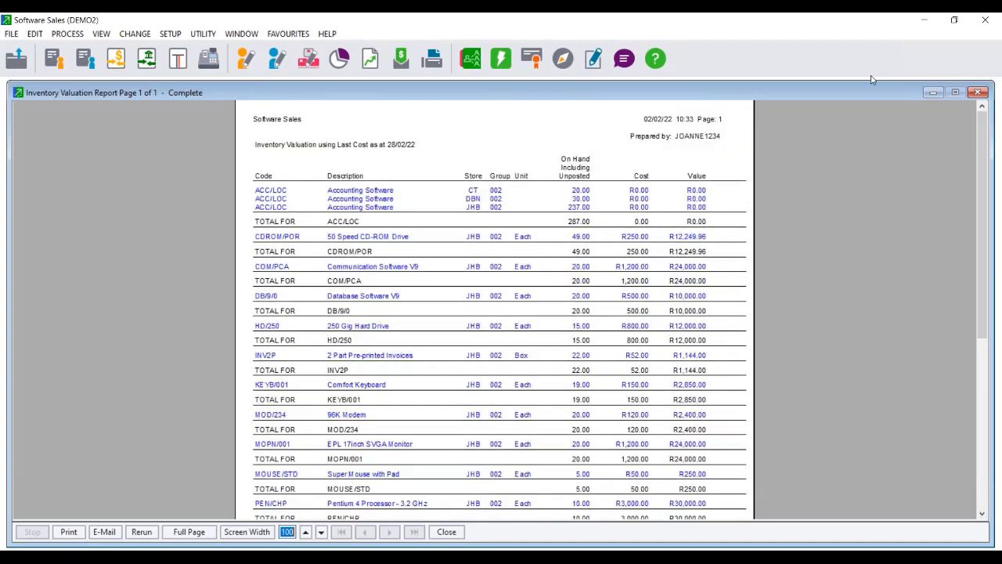
key(Escape)
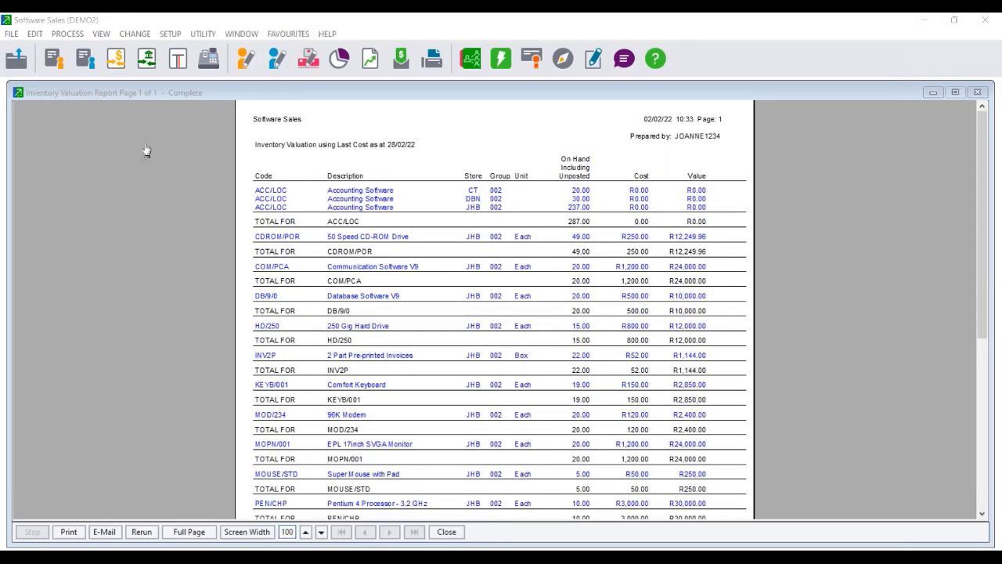
Rerun the last-cost valuation to PDF and save it as 'inventory'.
click(135, 537)
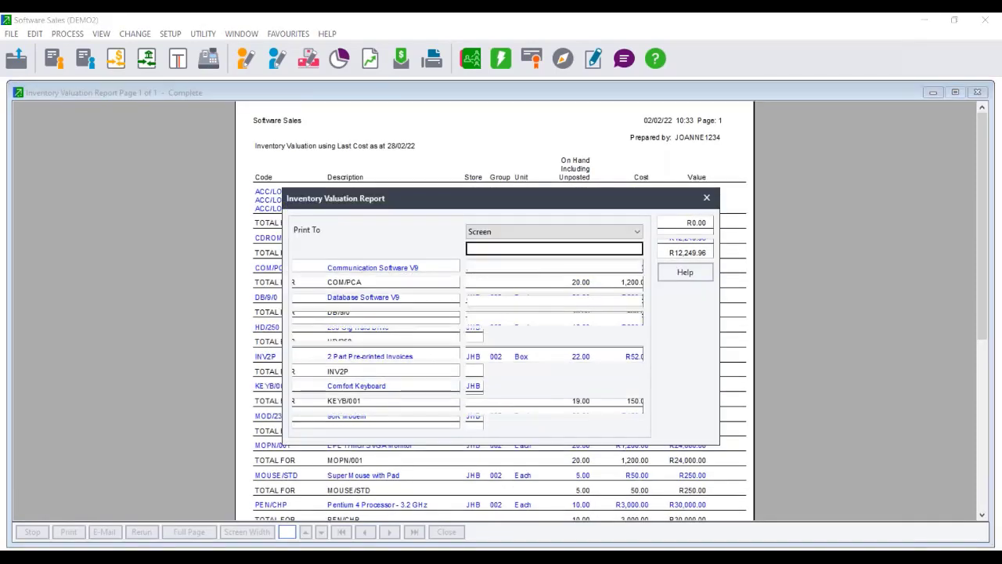
click(572, 232)
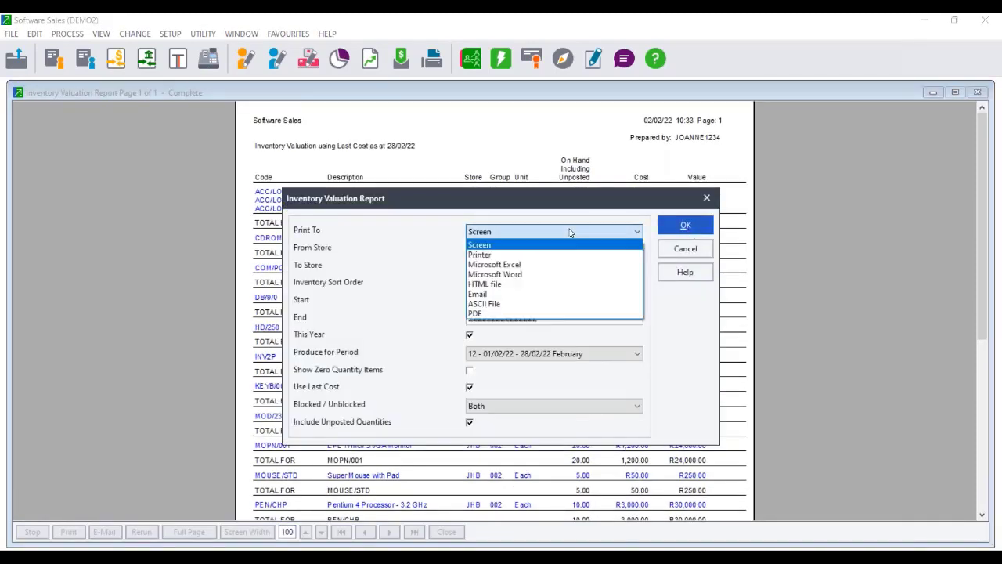
click(498, 317)
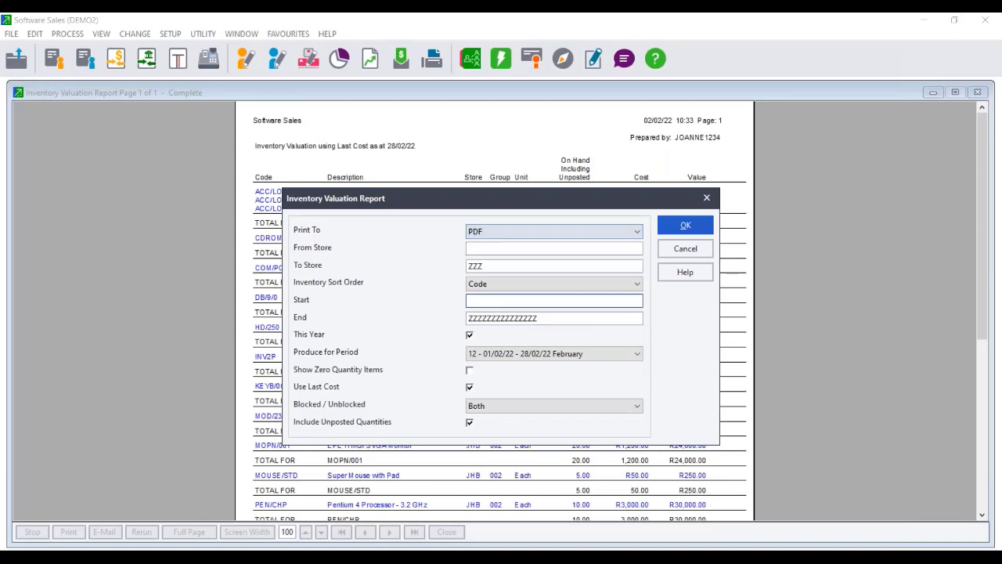
click(694, 228)
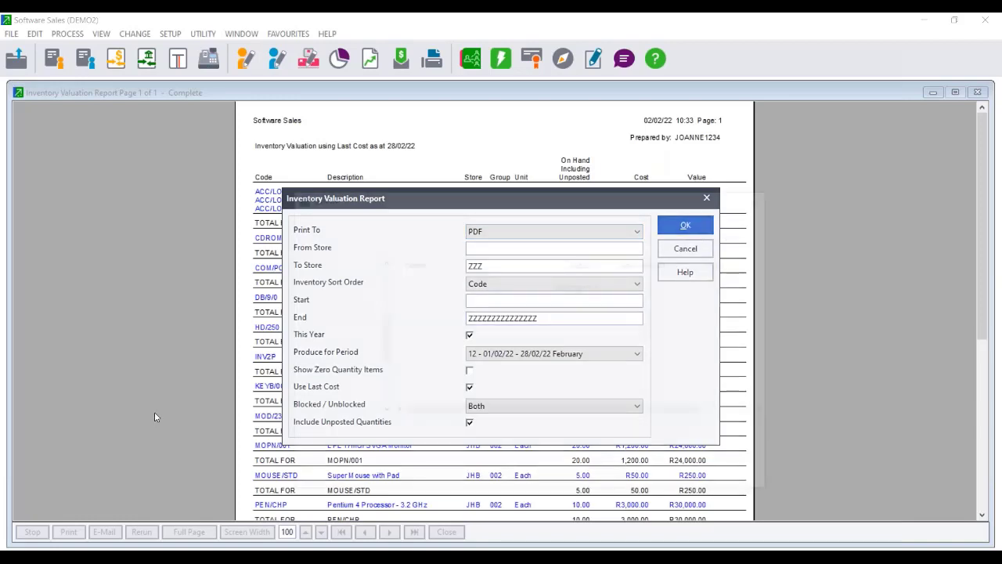
text(inventory)
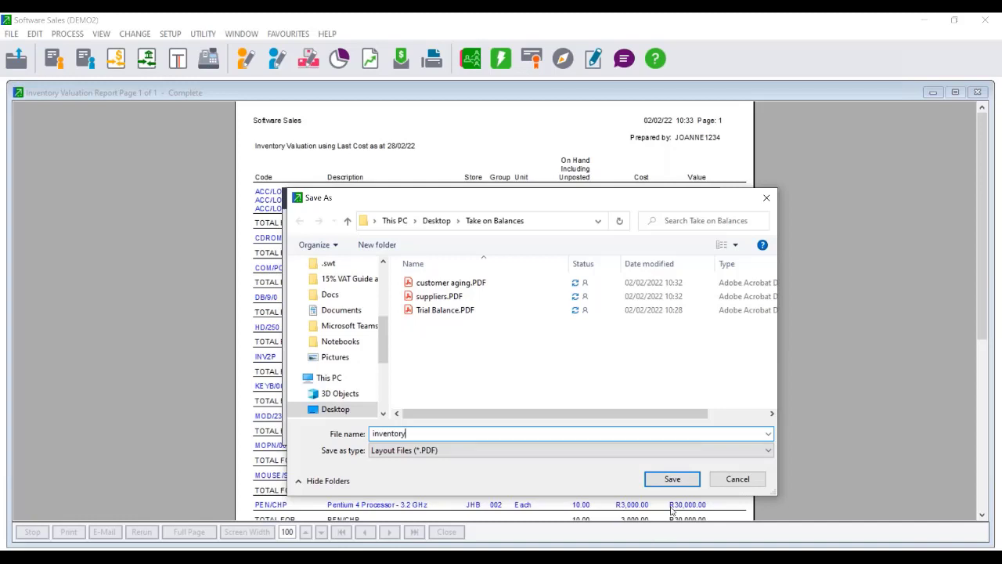
click(672, 479)
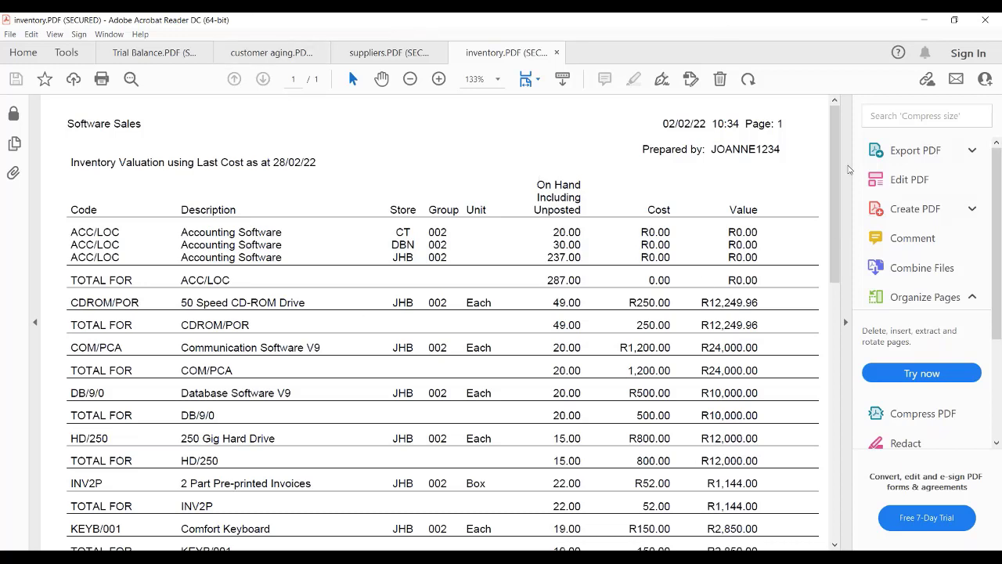
Start closing Acrobat Reader but cancel the close-tabs prompt so the take-on PDFs stay open.
click(996, 19)
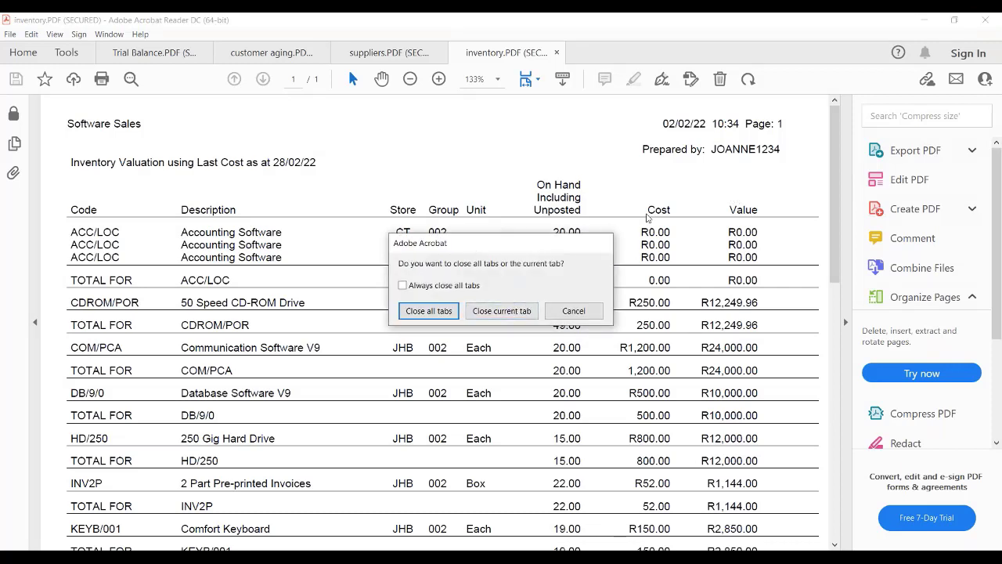
click(573, 312)
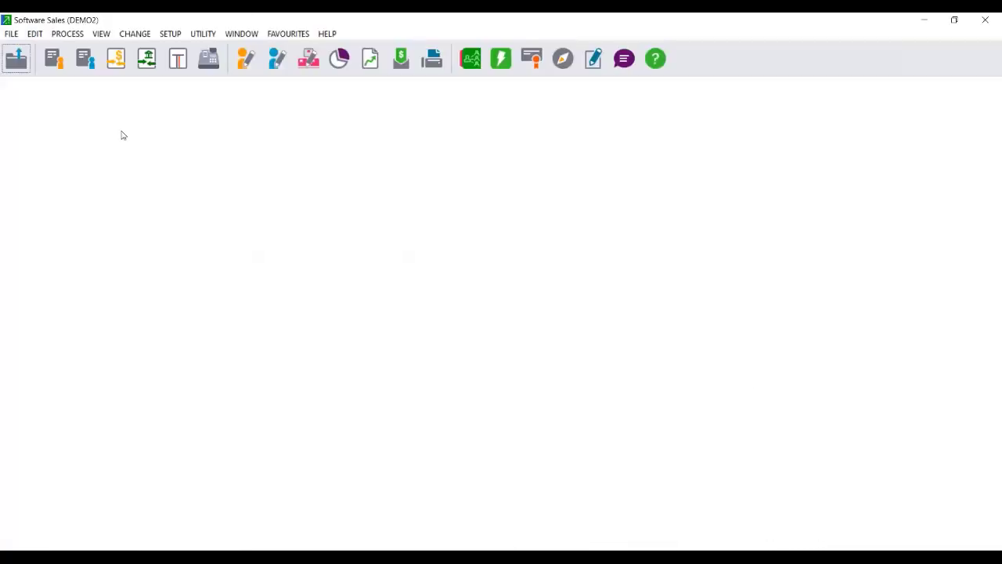
Open Pastel's FILE menu to get at the new-company command.
click(11, 34)
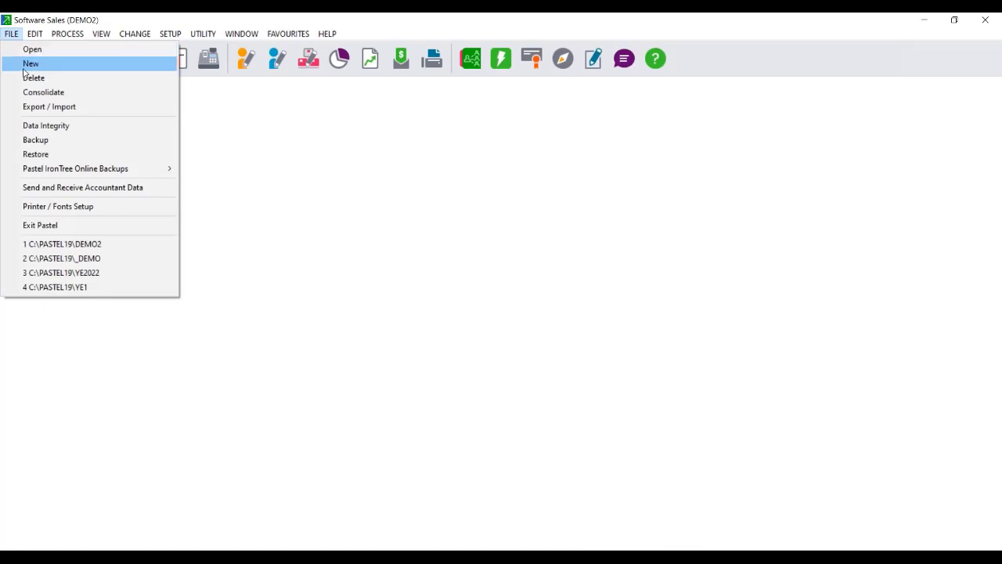
Create a blank new company named TAKEON with FILE > New and the Setup Assistant.
click(26, 66)
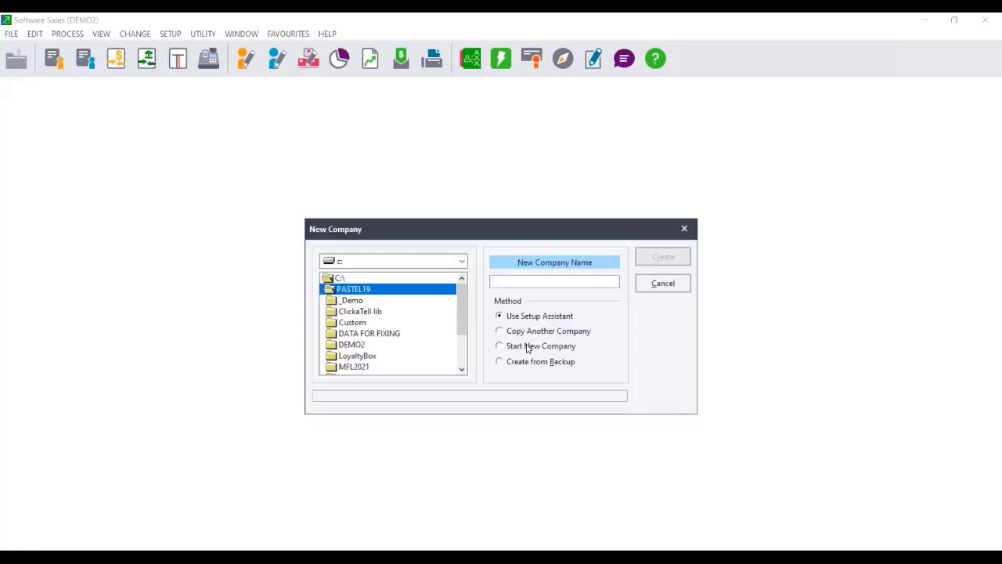
click(527, 346)
click(523, 317)
click(499, 283)
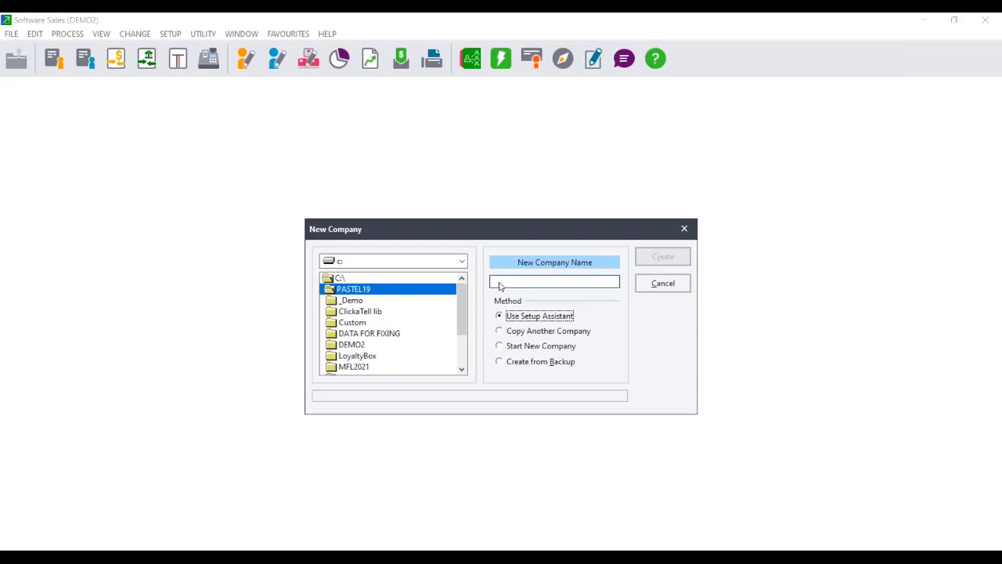
click(500, 286)
text(TAKEON)
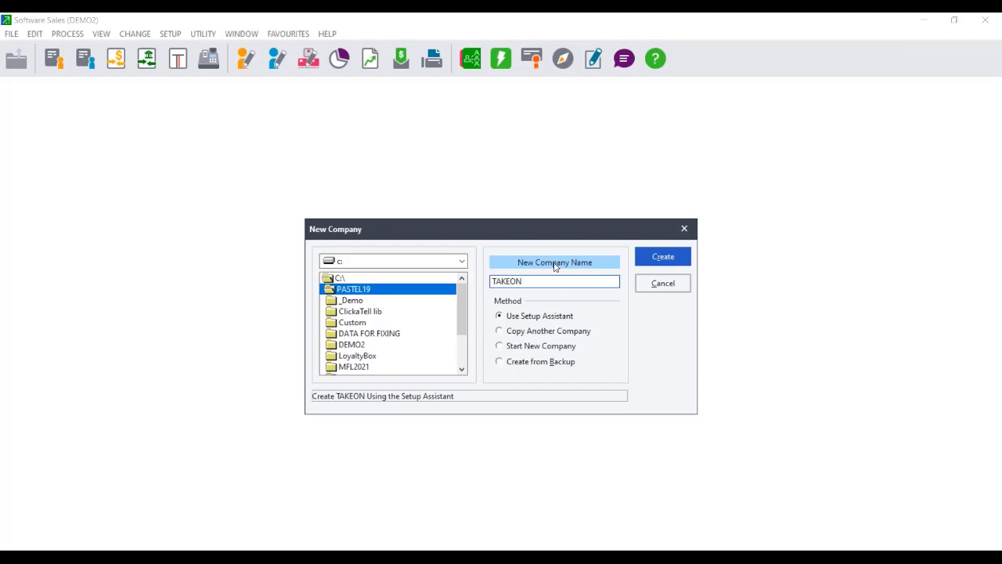
click(670, 256)
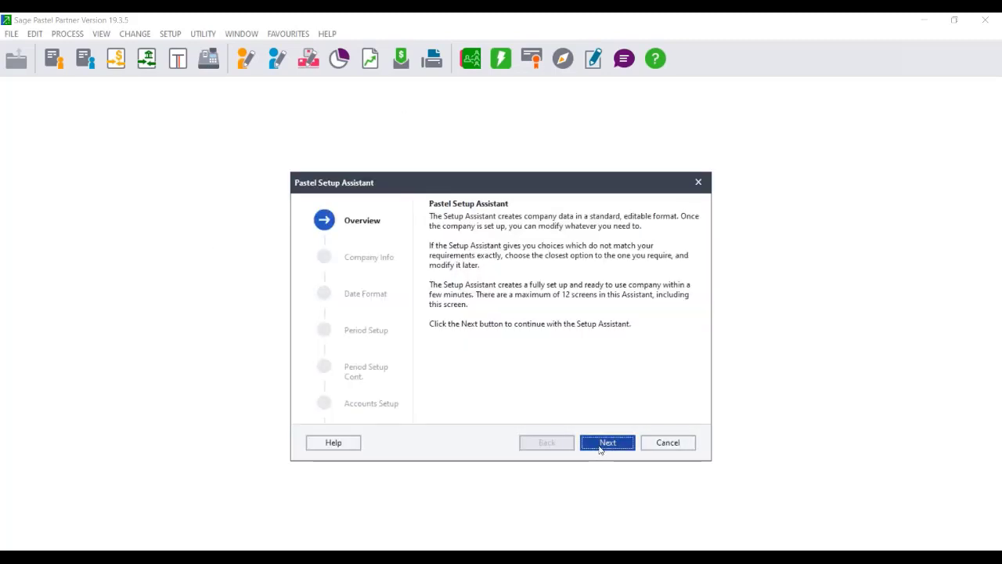
Enter 'Take On' as the company name and set the date format to four-digit years.
click(601, 443)
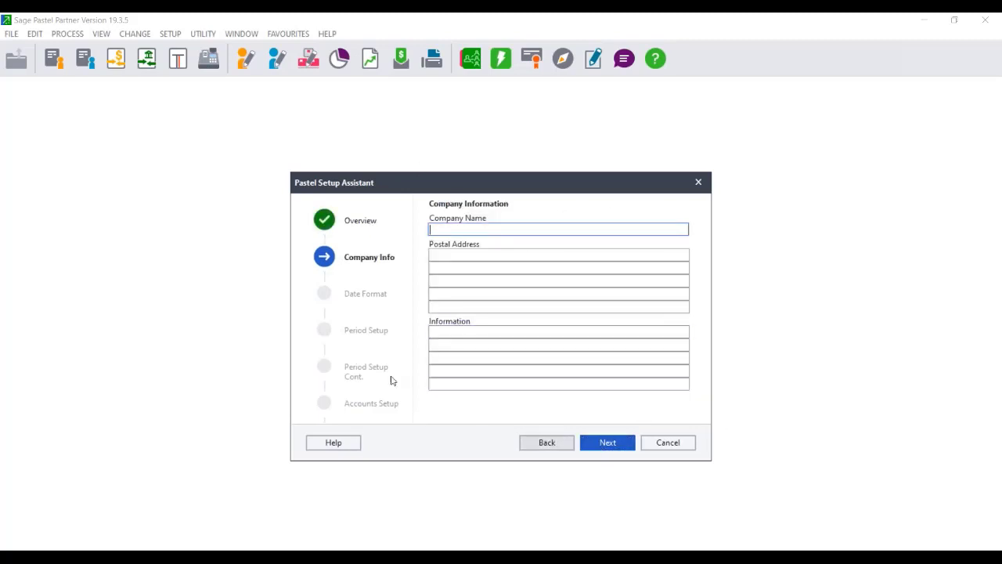
text(Take )
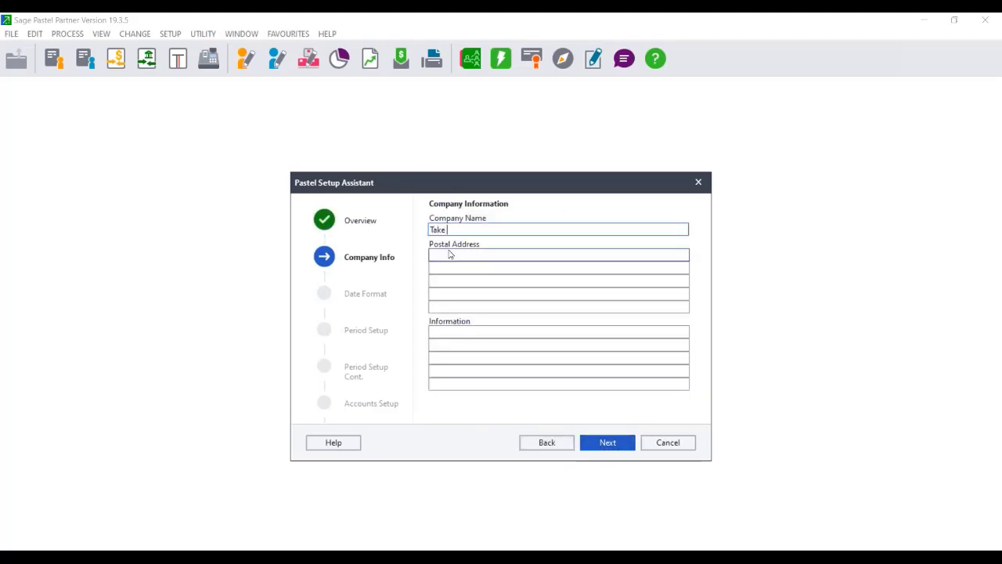
text(On)
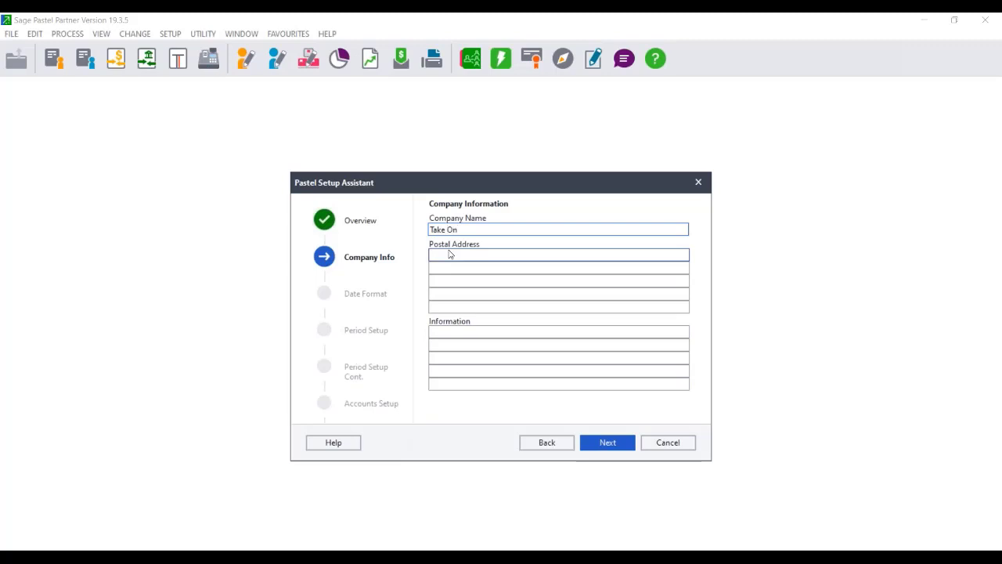
click(595, 445)
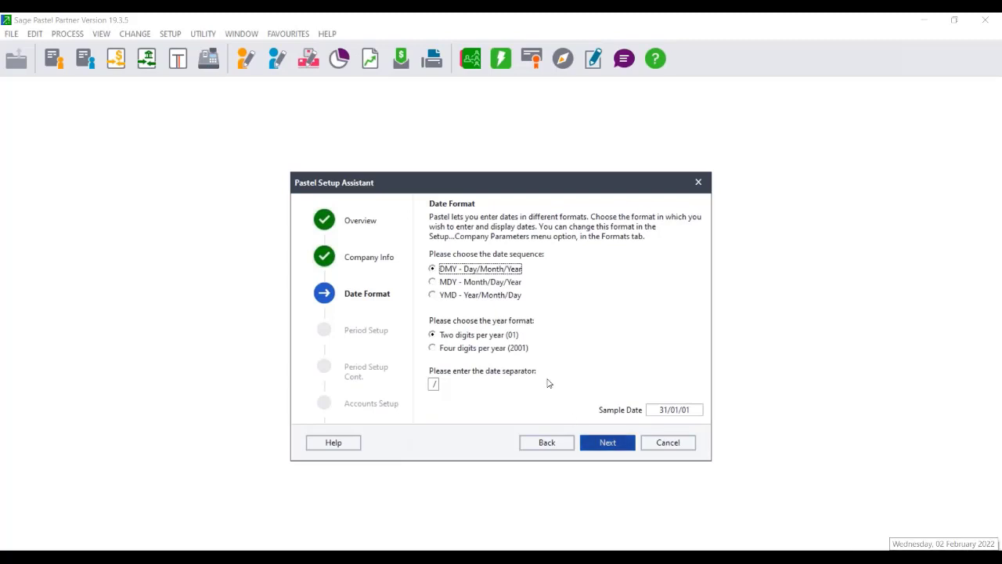
click(433, 348)
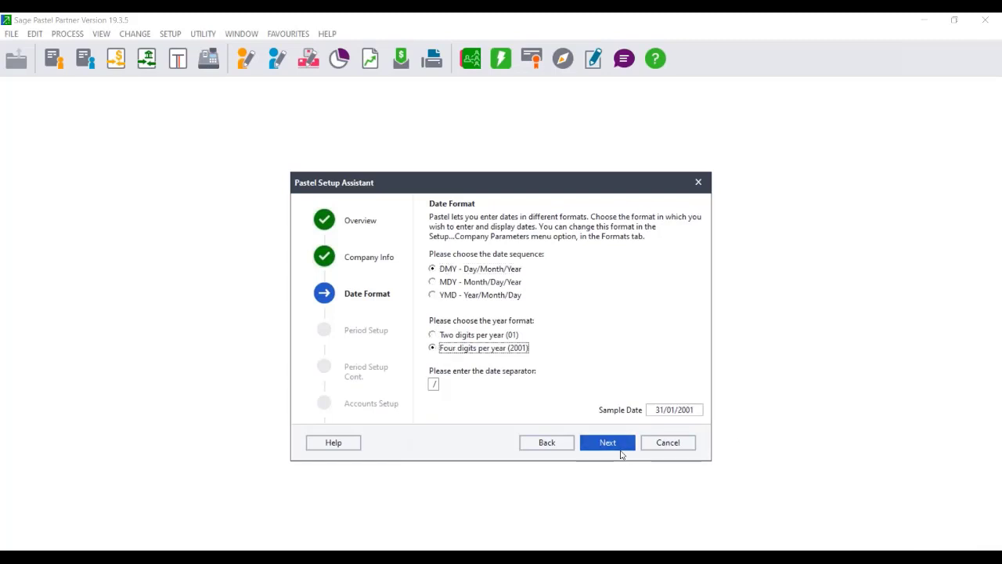
click(603, 442)
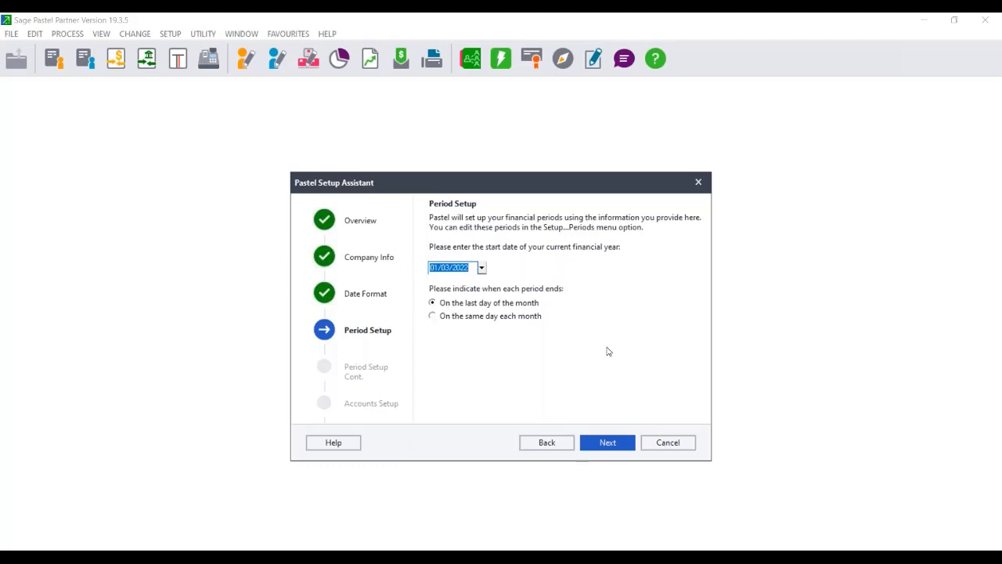
Accept the year start and 12 periods, then settle on the 01-Generic Chart of Accounts.
click(605, 445)
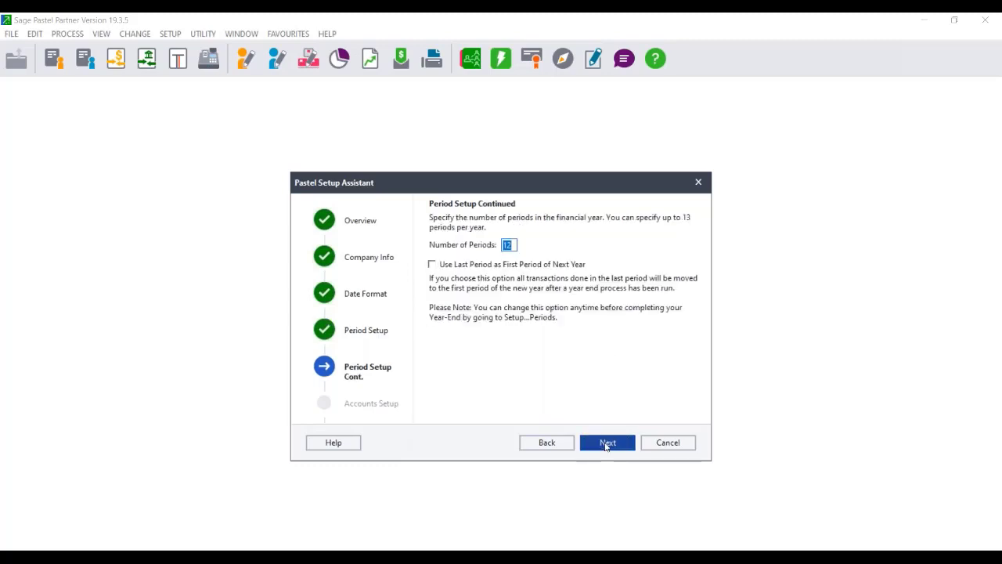
click(605, 445)
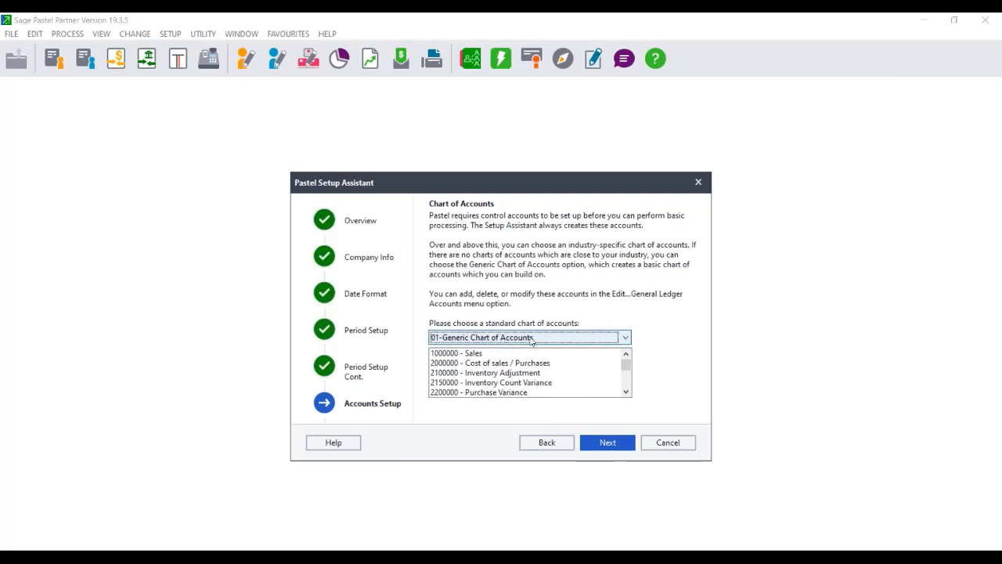
click(532, 339)
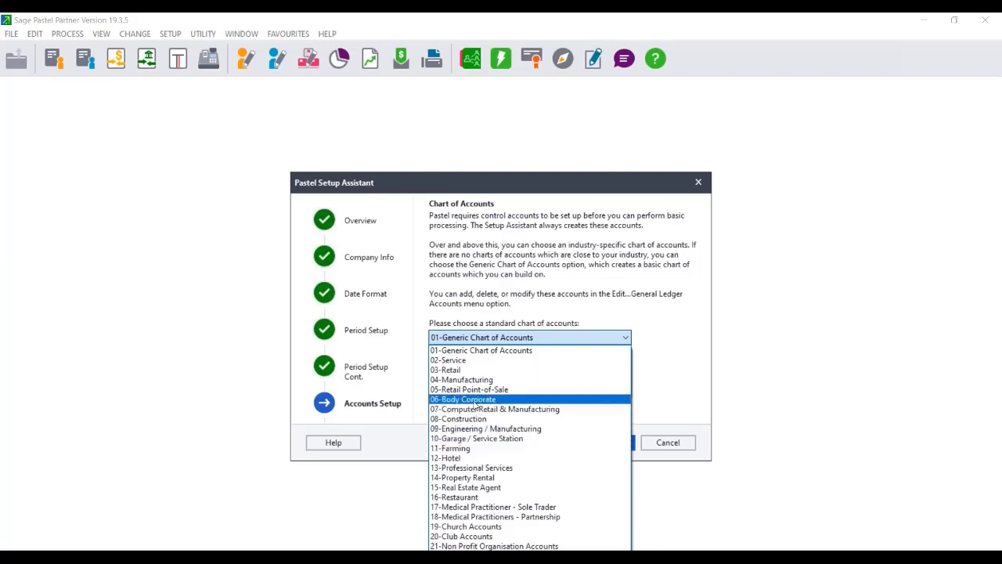
click(468, 380)
click(505, 338)
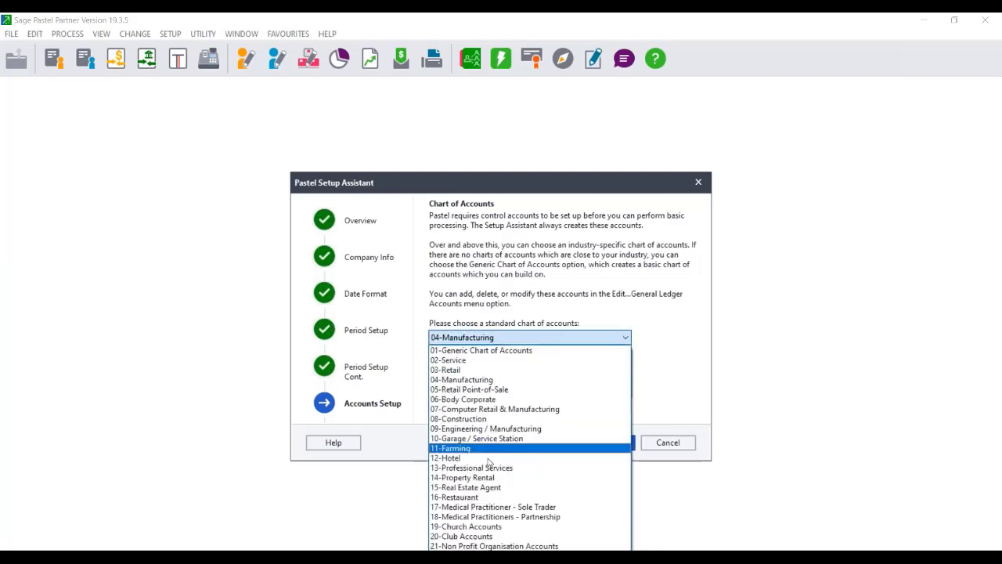
click(451, 455)
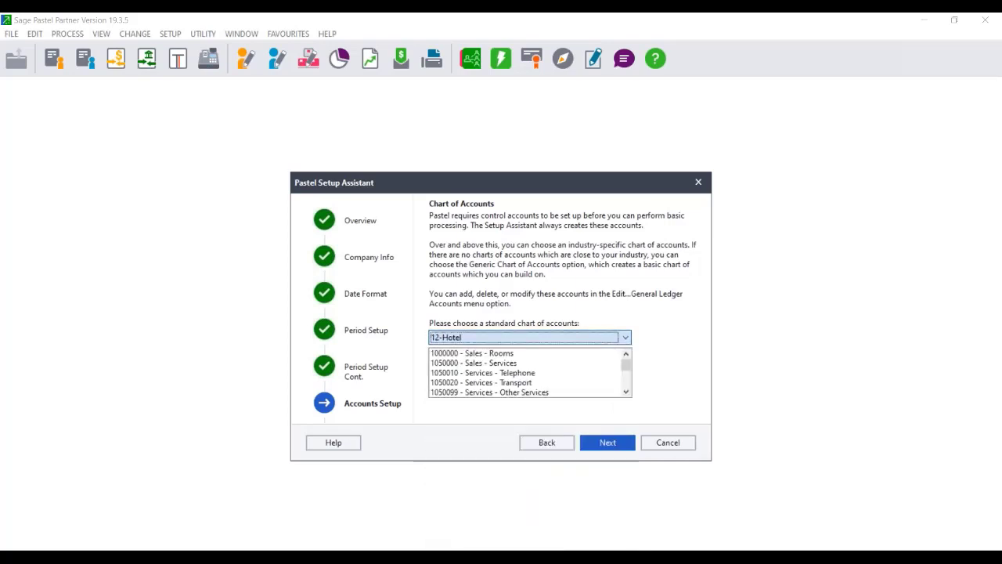
click(507, 337)
click(491, 527)
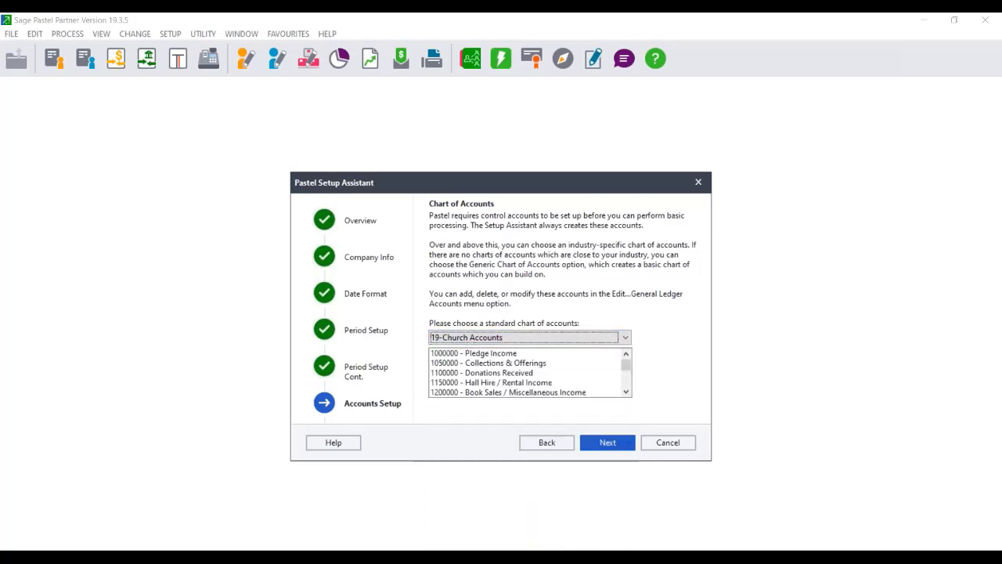
click(498, 338)
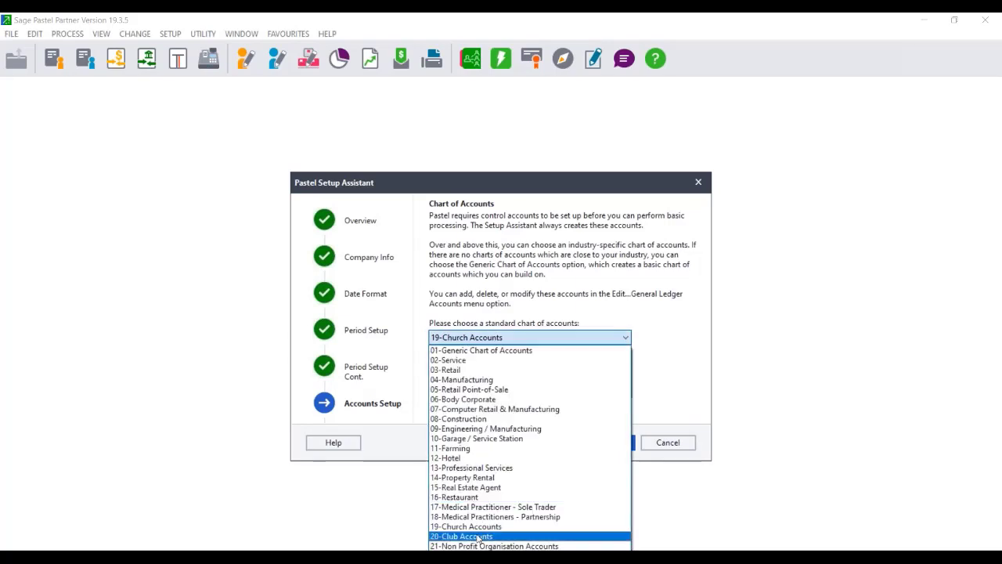
click(479, 351)
click(608, 442)
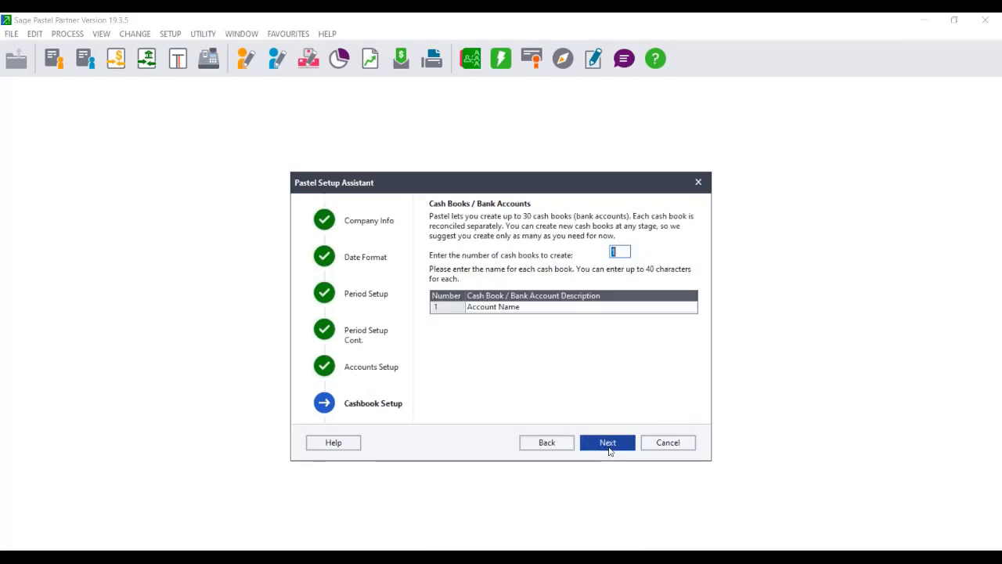
Set up two cash books named FNB and STD.
text(2)
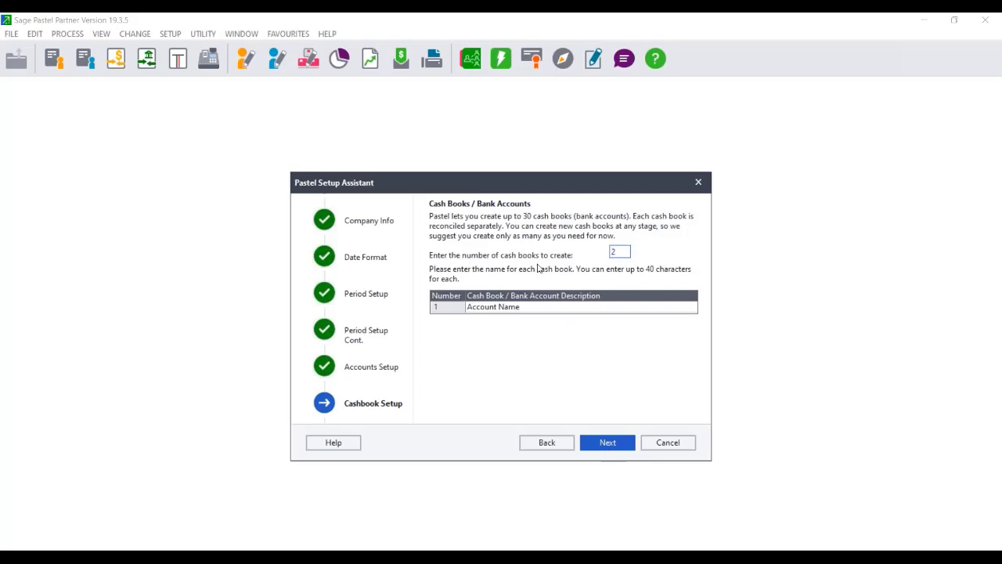
key(Tab)
click(531, 307)
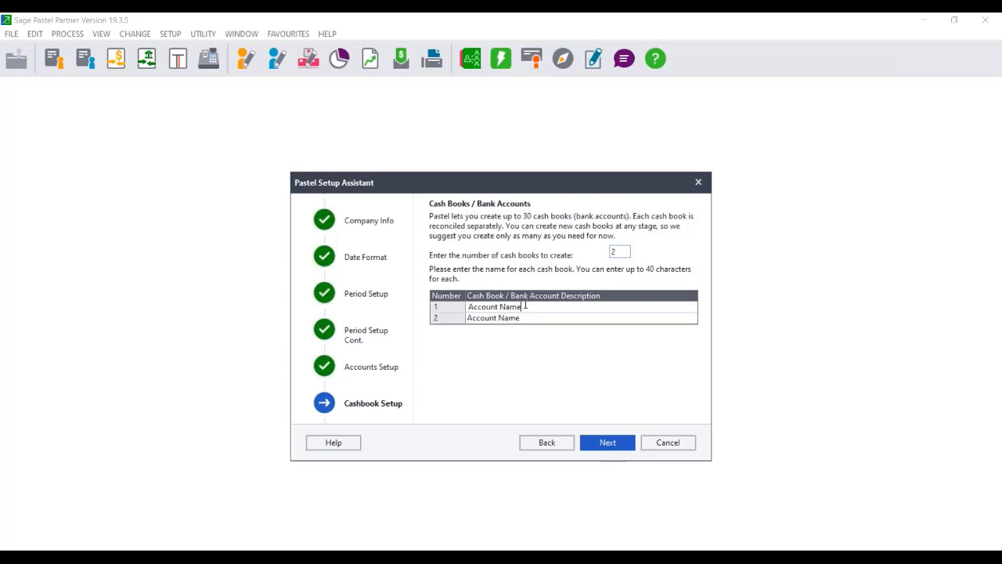
drag(525, 307, 284, 296)
text(FNB)
key(Tab)
text(ST)
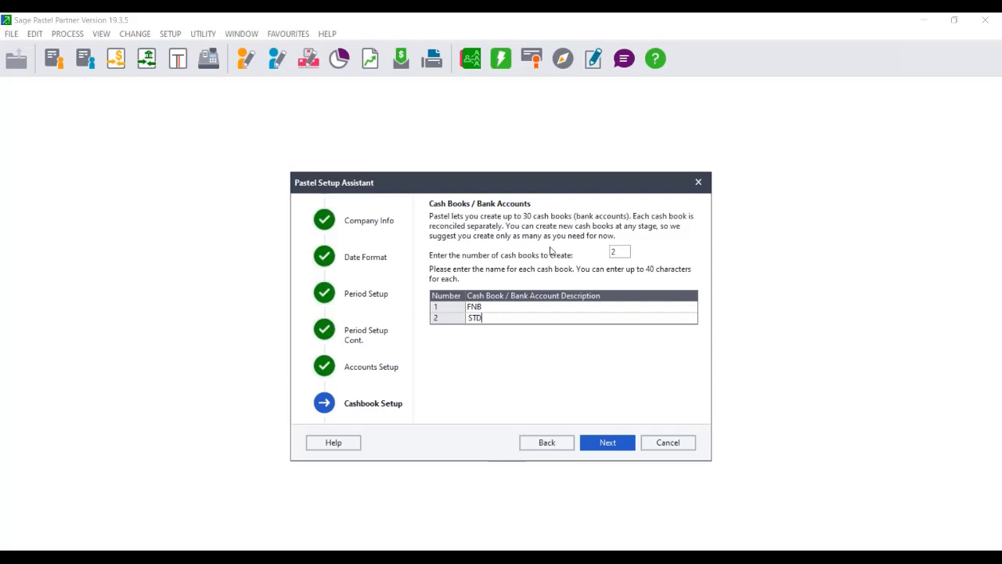
click(487, 308)
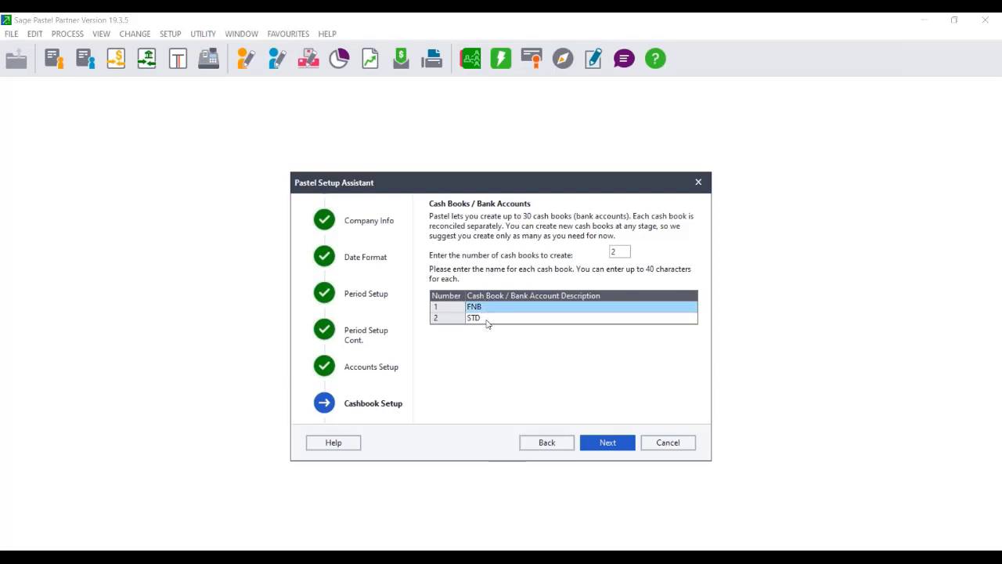
click(488, 320)
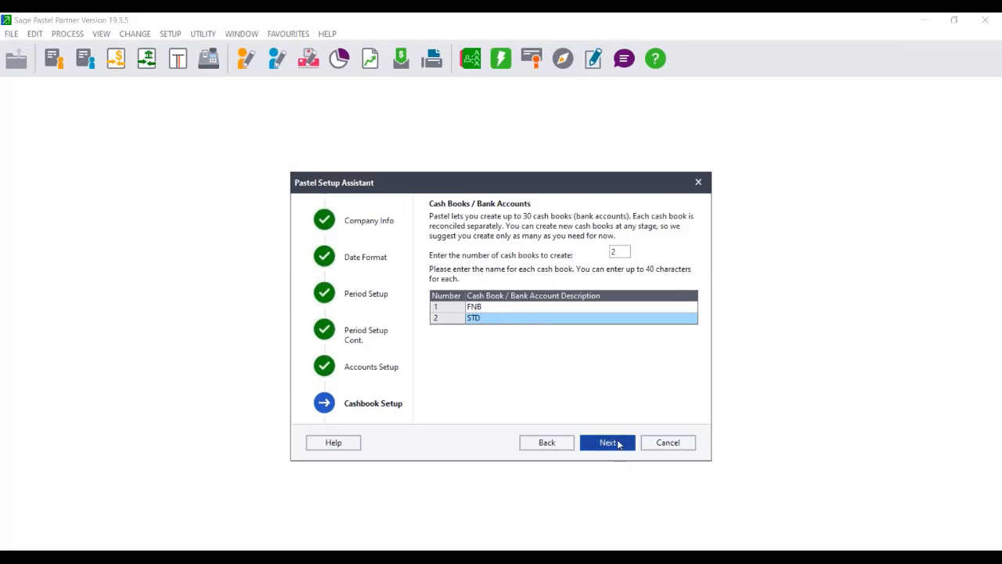
click(617, 445)
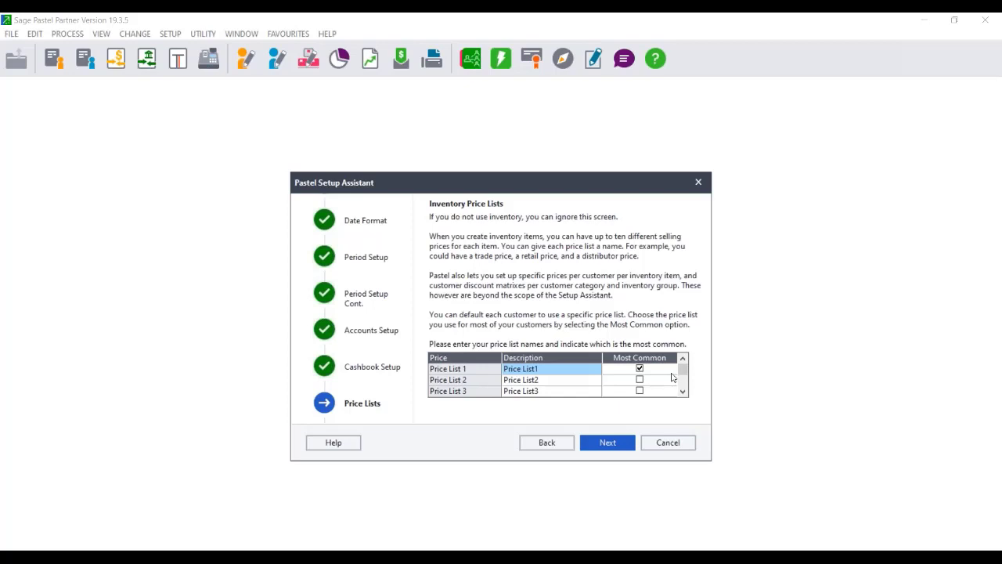
Keep default price lists, use Period (Month) Based Current terms and Open Item customer processing.
click(627, 444)
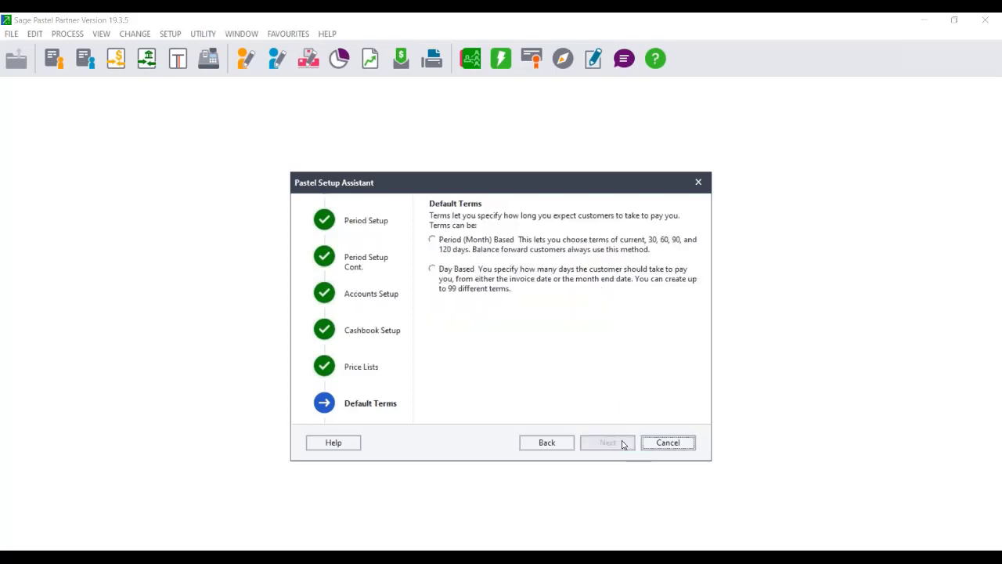
click(454, 249)
click(437, 333)
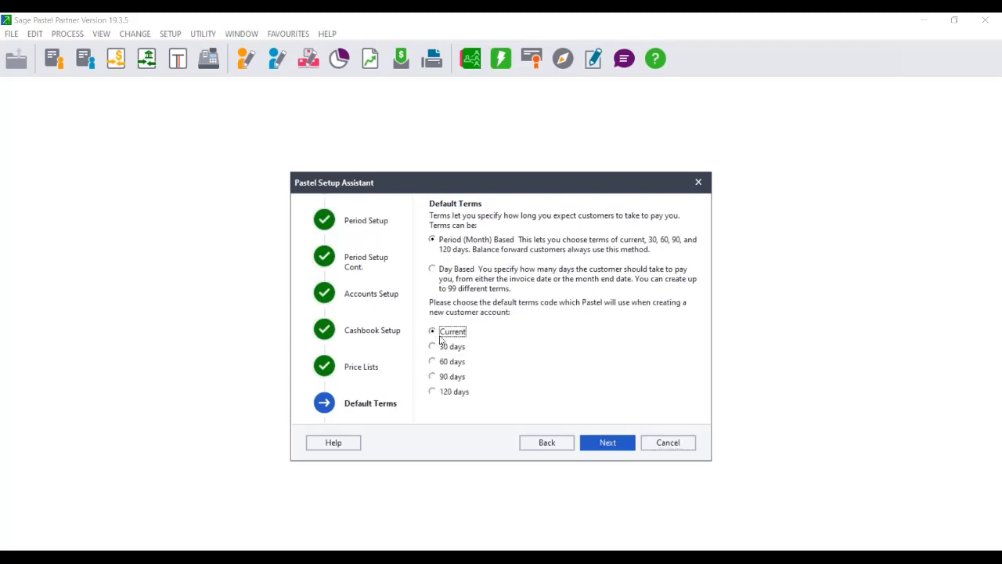
click(611, 443)
click(460, 260)
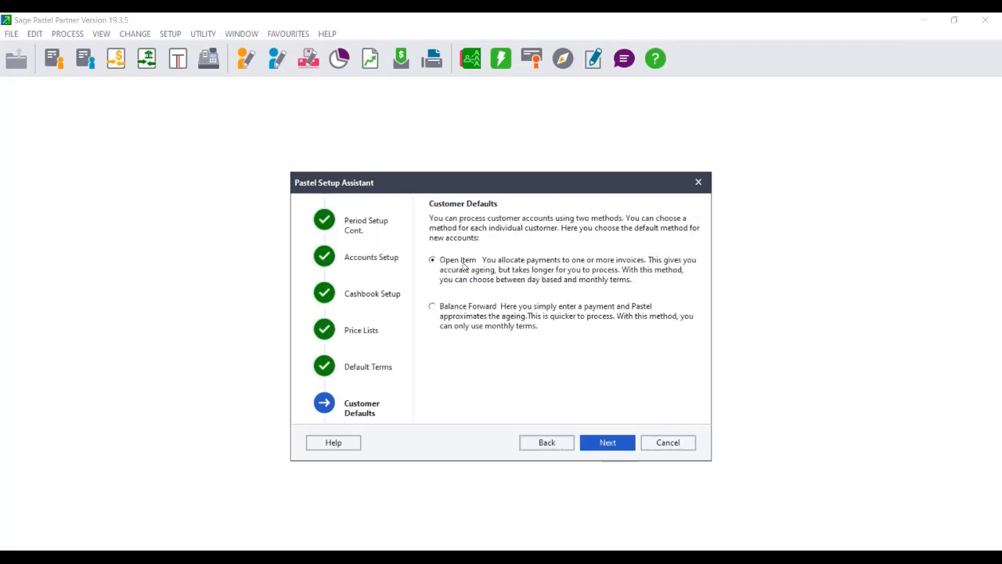
click(605, 444)
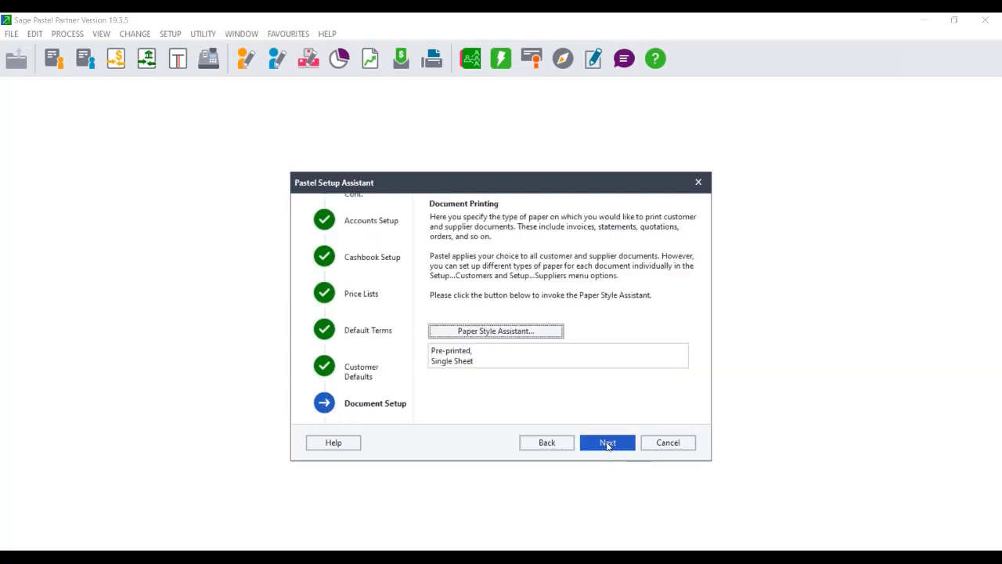
Choose Plain, Single Sheet document paper, then process and finish creating the company.
click(504, 331)
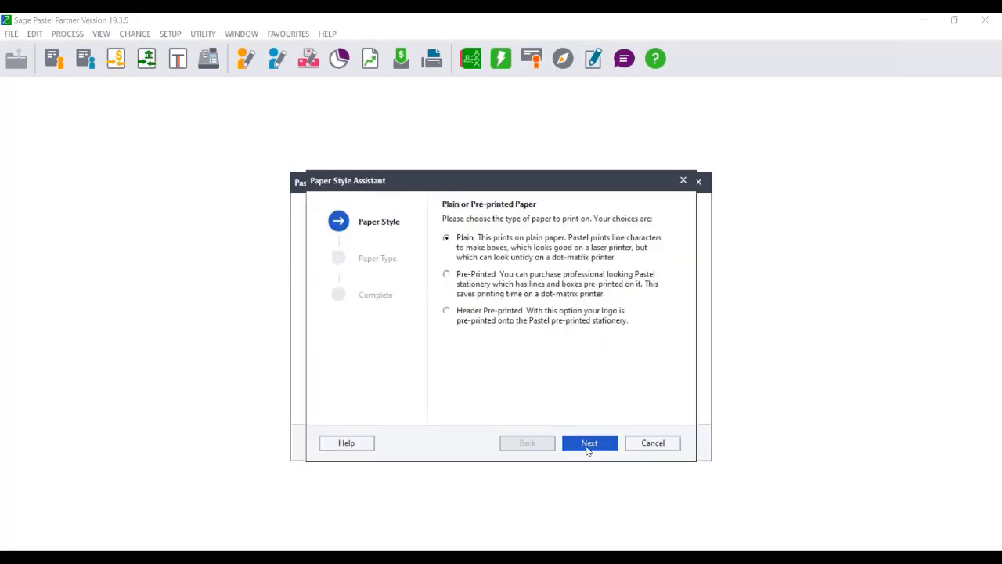
click(587, 444)
click(498, 248)
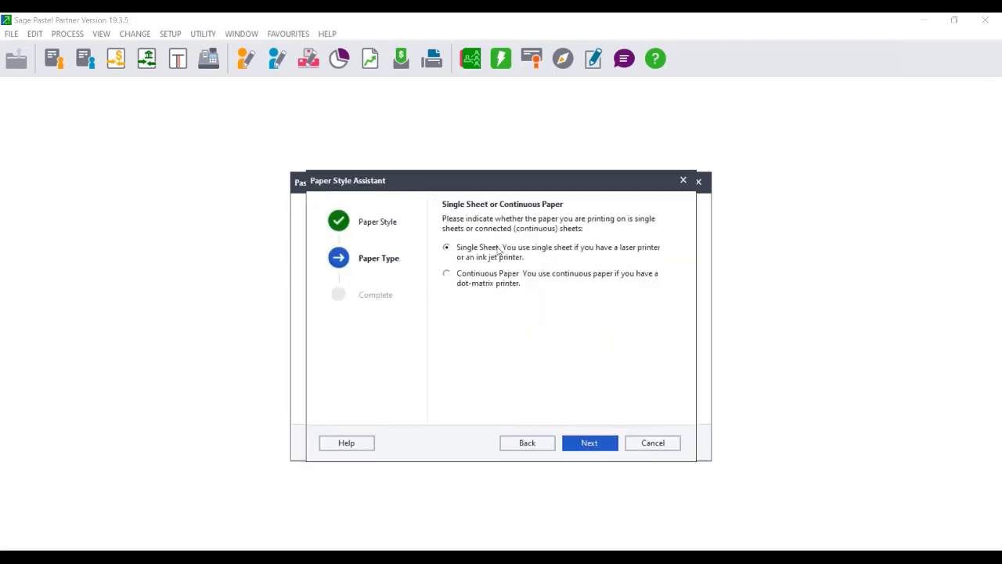
click(580, 449)
click(579, 452)
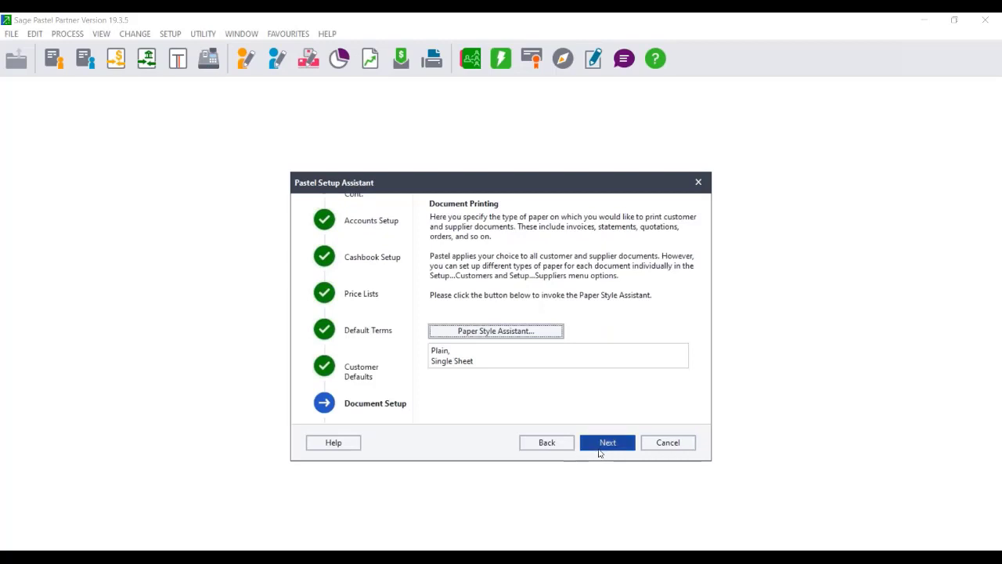
click(600, 448)
click(601, 444)
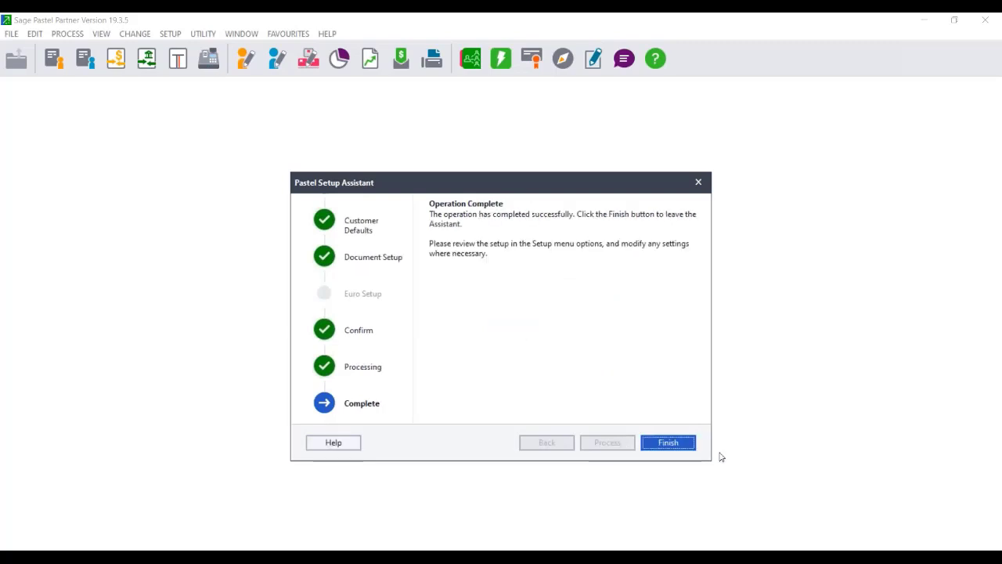
click(678, 446)
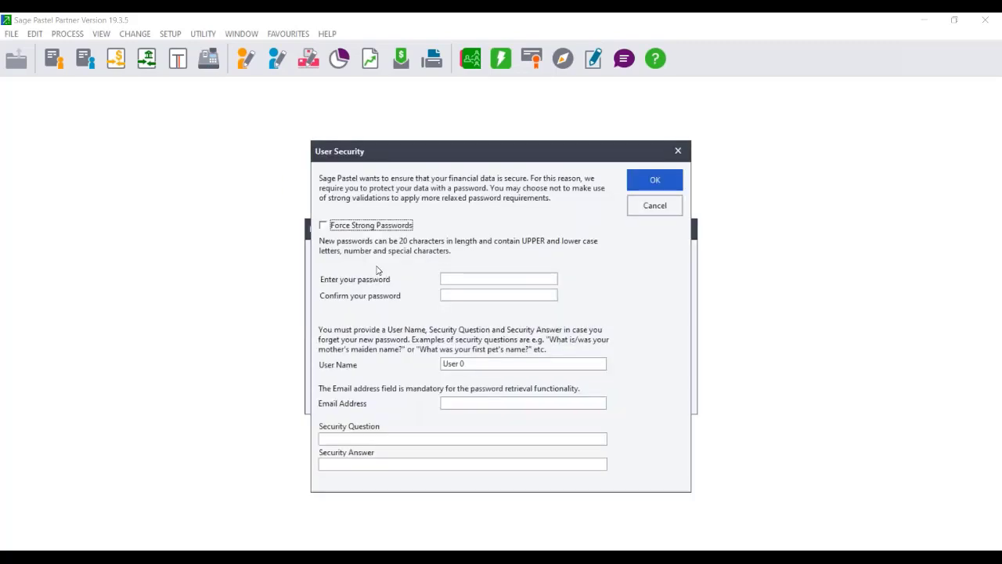
Enter and confirm the account password and set the user name.
click(455, 282)
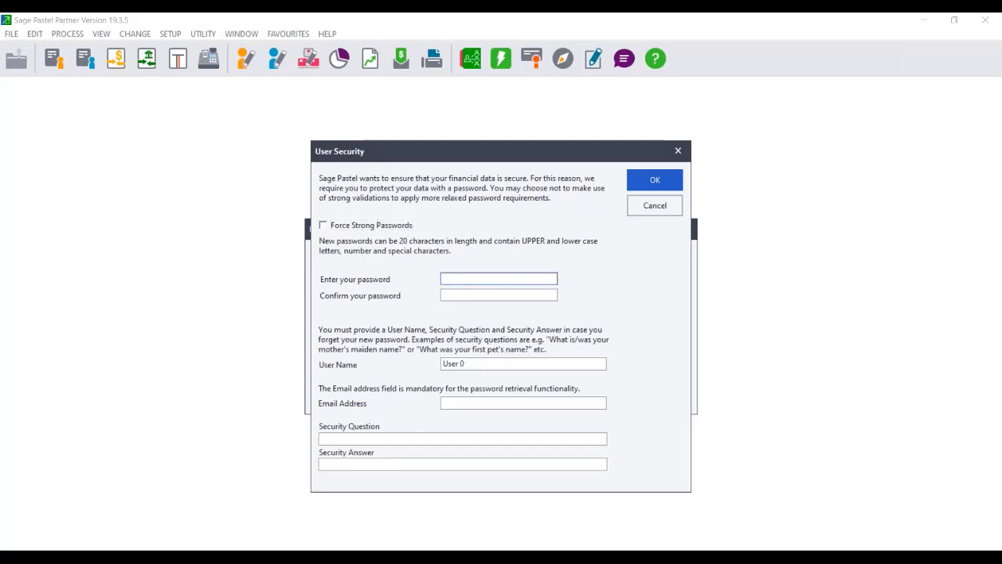
text(1)
key(Tab)
text(1)
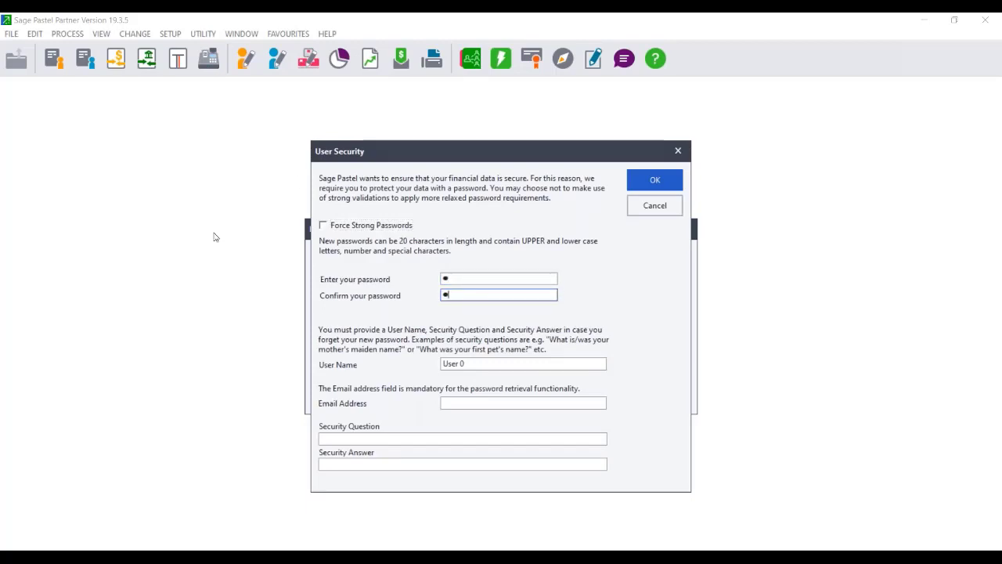
click(473, 370)
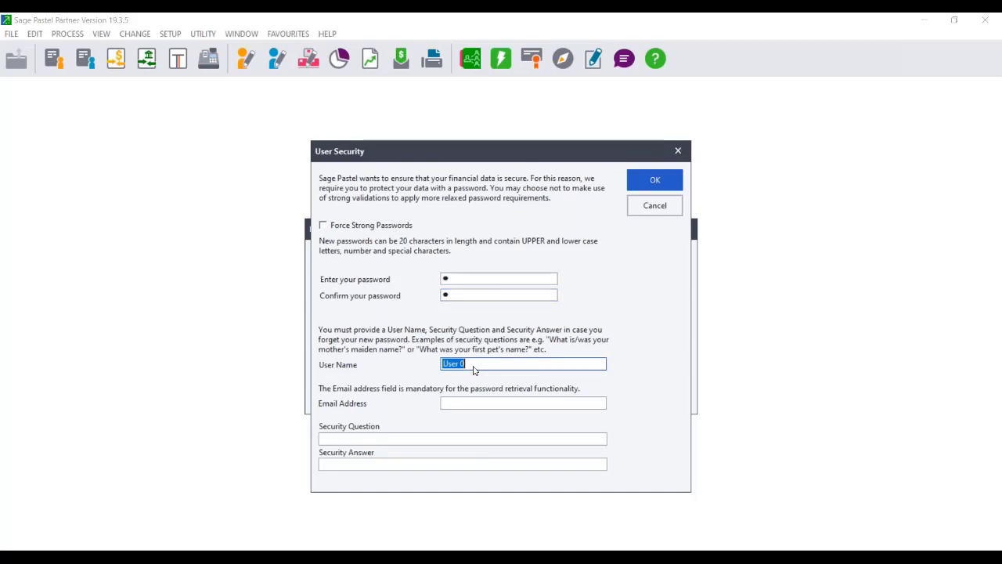
text(Joanne)
Fill in the e-mail address, a security question and the security answer.
click(460, 405)
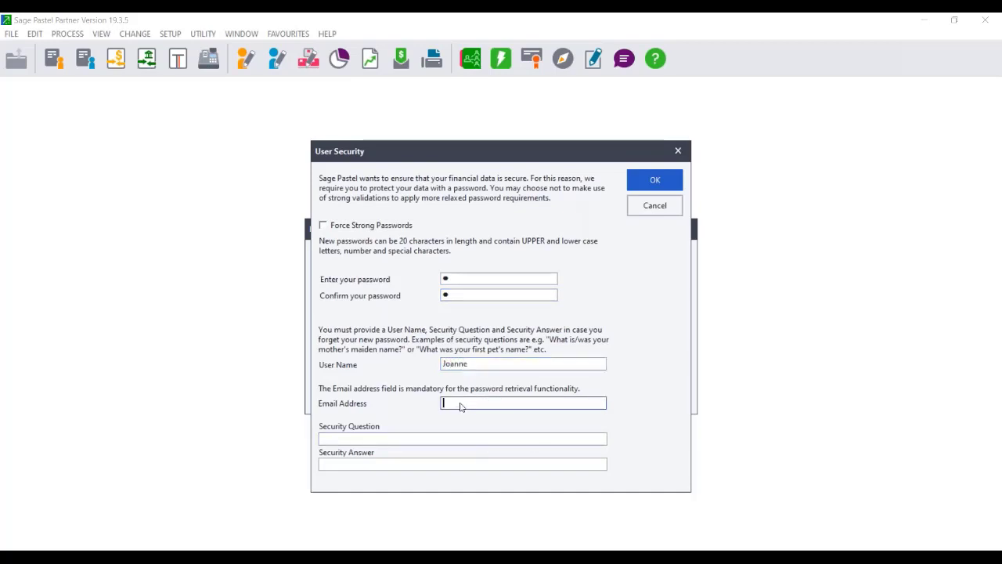
text(email@email.com)
click(383, 441)
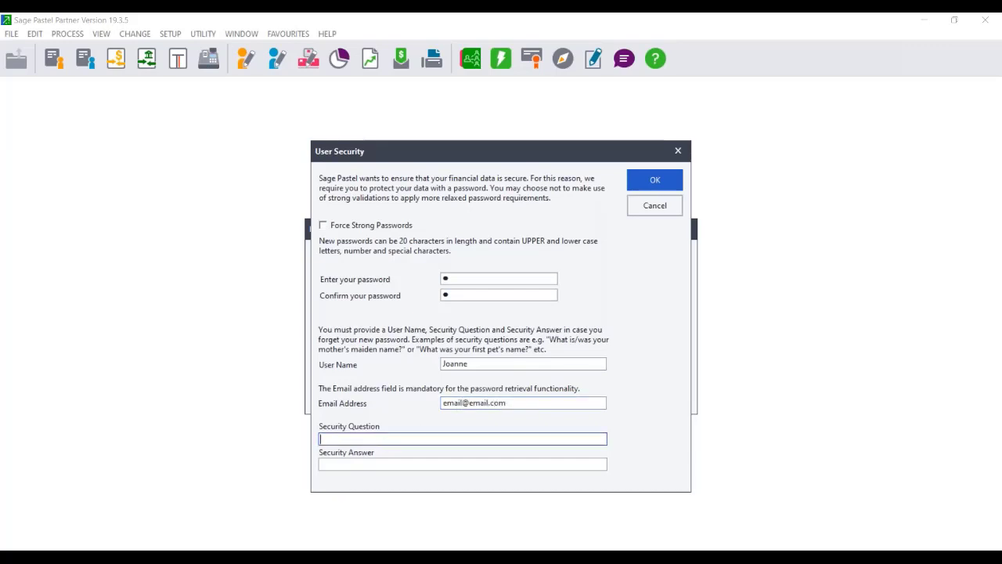
text(qy)
text(estion)
click(350, 465)
text(anse)
key(BackSpace)
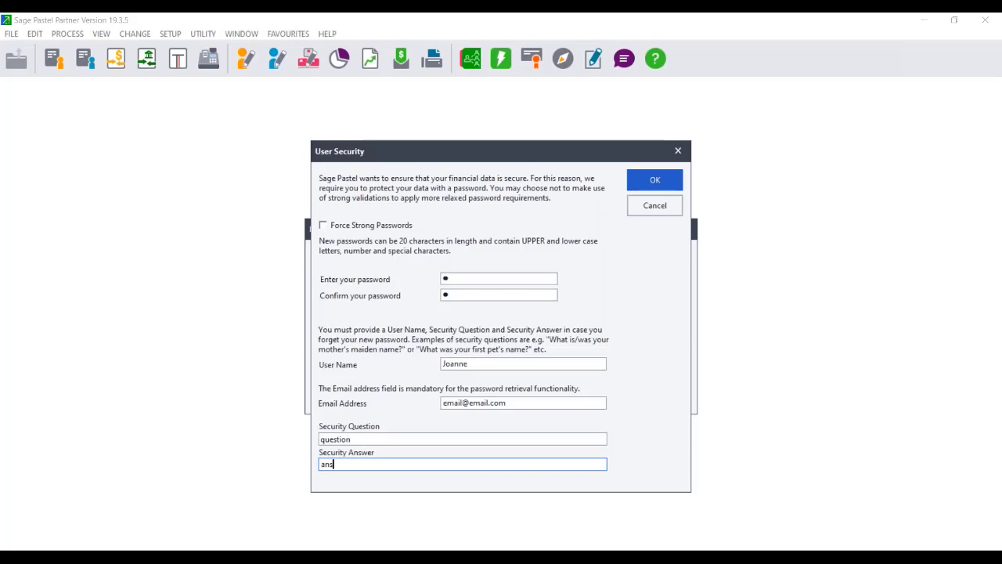
text(wer)
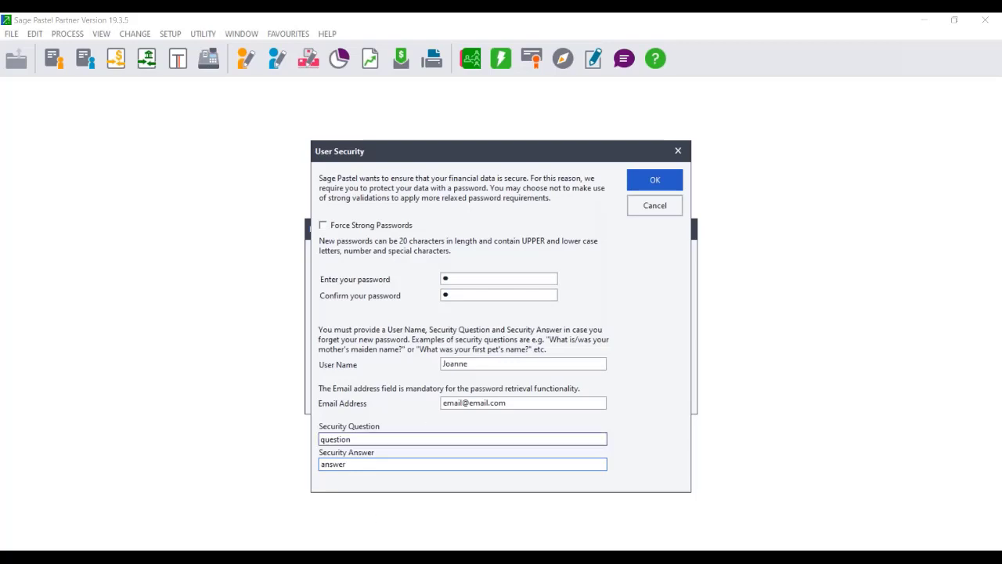
Confirm user security, open Edit > General Ledger > Accounts and check the account code lookup list.
click(654, 182)
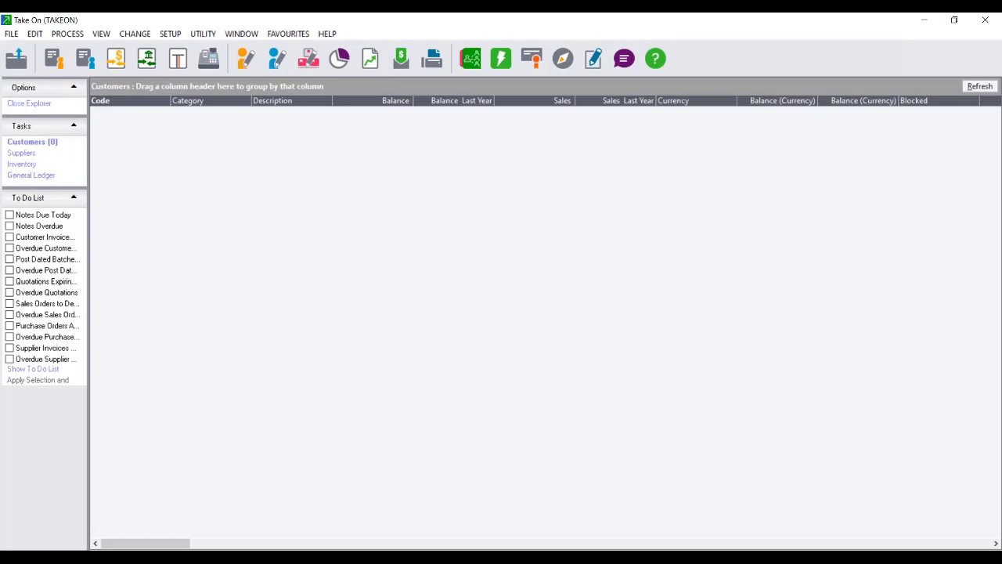
click(34, 35)
mouse_move(118, 50)
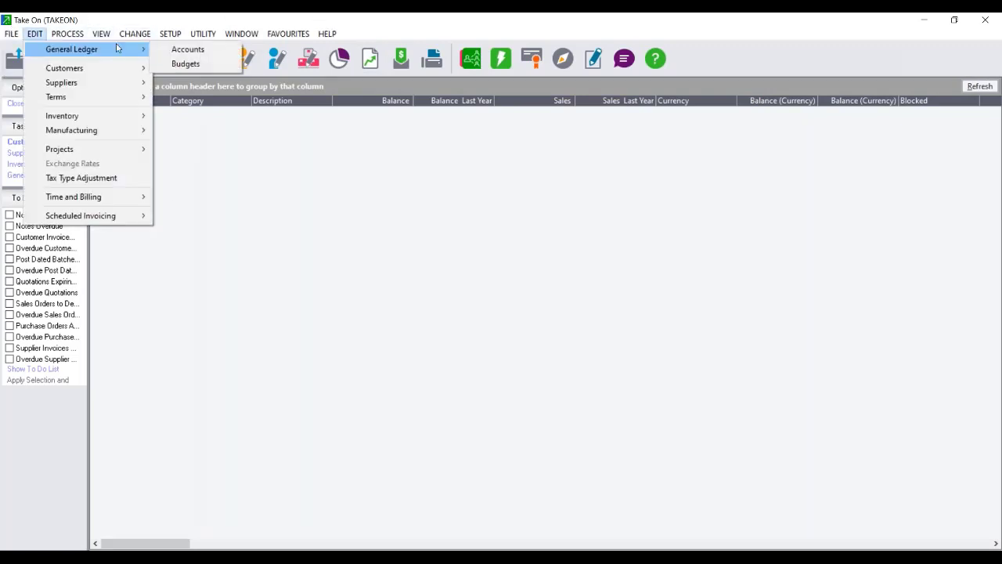
click(177, 49)
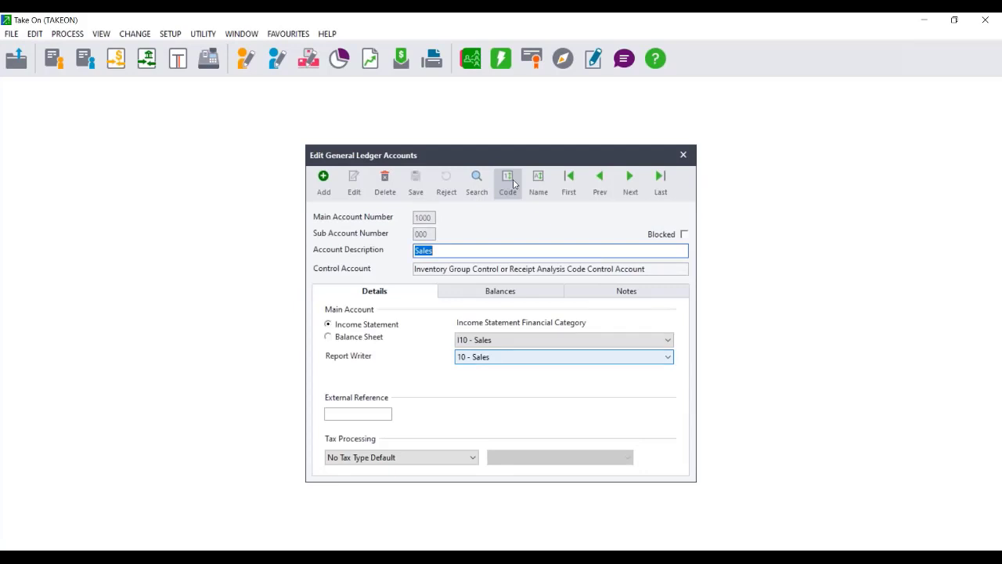
click(507, 181)
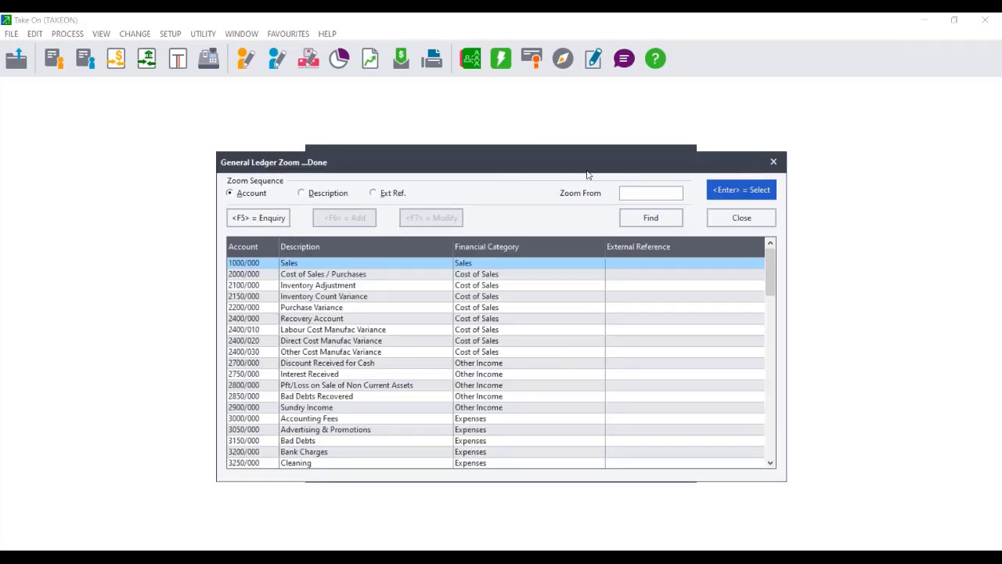
drag(689, 158, 467, 166)
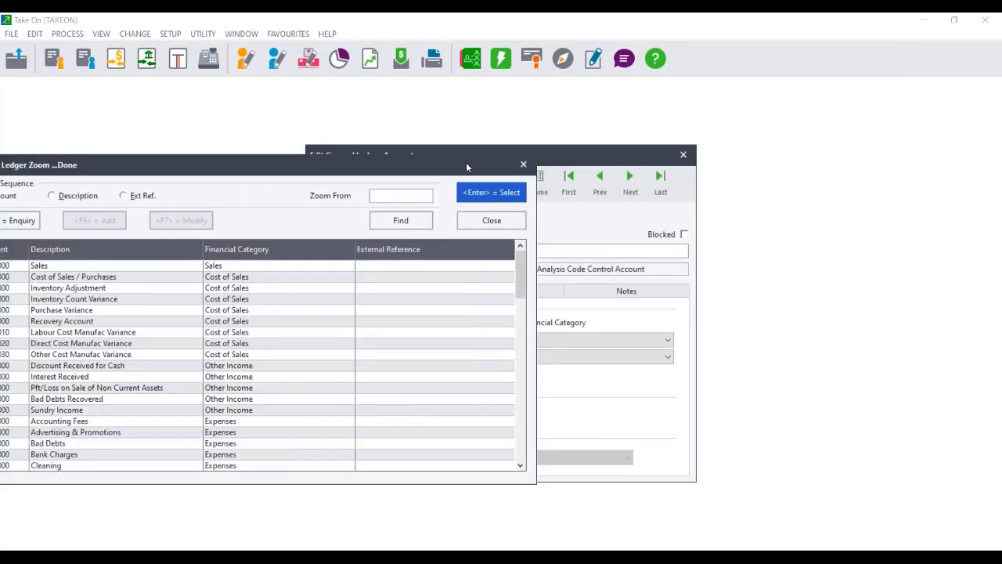
click(524, 164)
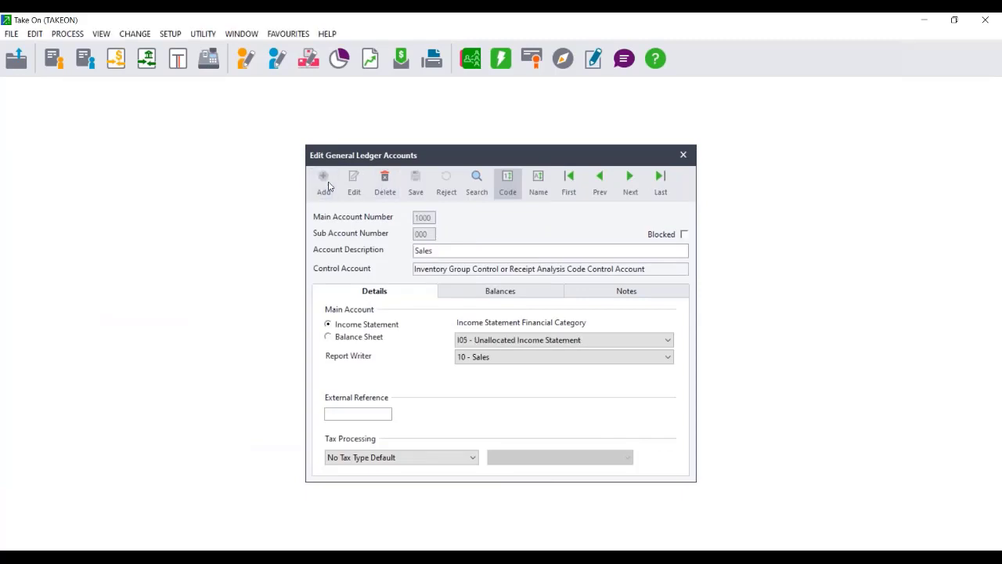
Add ledger sub-accounts 9990/001 Bank and 9990/002 Inventory suspense.
click(327, 184)
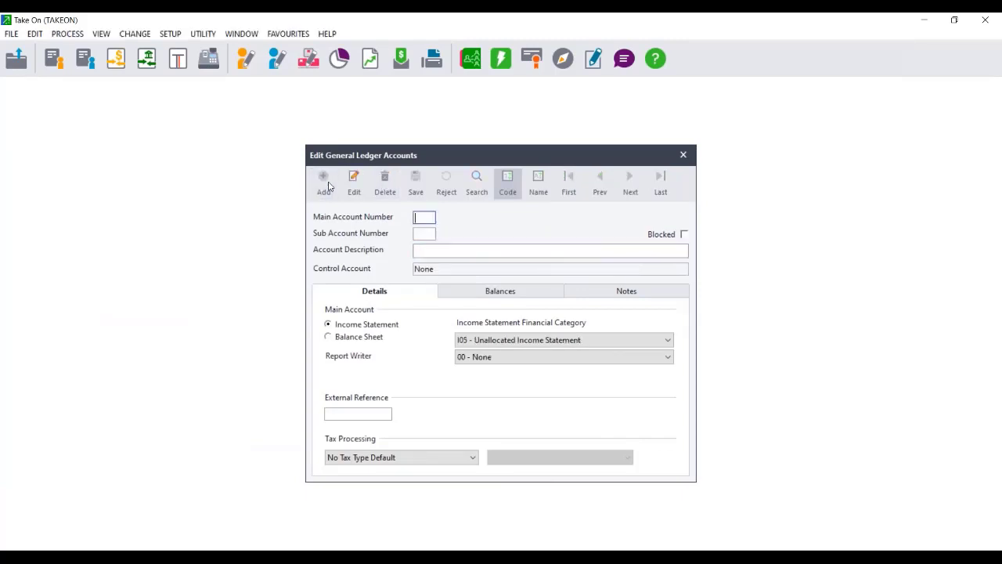
text(9)
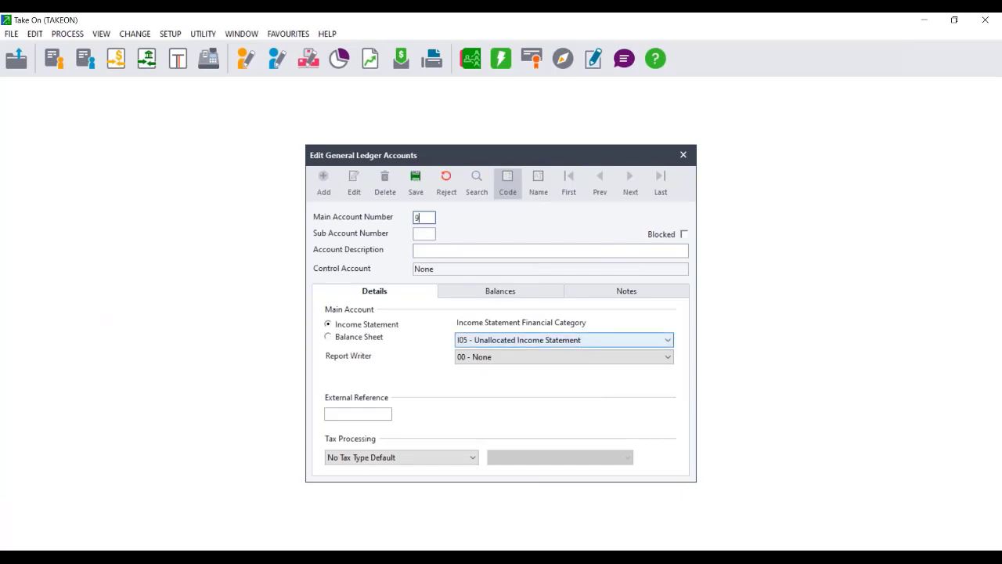
text(990)
key(Tab)
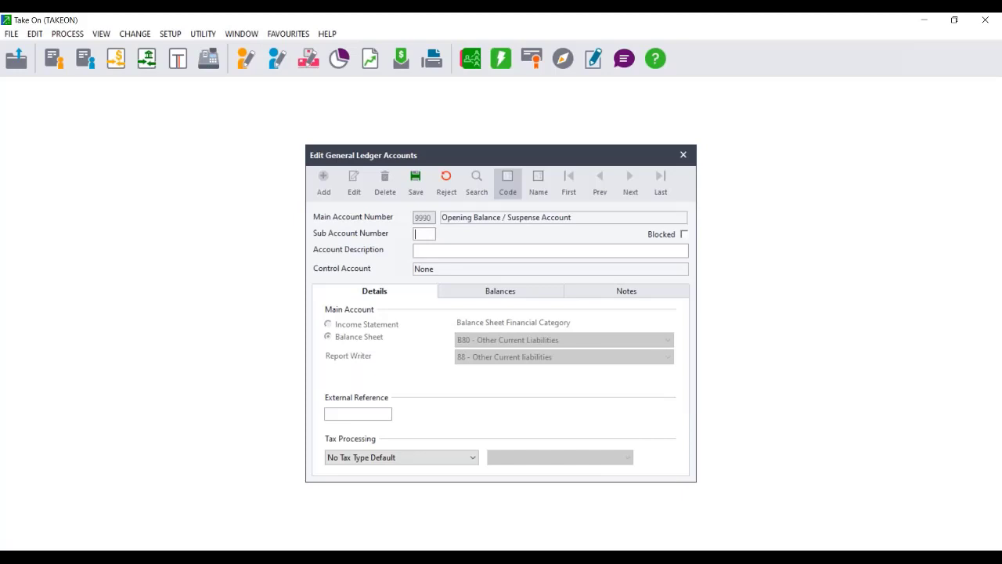
text(001)
key(Tab)
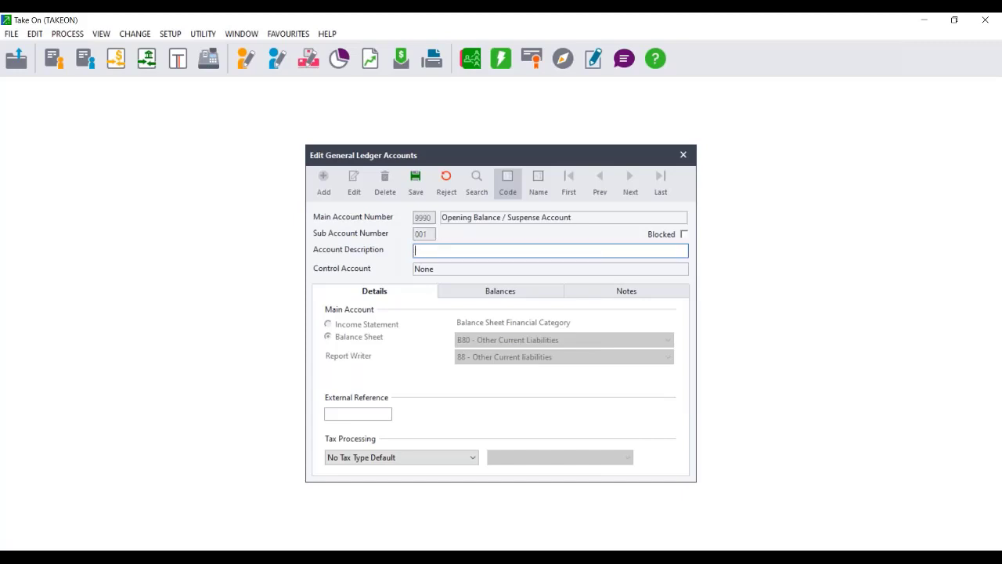
text(Bank suspense)
click(416, 184)
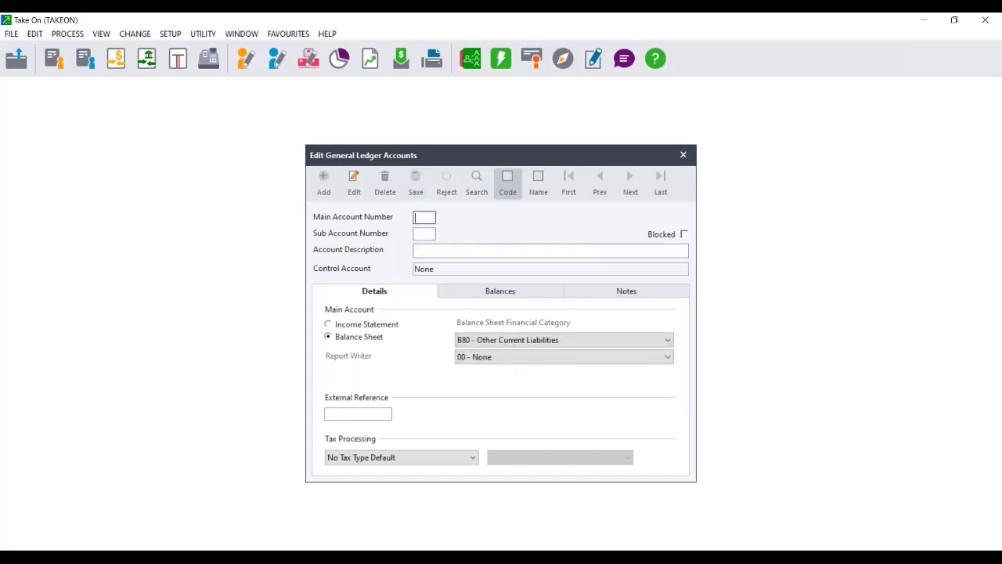
text(9990)
key(Tab)
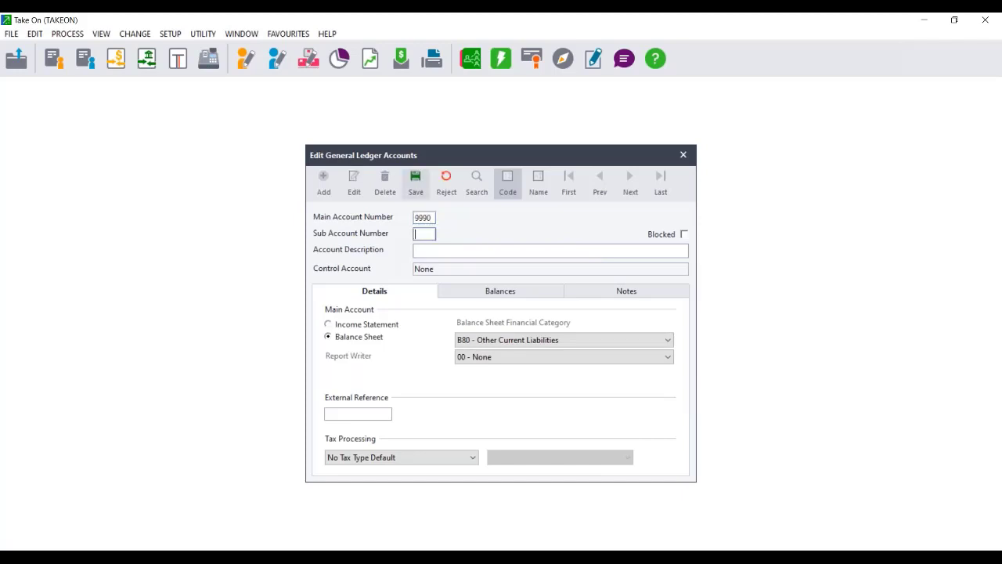
text(002)
key(Tab)
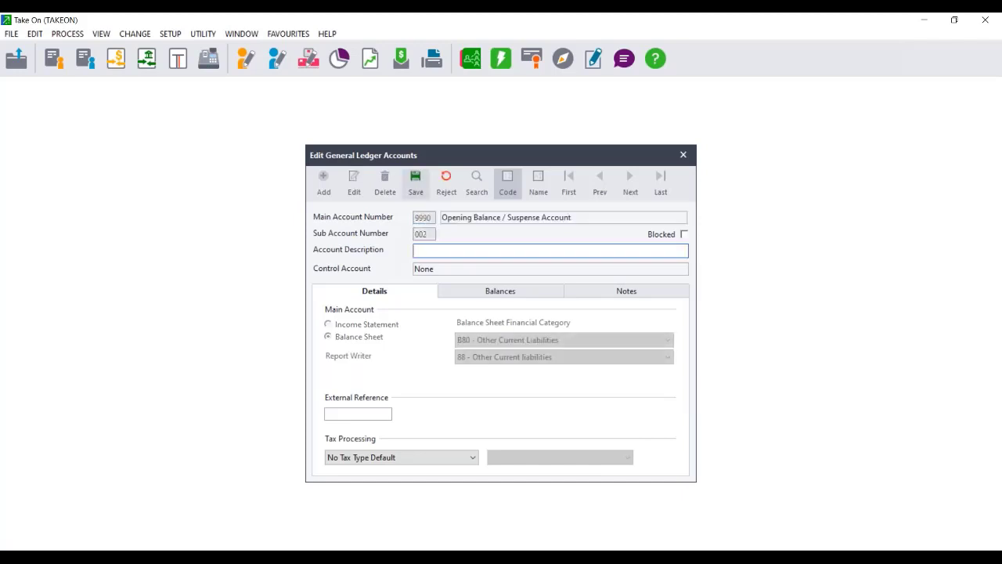
text(Inventory sus)
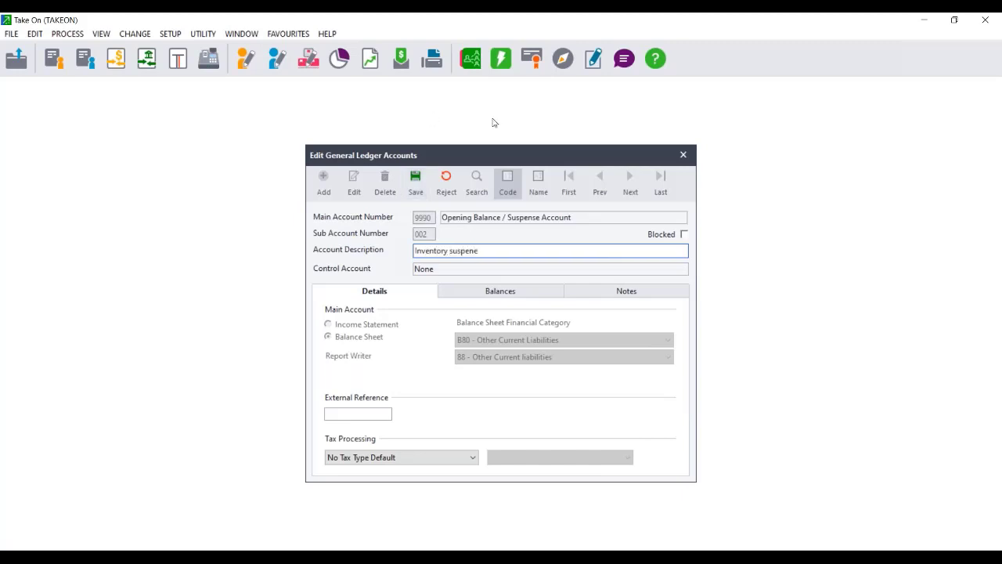
text(pens)
click(416, 184)
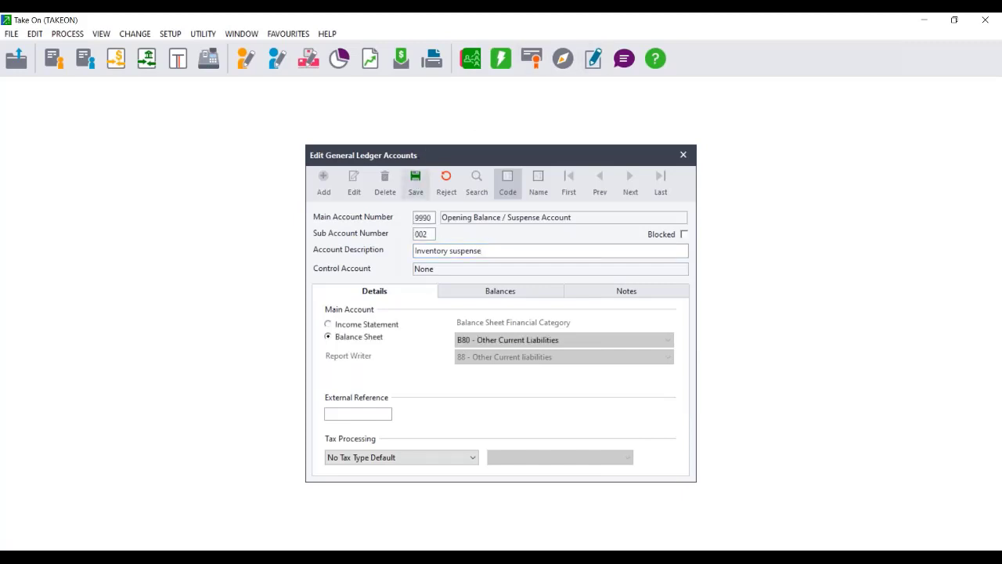
Add 9990/003 Customers suspense and 9990/004 Suppliers suspense, then close the ledger editor.
text(9990)
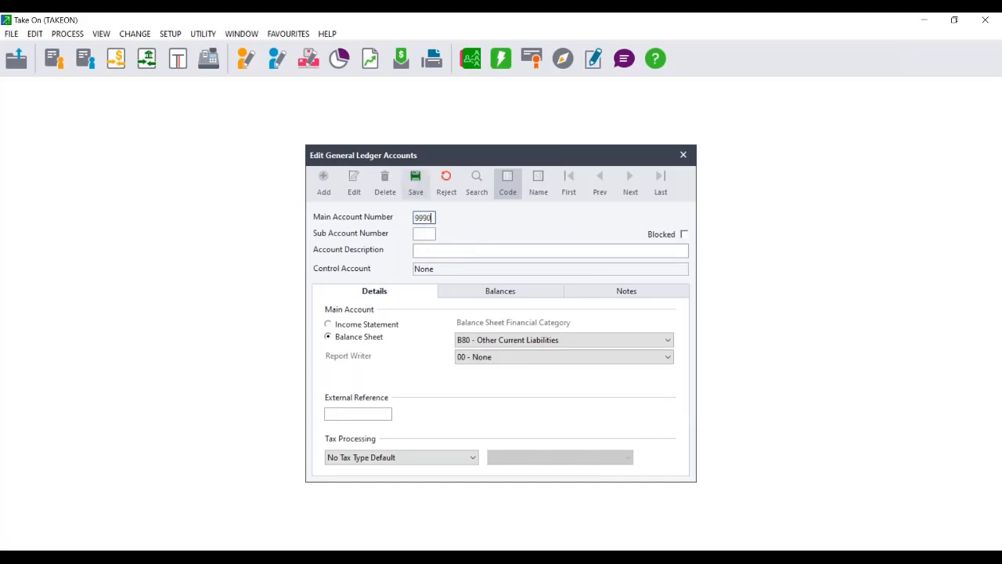
key(Tab)
text(00)
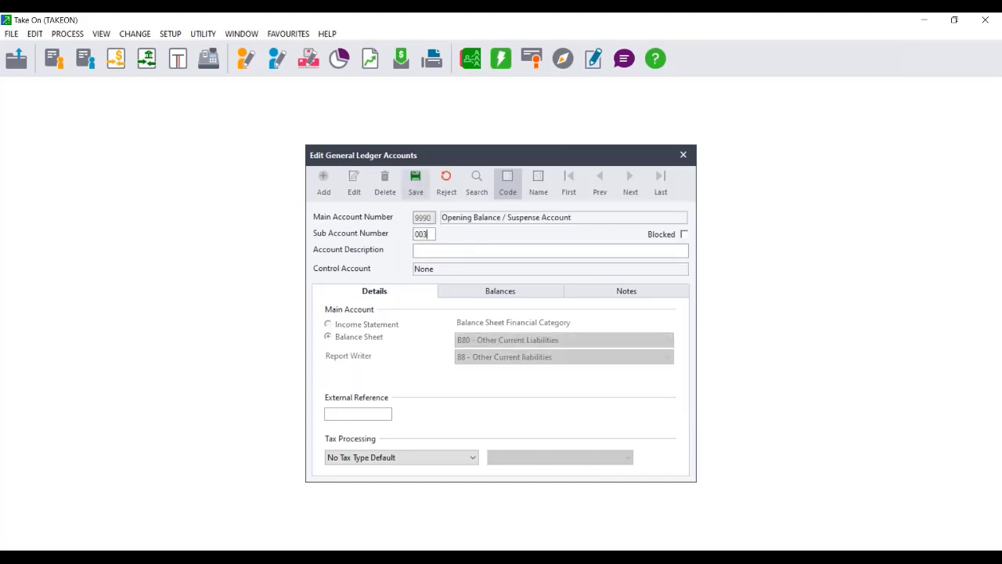
key(Tab)
text(Custom)
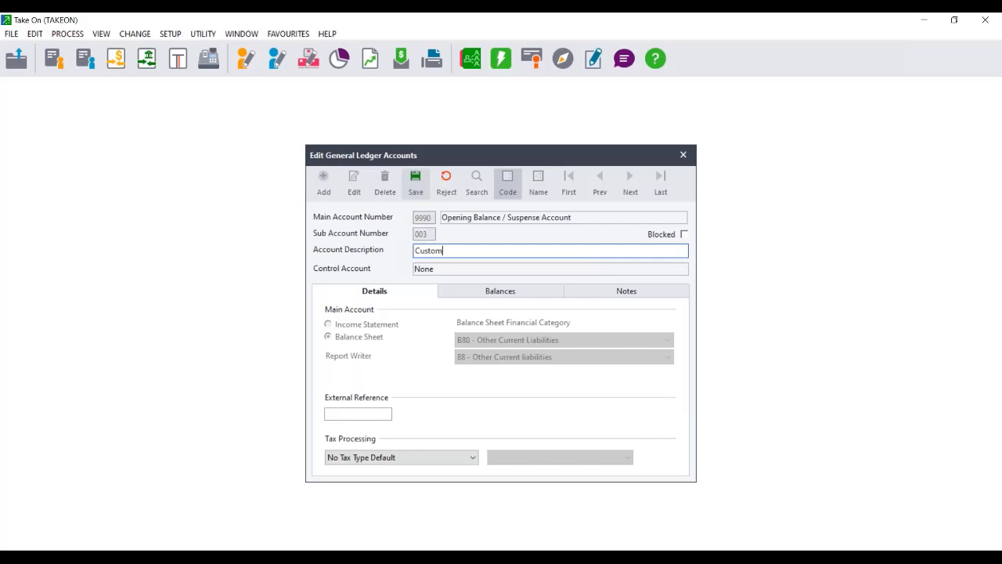
text(ers suspense)
click(413, 192)
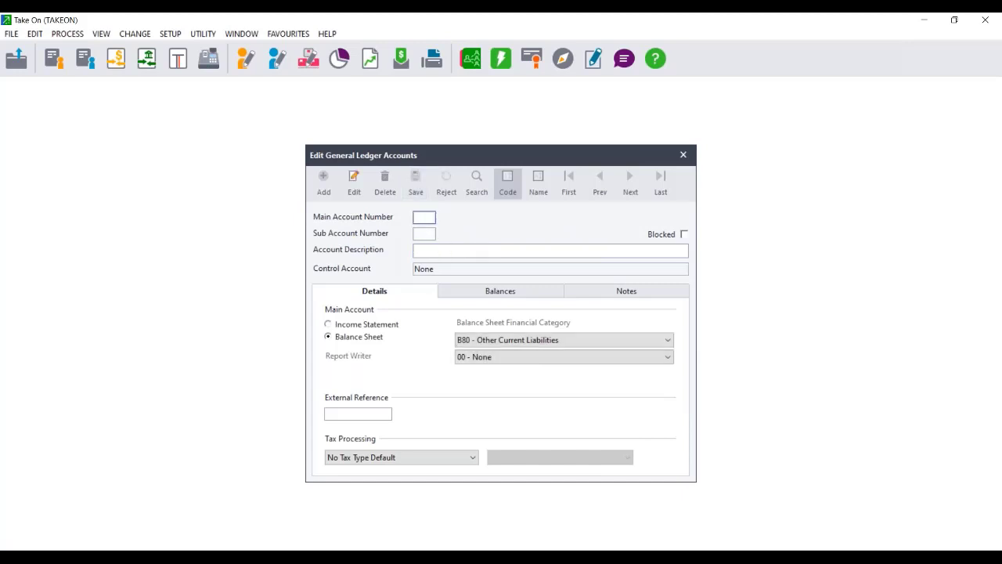
text(9990)
key(Tab)
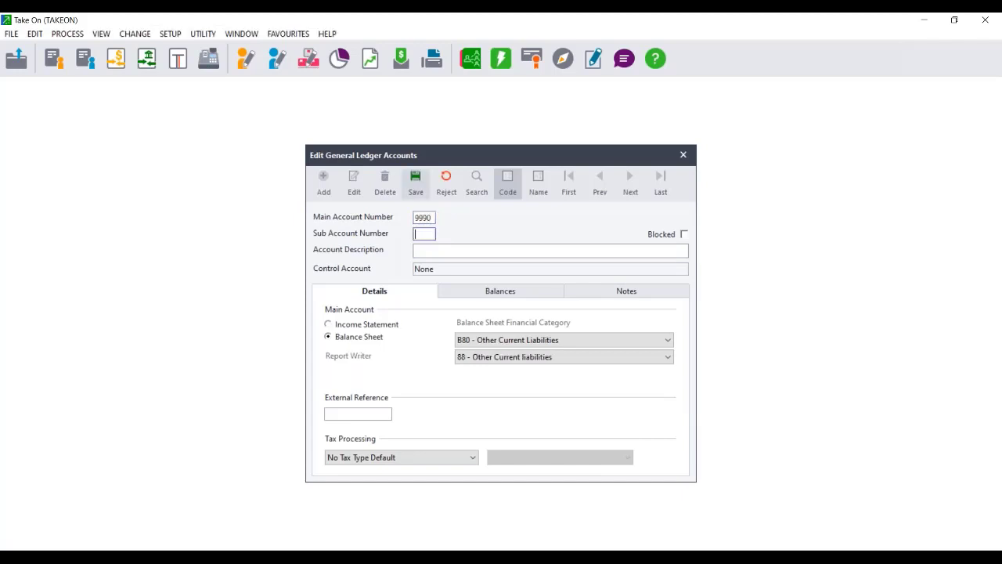
text(004)
key(Tab)
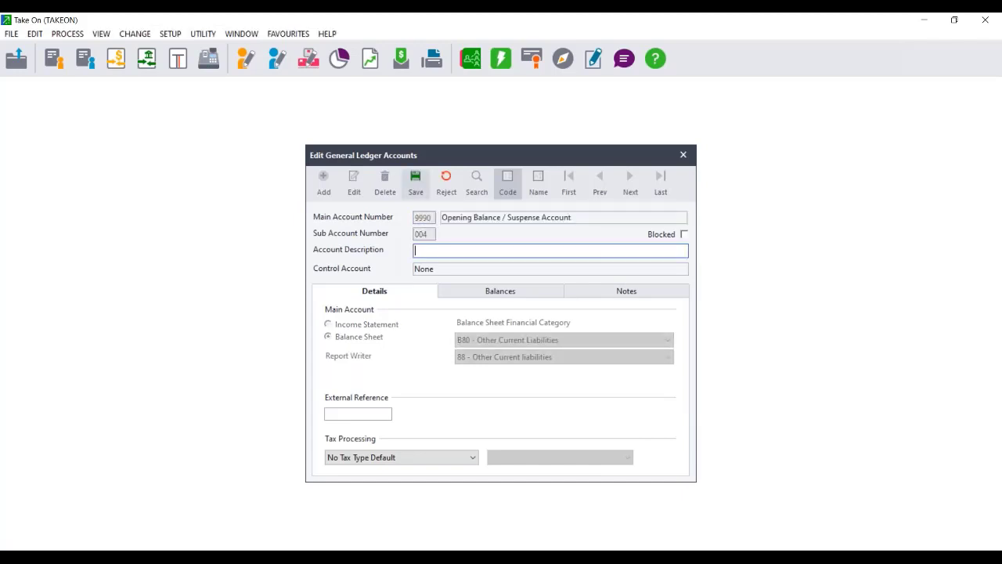
text(ppliers suspense)
click(420, 179)
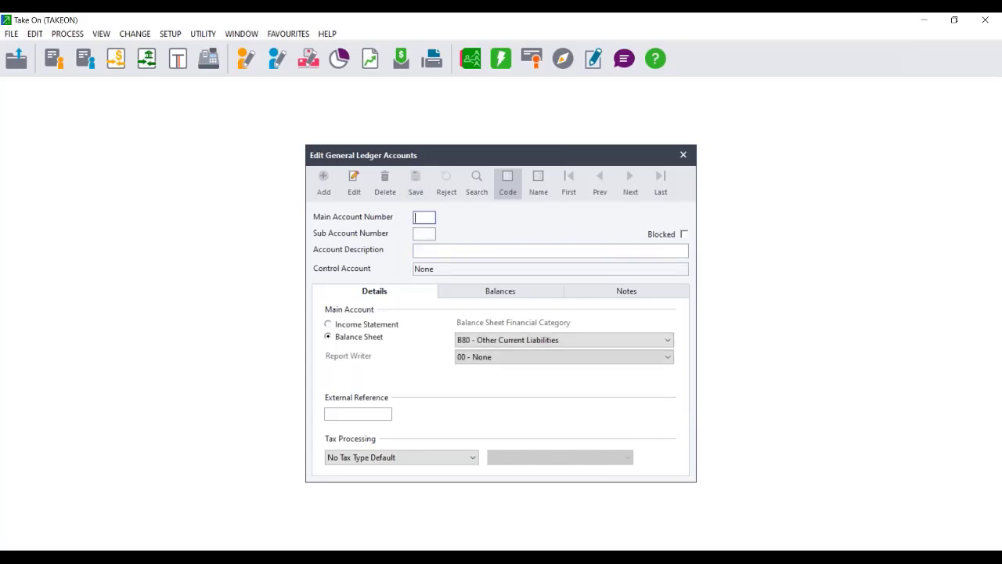
click(684, 156)
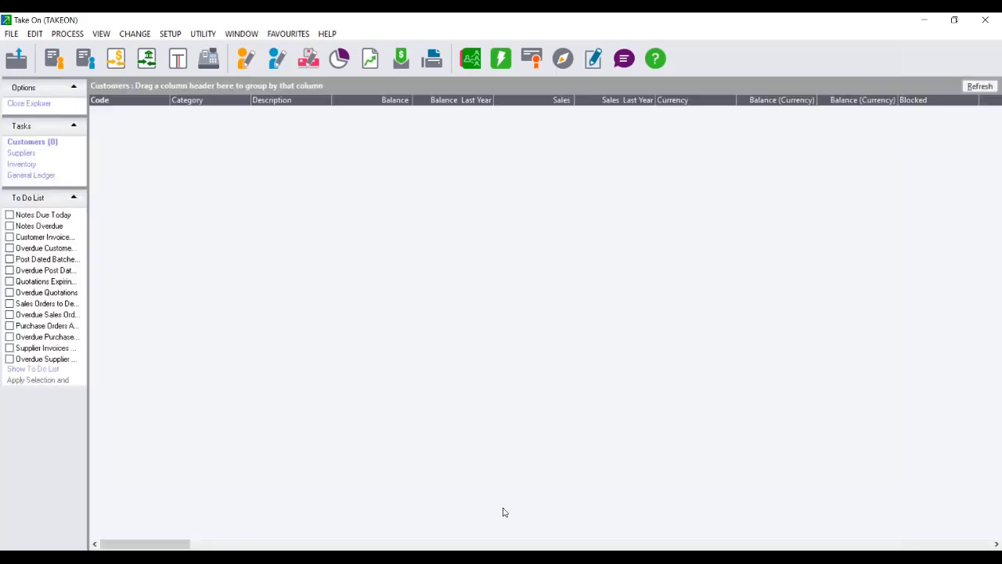
click(531, 558)
Show Trial Balance.PDF and select the Inventory Control Account debit of R733,811.73.
click(309, 505)
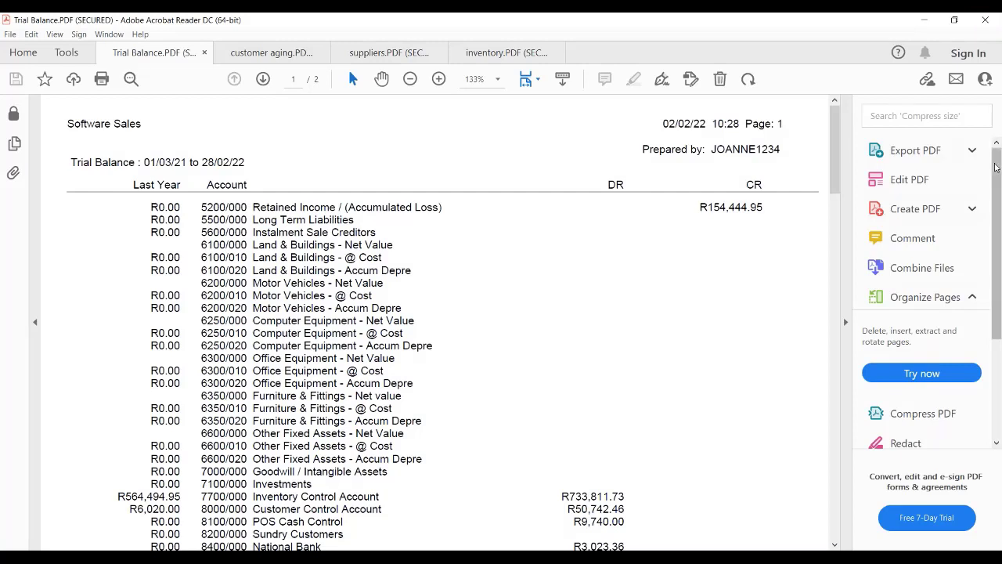
mouse_move(997, 167)
mouse_down()
mouse_move(996, 205)
mouse_move(996, 158)
mouse_up()
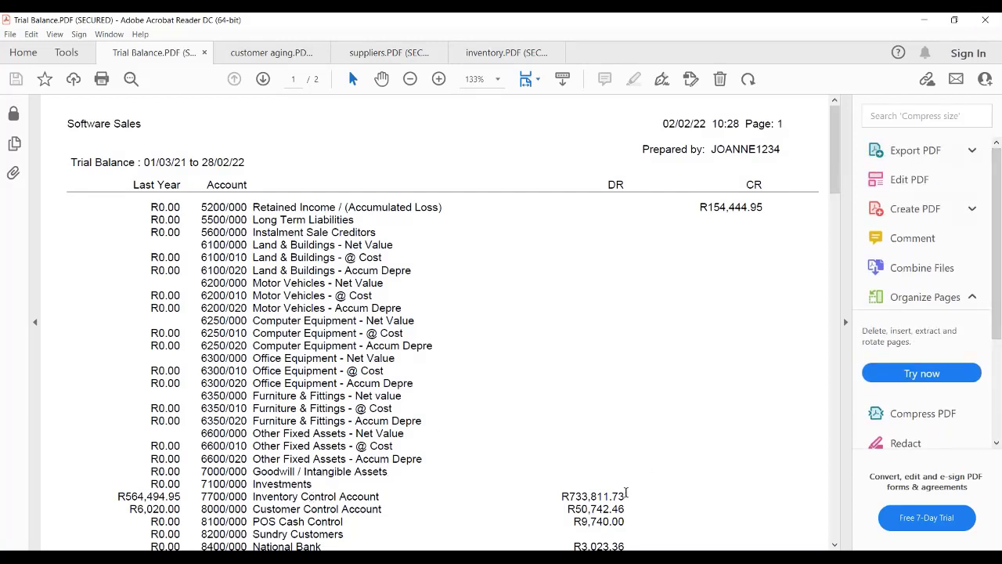
drag(624, 496, 553, 496)
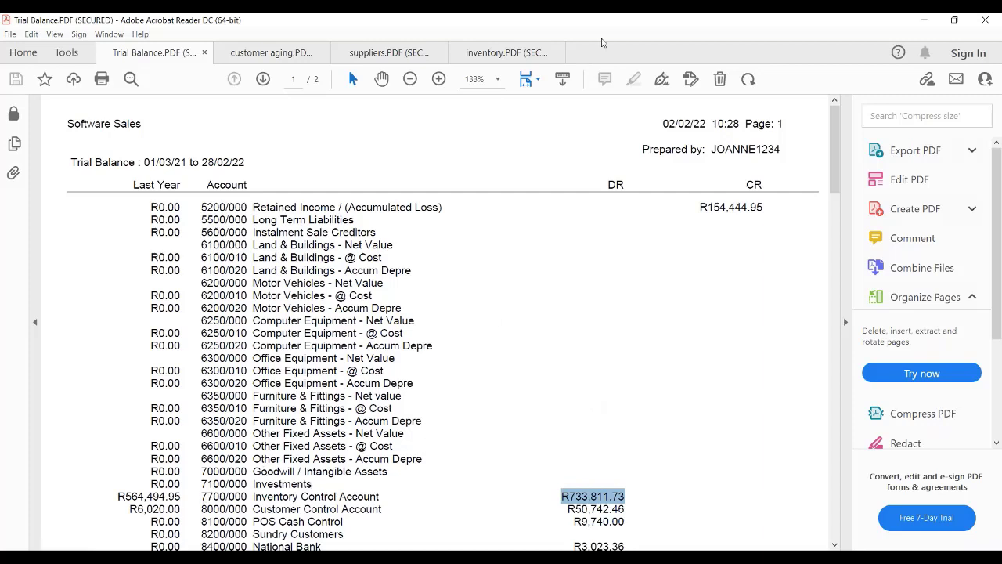
Move the Trial Balance PDF window aside and bring the Take On company window forward.
drag(537, 23, 692, 13)
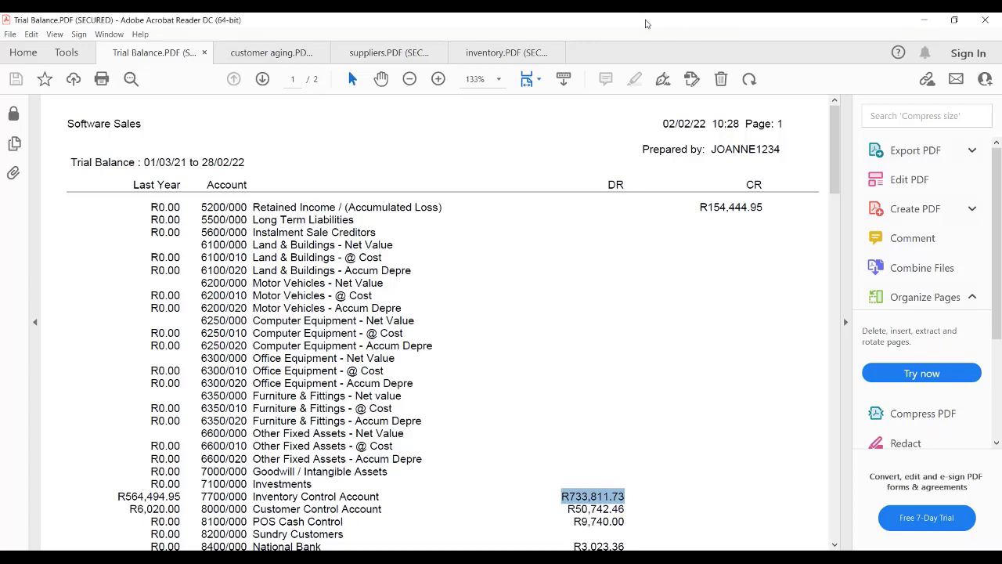
drag(602, 19, 675, 25)
click(242, 246)
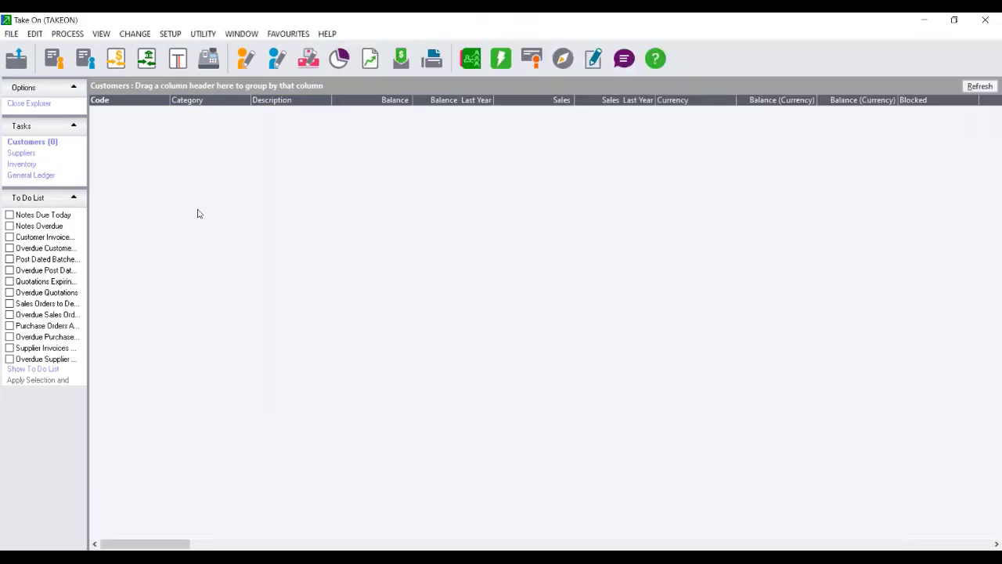
Open a 05 - General Journal batch with This Year Transactions unticked.
click(62, 35)
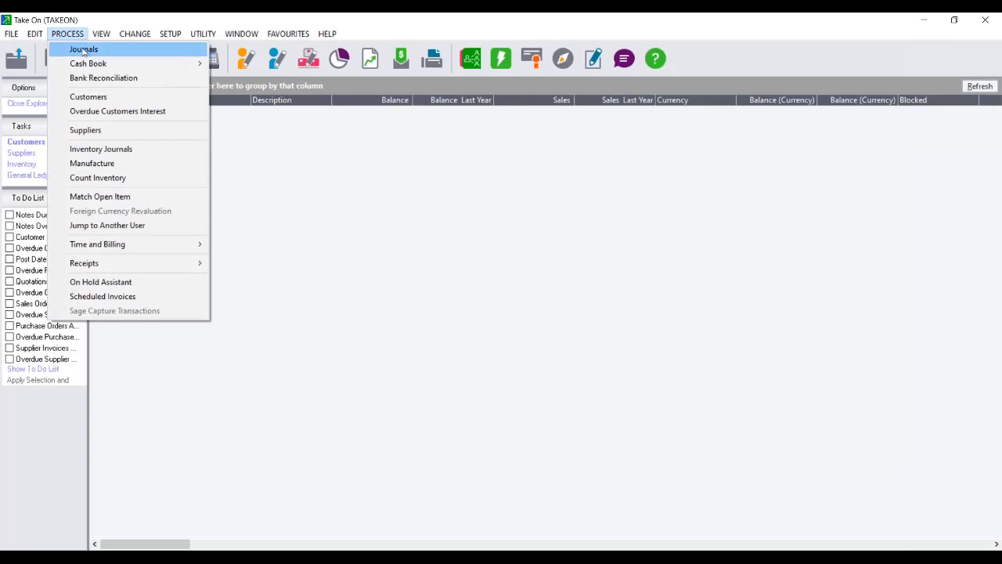
click(84, 50)
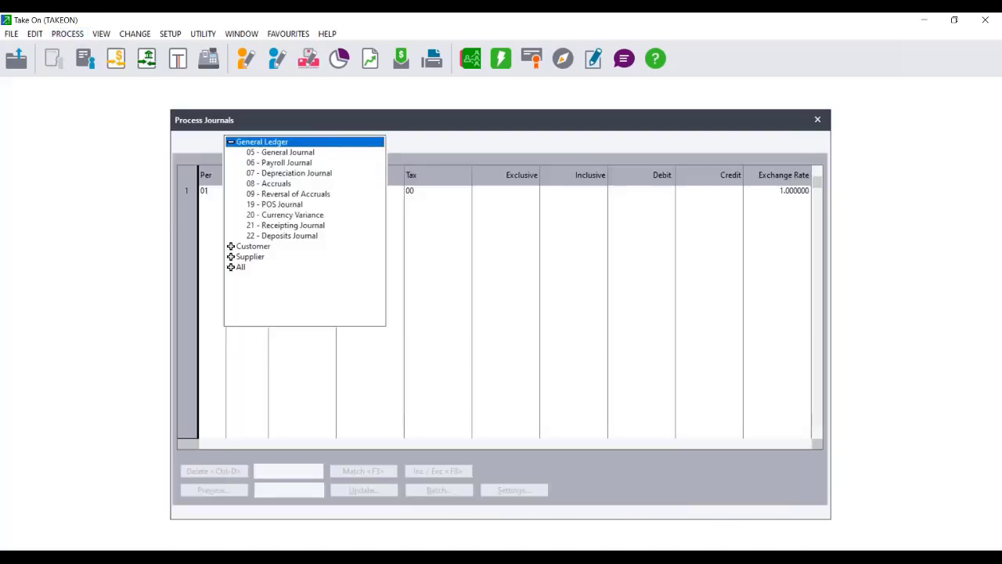
click(311, 153)
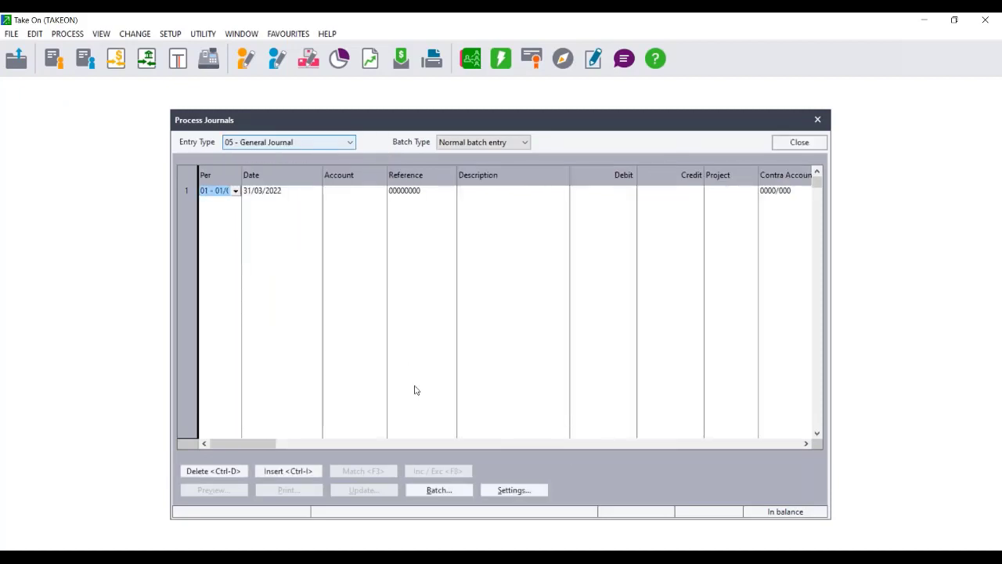
click(502, 495)
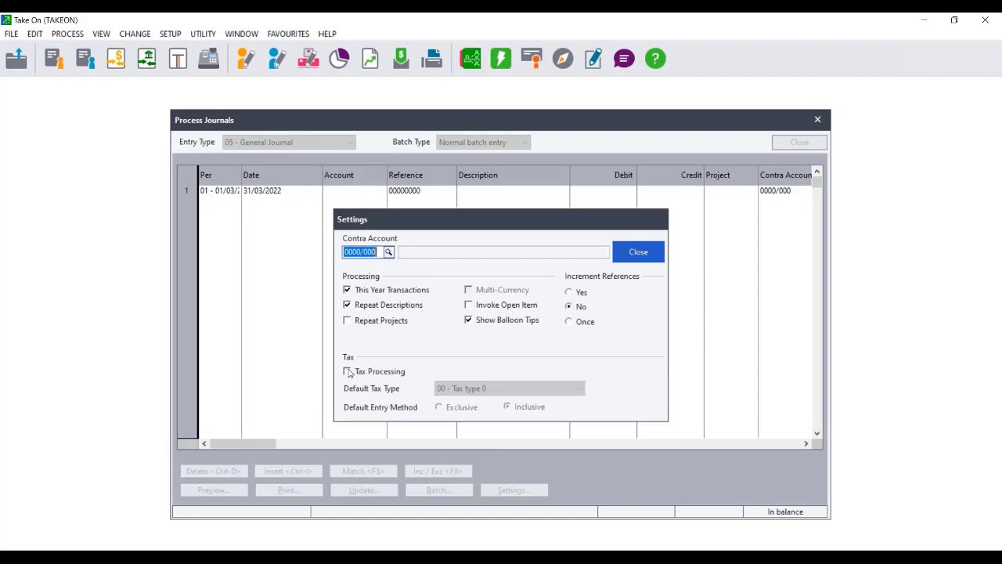
click(347, 292)
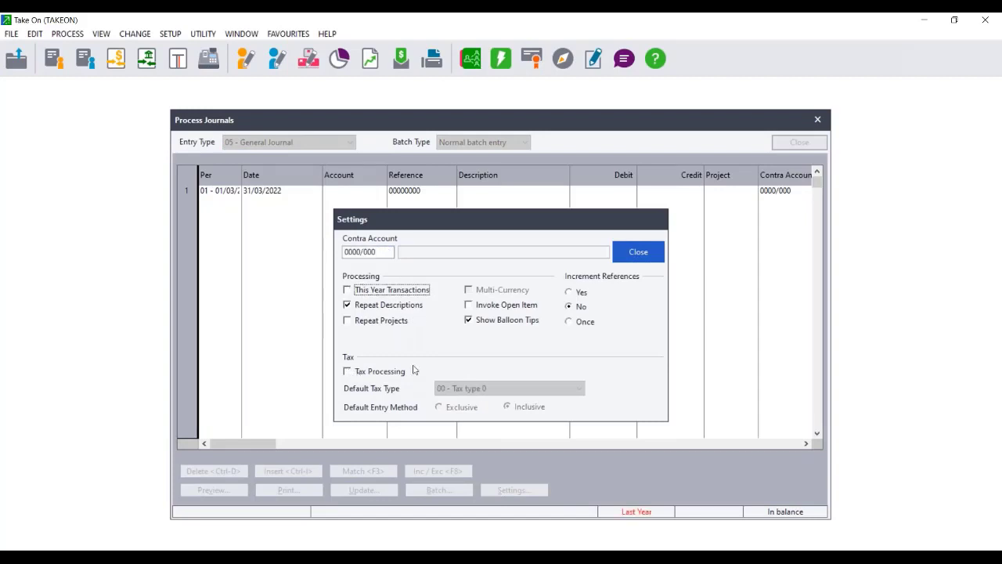
click(638, 253)
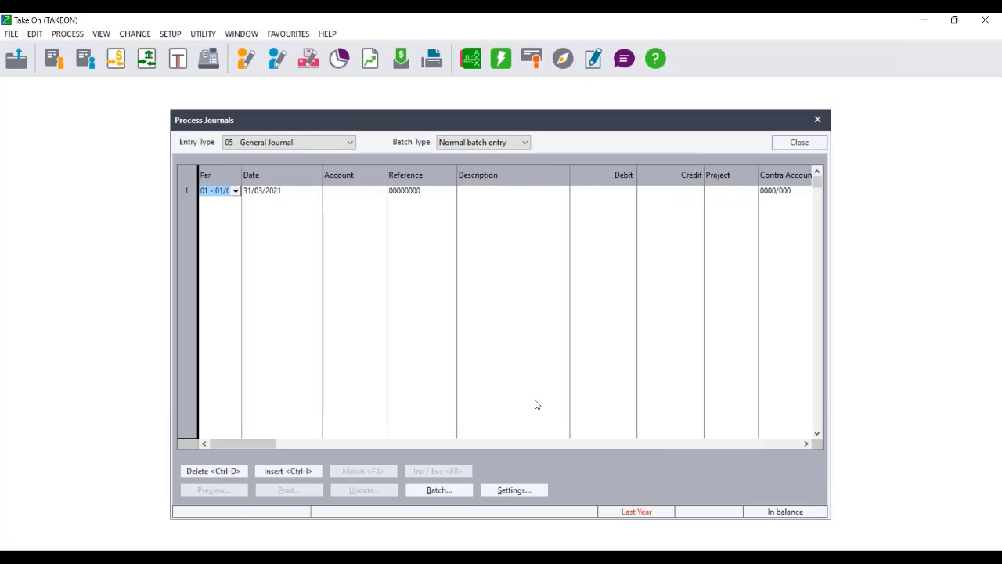
Enter 28/02/2022 as the first line's date and accept the out-of-period warning.
click(277, 193)
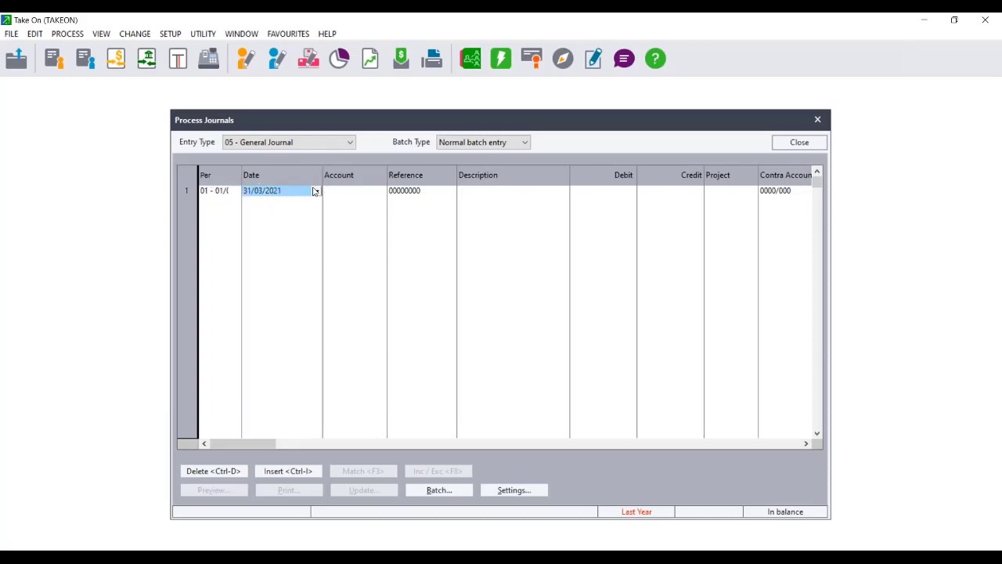
text(28/0)
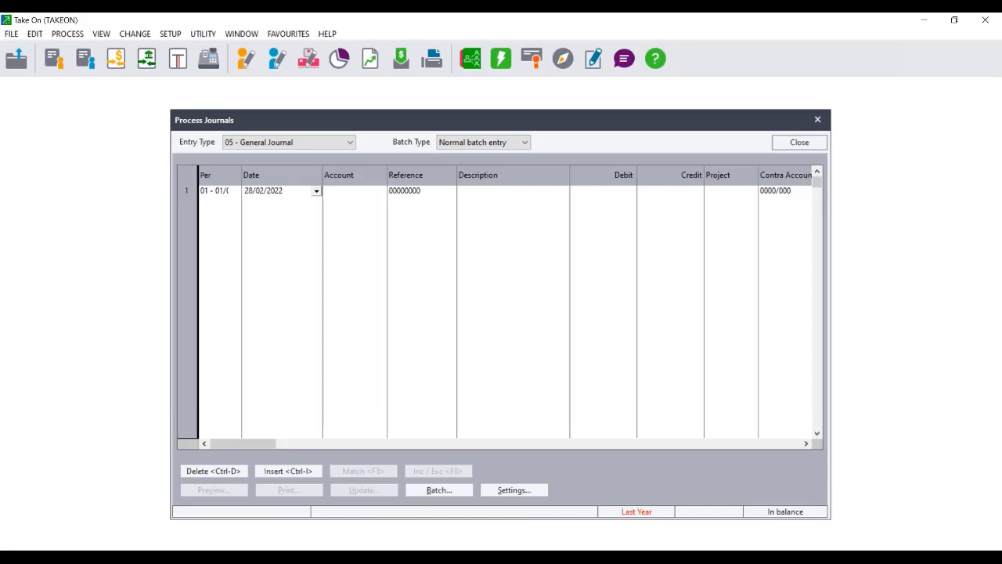
text(2/2022)
key(Return)
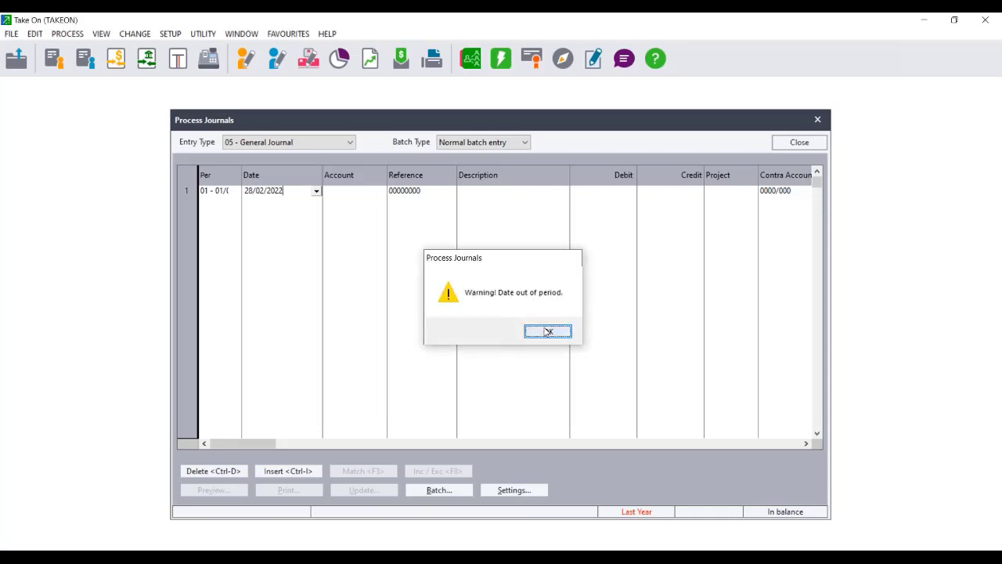
click(548, 332)
Set the line to period 12, pick 28 February 2022 from the calendar, and close the batch.
click(217, 194)
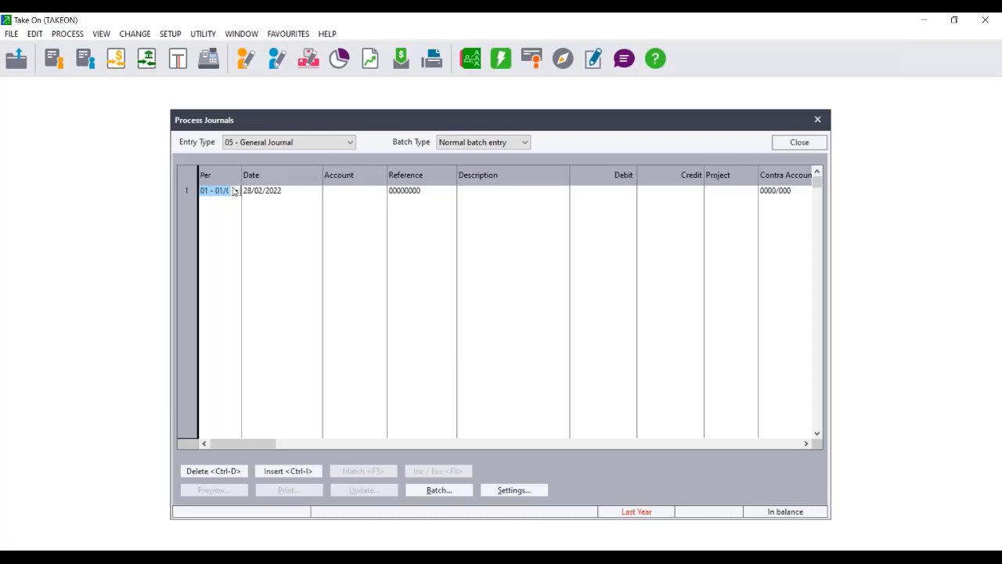
click(235, 191)
drag(350, 214, 352, 247)
click(265, 241)
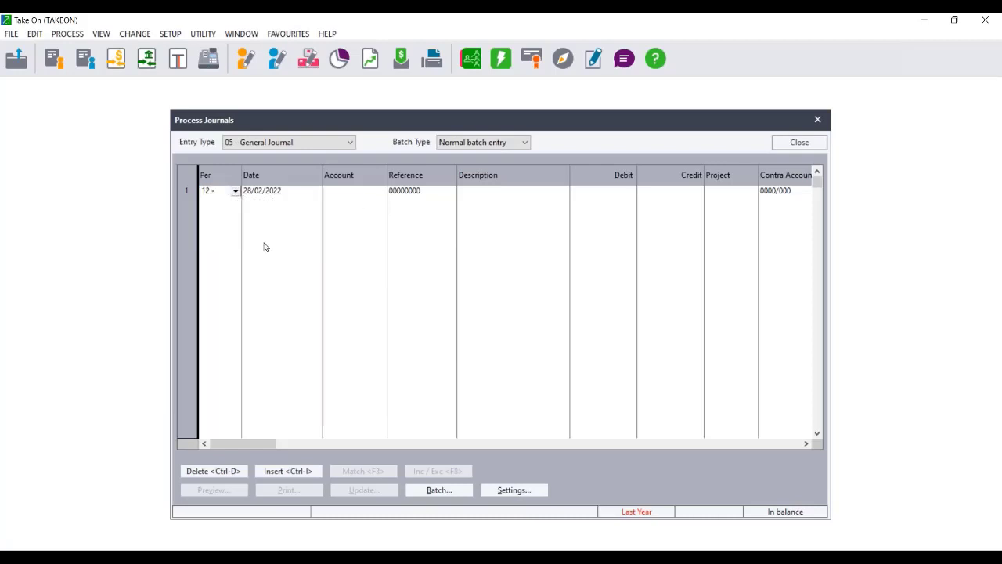
click(284, 195)
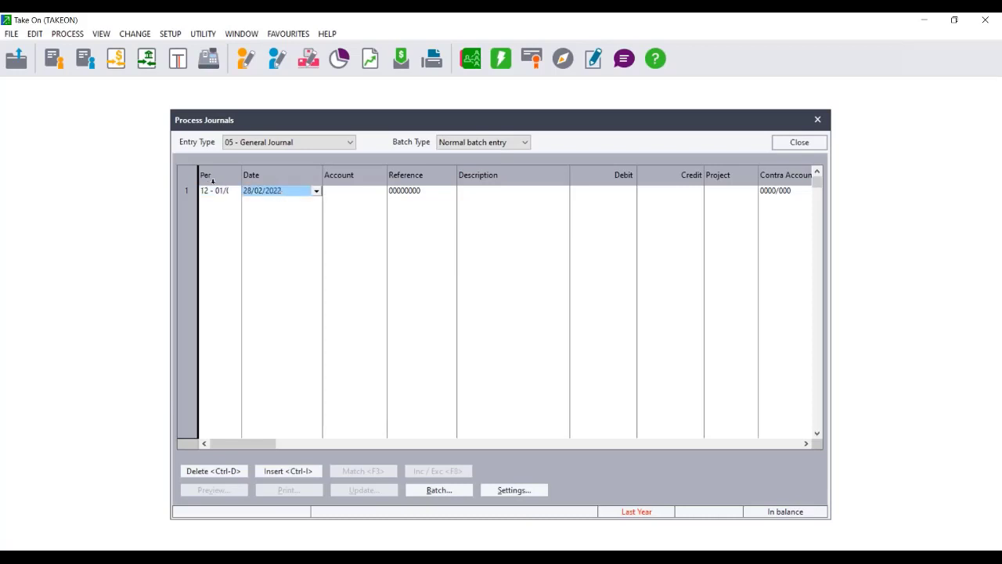
click(316, 191)
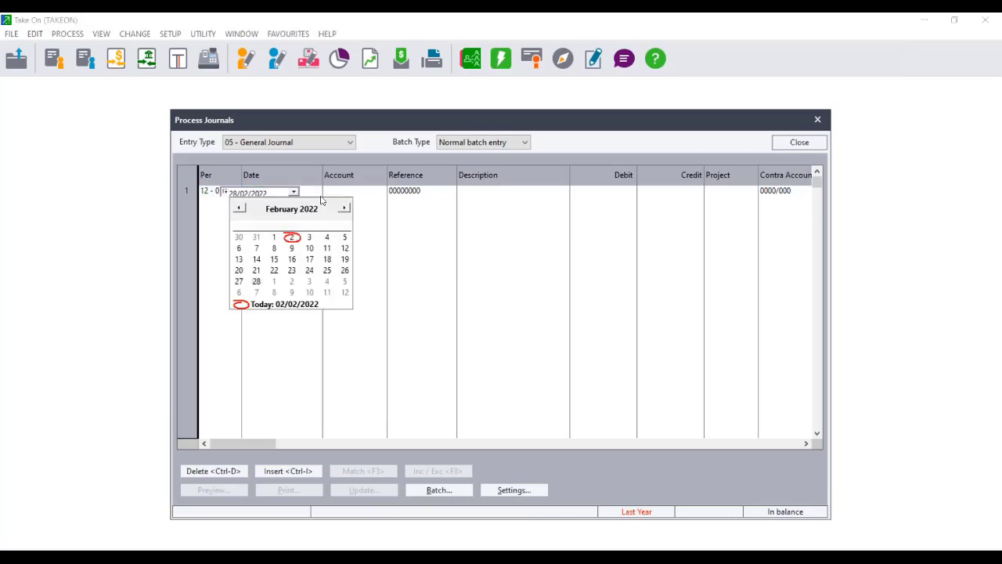
click(256, 282)
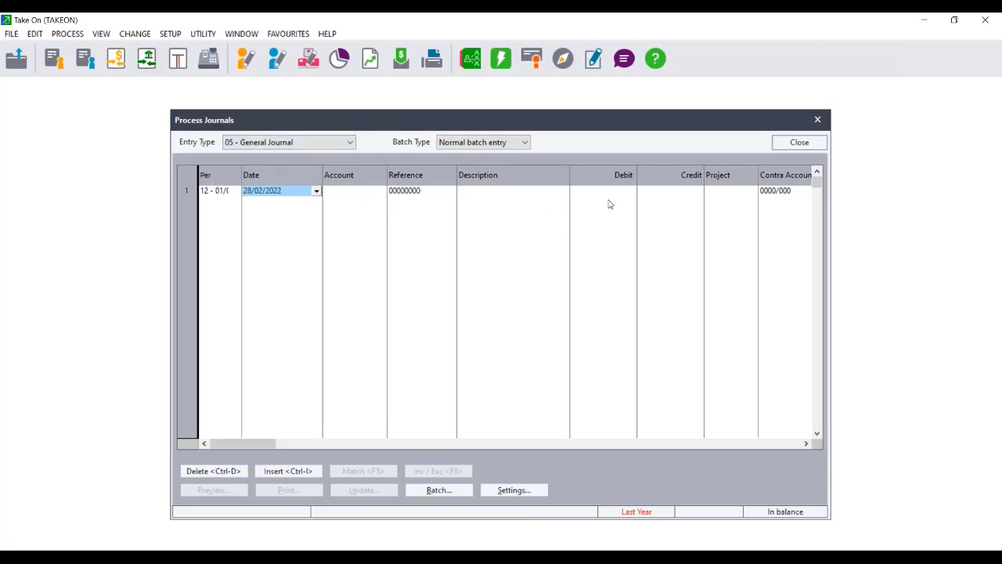
click(797, 144)
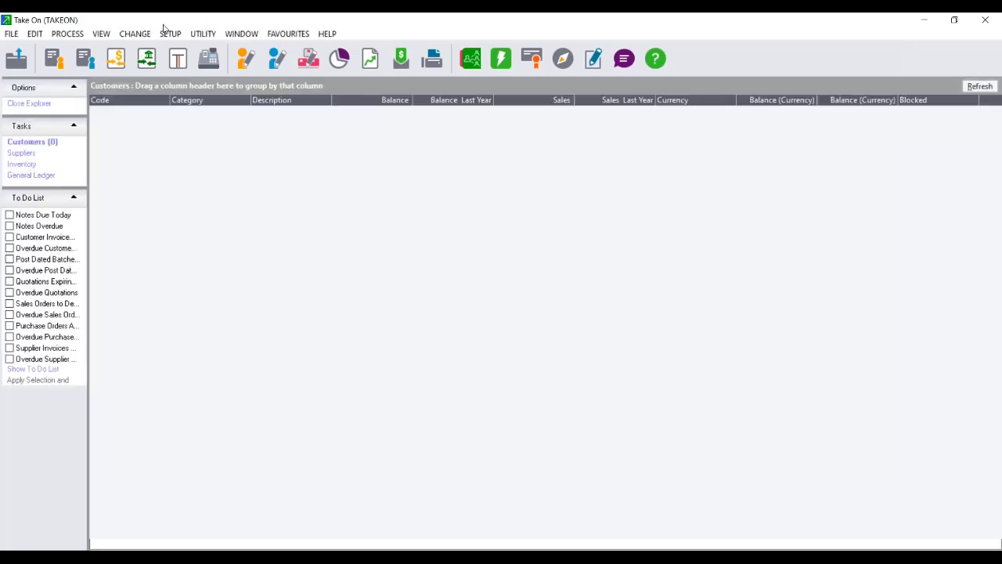
Open the Entry Types setup, entering the setup password.
click(166, 33)
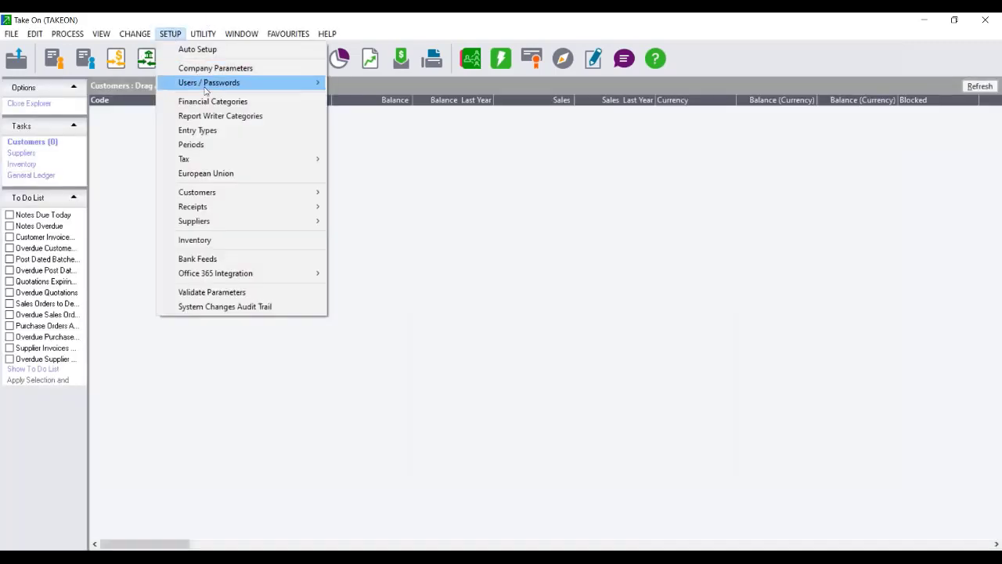
click(225, 130)
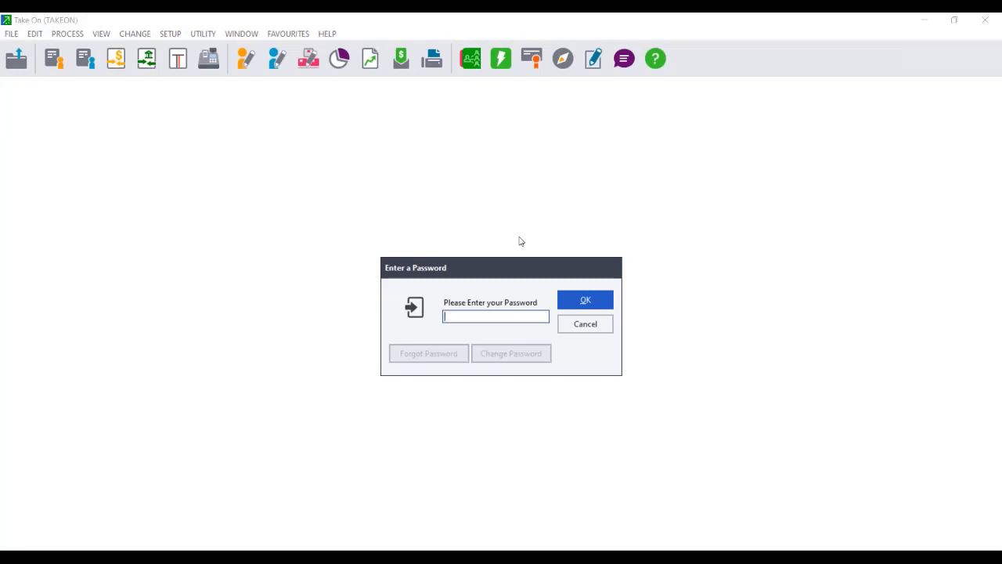
text(*)
key(Return)
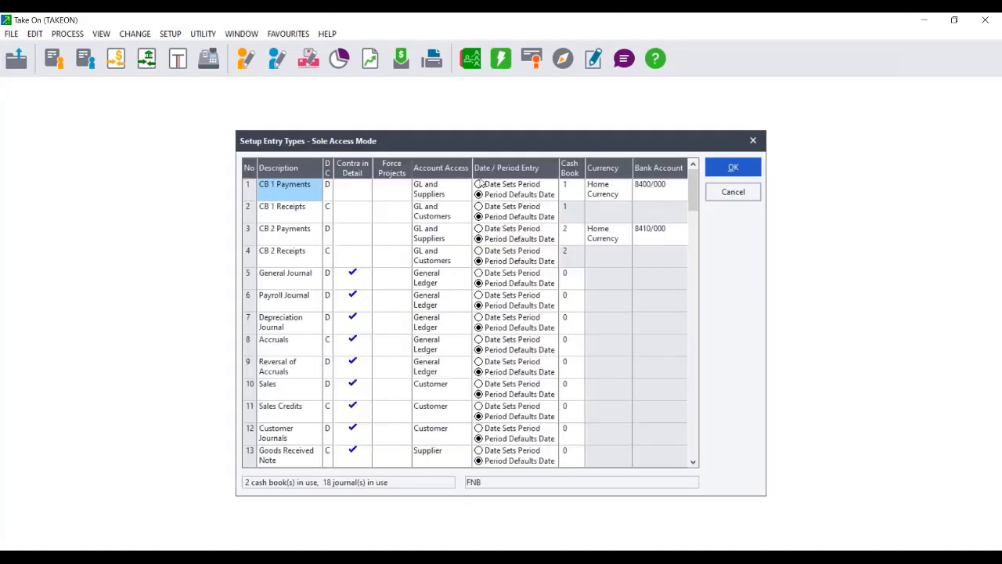
Set Date Sets Period for CB 1 Payments through Goods Received Note.
click(480, 184)
click(479, 210)
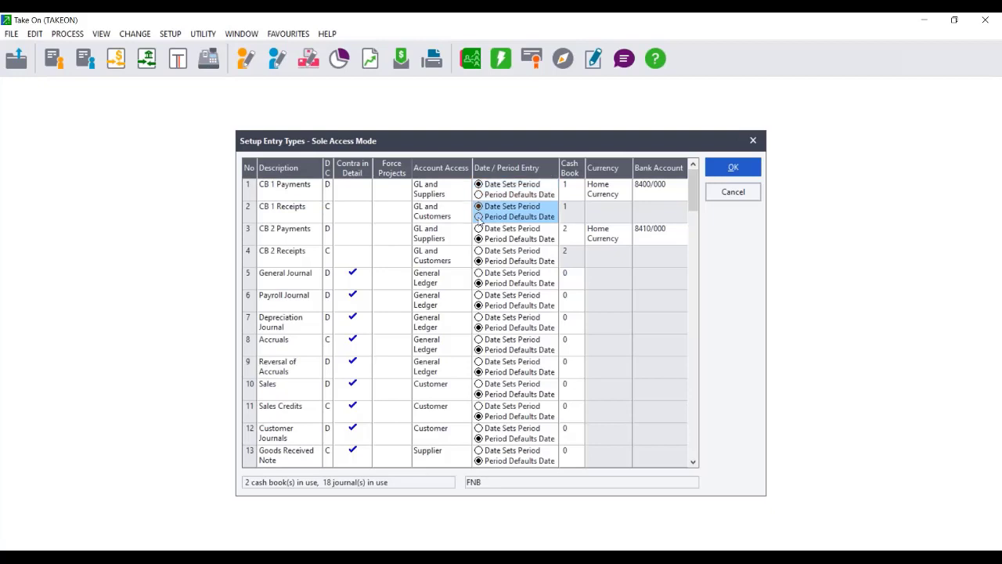
click(478, 229)
click(479, 251)
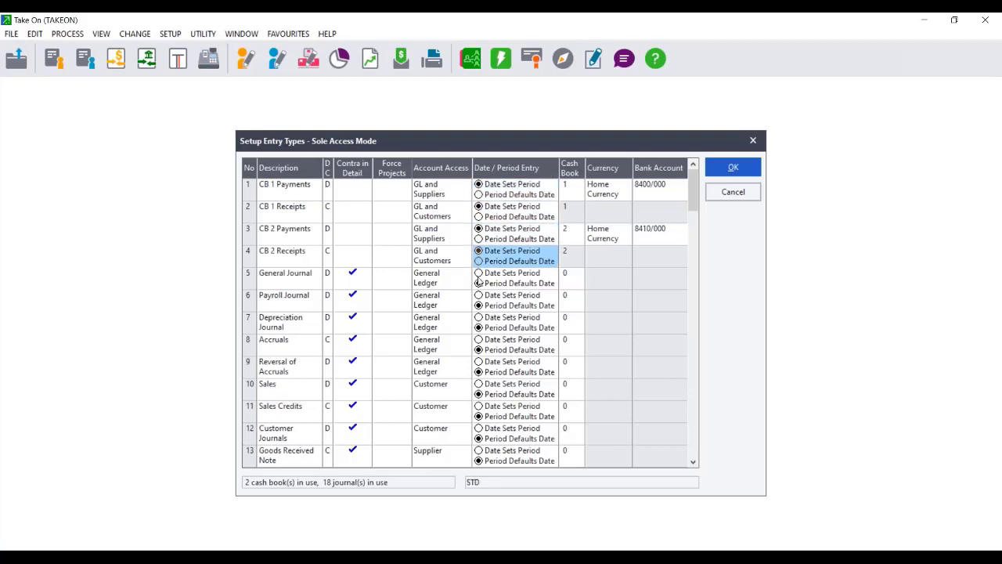
click(478, 273)
click(479, 295)
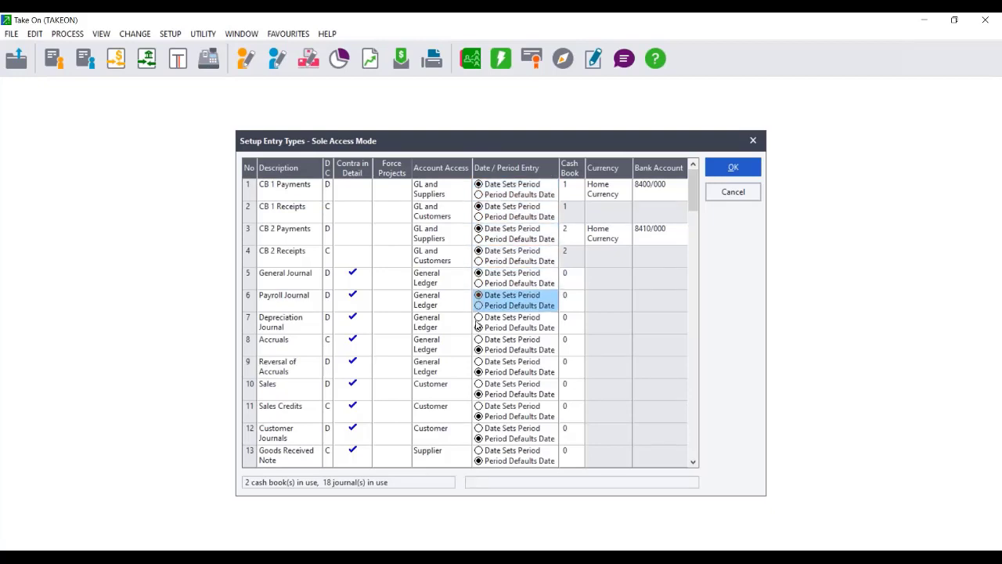
click(479, 317)
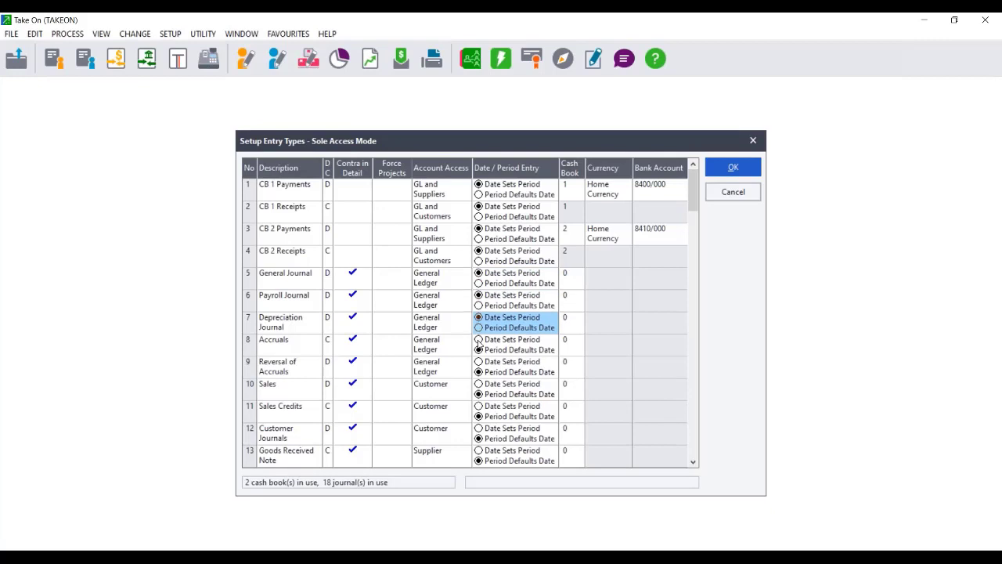
click(478, 340)
click(478, 362)
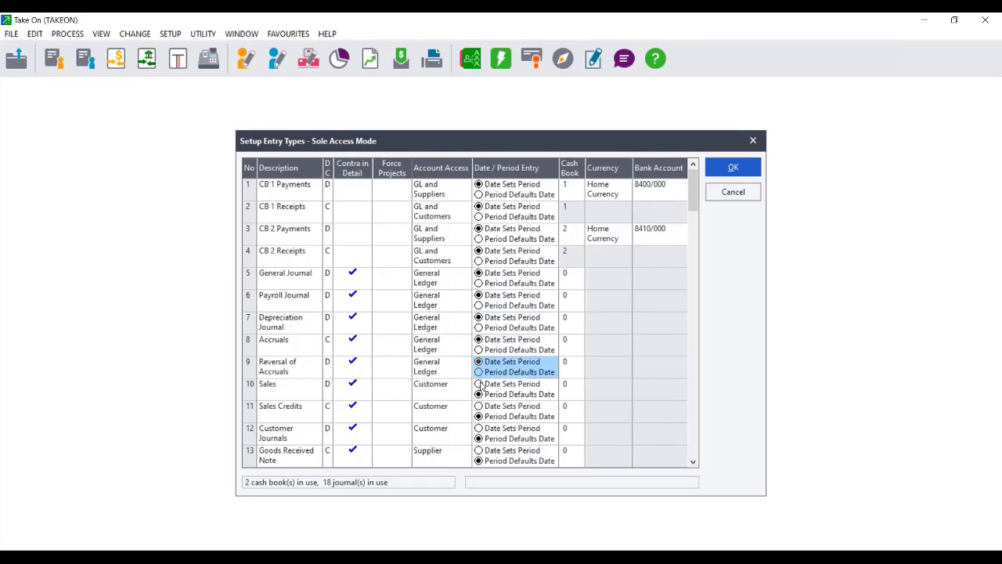
click(478, 384)
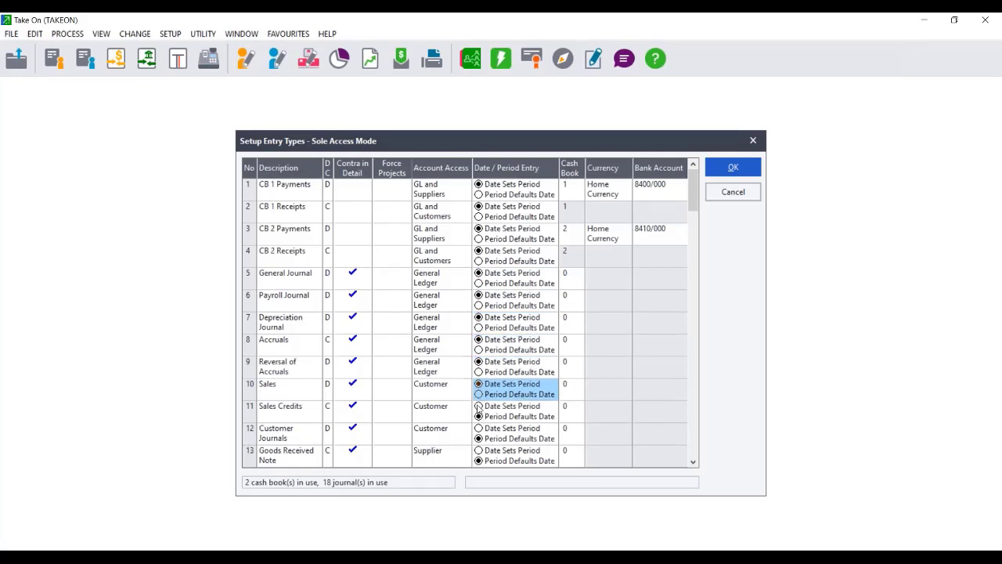
click(478, 406)
click(478, 429)
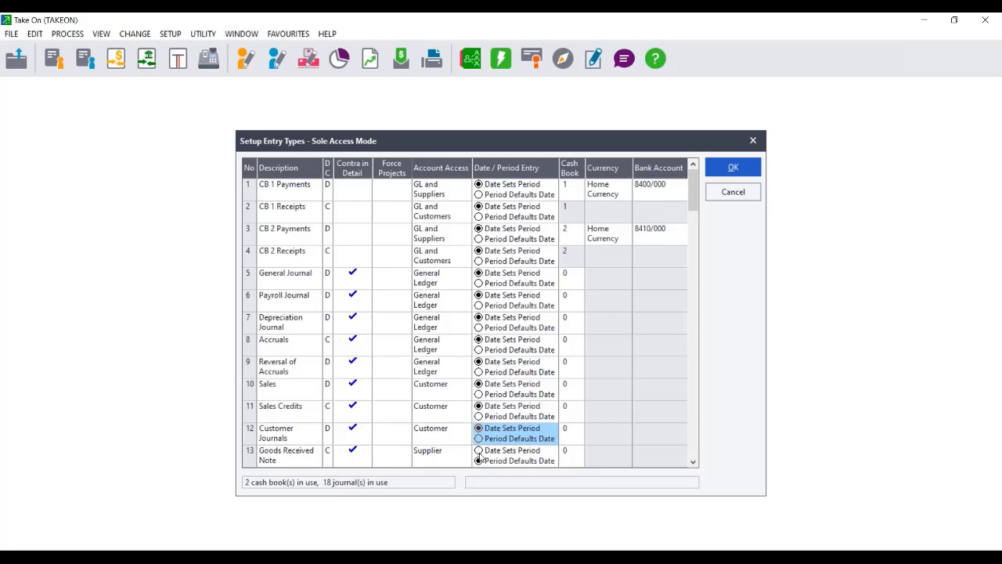
click(479, 450)
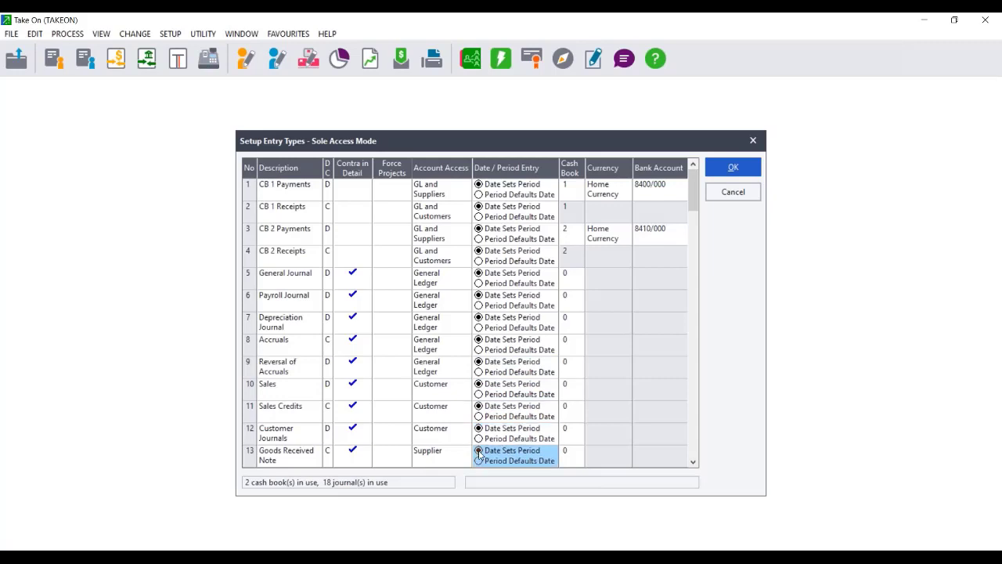
Set Date Sets Period for Purchases through Deposits Journal and save the entry types.
click(693, 462)
click(693, 462)
click(693, 462)
click(693, 462)
click(693, 462)
click(694, 462)
click(693, 462)
click(693, 462)
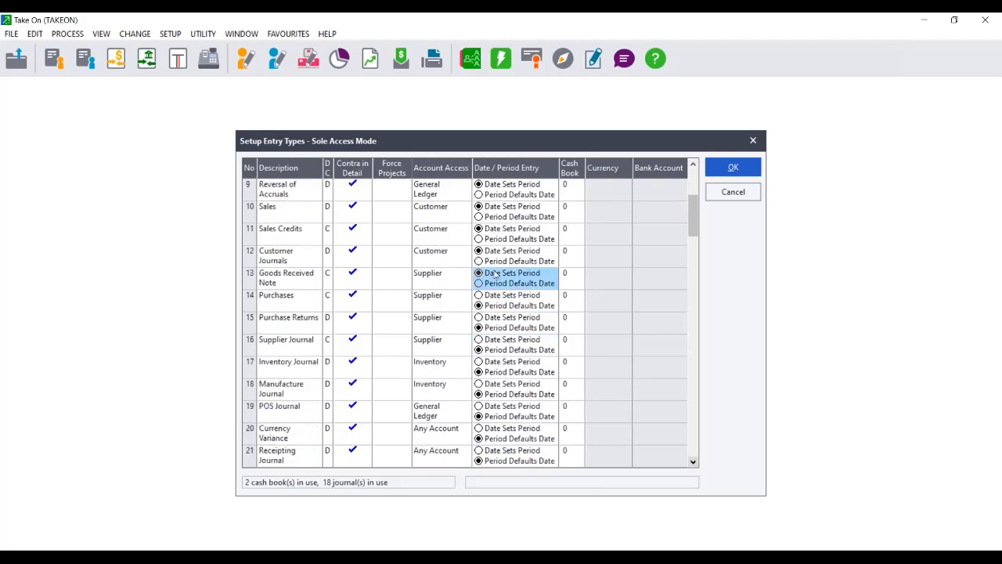
click(479, 295)
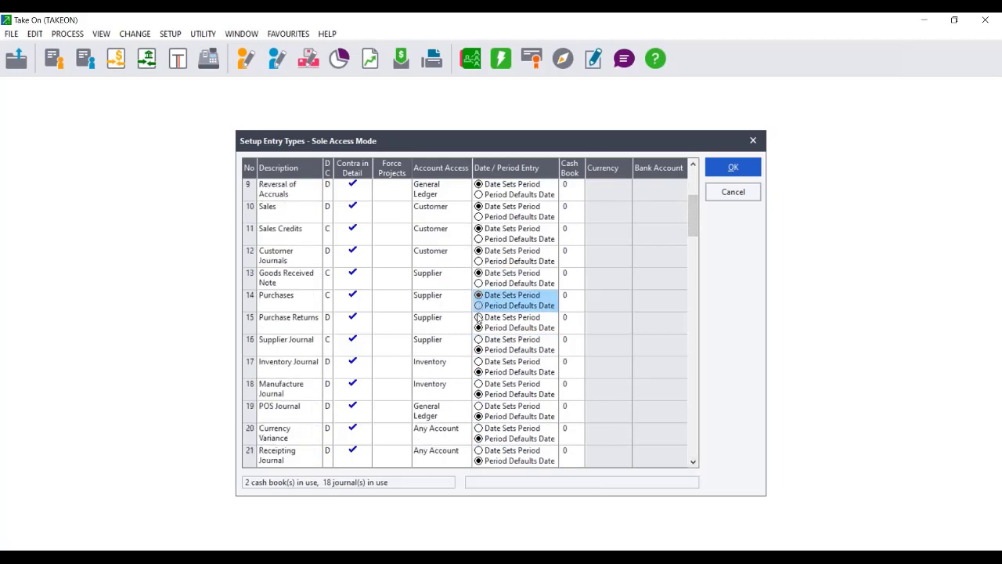
click(479, 317)
click(478, 339)
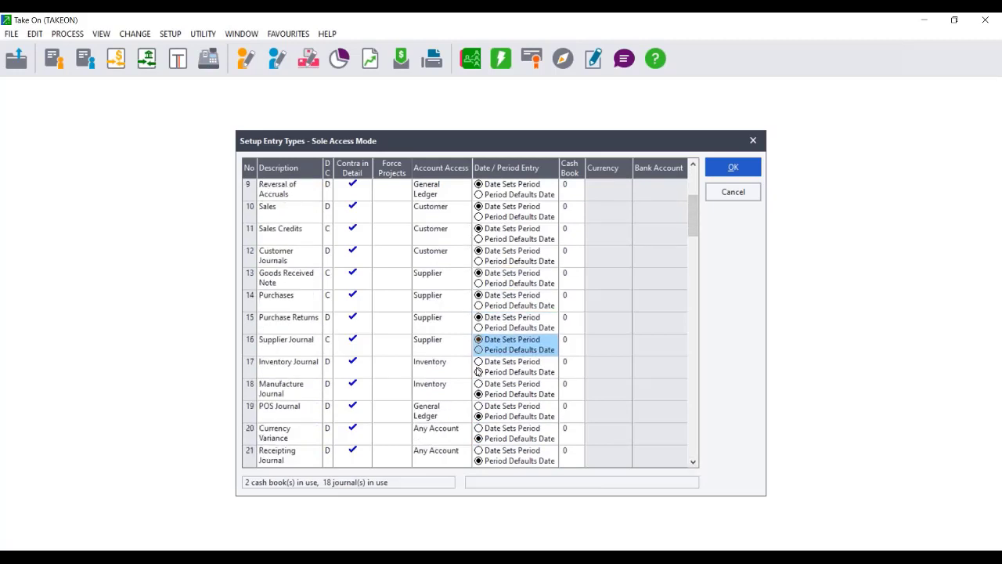
click(479, 362)
click(479, 384)
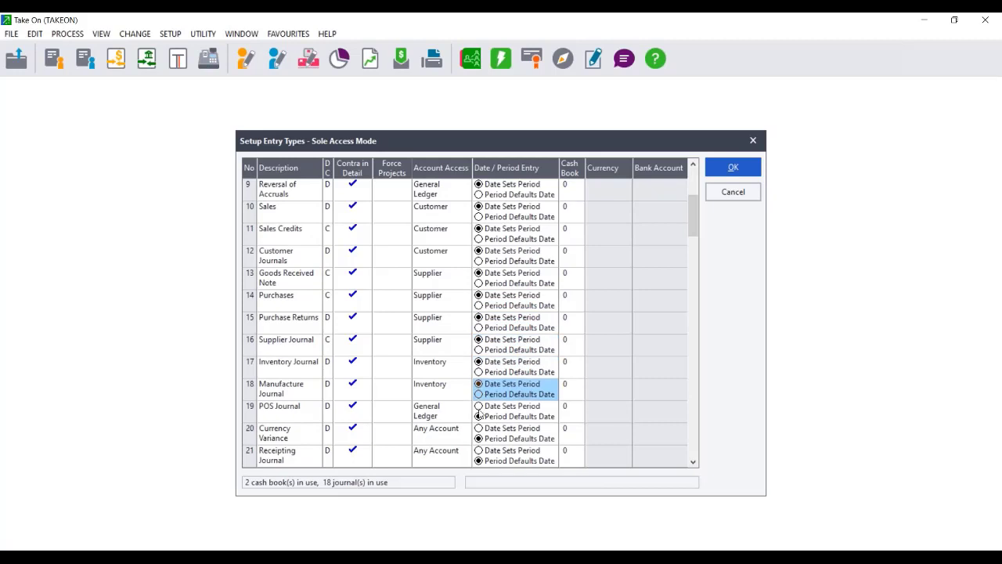
click(479, 405)
click(479, 428)
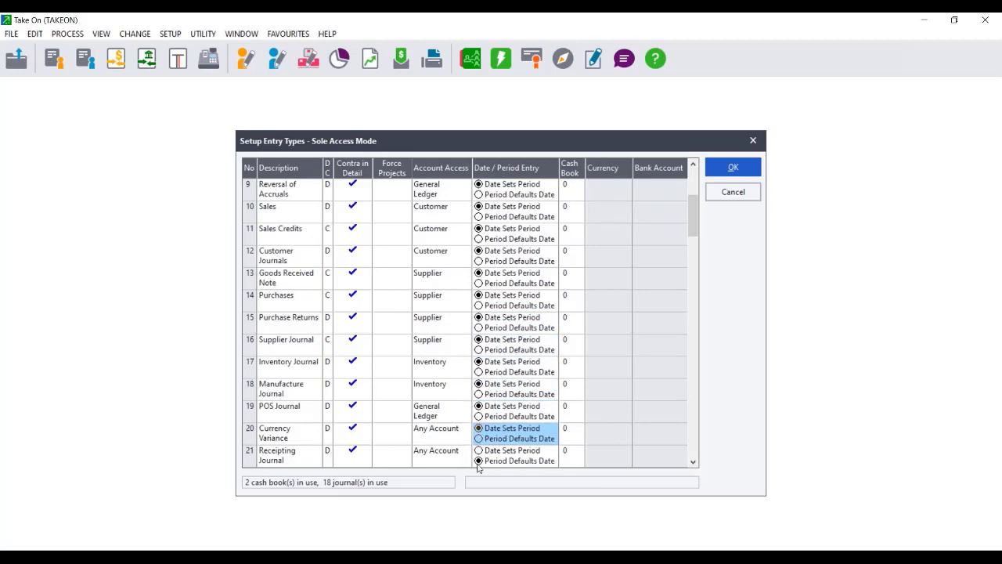
click(479, 450)
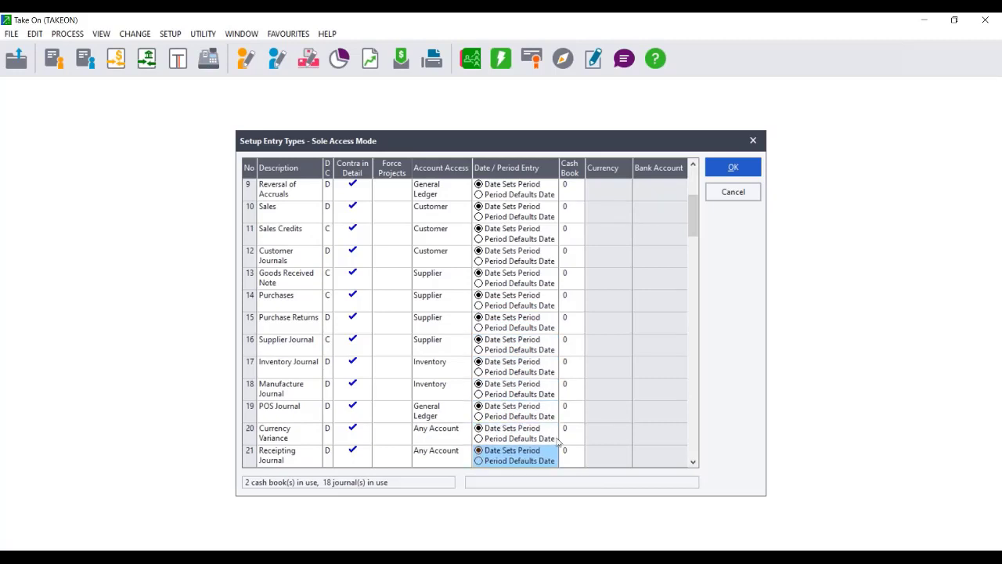
click(693, 463)
click(692, 462)
click(692, 463)
click(693, 463)
click(692, 463)
click(692, 463)
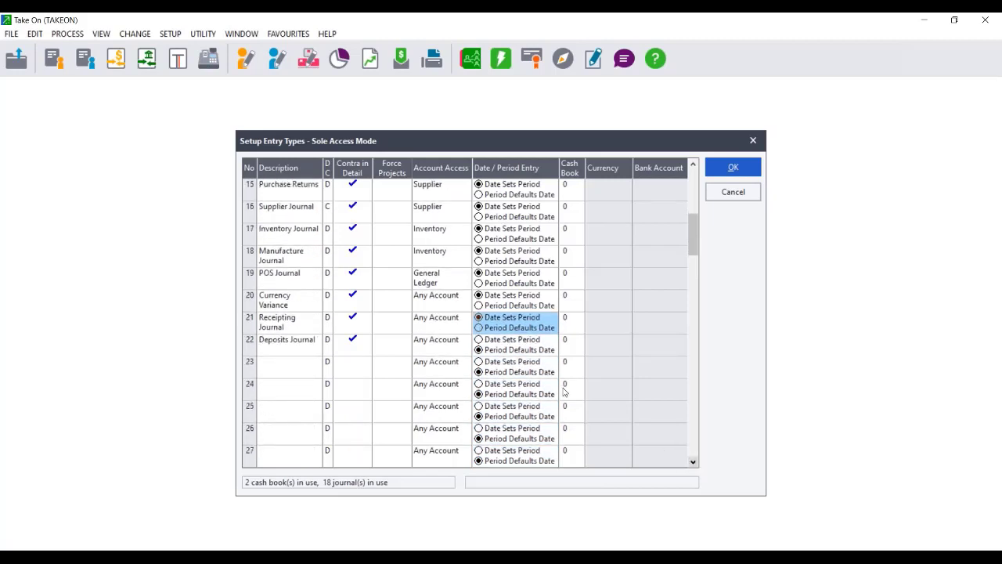
click(479, 340)
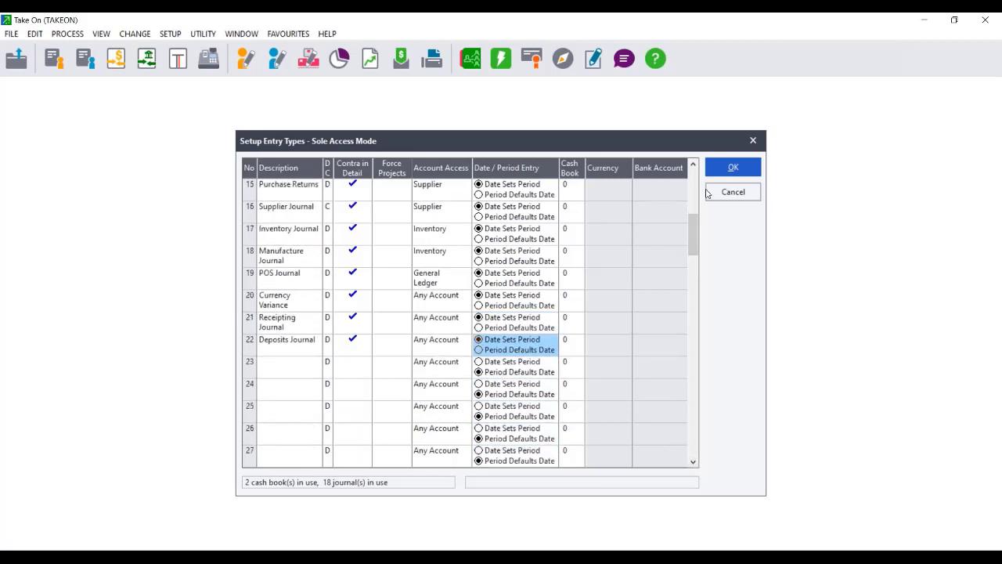
click(740, 174)
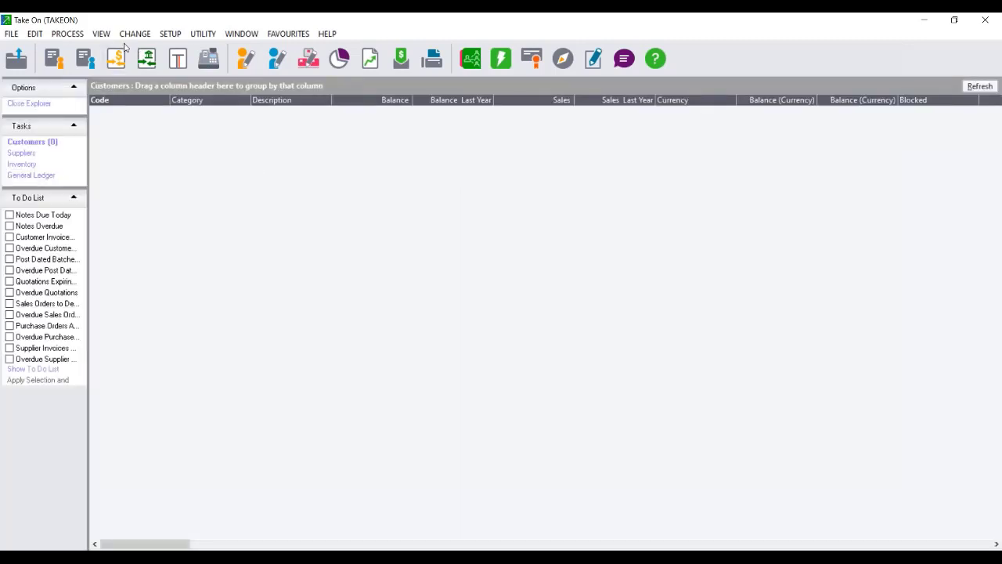
Start a 05 - General Journal batch dated 28/02/2022, which is rejected and reverts to 31/03/2022.
click(78, 35)
click(84, 50)
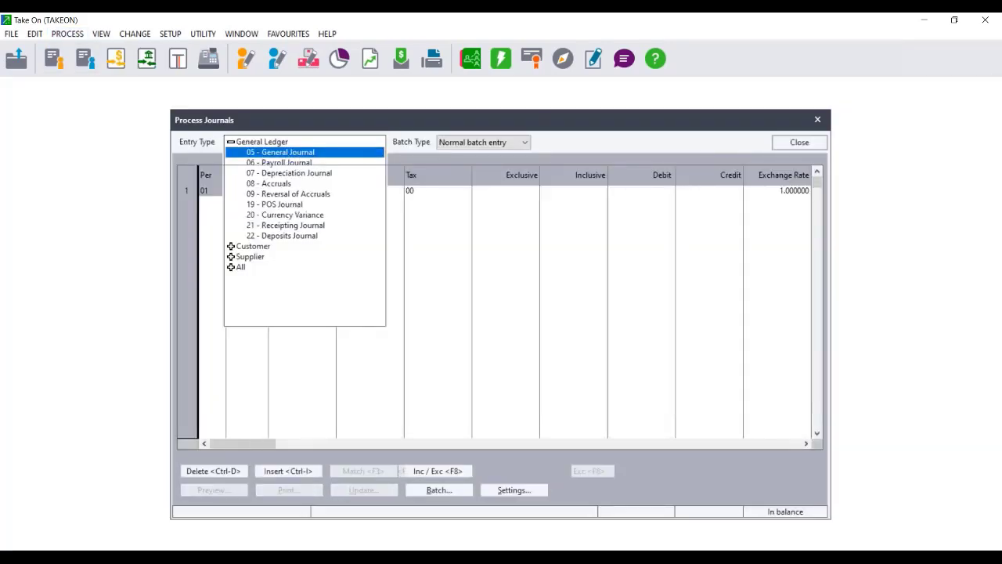
click(284, 153)
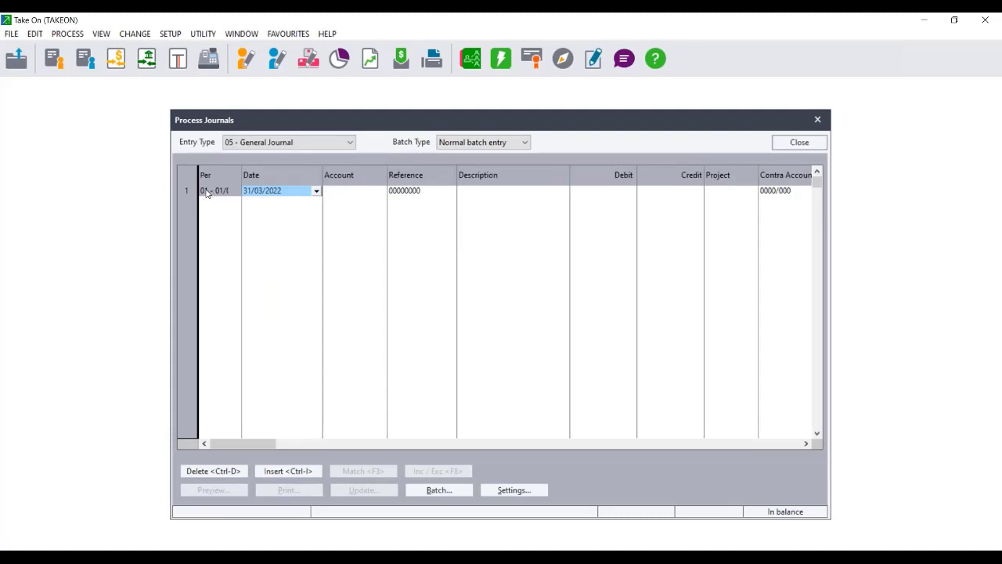
text(2)
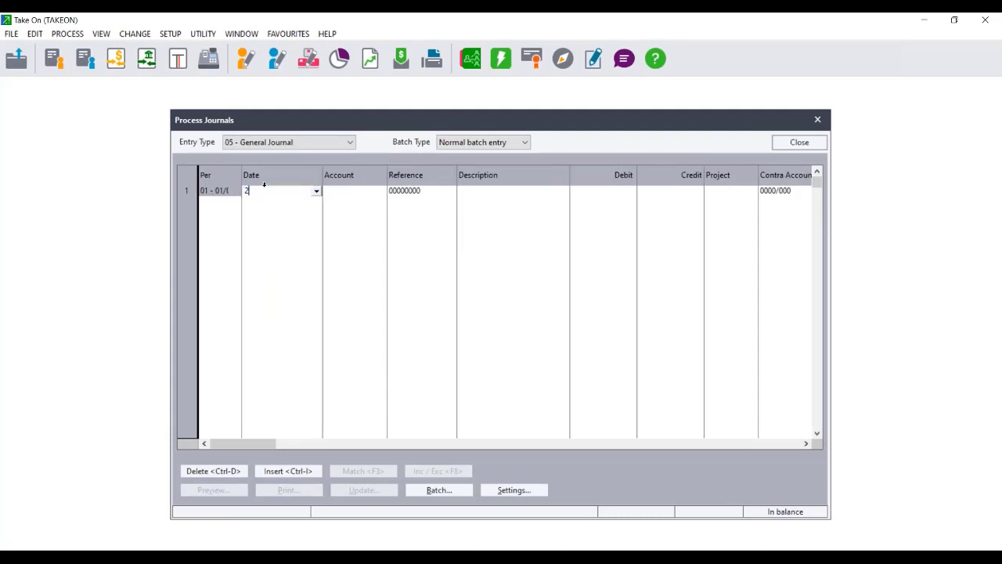
text(8/02/2022)
key(Return)
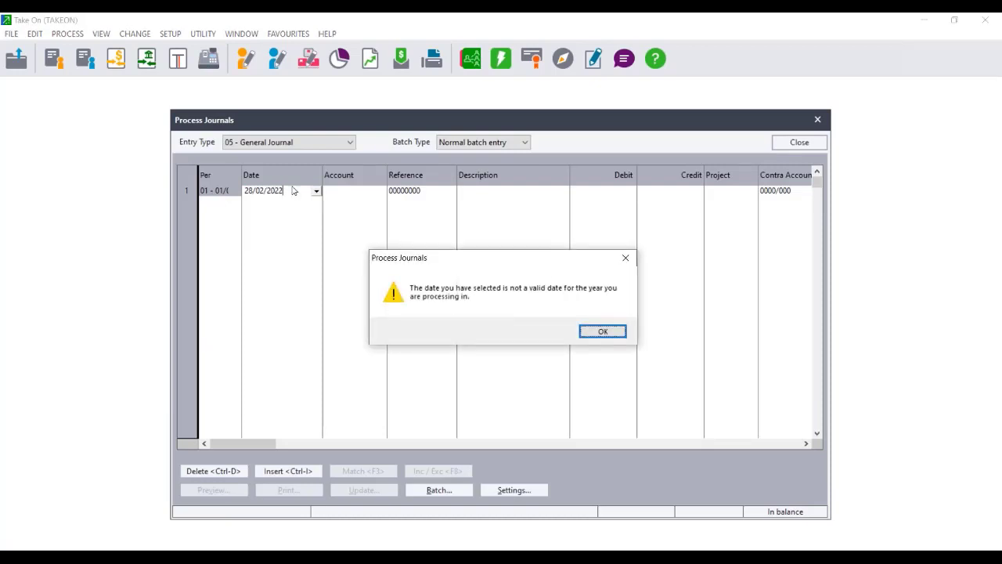
click(602, 331)
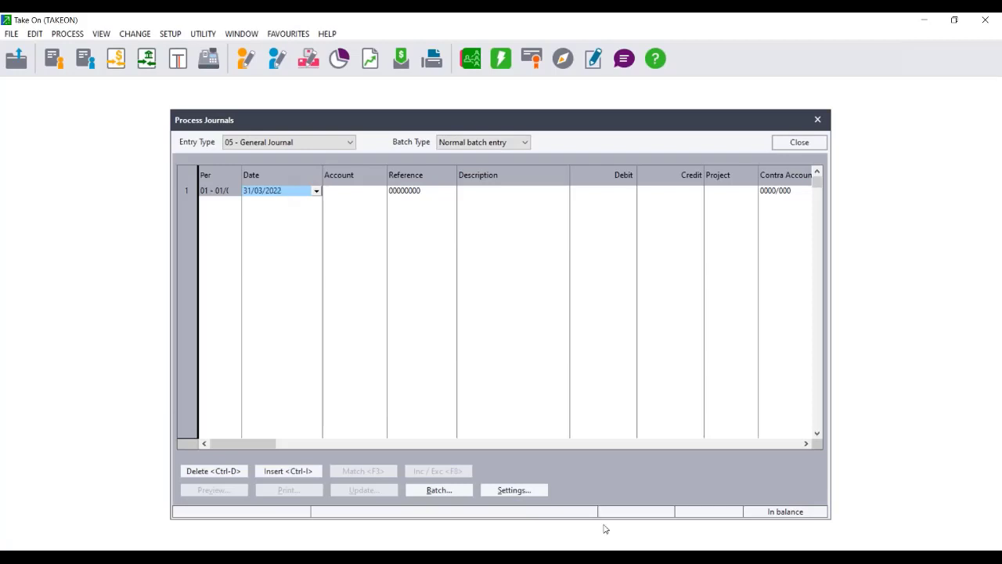
Untick This Year Transactions in the journal settings and date the first line 28/02/2022.
click(523, 491)
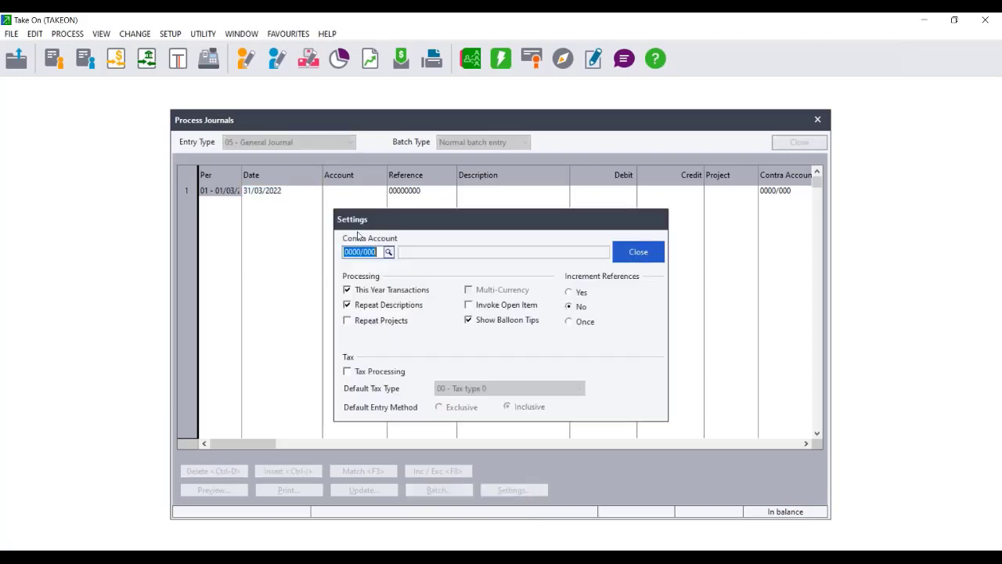
click(346, 290)
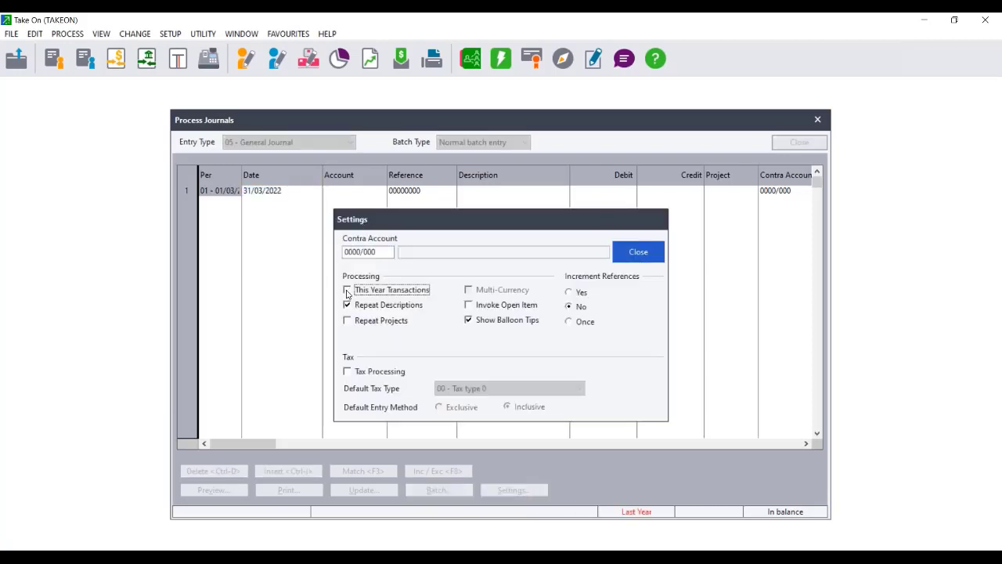
click(638, 251)
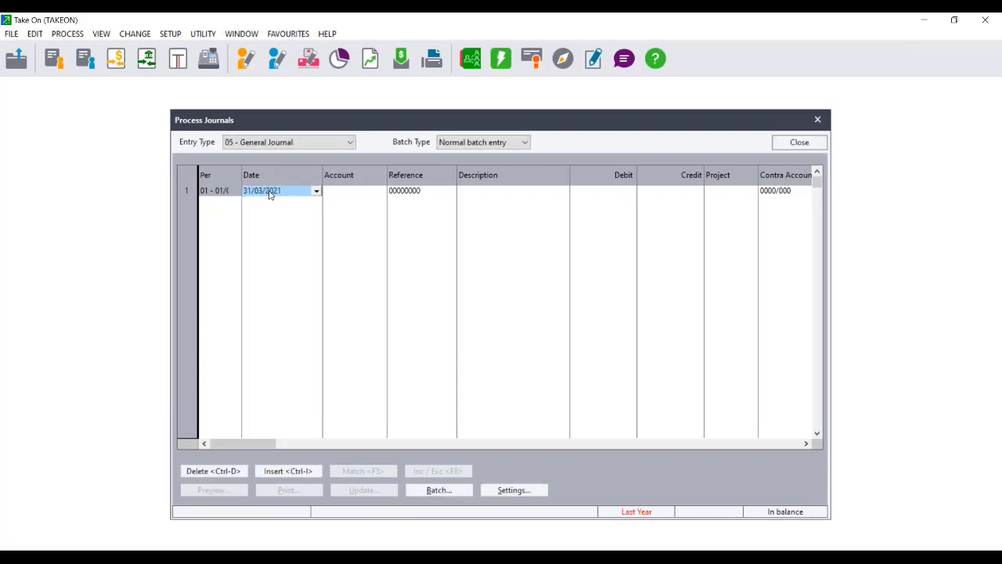
text(28/02/2022)
key(Tab)
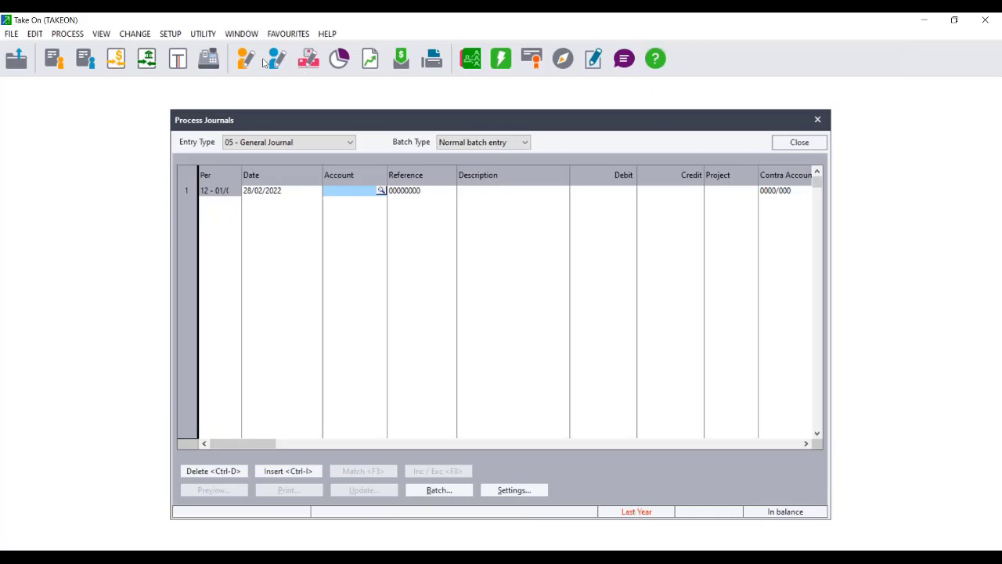
Place the Trial Balance PDF to the right of a narrowed General Journal window.
drag(425, 116, 255, 85)
drag(751, 27, 405, 32)
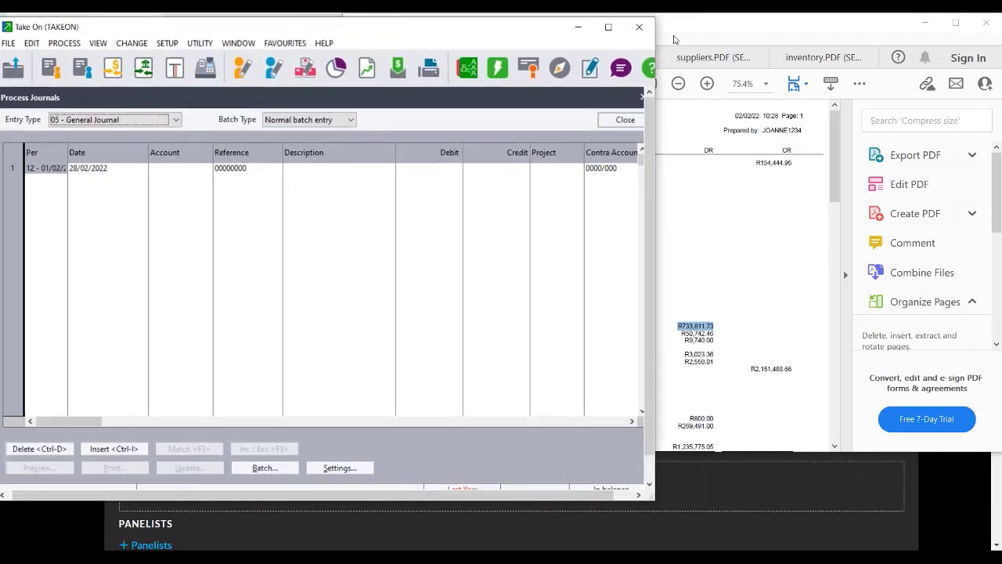
click(678, 40)
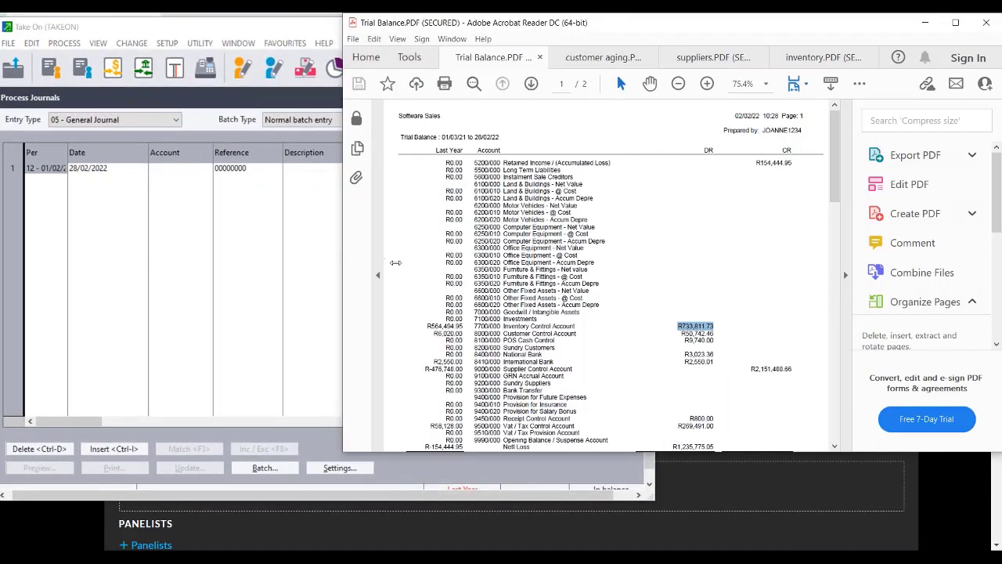
mouse_move(395, 262)
mouse_down()
mouse_move(542, 255)
mouse_move(395, 268)
mouse_up()
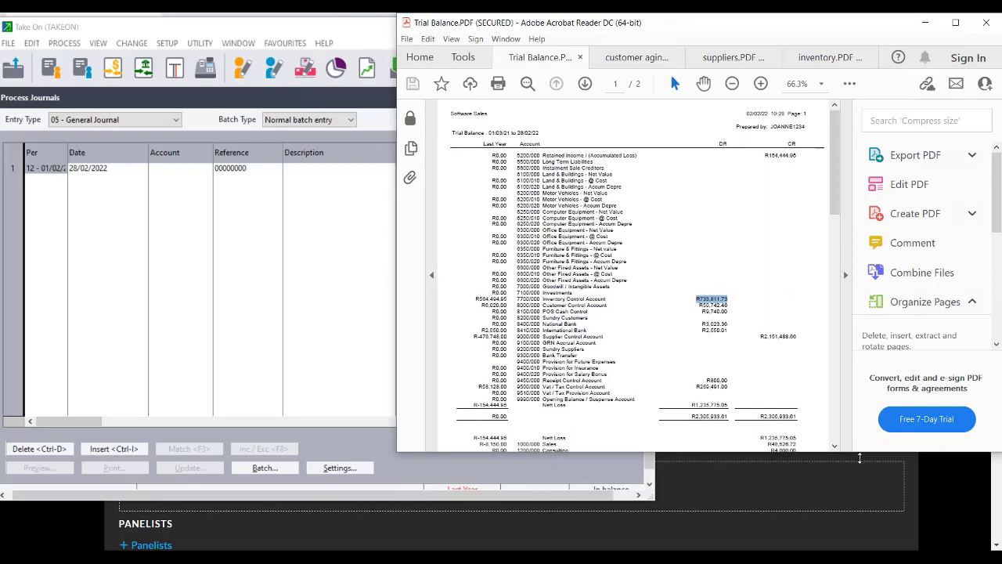
drag(860, 451, 863, 546)
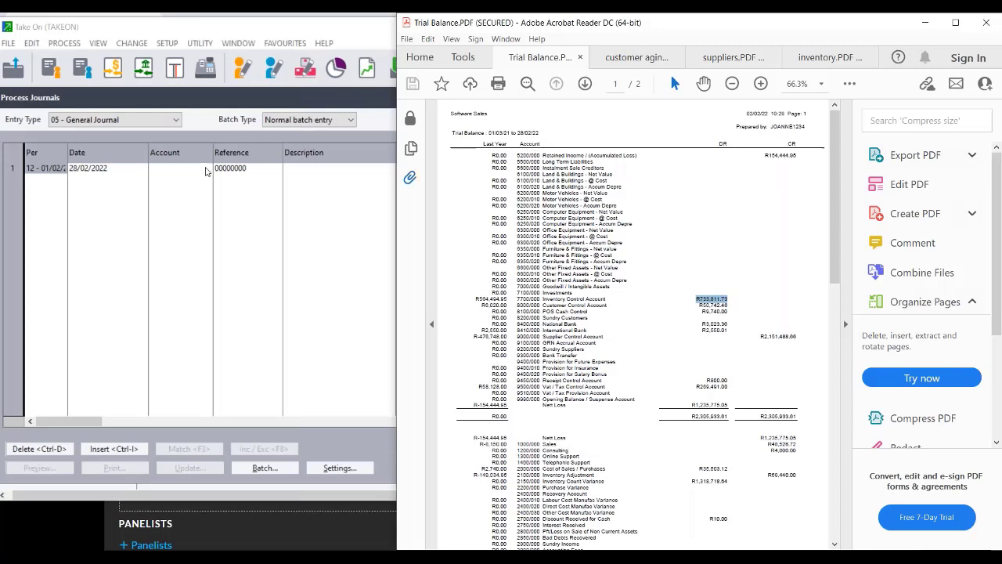
click(199, 168)
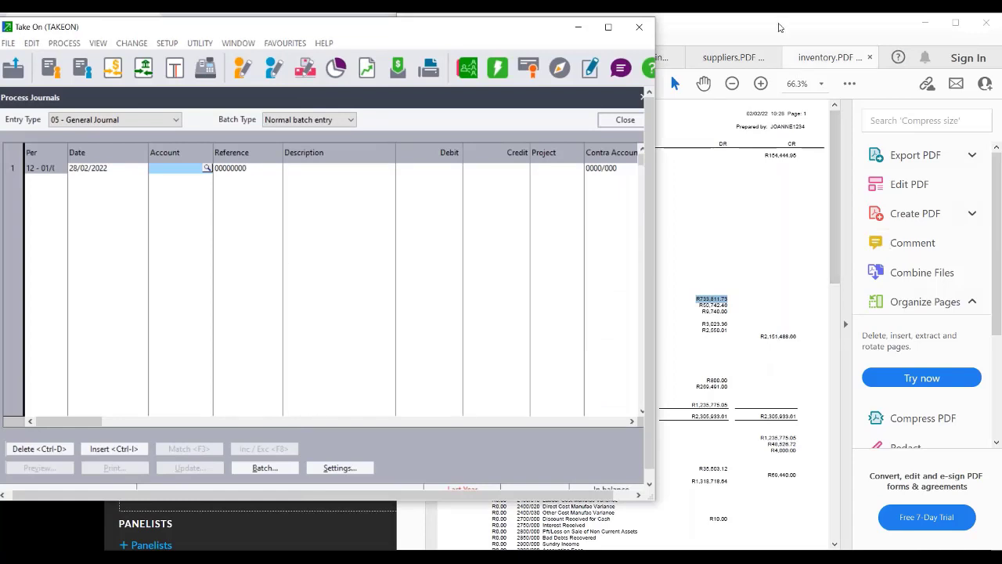
click(843, 319)
drag(782, 33, 908, 32)
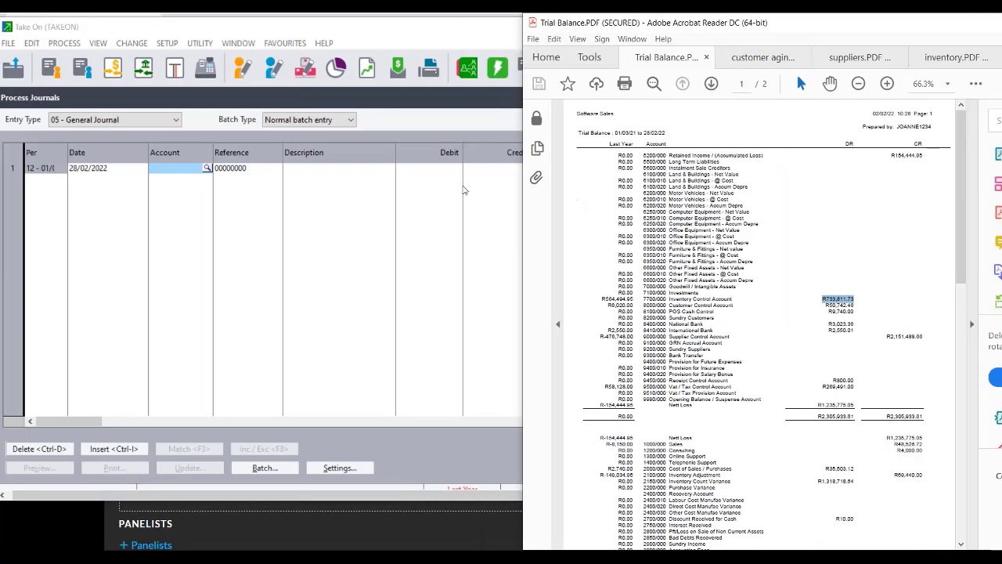
click(172, 170)
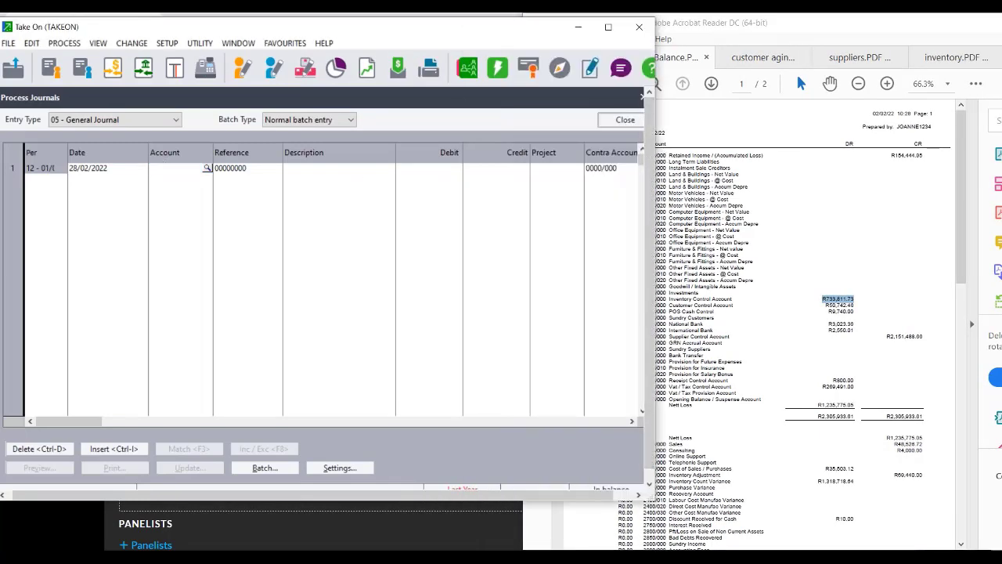
drag(665, 157, 632, 163)
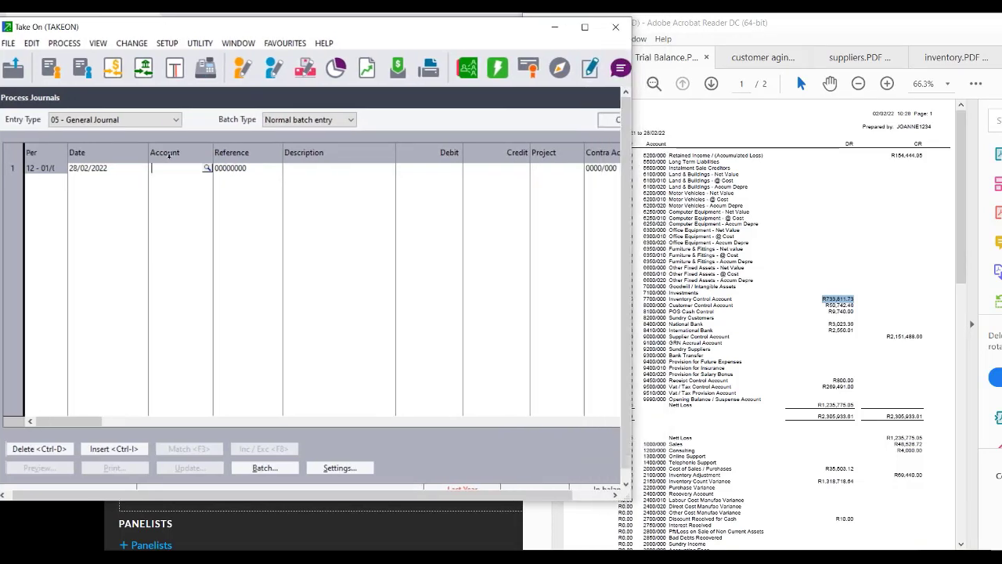
Start line 1 with account 5200/000 and reference TO22001.
text(5200/000)
key(Tab)
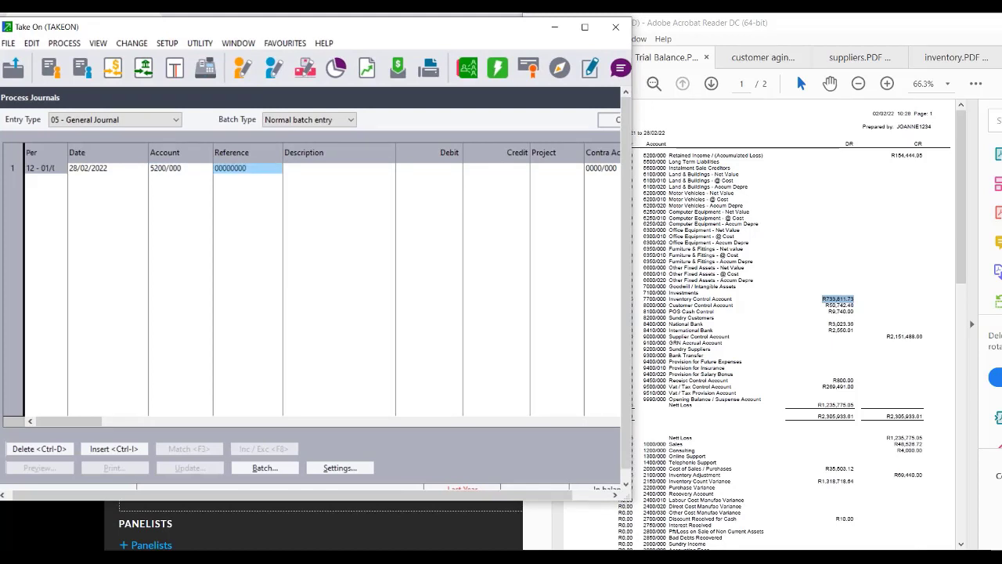
text(TO)
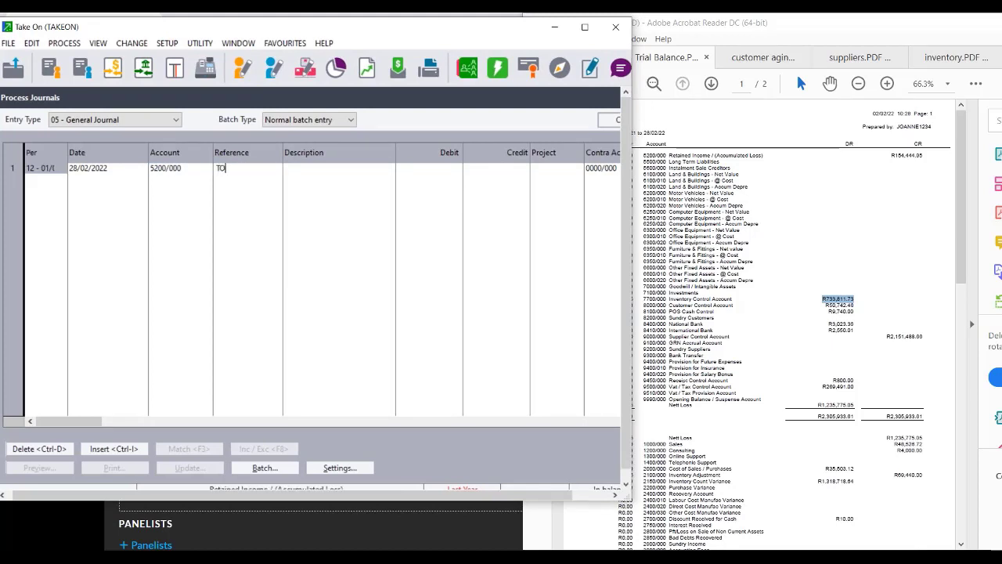
text(22001)
key(Tab)
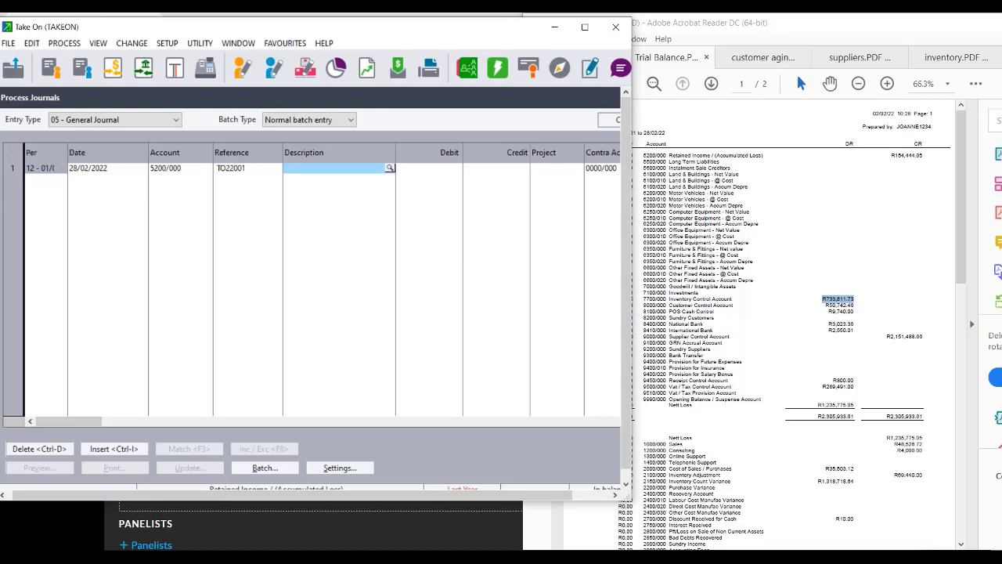
Set Increment References so references increase on every journal line.
click(345, 470)
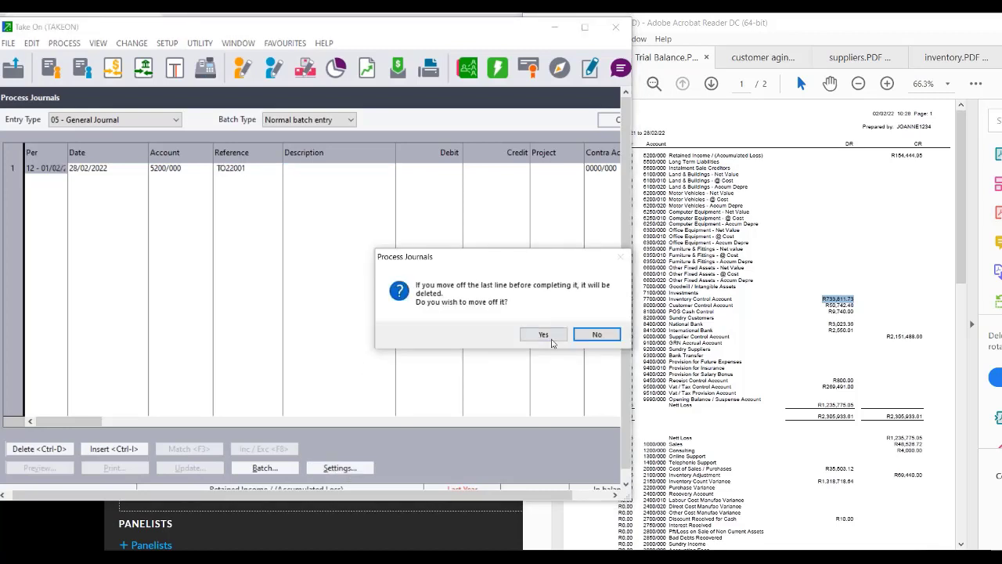
click(548, 337)
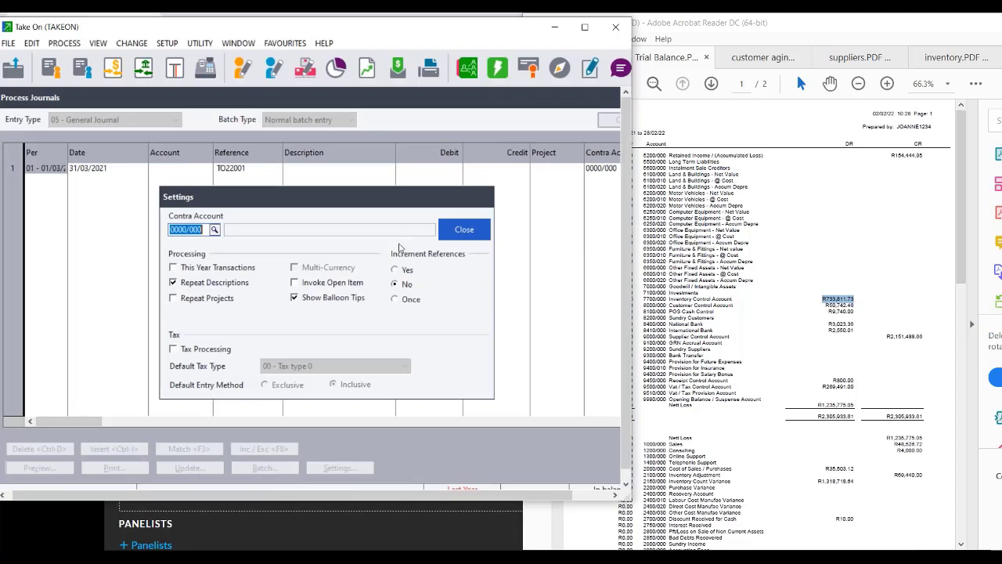
click(395, 298)
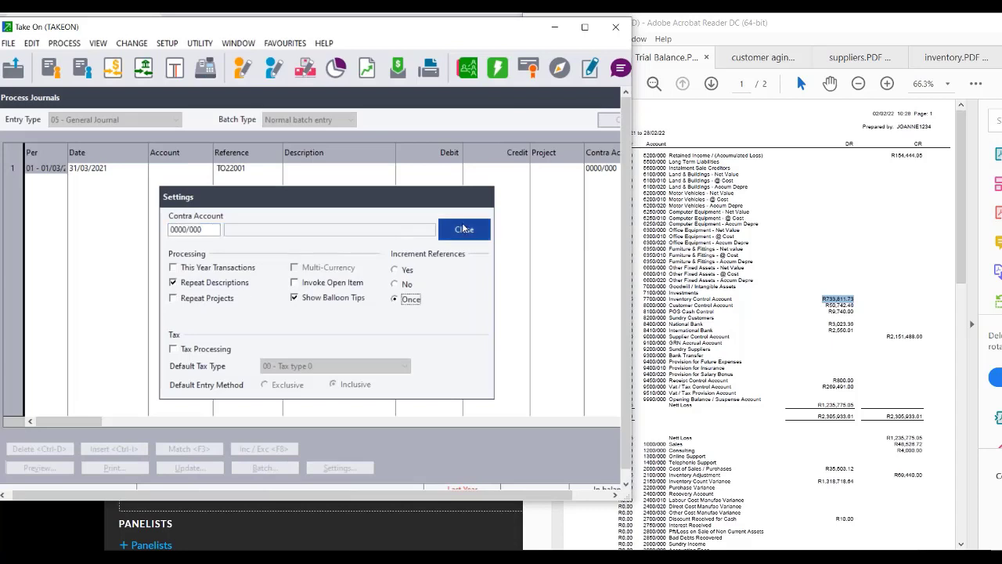
click(395, 270)
click(479, 233)
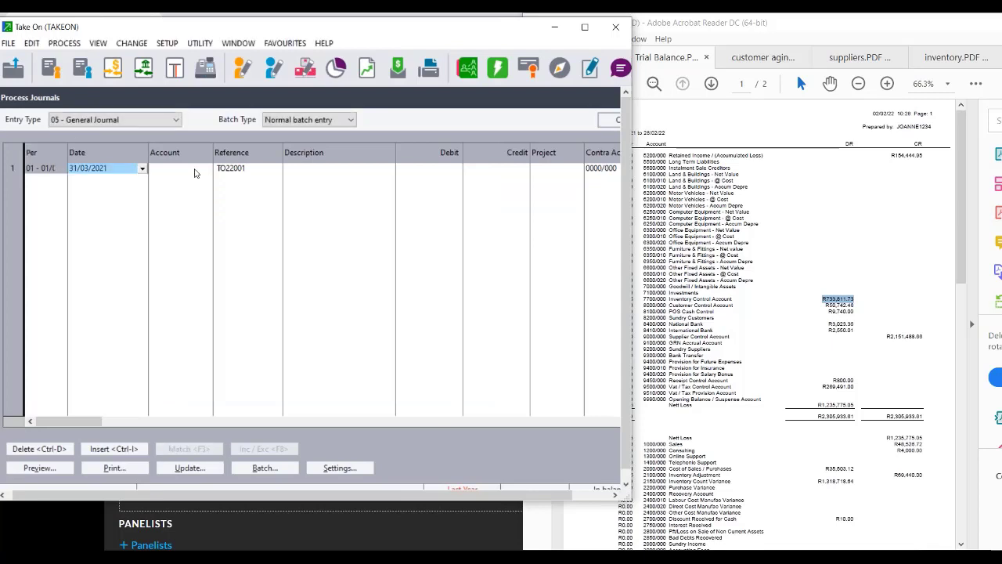
Enter line 1: account 5200/000, 'Take On Balances', credit 154,444.95.
click(194, 172)
text(52)
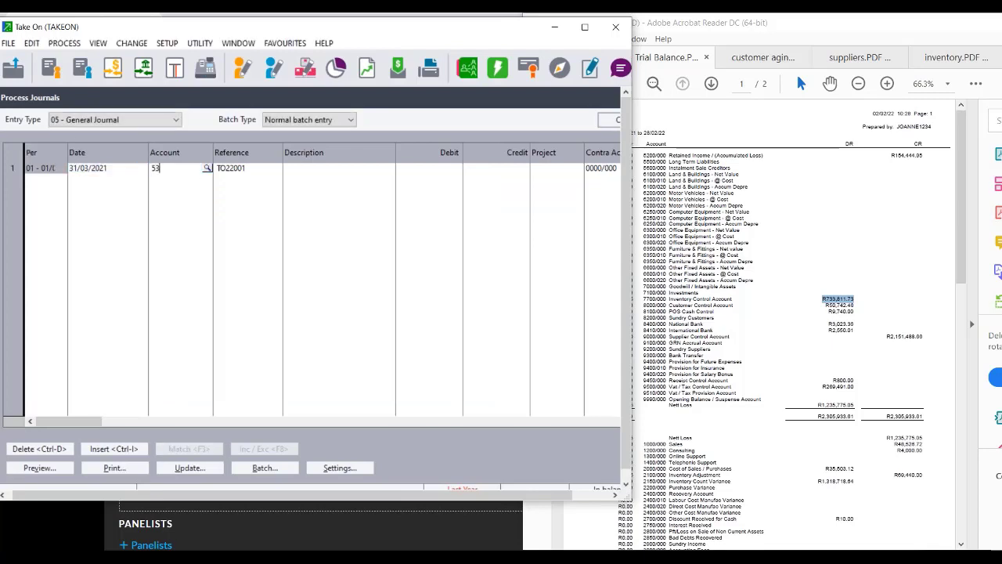
text(00/000)
key(Tab)
key(Tab)
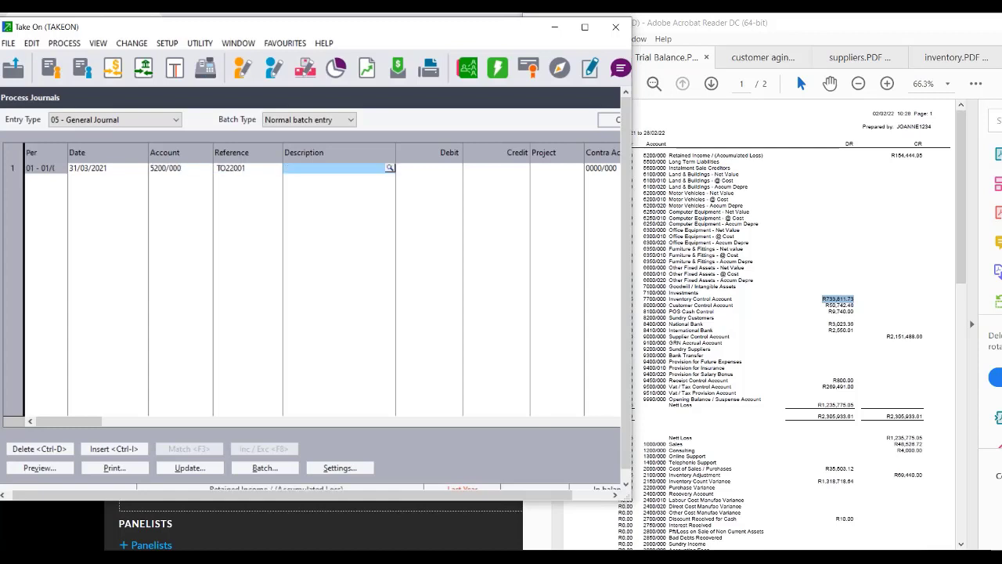
text(Take )
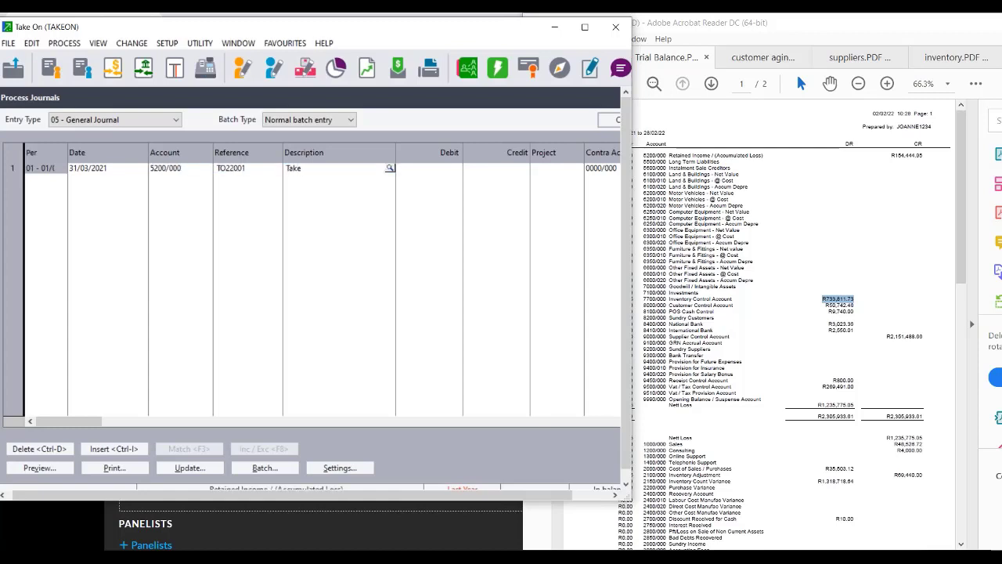
text(On Balances)
key(Tab)
key(Tab)
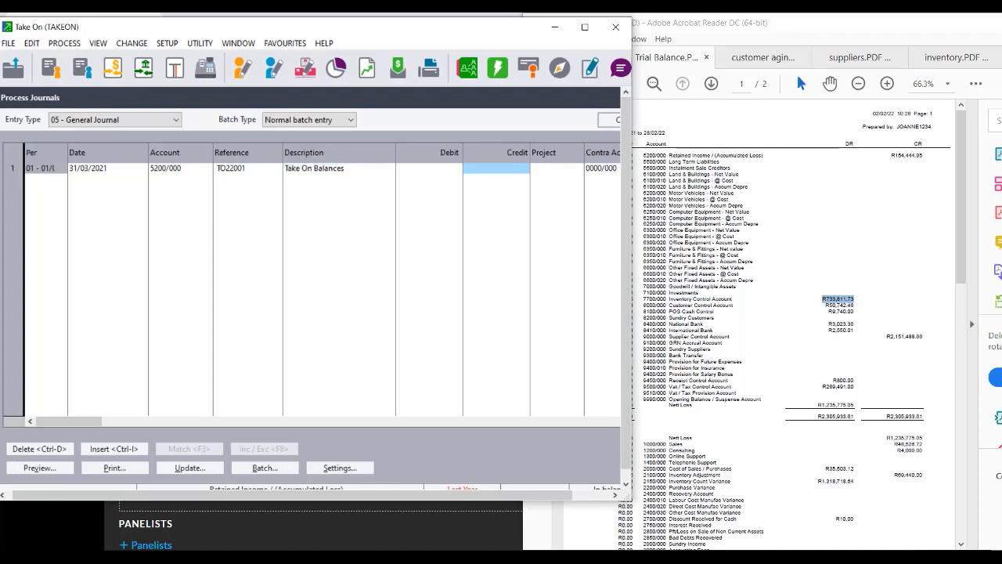
text(1)
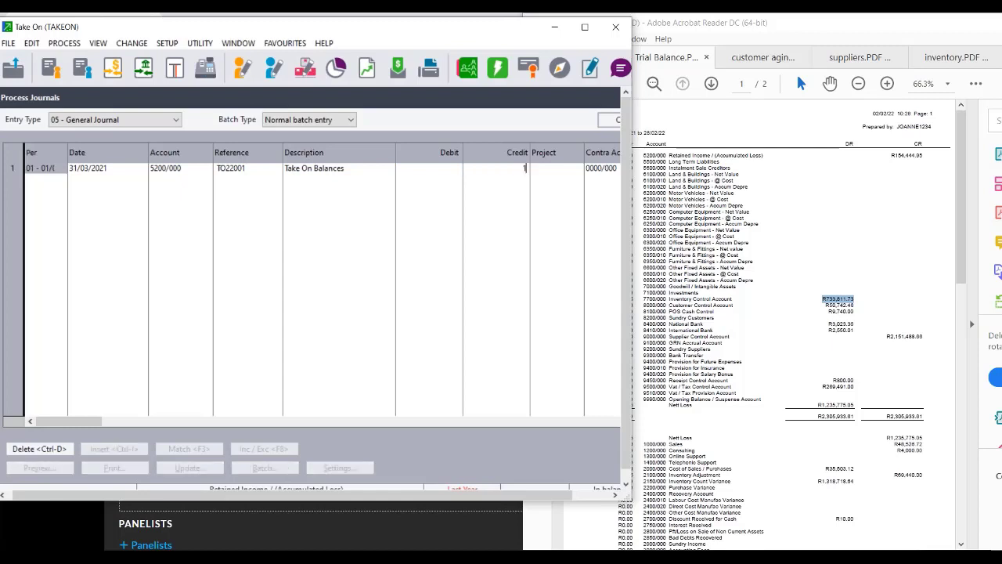
text(54444.95)
key(Return)
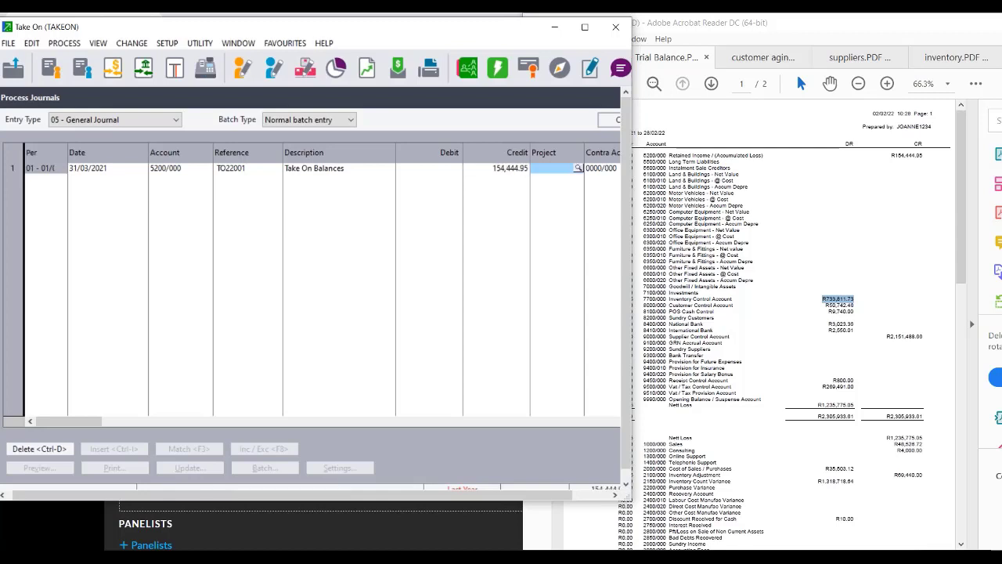
key(Return)
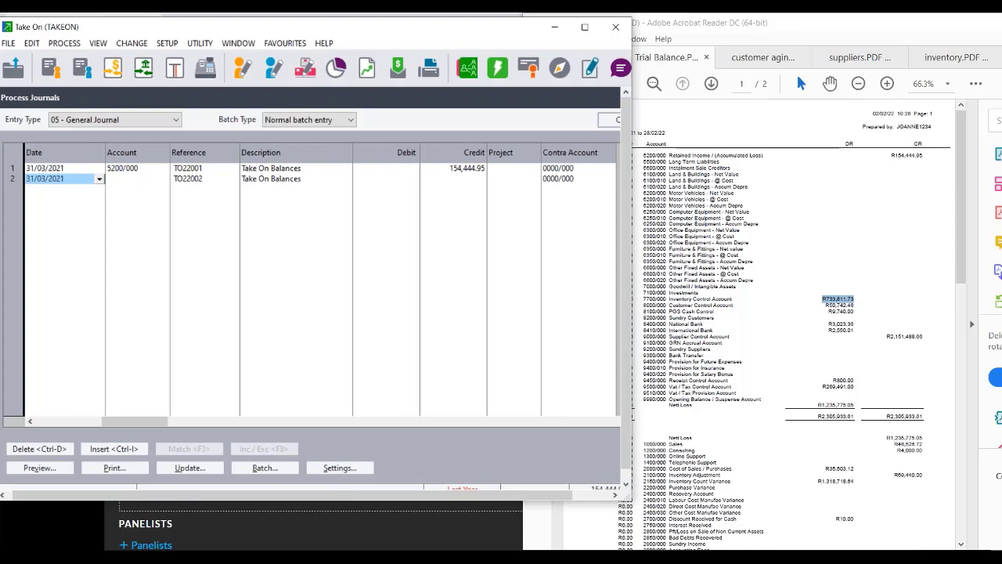
key(Return)
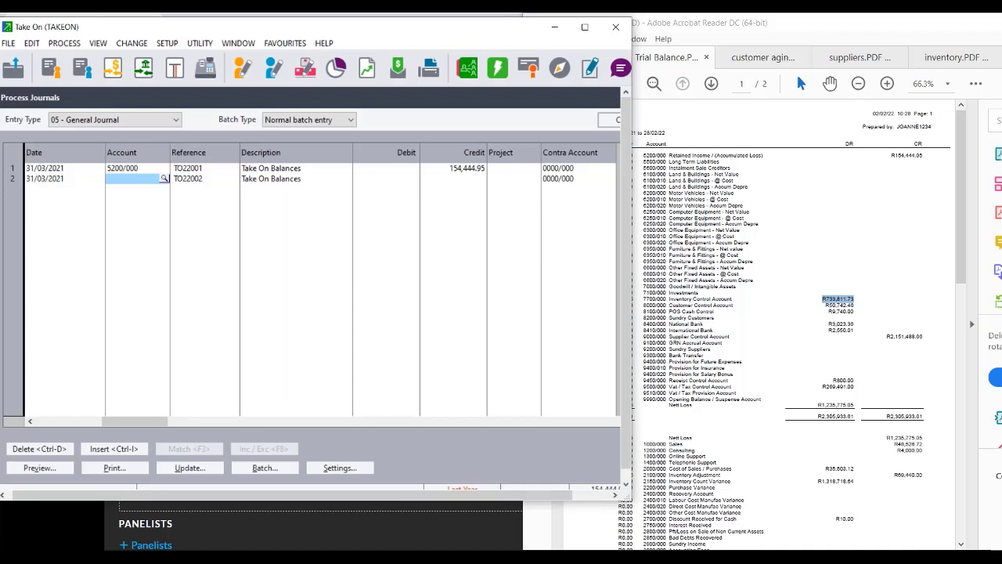
Look up 9990/002 Inventory suspense for line 2 and debit it 733,811.73.
click(164, 178)
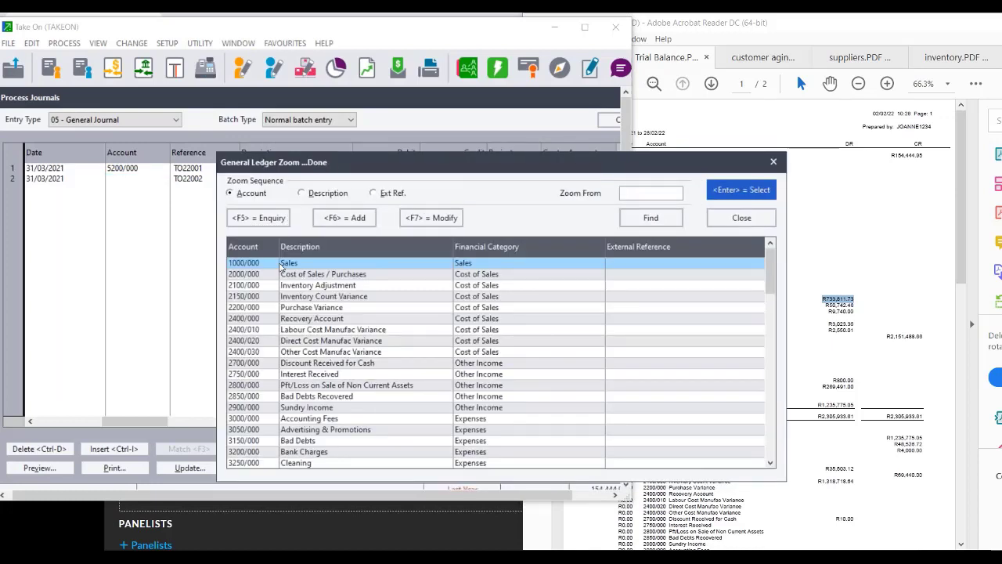
text(9990)
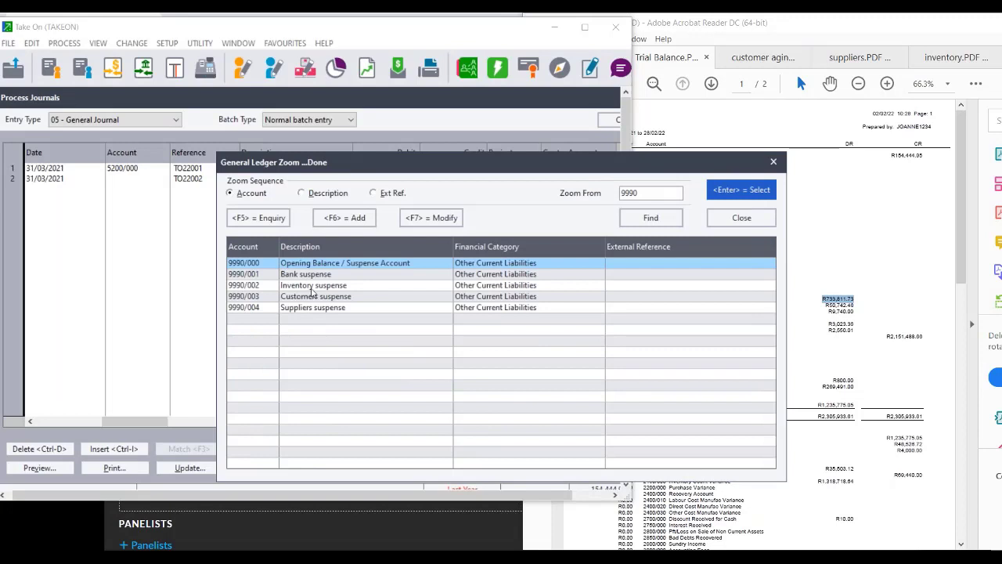
click(311, 289)
key(Return)
key(Return)
key(Return)
key(Return)
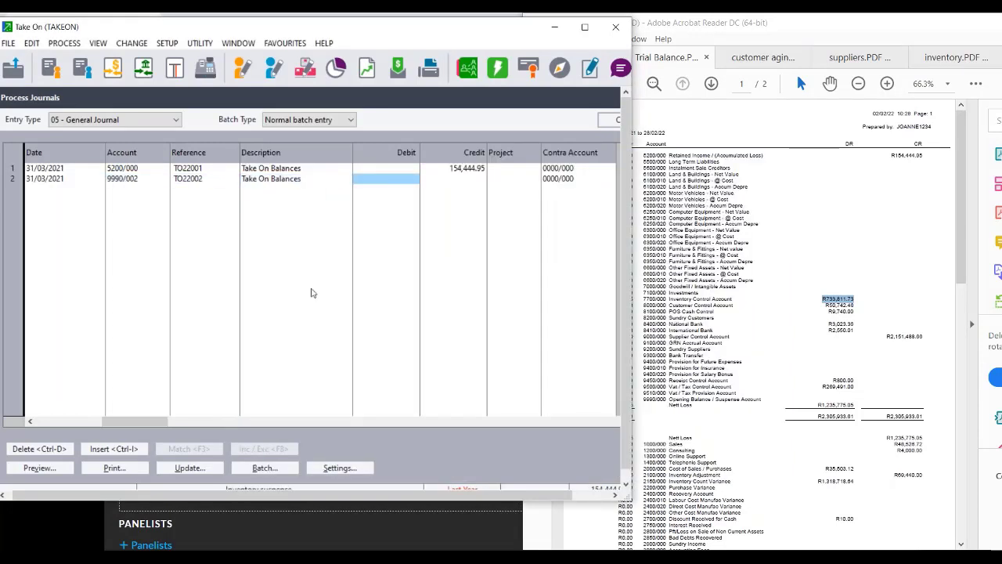
text(7)
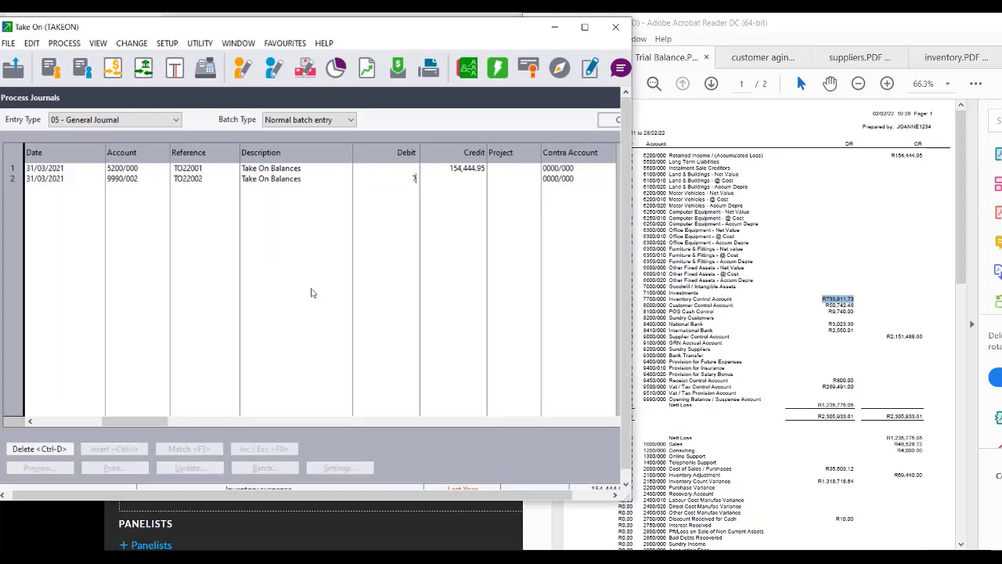
text(33,811.73)
key(Tab)
key(Tab)
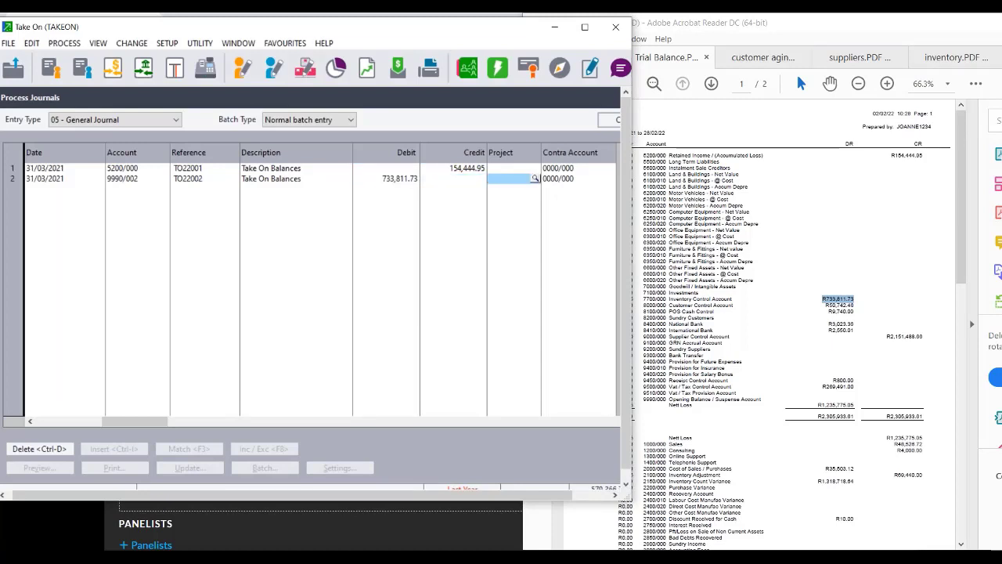
key(Tab)
key(Tab)
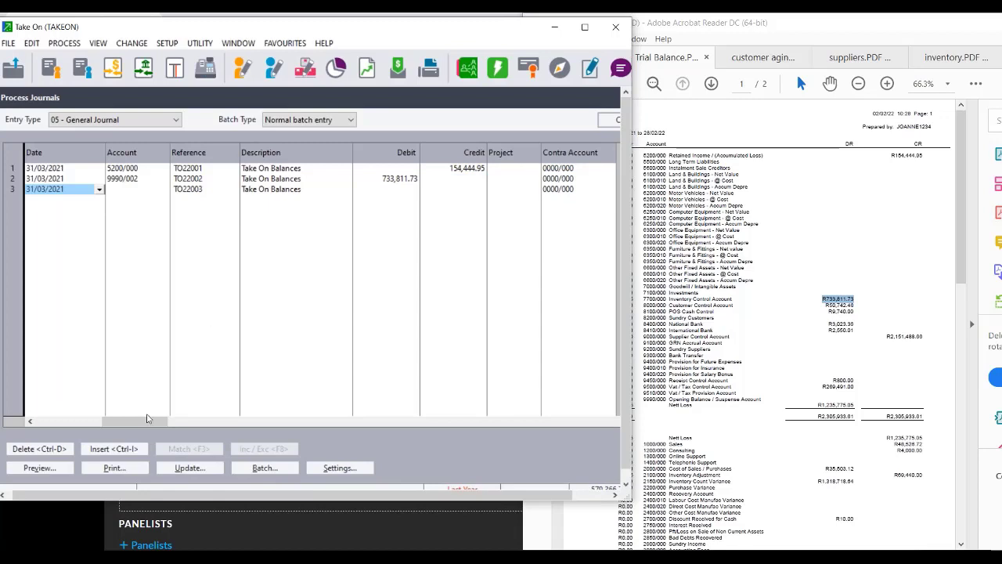
Redate journal lines 1 and 2 to 28/02/2022 and move on to line 3.
drag(142, 421, 69, 422)
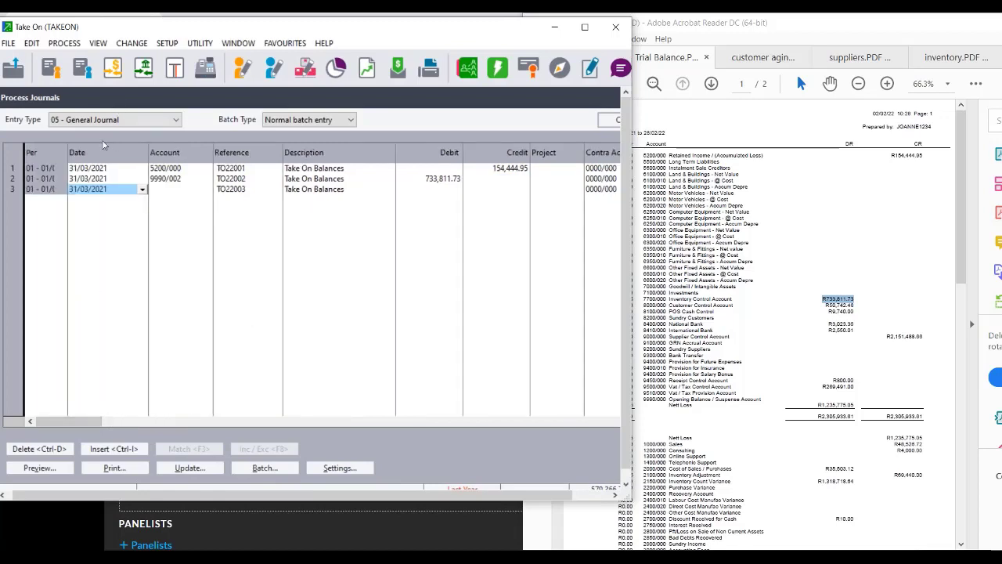
click(90, 171)
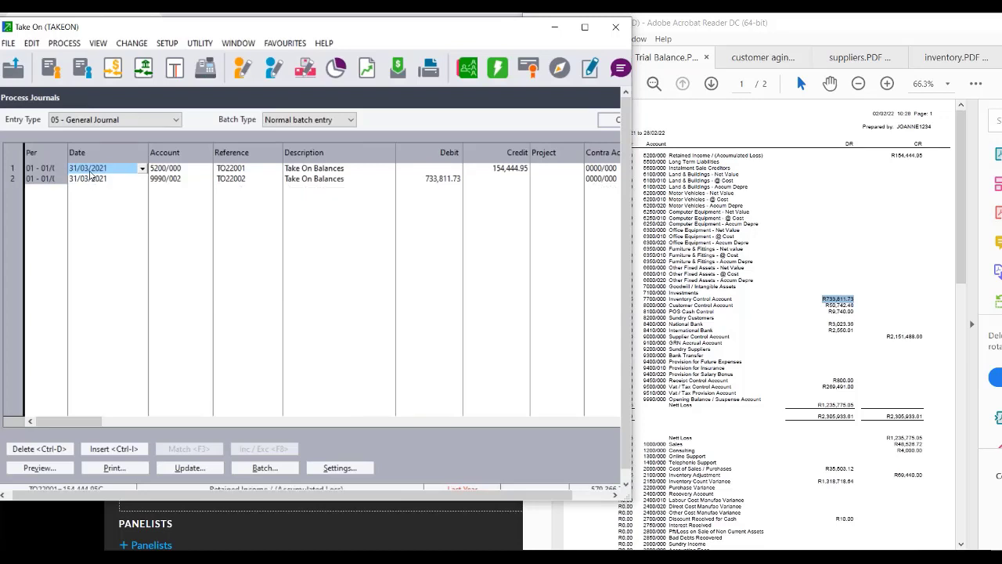
text(28/02/20)
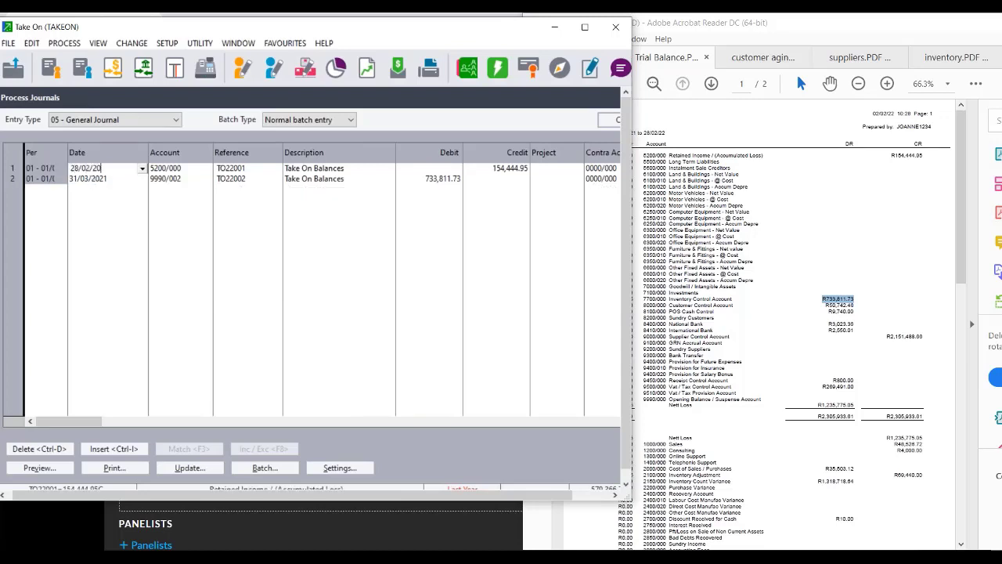
text(22)
key(Tab)
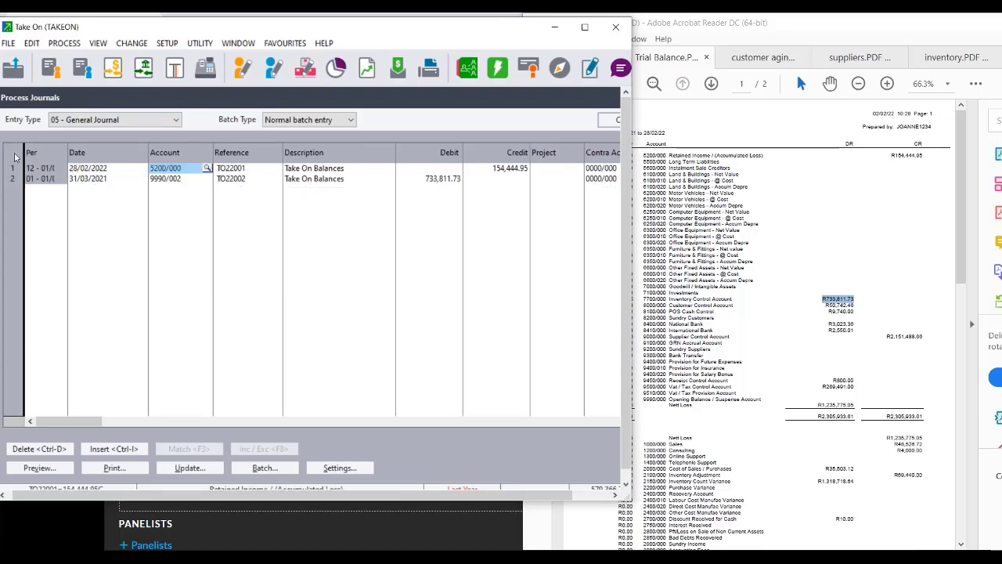
click(86, 178)
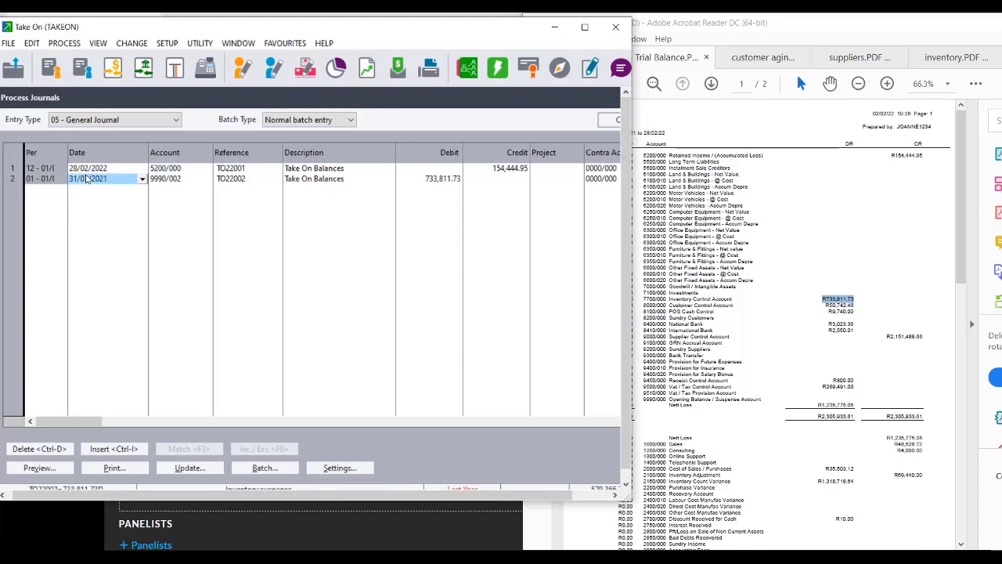
text(28/02/2022)
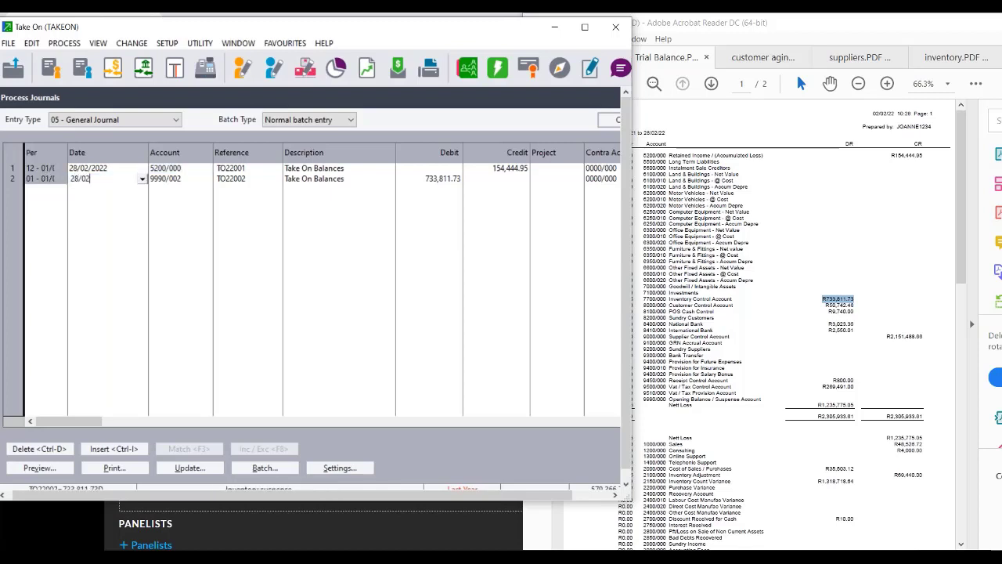
key(Tab)
key(Tab)
key(Tab)
key(Tab)
key(Tab)
key(Tab)
key(Tab)
key(Tab)
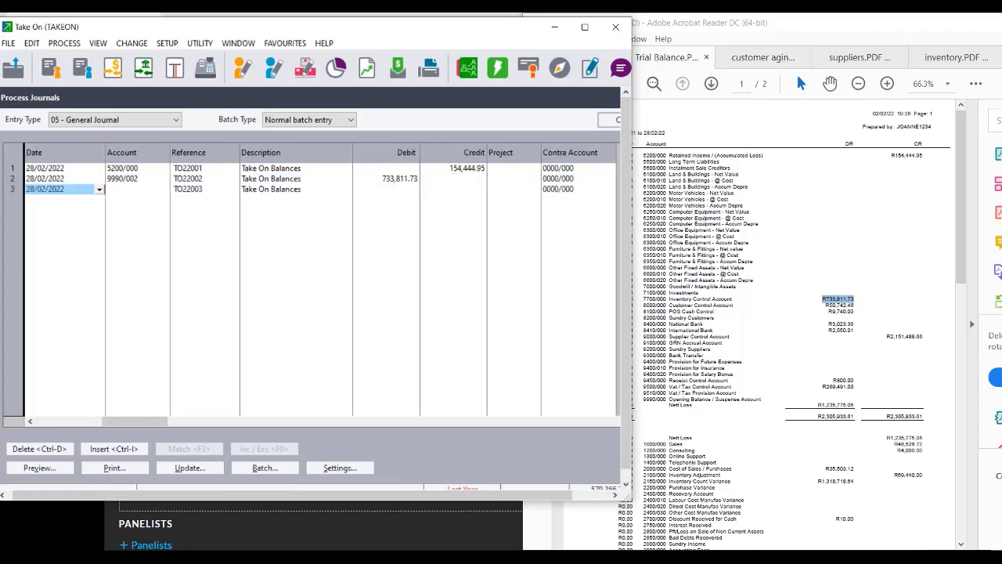
key(Tab)
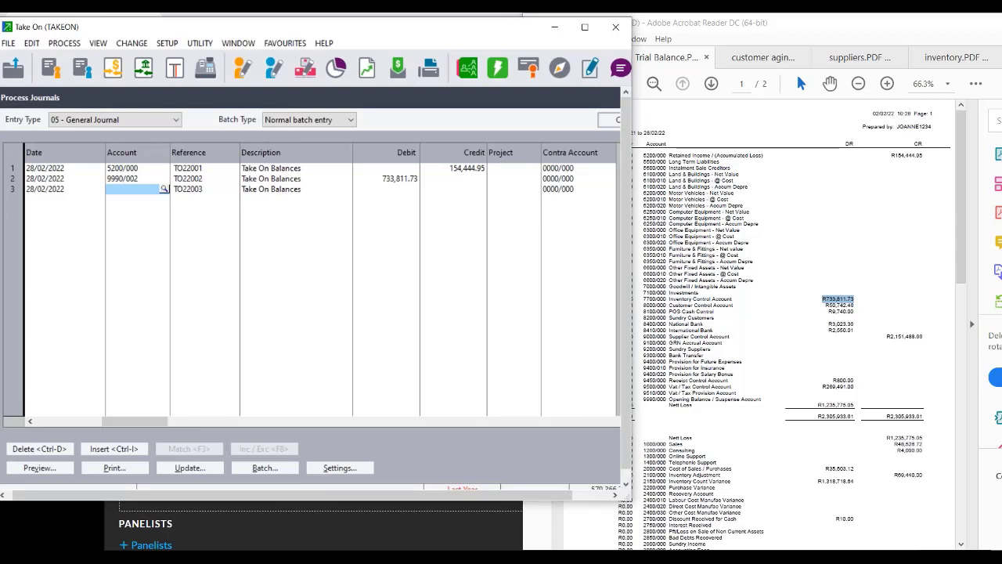
Put the Customers suspense account 9990/003 on journal line 3.
click(163, 189)
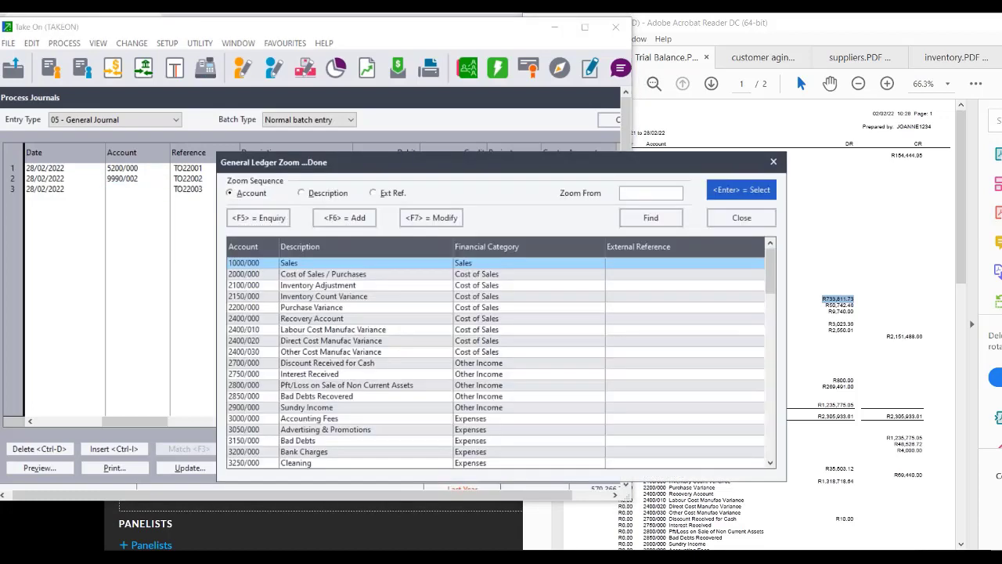
text(99)
double_click(303, 302)
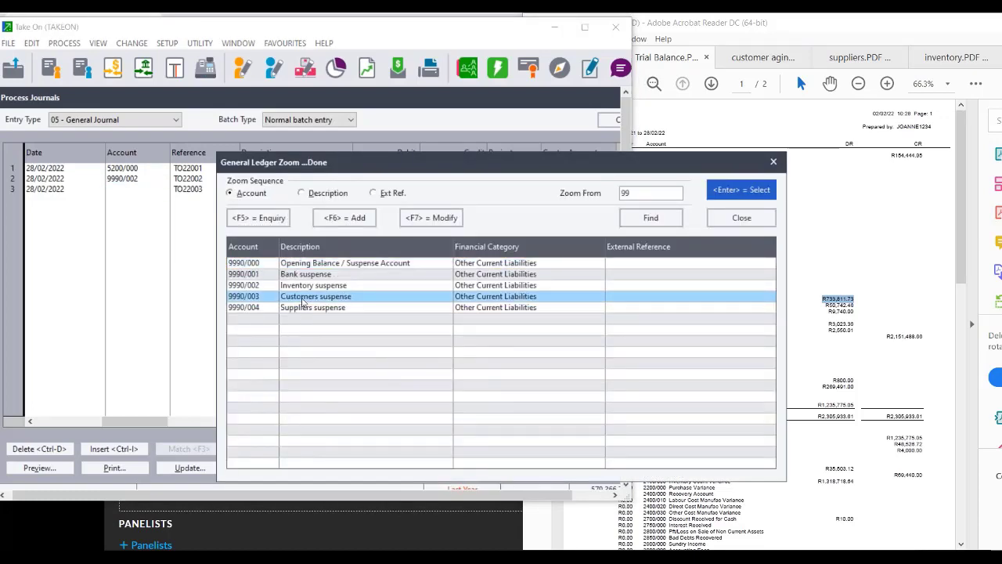
key(Tab)
key(Tab)
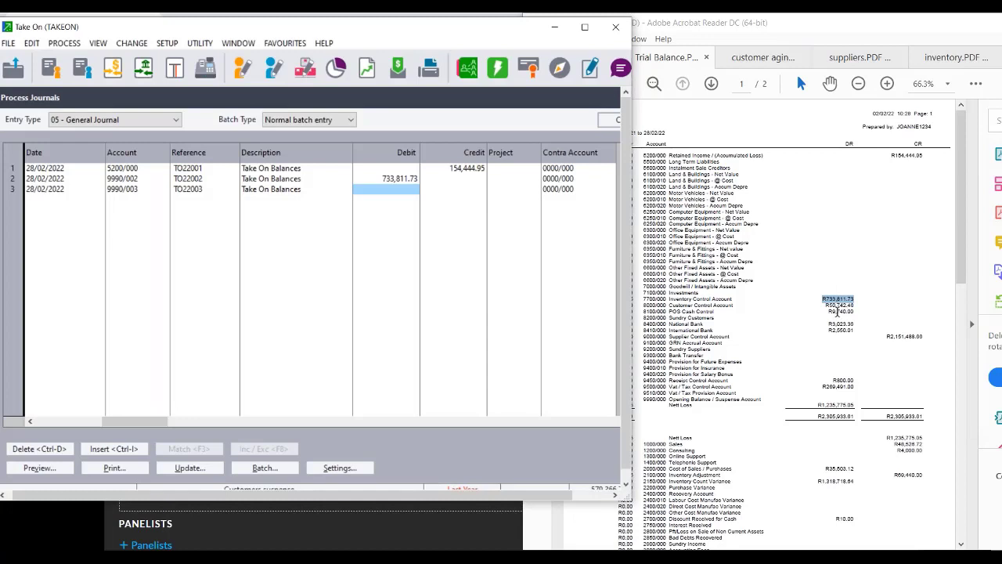
Debit line 3 with 50,742.46 after checking the trial balance, then move to line 4.
text(50)
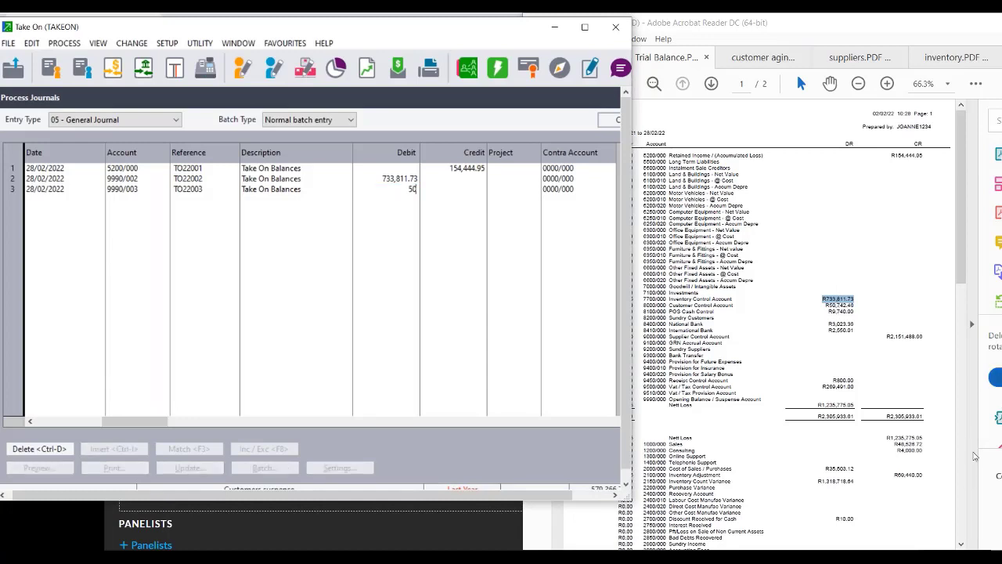
click(973, 454)
key(alt+Tab)
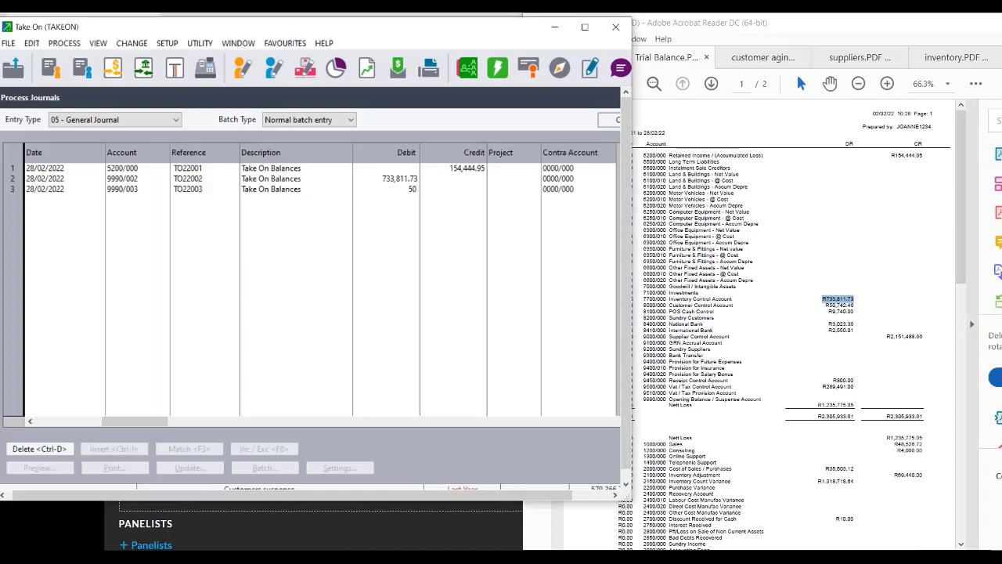
text(742.)
text(46)
key(Tab)
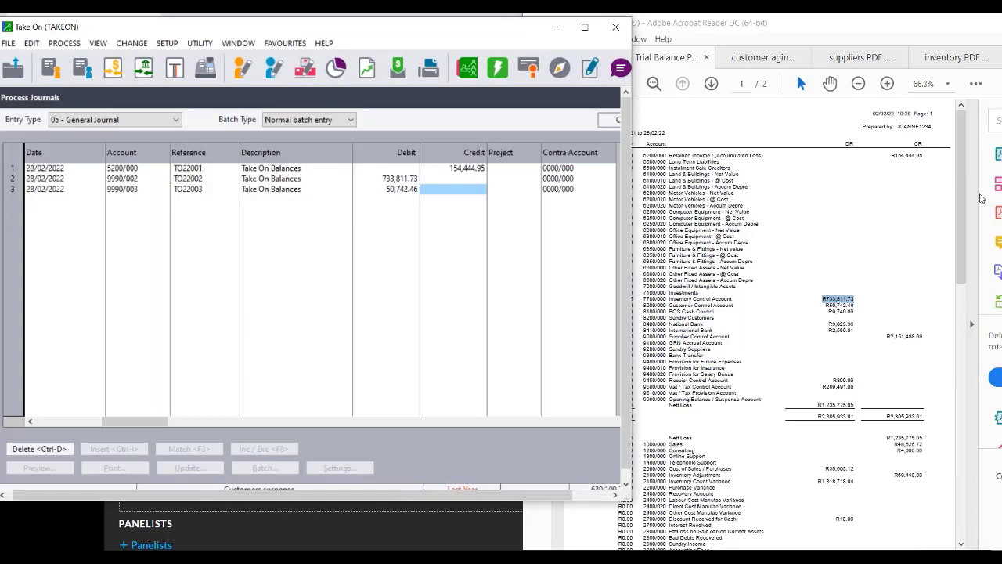
click(984, 205)
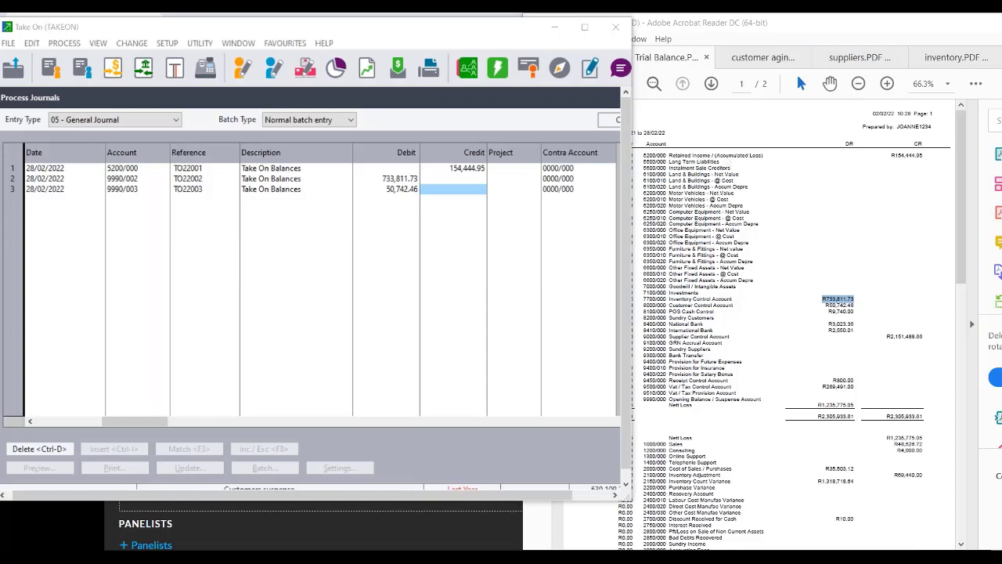
click(470, 190)
key(Return)
key(Return)
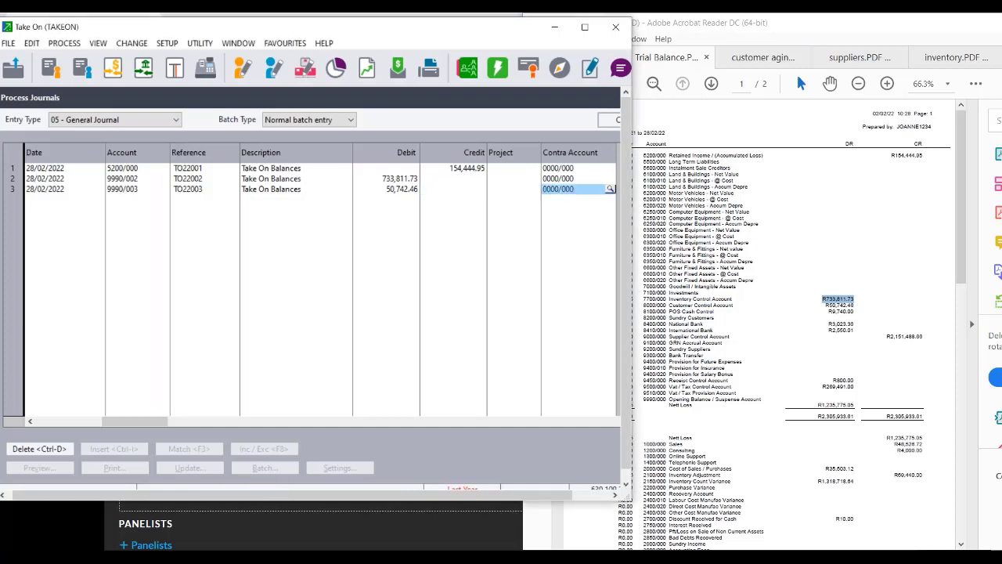
key(Return)
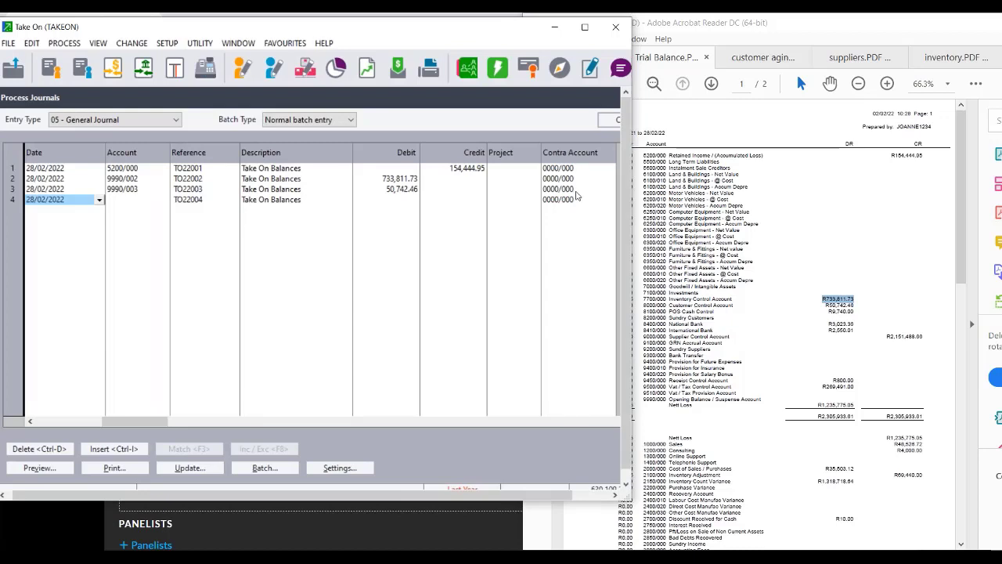
Debit account 8100/000 with 9,740.00 on journal line 4.
key(Tab)
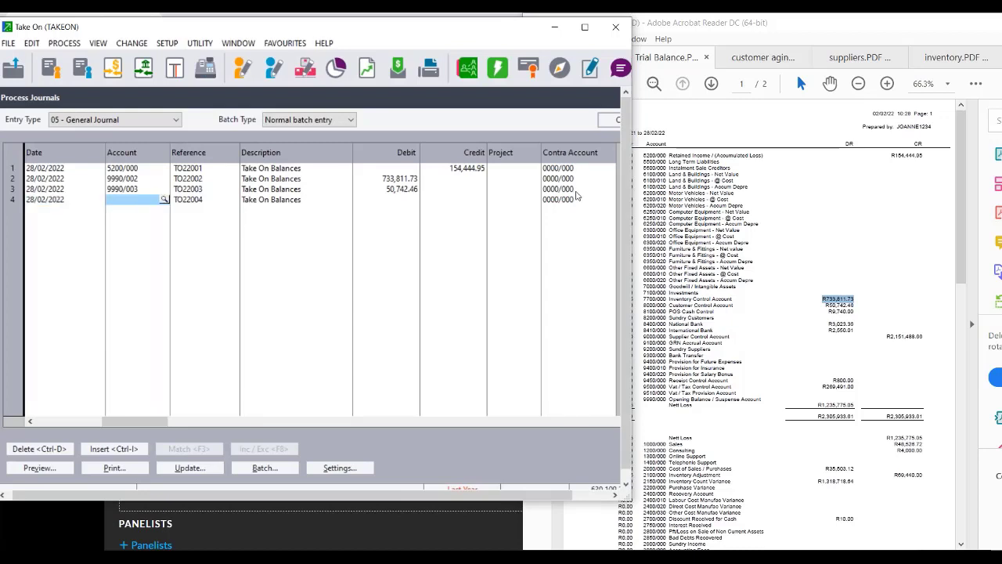
text(810)
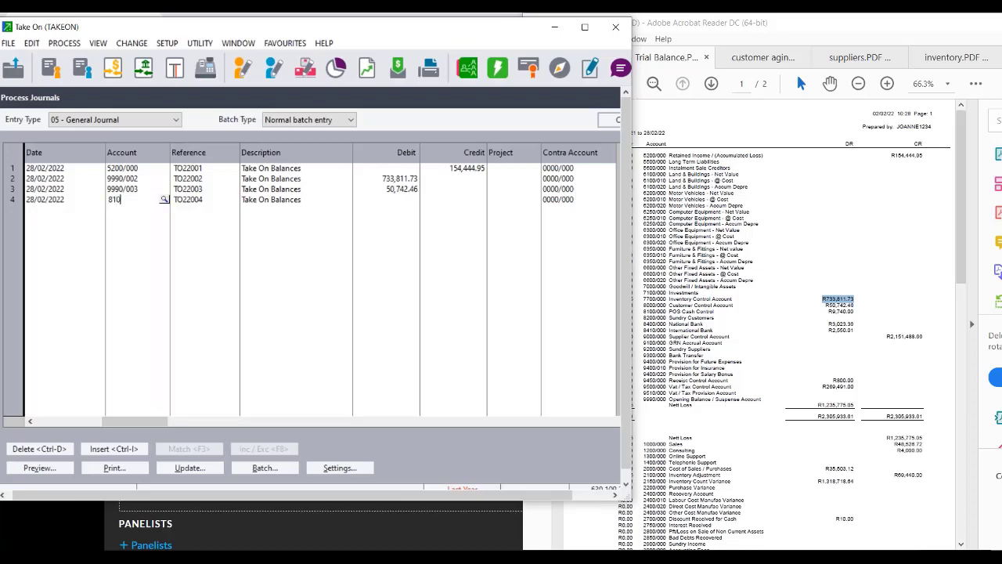
text(0/000)
key(Tab)
key(Tab)
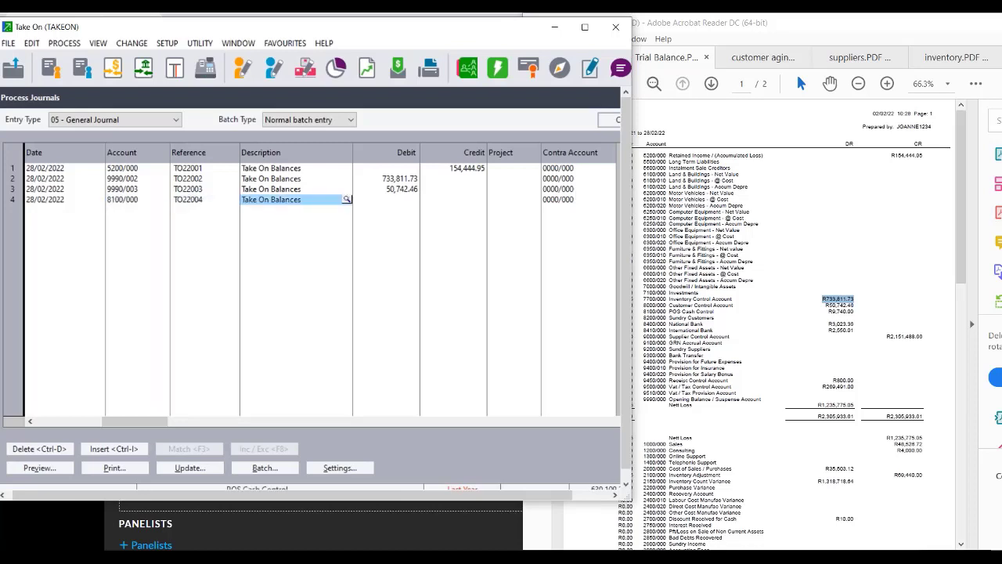
key(Tab)
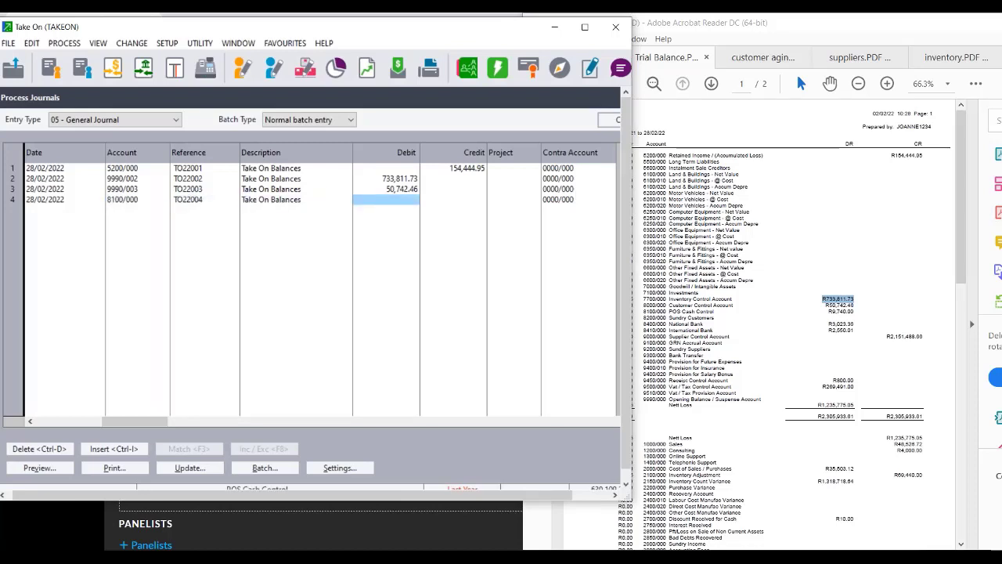
text(9740)
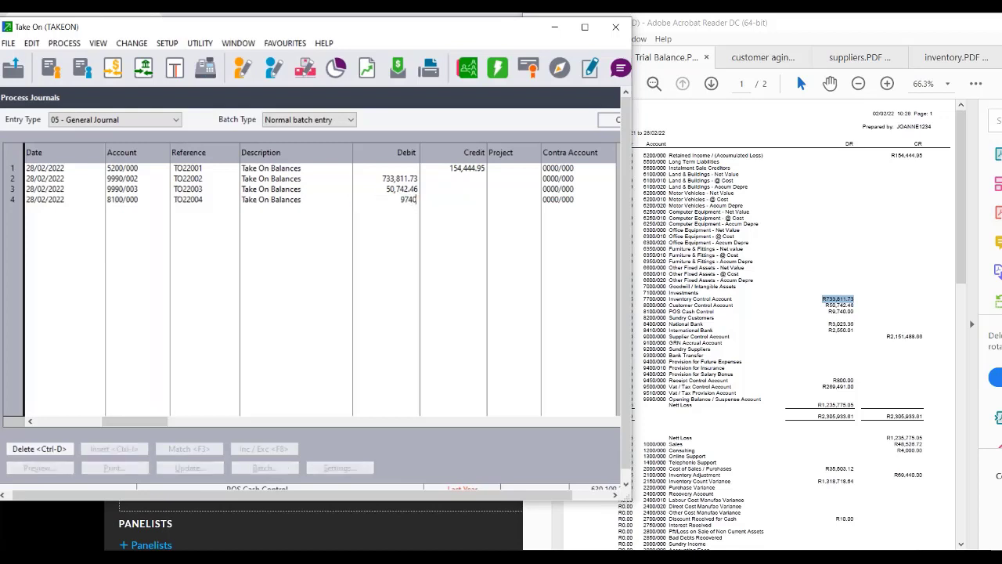
key(Tab)
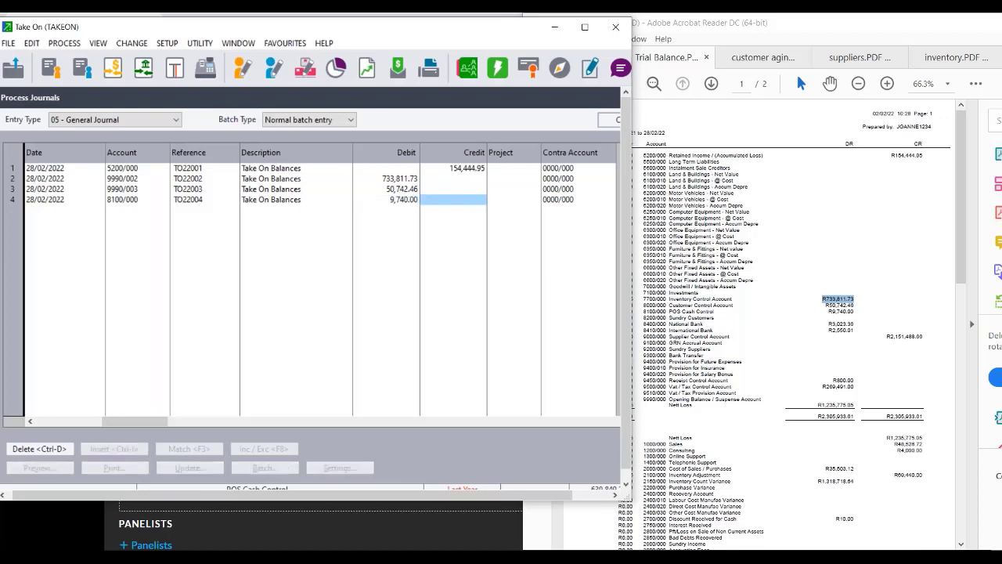
key(Tab)
key(Tab)
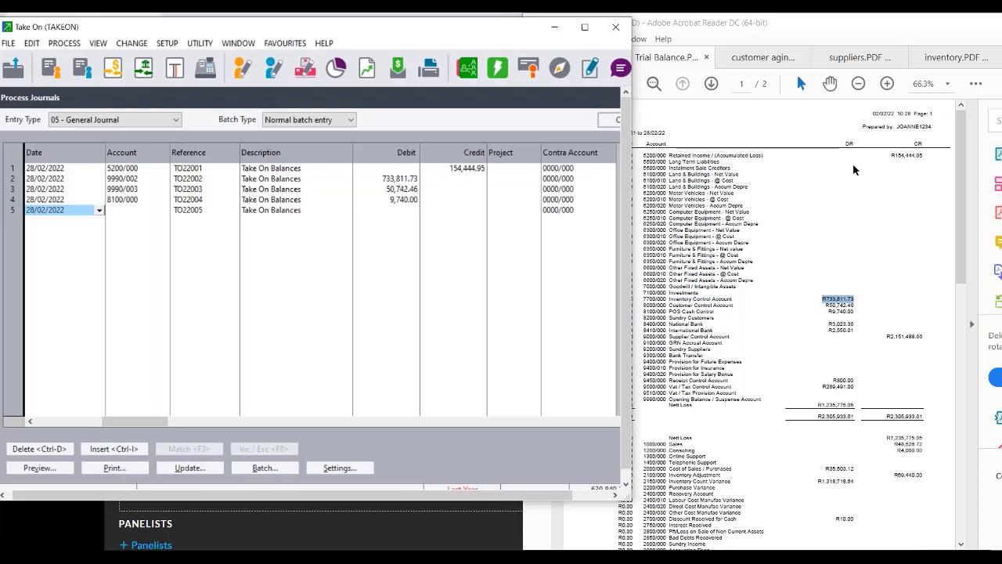
Debit Bank suspense 9990/001 with 3,023.36 on line 5 and enter 9990/001 on line 6.
click(988, 213)
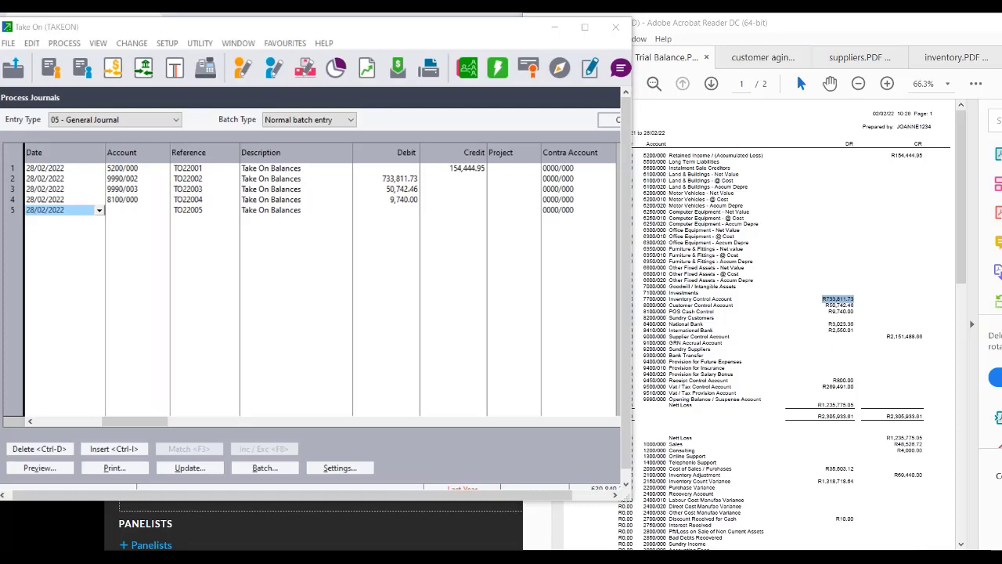
click(136, 216)
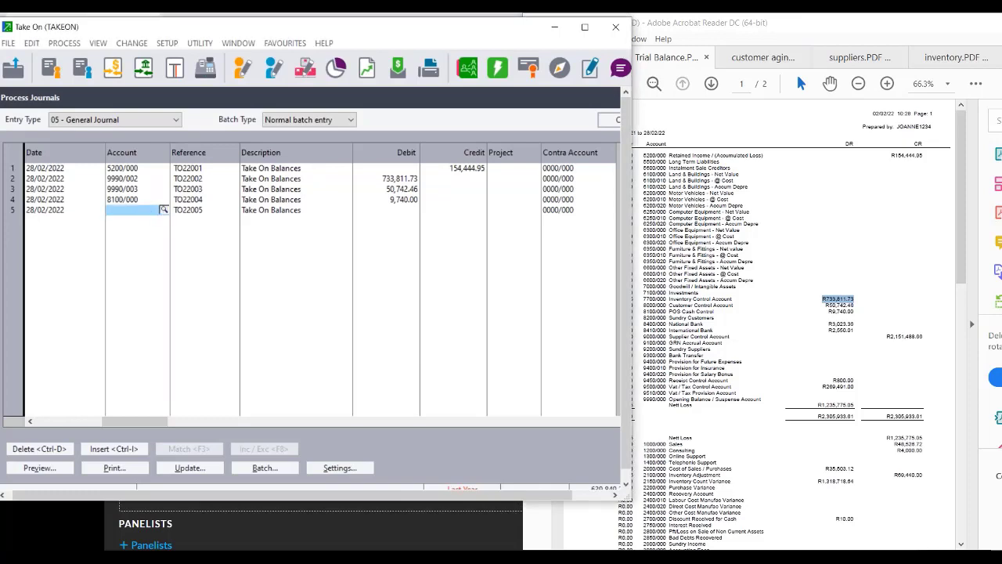
click(163, 210)
text(9990)
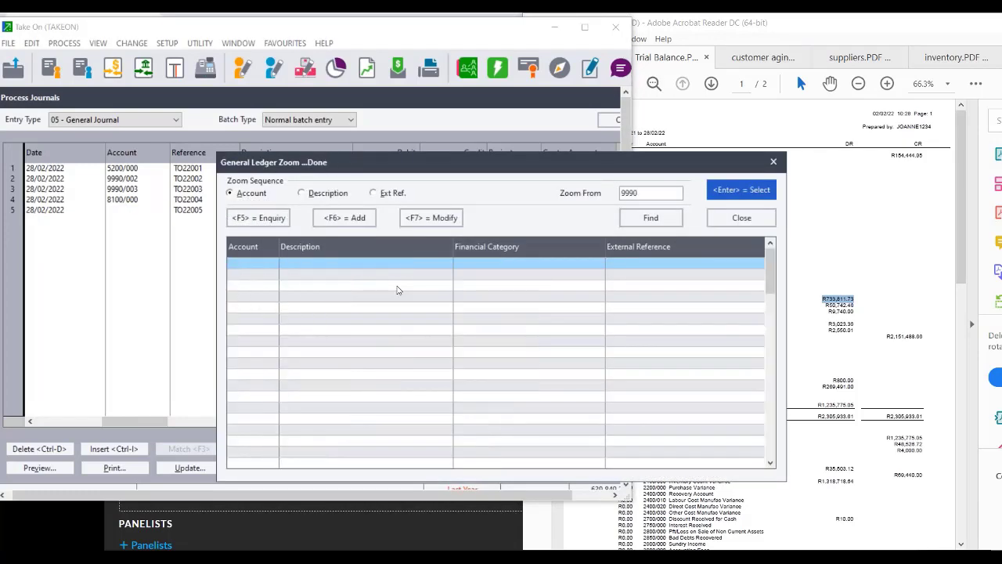
click(312, 276)
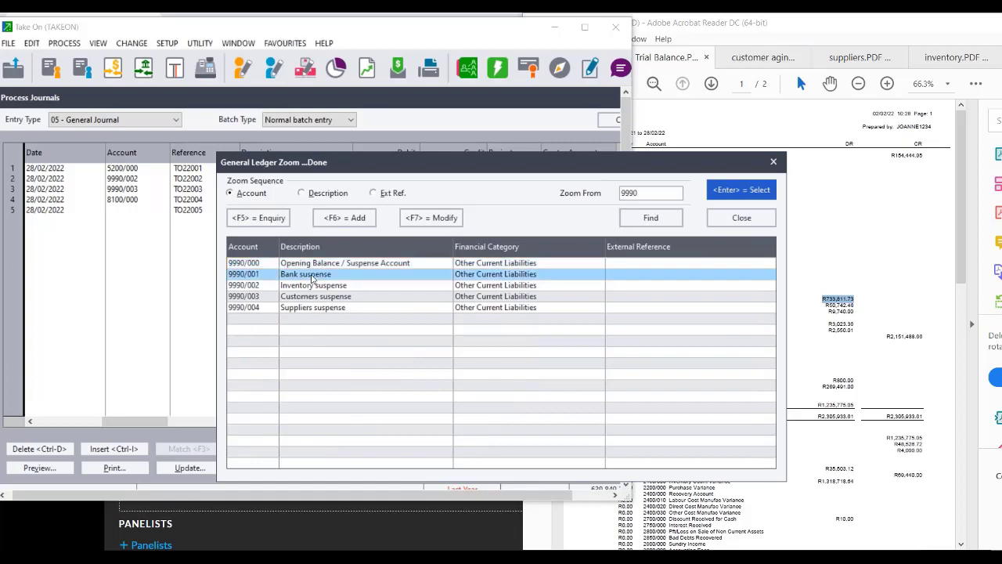
double_click(312, 278)
key(Return)
key(Return)
key(Return)
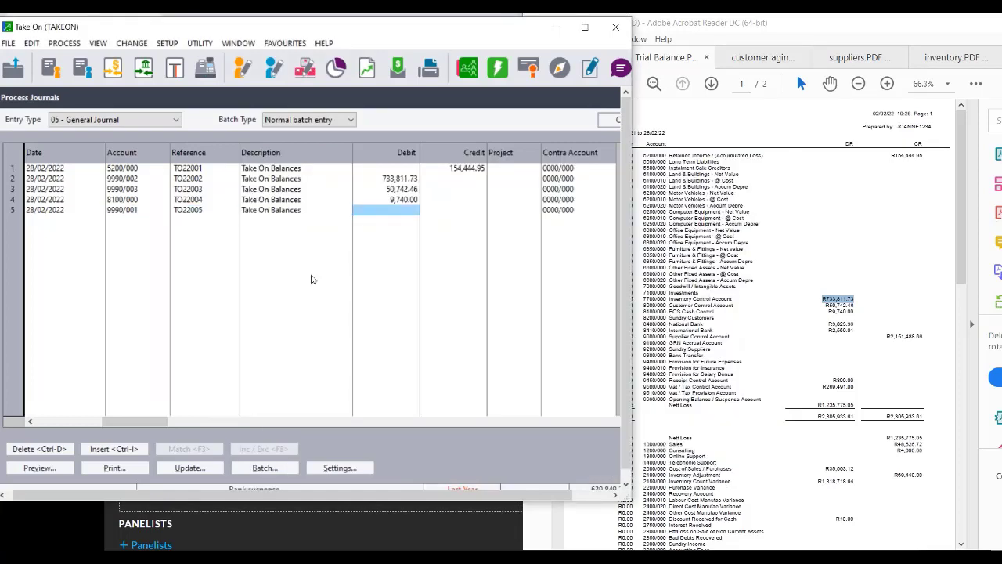
text(30)
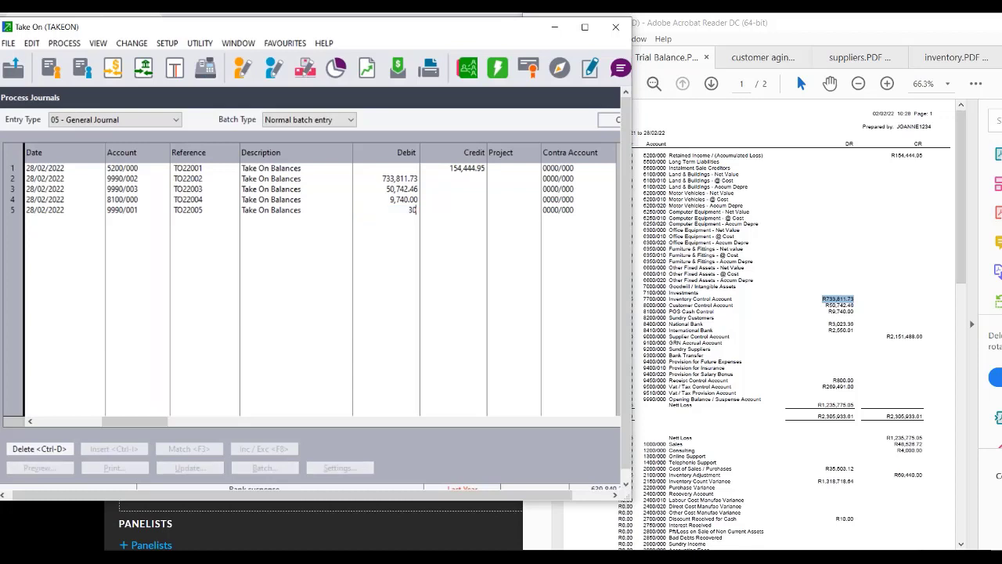
text(23.36)
key(Tab)
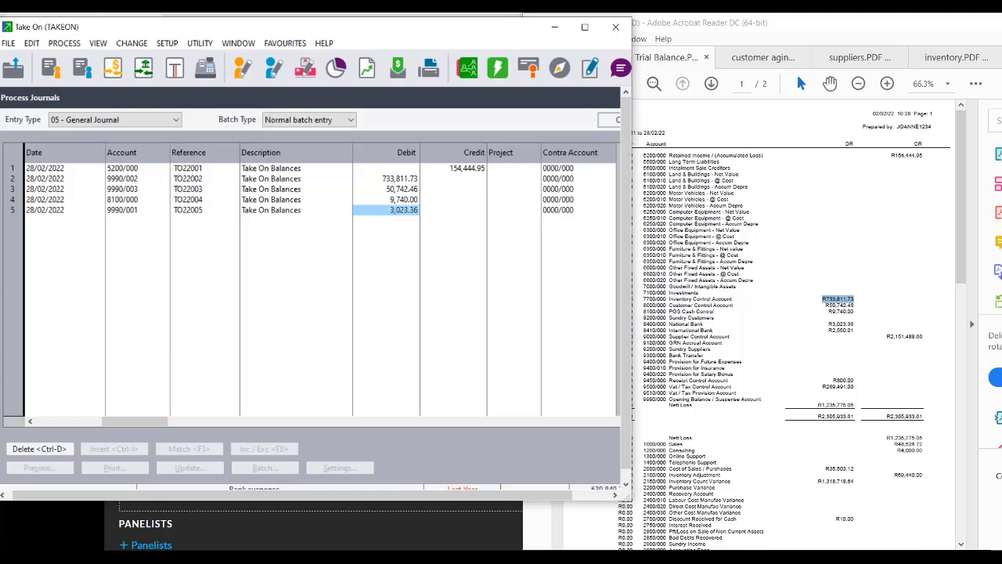
key(Tab)
key(Tab)
key(Tab)
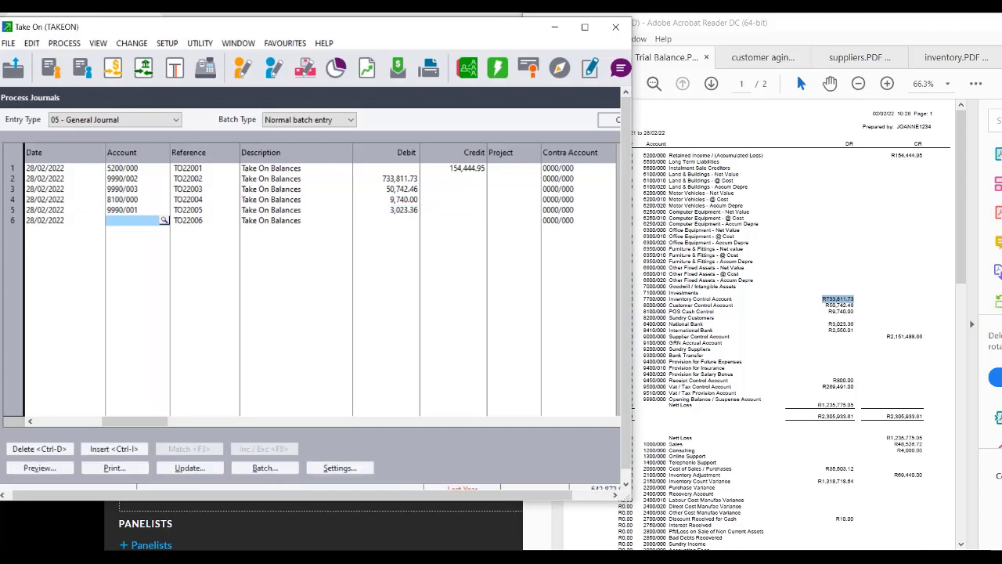
text(9990/0)
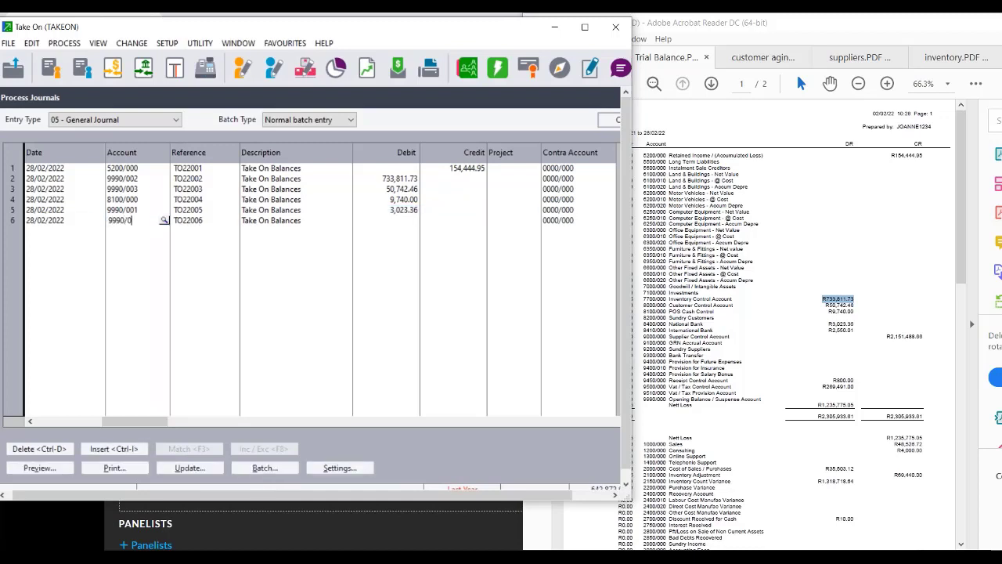
text(01)
key(Tab)
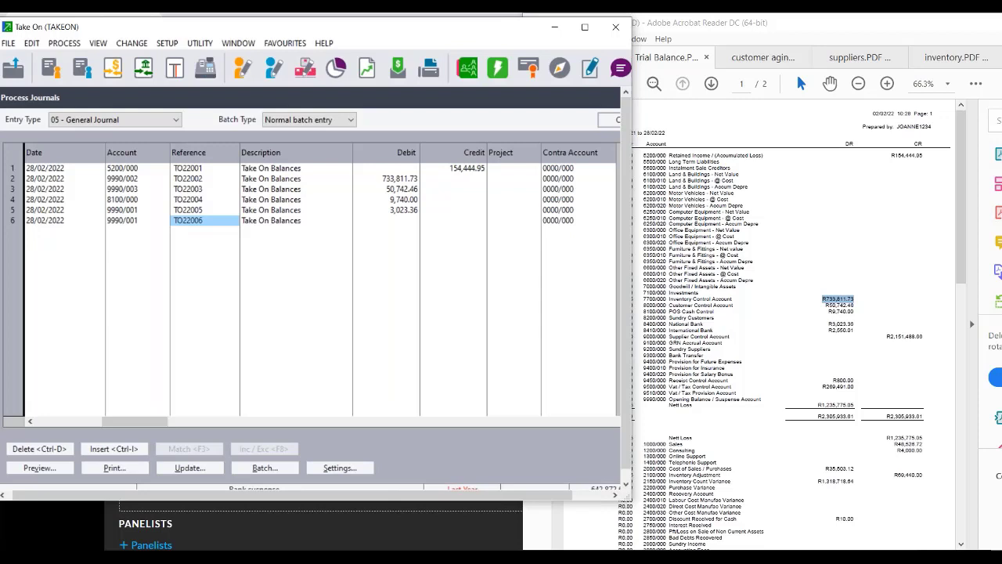
Correct line 6's debit from 9740 to 2,550.01 and move to line 7's account.
key(Tab)
key(Tab)
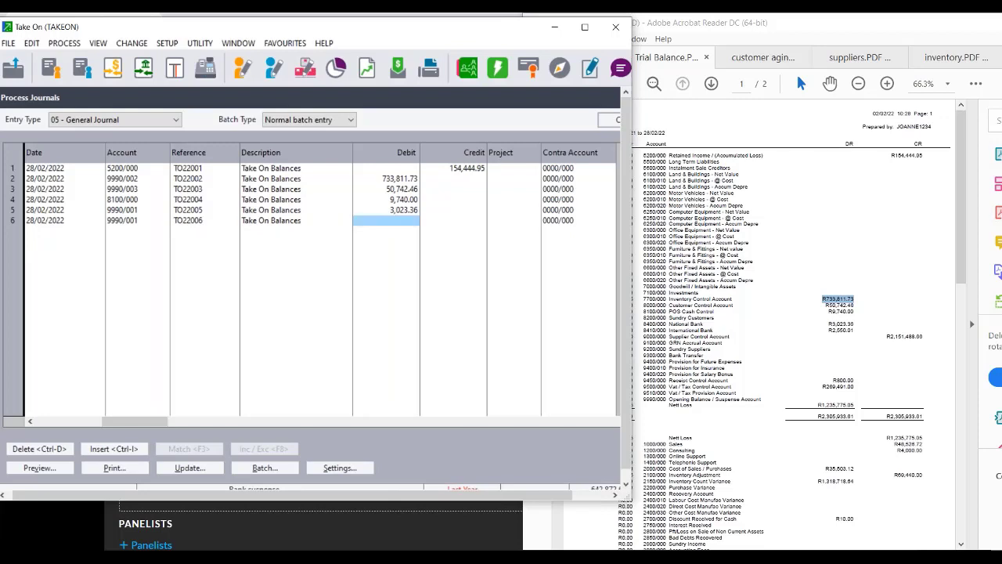
text(9740)
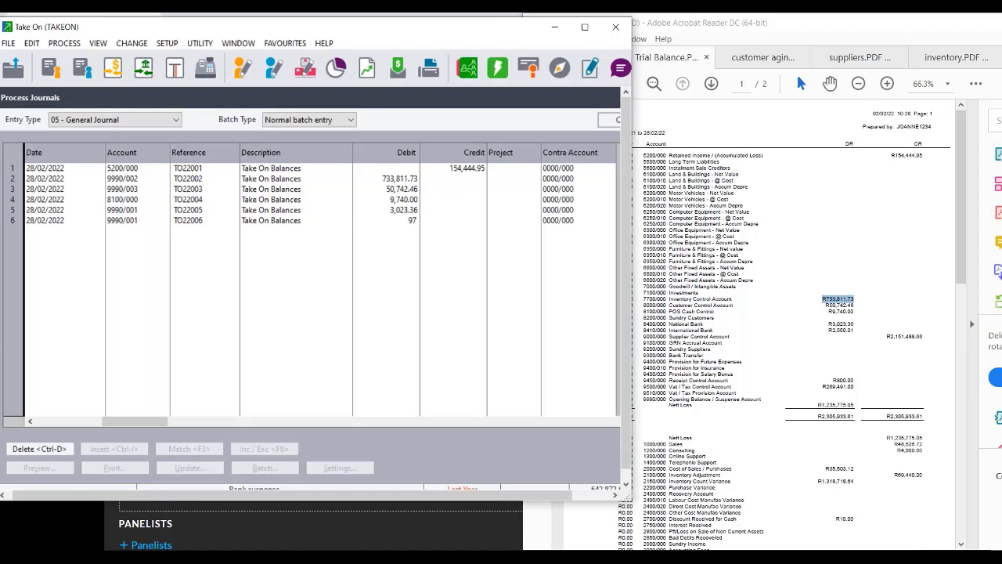
key(Tab)
key(Tab)
key(Tab)
key(Tab)
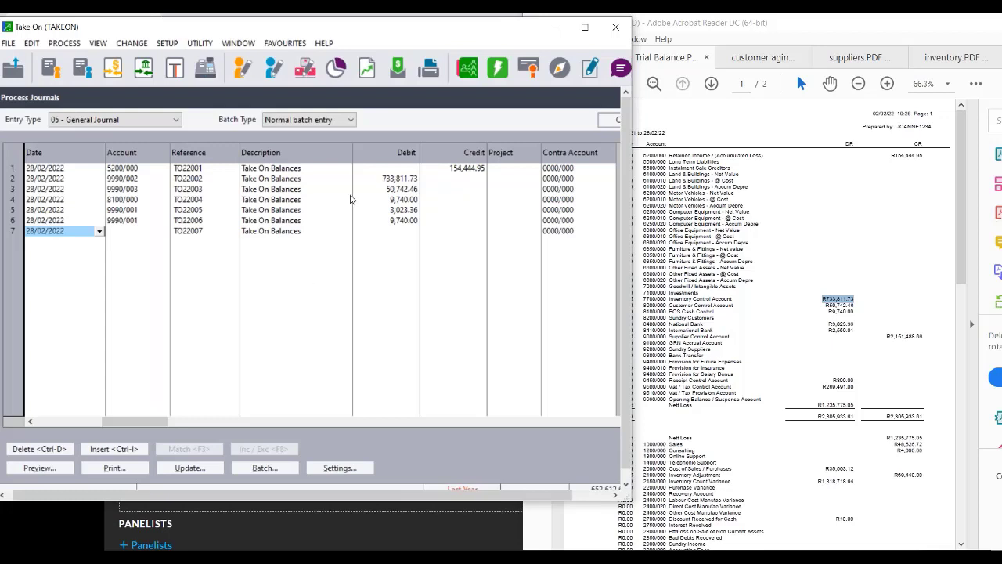
click(396, 222)
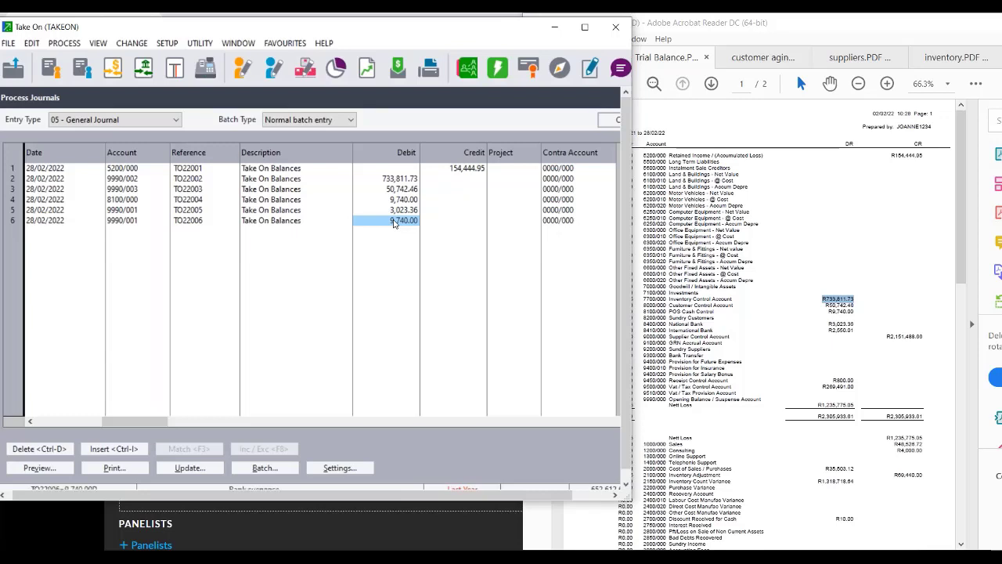
text(2)
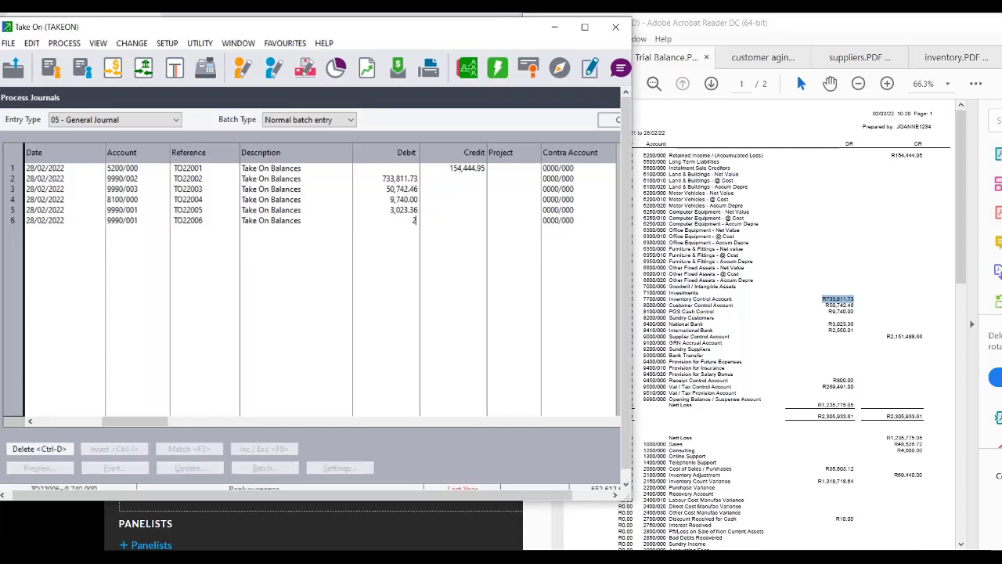
text(550.01)
key(Tab)
key(Tab)
key(Tab)
key(Tab)
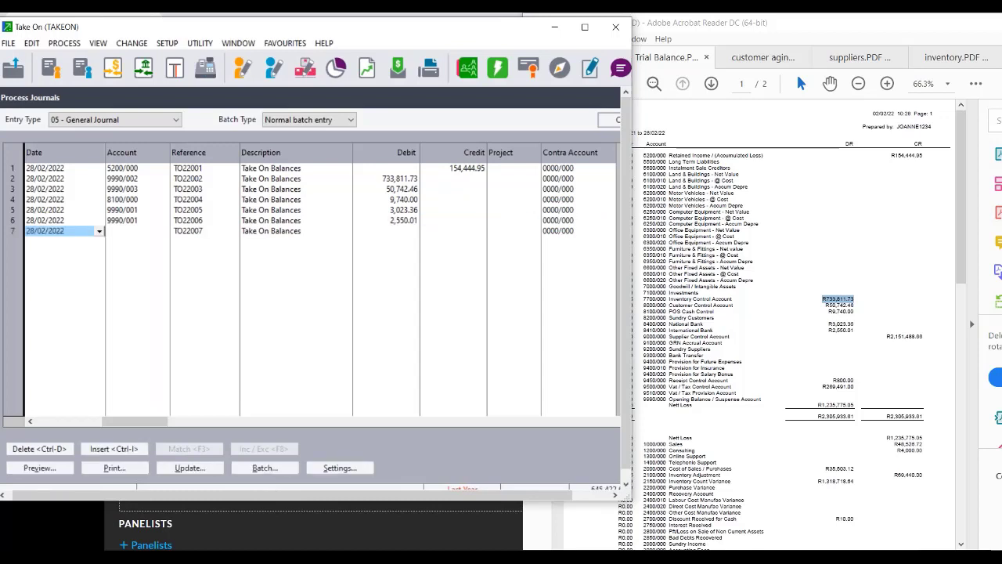
key(Tab)
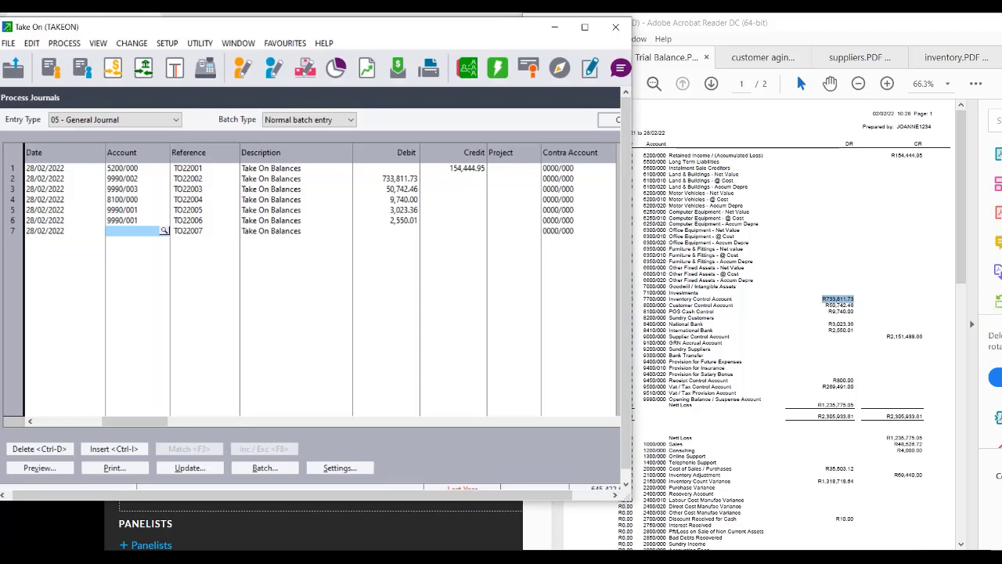
Credit Suppliers suspense 9990/004 with 2,151,488.66 on line 7, then highlight the 9450/000 trial balance rows.
text(9990)
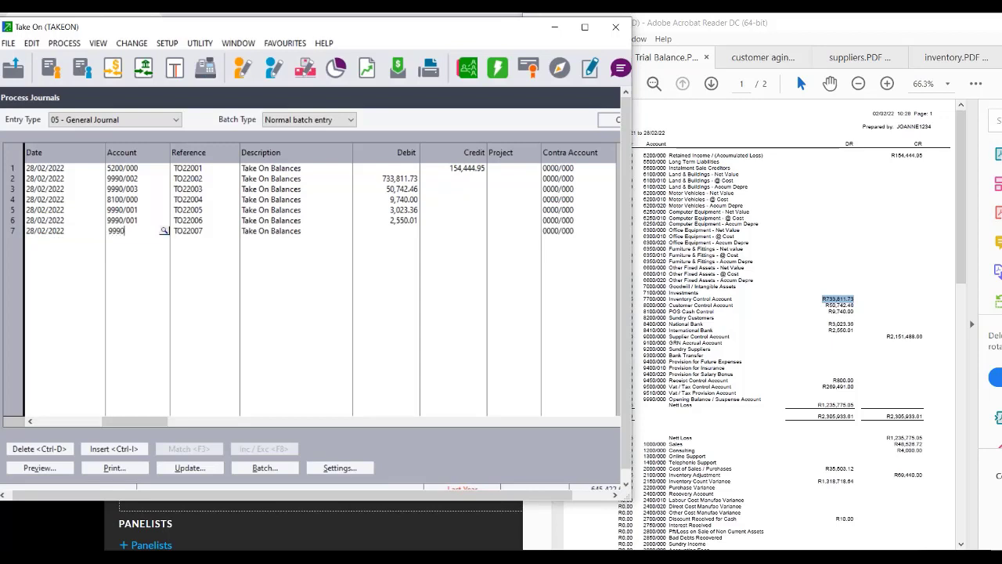
click(163, 232)
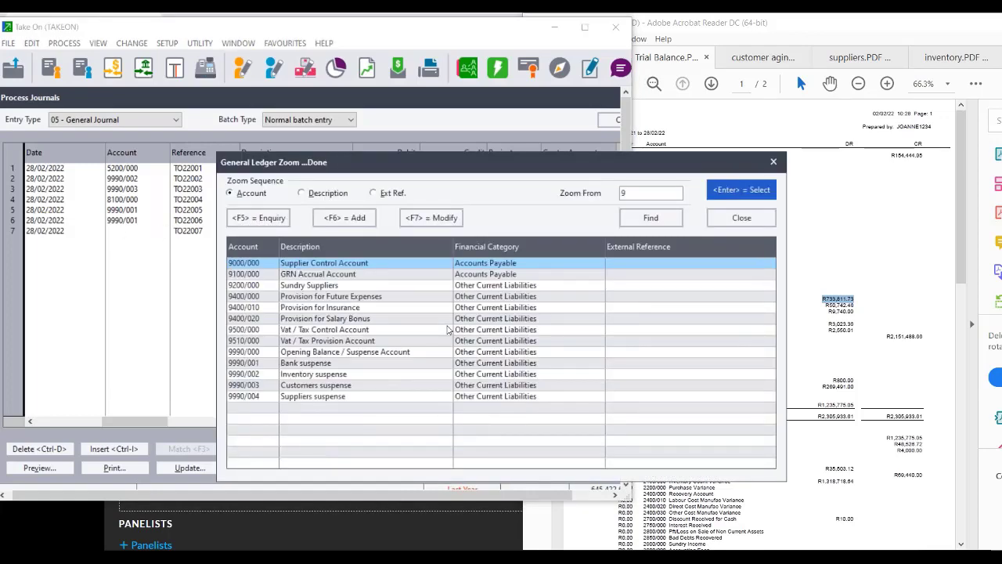
double_click(332, 308)
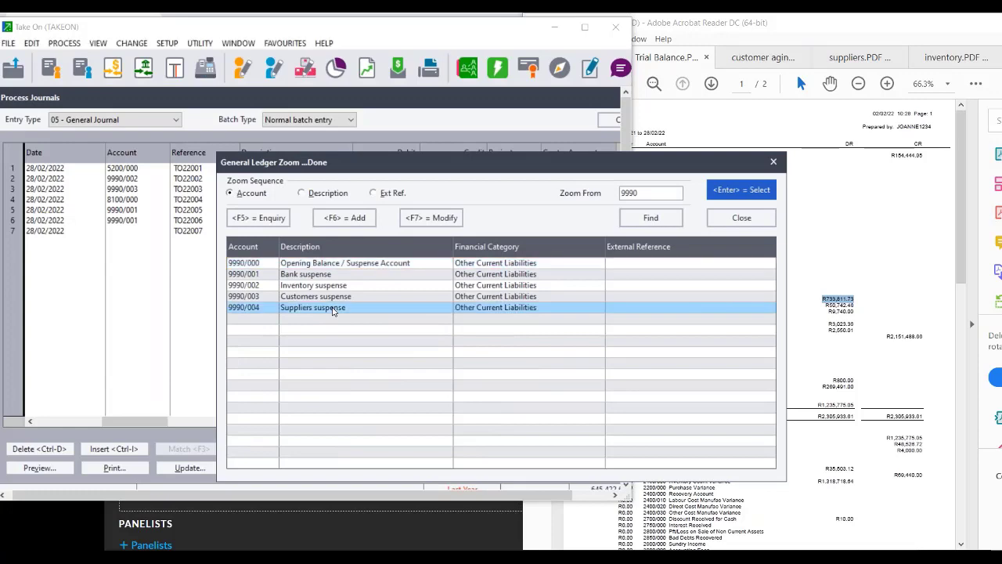
key(Return)
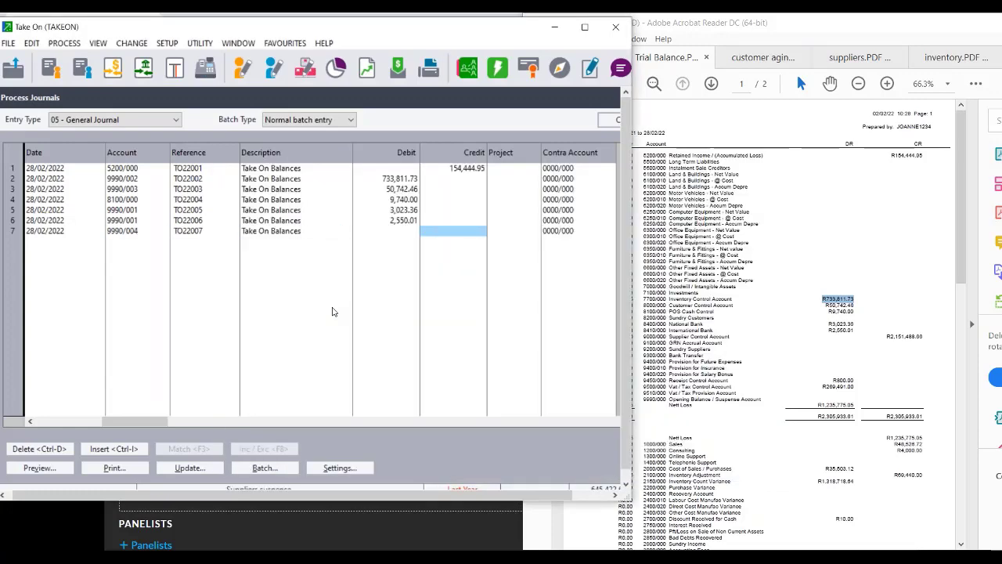
text(2)
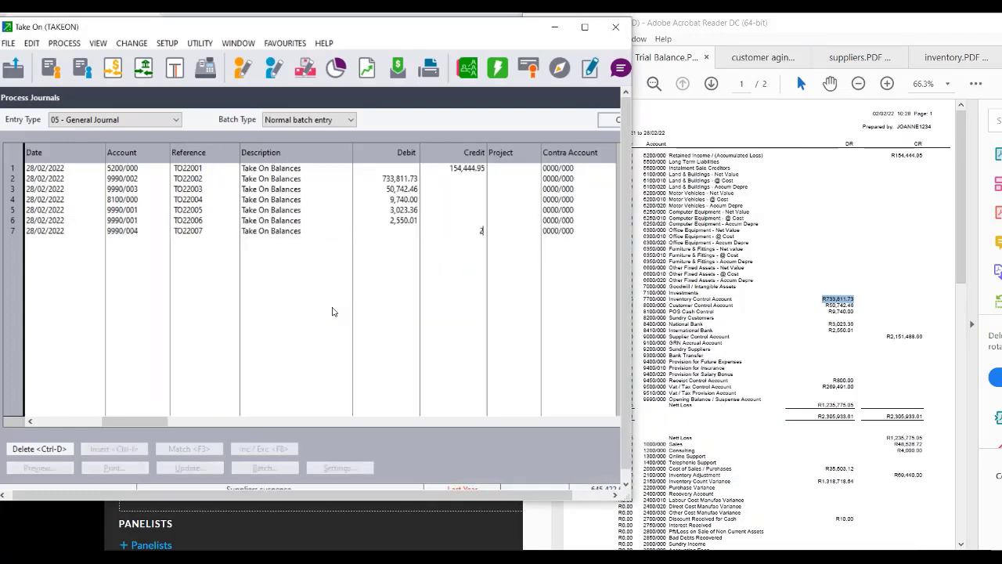
text(,151,4)
text(88)
text(.)
text(66)
key(Return)
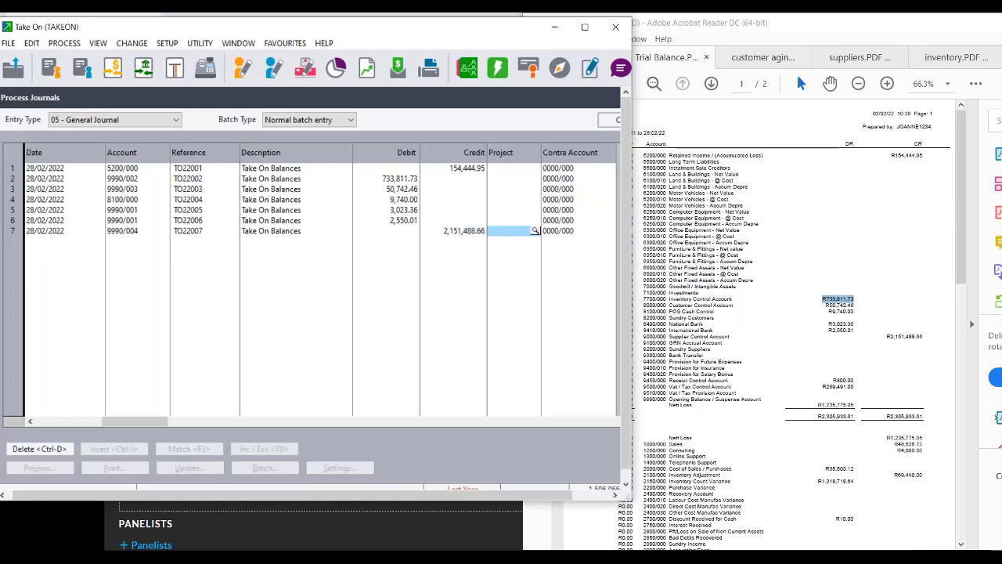
key(Return)
key(Return)
key(Return)
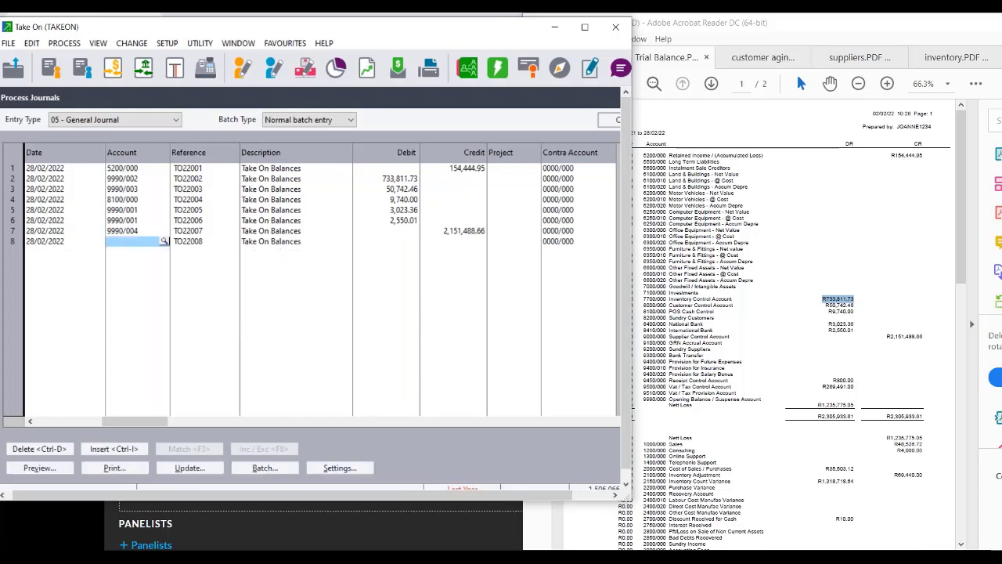
click(645, 380)
drag(646, 381, 867, 402)
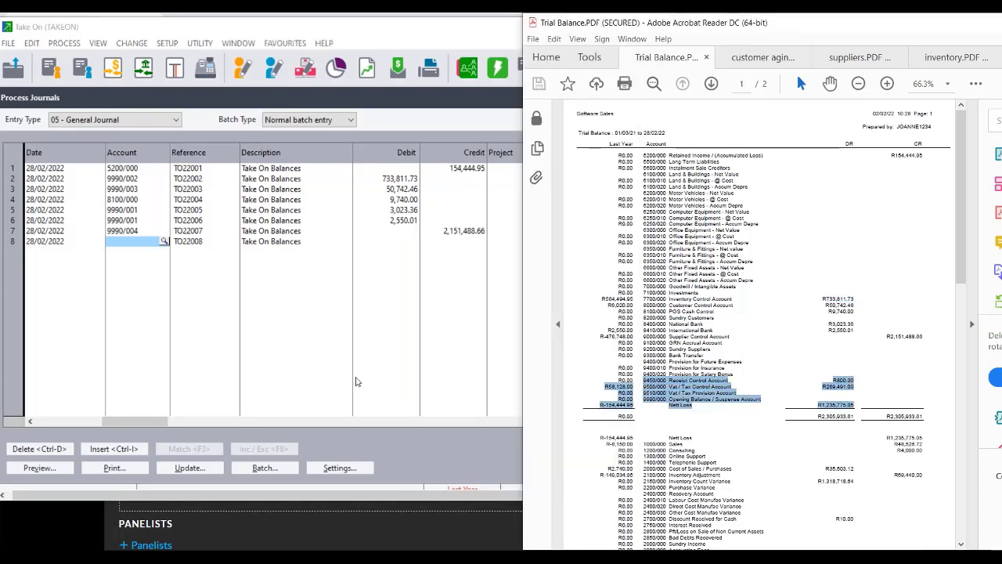
Enter 9450/000 on line 8, dismiss the account-not-found warning, and start a new GL account.
click(120, 246)
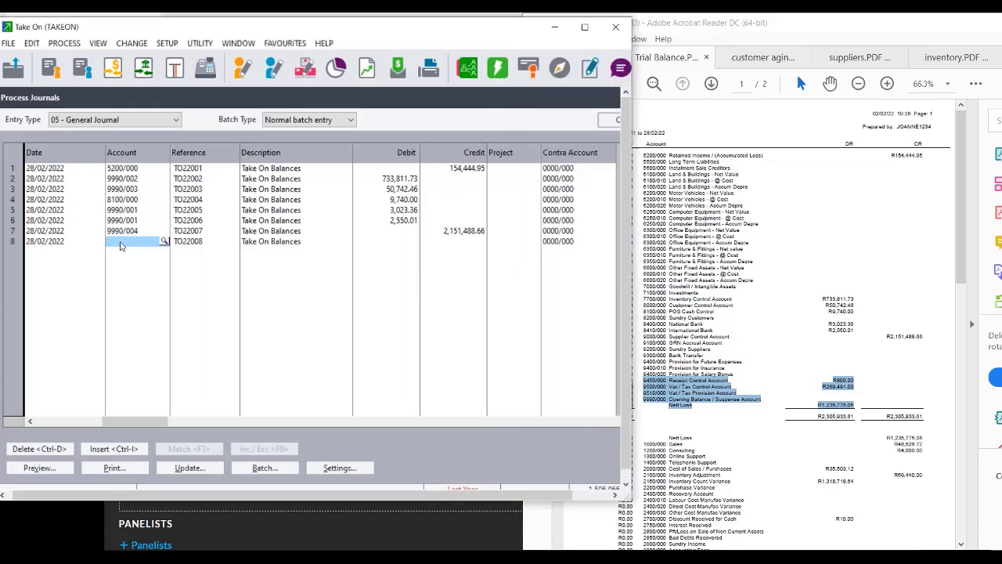
text(94)
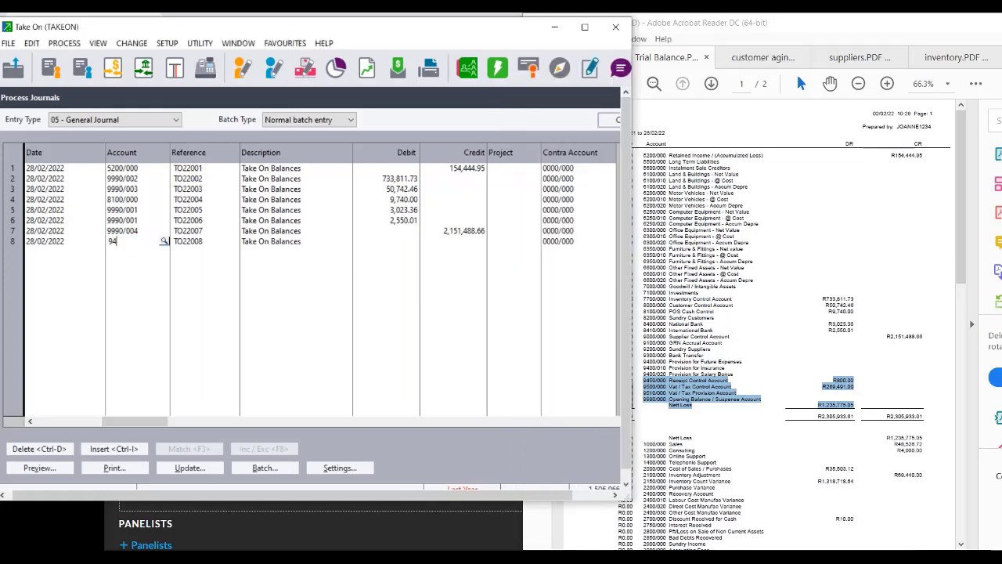
text(50/000)
key(Tab)
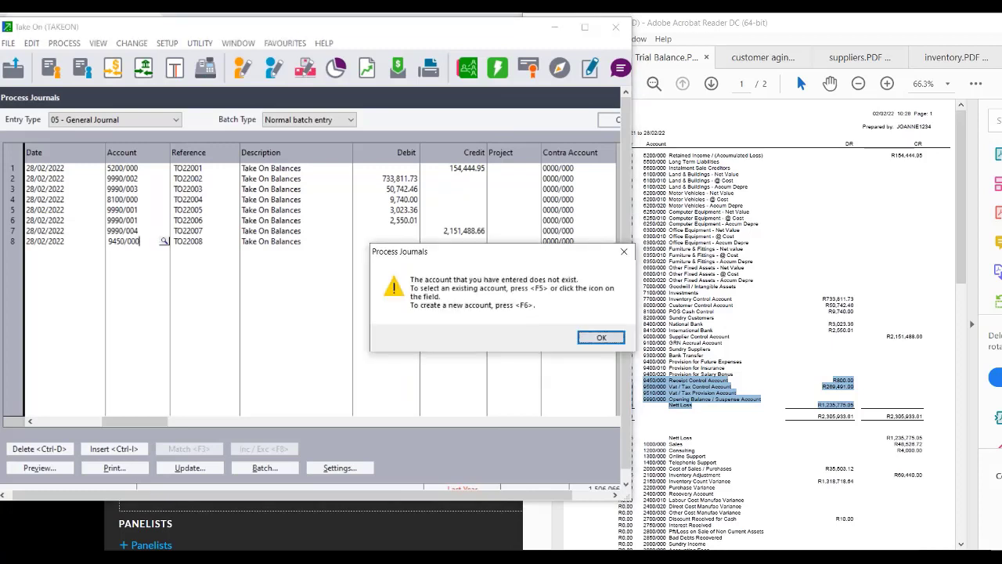
click(602, 338)
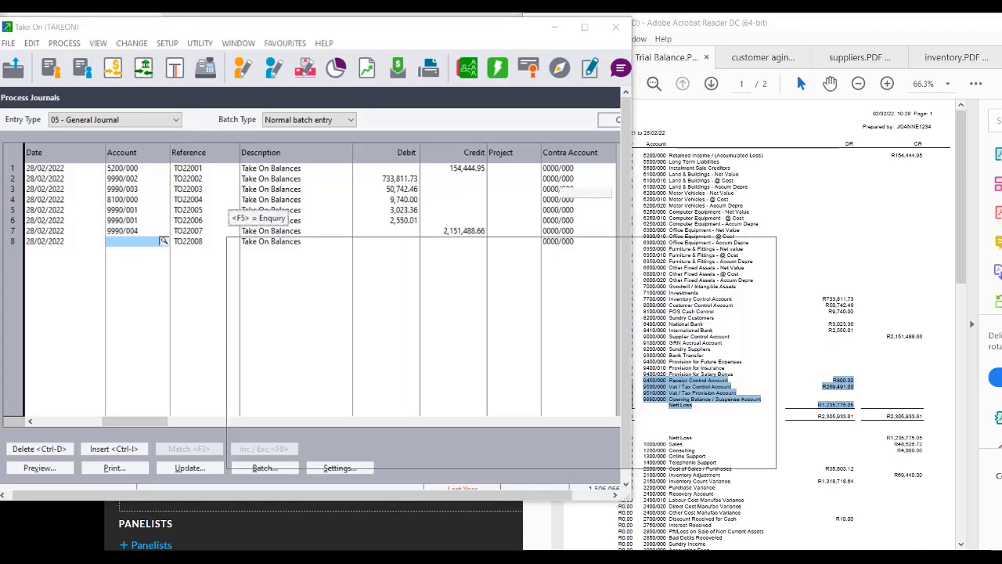
click(163, 242)
key(Escape)
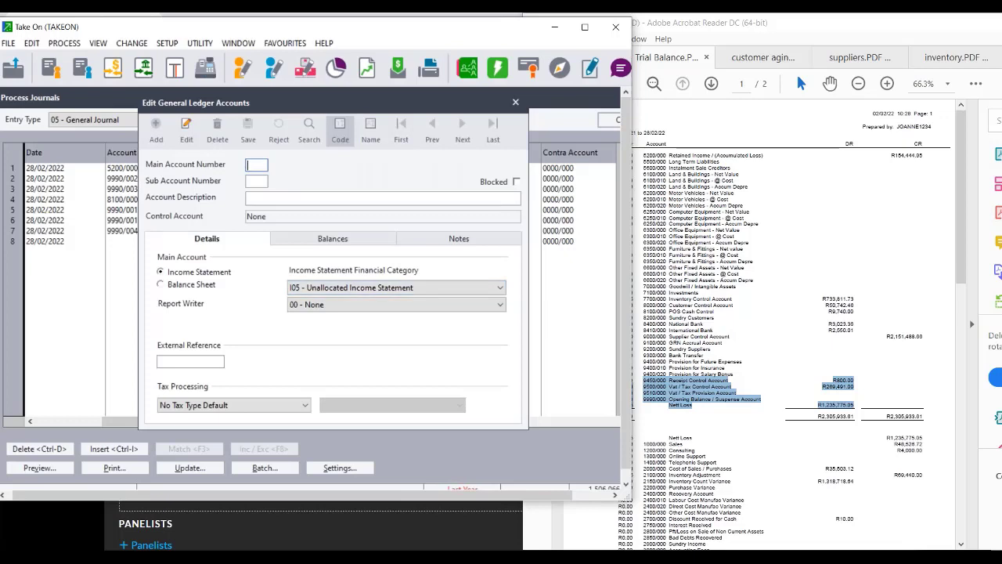
Save account 9450 'Receipt control account' as Balance Sheet under B65 - Other Current Assets.
text(9450)
key(Return)
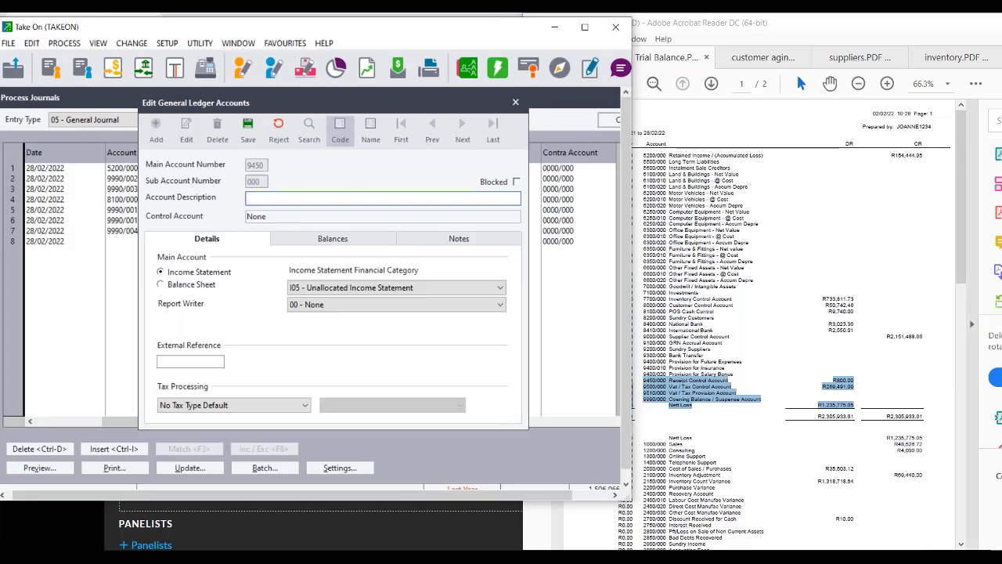
click(984, 202)
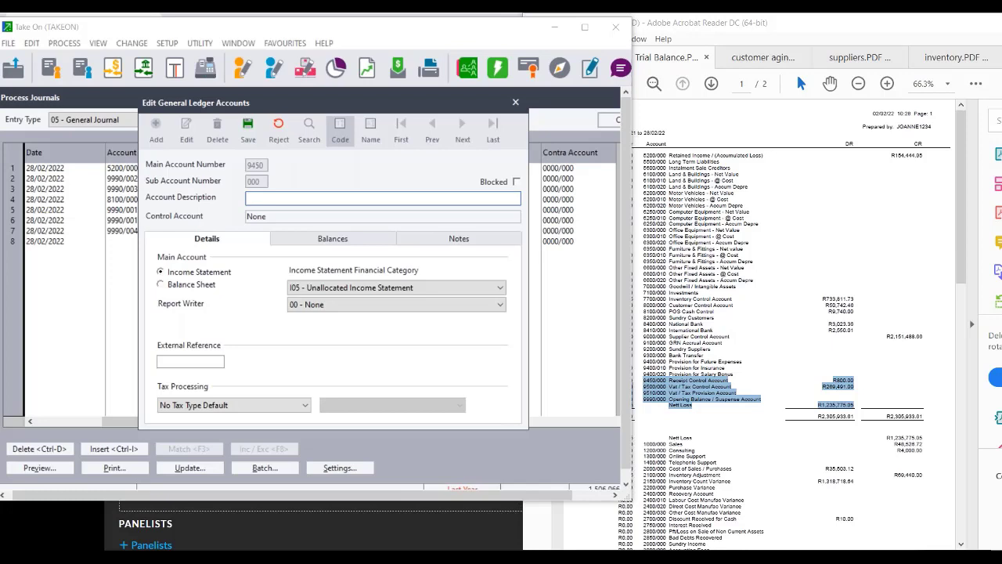
click(368, 202)
text(Re)
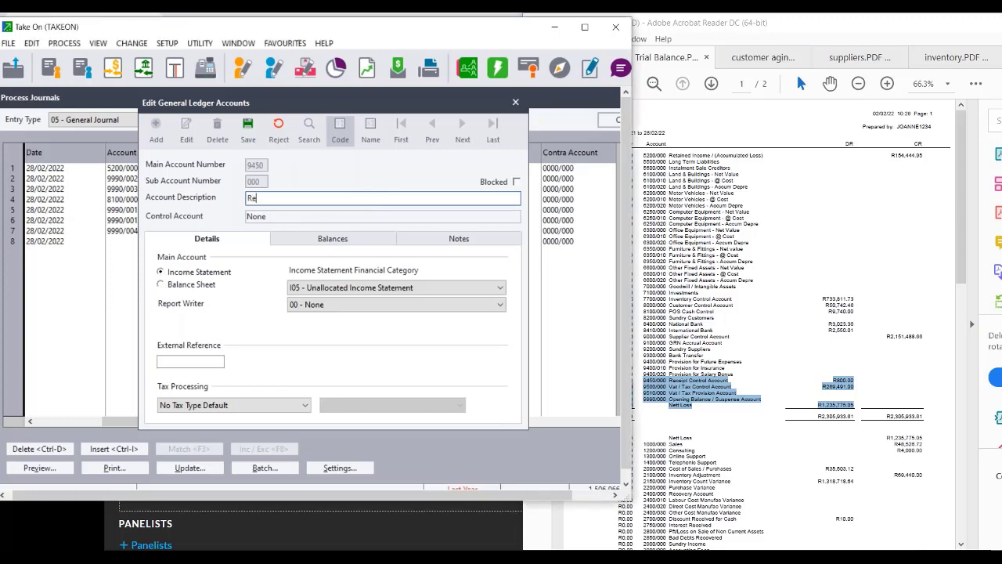
text(ceipt control account)
click(182, 286)
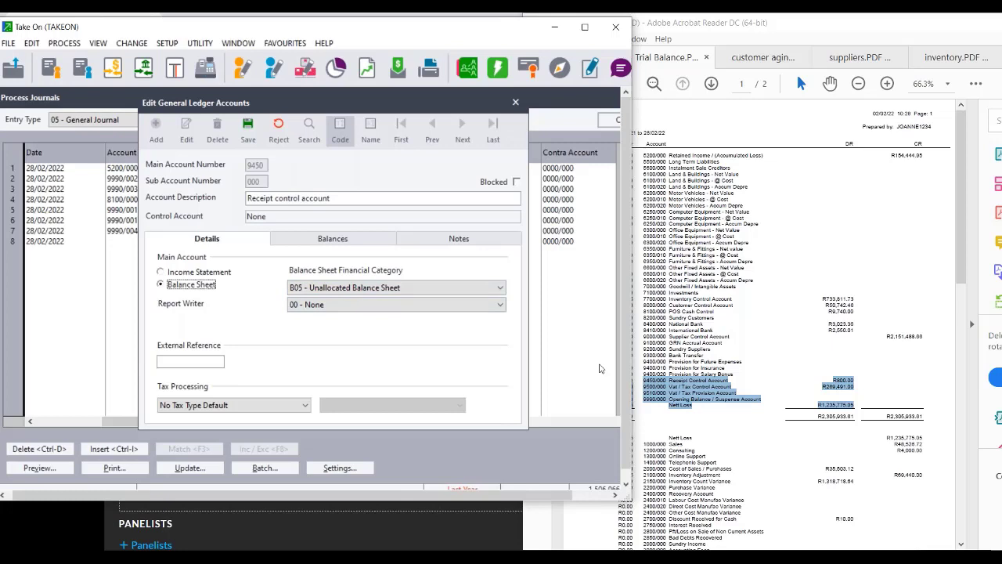
click(415, 290)
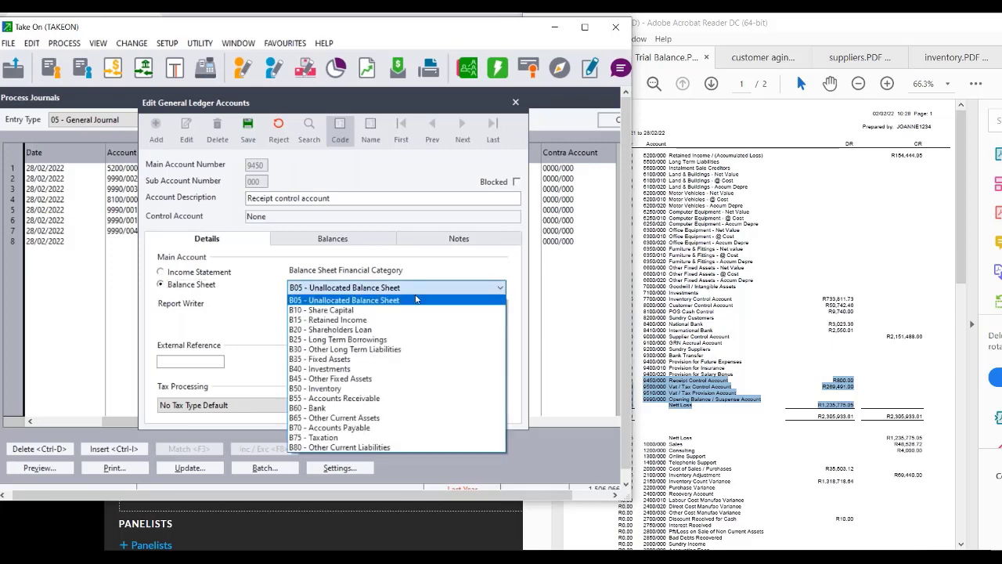
click(409, 418)
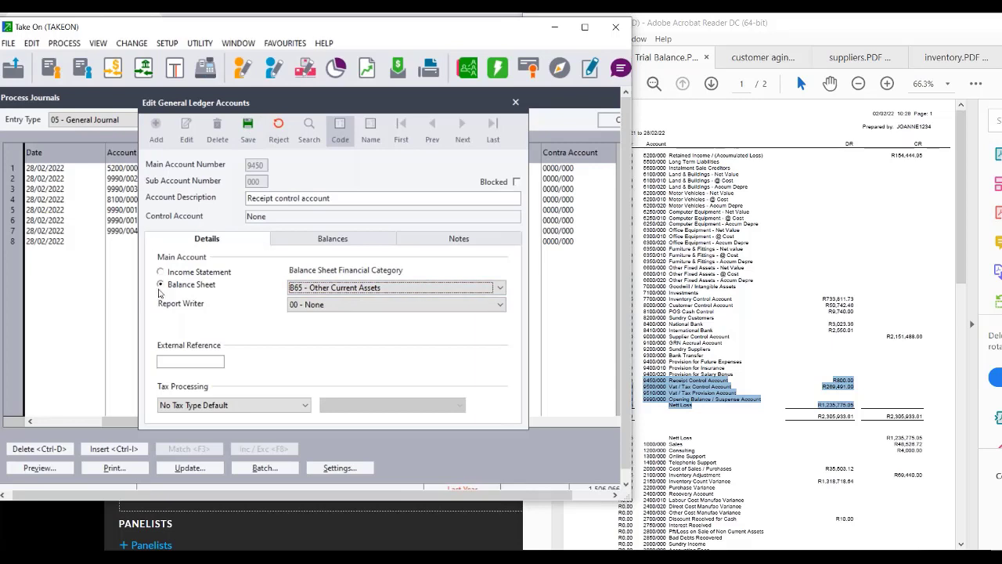
click(251, 130)
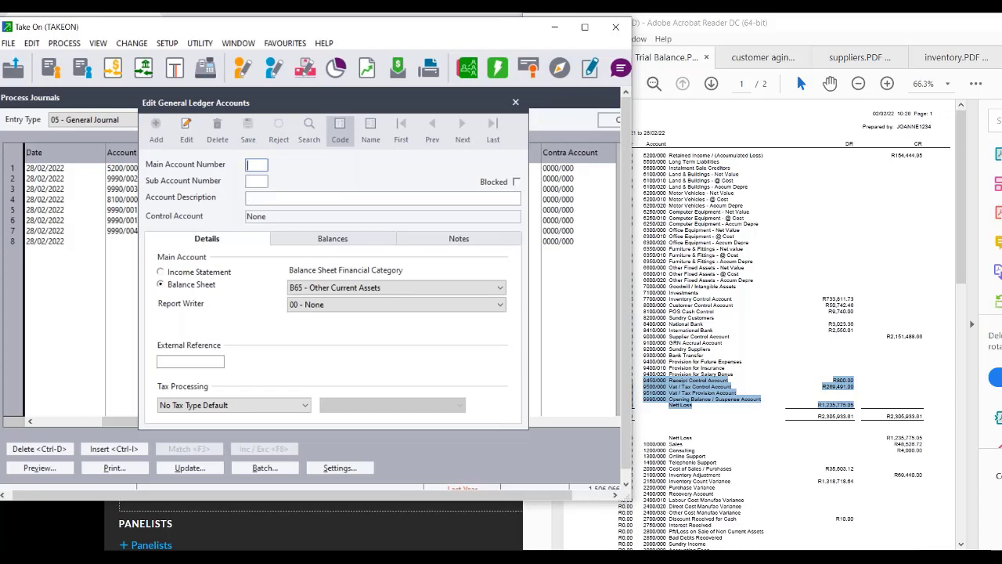
click(513, 102)
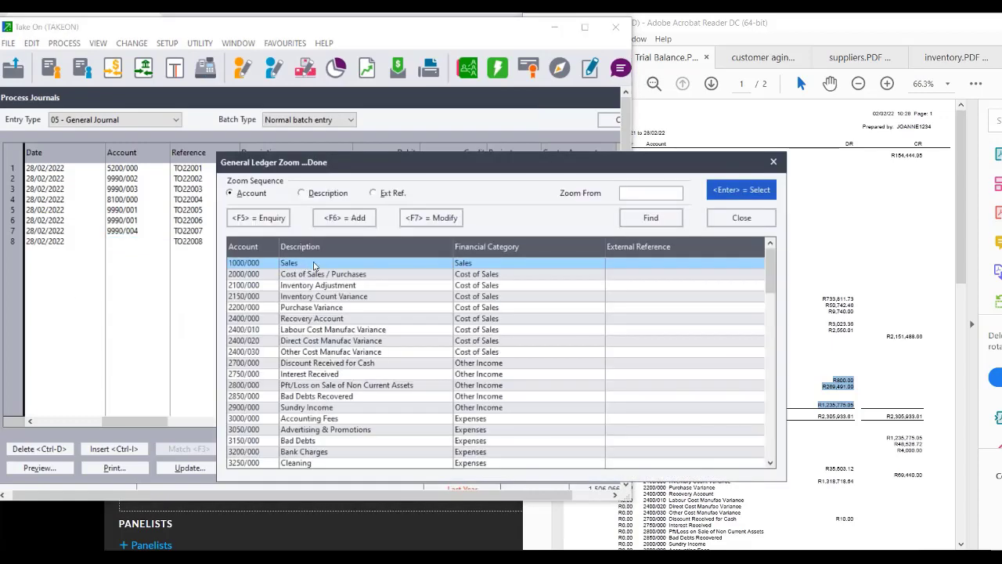
Debit the new 9450/000 account with 800.00 on line 8, then open the batch settings.
text(9540)
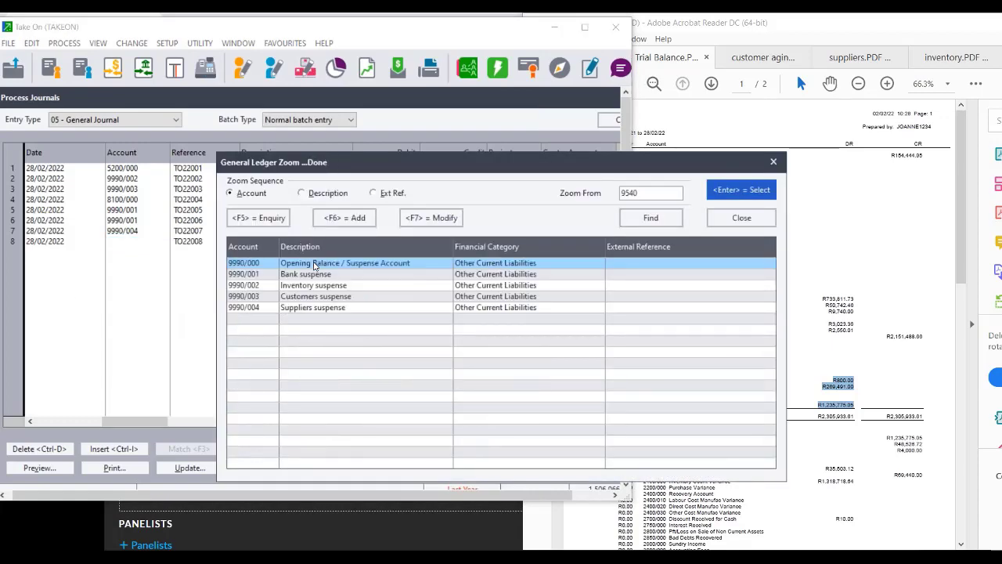
key(BackSpace)
key(BackSpace)
key(BackSpace)
key(BackSpace)
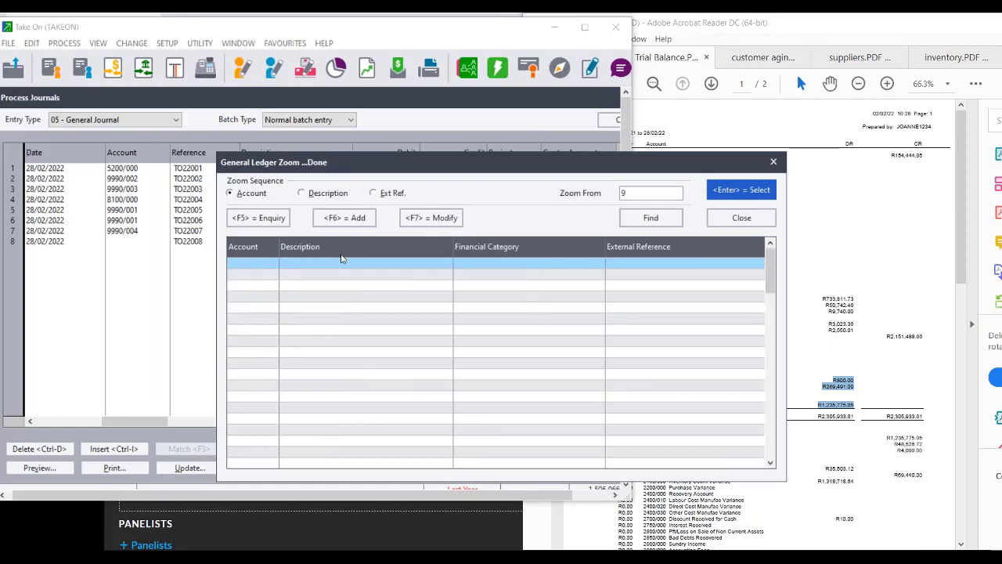
click(774, 162)
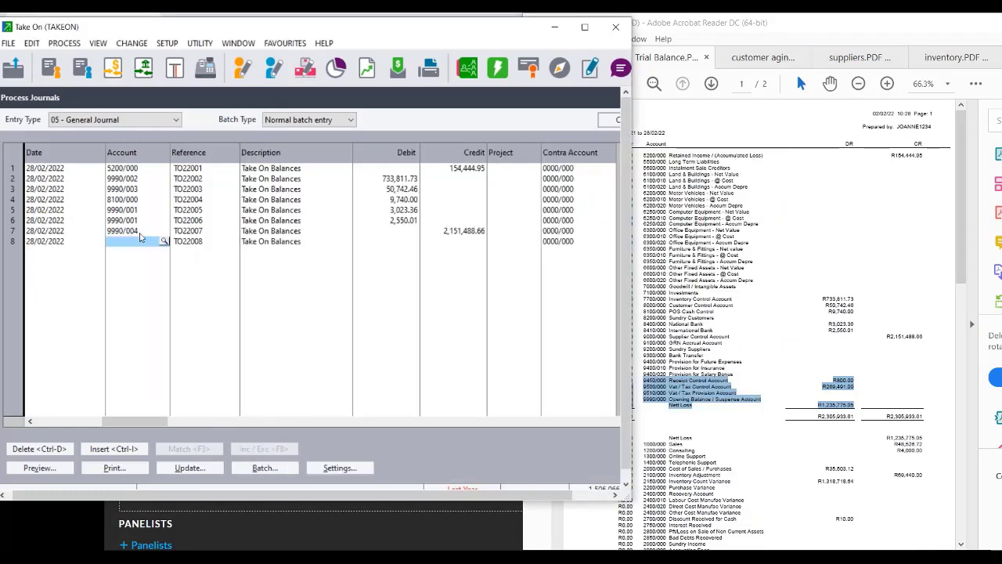
text(9450/000)
key(Return)
key(Return)
key(Return)
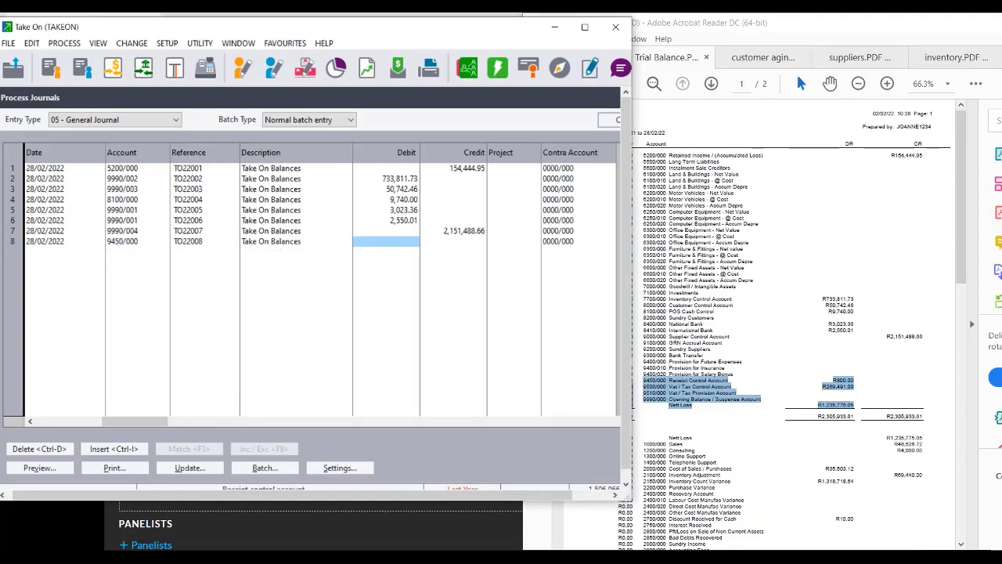
key(Return)
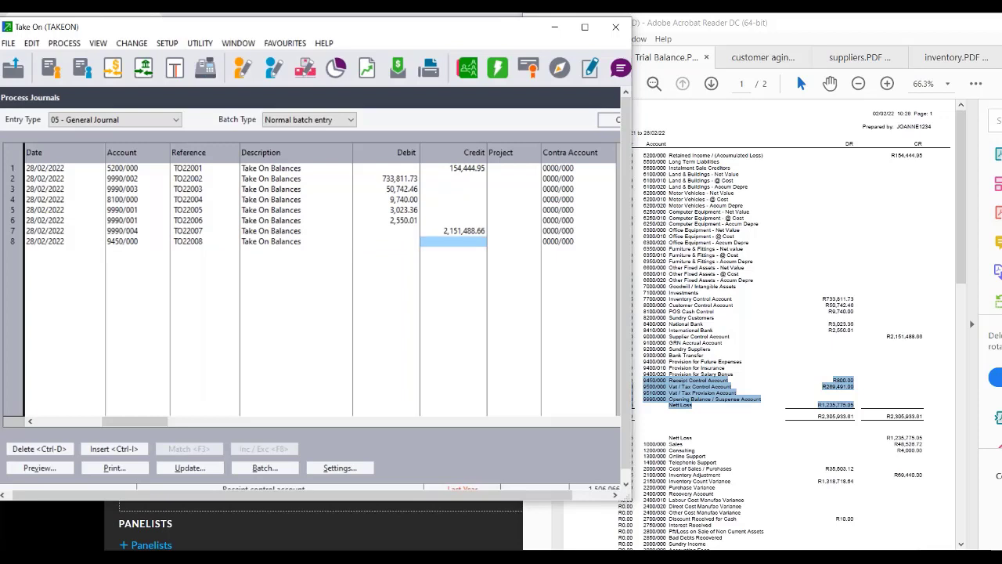
click(371, 245)
text(8)
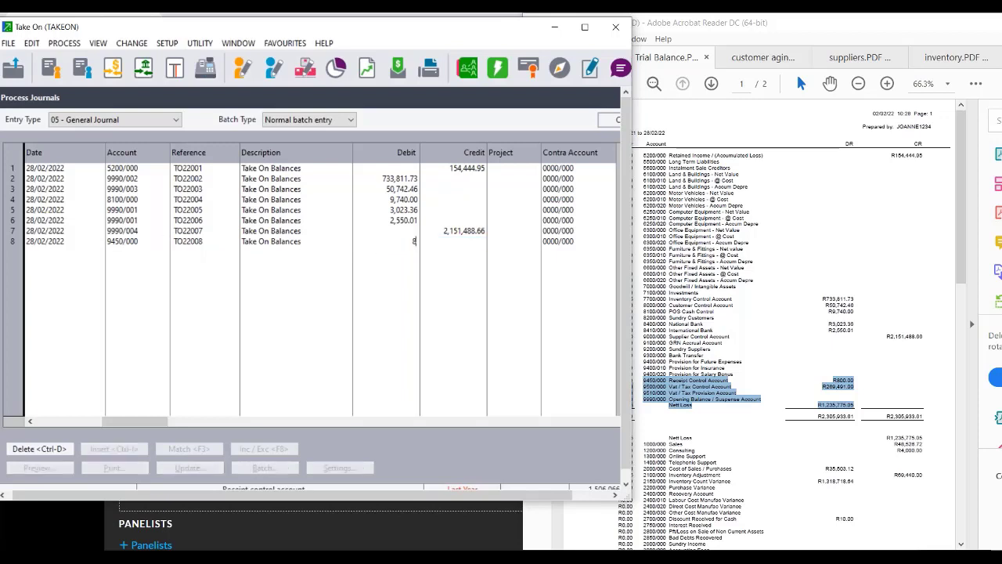
text(00)
key(Return)
key(Return)
key(Return)
key(Return)
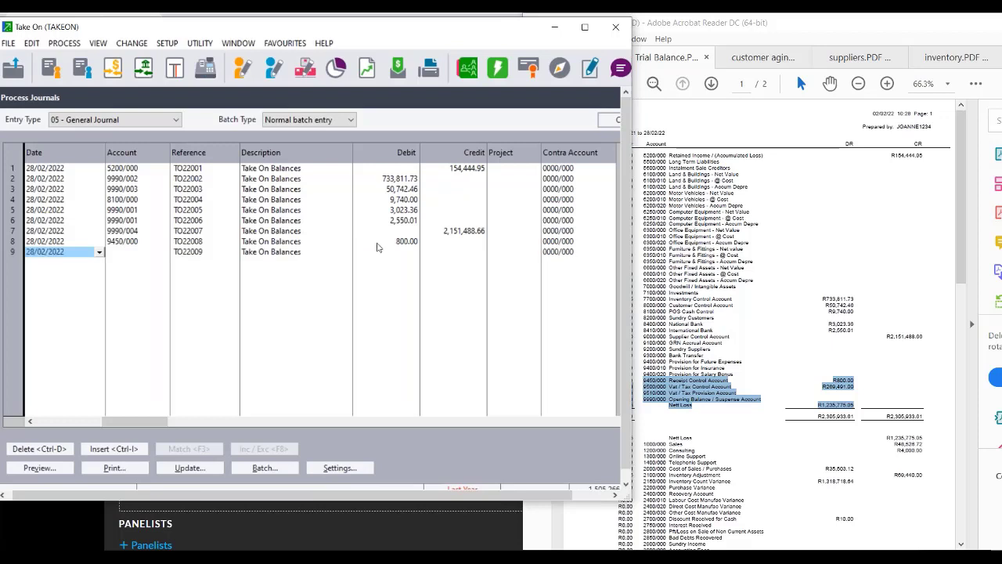
click(976, 451)
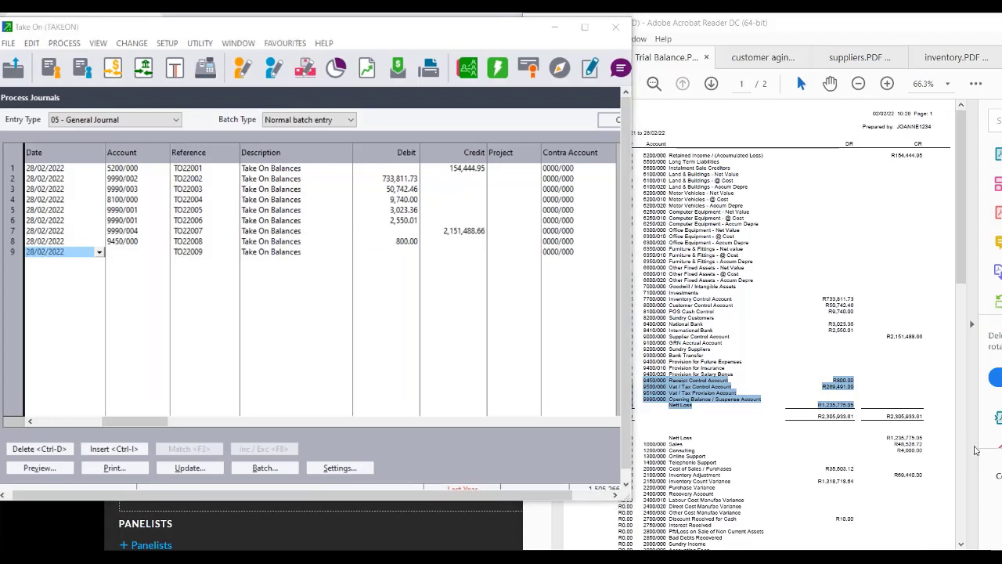
click(321, 473)
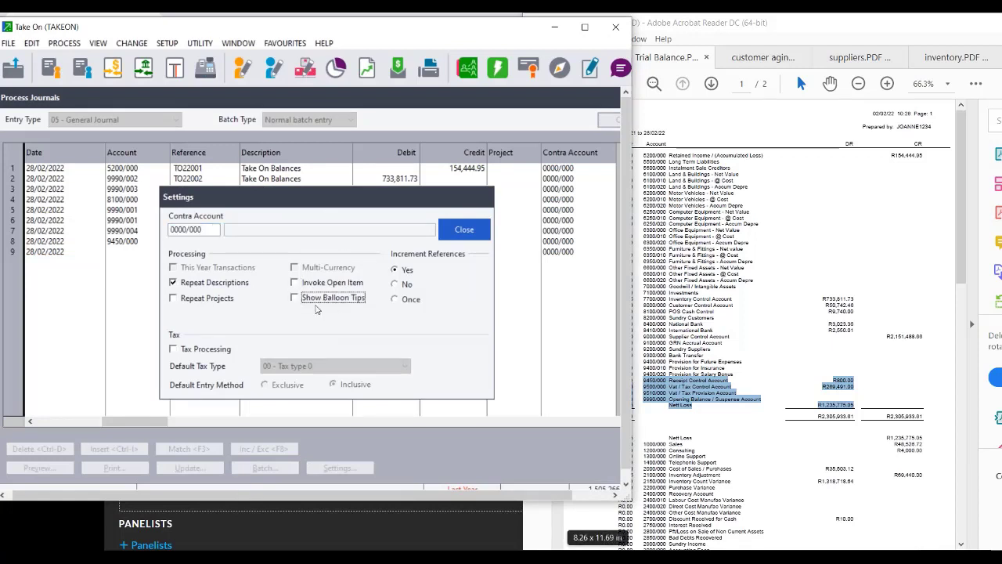
Debit account 9500/000 with 269,491.00 on line 9, correcting the first amount typed.
click(465, 228)
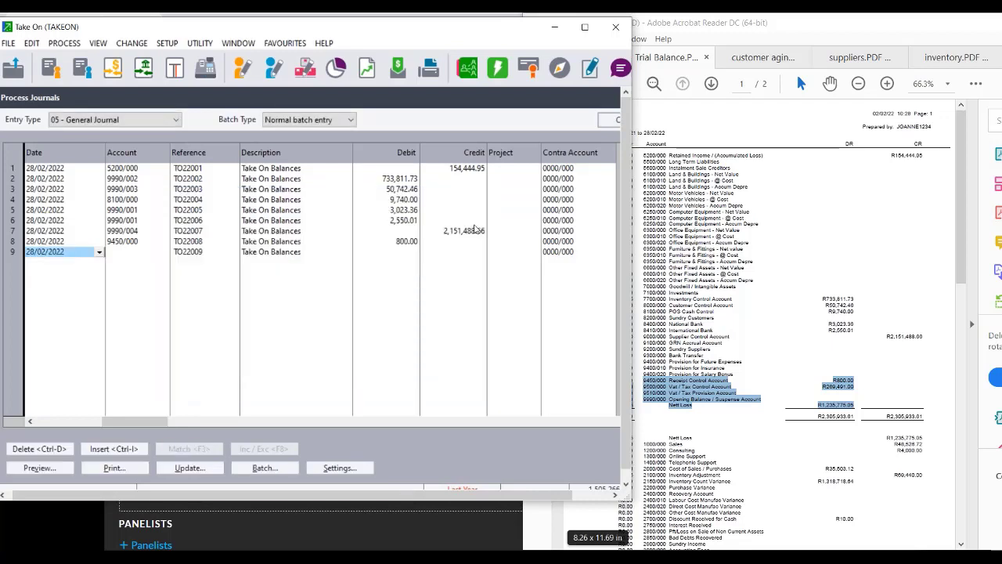
key(Tab)
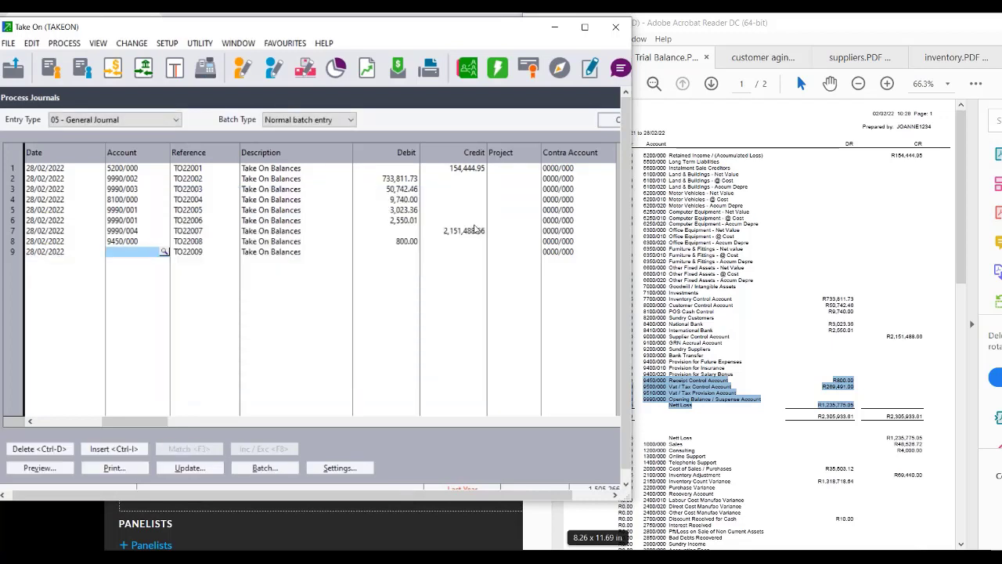
text(9)
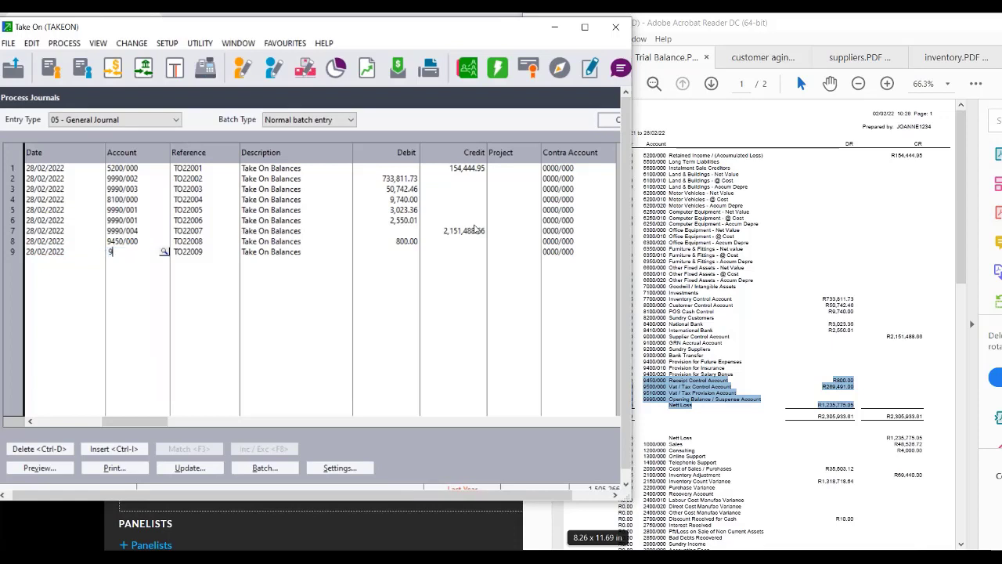
text(500/000)
key(Tab)
key(Tab)
key(Tab)
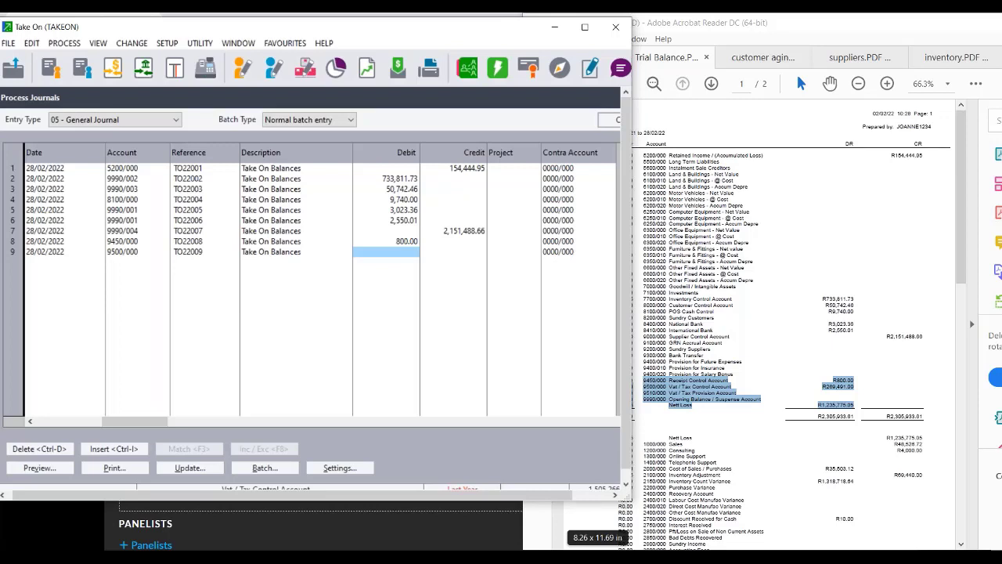
text(26)
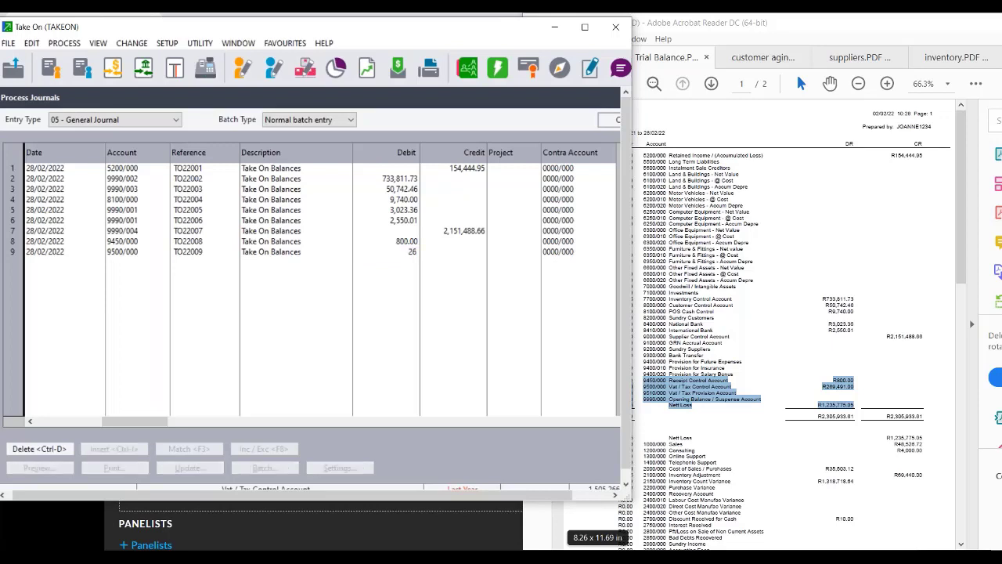
text(9291.00)
key(Tab)
key(Tab)
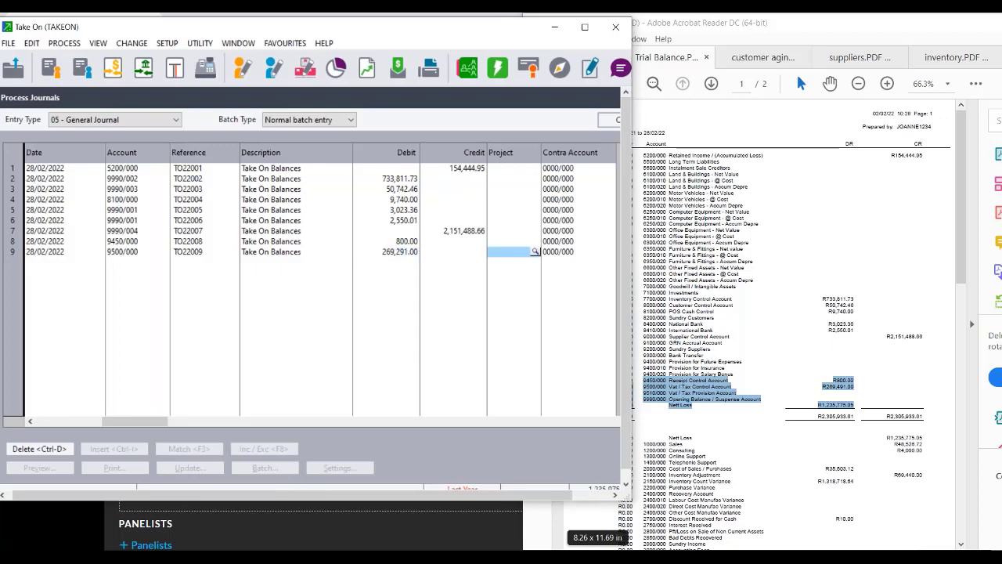
click(408, 251)
text(2)
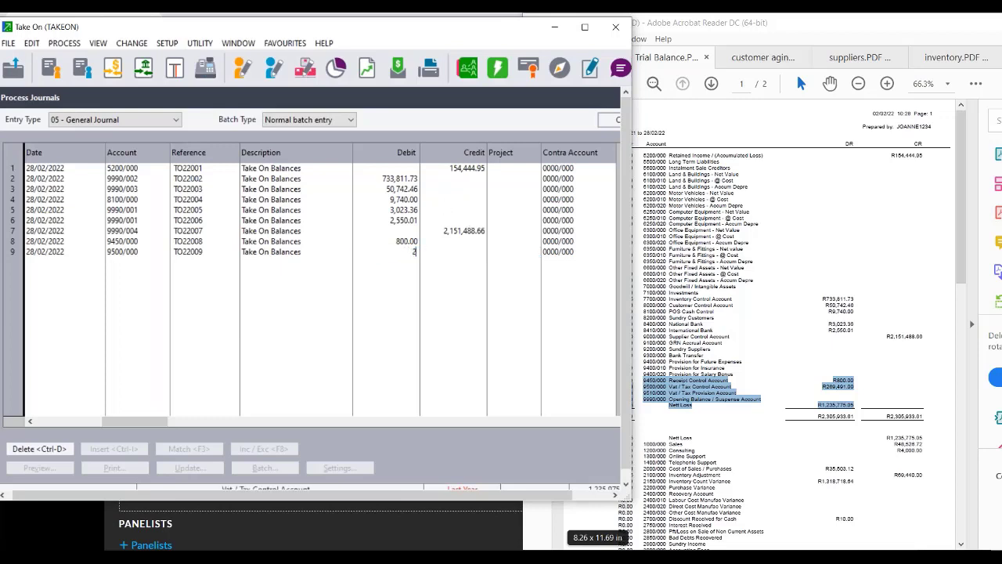
text(69491)
key(Tab)
key(Tab)
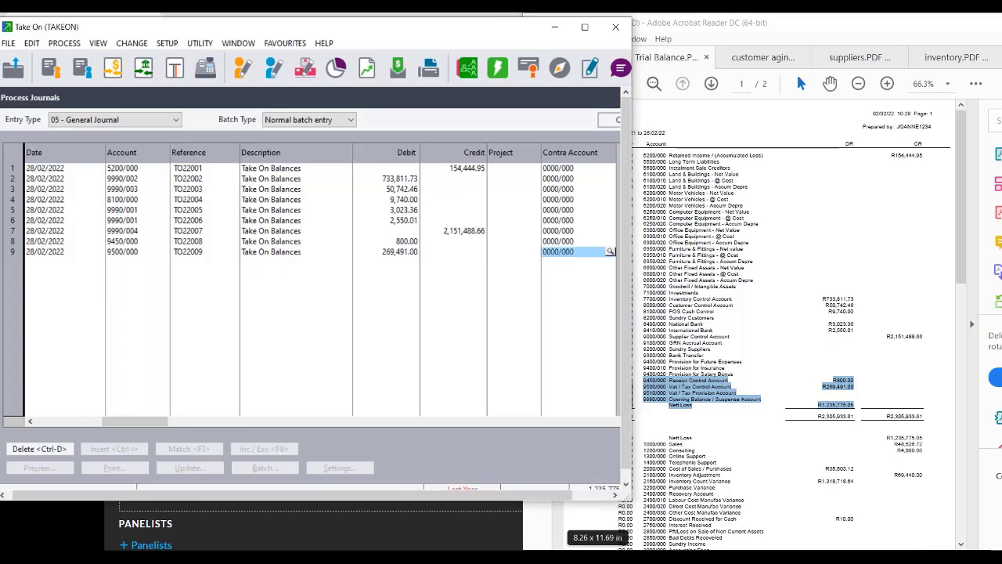
key(Tab)
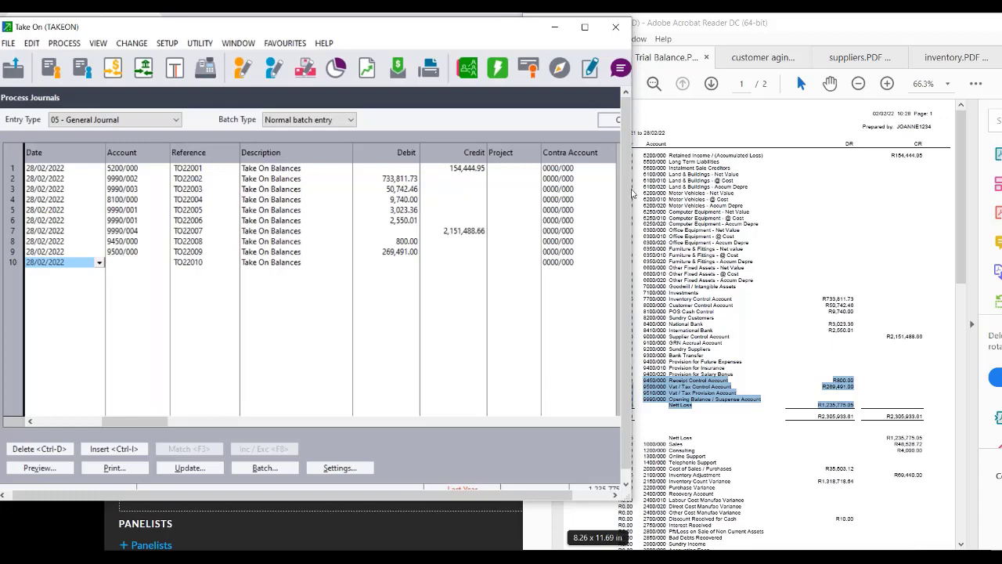
Scroll the trial balance PDF and mark the Nett Loss to Entertainment Expenses lines.
drag(964, 174, 969, 269)
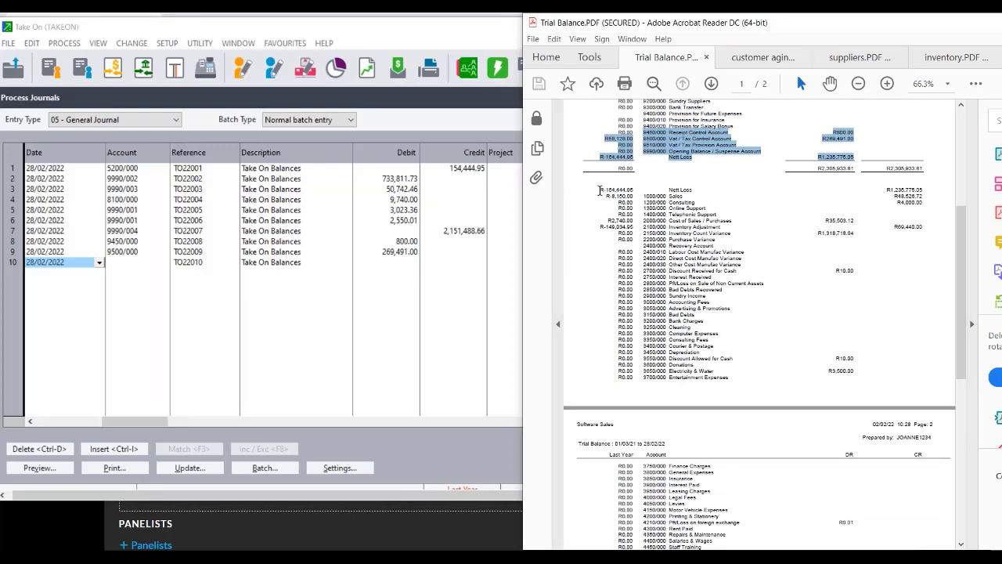
drag(597, 189, 920, 376)
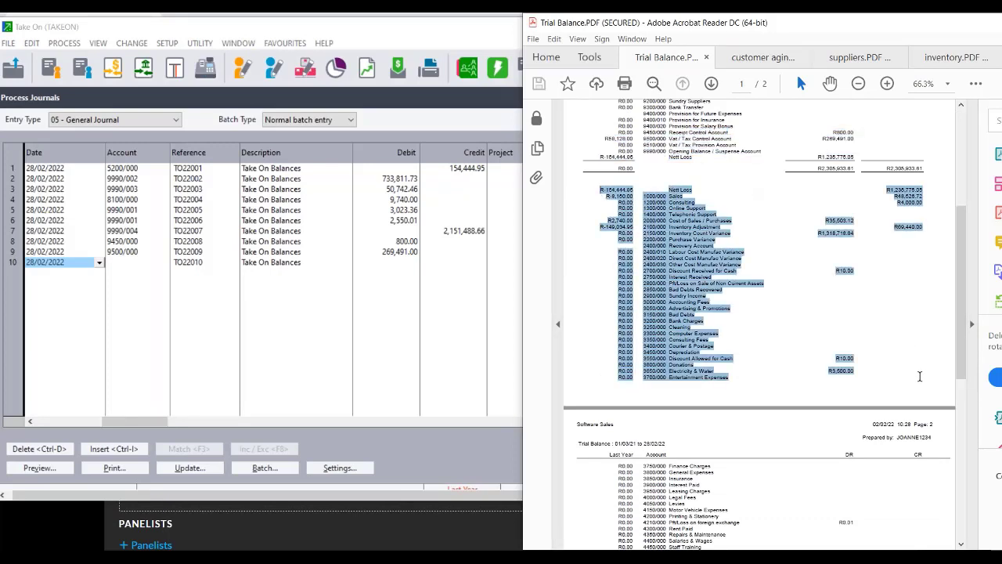
drag(961, 305, 969, 333)
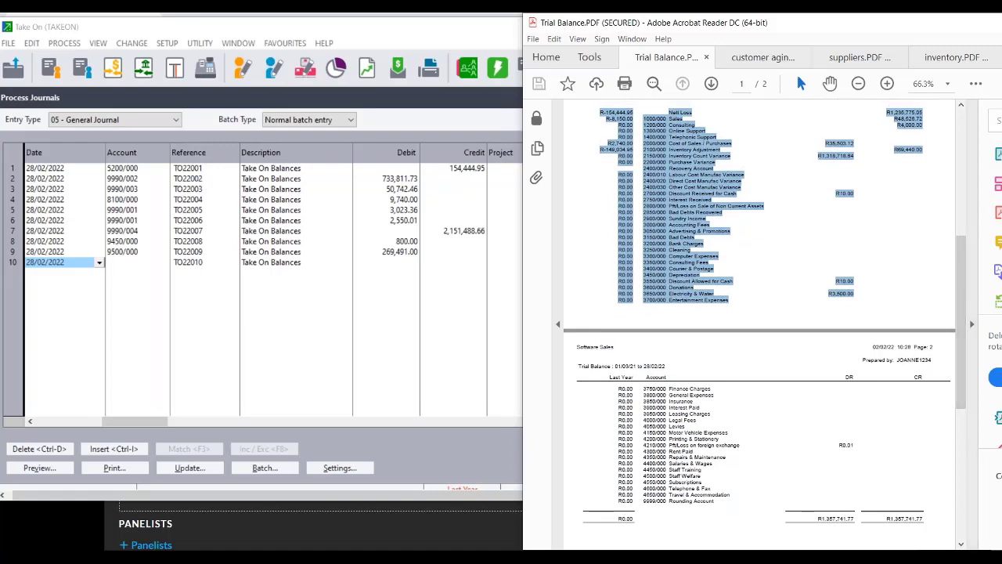
click(652, 125)
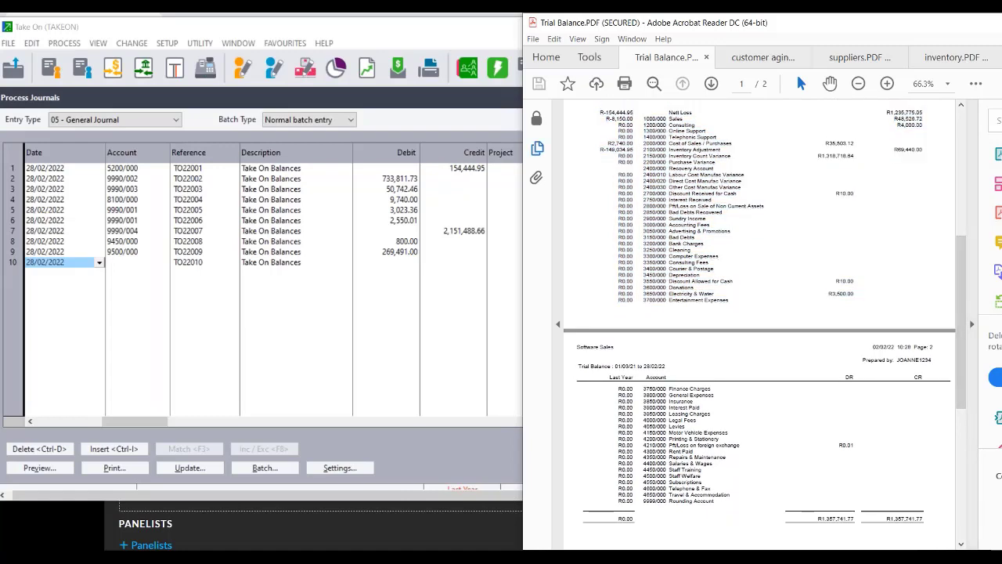
click(121, 263)
Put account 1000/000 on line 10 and type its 1,235,775.05 credit.
text(1000/000)
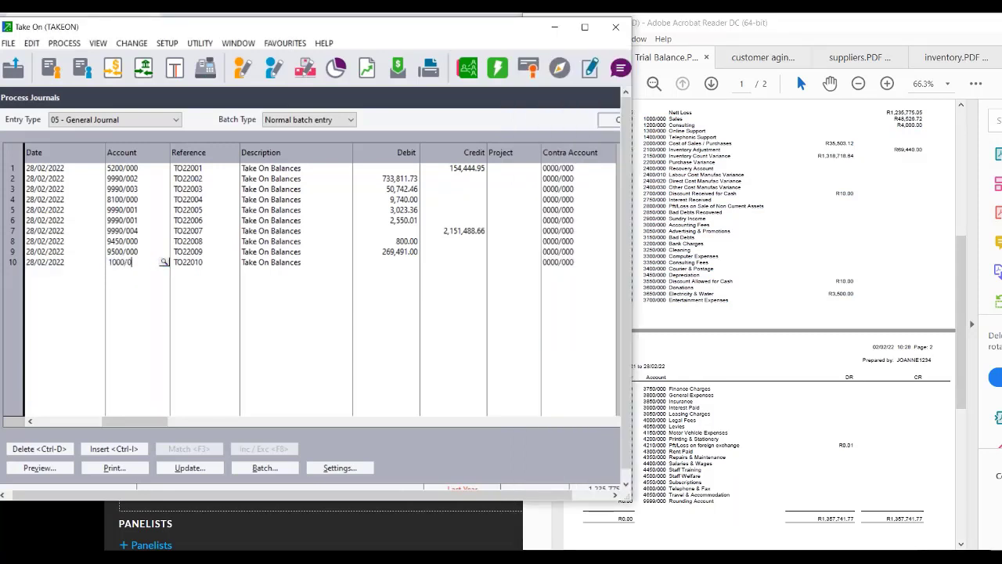
key(Tab)
key(Tab)
key(Tab)
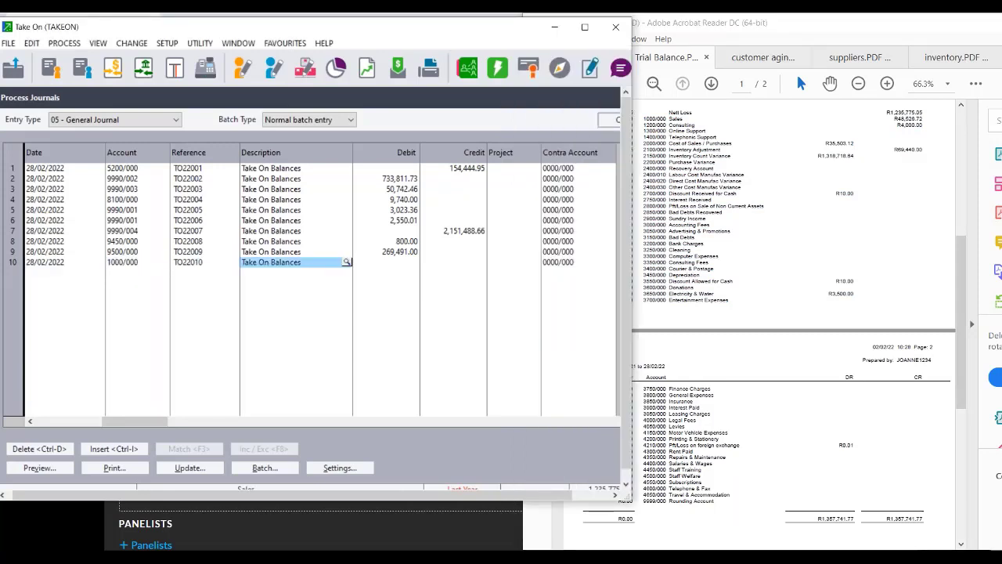
key(Tab)
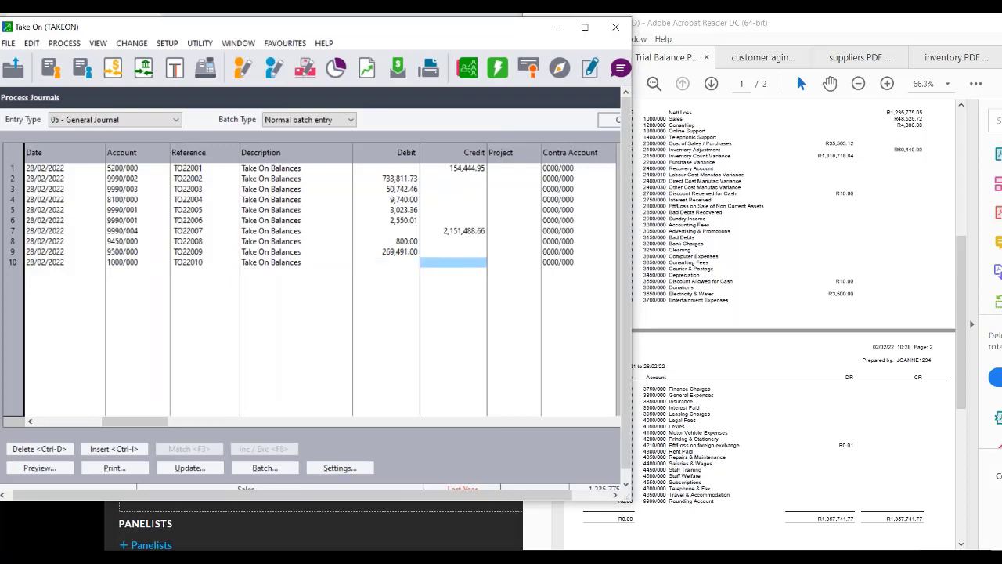
text(1)
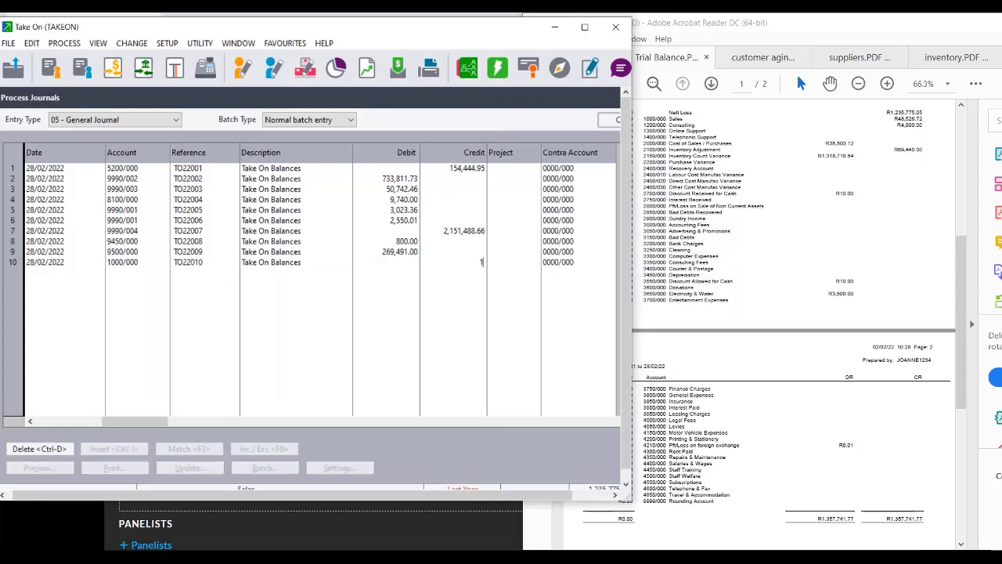
text(,235,)
text(775)
text(.05)
Commit line 10's 1,235,775.05 credit, try account 1200/000 on line 11, then open the account lookup.
key(Tab)
key(Tab)
key(Tab)
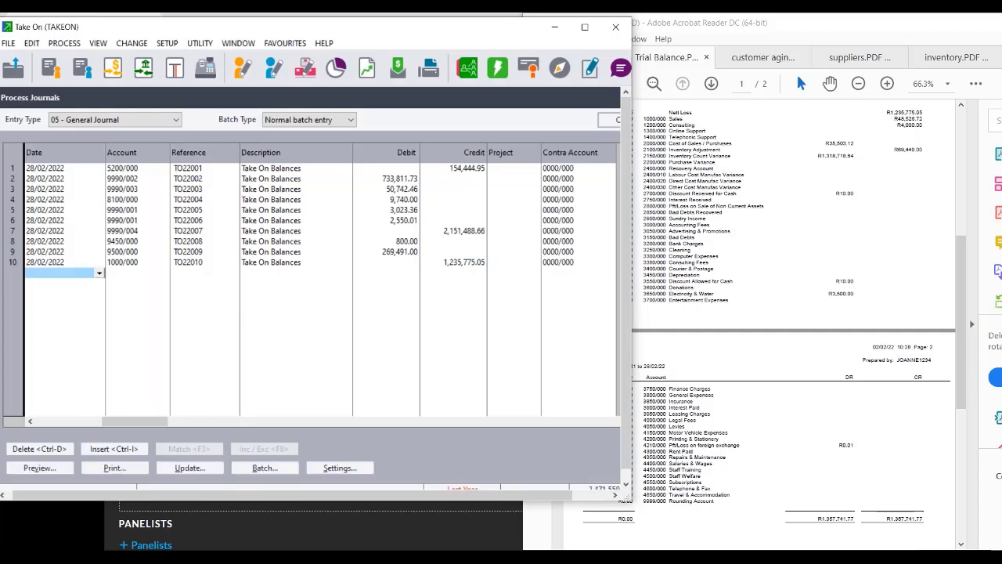
key(Tab)
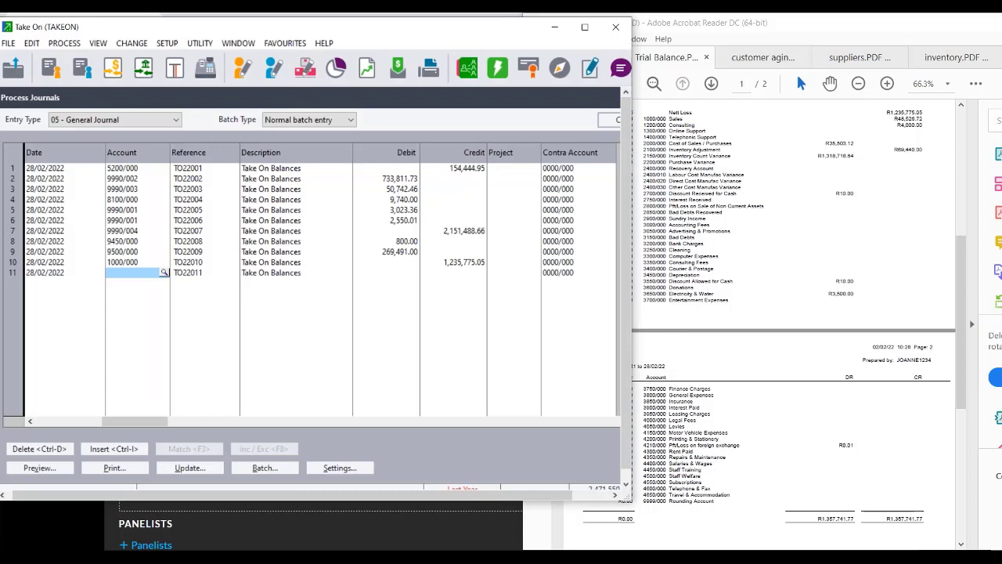
text(1200/000)
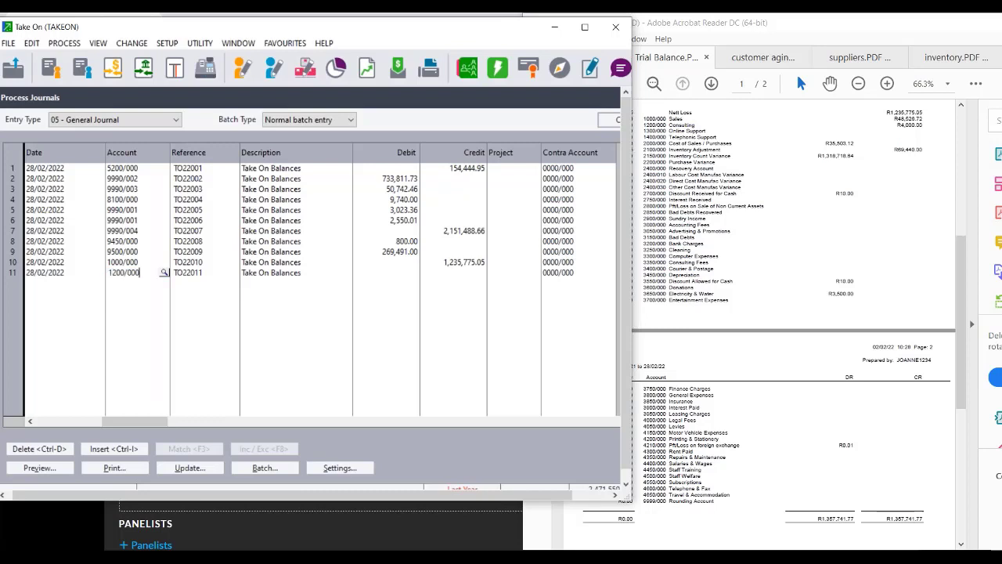
key(Tab)
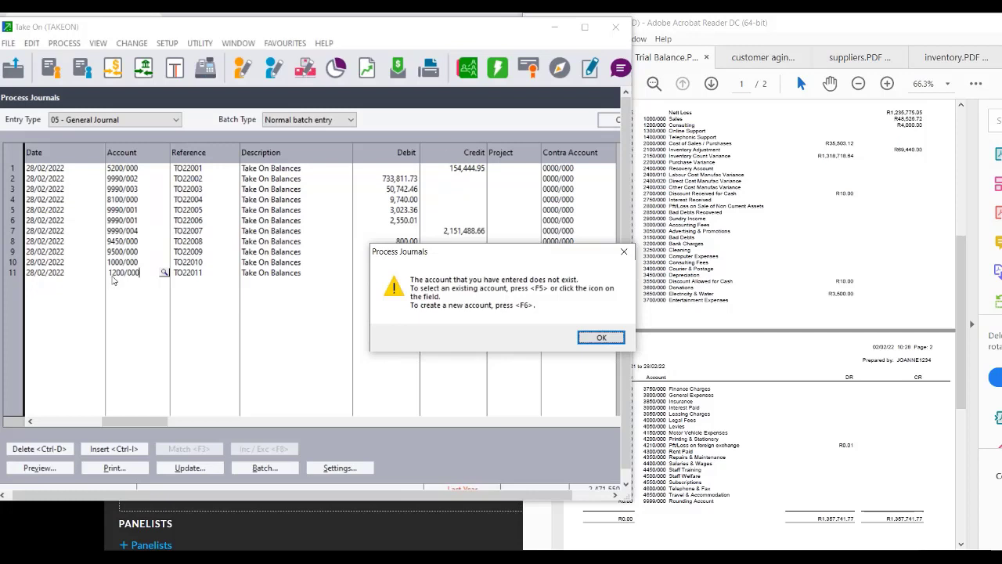
click(601, 338)
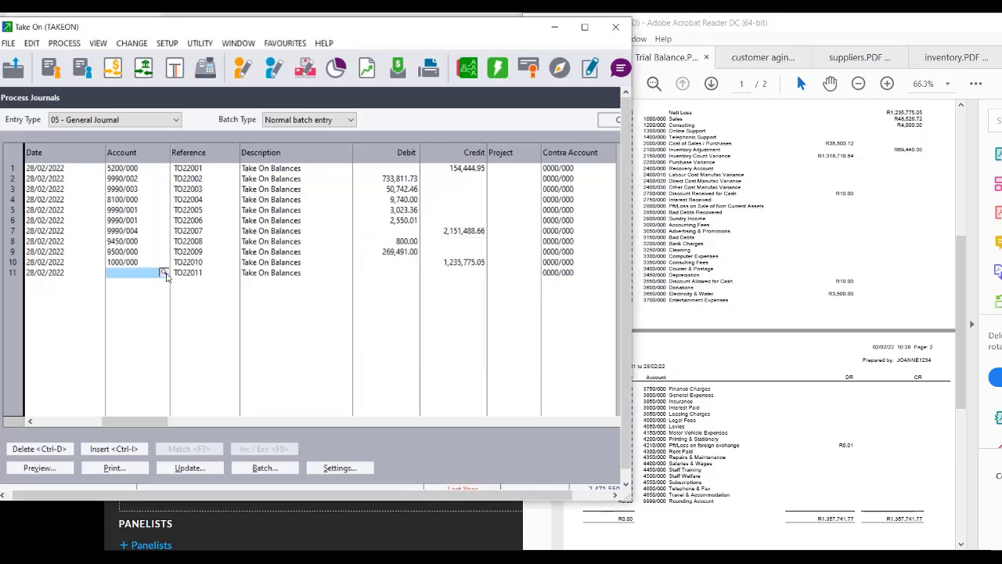
click(163, 272)
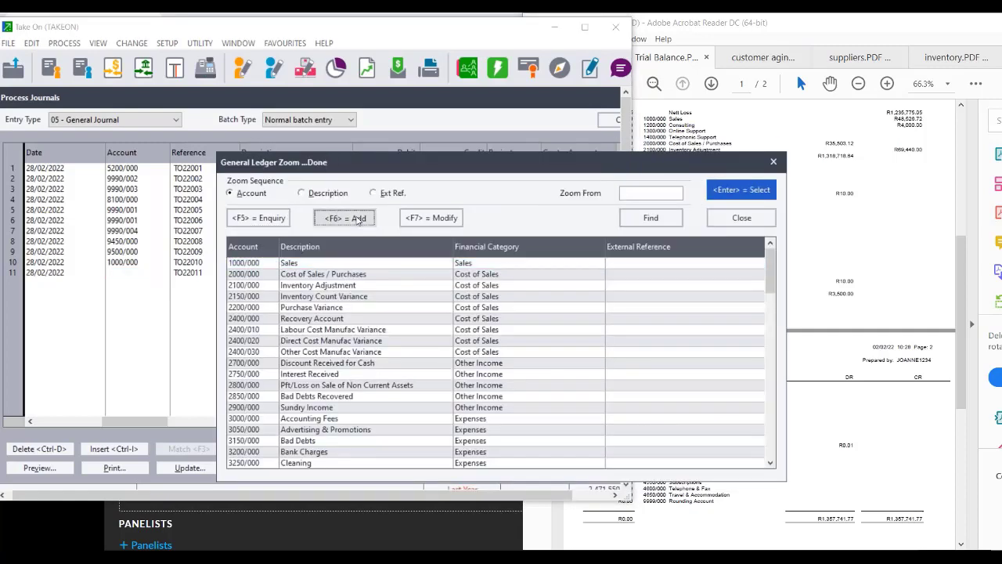
Create GL account 1200 Consulting in category I10 - Sales and save it.
key(Escape)
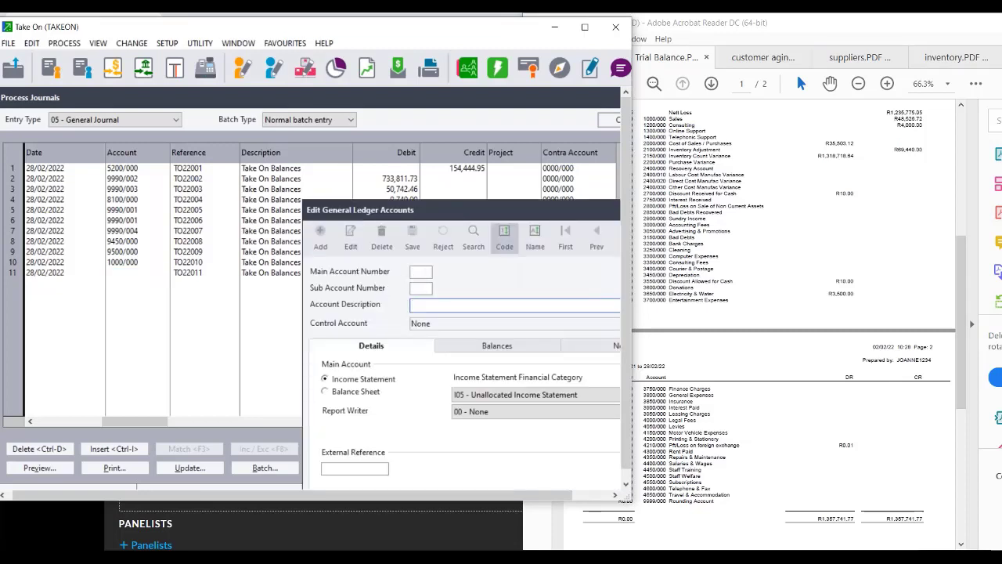
click(417, 274)
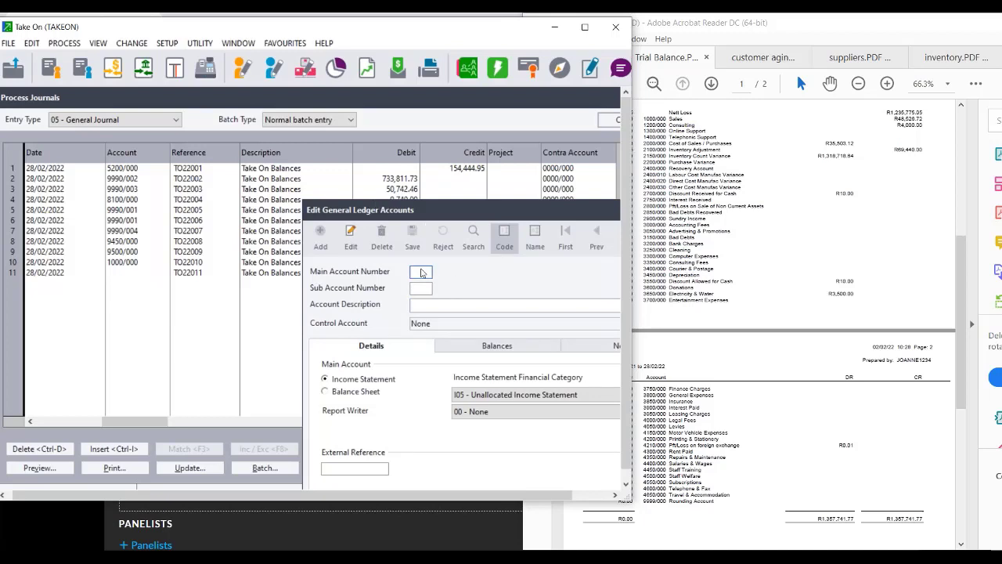
key(Return)
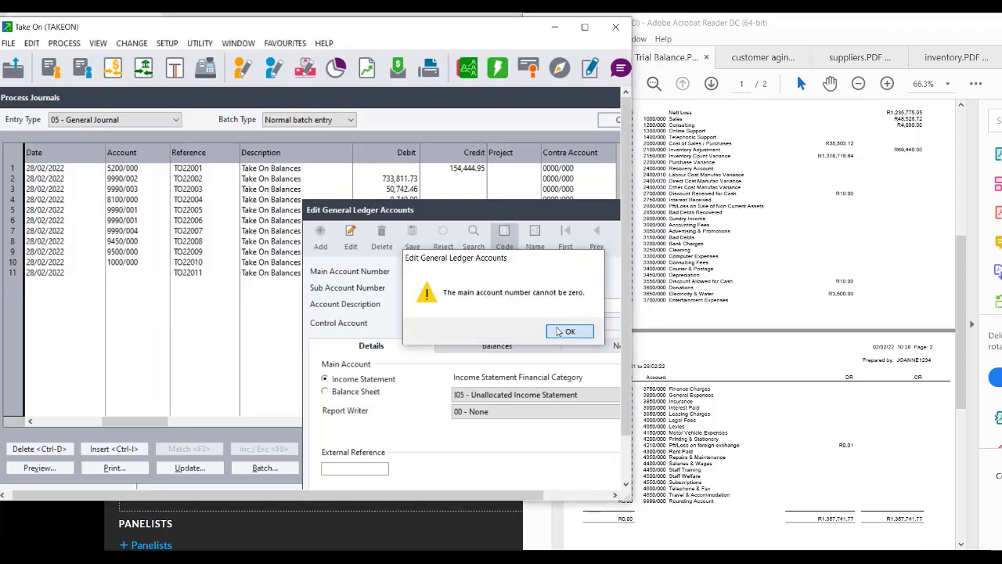
click(570, 331)
text(1200)
key(Return)
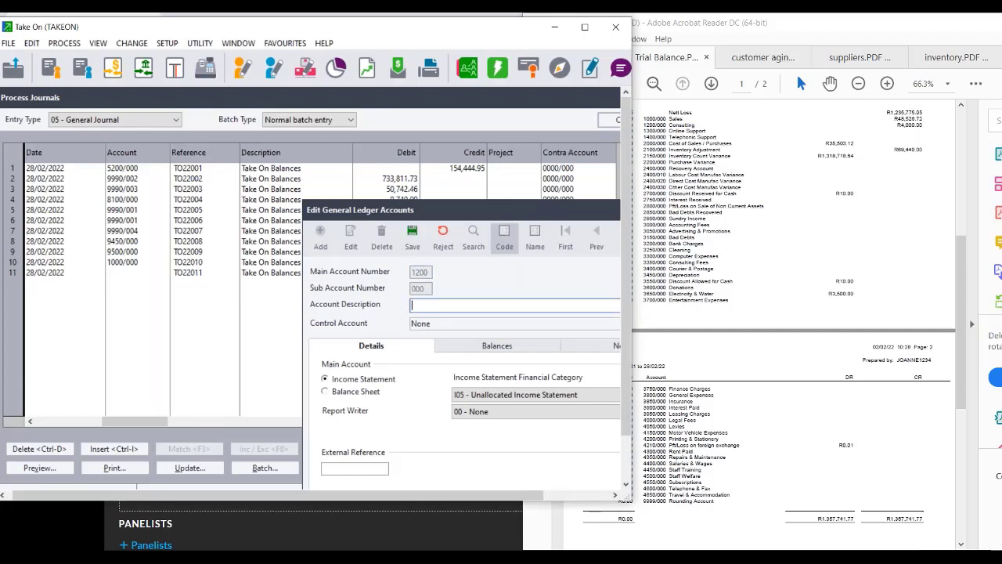
text(Consulting)
click(506, 396)
click(493, 421)
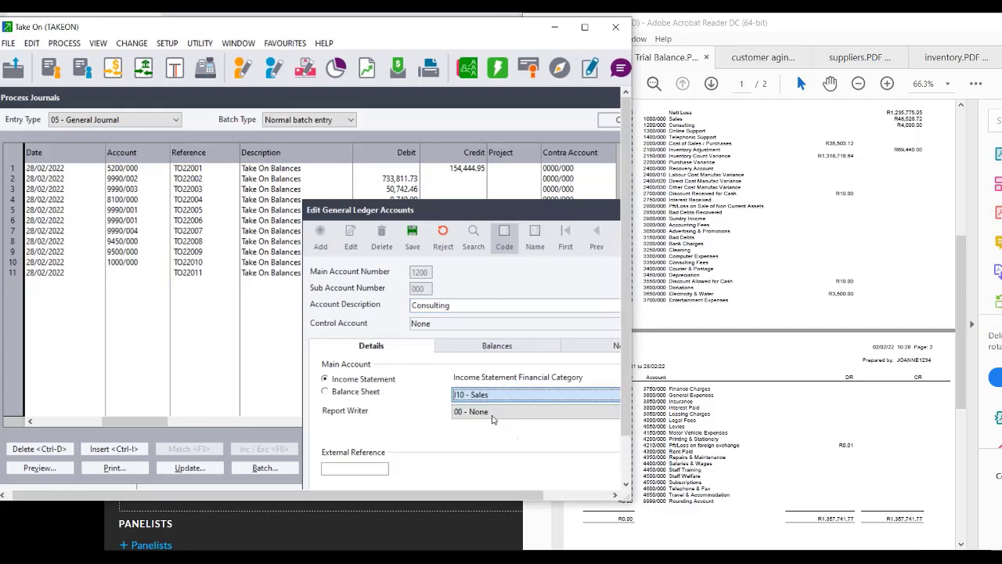
click(417, 240)
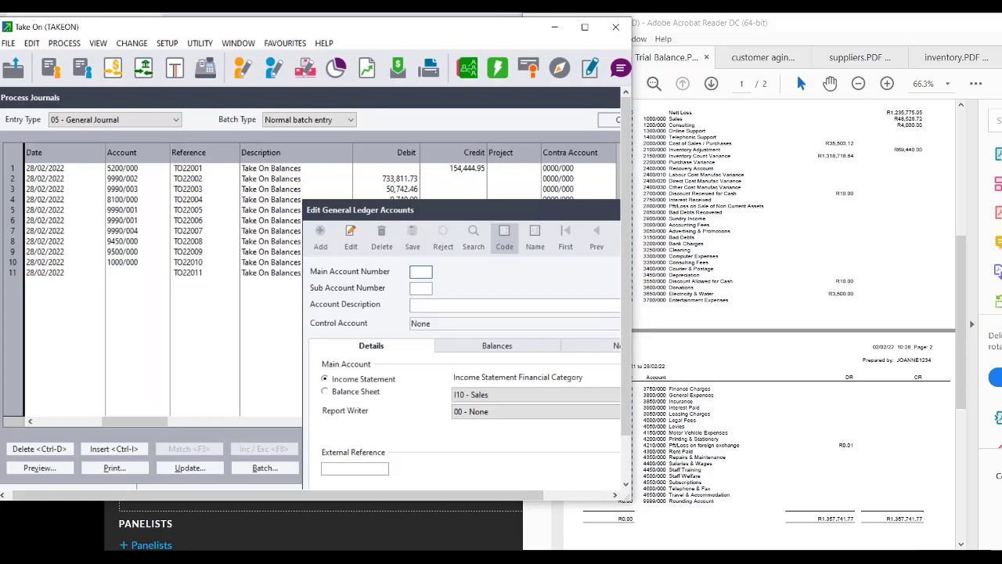
Add and save GL account 1300 Online Support.
text(1300)
key(Return)
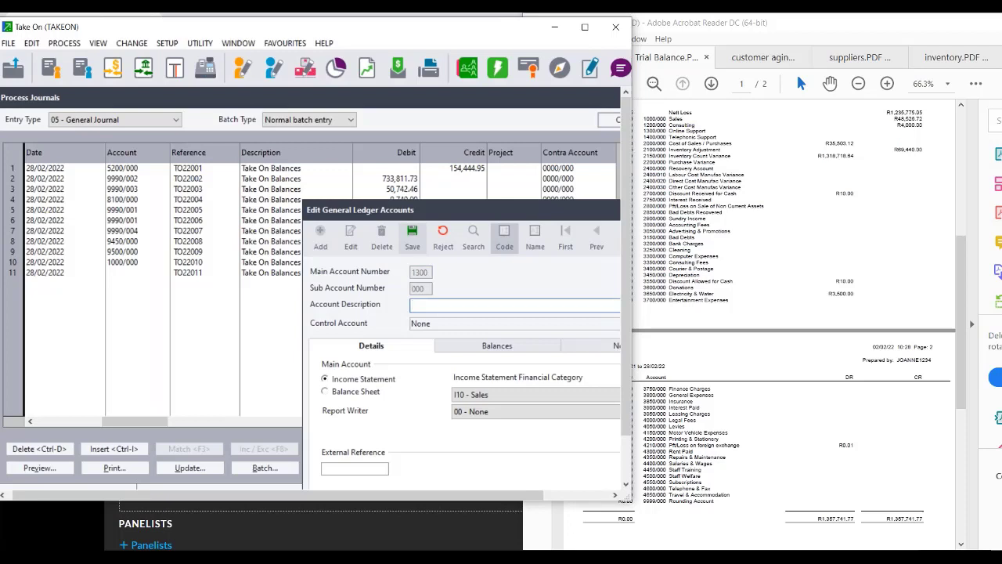
text(Online Support)
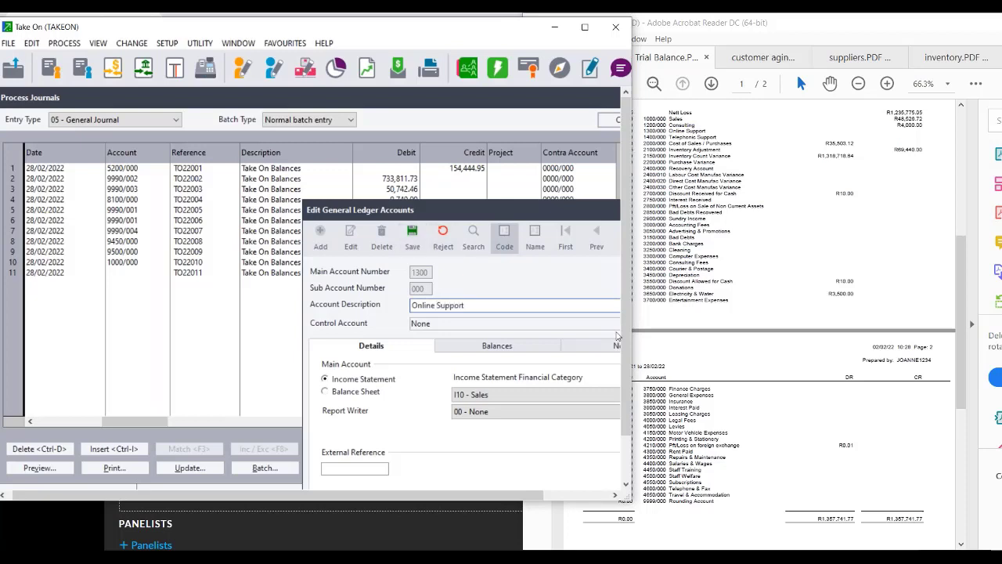
click(414, 235)
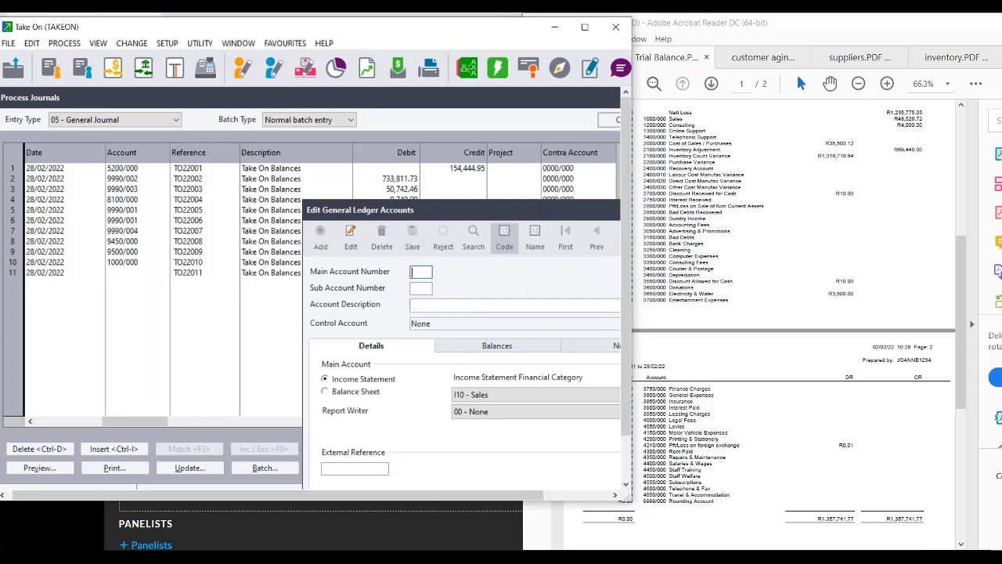
Add and save GL account 1400 Telephonic support.
text(1400)
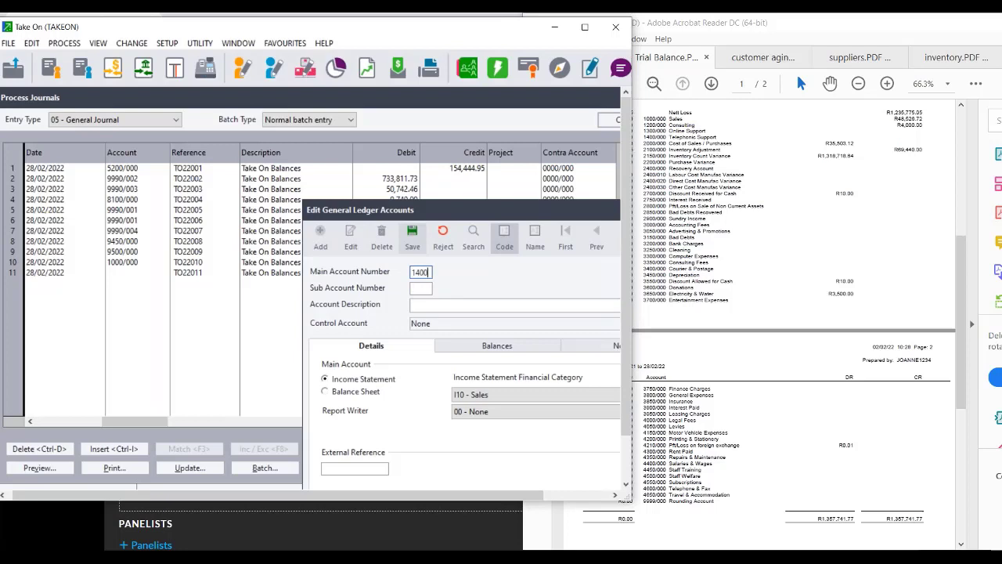
key(Tab)
key(Tab)
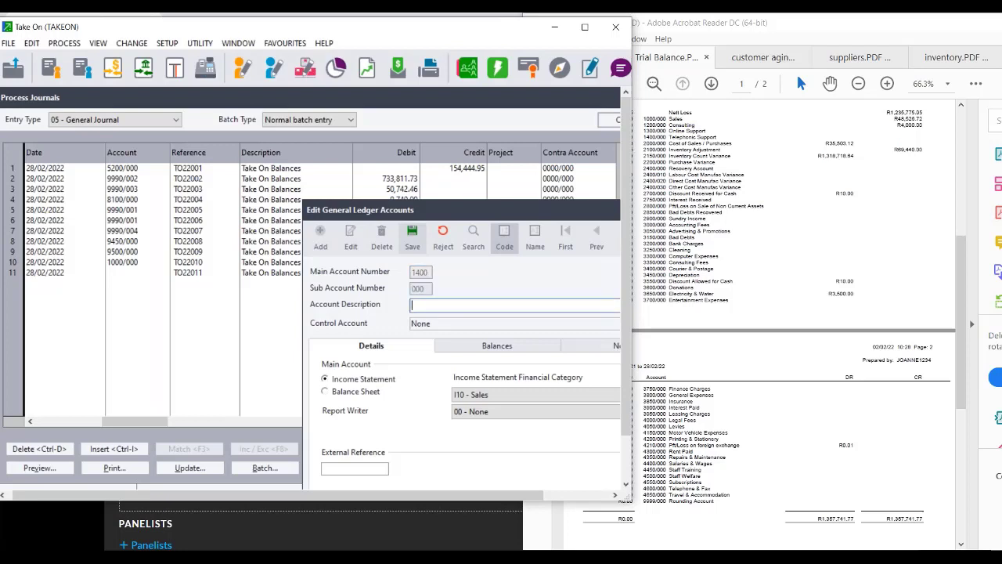
text(Telephonic support)
click(411, 246)
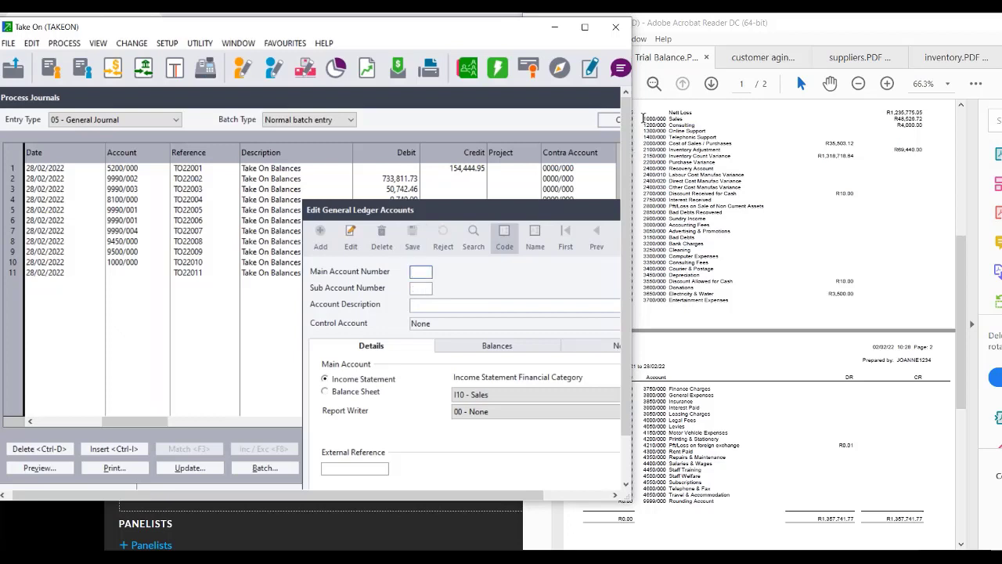
Check the Sales and Consulting lines in the trial balance PDF, then close the account editor.
click(642, 118)
drag(642, 117, 926, 126)
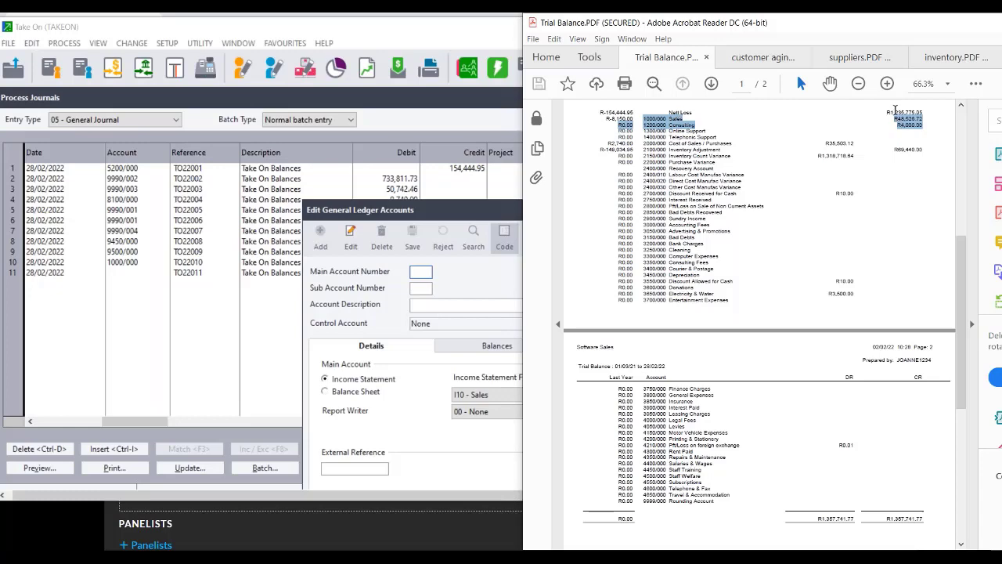
click(445, 208)
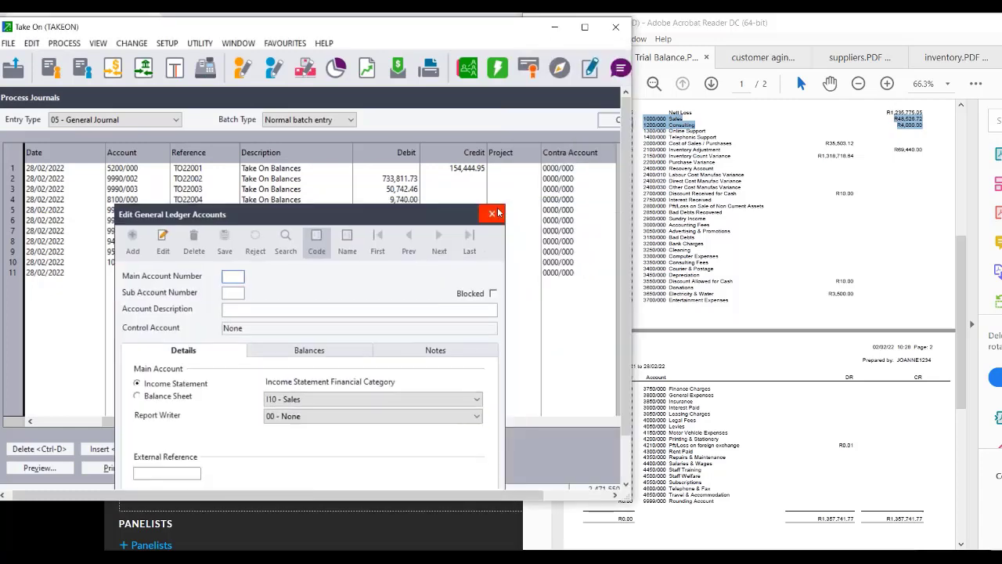
click(499, 212)
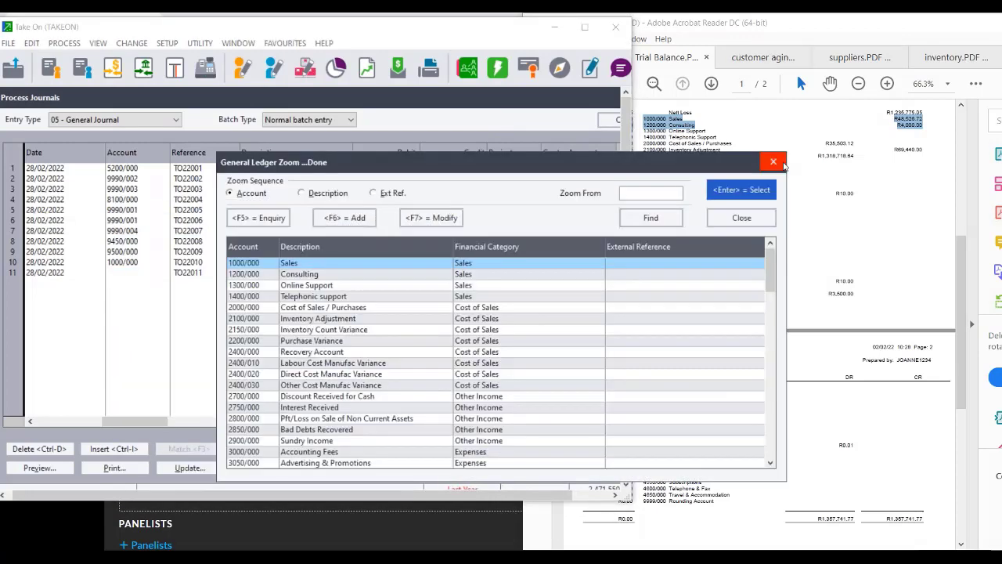
Close the account lookup and change line 10's credit to 48,526.72.
click(781, 163)
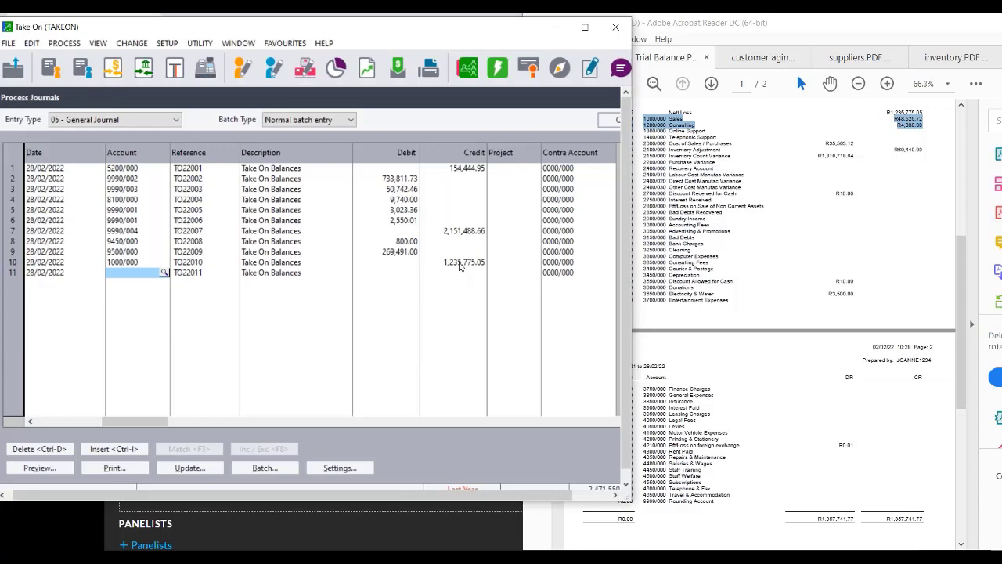
key(Return)
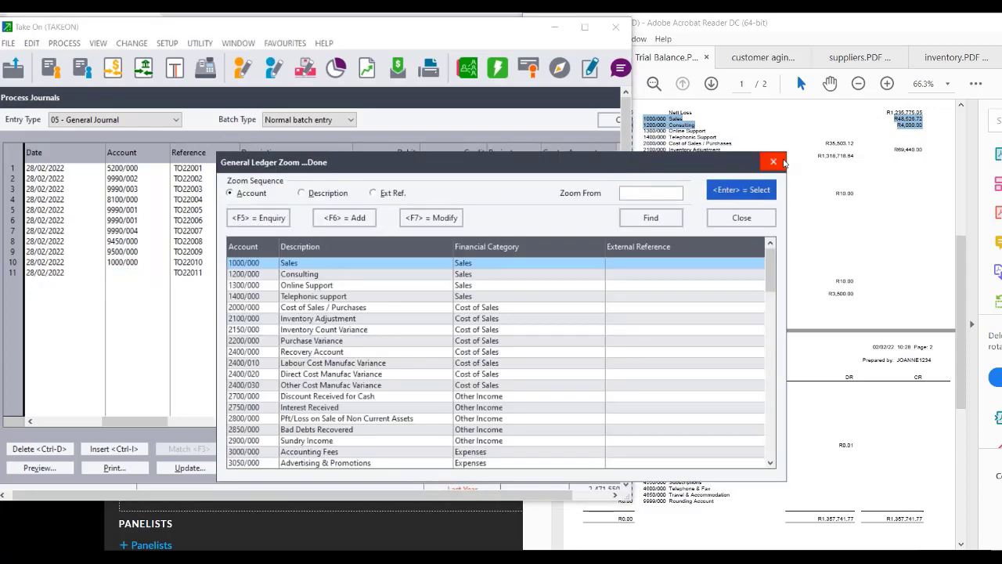
click(774, 161)
click(460, 264)
click(459, 266)
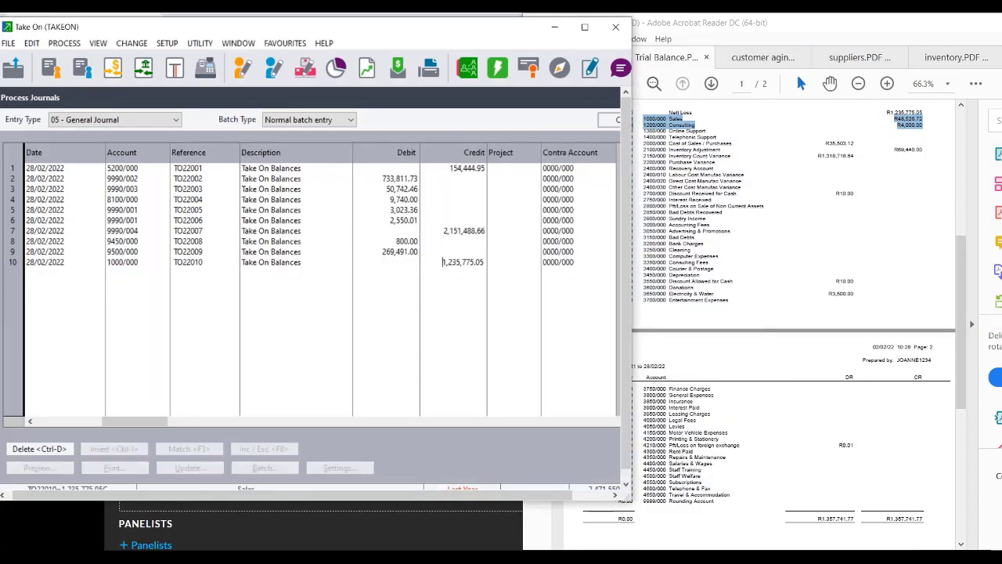
key(Delete)
key(Delete)
key(Delete)
key(Delete)
key(Delete)
key(Delete)
key(Delete)
key(Delete)
key(Delete)
key(Delete)
key(Delete)
key(Delete)
text(48)
text(526.72)
key(Return)
key(Return)
key(Return)
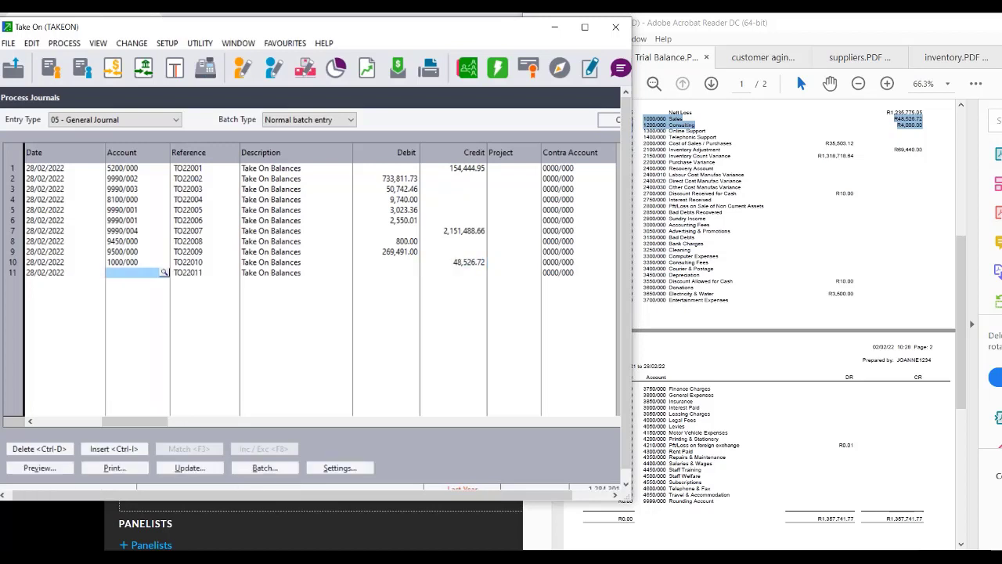
Enter line 11 crediting account 1200/000 with 4,000.00.
text(1200/000)
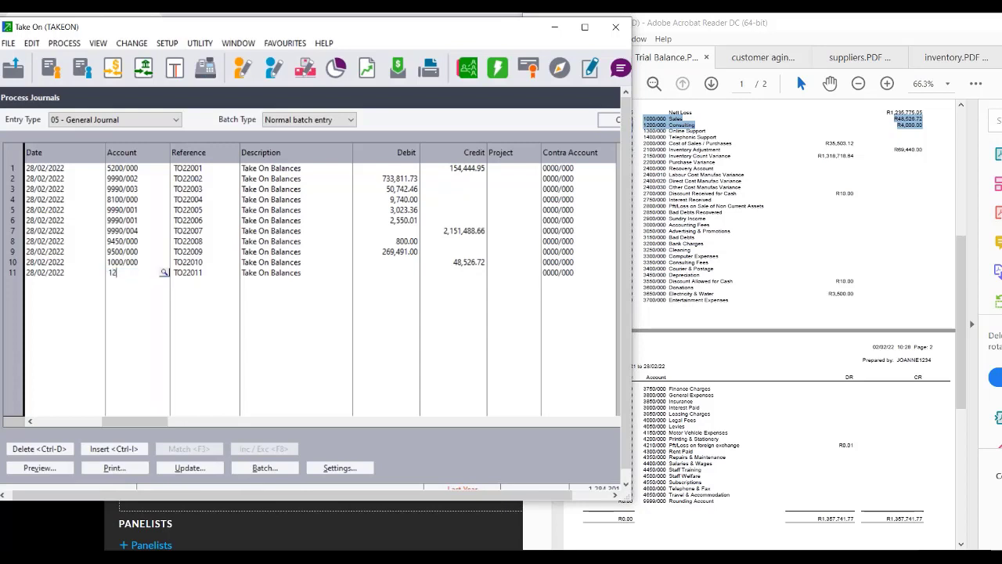
key(Return)
key(Return)
key(Return)
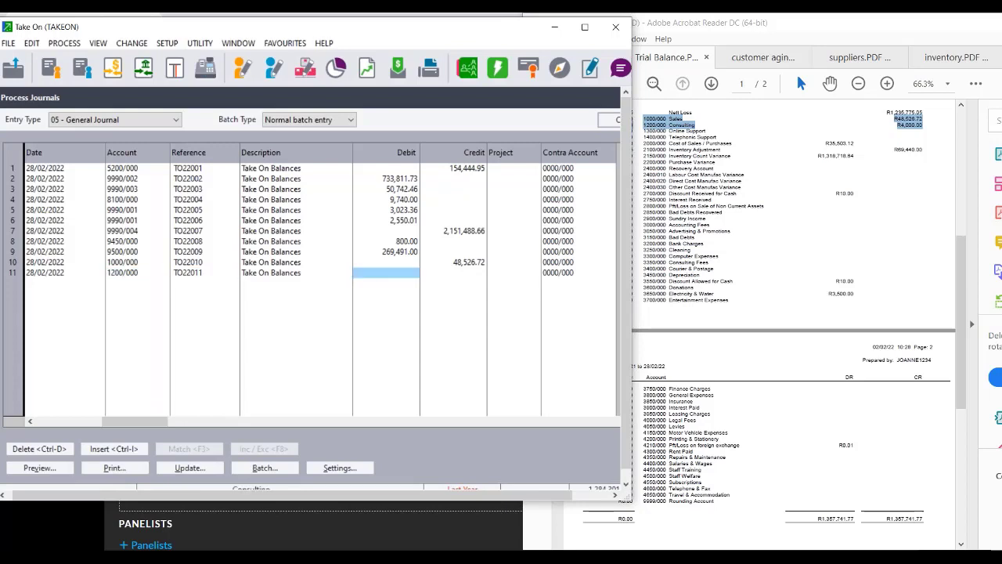
key(Return)
text(4000)
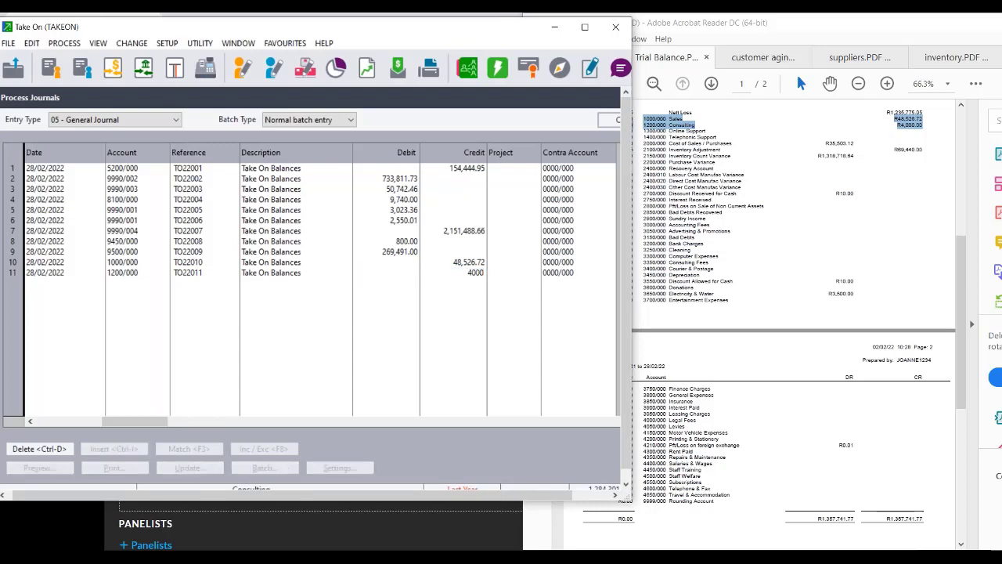
key(Return)
key(Return)
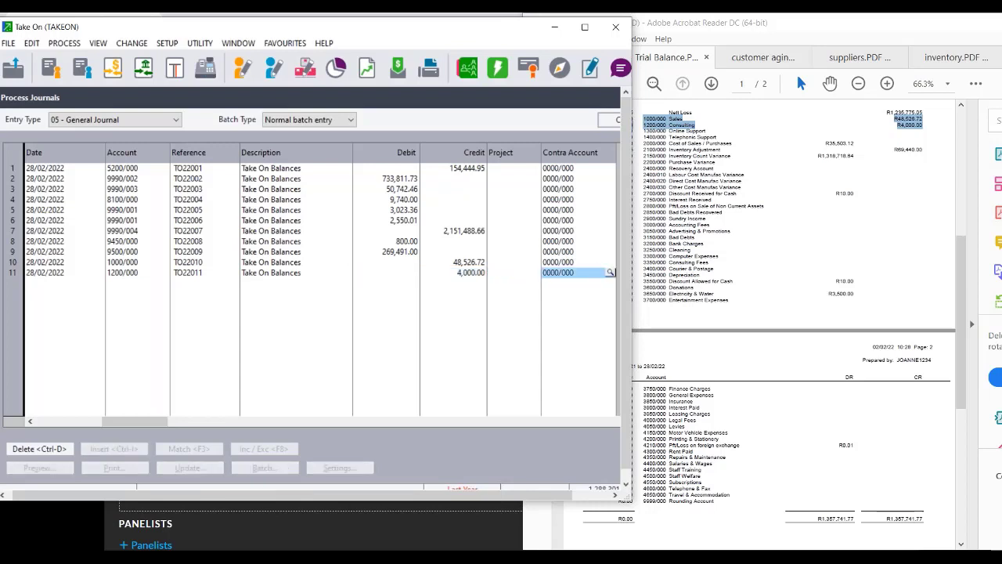
key(Return)
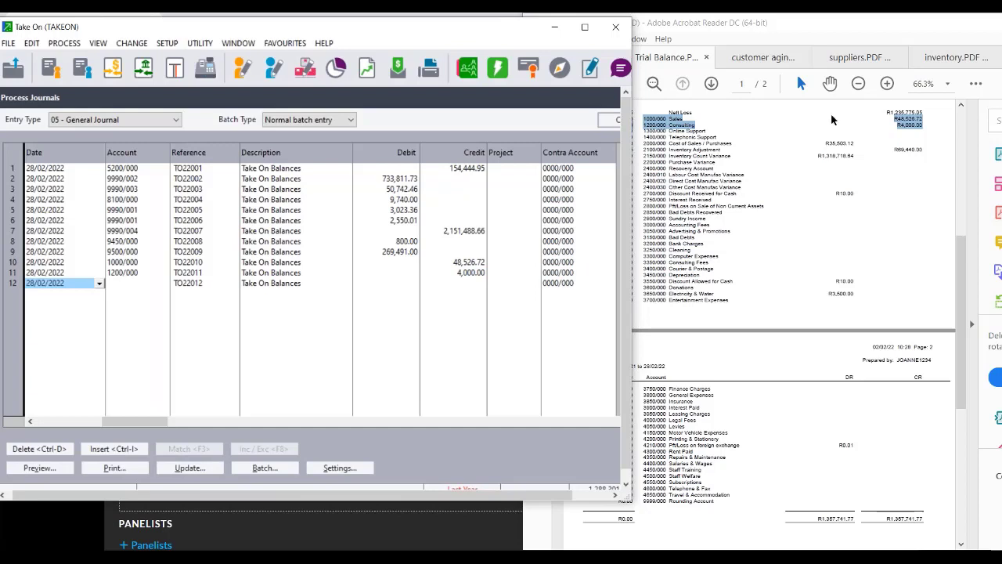
Start line 12 and look up the 2000/000 Cost of Sales balance in the trial balance PDF.
click(785, 130)
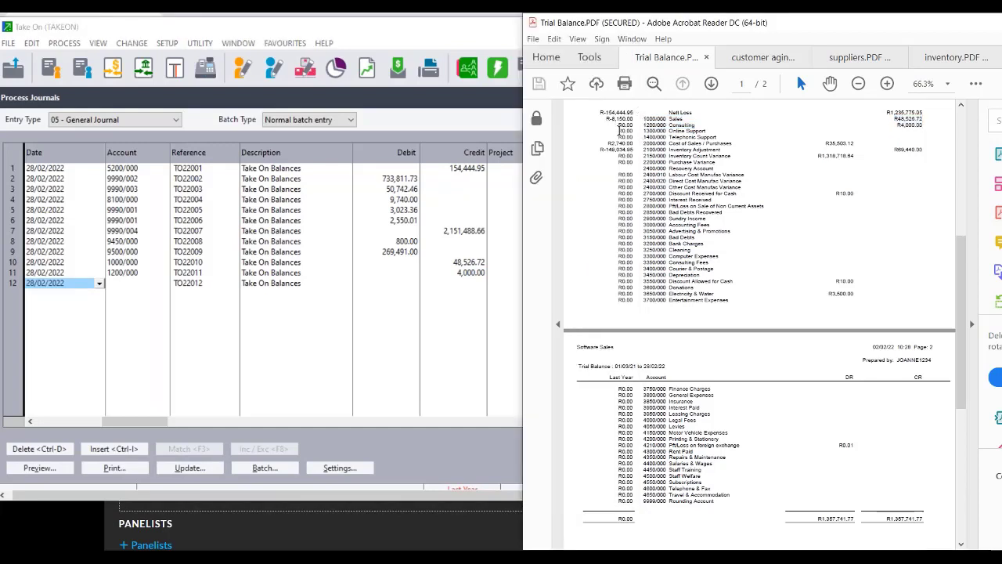
drag(618, 130, 913, 137)
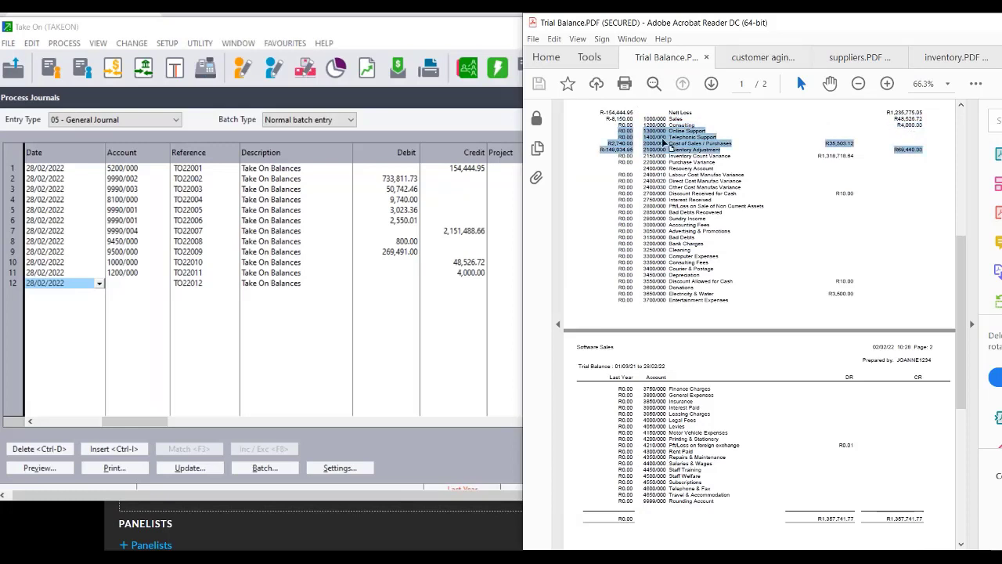
click(644, 145)
double_click(644, 144)
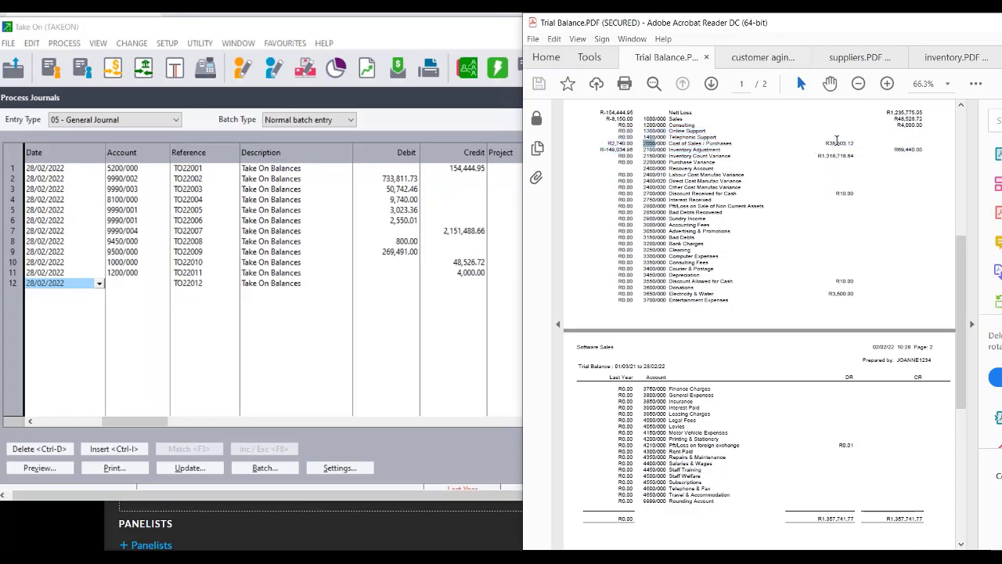
click(645, 145)
drag(643, 146, 644, 145)
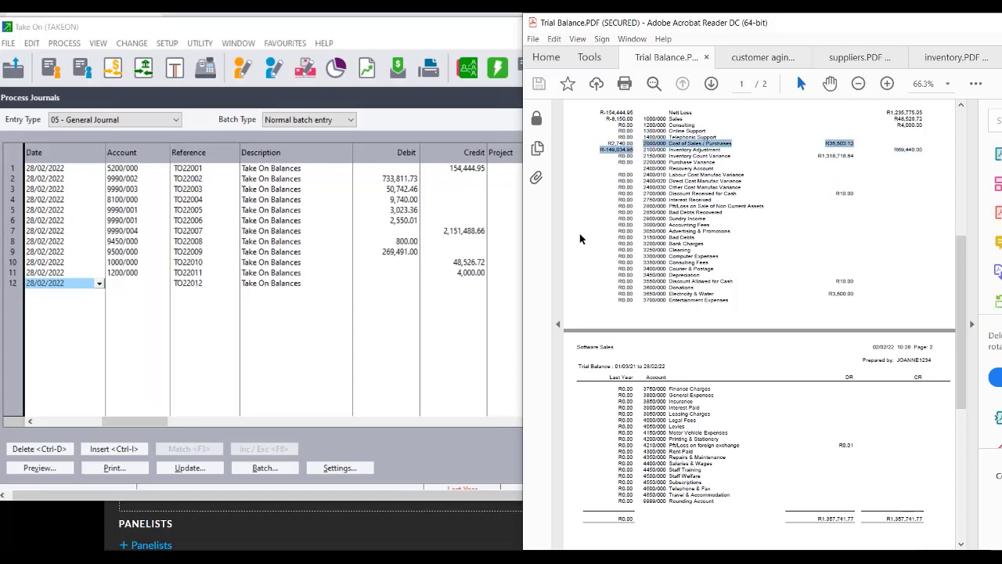
Enter account 2000/000 on line 12 with a debit of 35303.12.
click(166, 286)
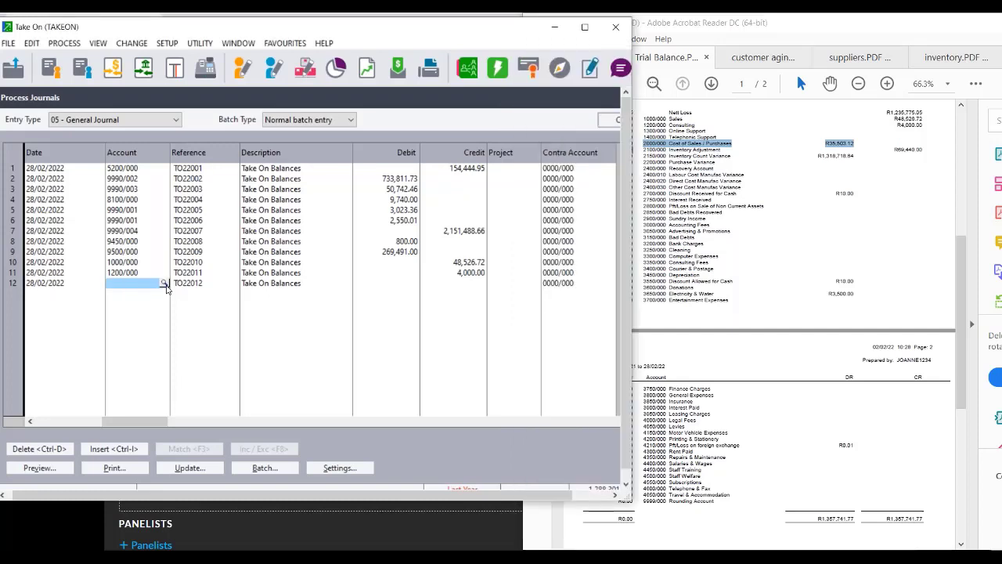
text(2000/0)
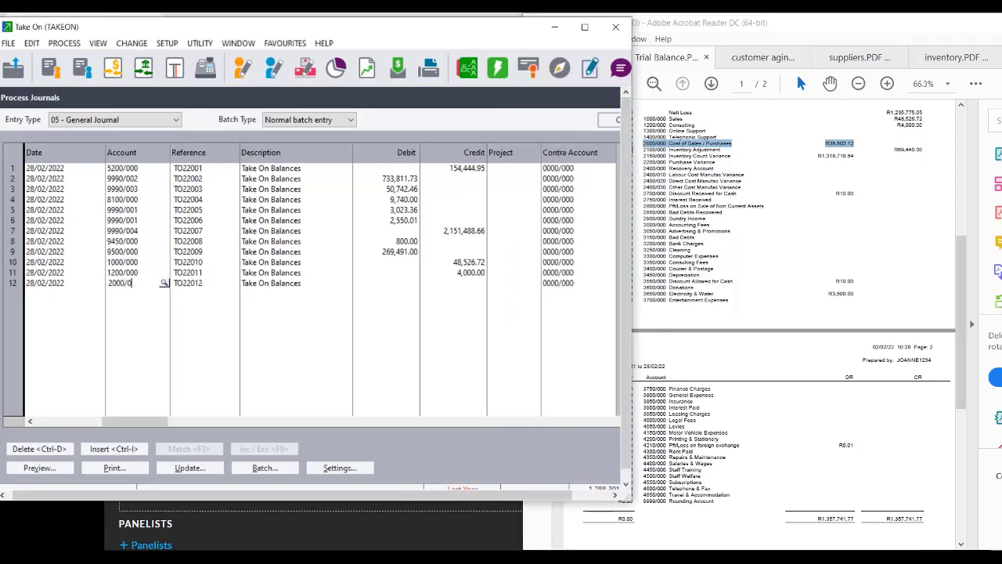
text(00)
key(Return)
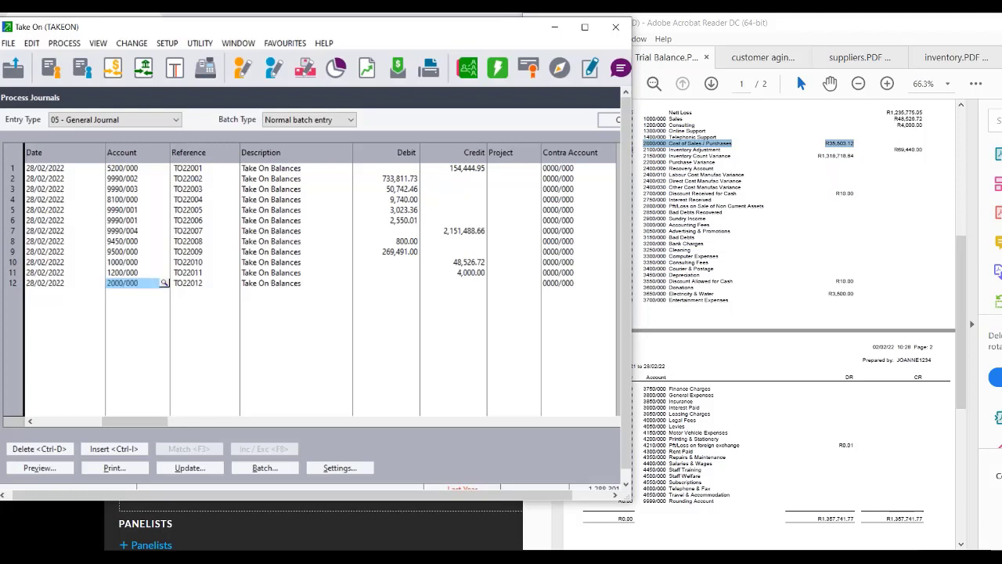
key(Return)
key(Return)
key(Return)
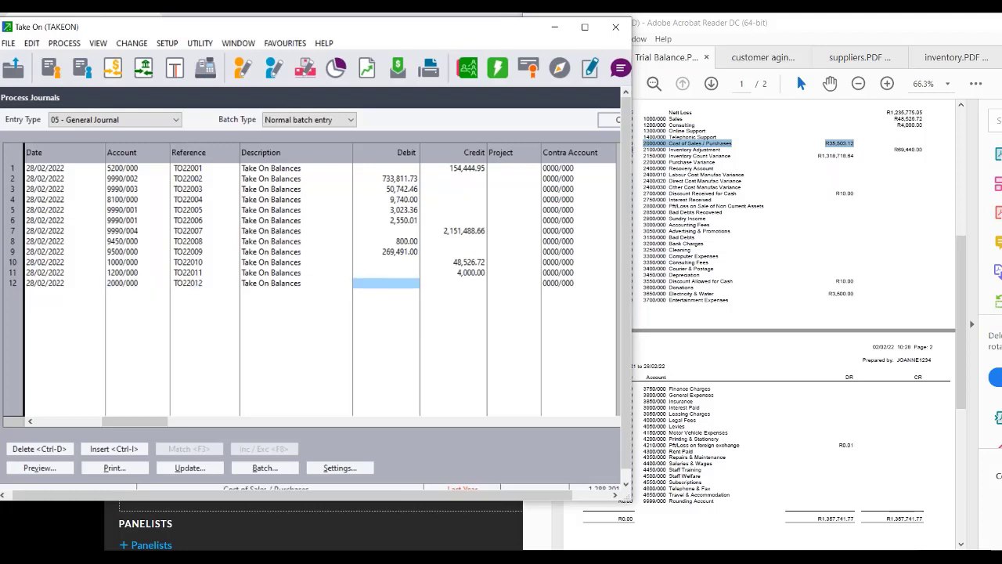
text(35)
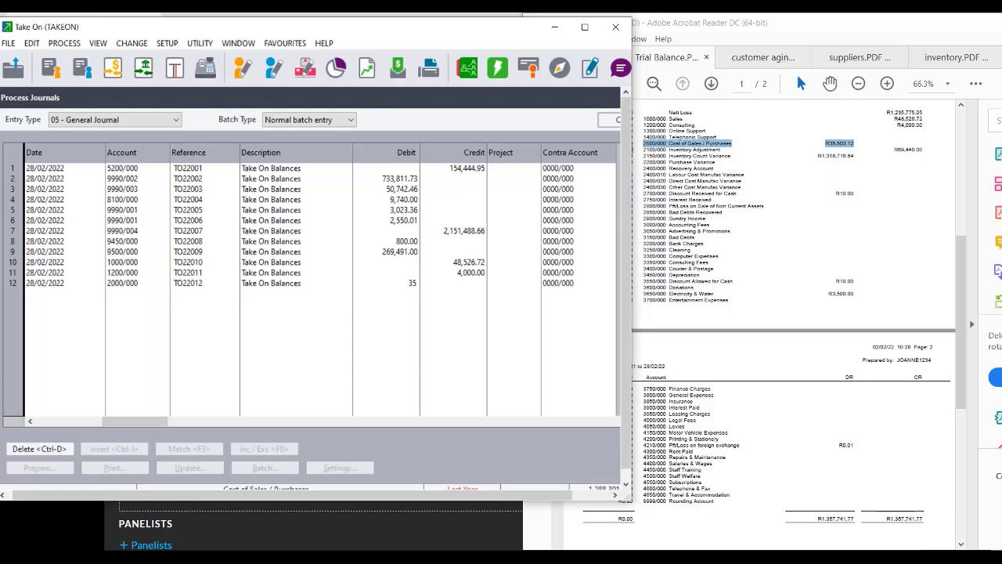
text(303.12)
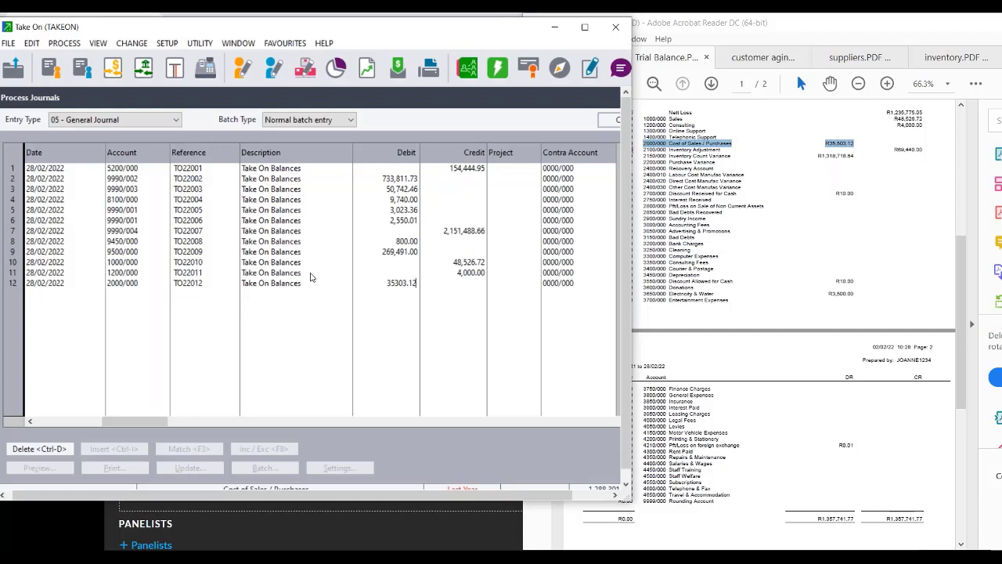
Correct line 12's debit to 35,503.12.
key(BackSpace)
key(BackSpace)
key(BackSpace)
key(BackSpace)
key(BackSpace)
key(BackSpace)
text(503.12)
key(Return)
key(Return)
key(Return)
key(Return)
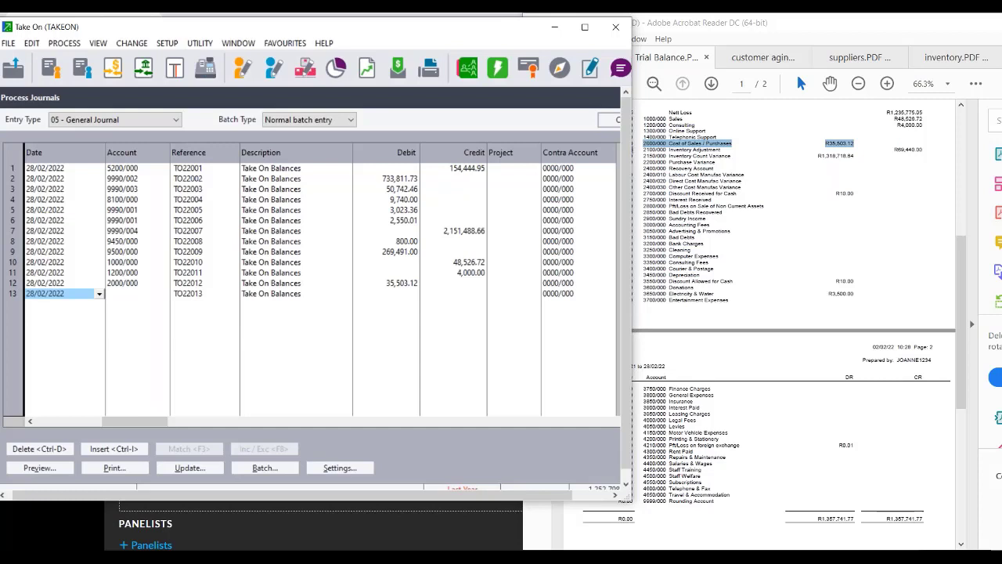
Add line 13 crediting account 2100/000 with 69,440.00.
key(Return)
text(2100/000)
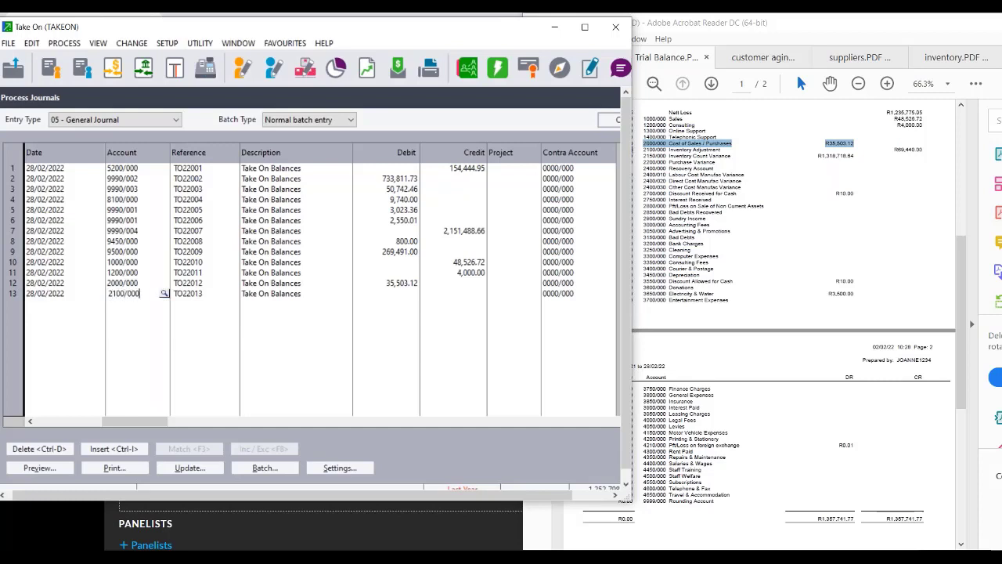
key(Return)
key(Return)
key(Return)
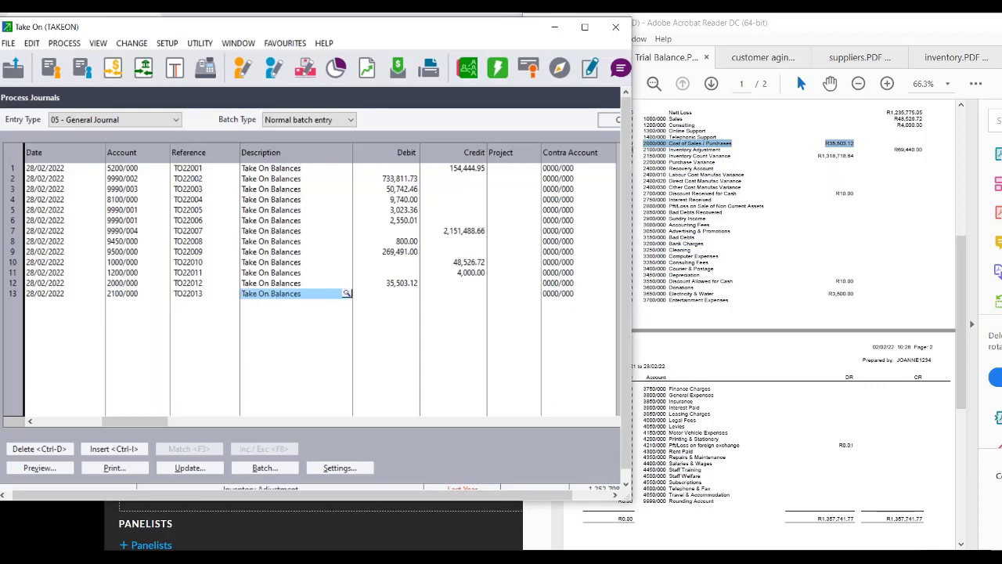
key(Return)
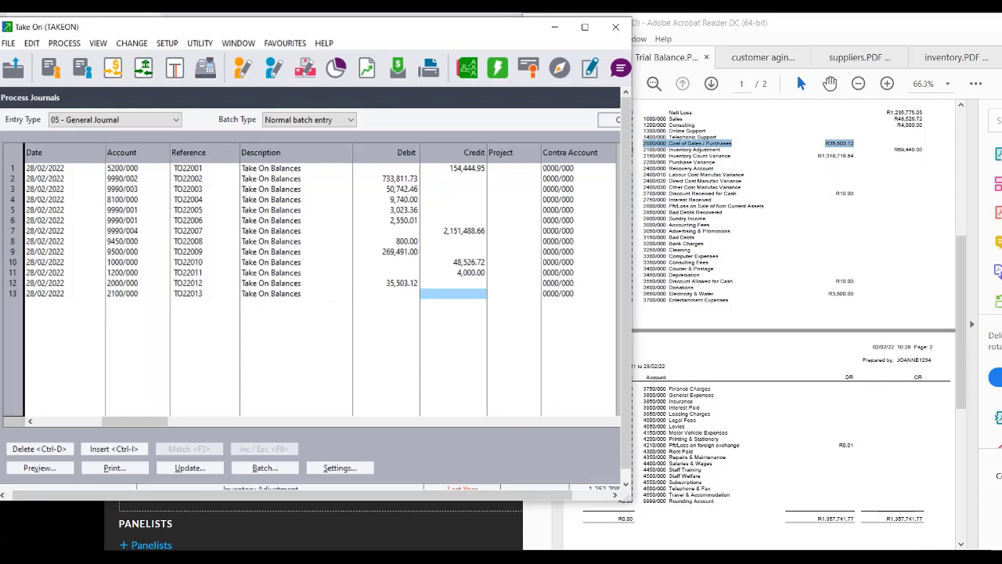
text(69440)
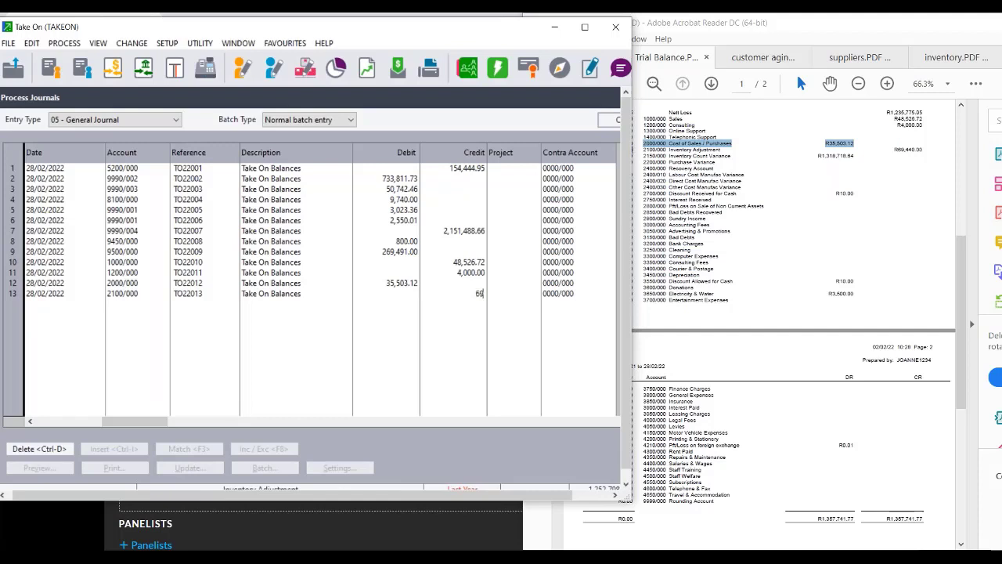
key(Return)
key(Return)
key(Return)
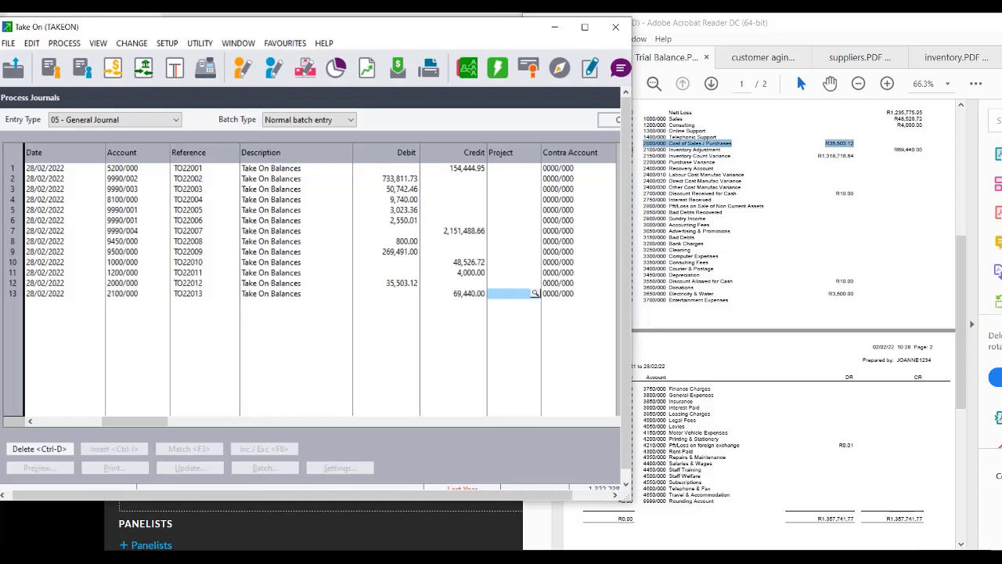
Add line 14 debiting account 2150/000 with 1,318,718.64.
key(Return)
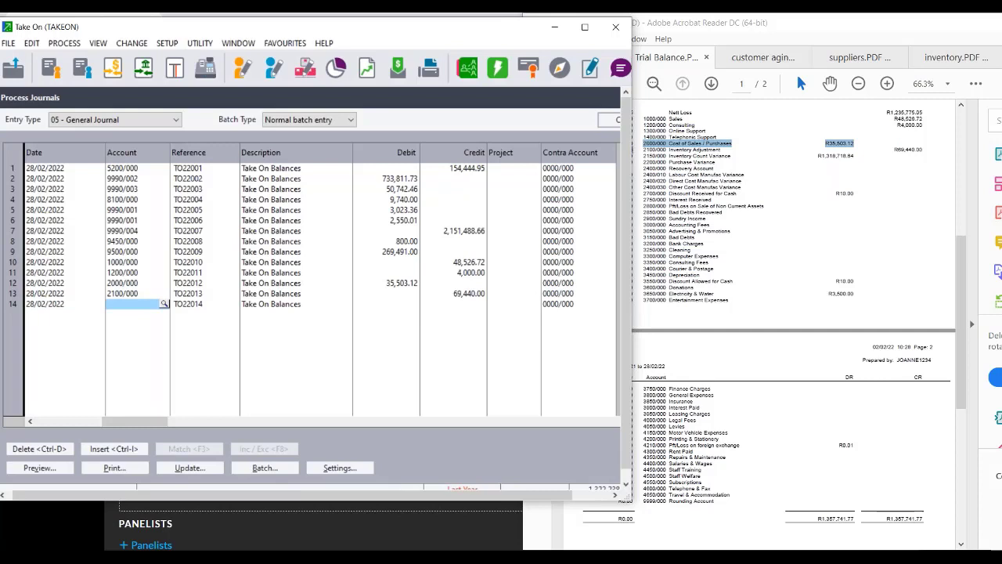
text(2)
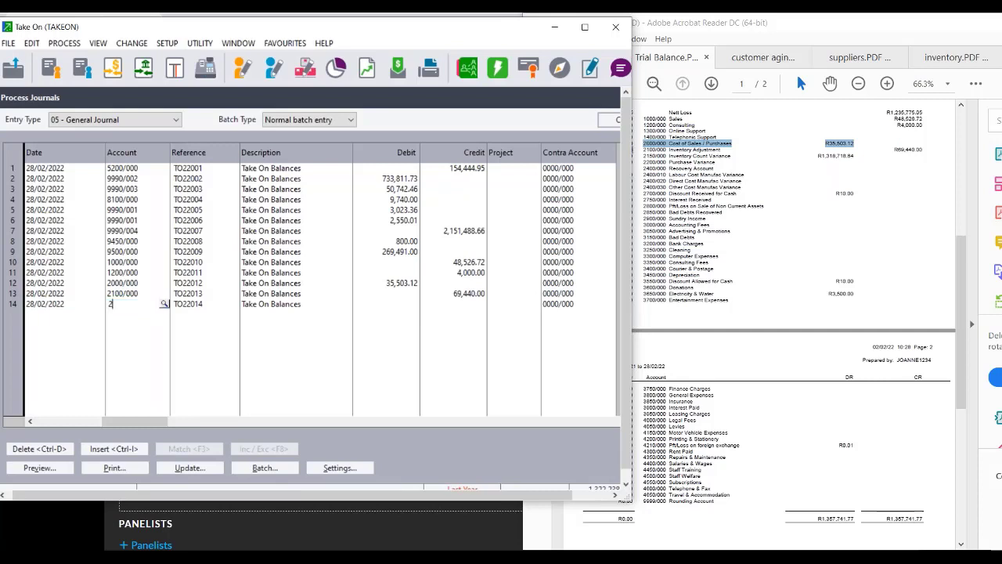
text(150/000)
key(Return)
key(Return)
key(Return)
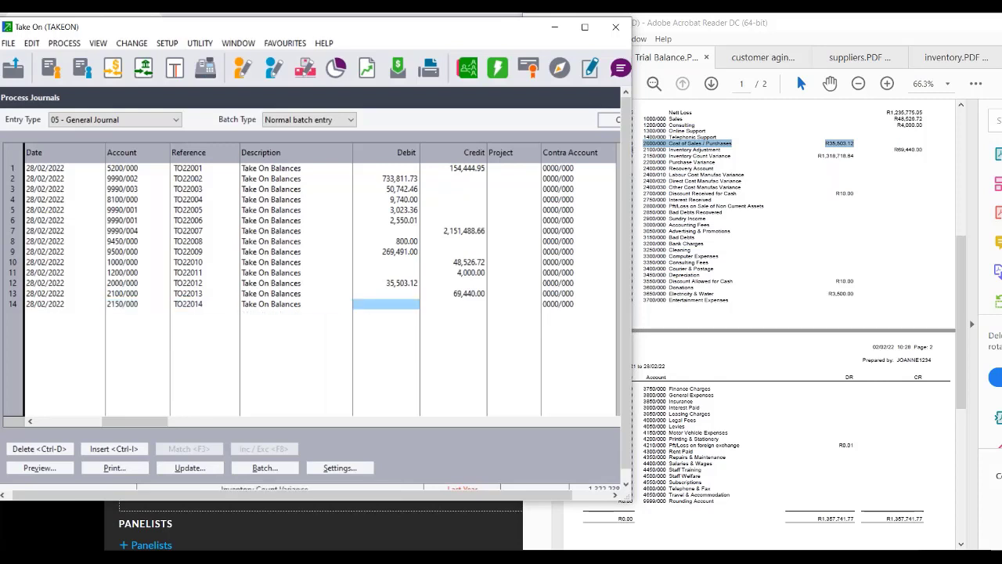
text(1,3)
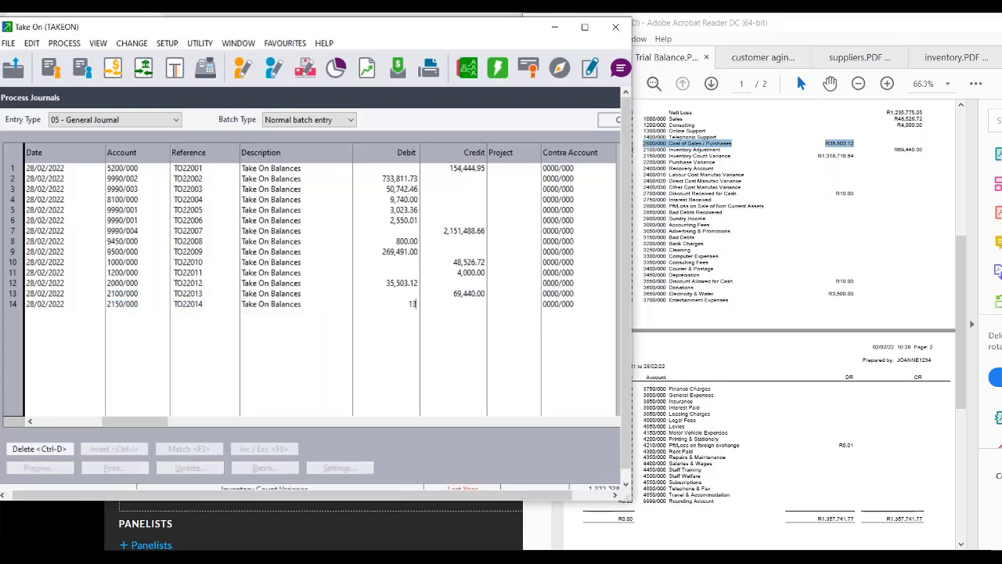
text(18,718.64)
key(Tab)
key(Tab)
key(Tab)
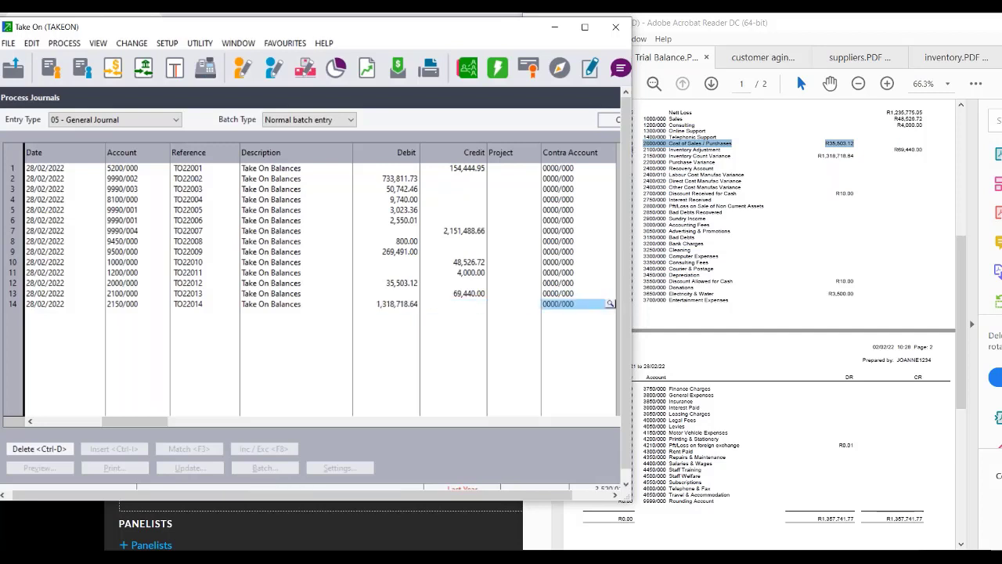
key(Tab)
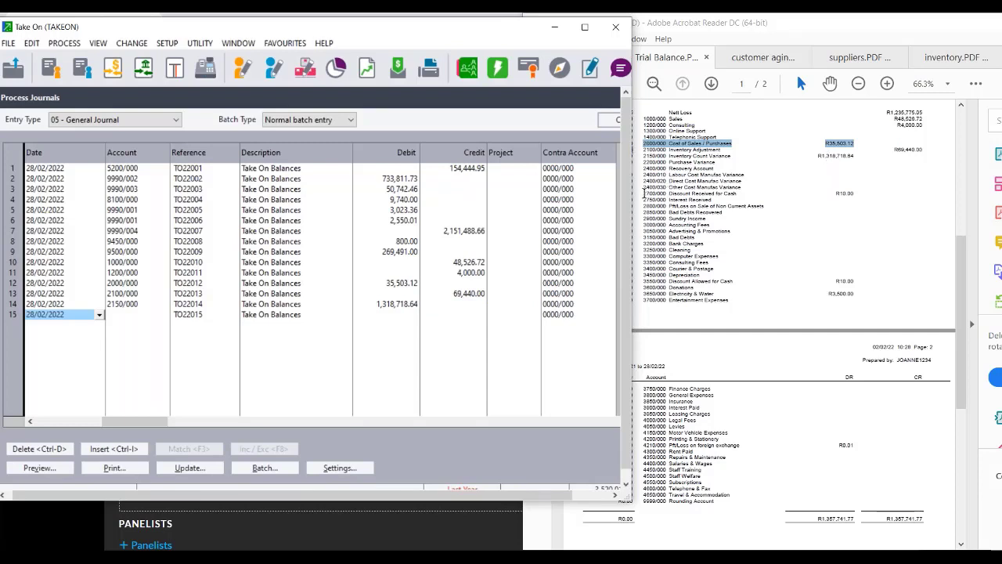
Check Discount Received in the trial balance and debit 2700/000 with 10.00 on line 15.
drag(644, 192, 866, 189)
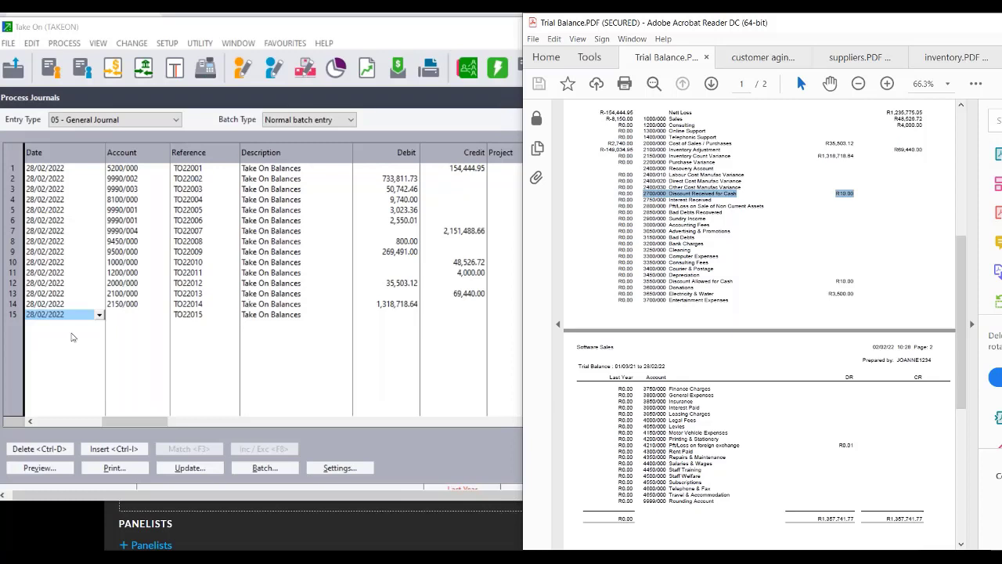
click(133, 318)
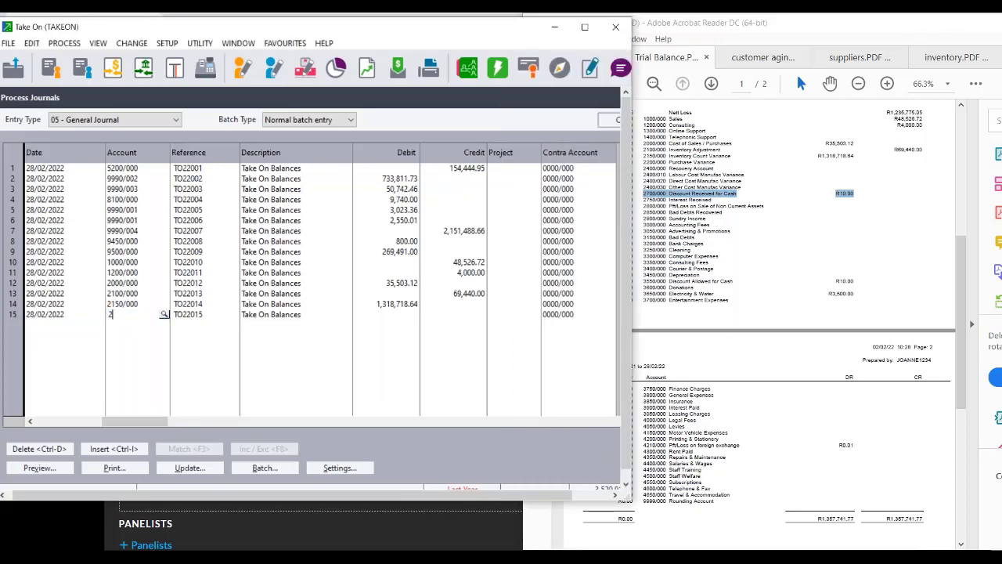
text(2700/000)
key(Tab)
key(Tab)
key(Tab)
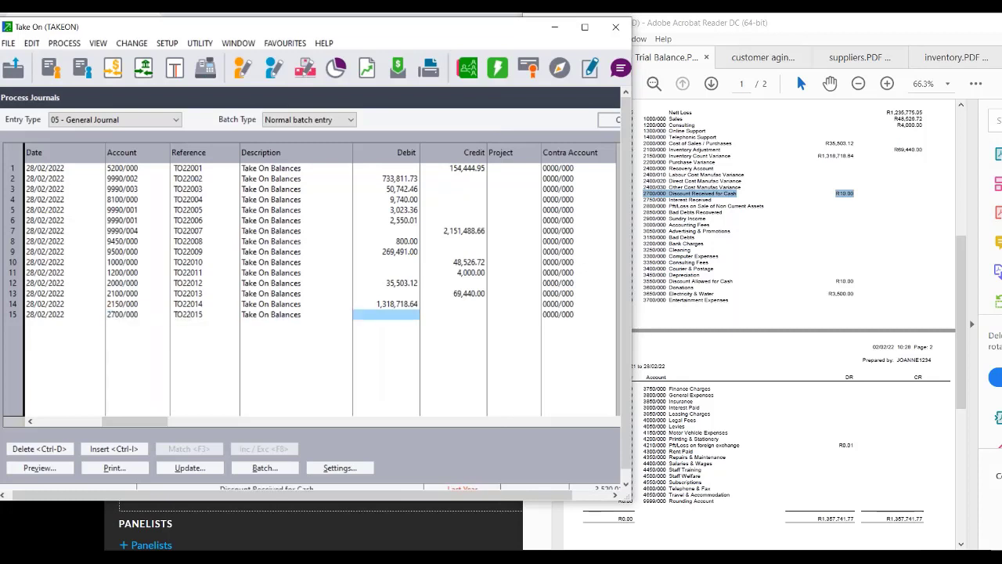
text(10)
key(Tab)
key(Tab)
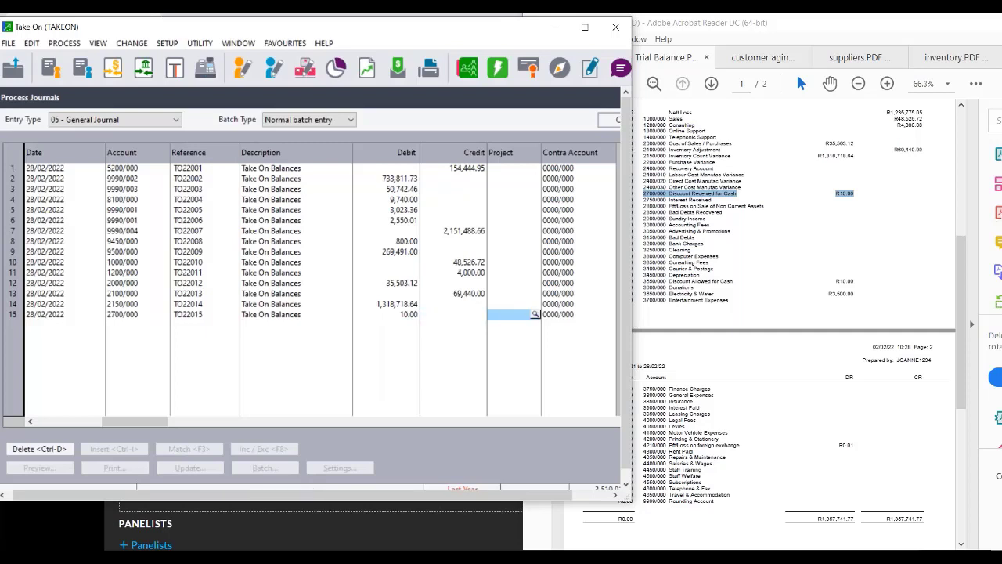
key(Tab)
key(Tab)
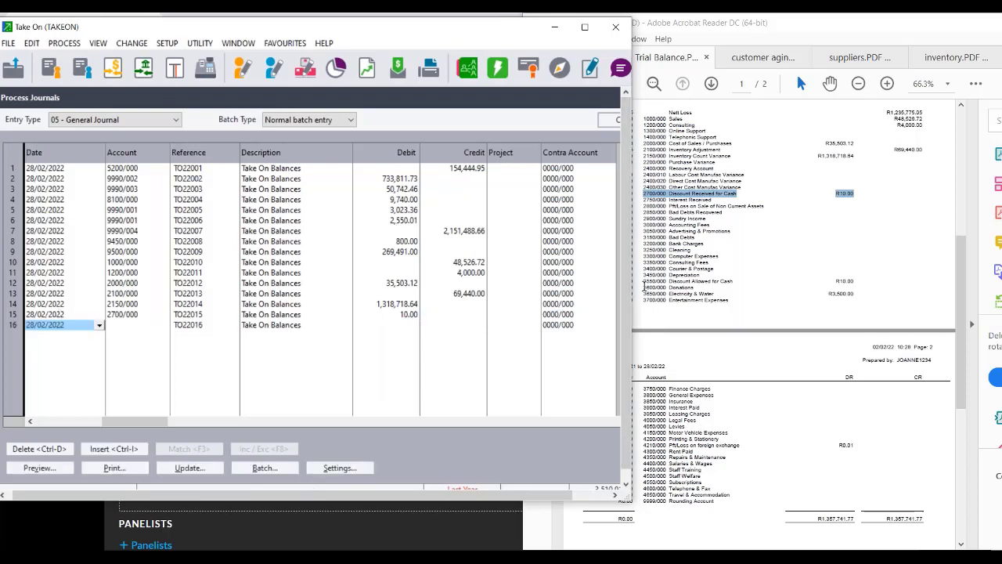
Check Donations and Electricity & Water, then debit 3550/000 10.00 and 3650/000 3,500.00.
click(644, 285)
drag(644, 286, 834, 293)
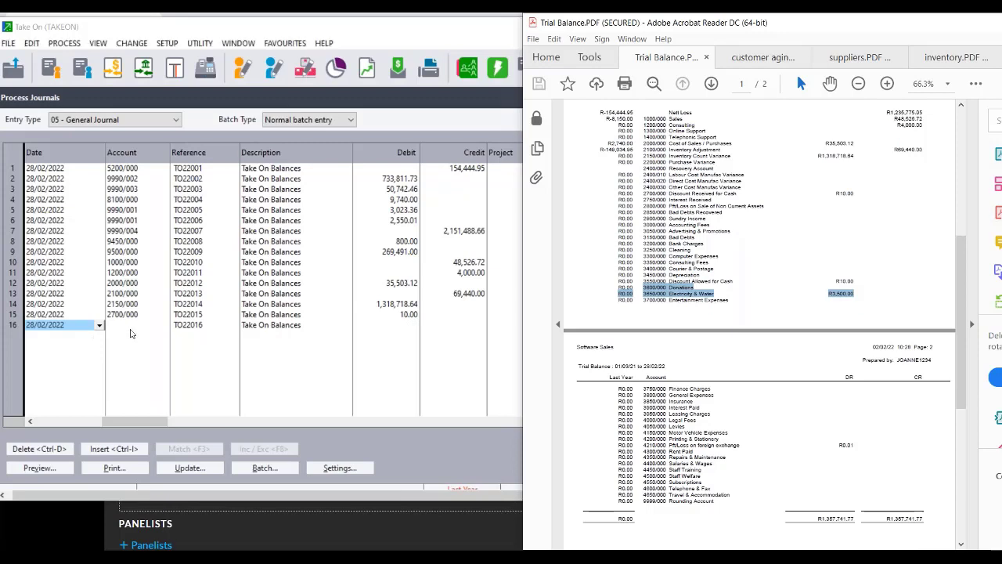
click(131, 334)
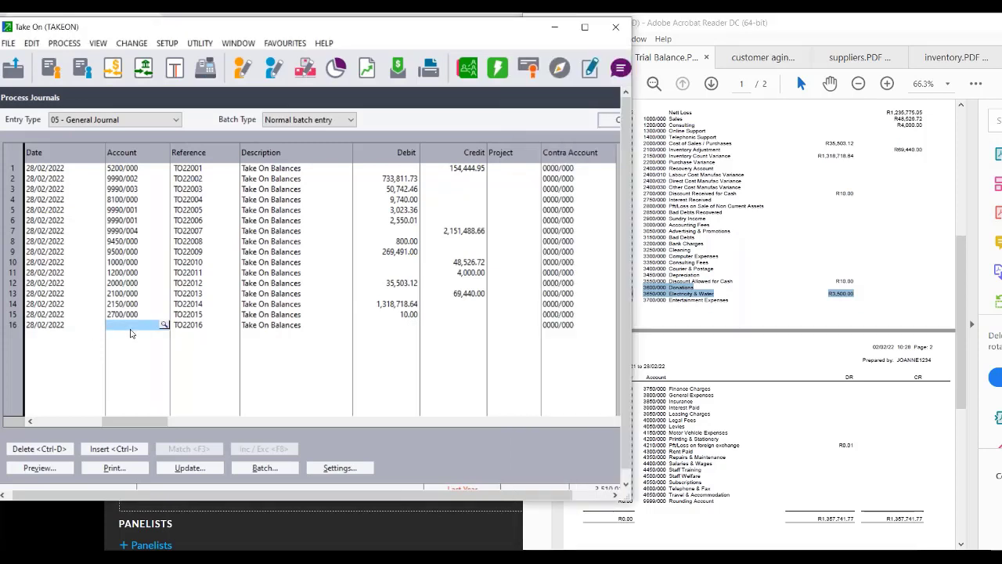
text(3)
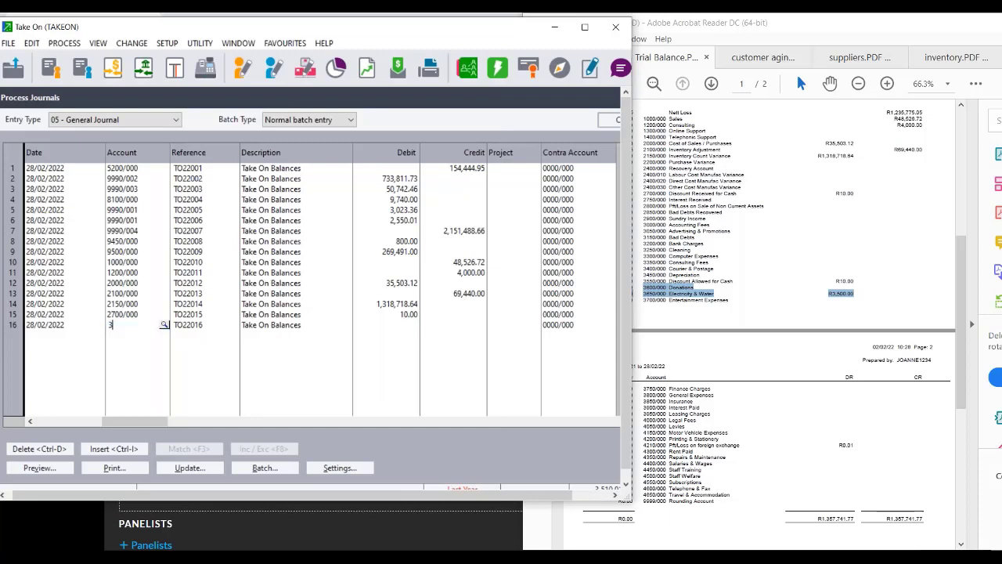
text(550/000)
key(Tab)
key(Tab)
key(Tab)
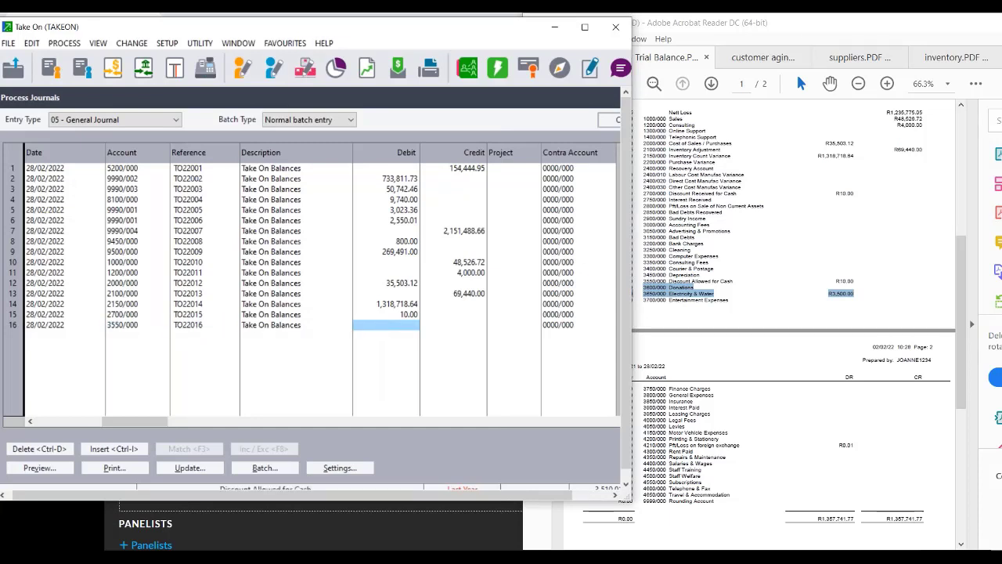
text(10)
key(Tab)
key(Tab)
key(Tab)
key(Tab)
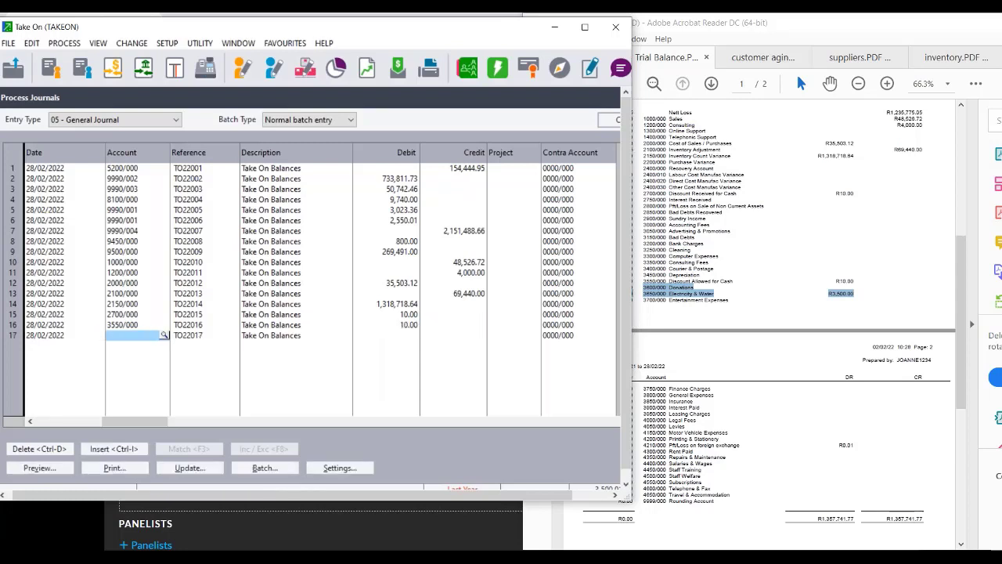
text(3650/000)
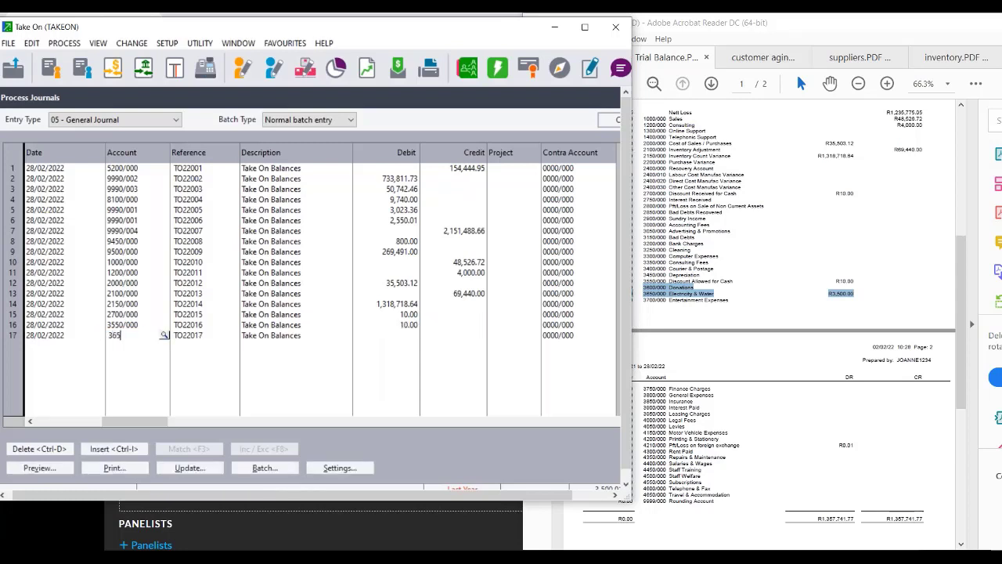
key(Tab)
key(Tab)
key(Tab)
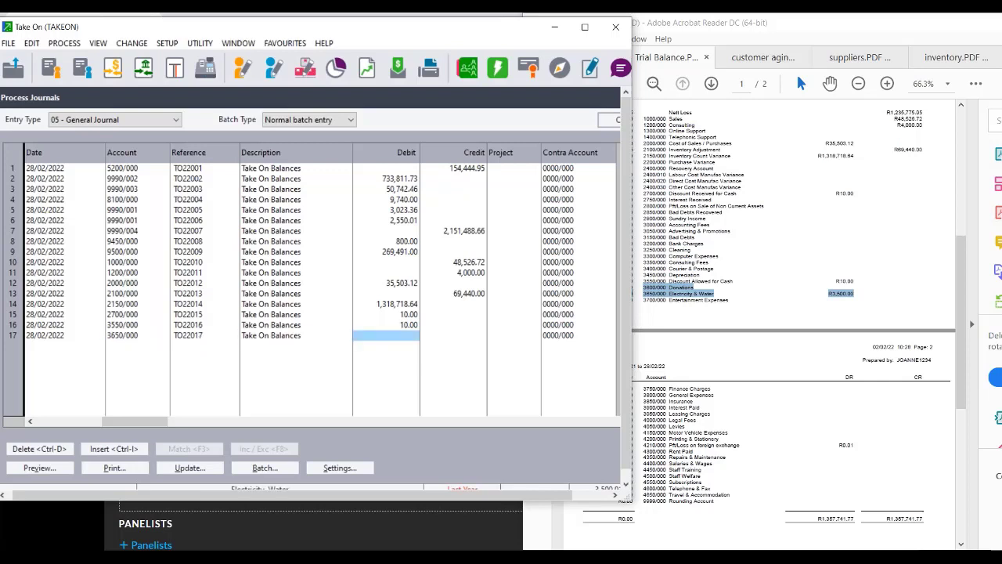
text(3,5)
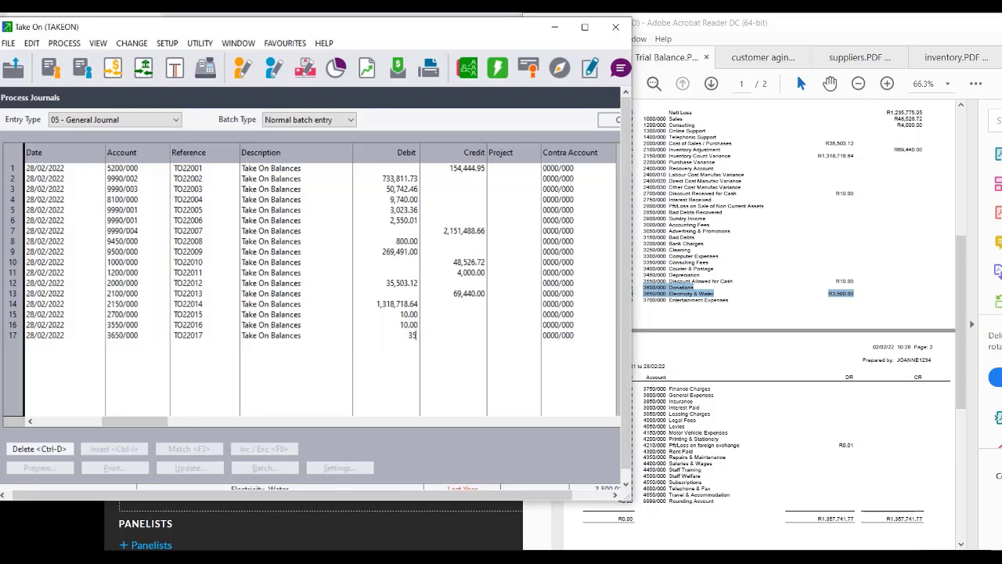
text(00)
key(Tab)
key(Tab)
key(Tab)
key(Tab)
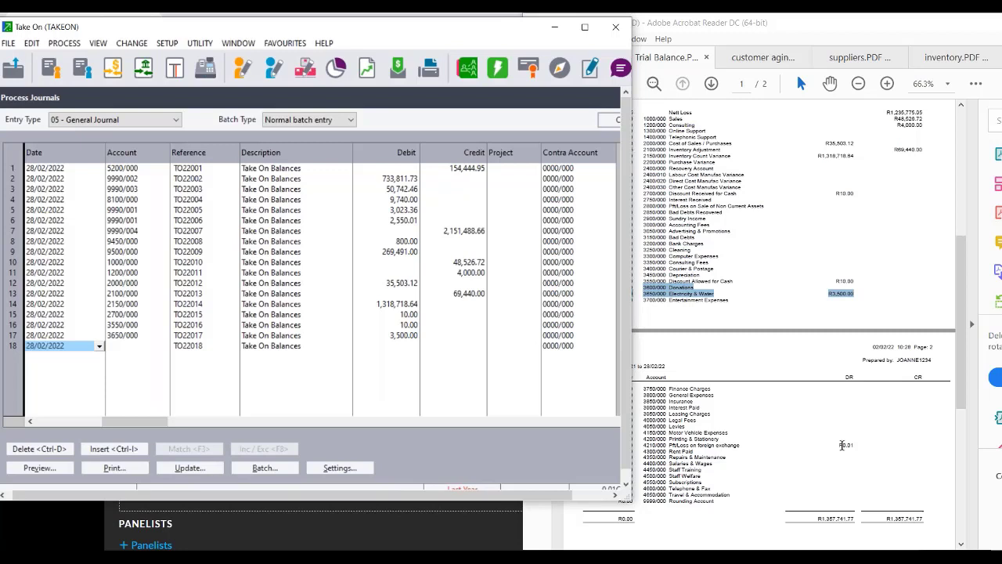
Check the foreign exchange loss line and debit 0.01 to account 4210/000 on line 18.
click(615, 446)
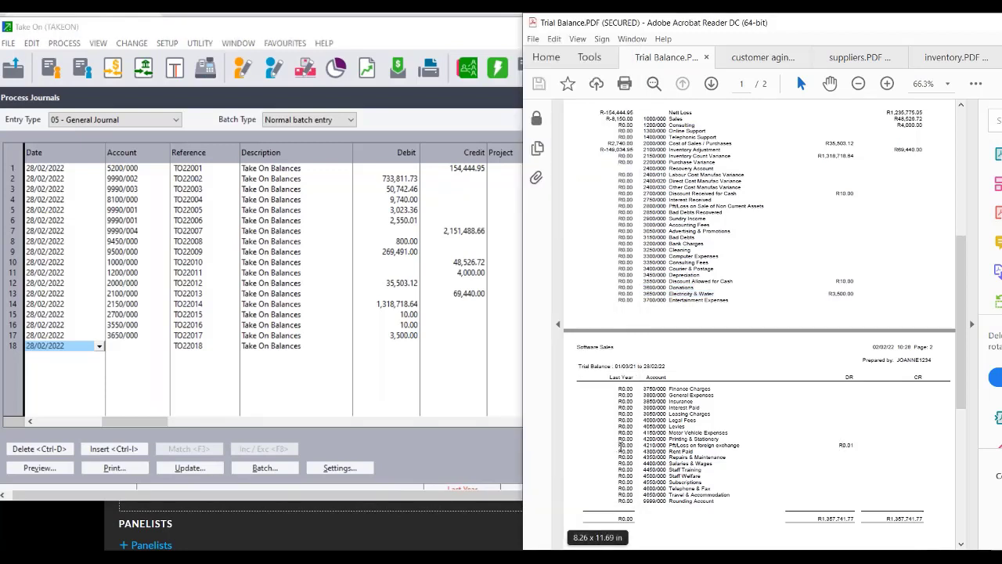
drag(614, 445, 885, 446)
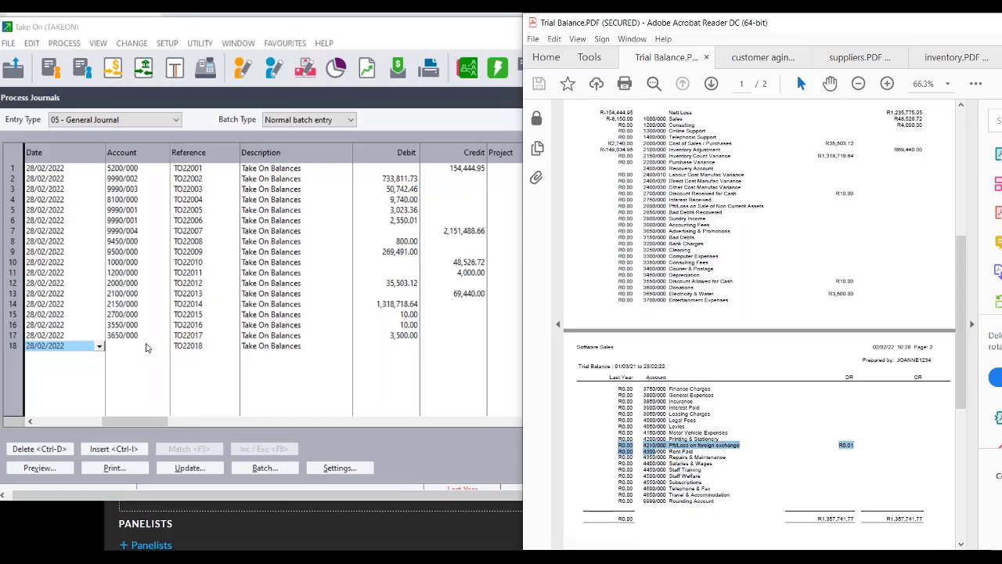
click(146, 347)
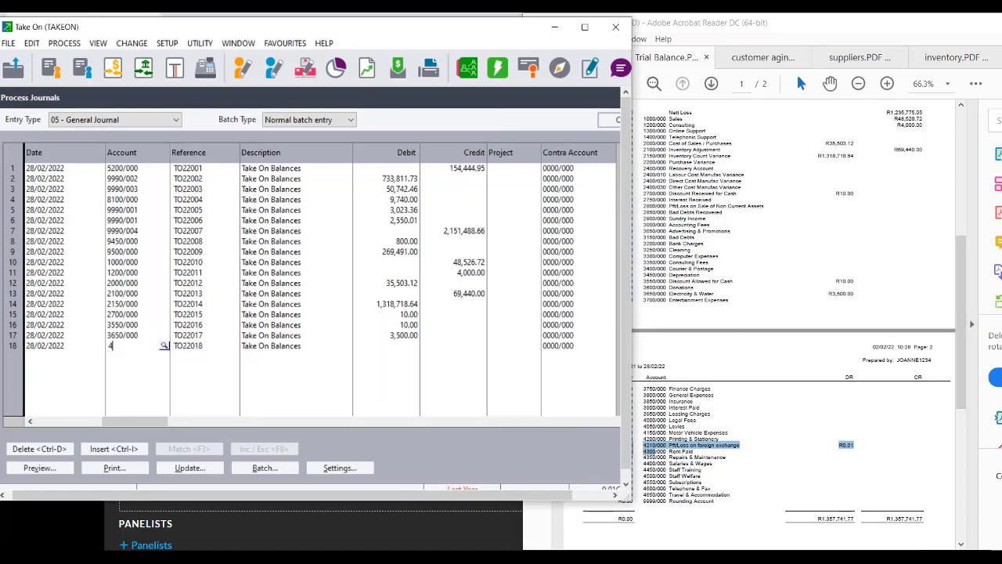
text(4210/000)
key(Tab)
key(Tab)
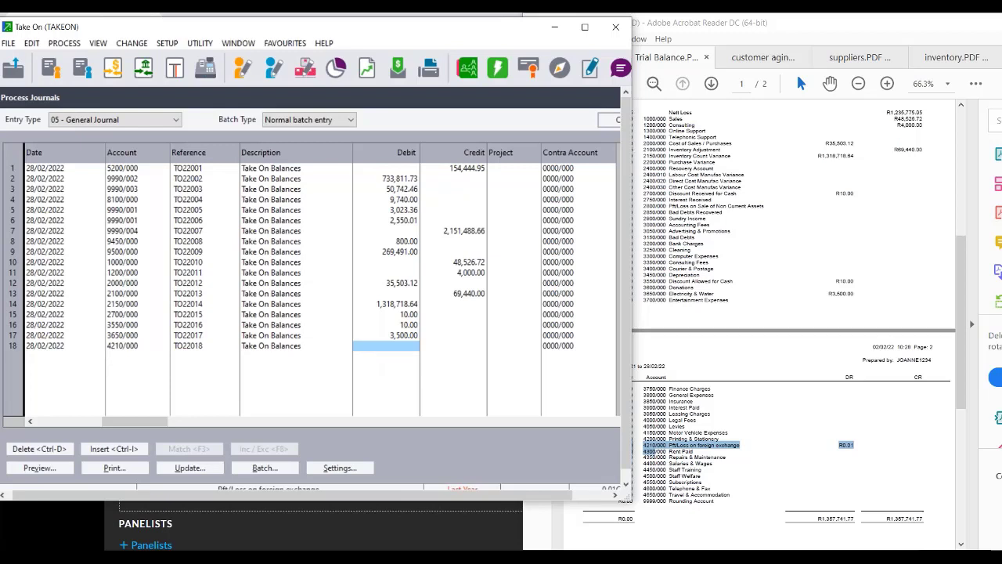
text(0.01)
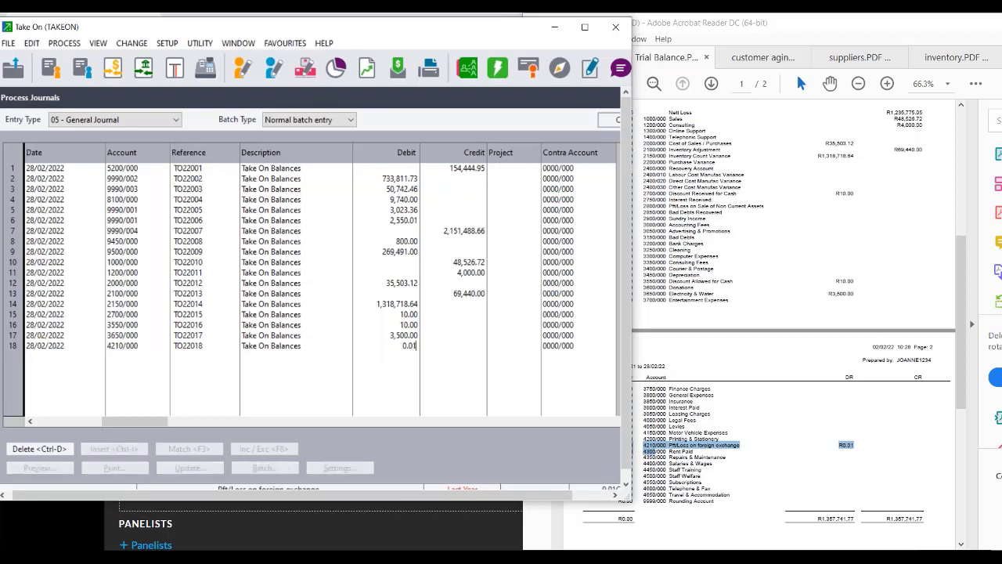
key(Tab)
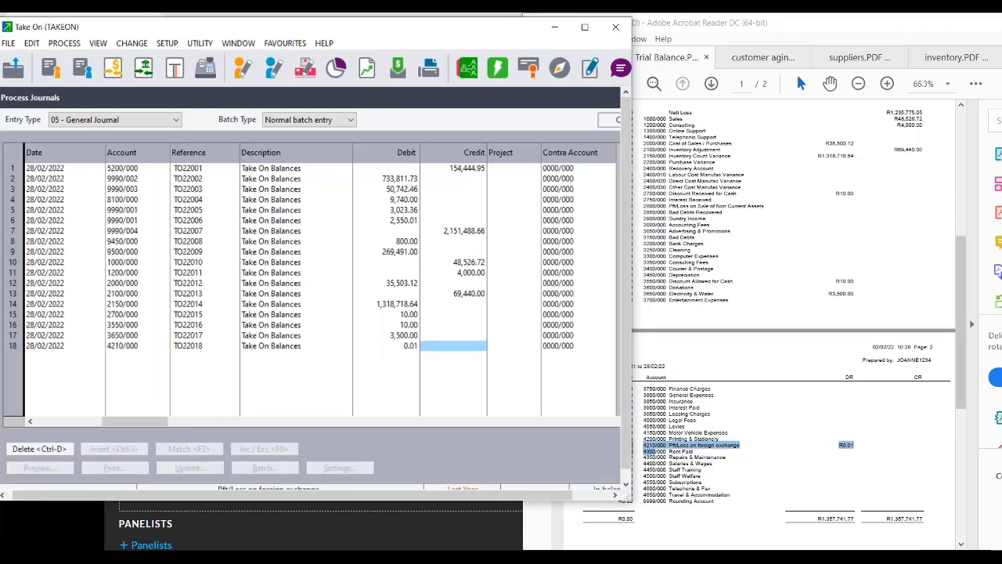
Narrow the Acrobat report window and bring the journal back to the front.
drag(961, 367, 961, 405)
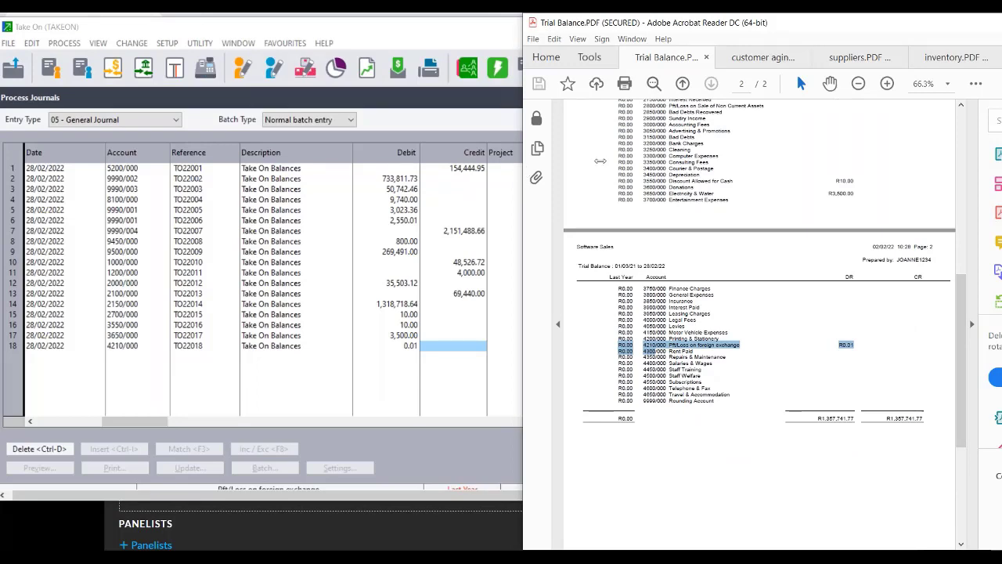
drag(525, 178, 611, 178)
mouse_move(703, 165)
mouse_down()
mouse_move(730, 167)
mouse_move(704, 170)
mouse_up()
click(624, 173)
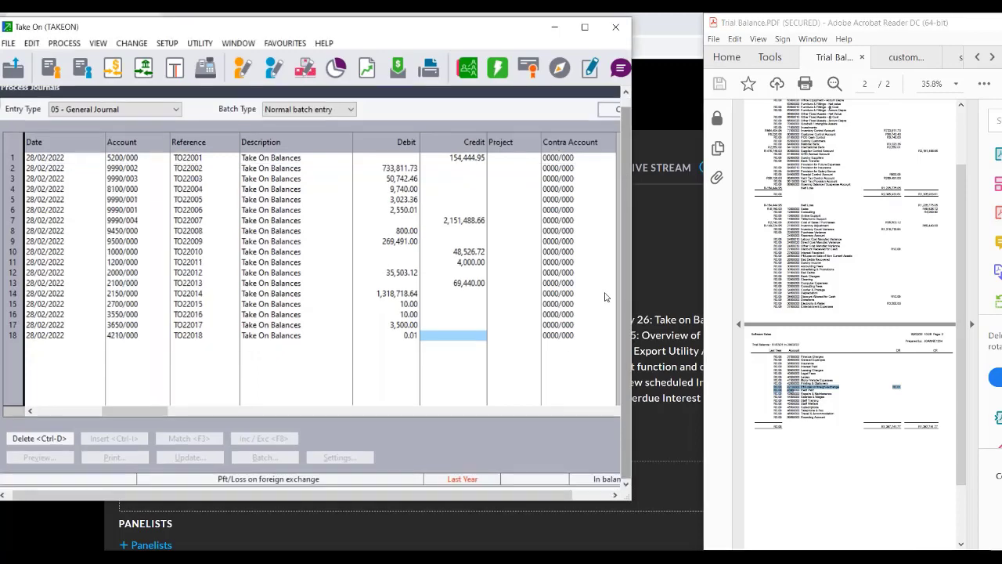
Maximize the journal, clear line 18's debit to check the balance, then re-enter 0.01.
click(585, 28)
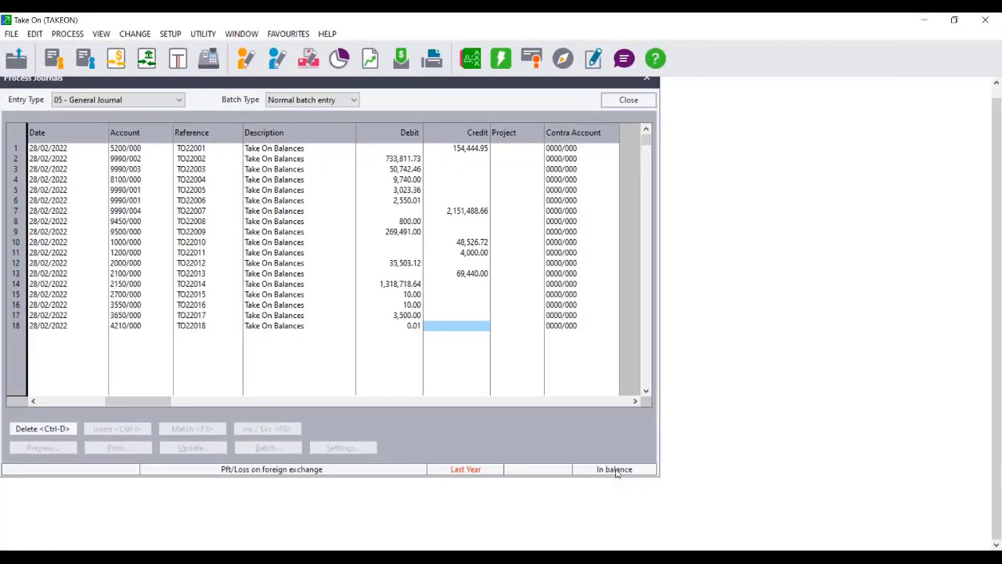
click(416, 330)
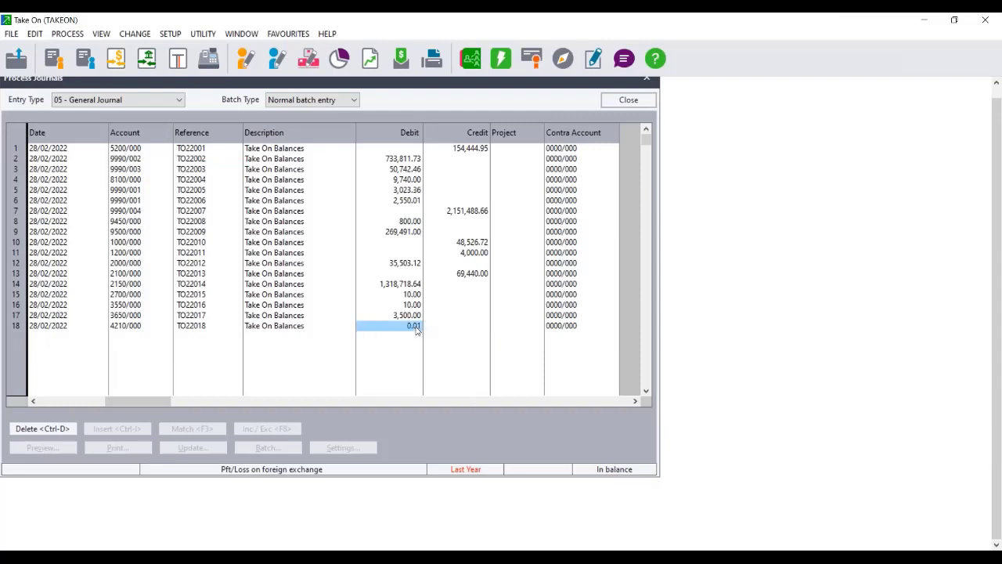
text(000)
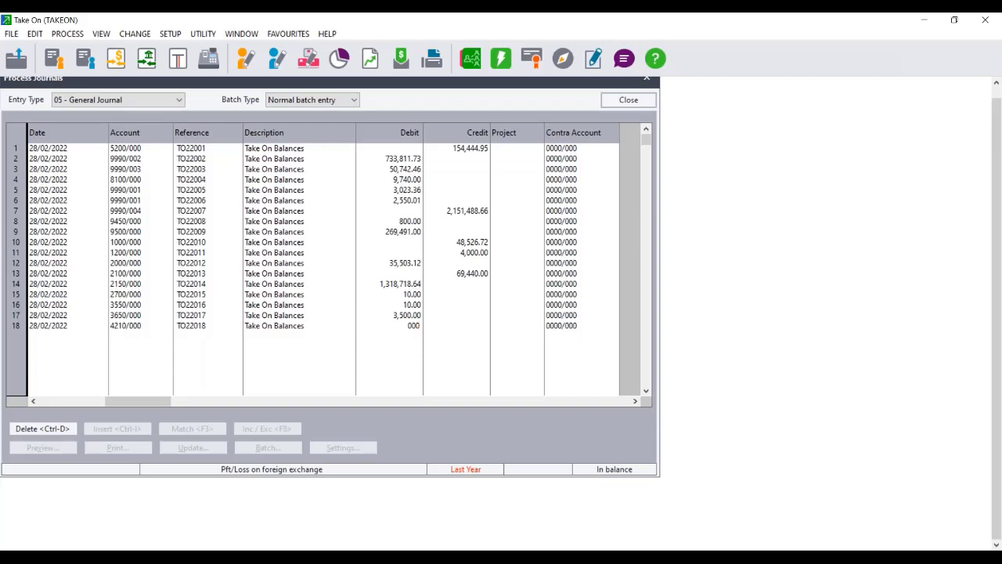
key(Tab)
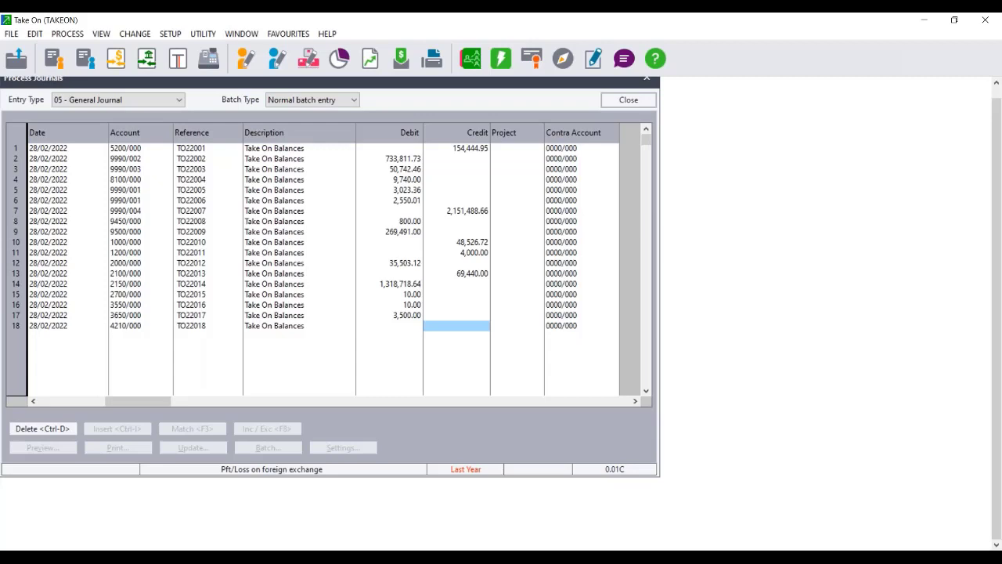
click(410, 329)
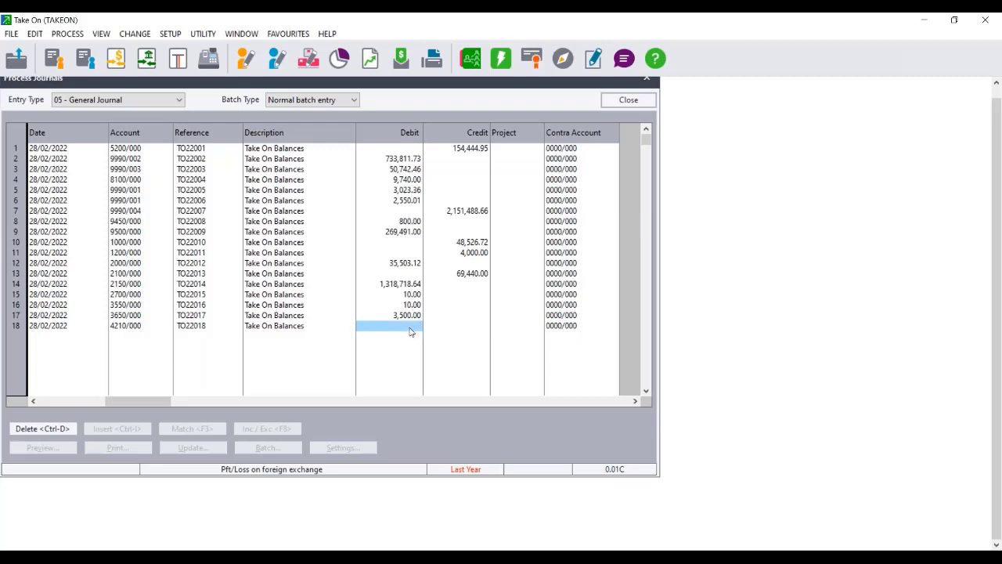
text(0.01)
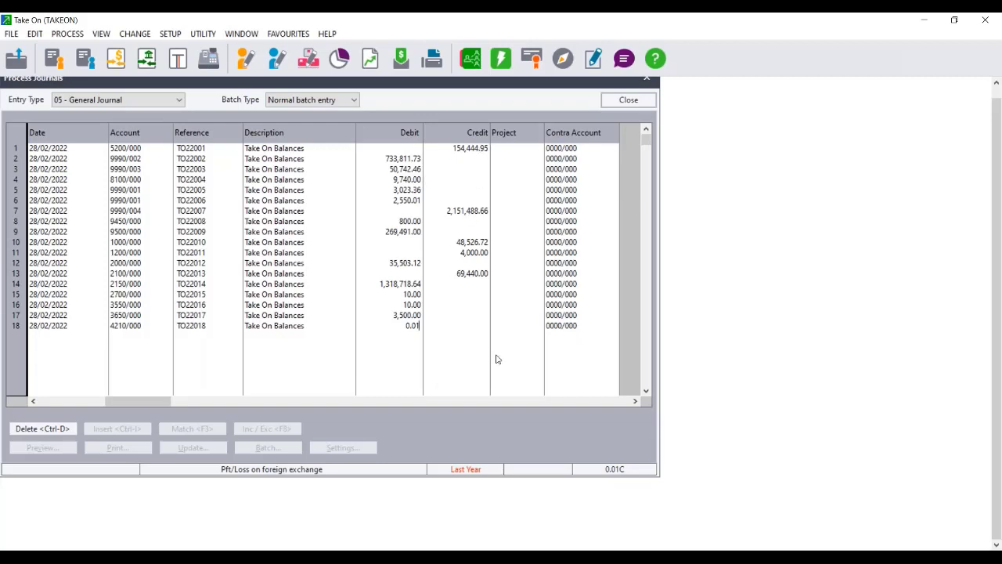
key(Tab)
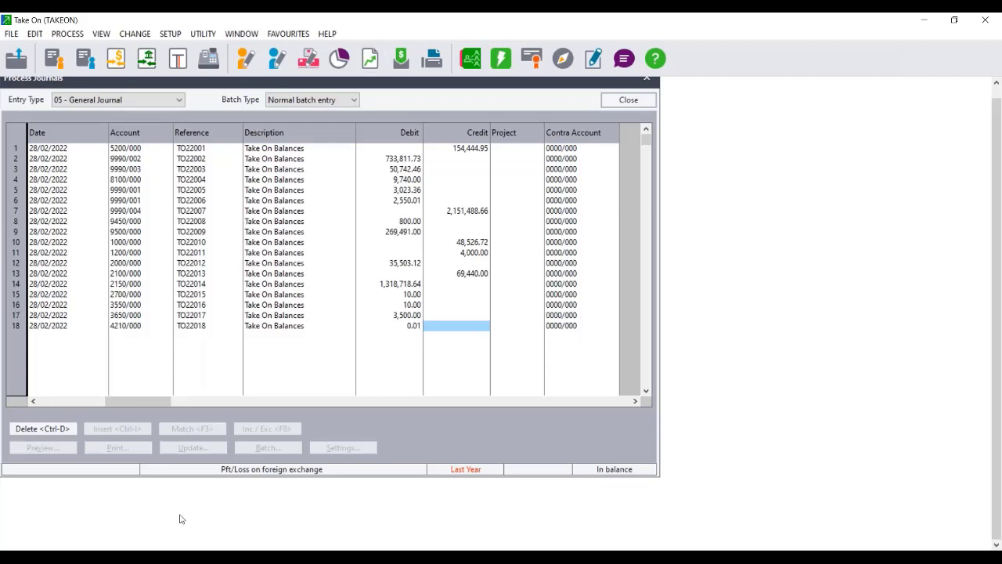
Post only this take-on journal batch, backing up and testing the company data first.
key(Return)
key(Return)
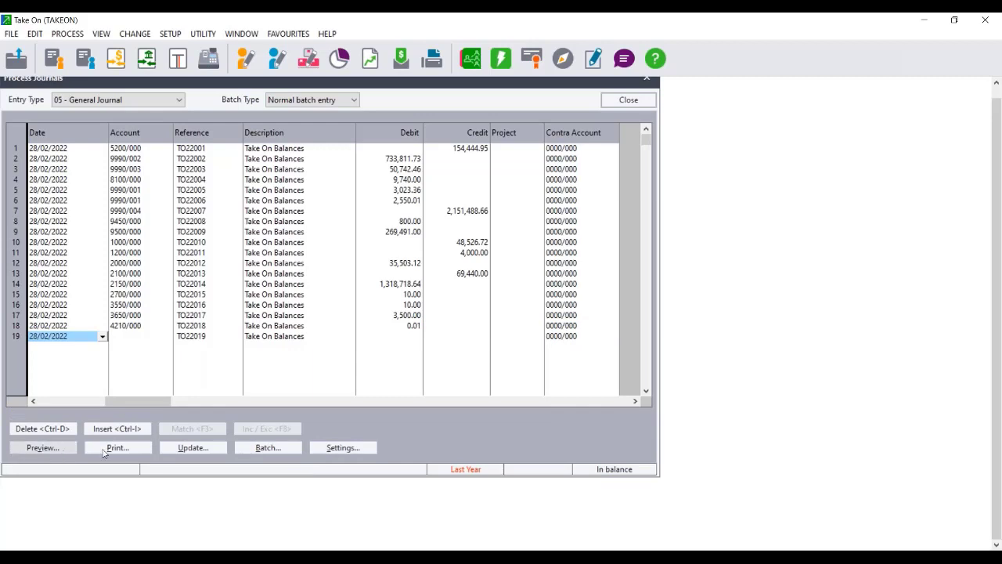
click(193, 454)
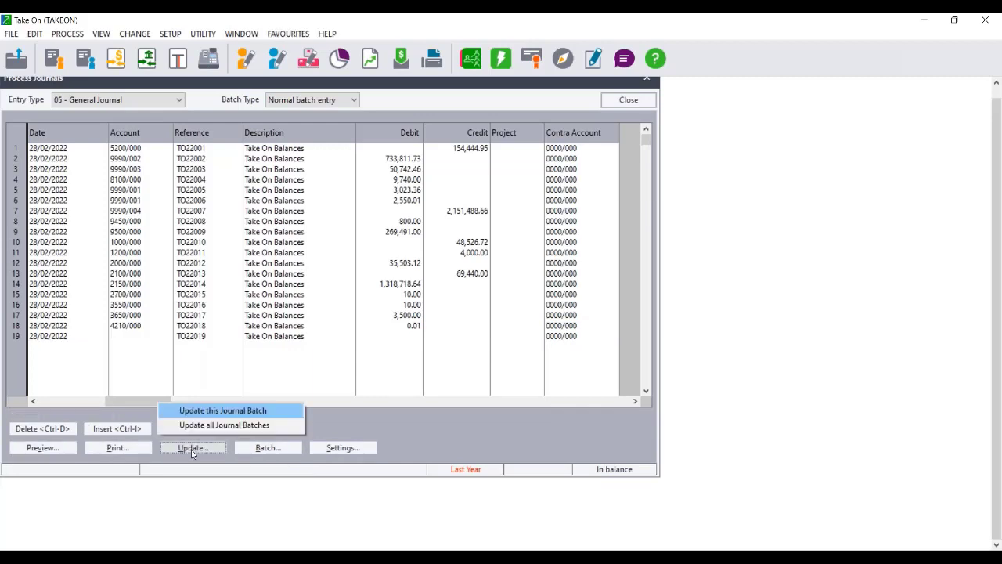
click(200, 411)
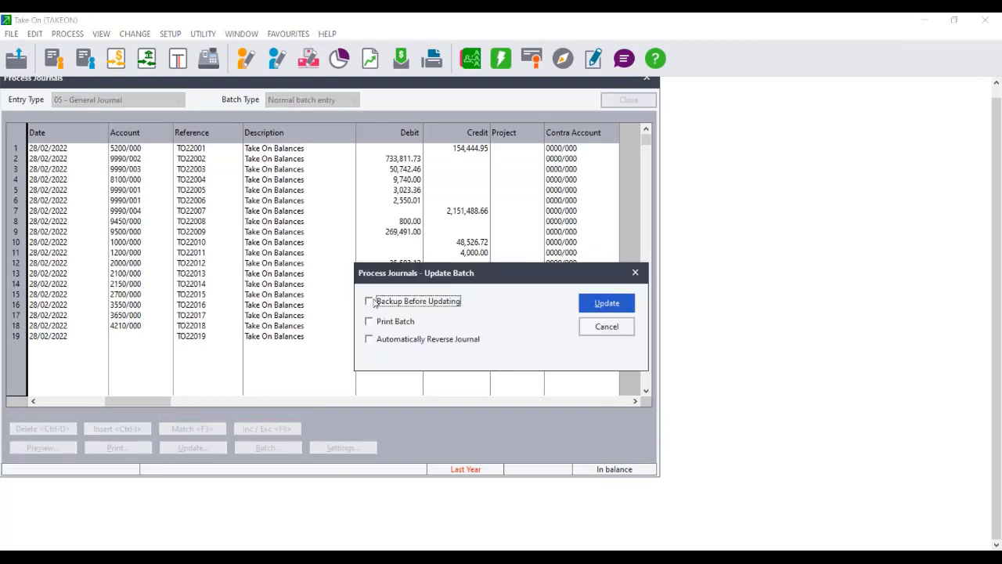
click(370, 302)
click(605, 304)
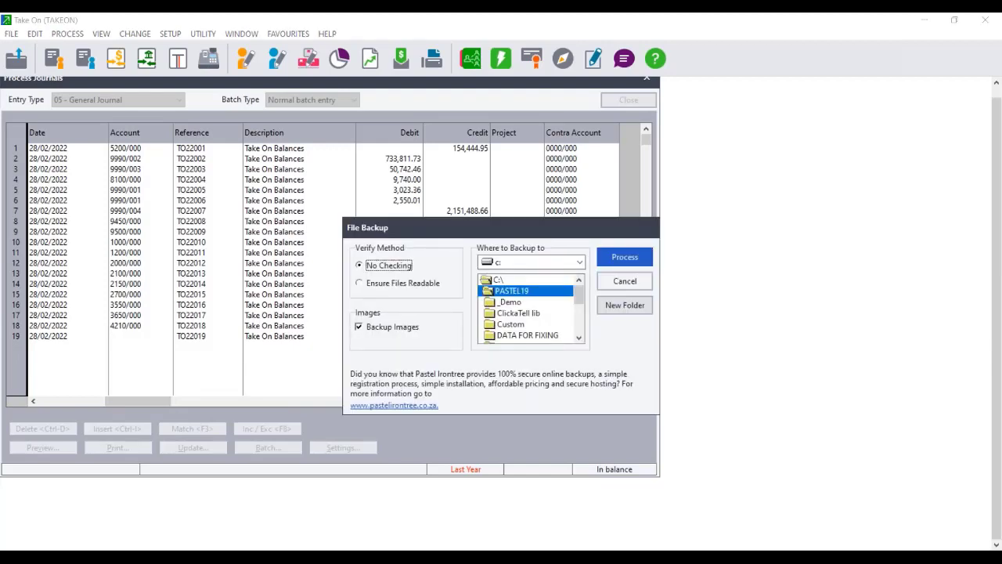
click(625, 256)
click(548, 332)
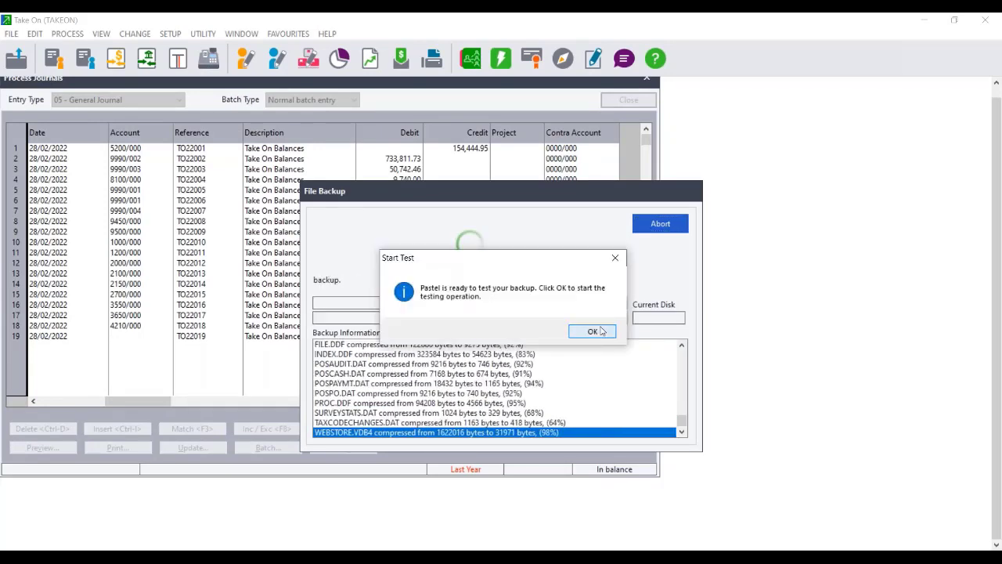
click(594, 332)
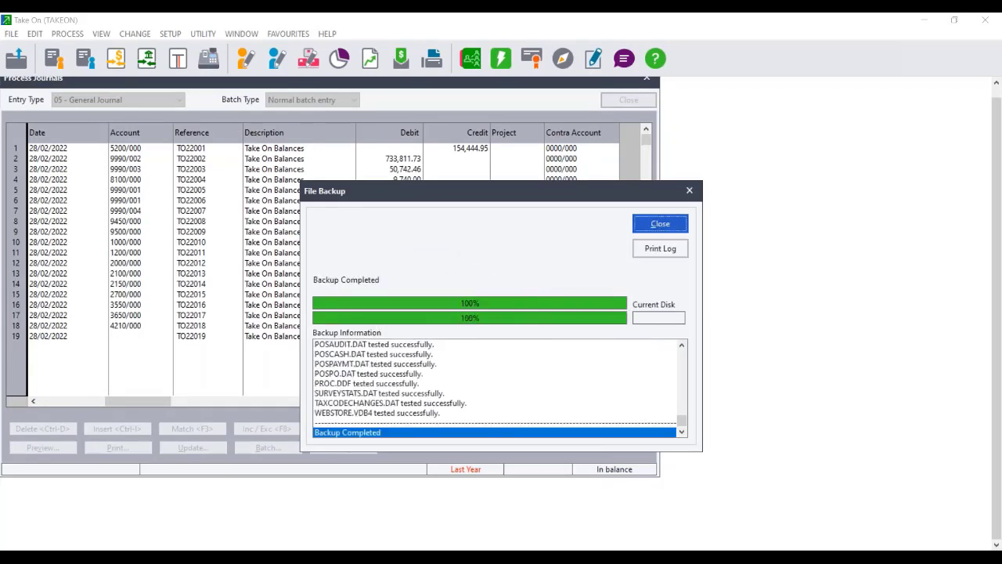
click(660, 224)
click(531, 557)
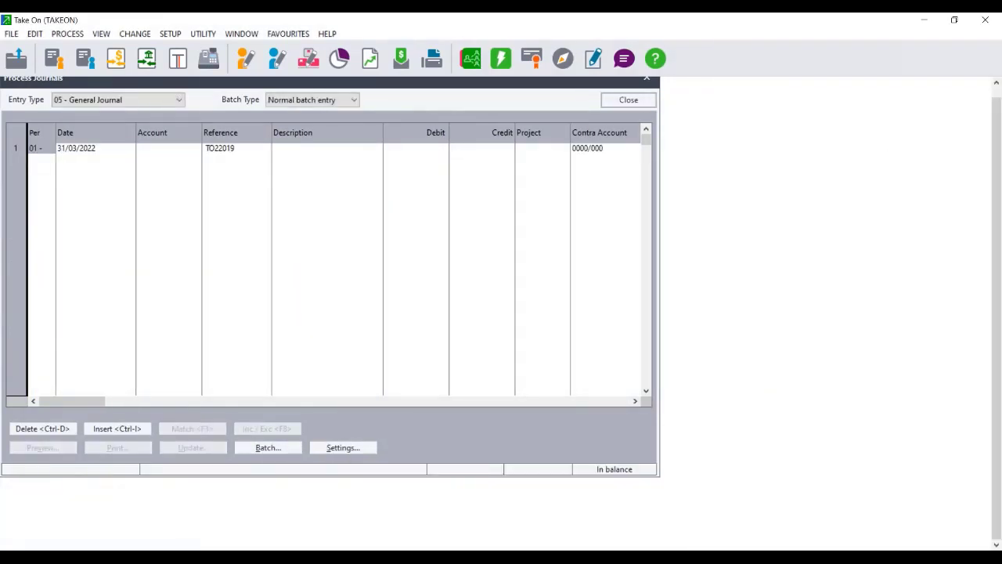
Close the journal and show page 1 of the Trial Balance PDF in a widened Acrobat window.
click(629, 99)
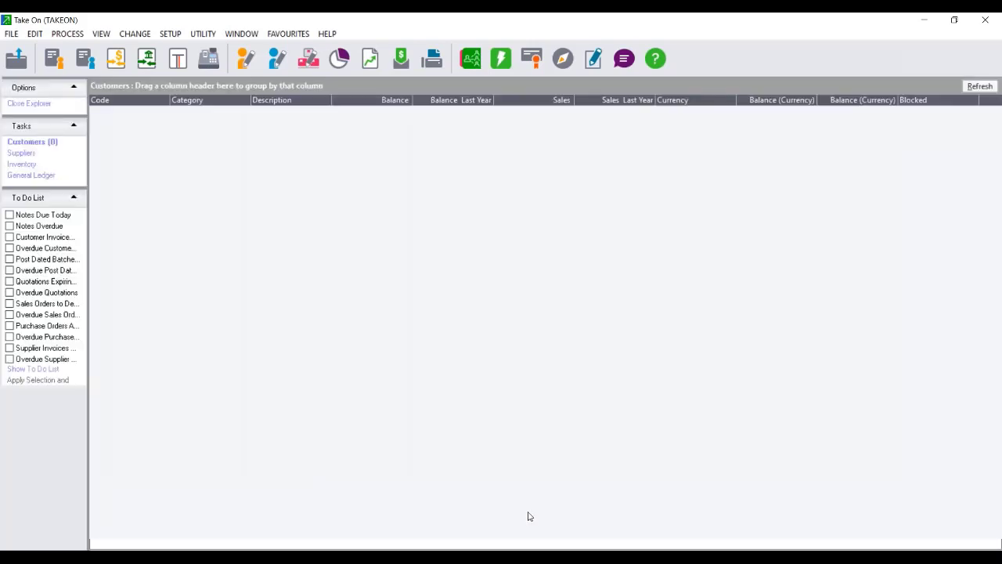
click(531, 558)
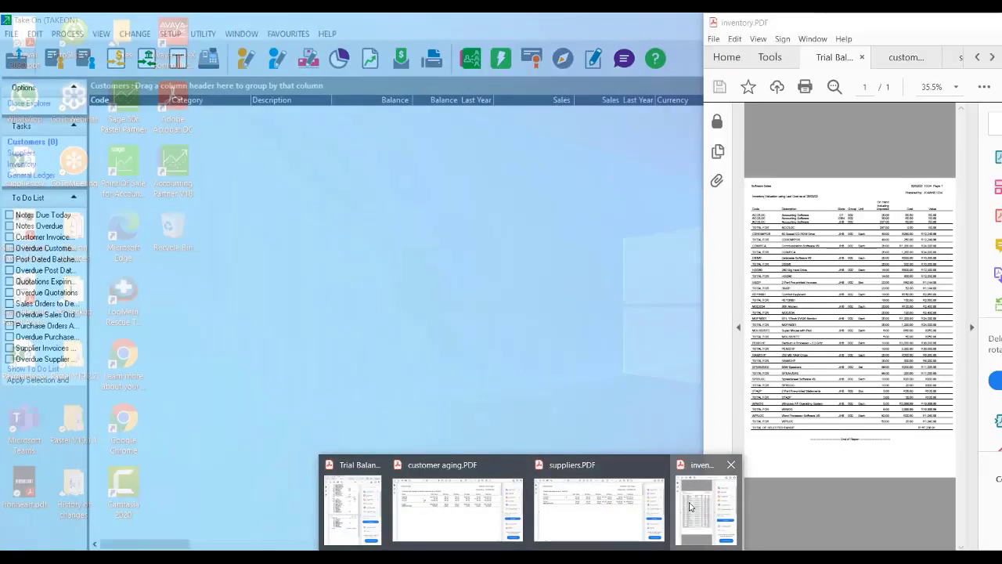
click(690, 507)
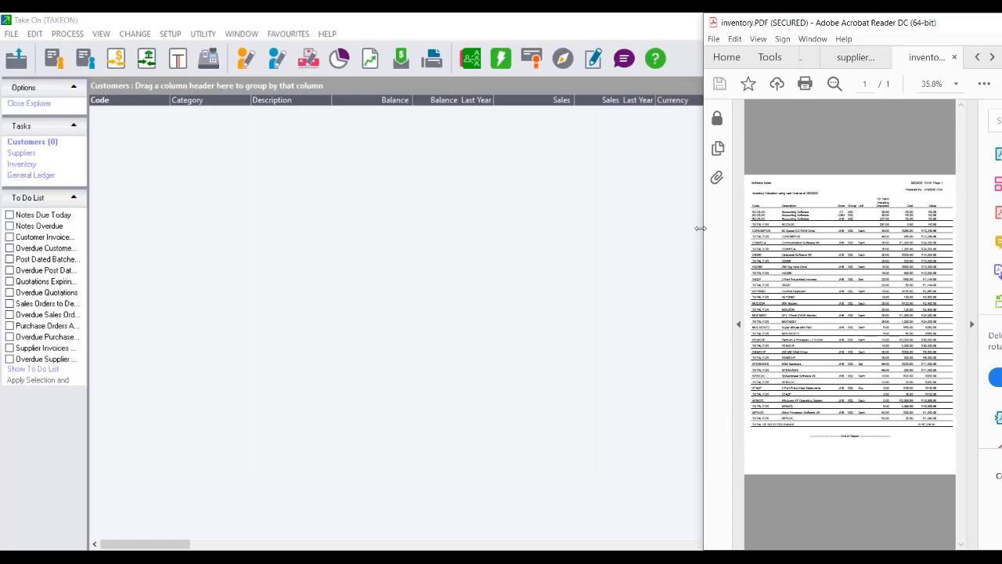
drag(700, 228, 382, 226)
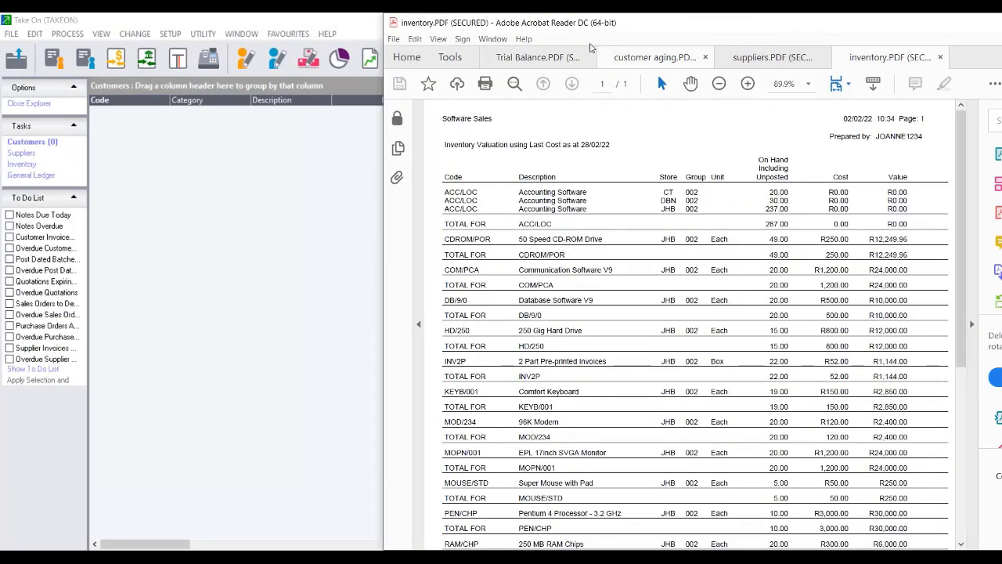
click(538, 61)
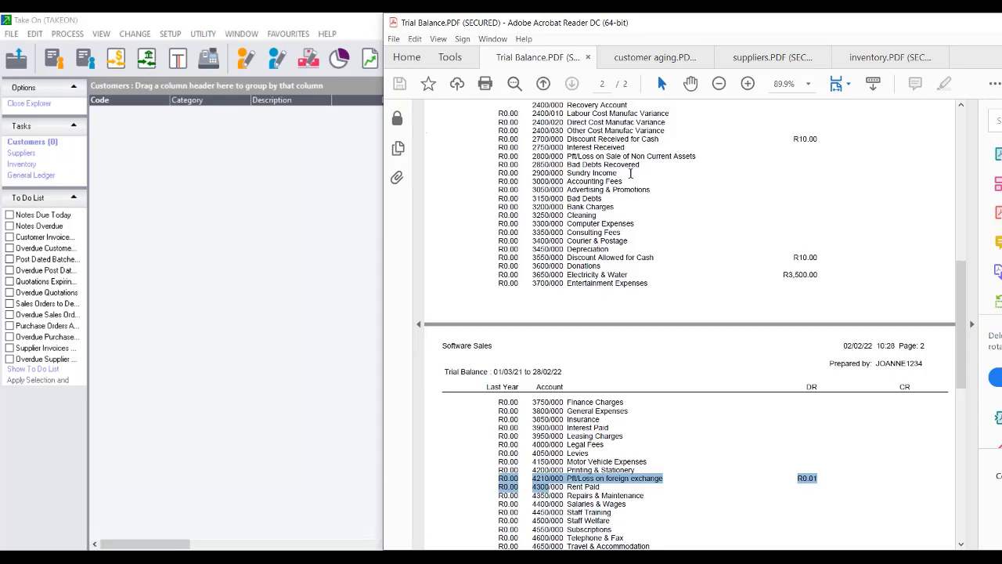
scroll(951, 296, up, 10)
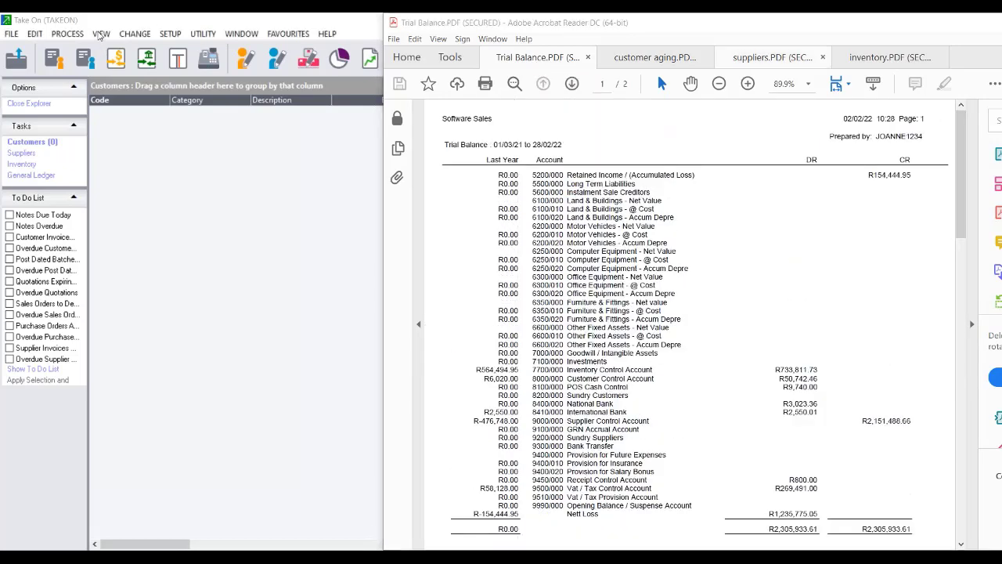
Run the Trial Balance report to the screen.
click(135, 34)
mouse_move(209, 83)
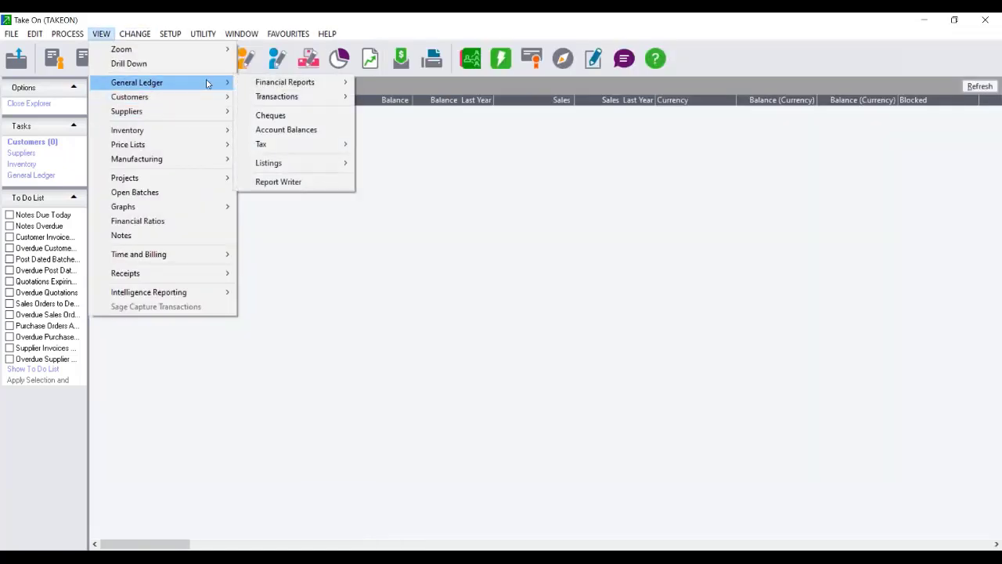
mouse_move(310, 98)
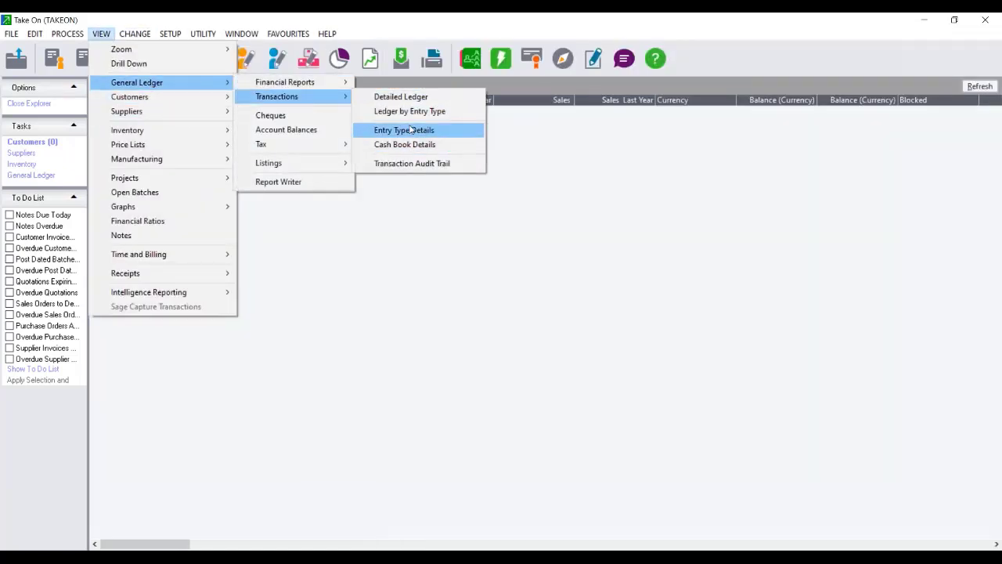
click(395, 82)
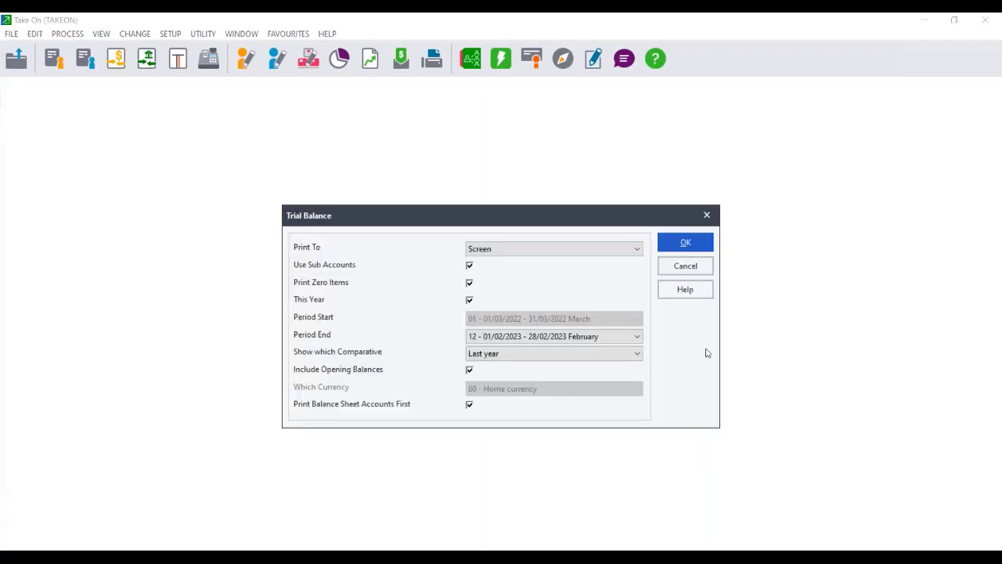
click(682, 243)
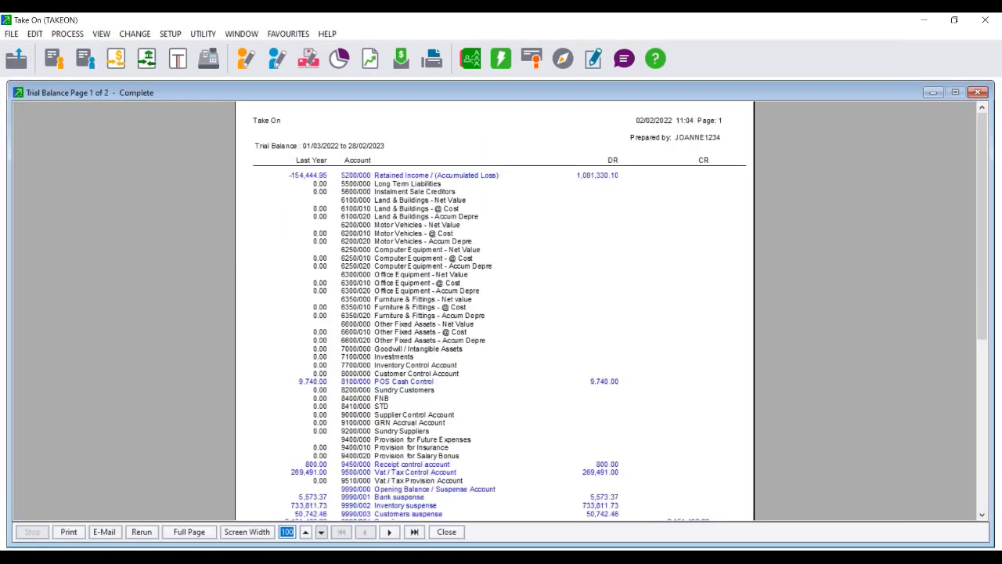
Rerun the trial balance for last year, 01/03/2021 to 28/02/2022, without comparatives.
click(142, 532)
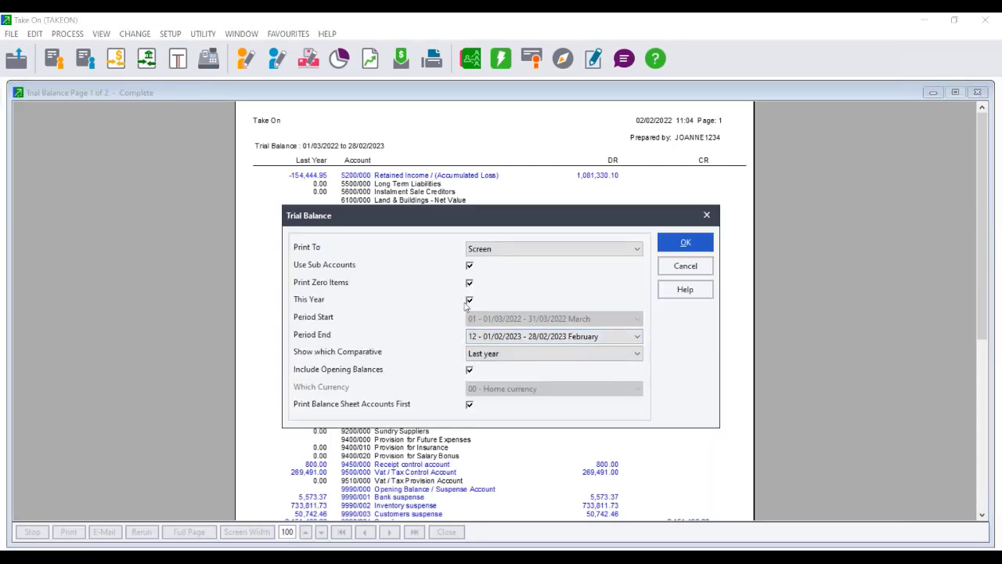
click(469, 301)
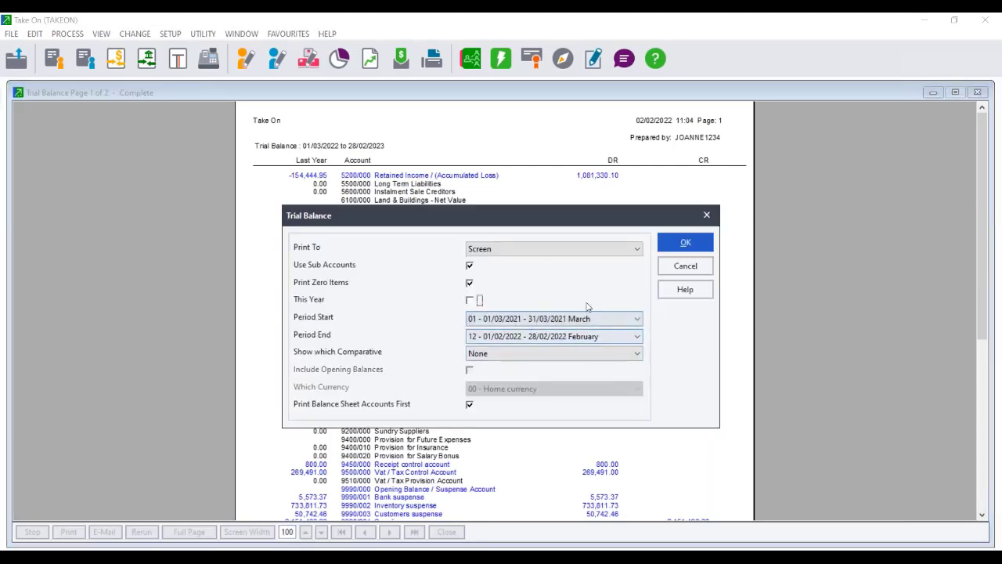
click(692, 242)
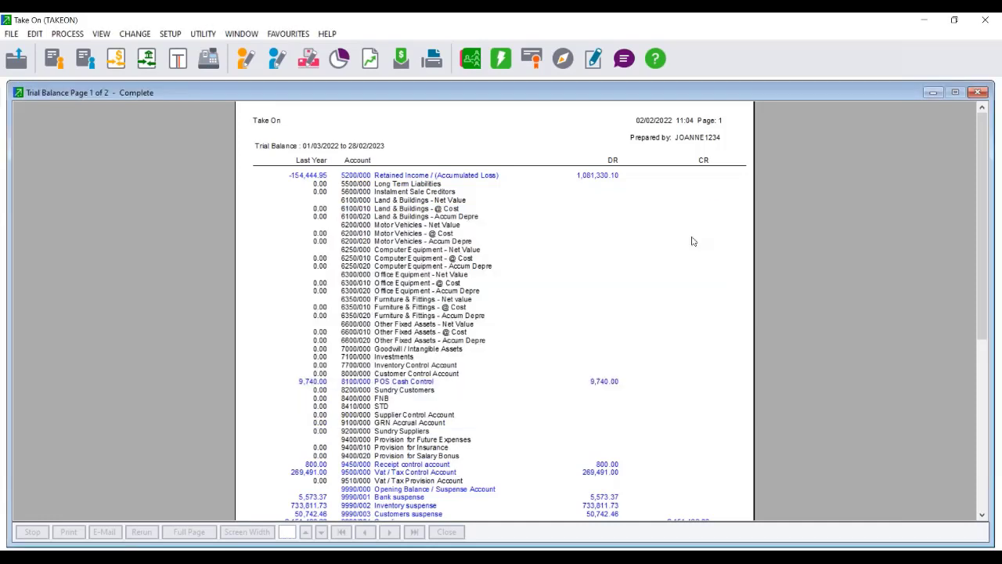
scroll(514, 327, down, 3)
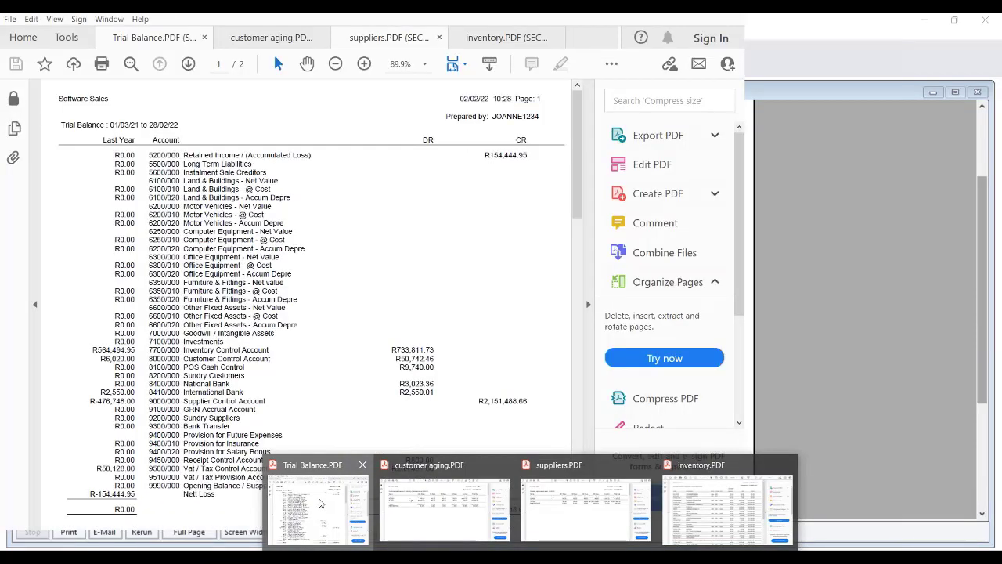
Compare the report's 2,305,933.61 totals with the Trial Balance PDF, then close the report.
click(319, 503)
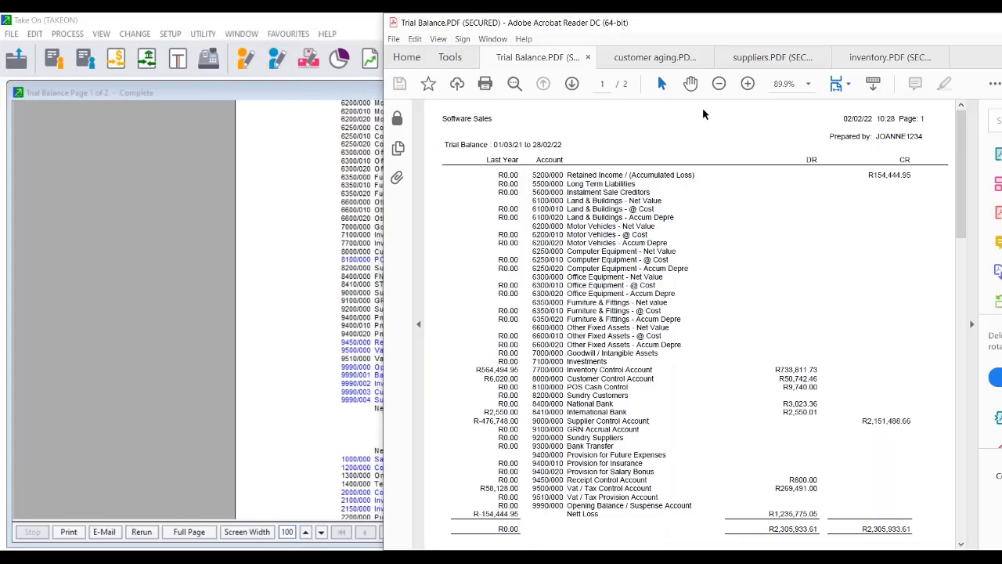
click(285, 221)
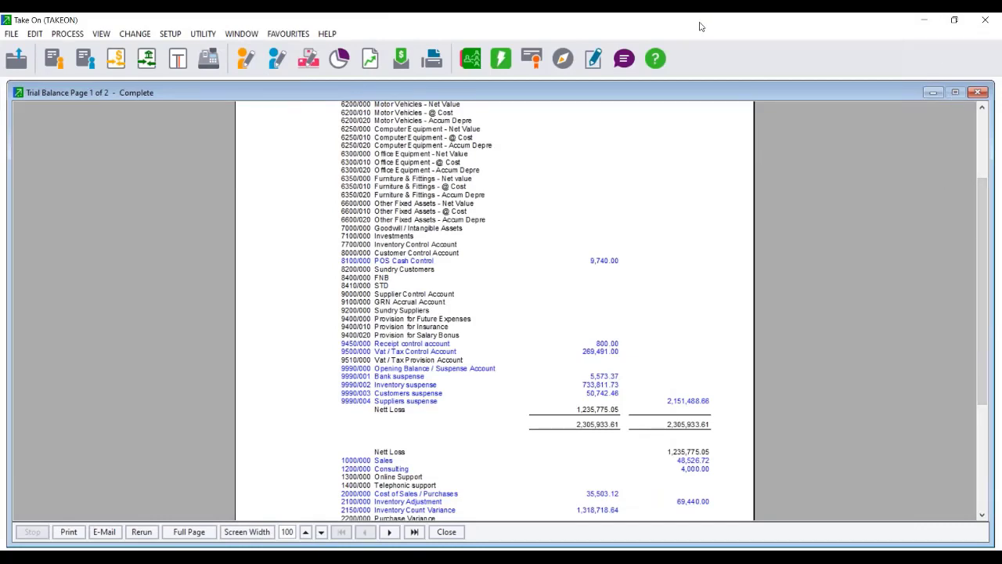
drag(701, 27, 330, 32)
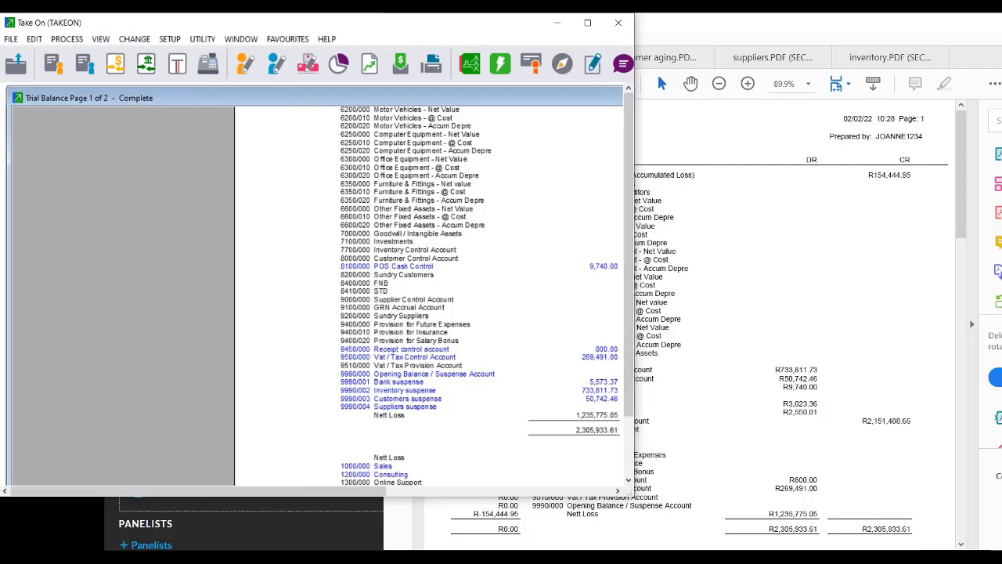
drag(635, 193, 749, 193)
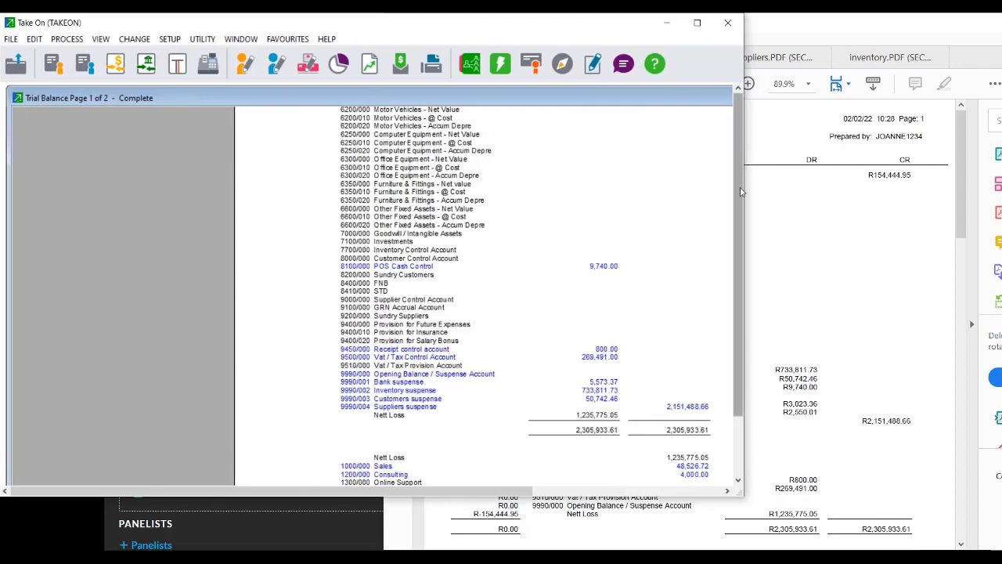
drag(741, 191, 730, 375)
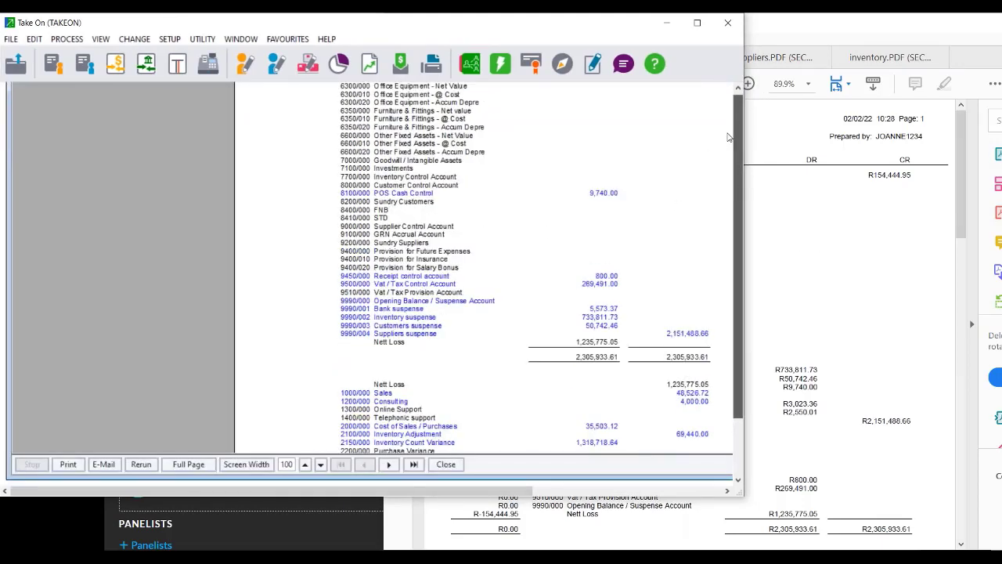
scroll(725, 129, up, 2)
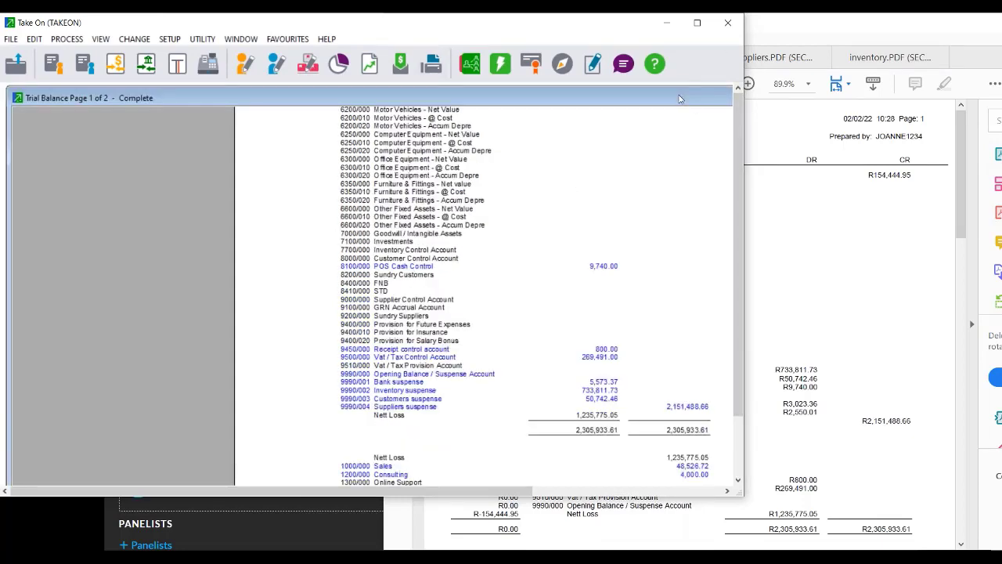
drag(678, 99, 631, 119)
click(614, 118)
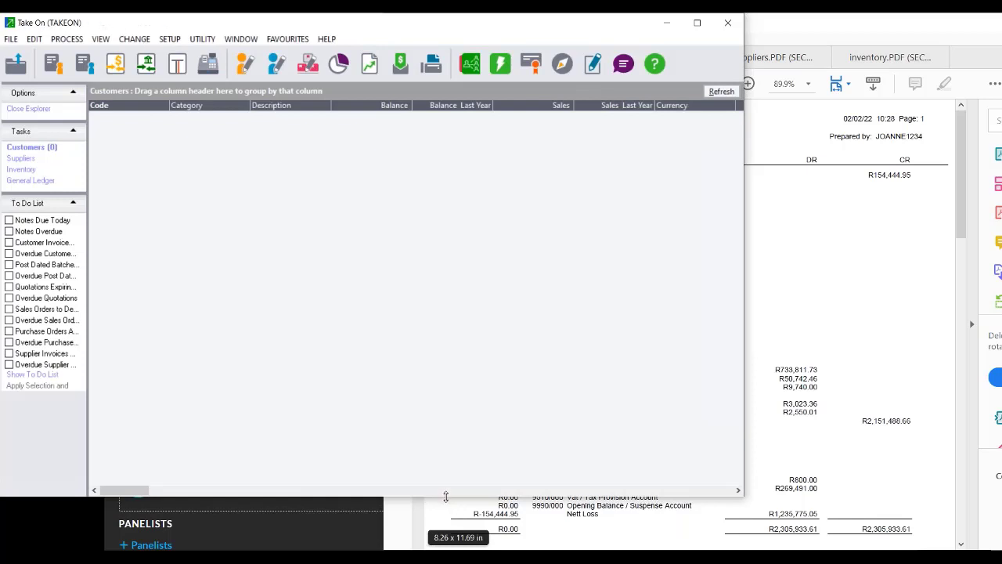
Make the Pastel window taller and bring up the customer aging PDF.
drag(445, 496, 447, 548)
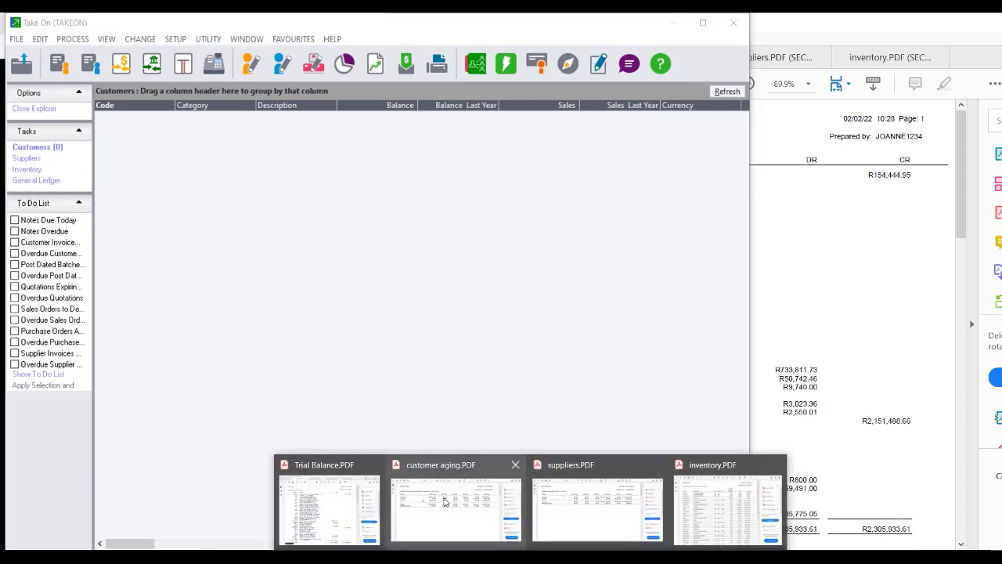
mouse_move(443, 478)
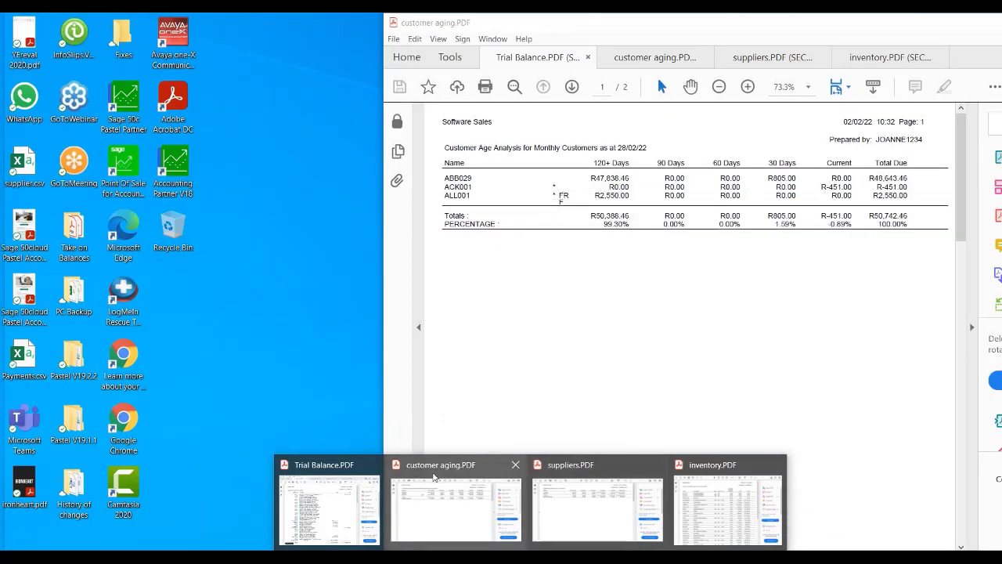
click(454, 501)
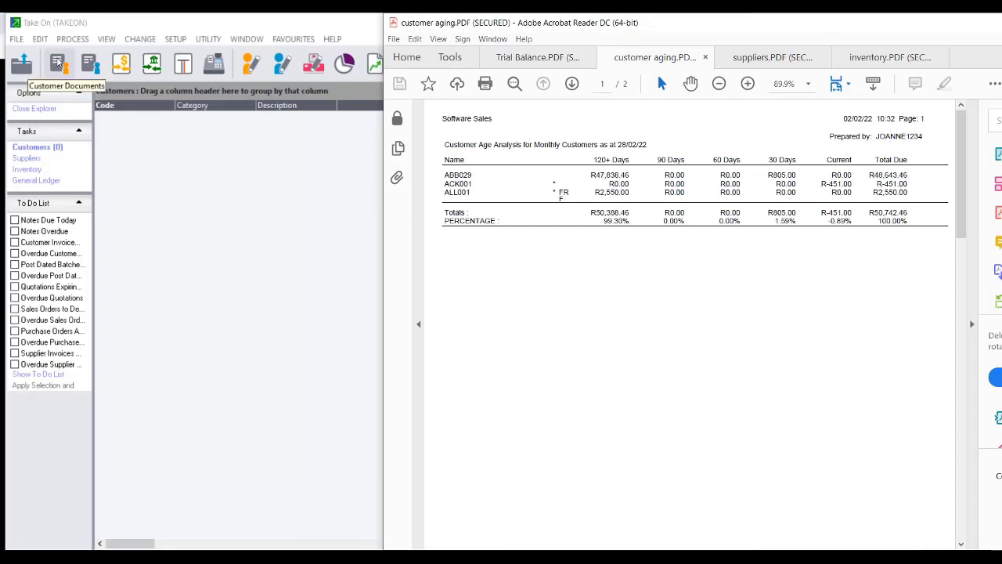
Open Process Journals with entry type 12 - Customer Journals.
click(72, 39)
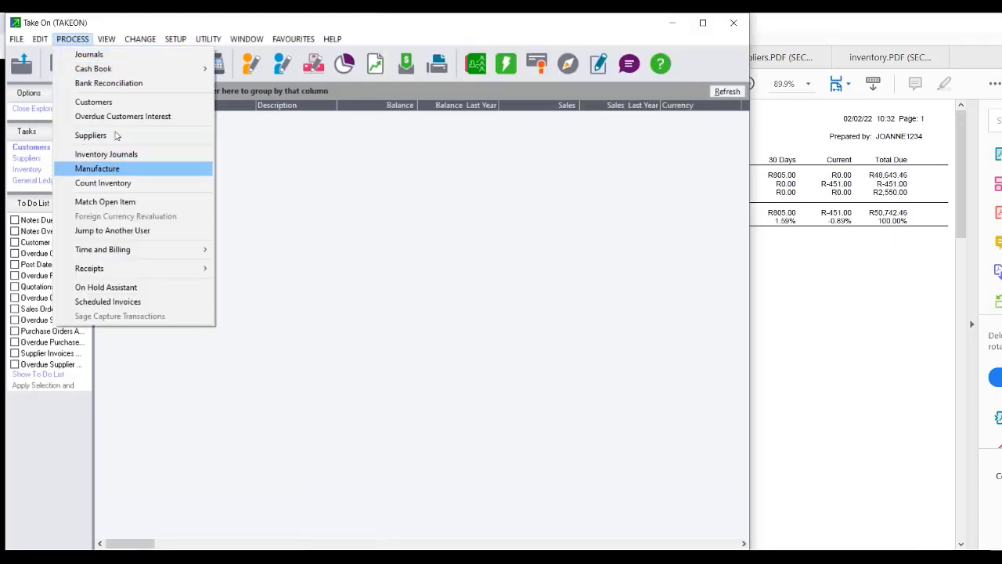
click(89, 54)
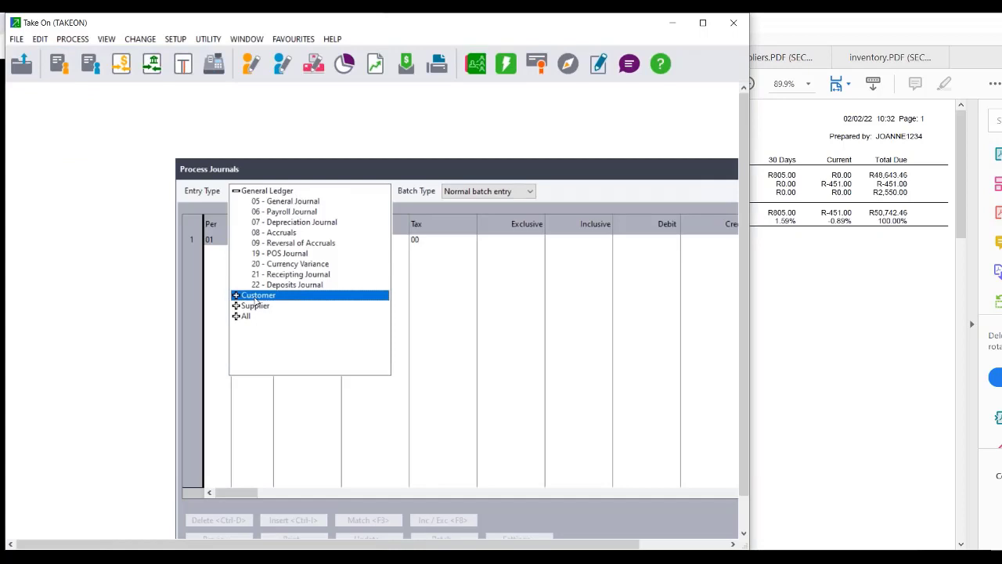
click(235, 296)
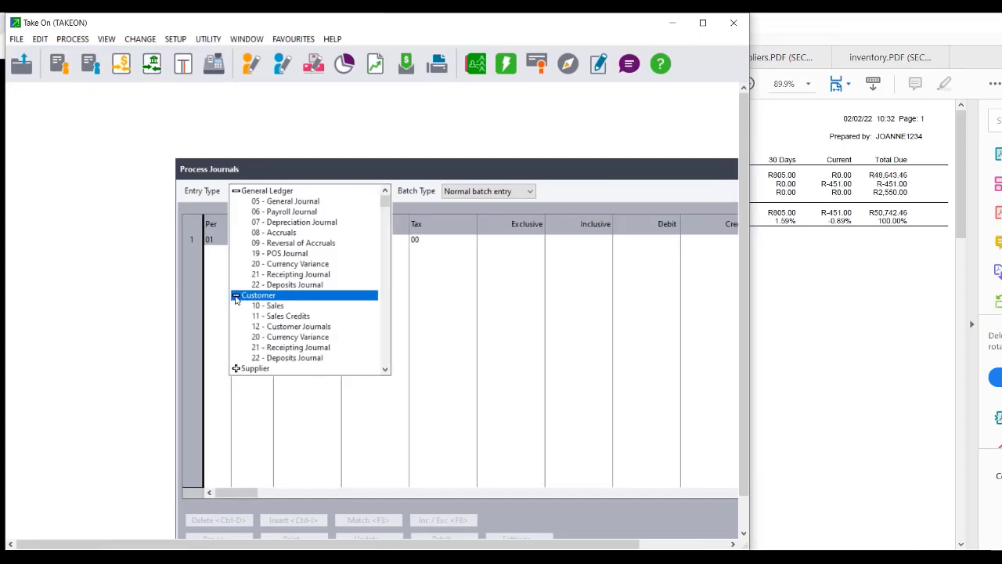
click(290, 326)
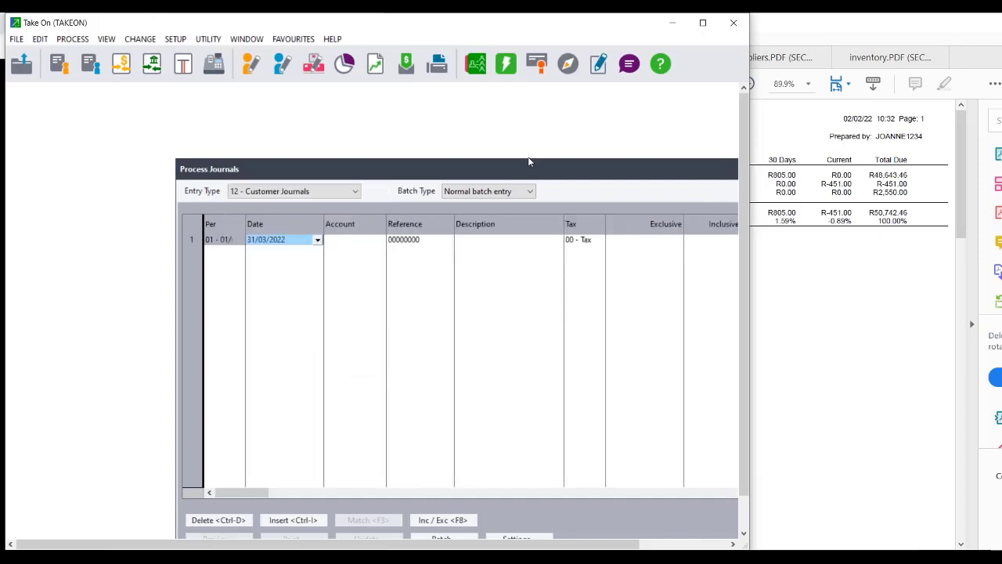
Set the batch to last year's periods, no tax, auto-increment references and contra 9990/003.
drag(515, 166, 359, 96)
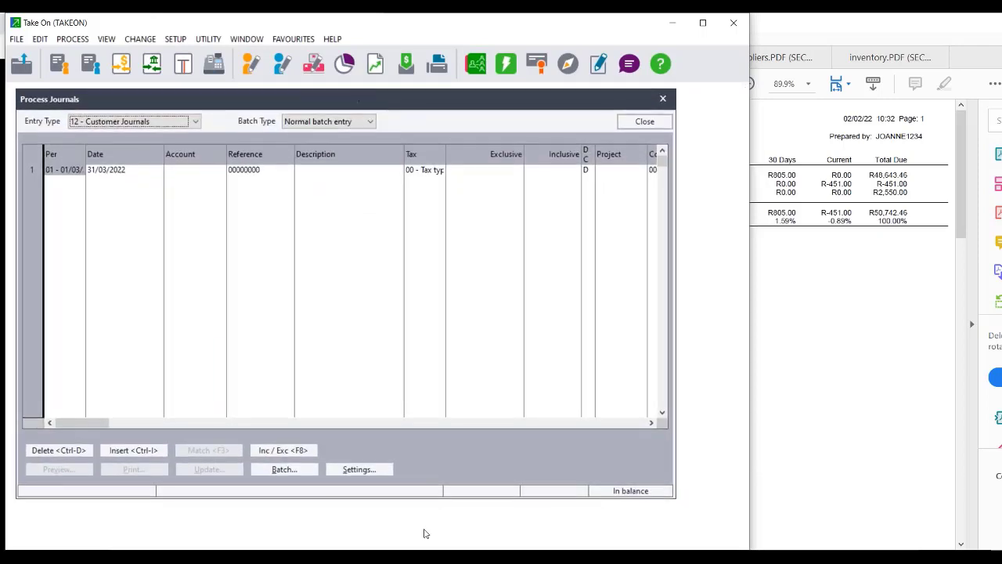
click(360, 469)
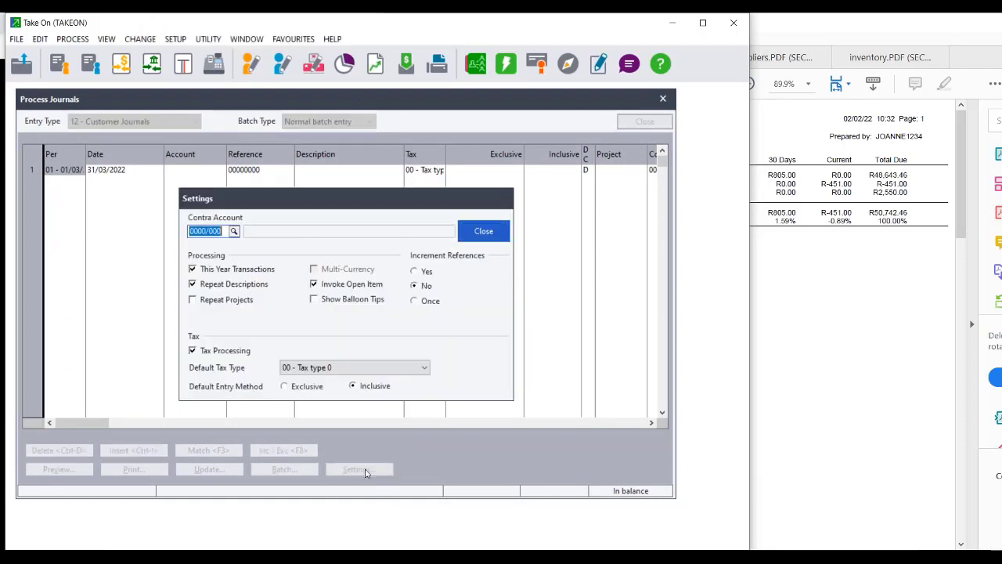
click(193, 351)
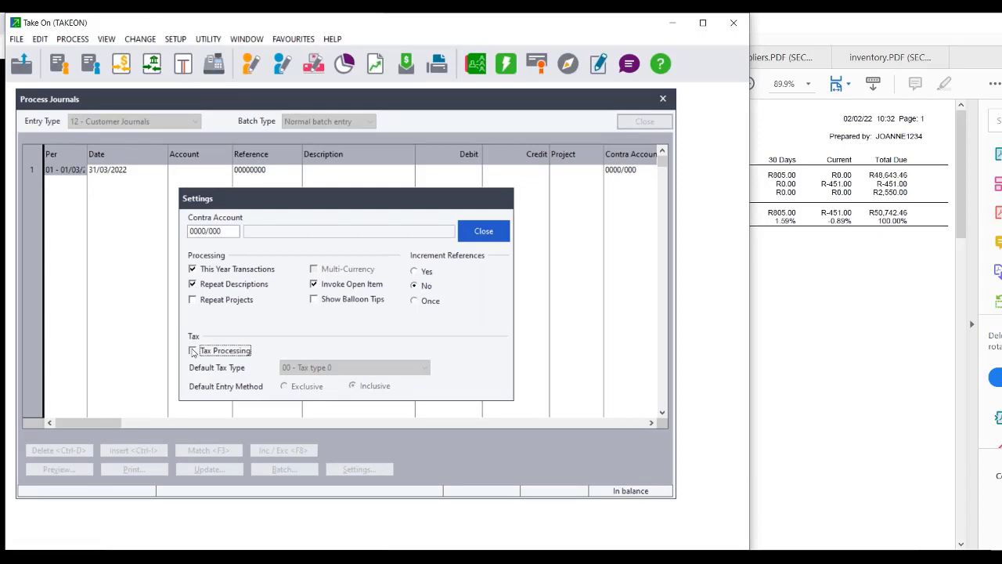
click(193, 269)
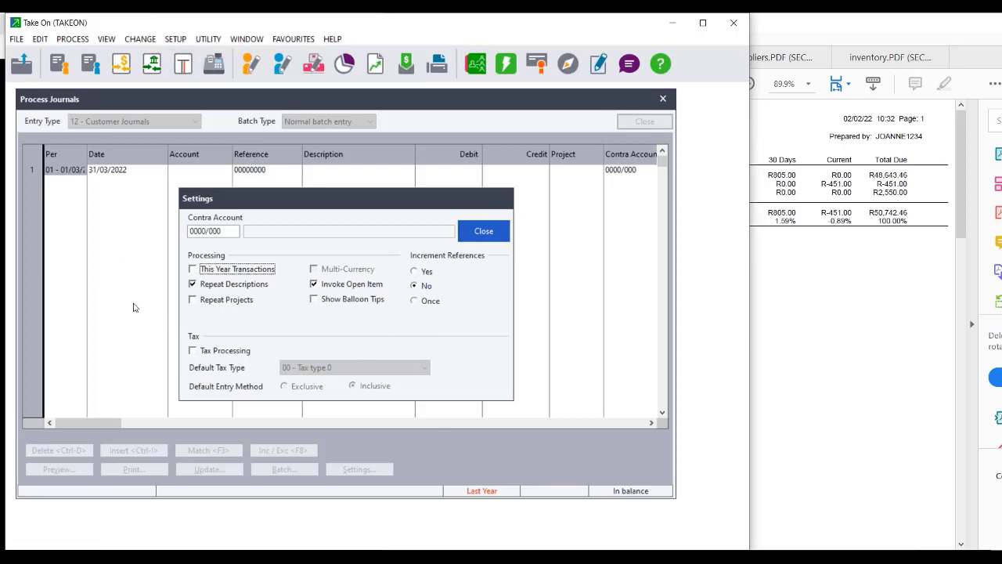
click(415, 271)
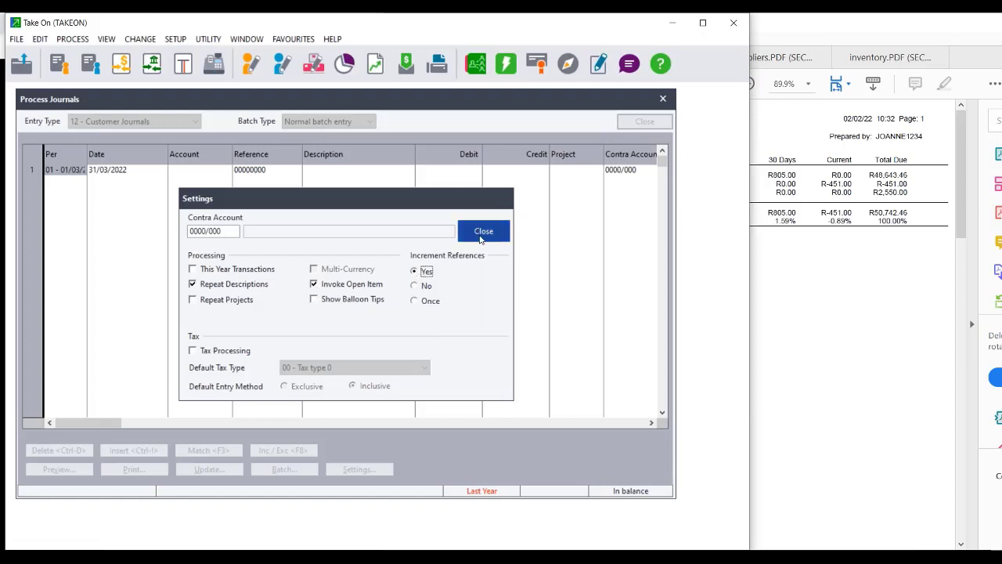
double_click(227, 234)
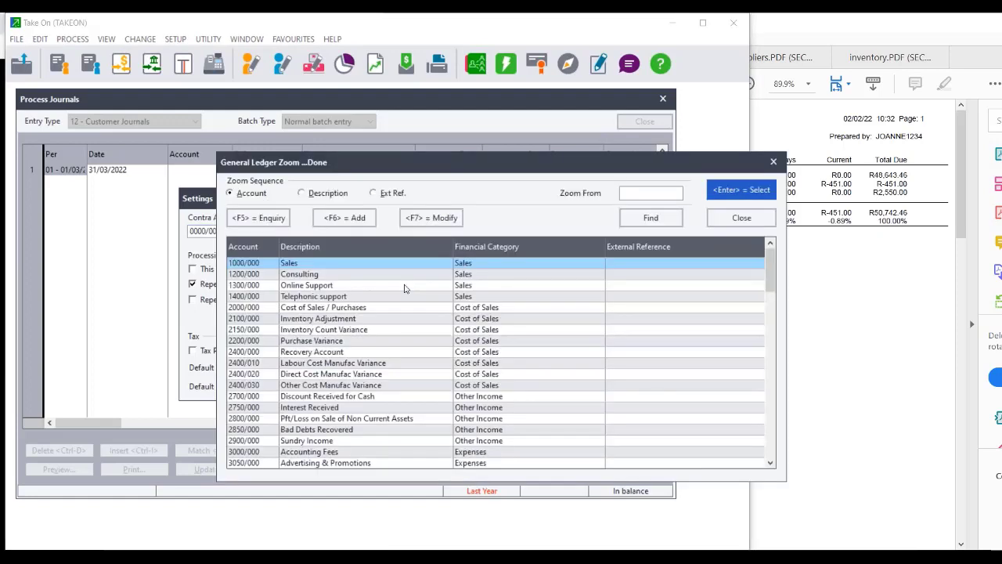
text(990)
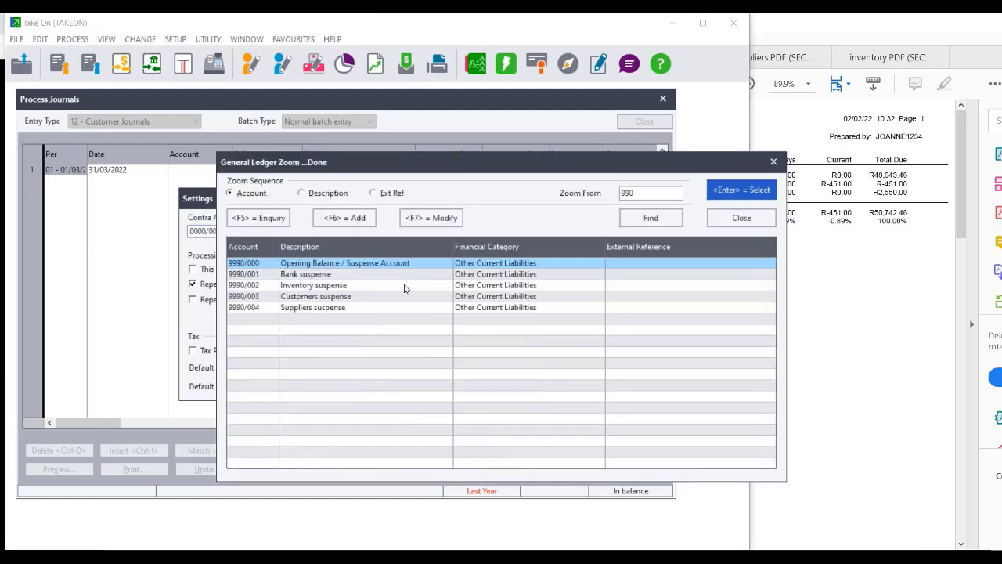
double_click(299, 298)
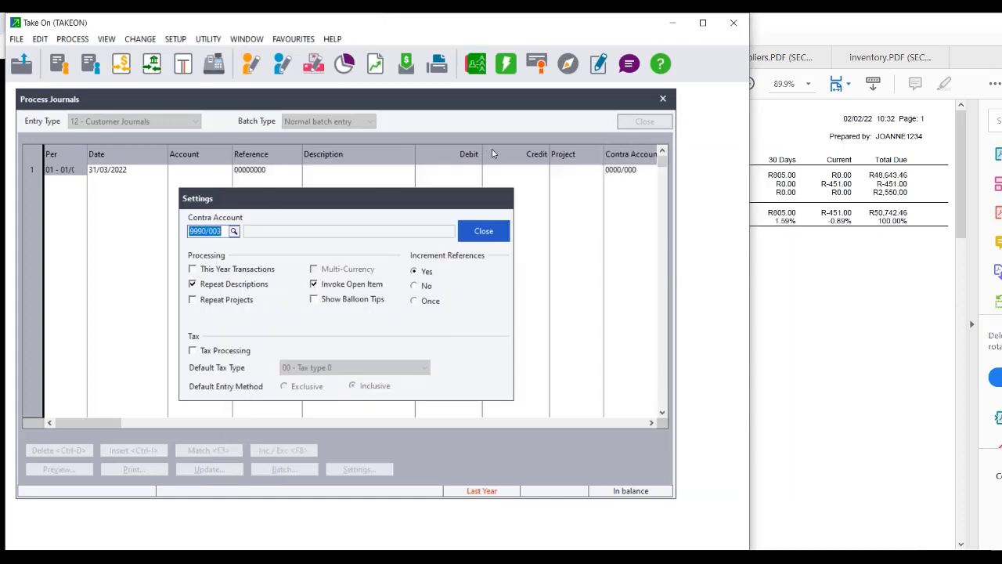
click(480, 235)
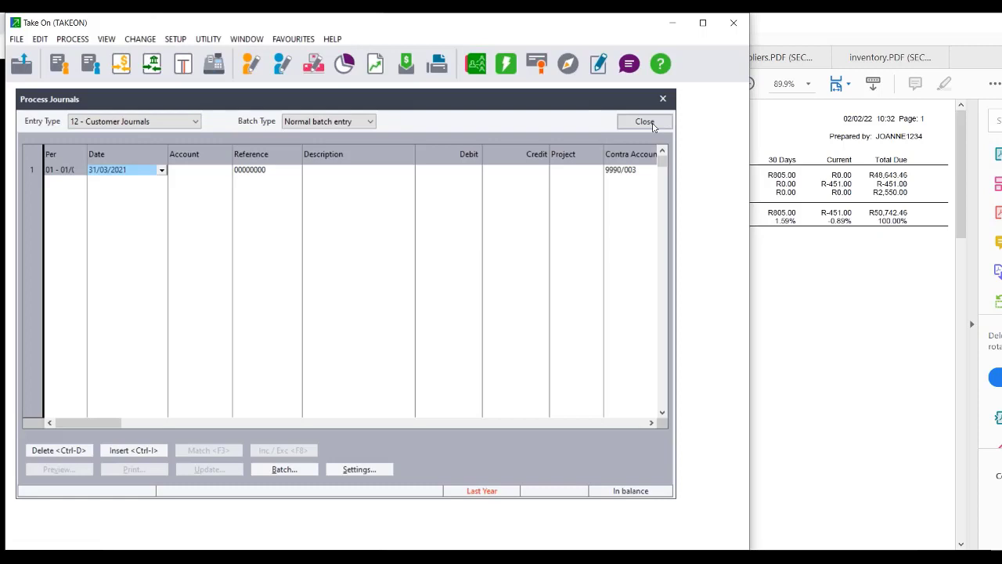
Close the customer journal window and look through the Edit and File menus.
click(644, 122)
click(41, 39)
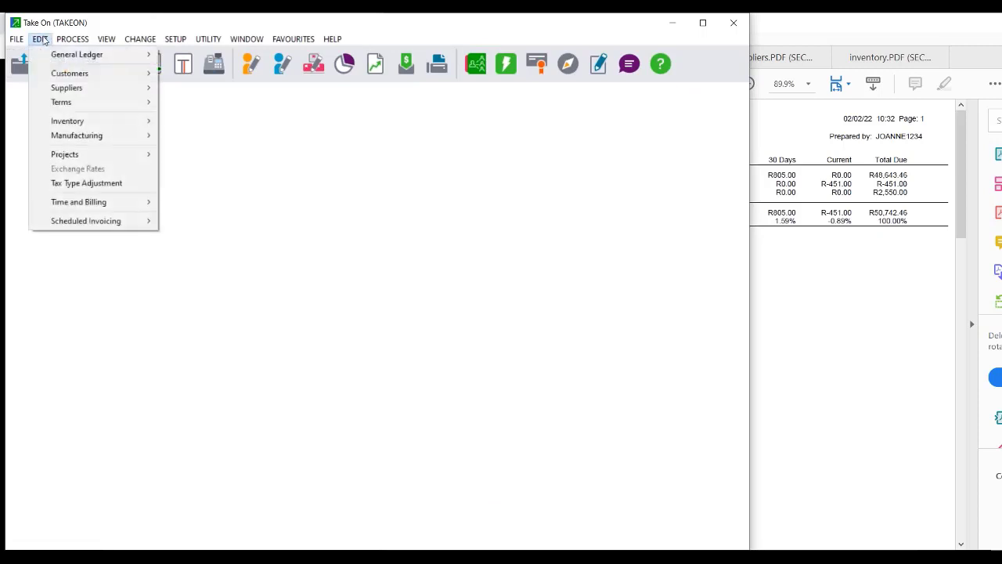
click(39, 41)
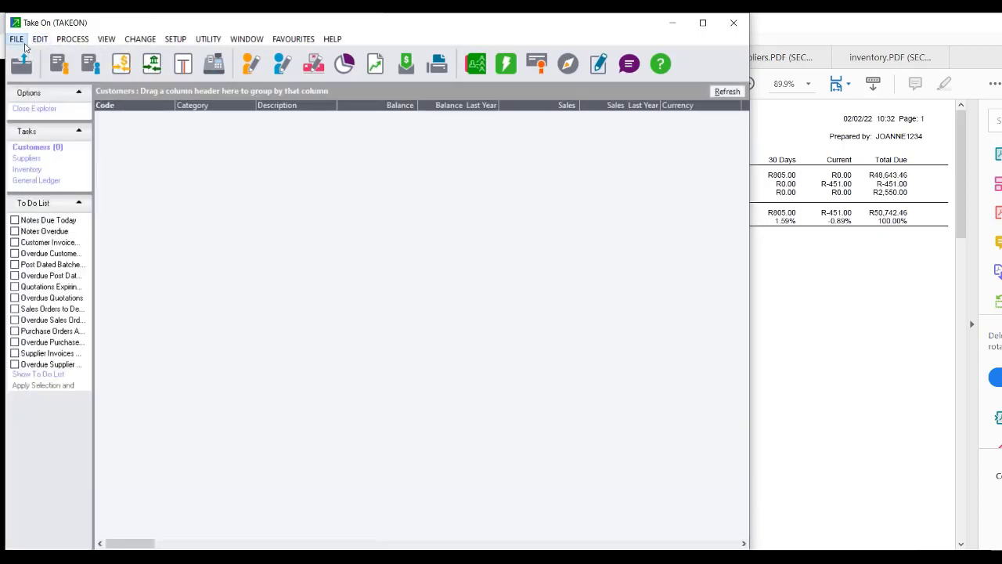
click(19, 40)
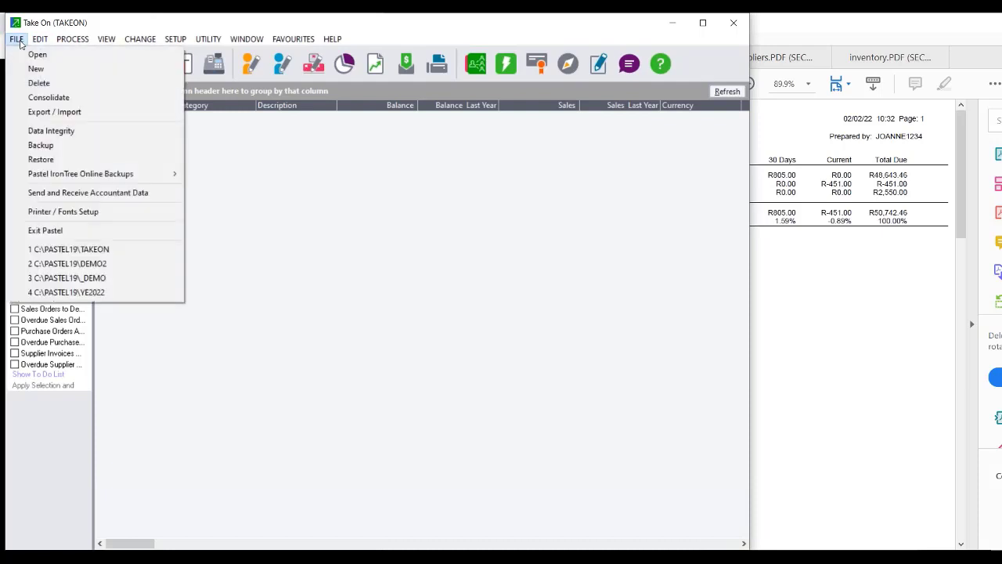
Open the Software Sales [DEMO2] company, entering its password.
click(35, 55)
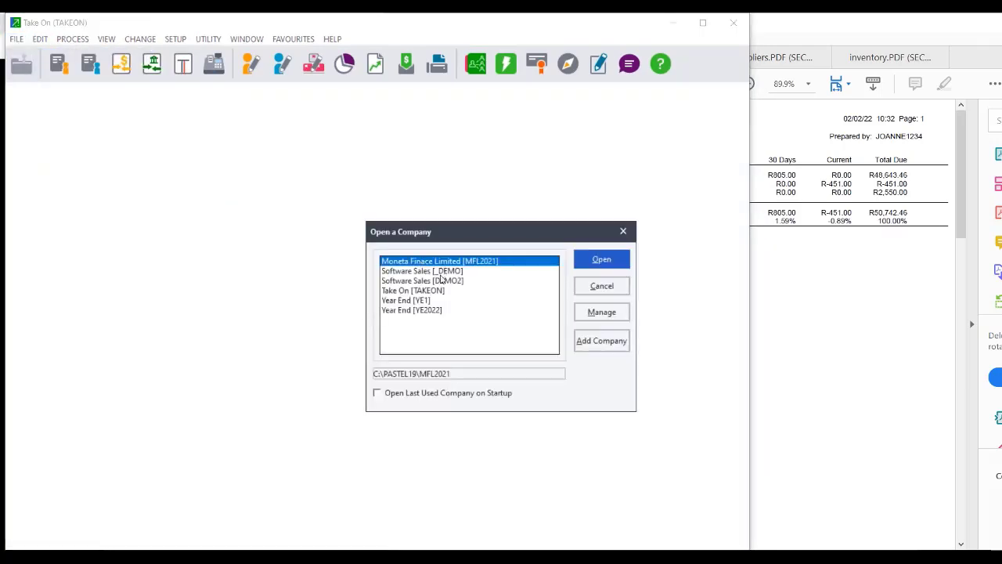
double_click(442, 280)
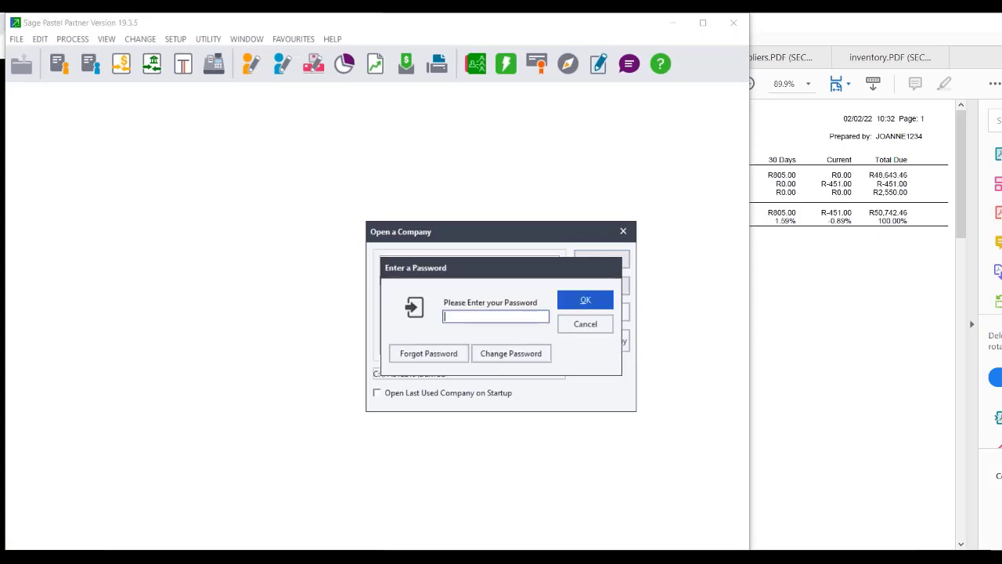
text(****)
key(Return)
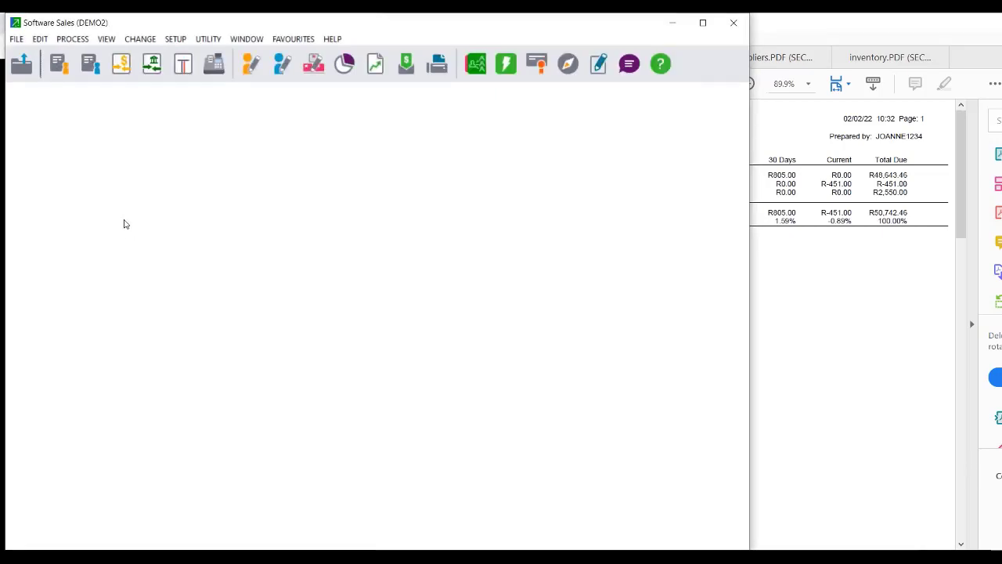
Set Export / Import to Export Customer Accounts, saving to Customer master.csv in Take on Balances.
click(17, 39)
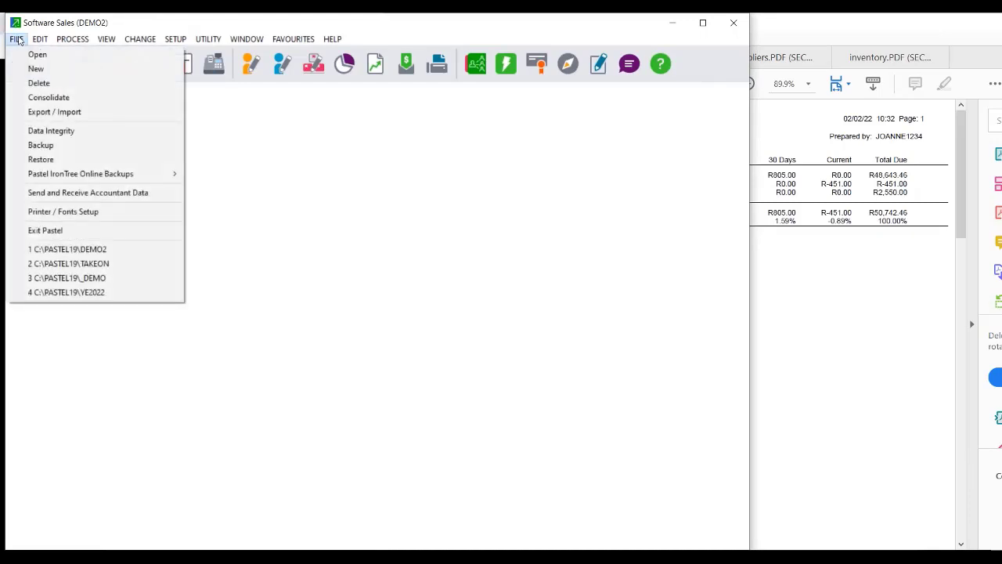
click(77, 112)
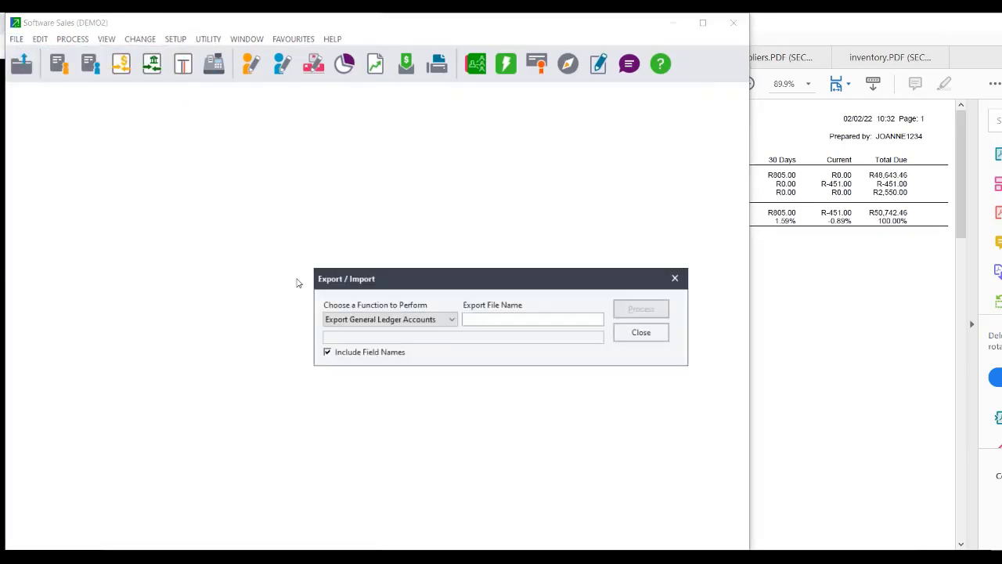
click(360, 319)
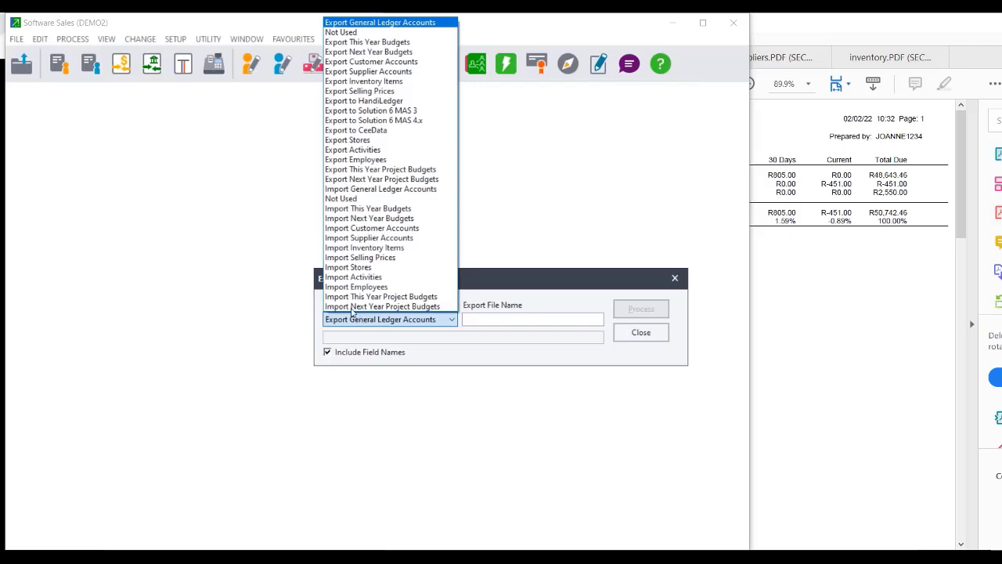
click(378, 62)
click(542, 318)
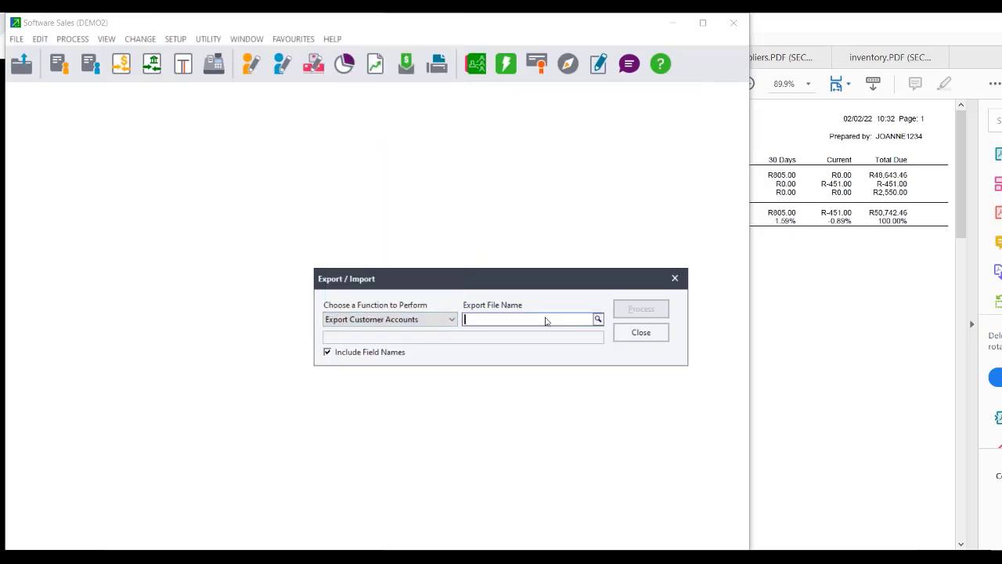
click(599, 320)
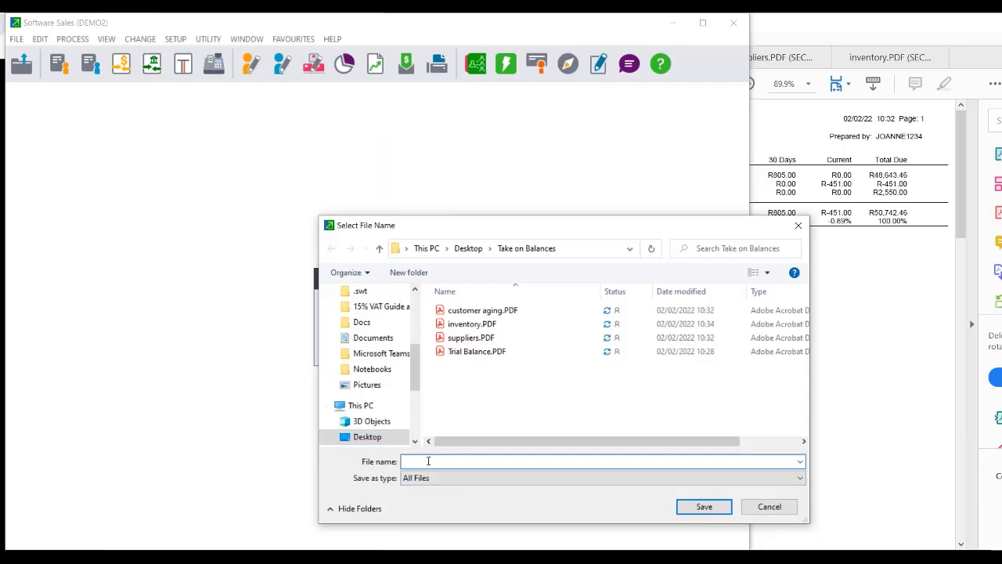
text(Cu)
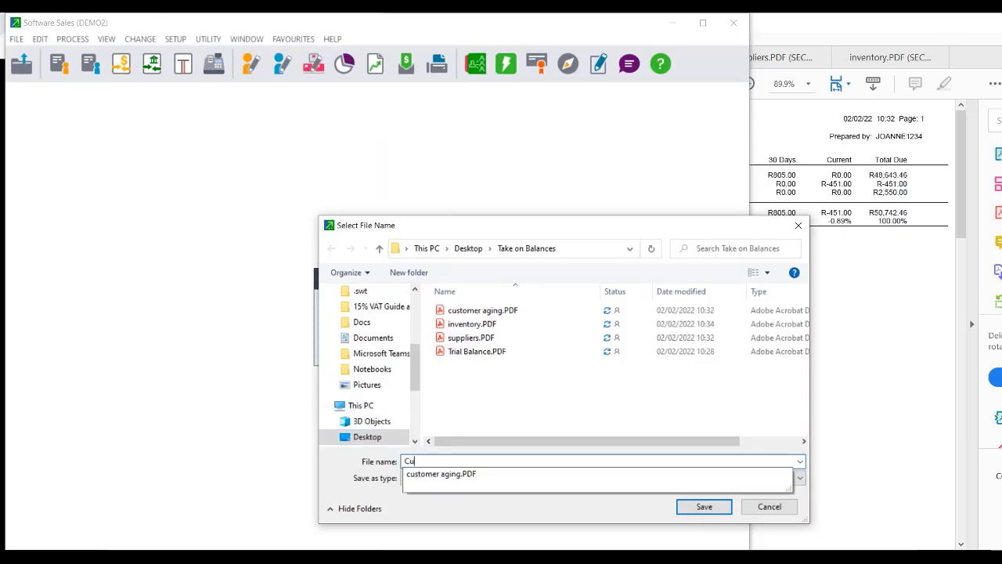
text(stomer master)
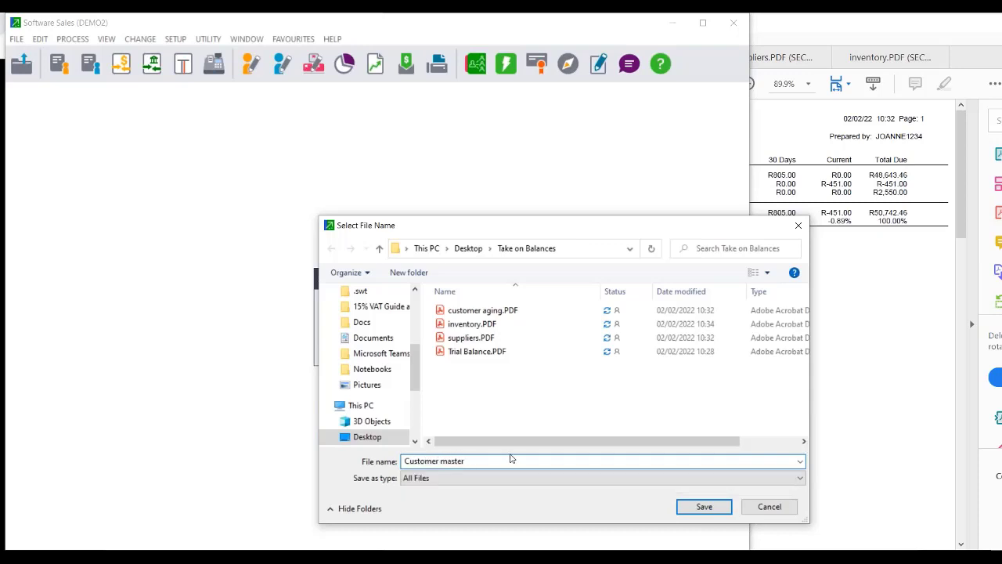
text(.csv)
click(704, 507)
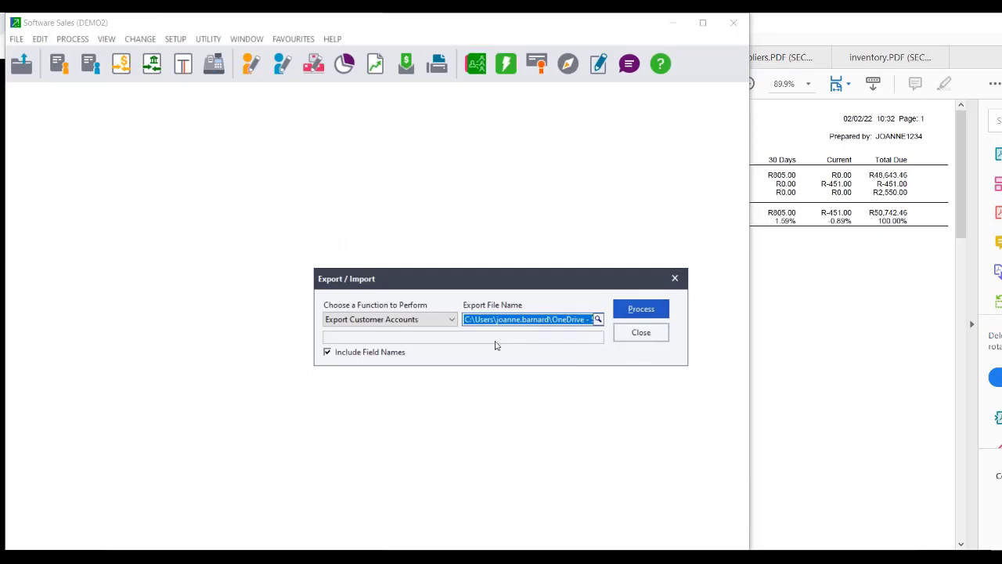
Export unblocked customer accounts with Category End 3 - Distributor, giving 19 records.
click(643, 312)
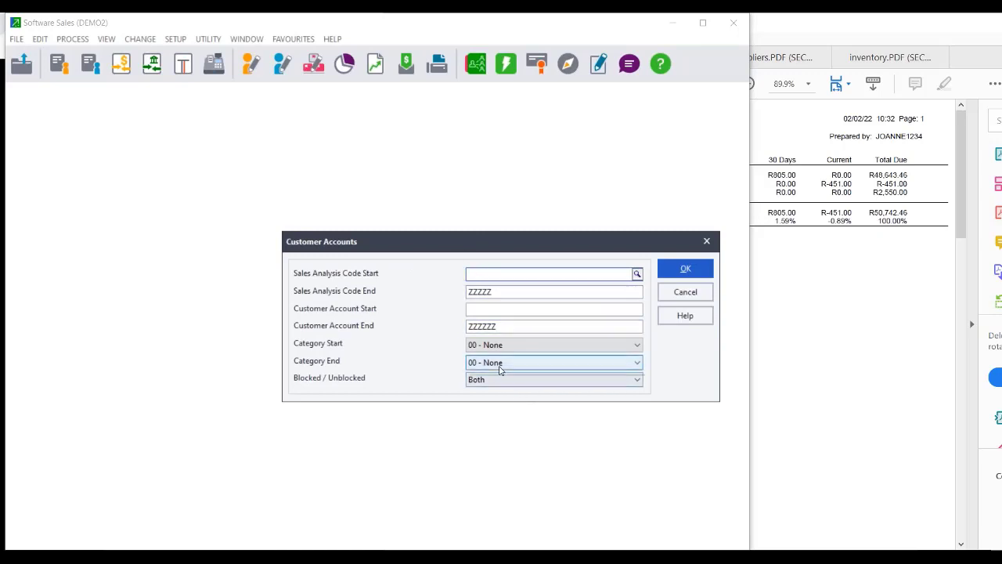
click(500, 362)
click(495, 406)
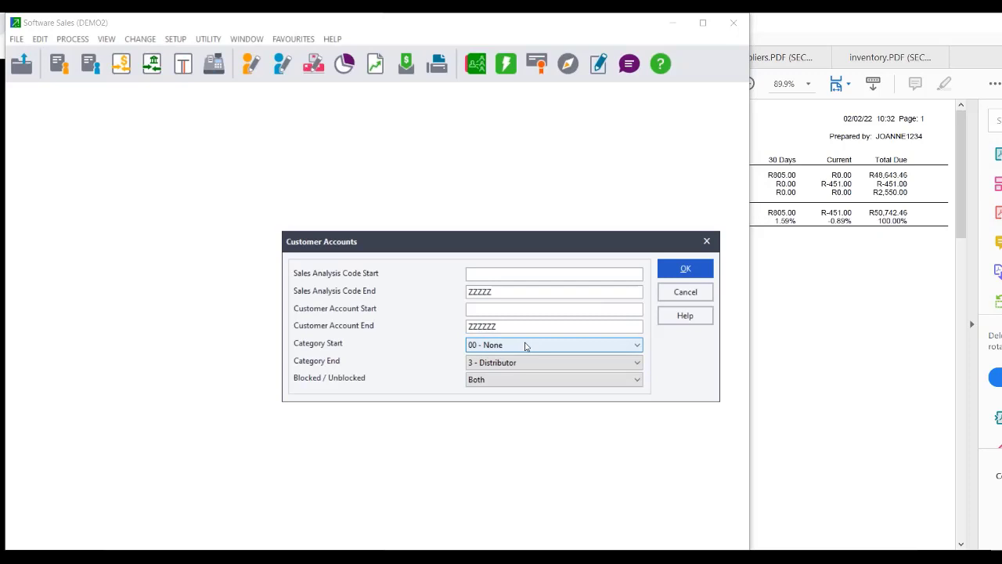
click(515, 382)
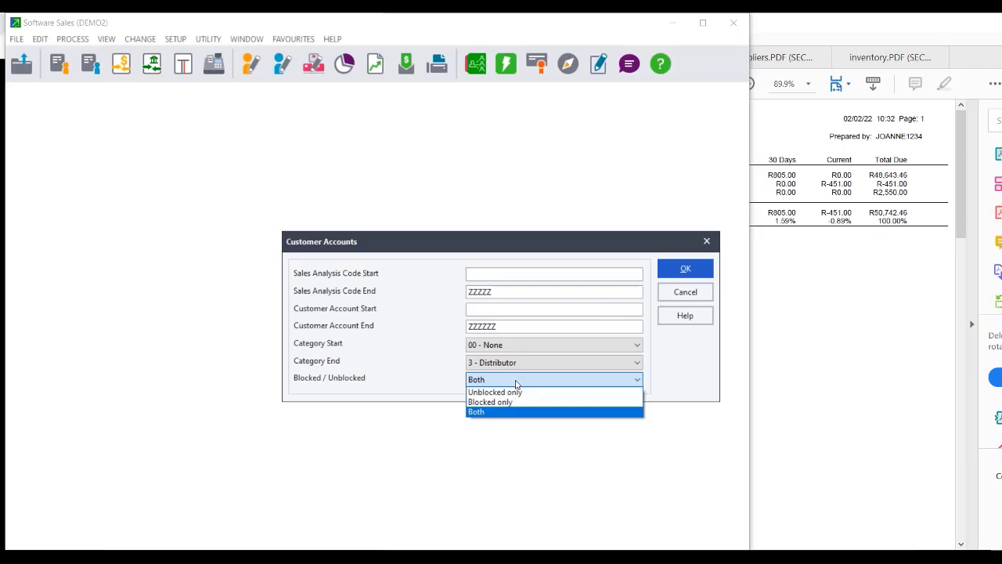
click(515, 382)
click(516, 382)
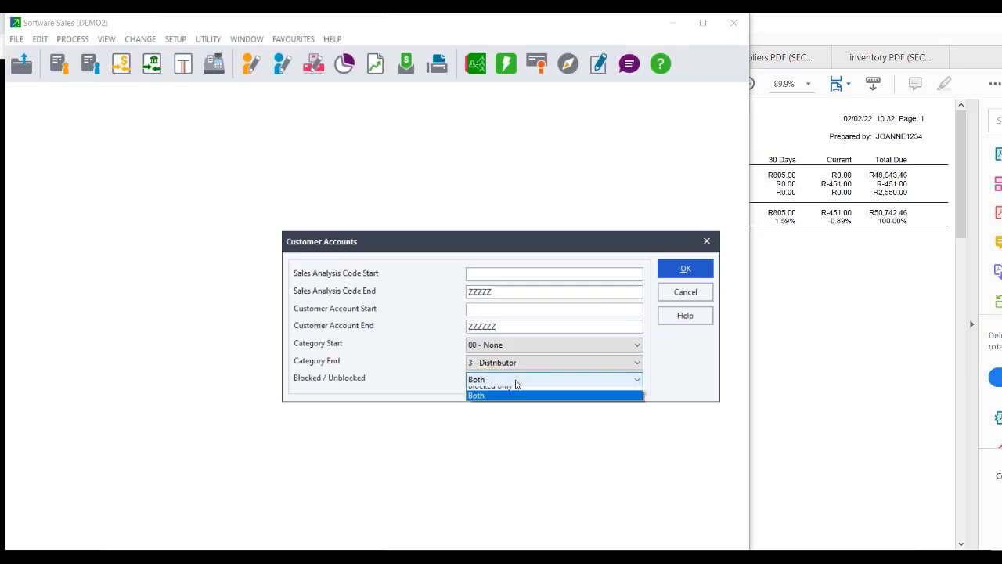
click(502, 392)
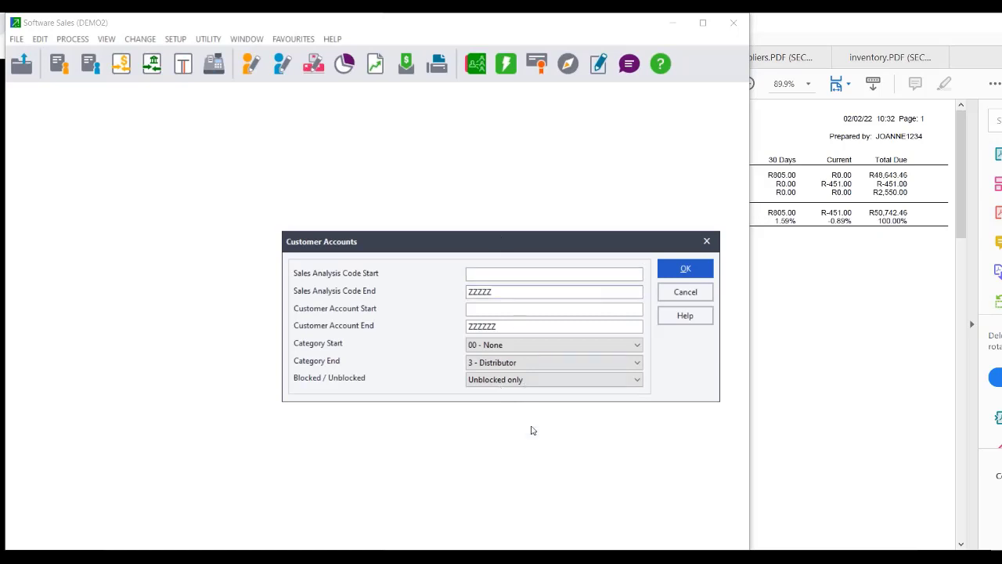
click(678, 274)
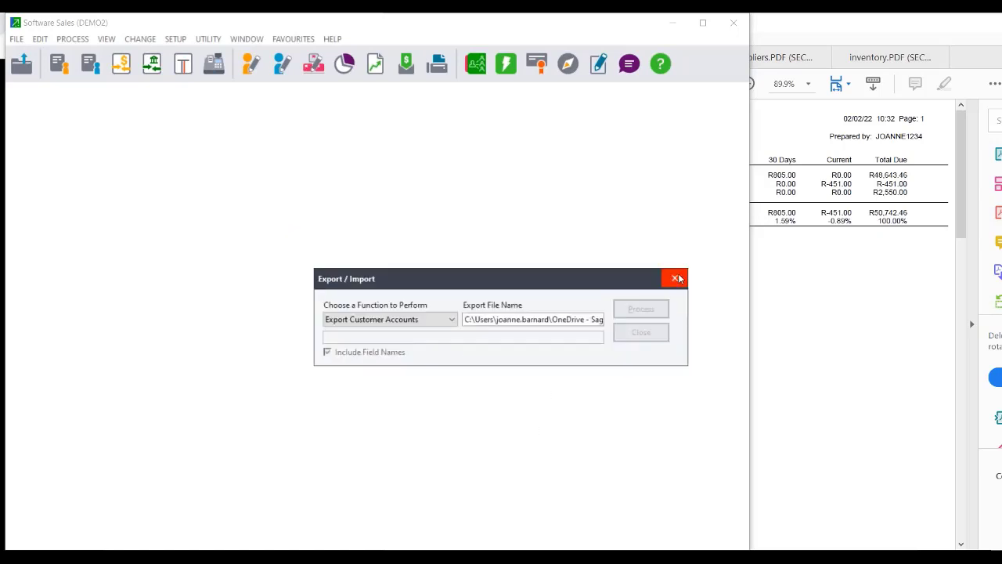
click(427, 318)
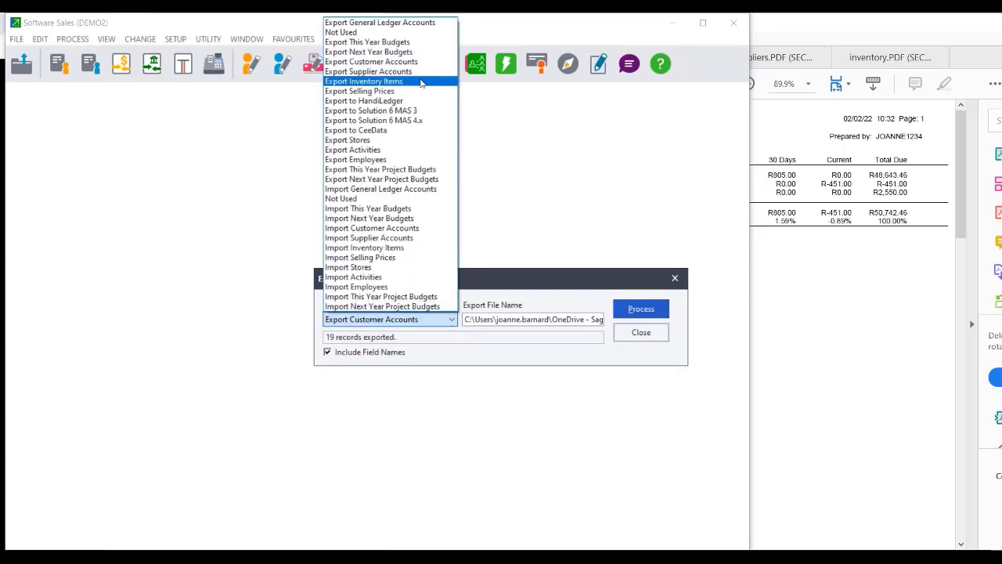
Choose Export Supplier Accounts and rename the output file to Supplier master.csv.
click(414, 72)
click(587, 318)
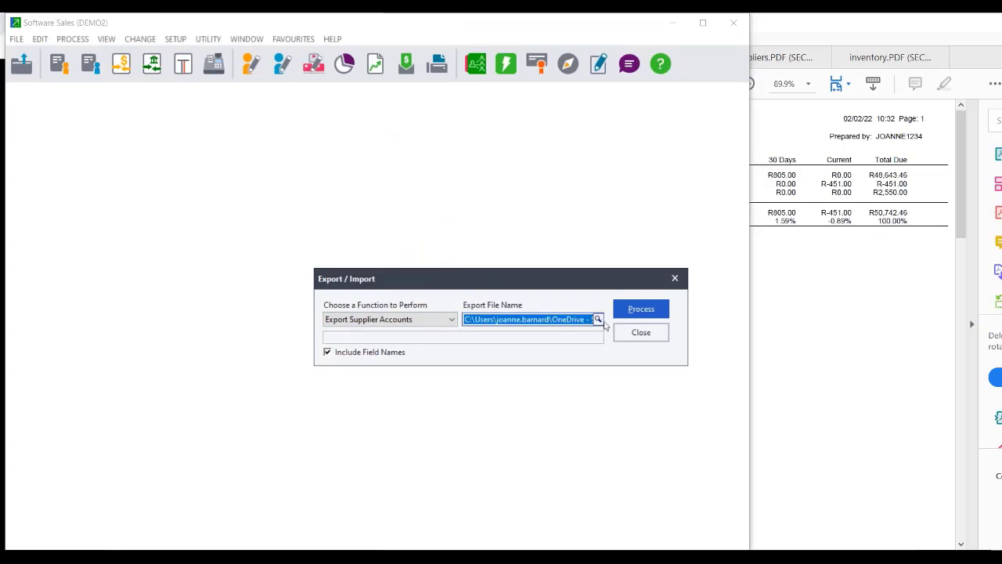
key(BackSpace)
key(Return)
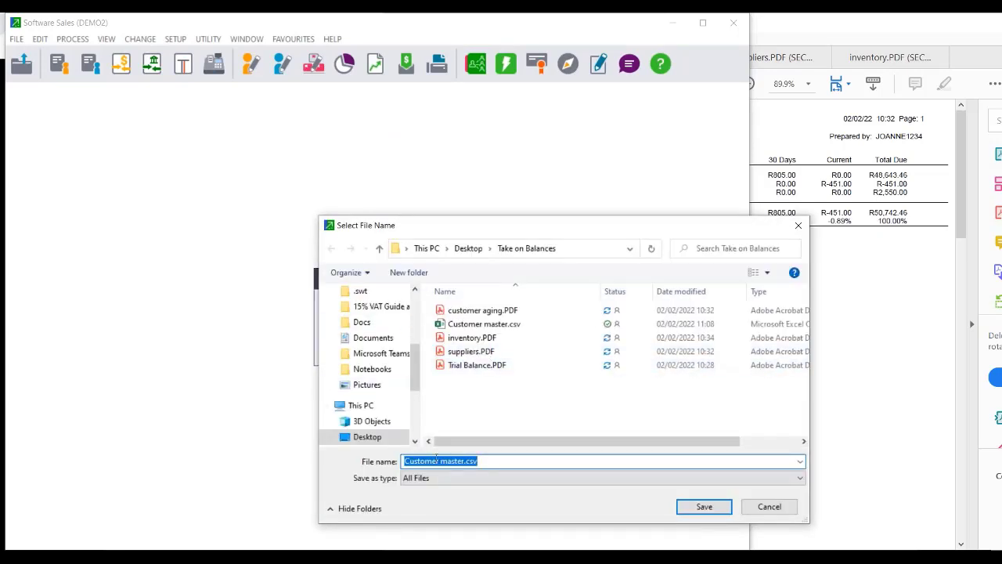
drag(439, 460, 404, 461)
text(Supplier)
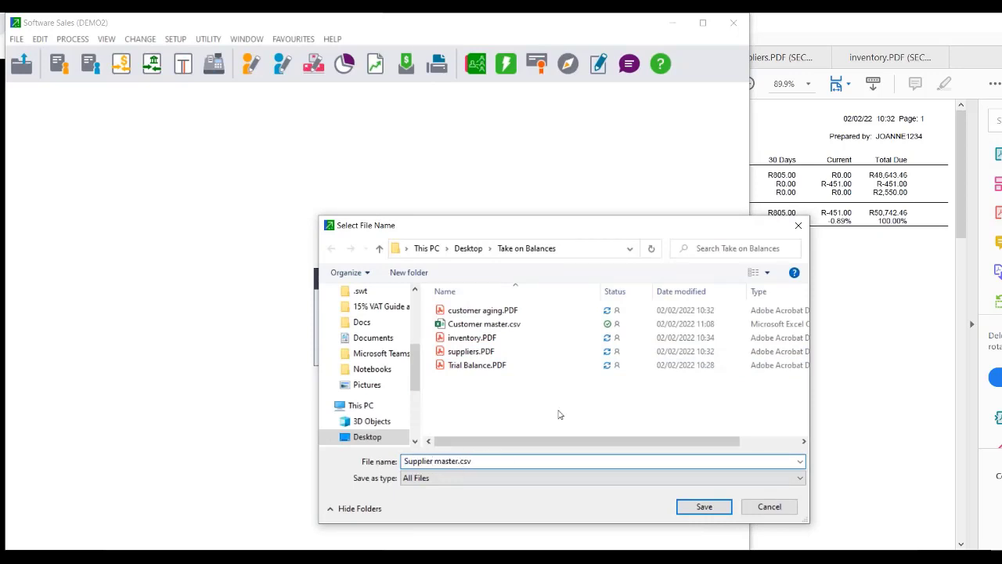
click(702, 506)
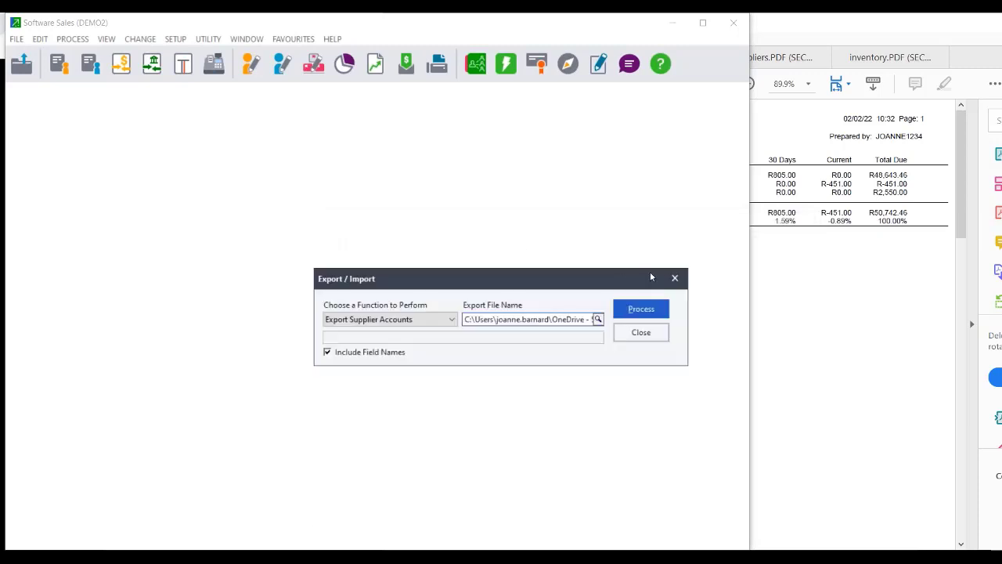
Export the 5 supplier records with end category 00 - None, then select Import Inventory Items.
click(639, 309)
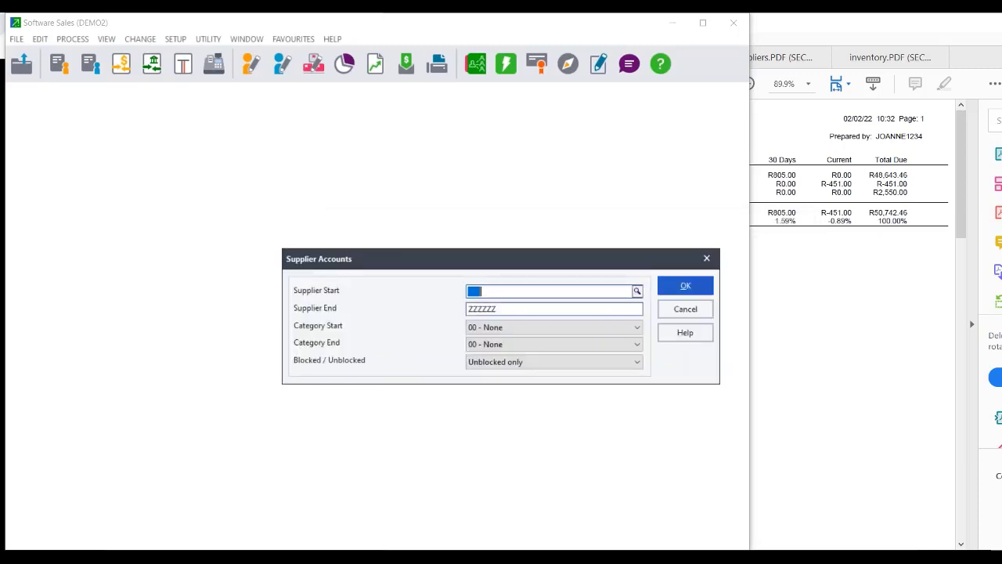
click(509, 346)
click(496, 358)
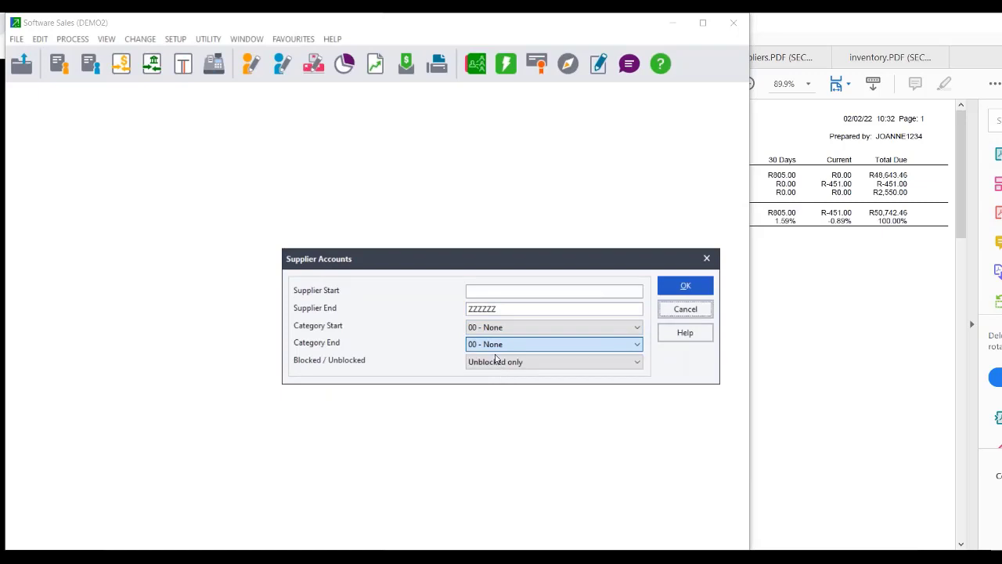
click(685, 285)
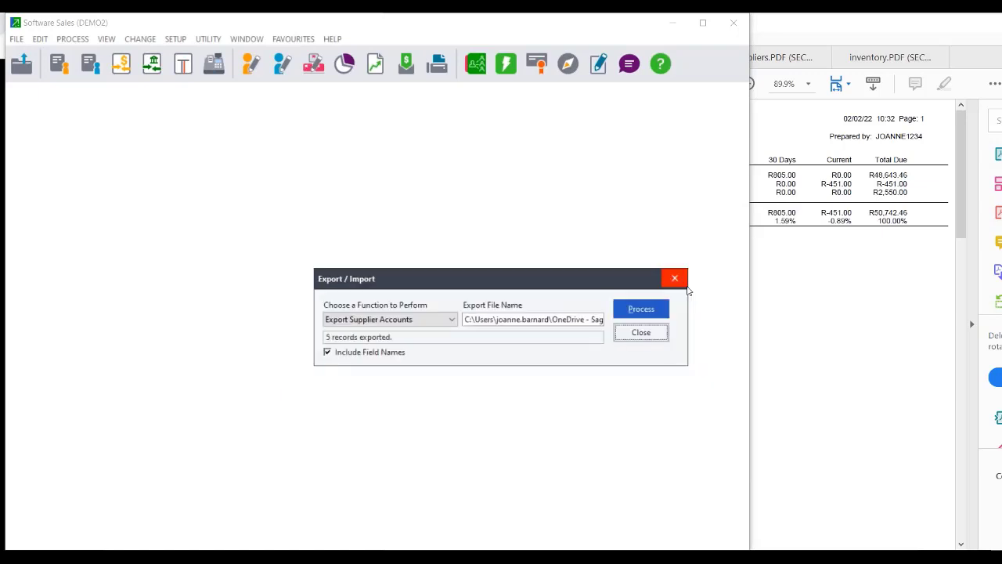
click(445, 320)
click(397, 250)
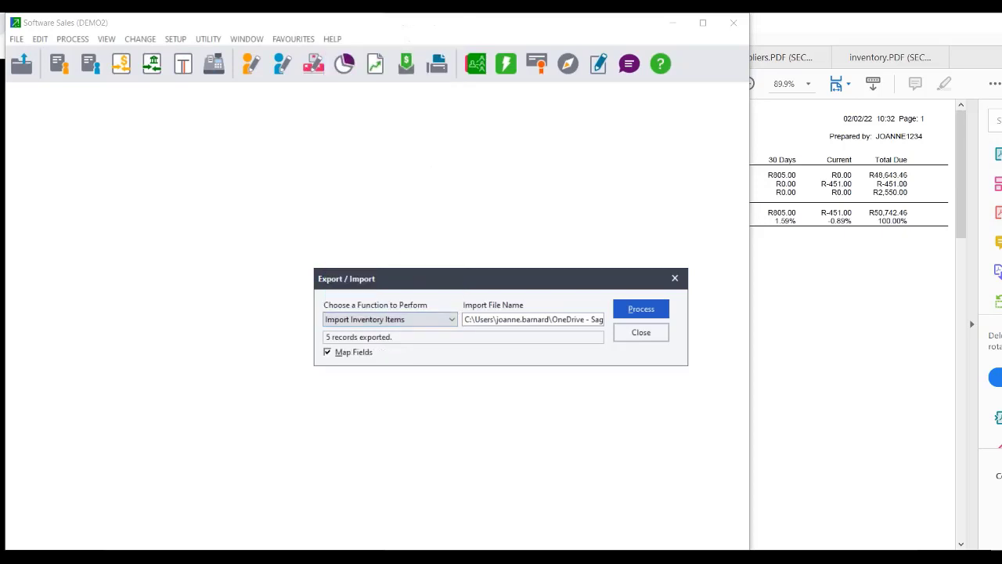
Point the inventory import at Inventory master.csv and run it, hitting a file-not-found error.
click(595, 319)
key(Delete)
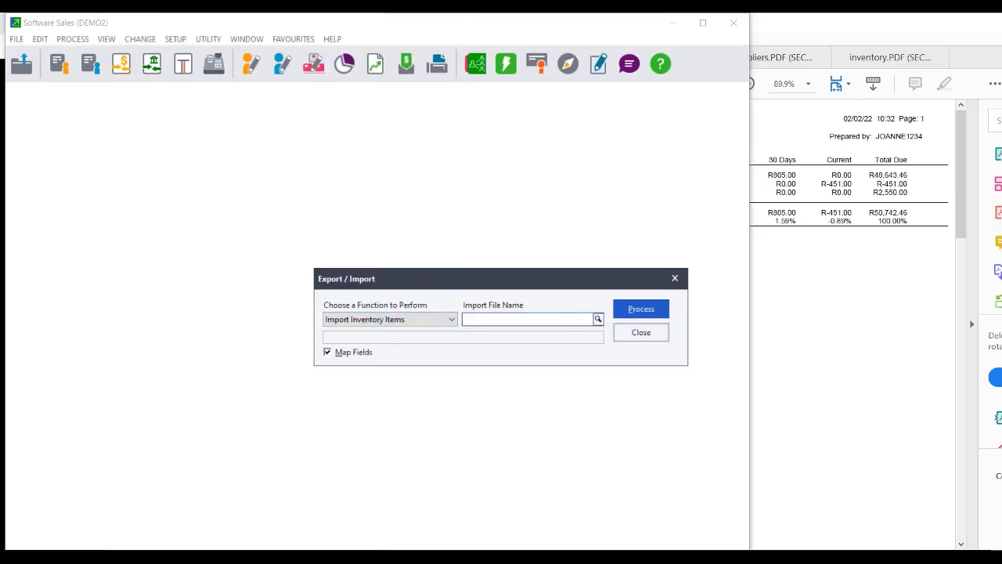
key(Return)
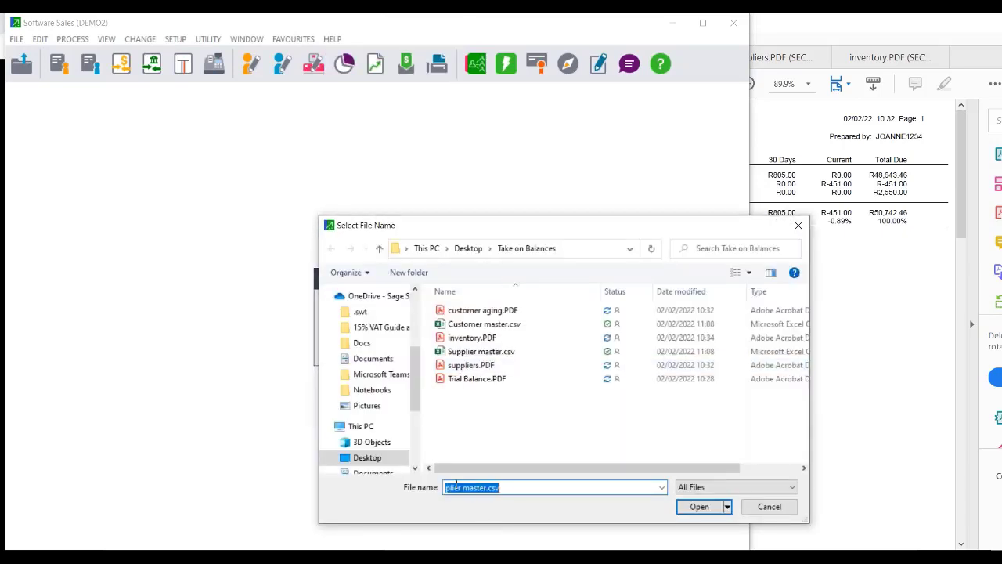
double_click(461, 487)
text(Inventory)
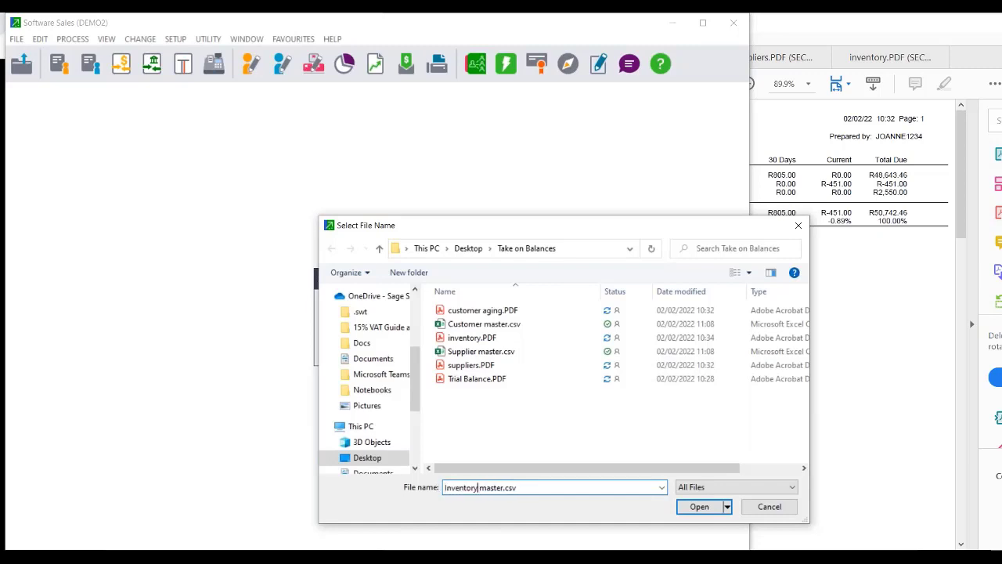
click(700, 506)
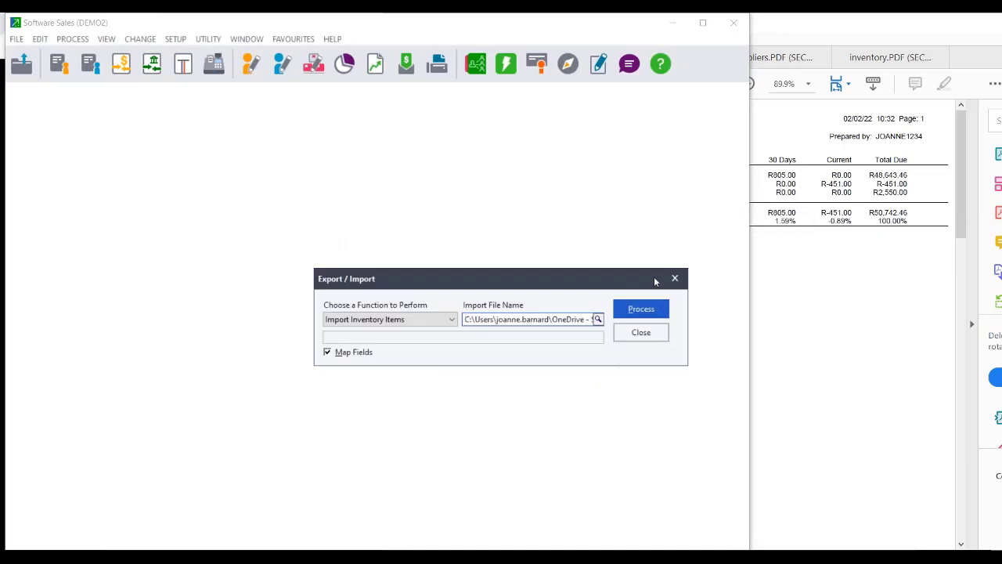
click(647, 317)
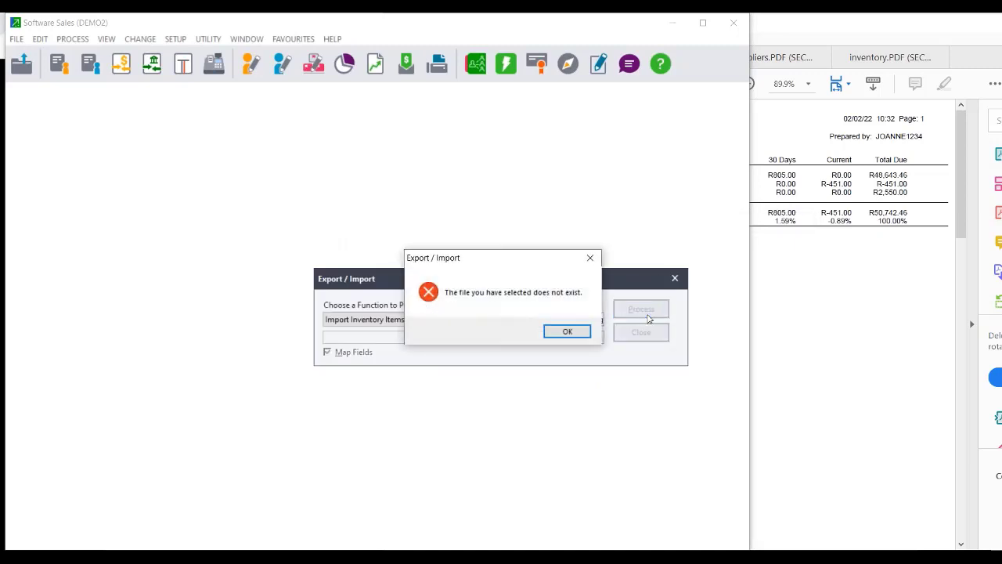
click(563, 333)
Reselect the import file and retry the import, again getting a file-not-found error.
click(599, 320)
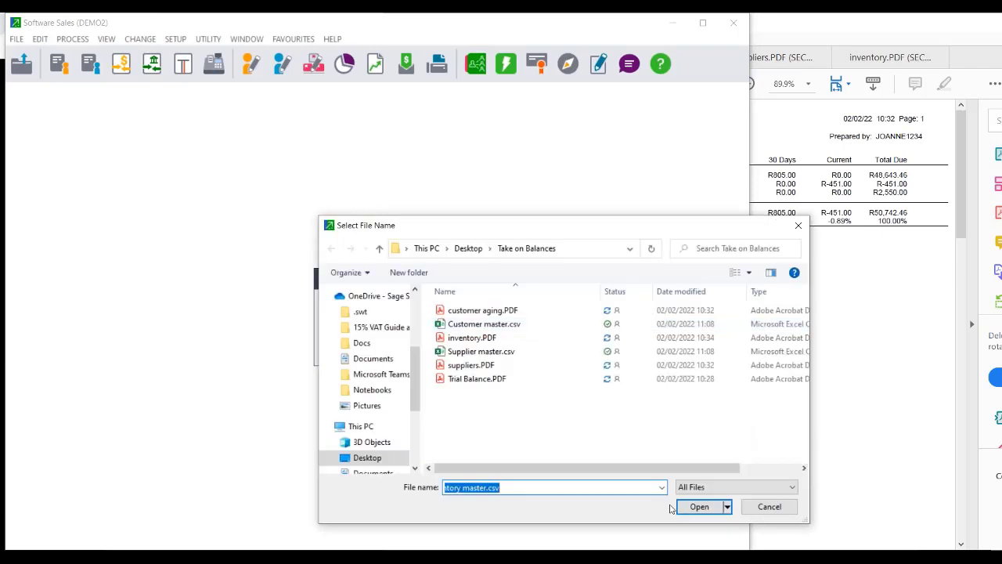
click(764, 512)
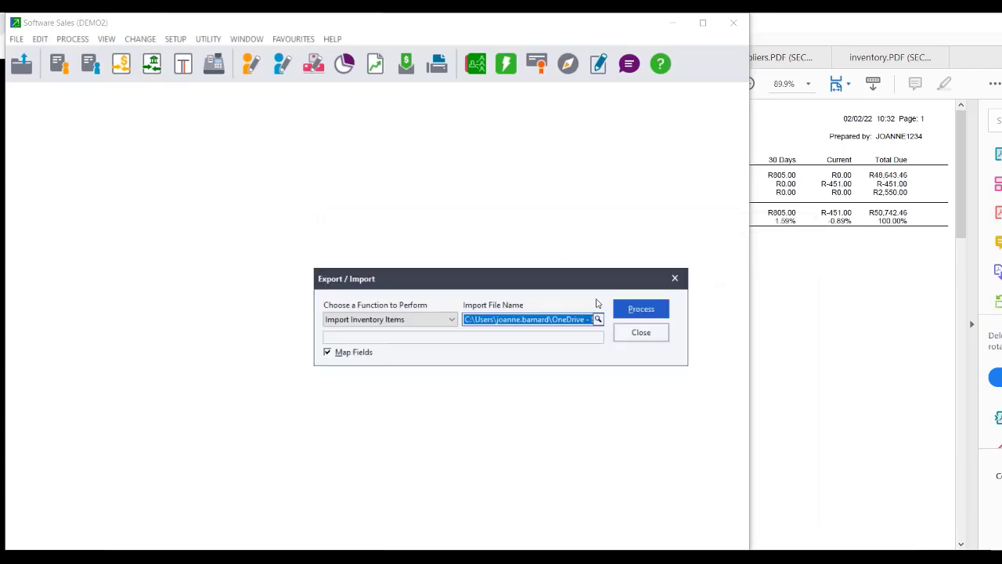
click(599, 320)
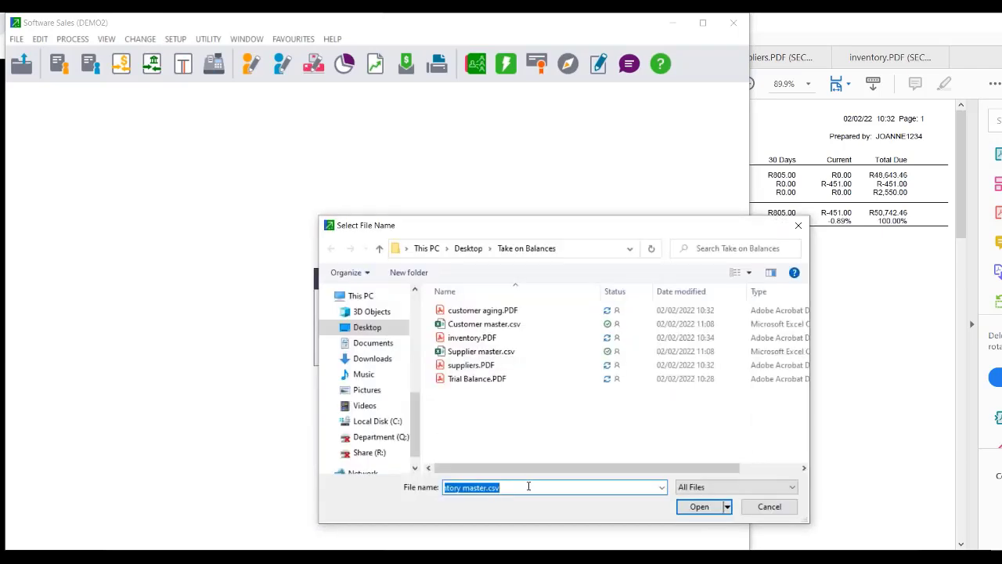
click(527, 486)
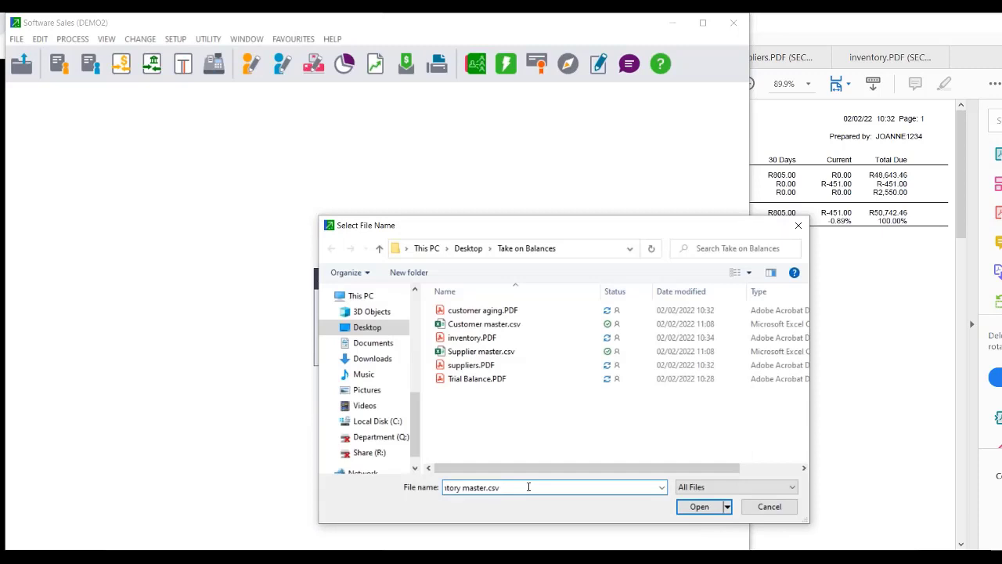
click(685, 507)
click(641, 316)
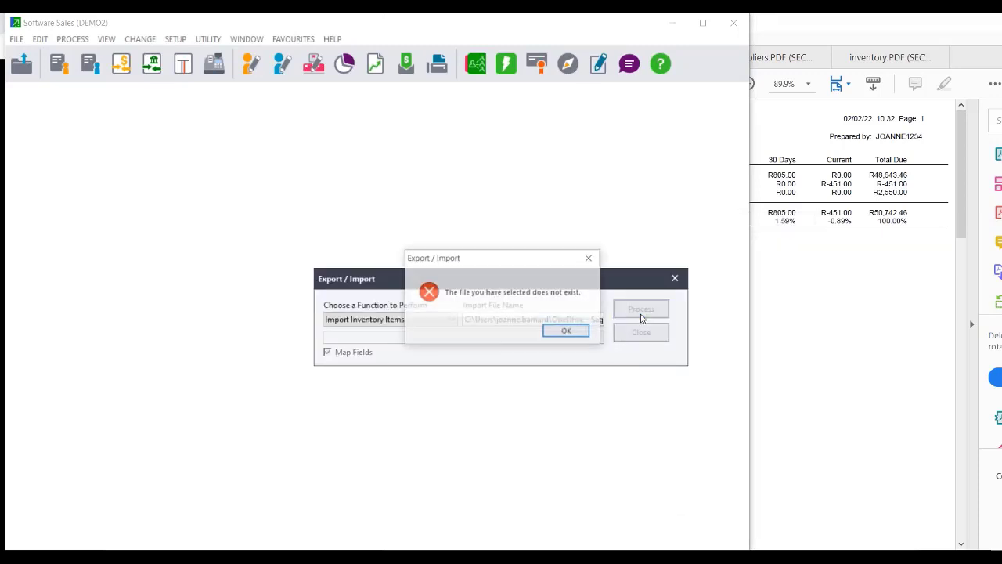
click(568, 331)
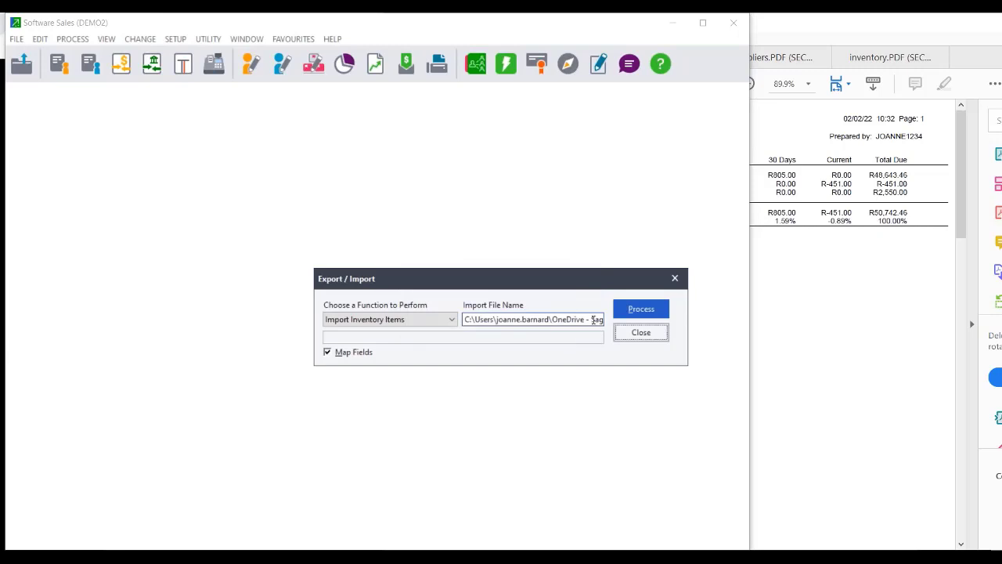
Switch to Export Inventory Items with Inventory Master.csv as the output file.
click(600, 321)
key(BackSpace)
click(601, 321)
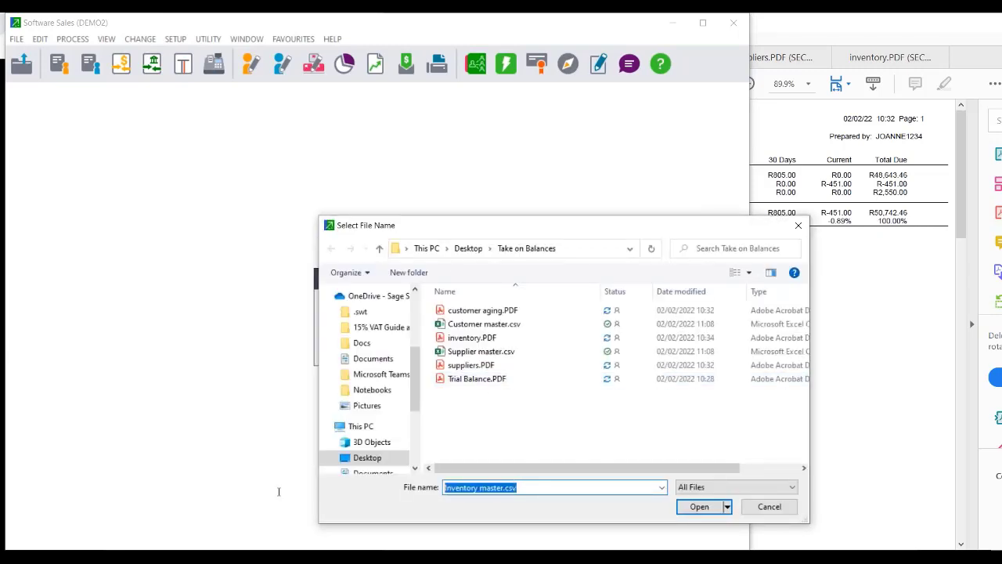
text(Inventory Master)
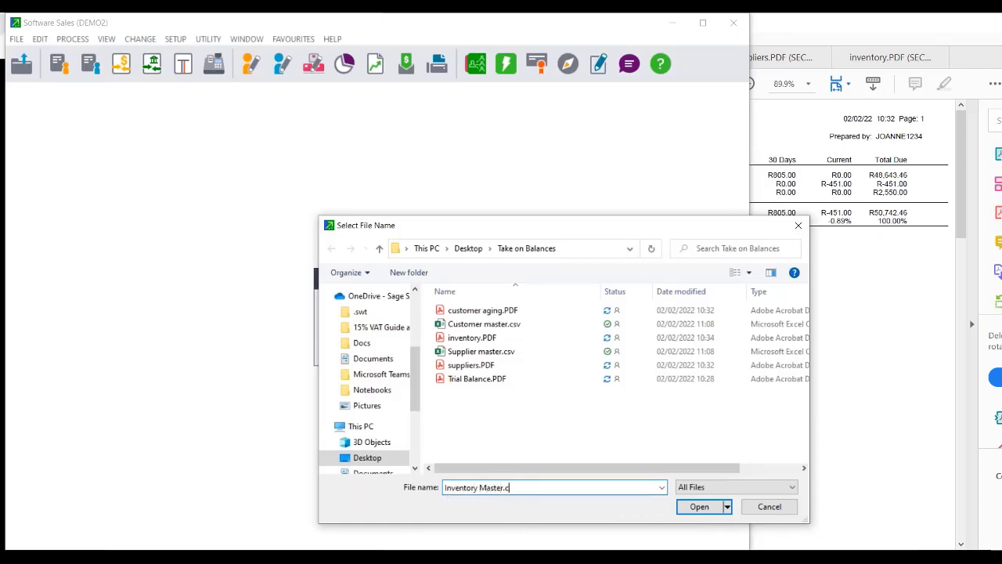
text(.csv)
click(699, 507)
click(447, 322)
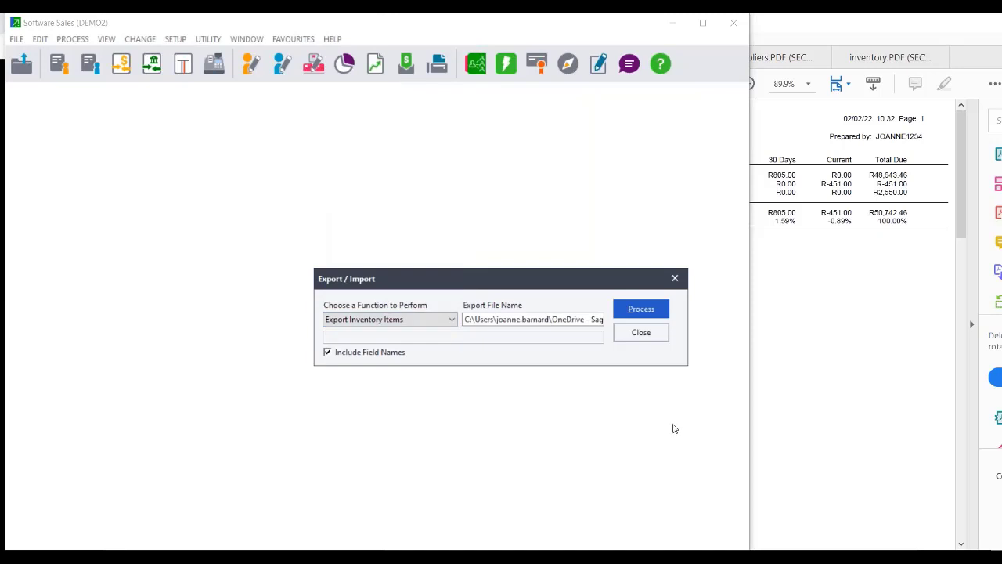
click(600, 320)
click(604, 323)
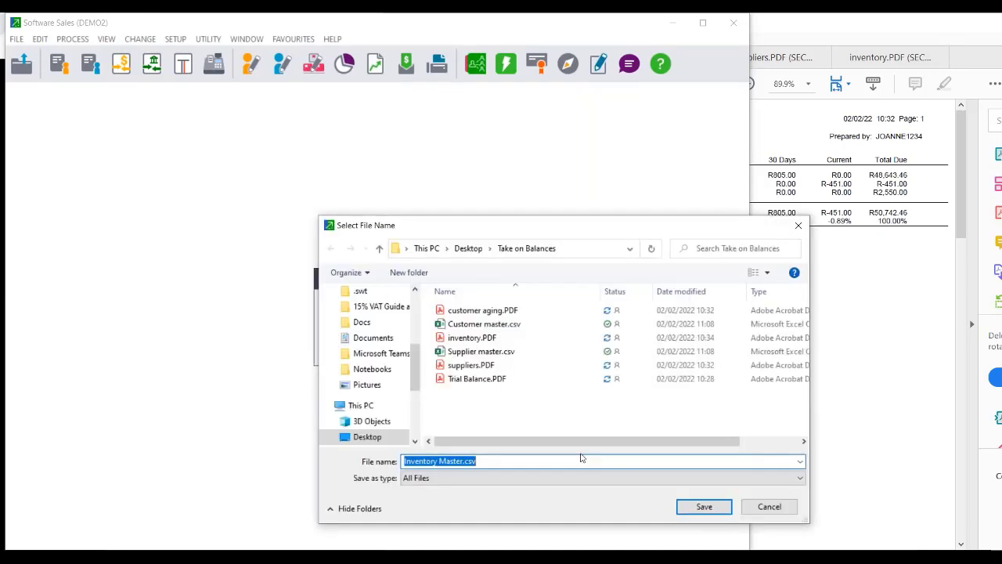
click(704, 507)
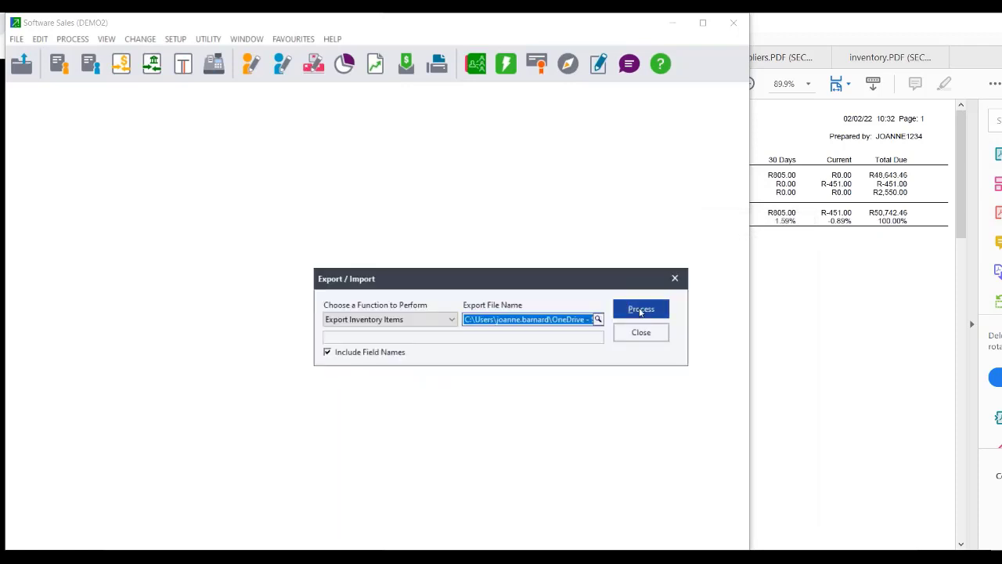
Export all 27 inventory items over the full range, then close Export / Import.
click(640, 311)
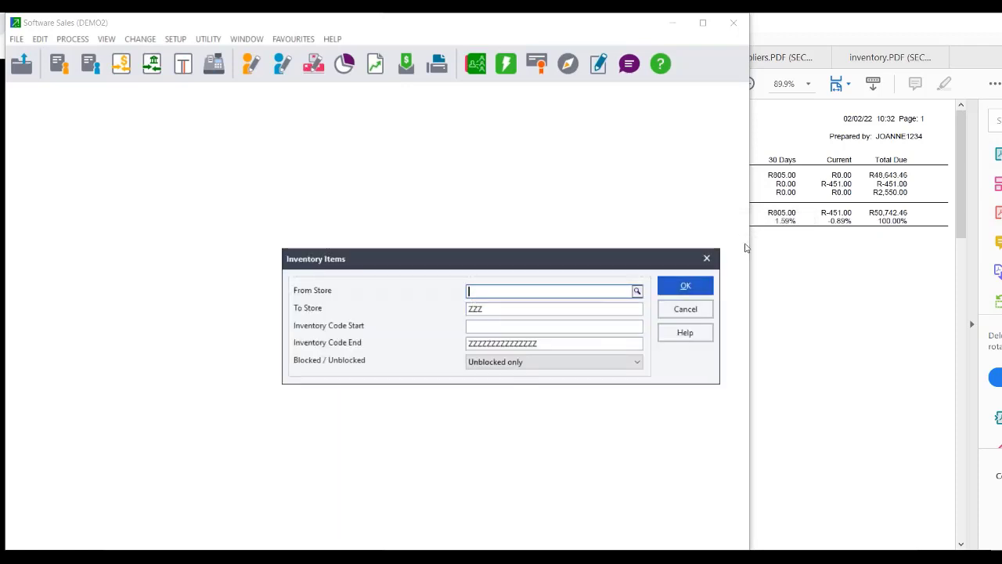
click(684, 288)
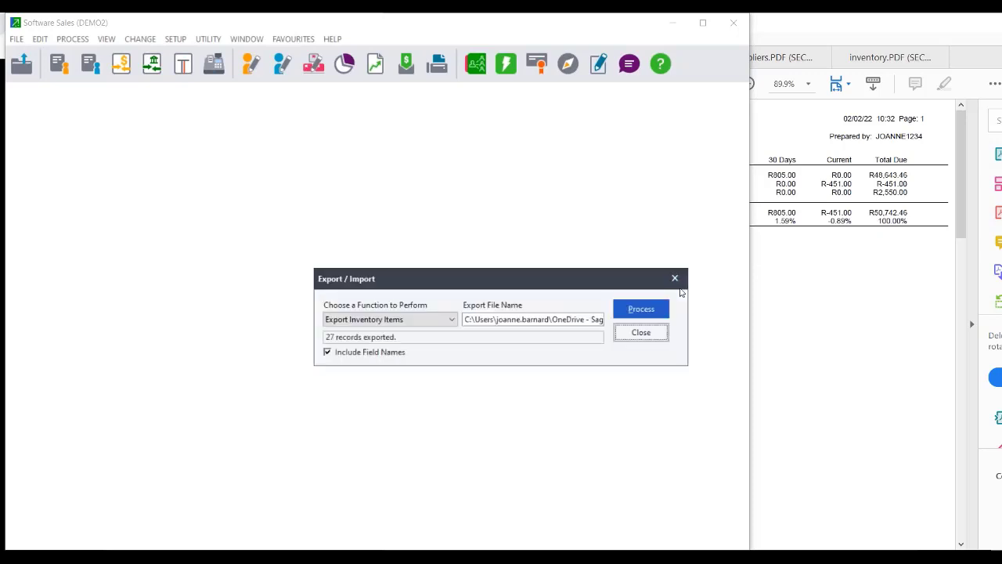
click(676, 280)
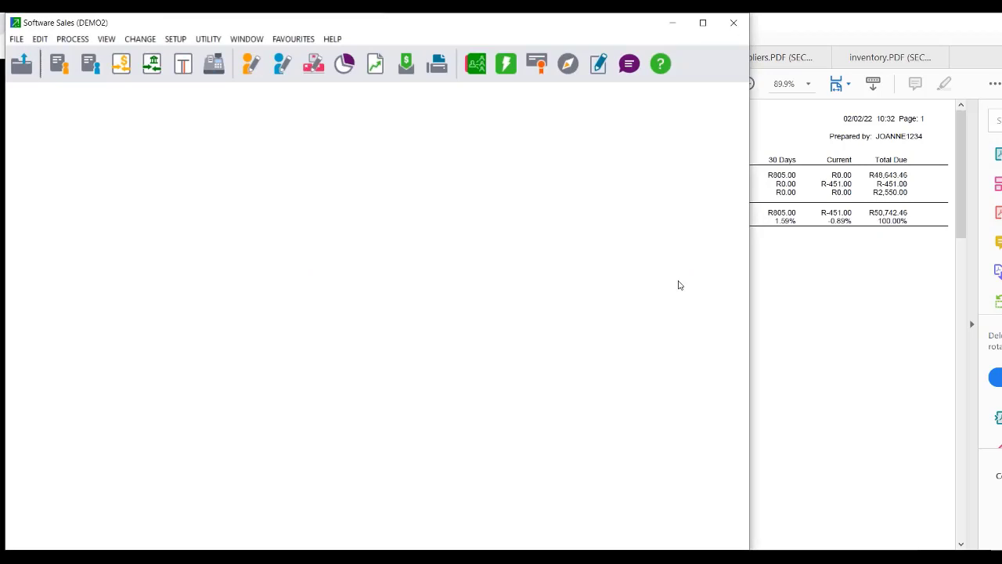
click(40, 38)
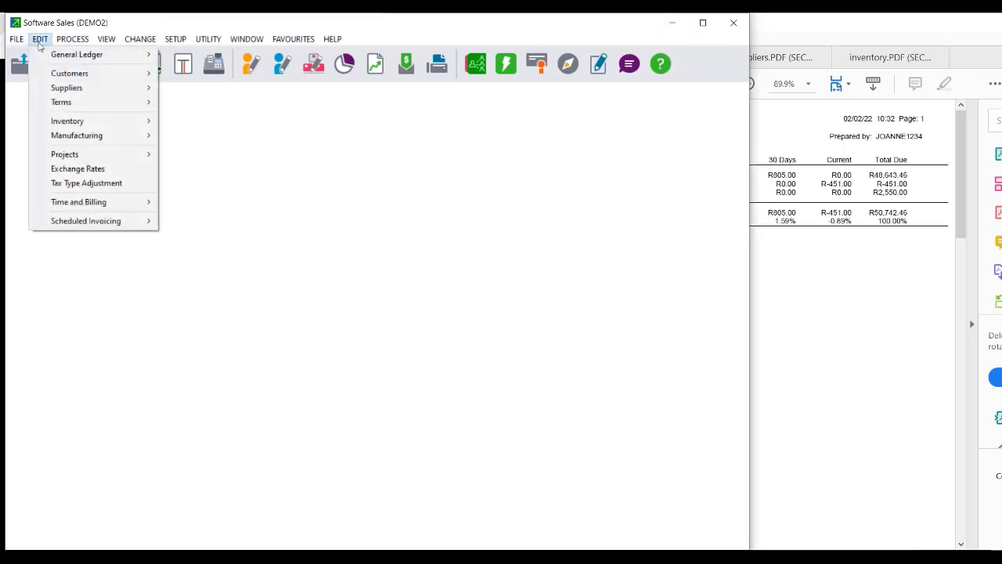
mouse_move(72, 121)
click(218, 135)
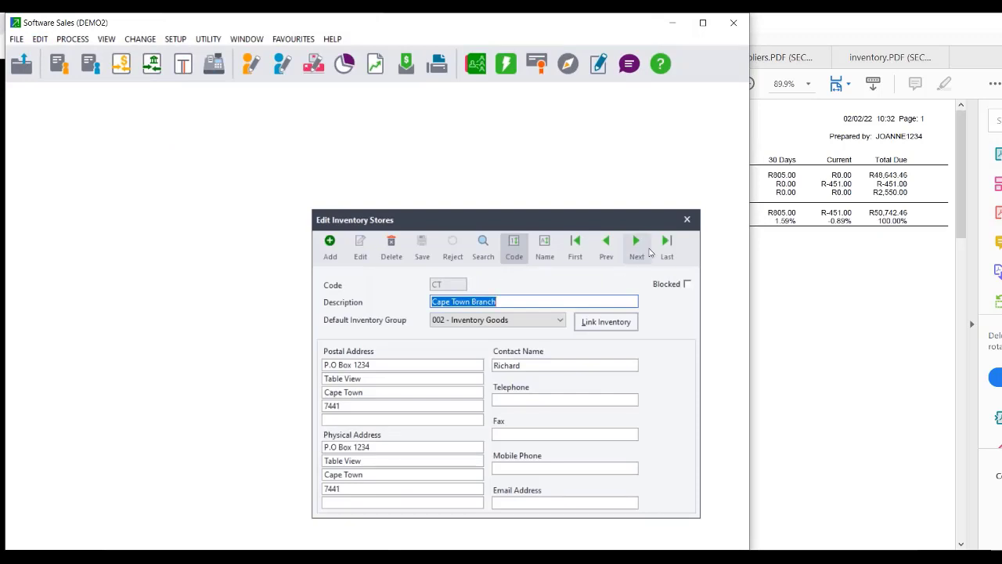
click(636, 247)
click(636, 248)
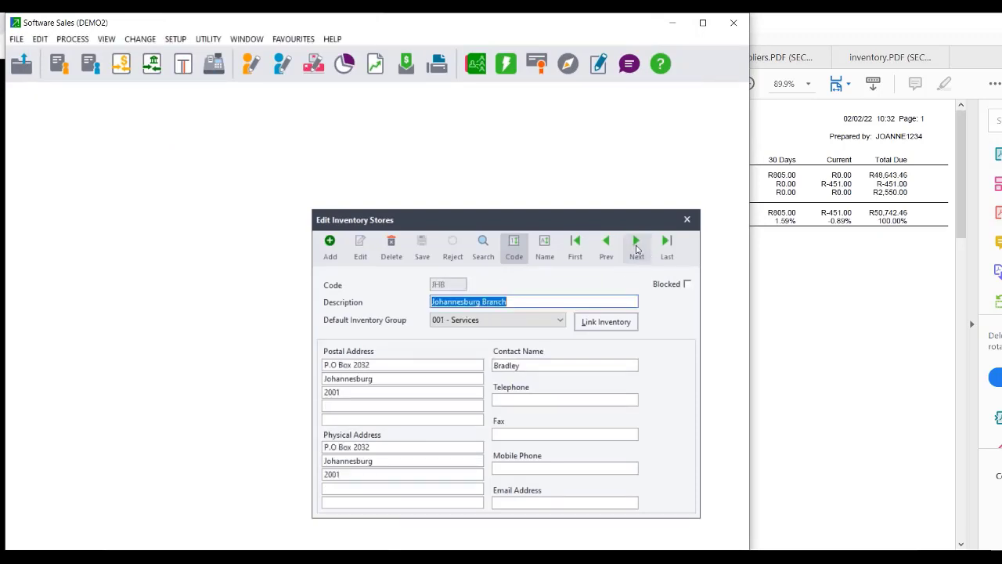
click(687, 220)
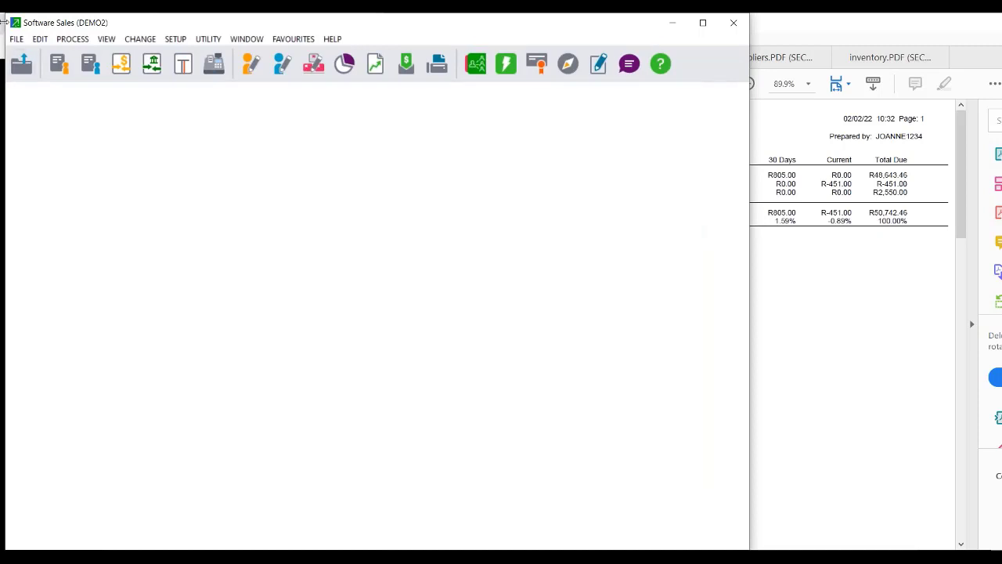
click(15, 39)
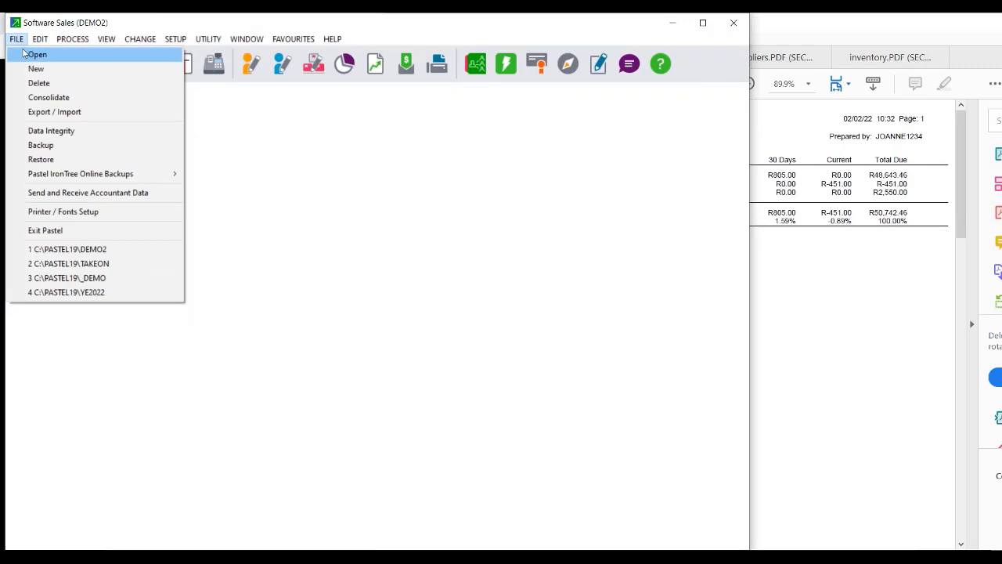
Reopen the Take On [TAKEON] company, confirming its password.
click(35, 54)
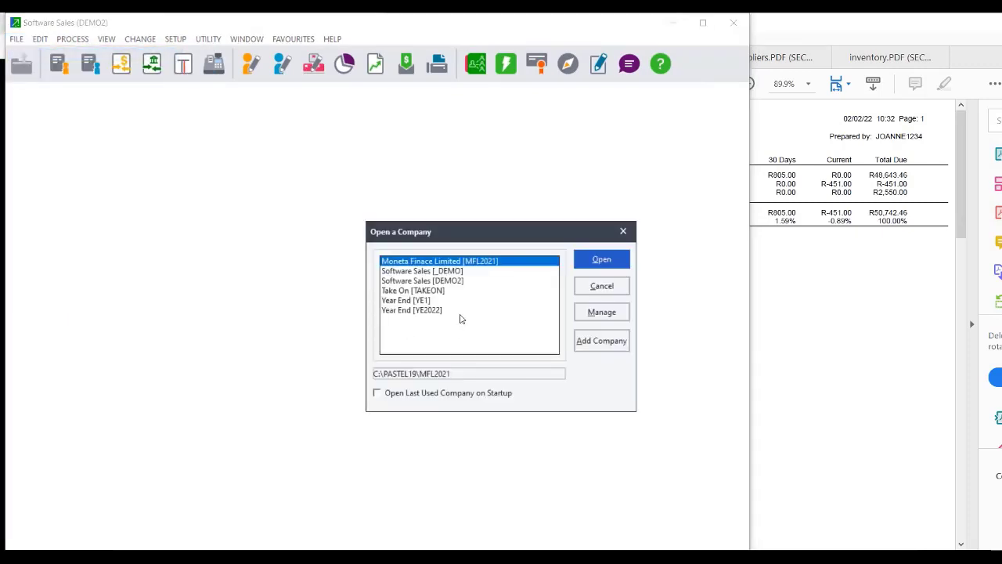
double_click(427, 290)
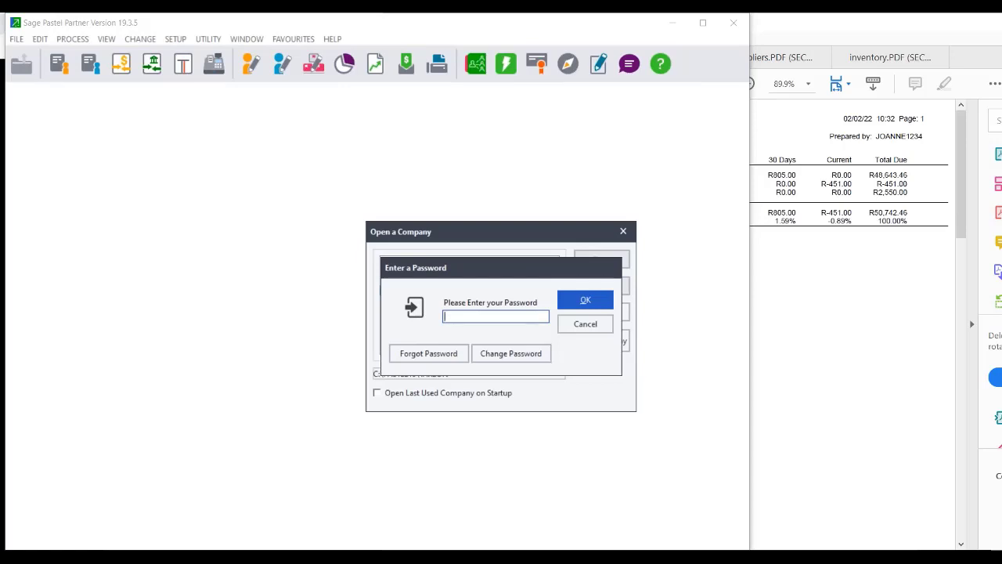
key(Return)
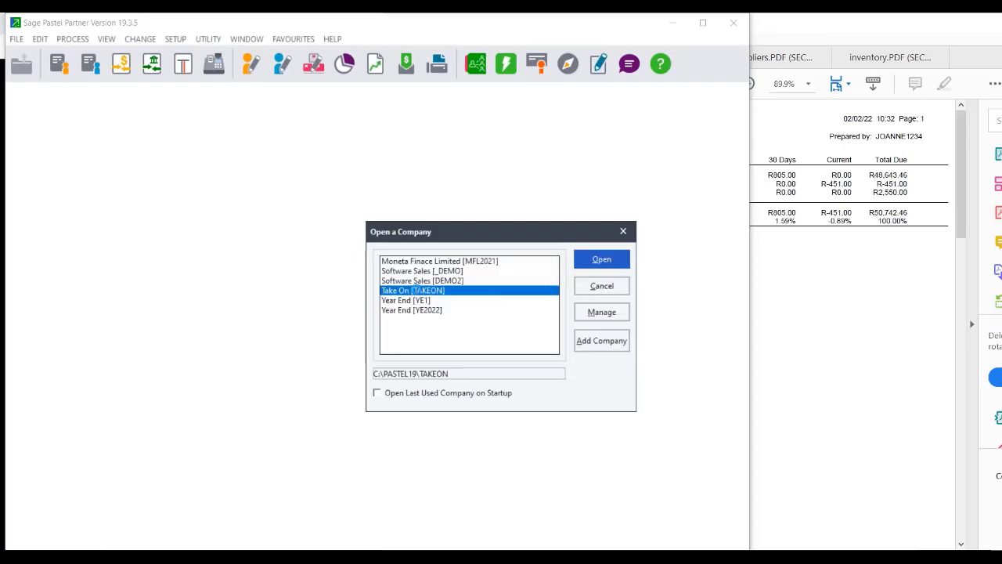
click(37, 40)
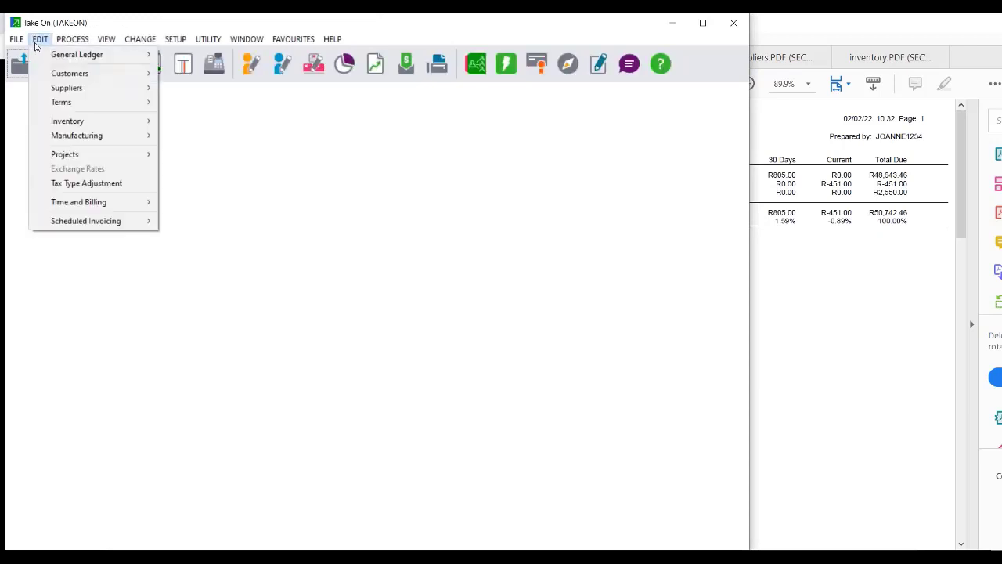
In Setup > Inventory, tick Use Multiple Stores on the Other tab and save.
mouse_move(105, 123)
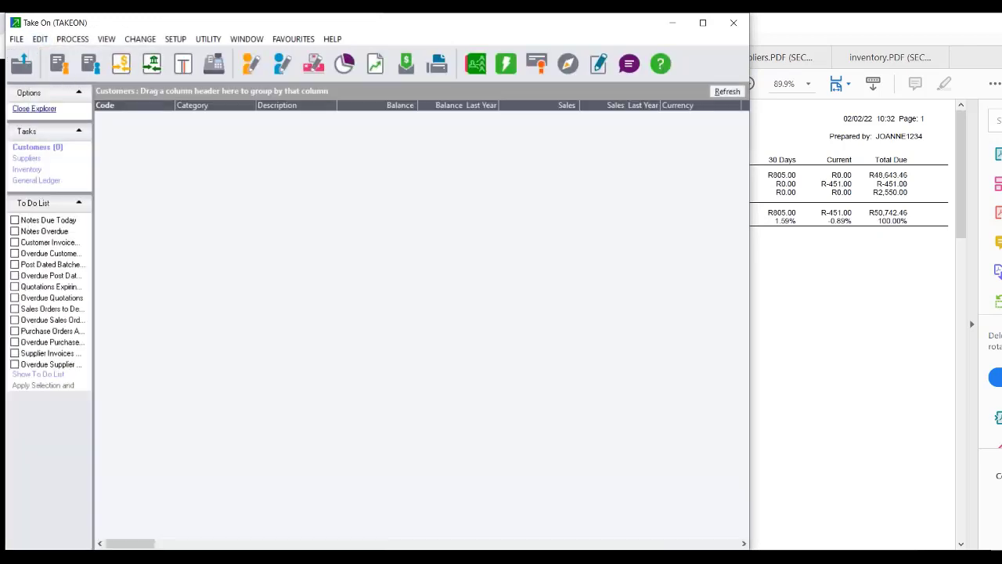
click(38, 39)
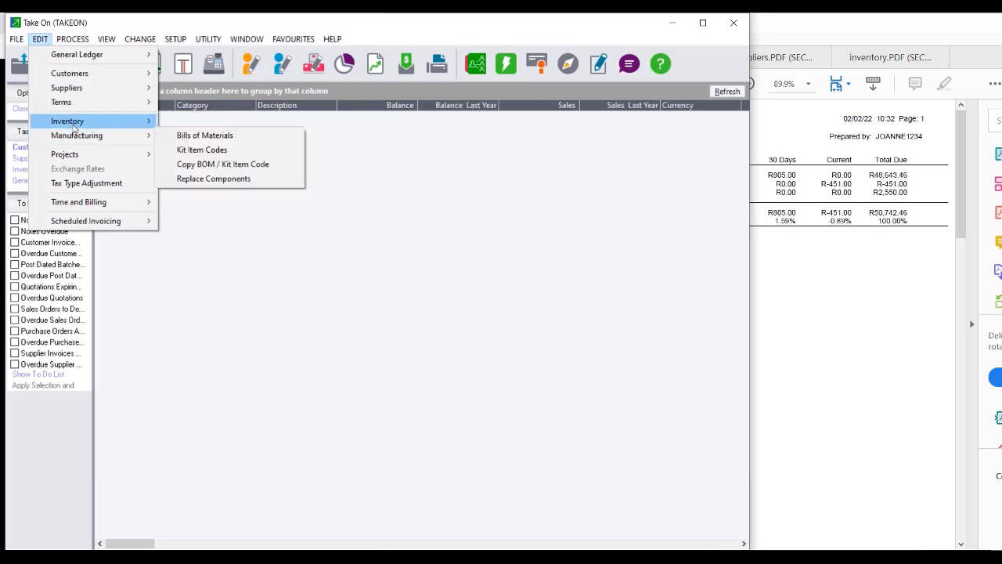
click(167, 44)
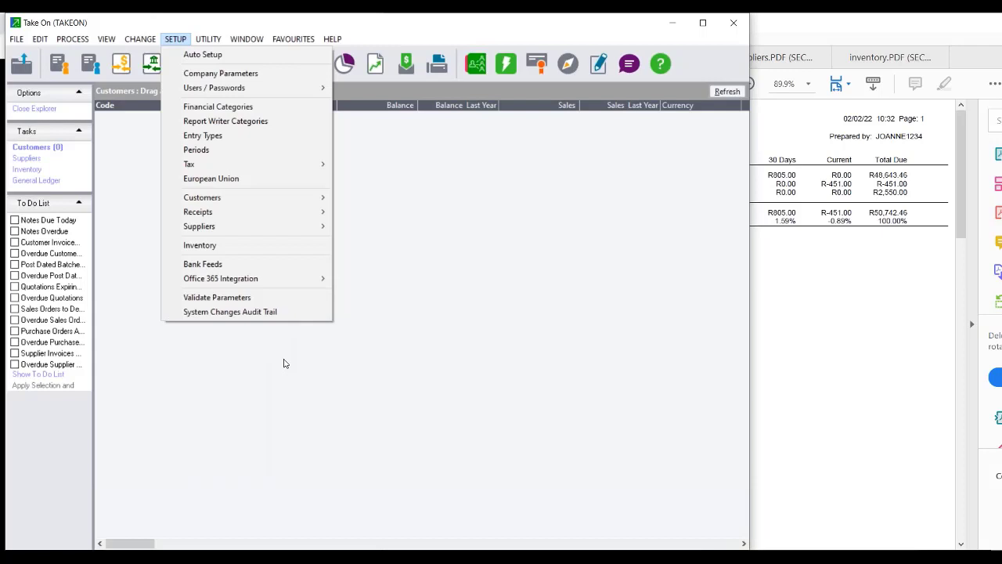
click(223, 263)
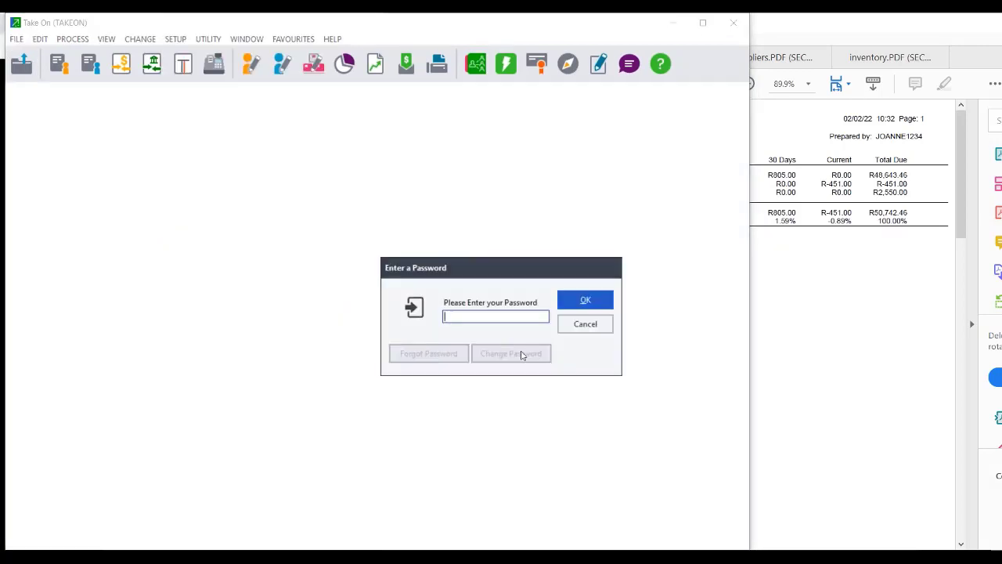
click(586, 300)
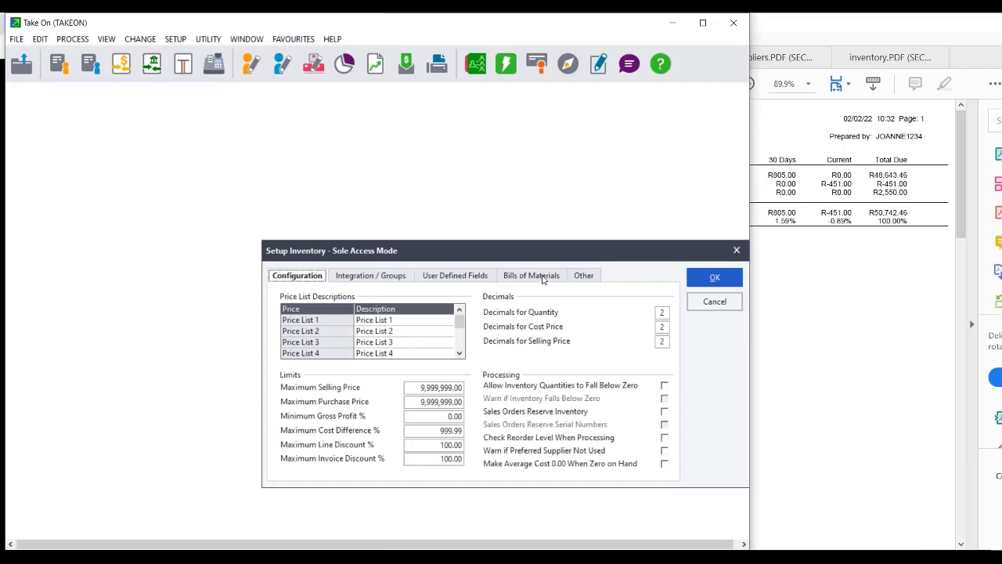
click(590, 277)
click(545, 433)
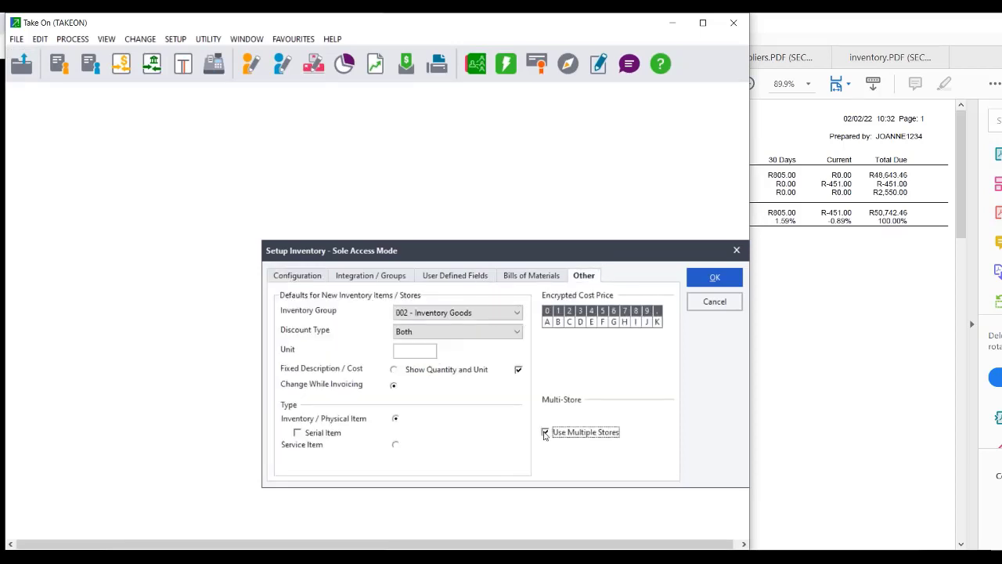
click(717, 277)
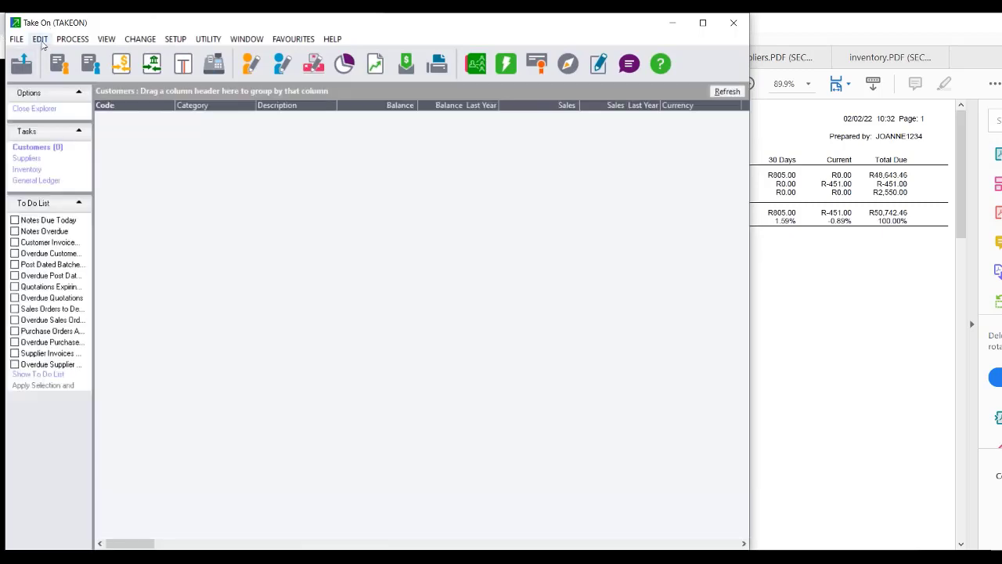
Open Inventory Stores and add store CT Cape Town with default group Inventory Goods.
click(40, 39)
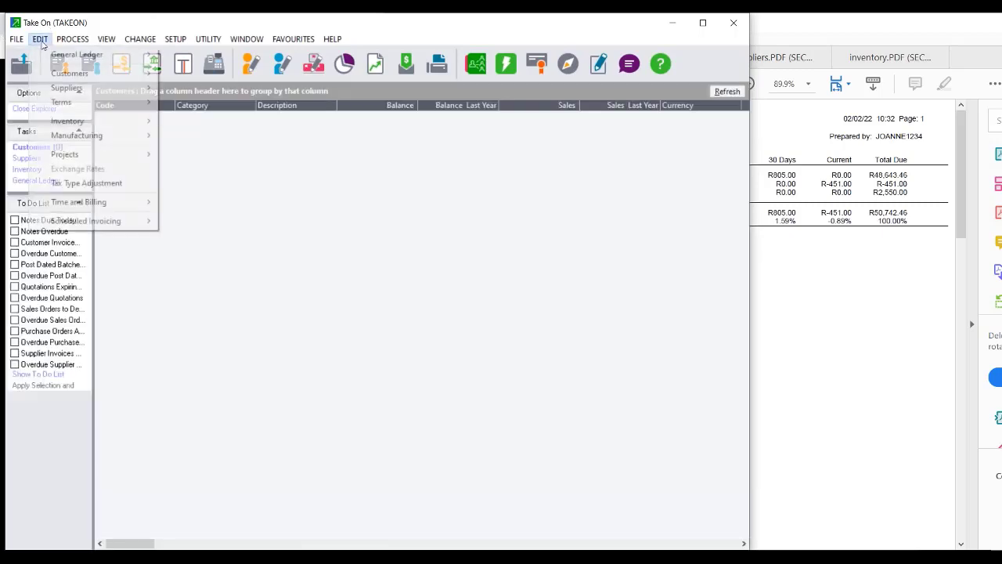
mouse_move(94, 124)
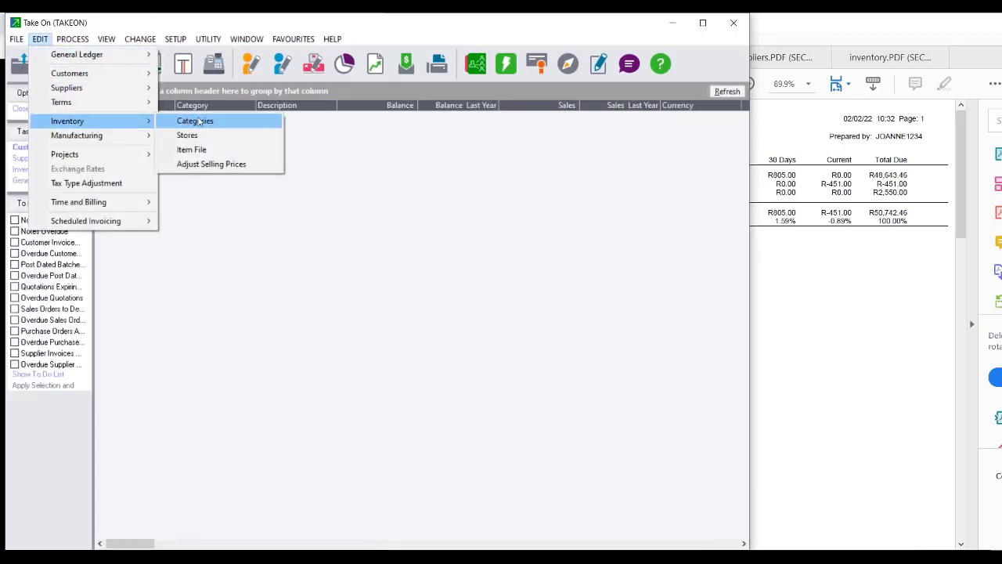
click(192, 135)
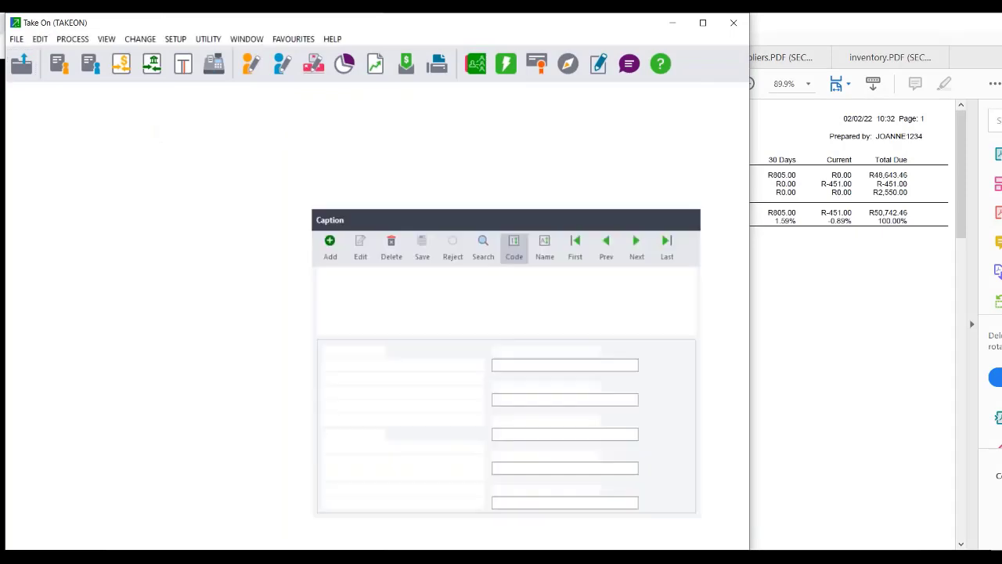
click(484, 243)
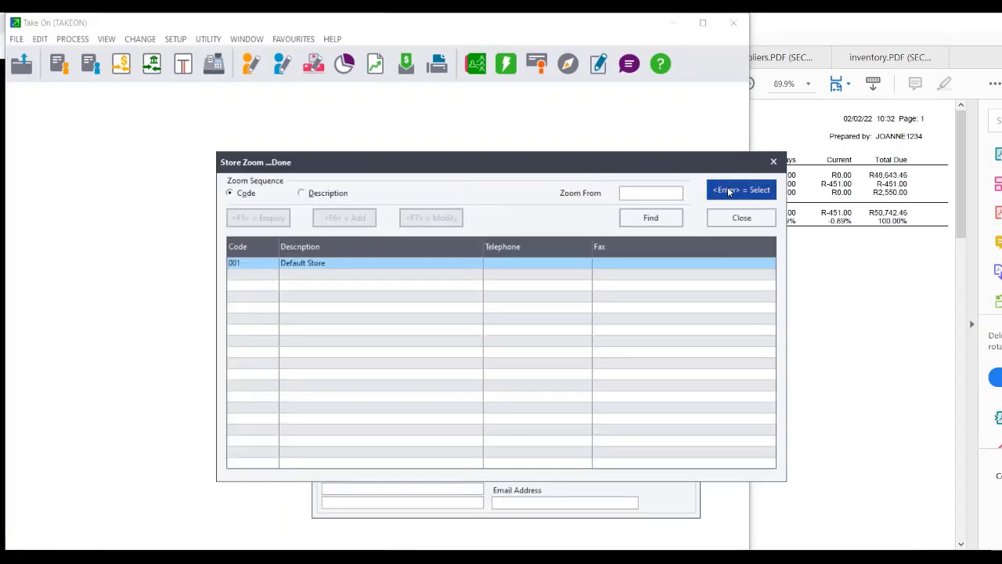
click(732, 218)
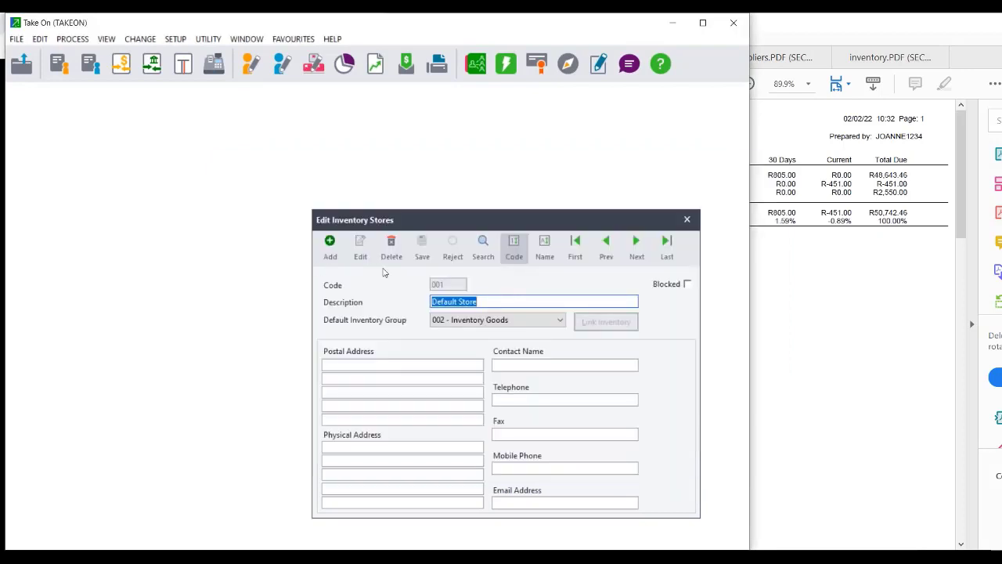
click(332, 255)
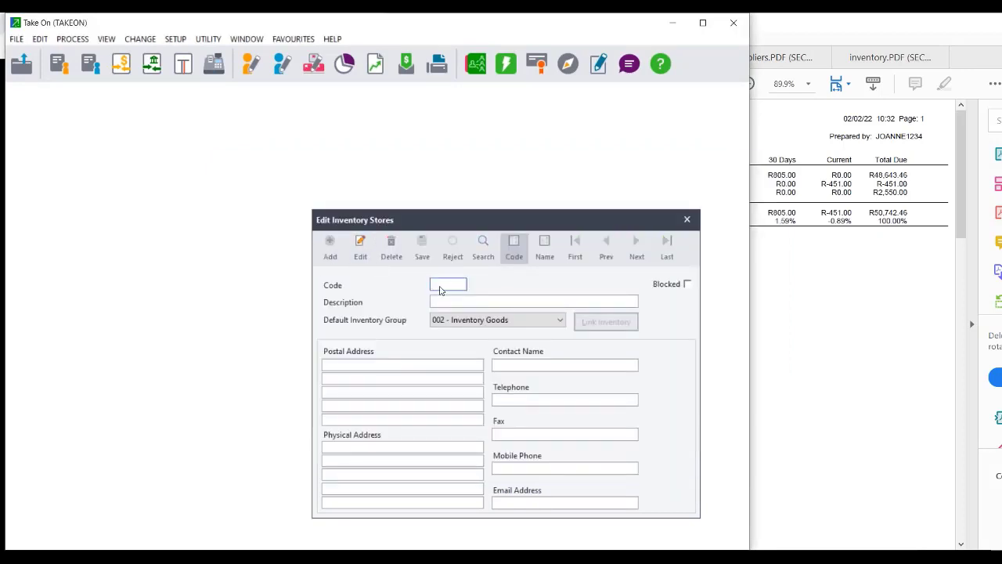
key(Tab)
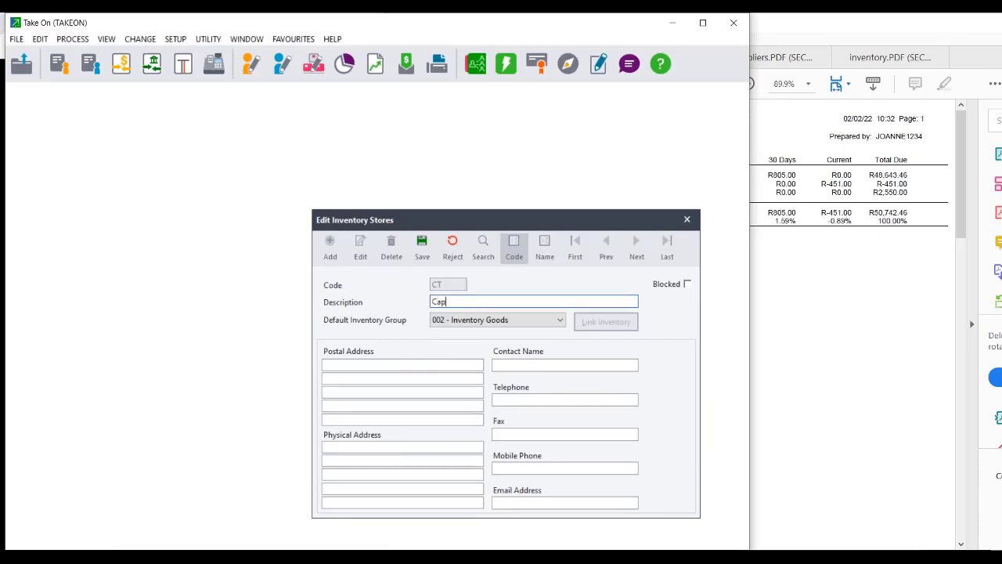
text(Cape Town)
click(472, 322)
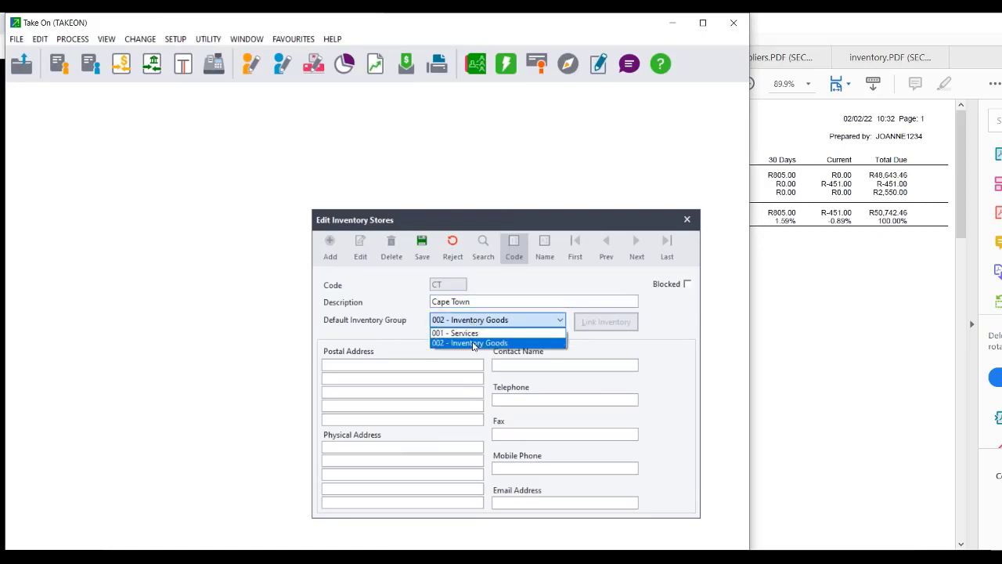
click(473, 343)
click(423, 247)
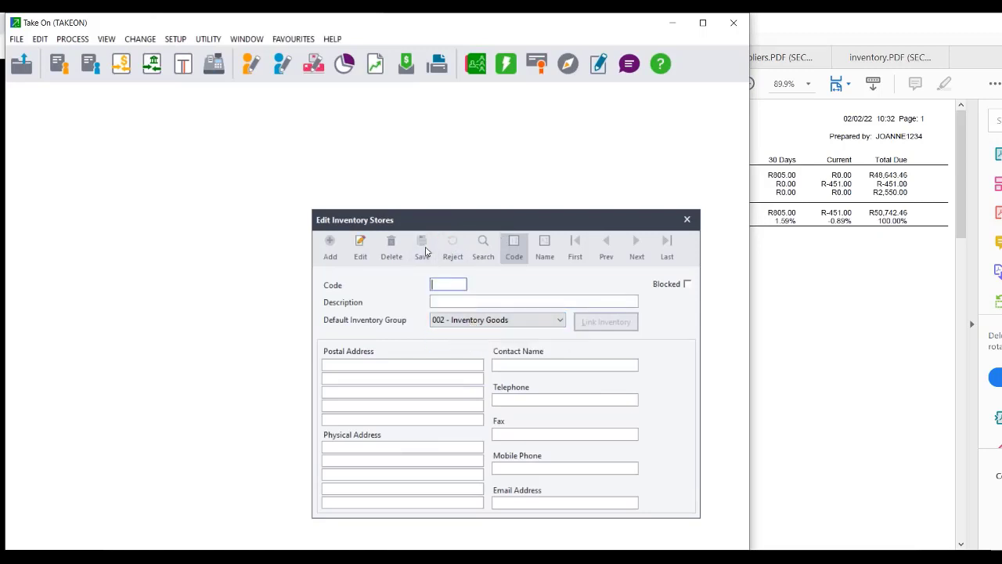
Add and save the DBN Durban store.
text(DBN)
key(Tab)
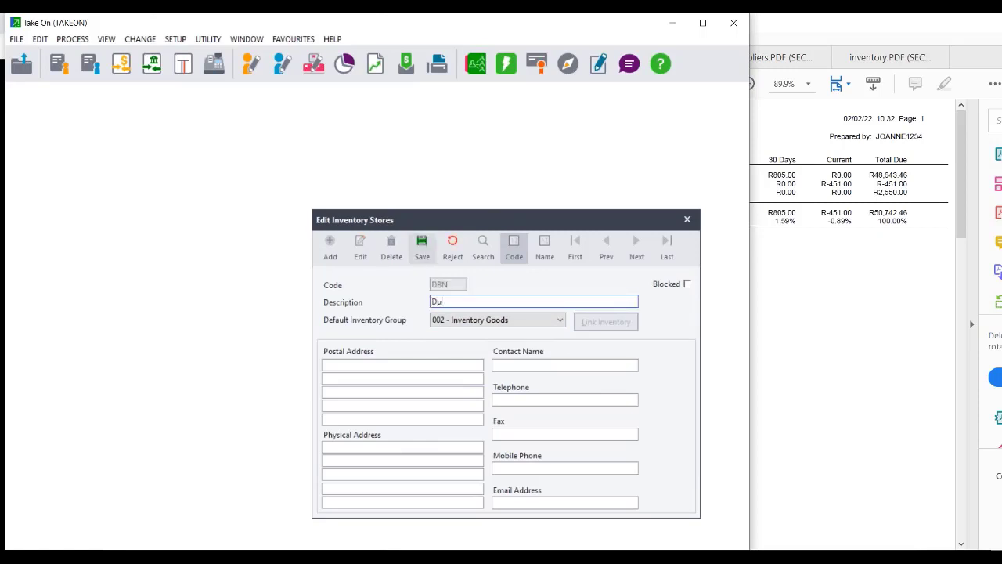
click(423, 247)
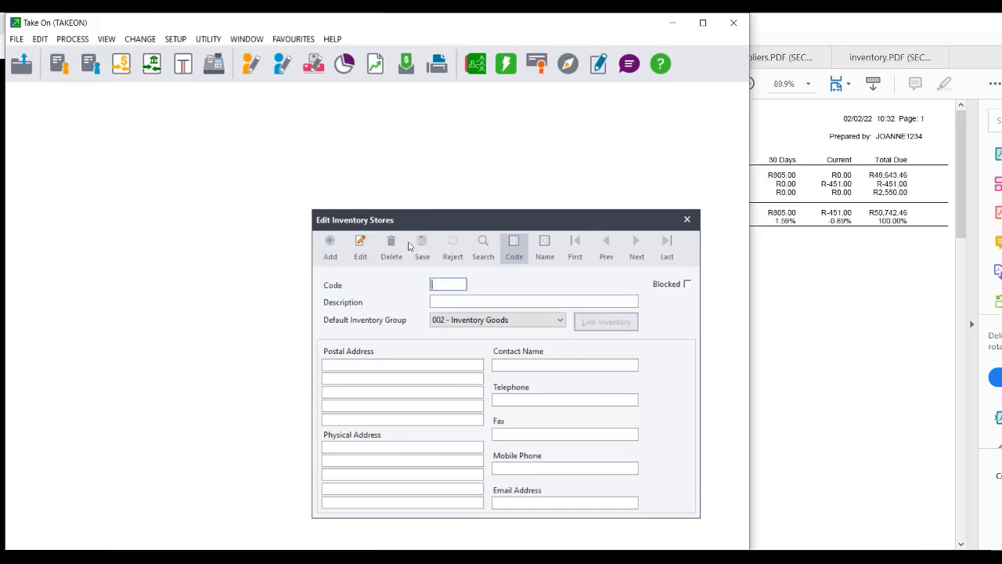
Browse the saved stores back through Cape Town to the Default Store.
click(362, 245)
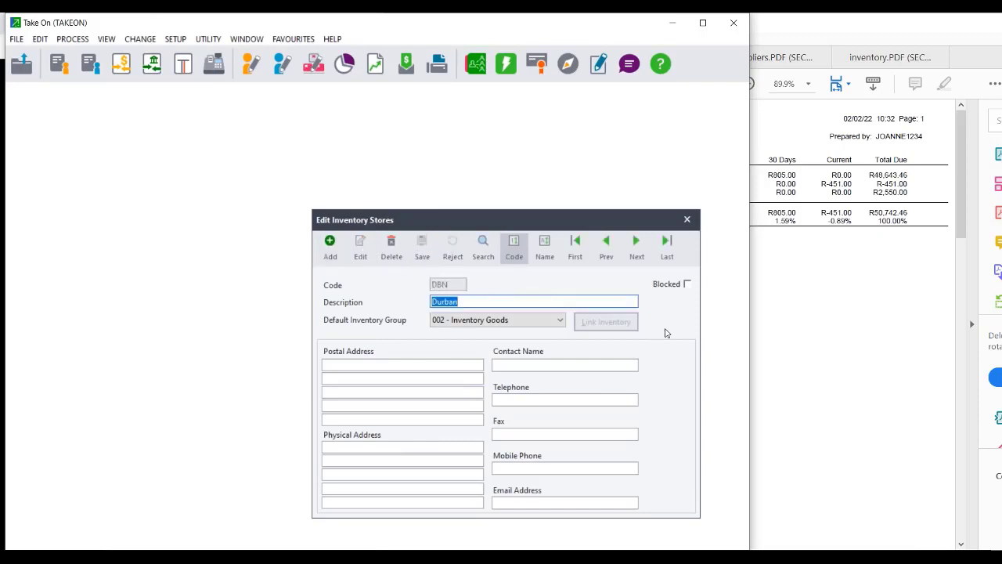
click(636, 244)
click(605, 245)
click(606, 245)
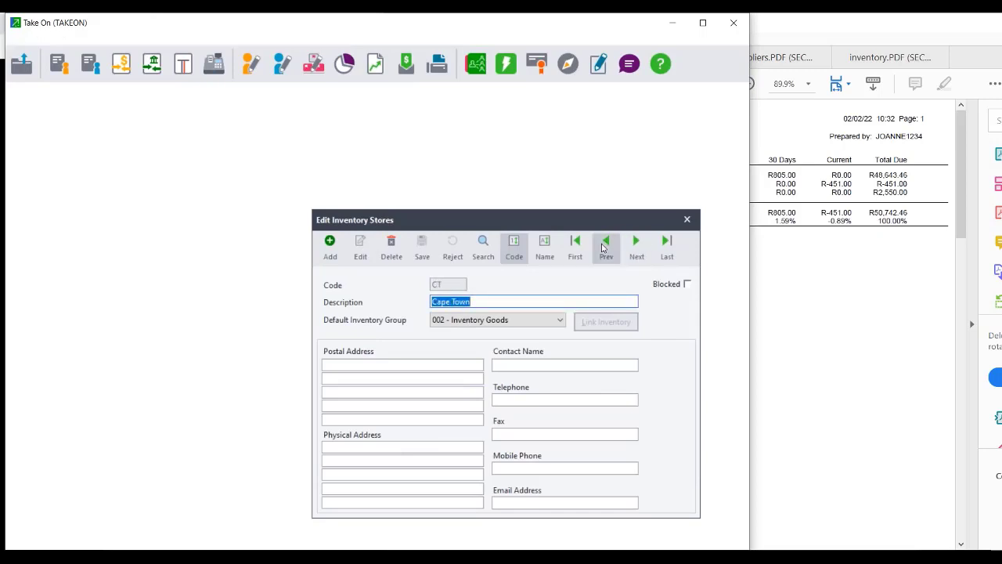
click(576, 245)
click(483, 244)
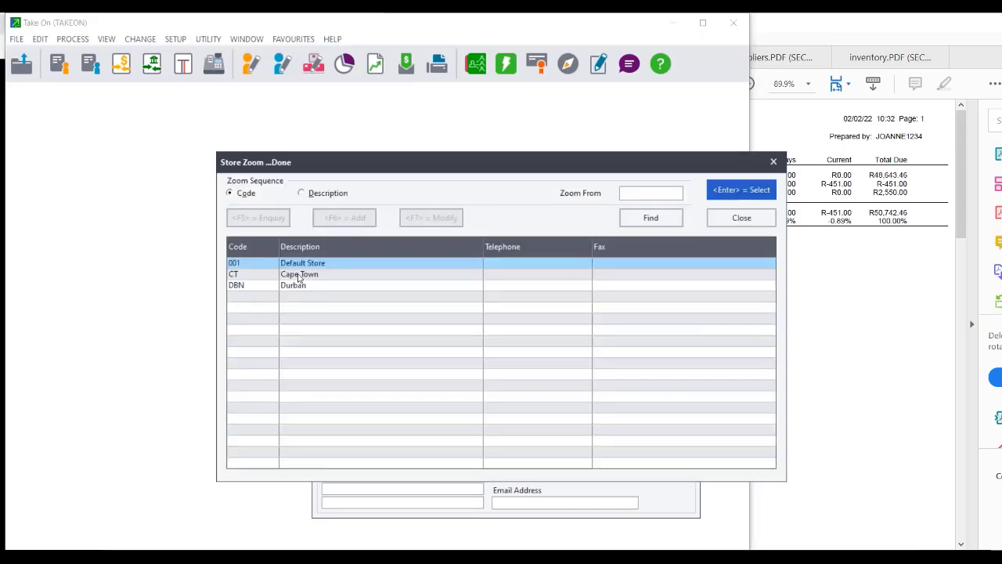
double_click(302, 262)
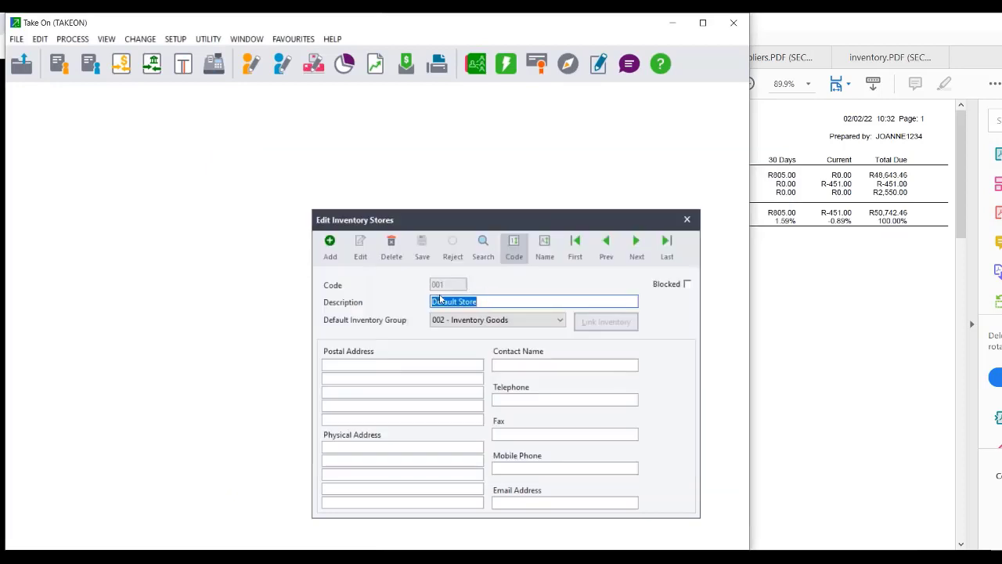
Add and save the JHB store, then close the stores window.
click(329, 244)
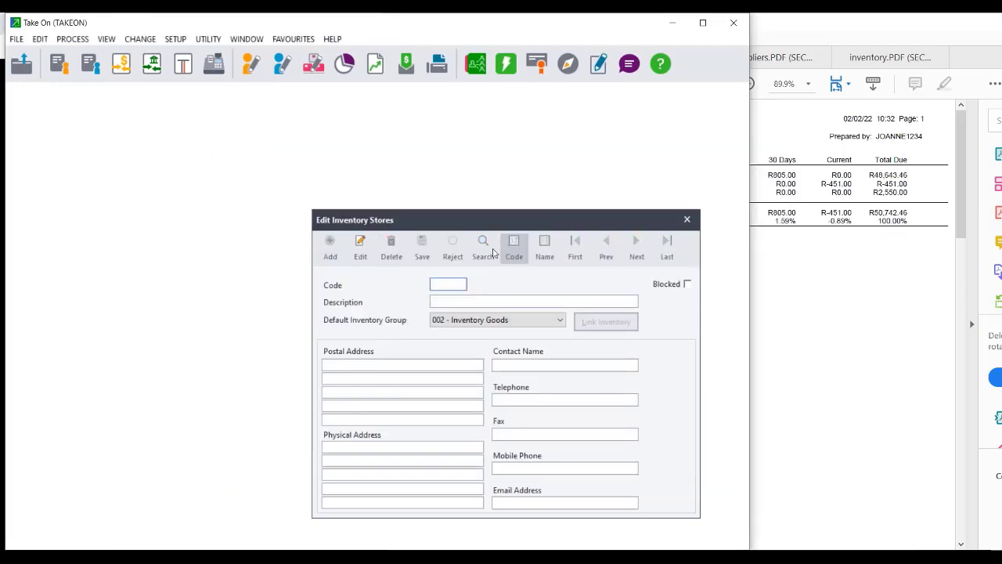
text(JHB)
key(Tab)
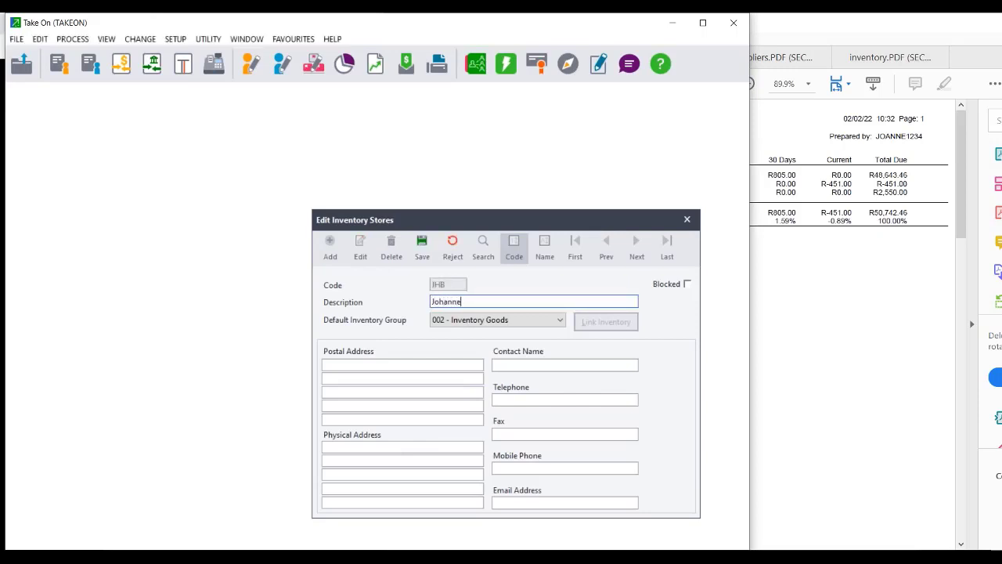
click(422, 244)
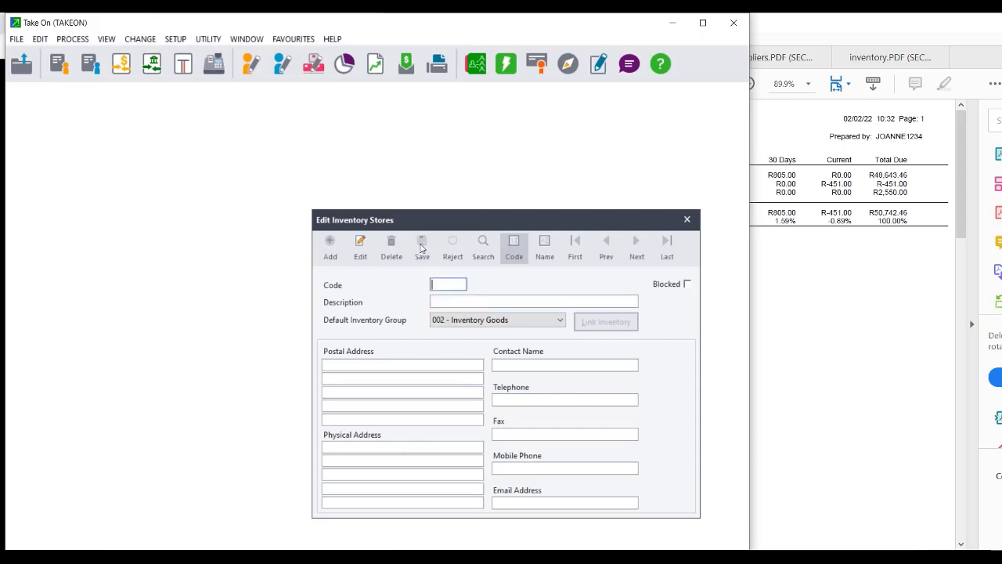
click(687, 220)
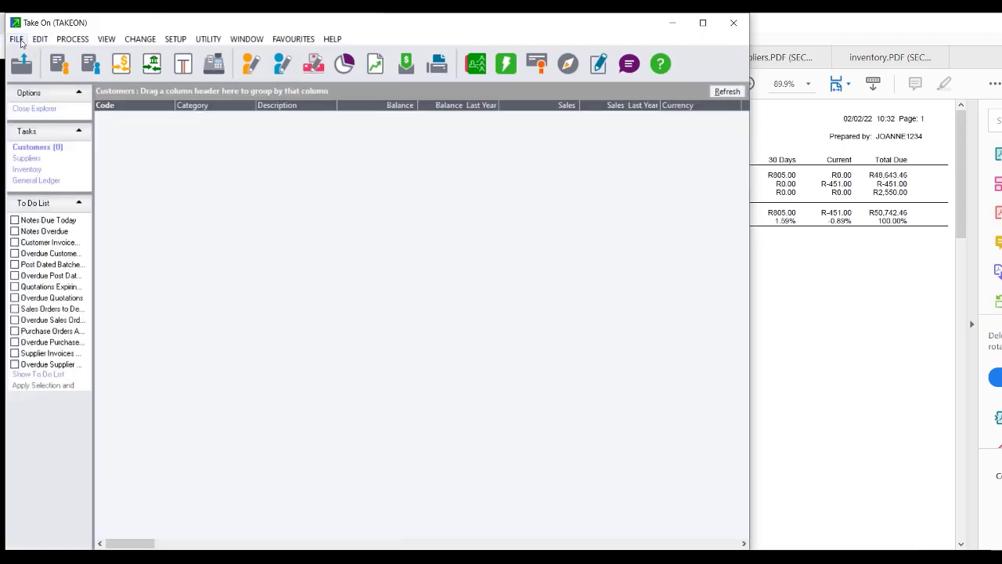
Select Import Inventory Items from Inventory Master.csv and untick Map Fields.
click(17, 39)
click(66, 116)
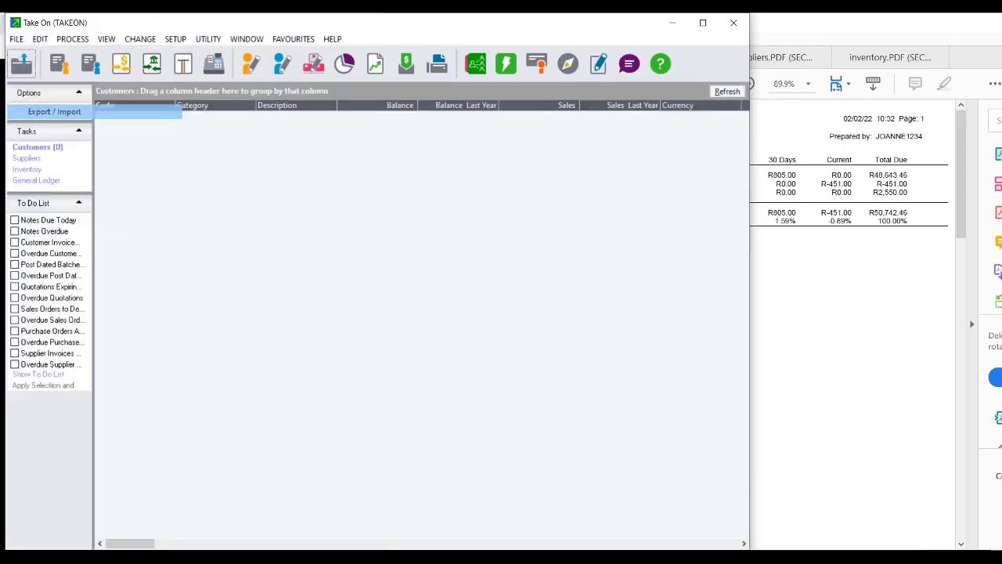
click(452, 320)
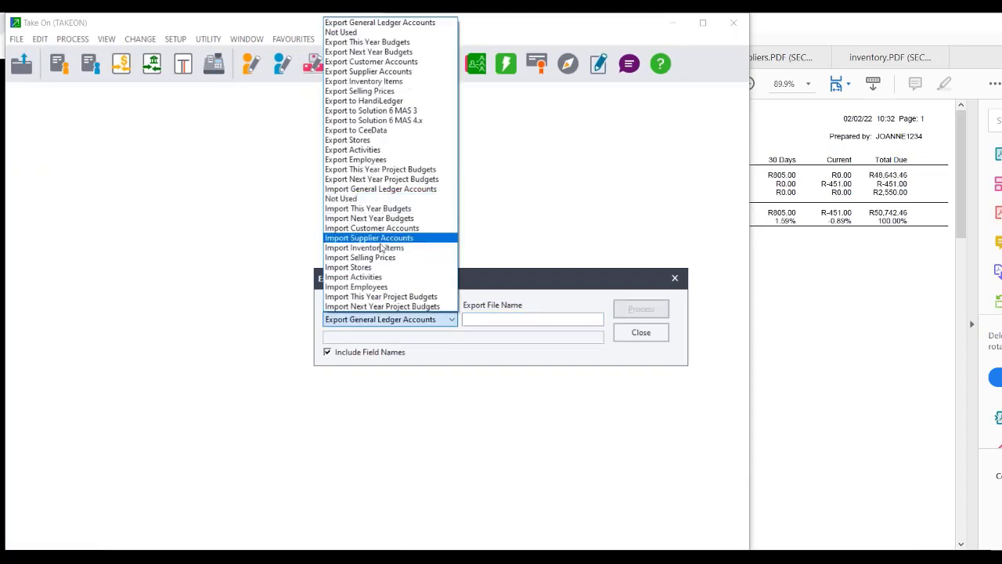
click(376, 247)
click(580, 325)
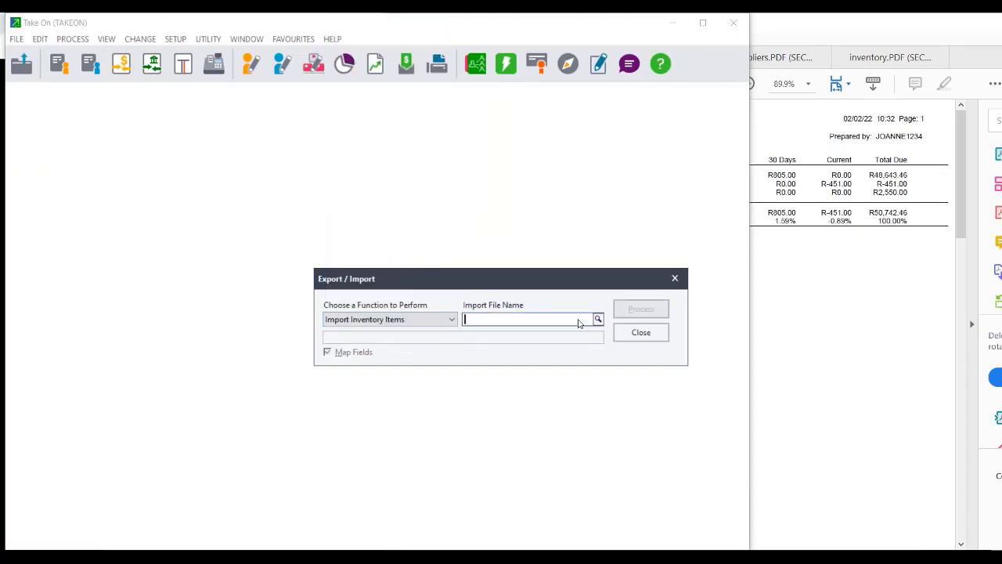
click(598, 320)
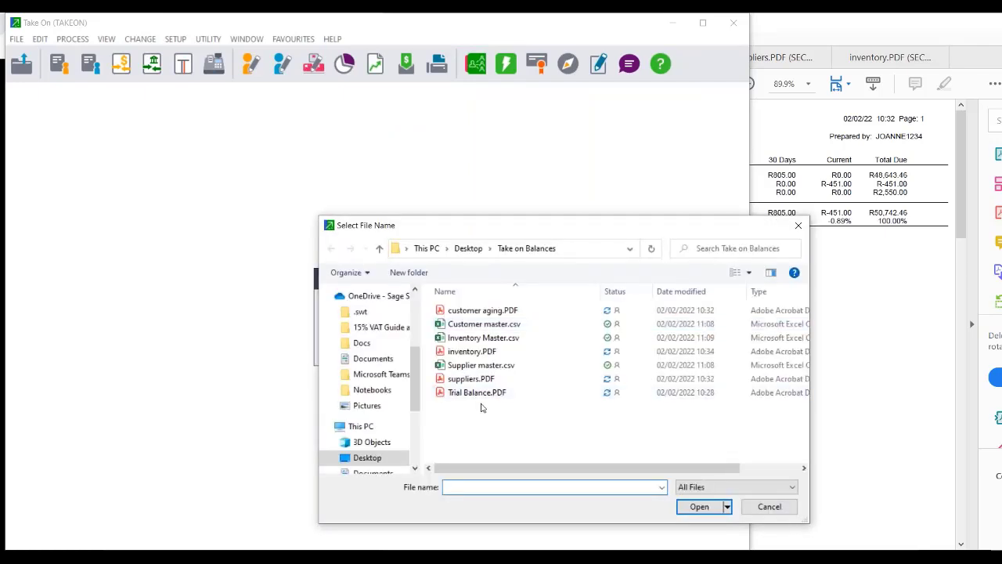
double_click(478, 337)
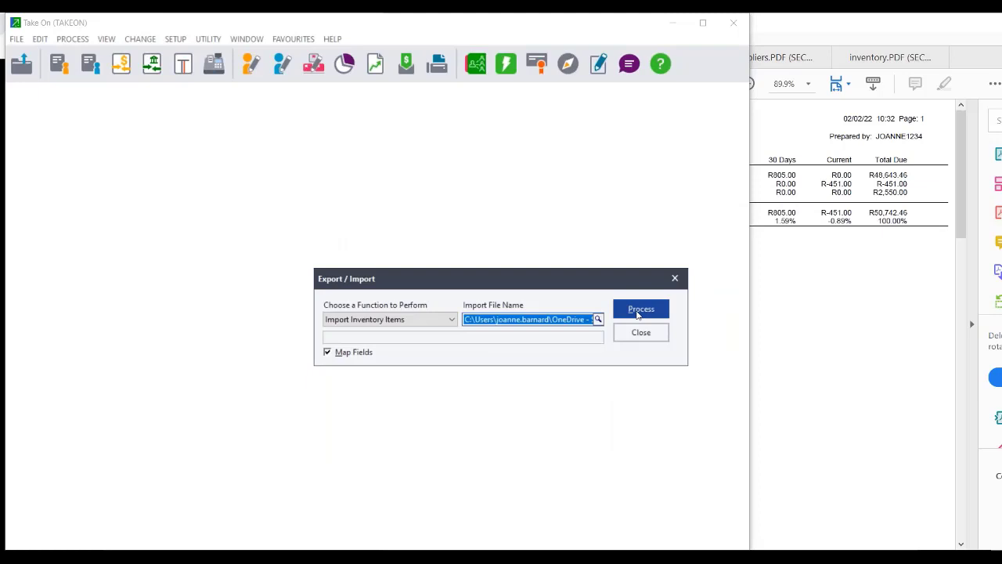
click(329, 352)
Run the inventory import, review the category-does-not-exist errors, and close Export / Import.
click(662, 308)
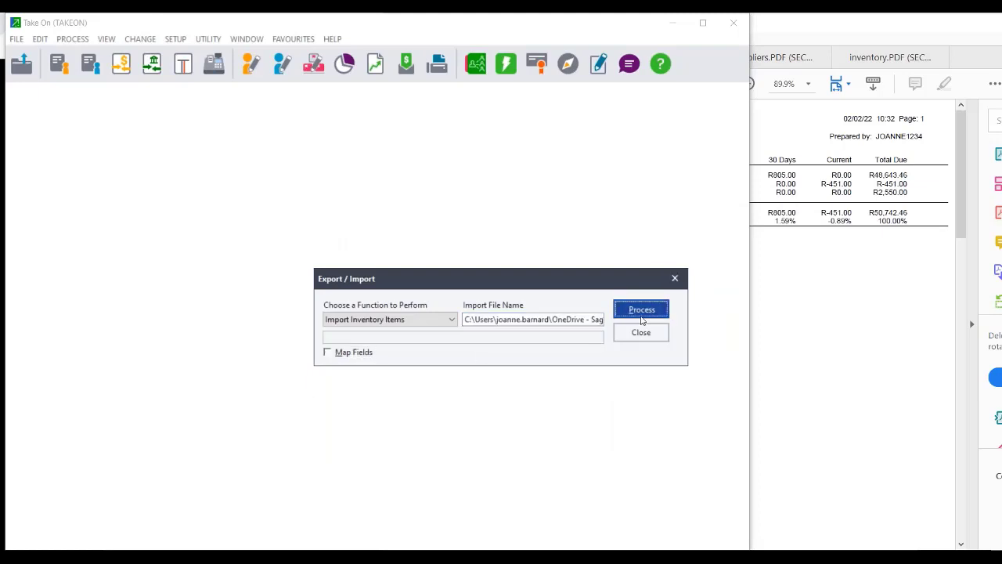
click(549, 332)
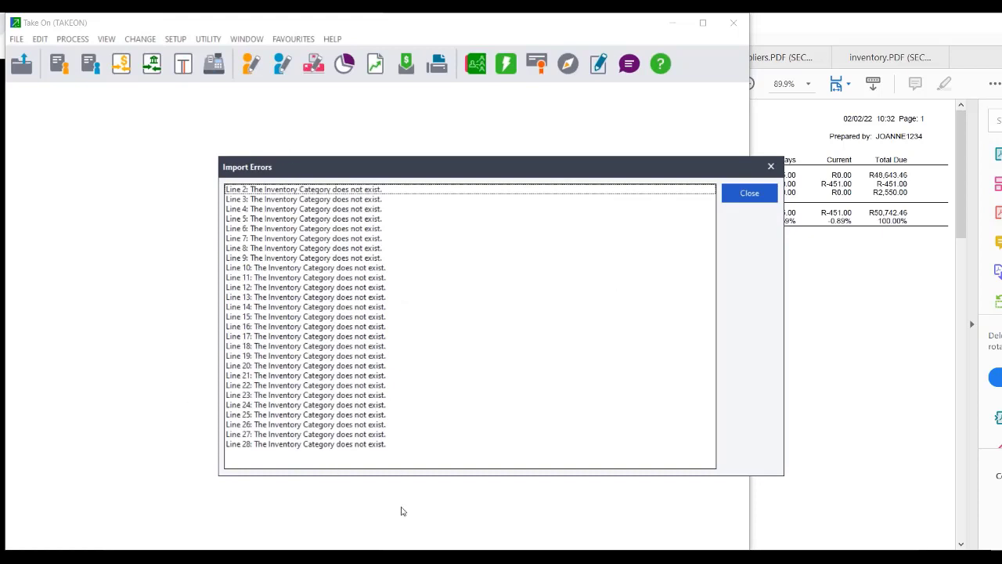
click(750, 192)
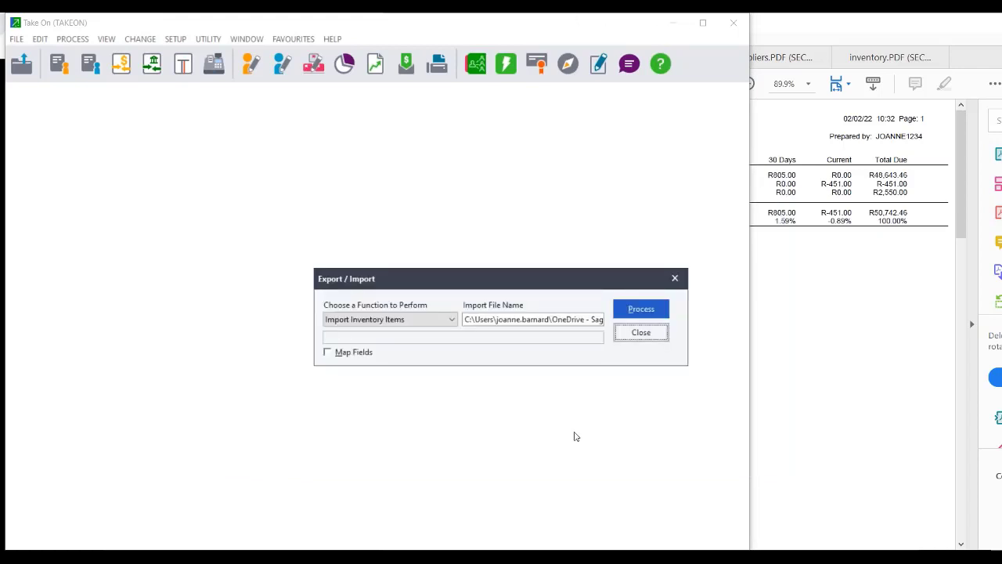
click(634, 338)
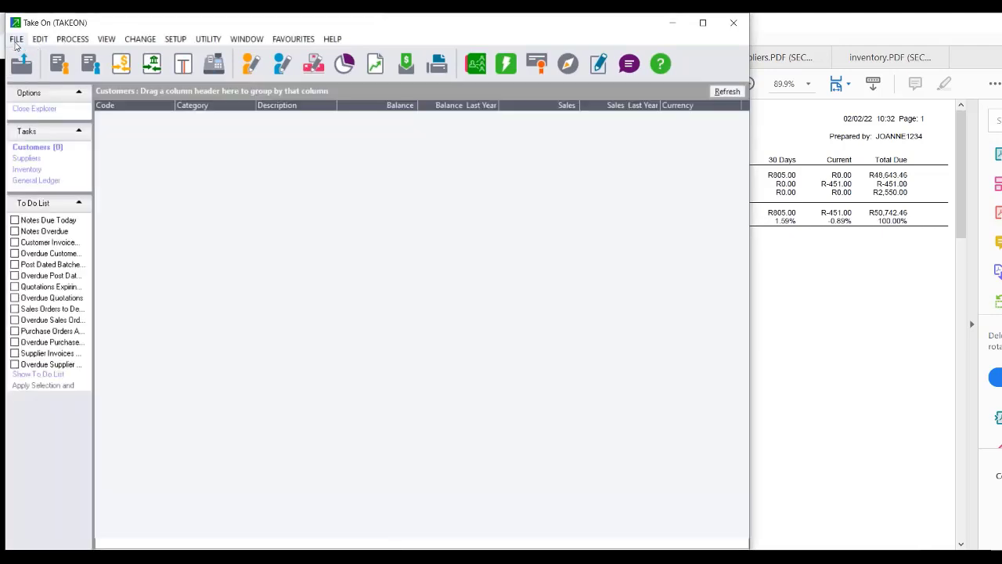
Glance at the customer aging report, then open File Explorer on Quick access.
click(16, 41)
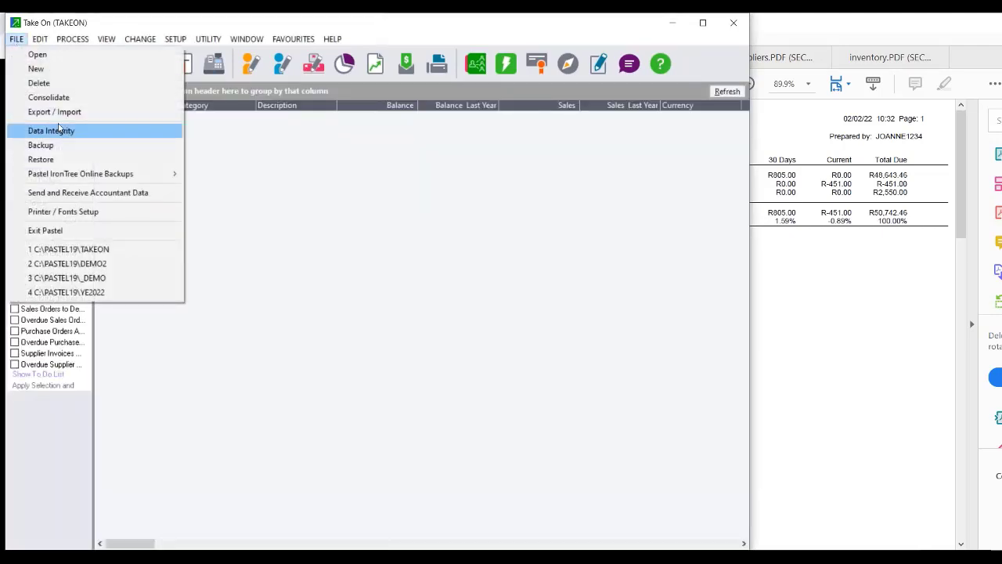
click(911, 413)
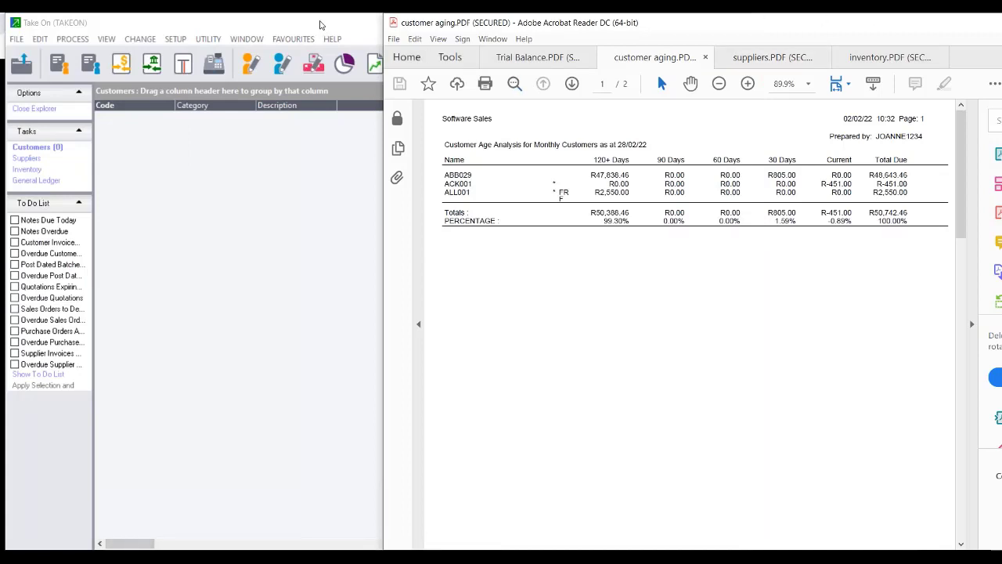
click(319, 25)
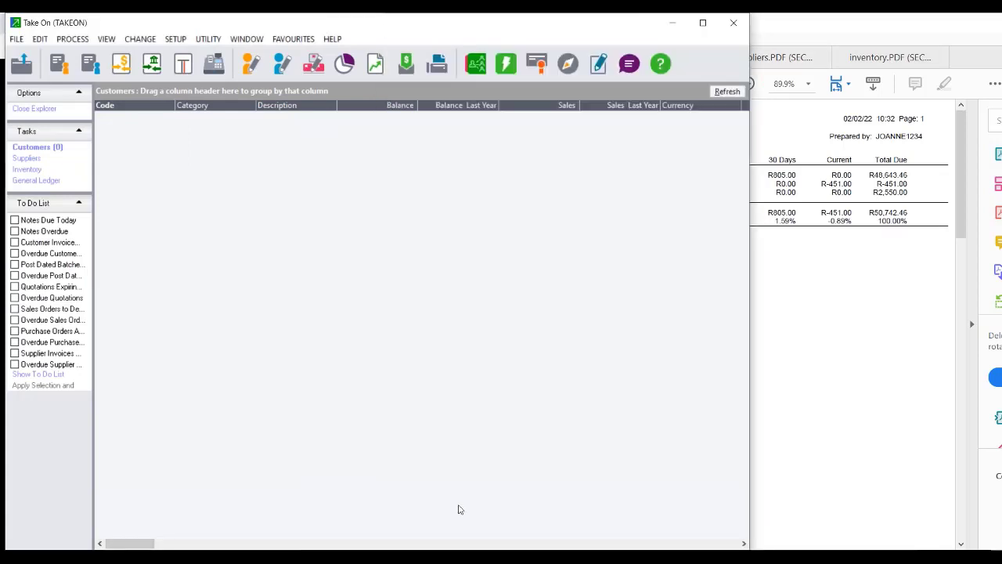
key(super+e)
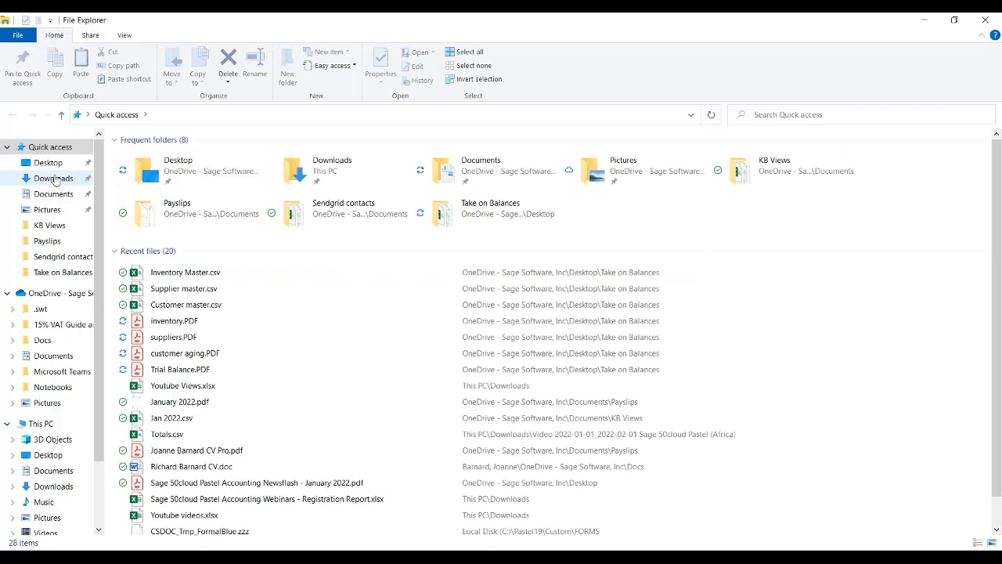
Open Inventory Master.csv in Excel from the Desktop's Take on Balances folder.
click(49, 162)
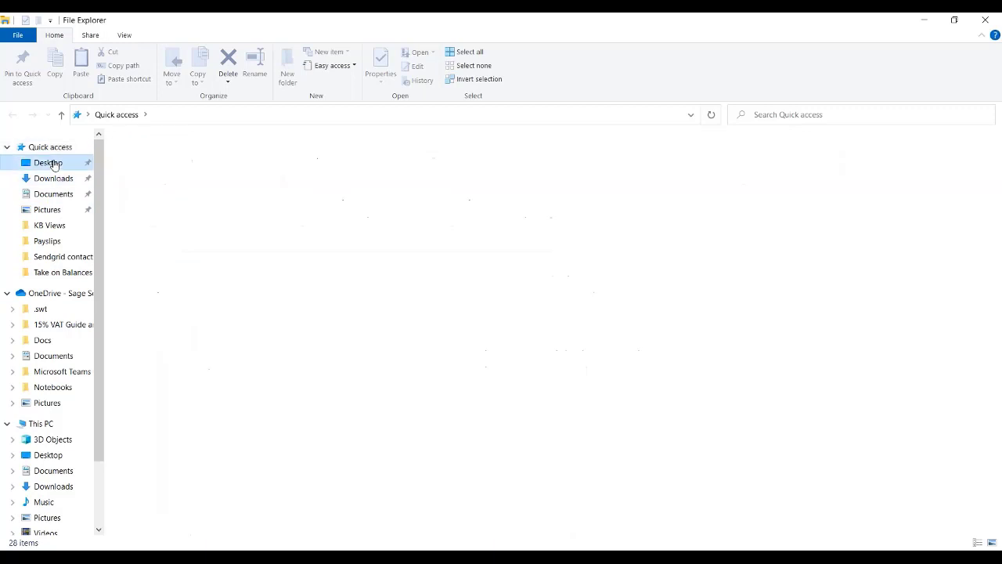
mouse_move(194, 234)
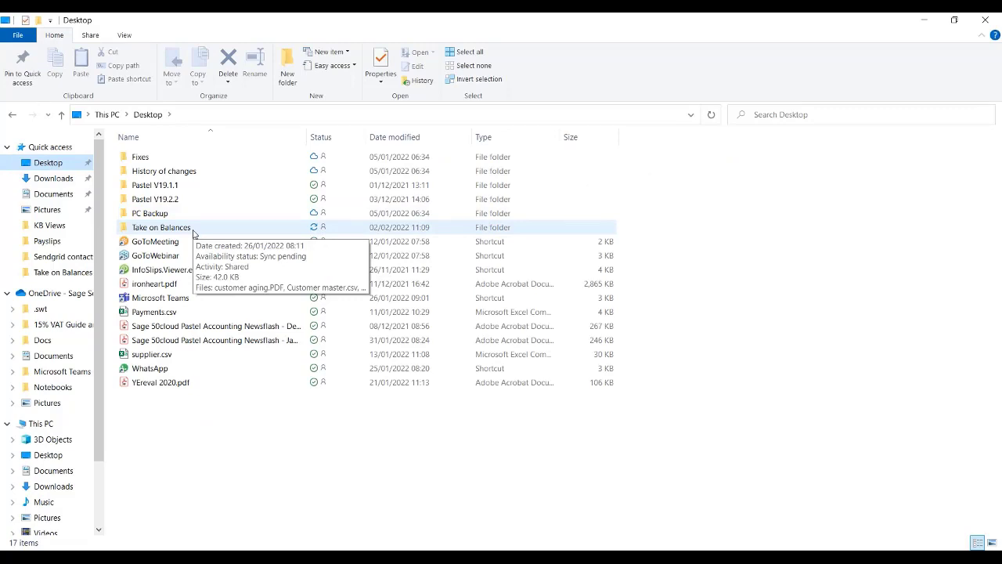
double_click(194, 233)
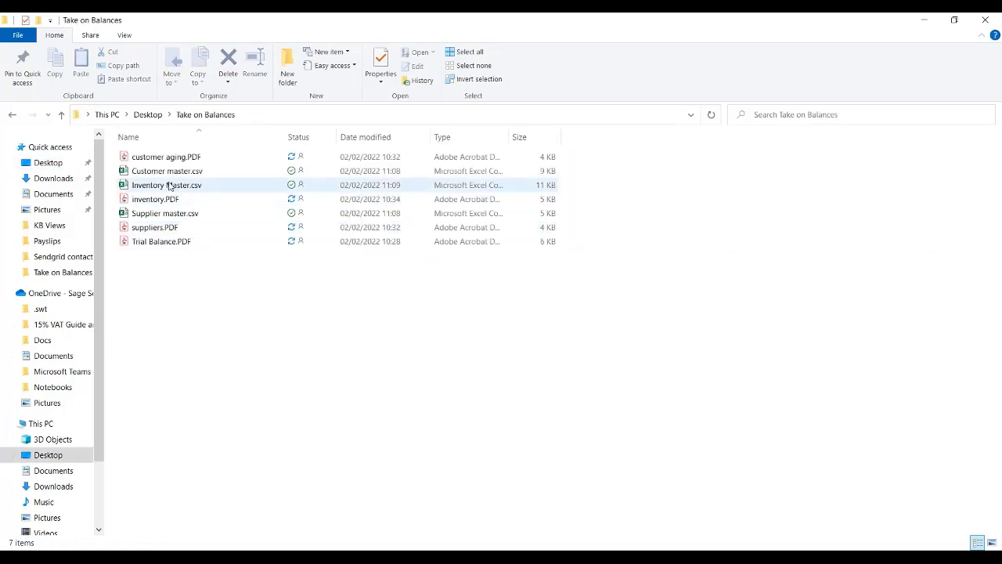
double_click(170, 185)
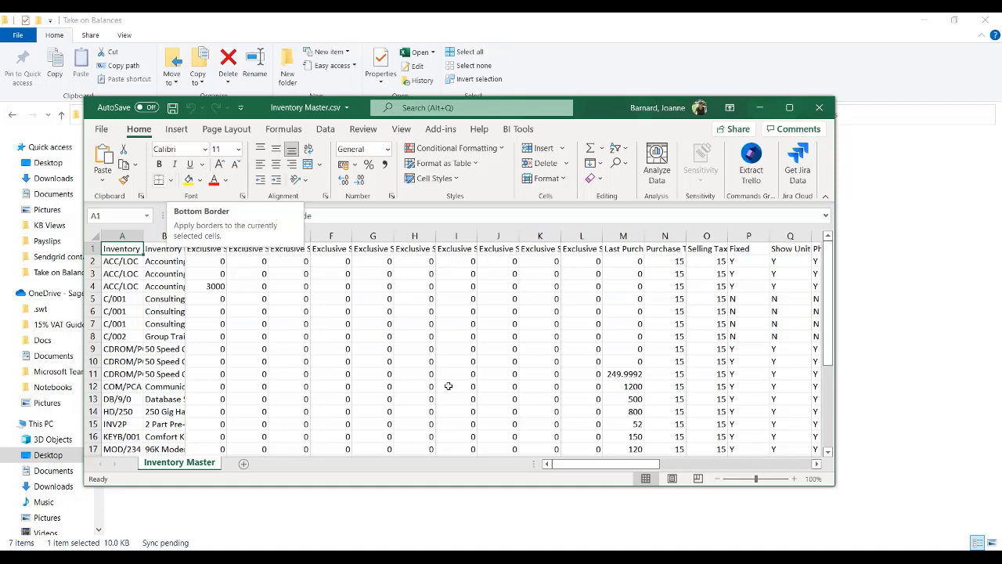
Autofit columns AA (Bin Number) and AK (Inventory Category) to their contents.
drag(633, 474, 845, 465)
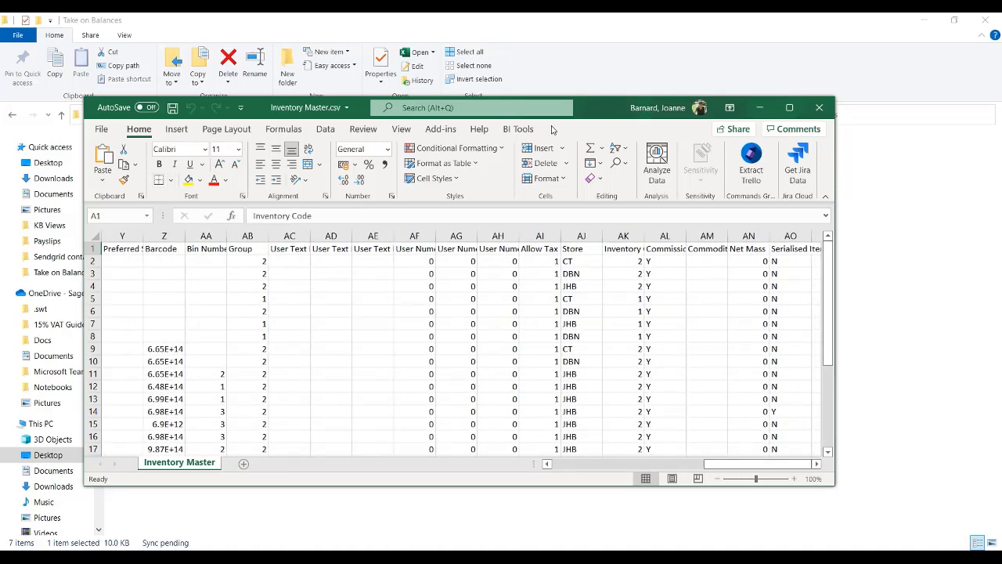
double_click(227, 232)
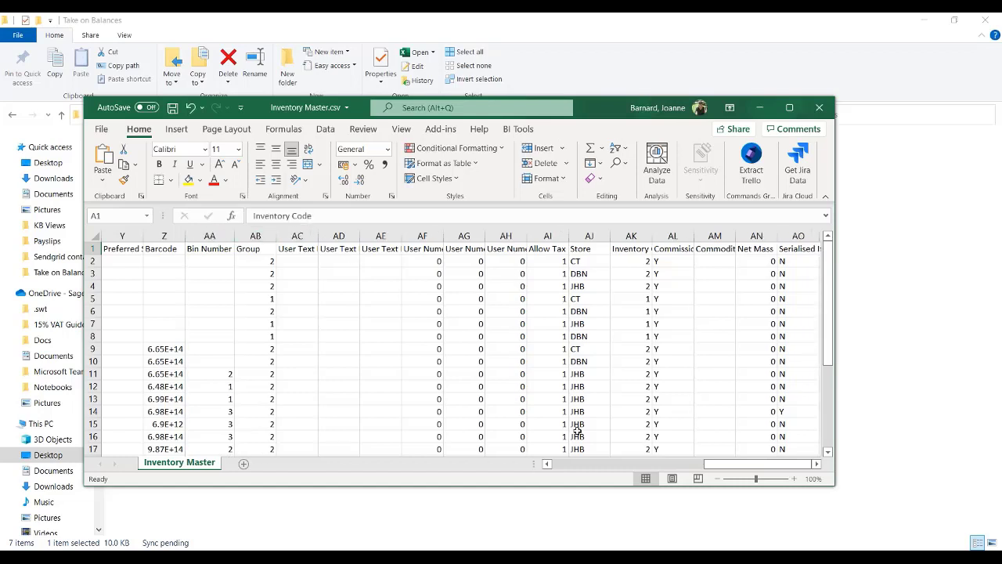
mouse_move(728, 467)
mouse_down()
mouse_move(601, 470)
mouse_move(745, 469)
mouse_up()
double_click(693, 235)
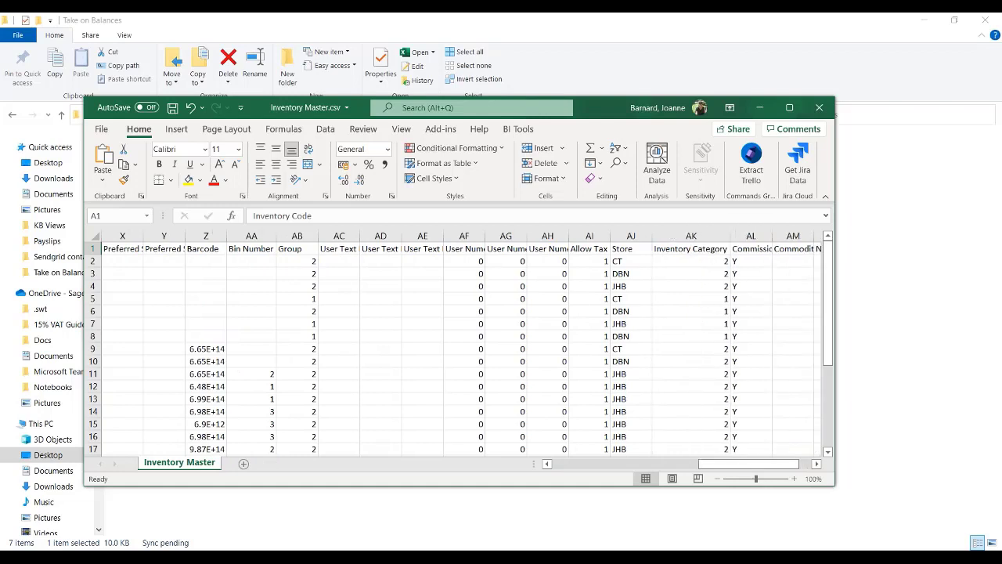
Set every Inventory Category cell, AK2 down to AK28, to 0 and save the CSV.
drag(697, 264, 686, 384)
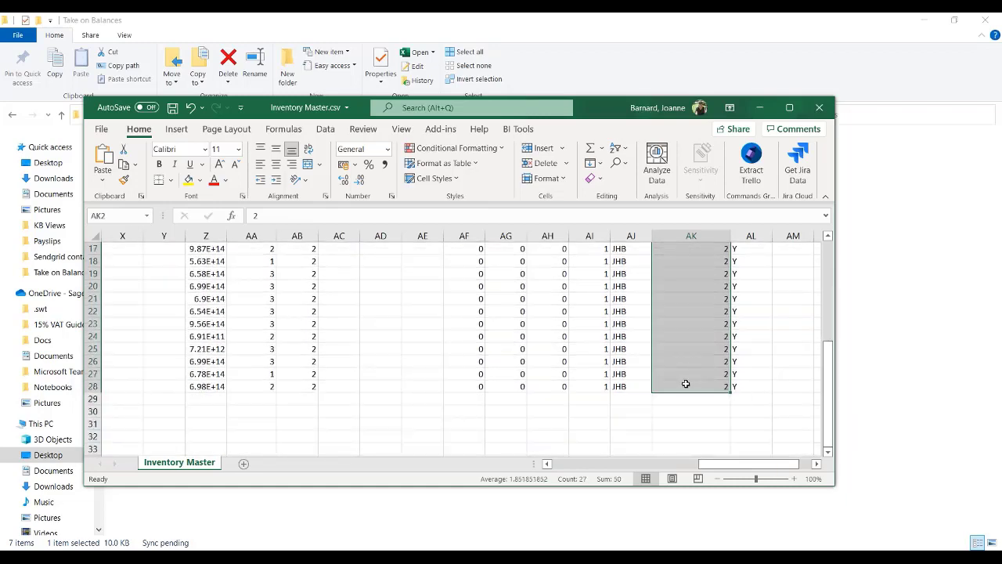
key(BackSpace)
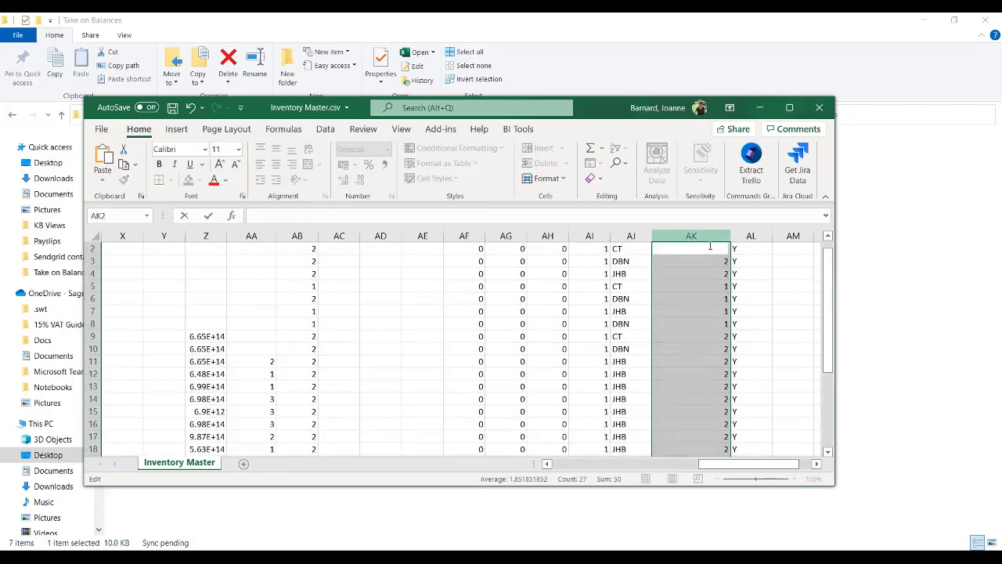
click(778, 247)
click(702, 248)
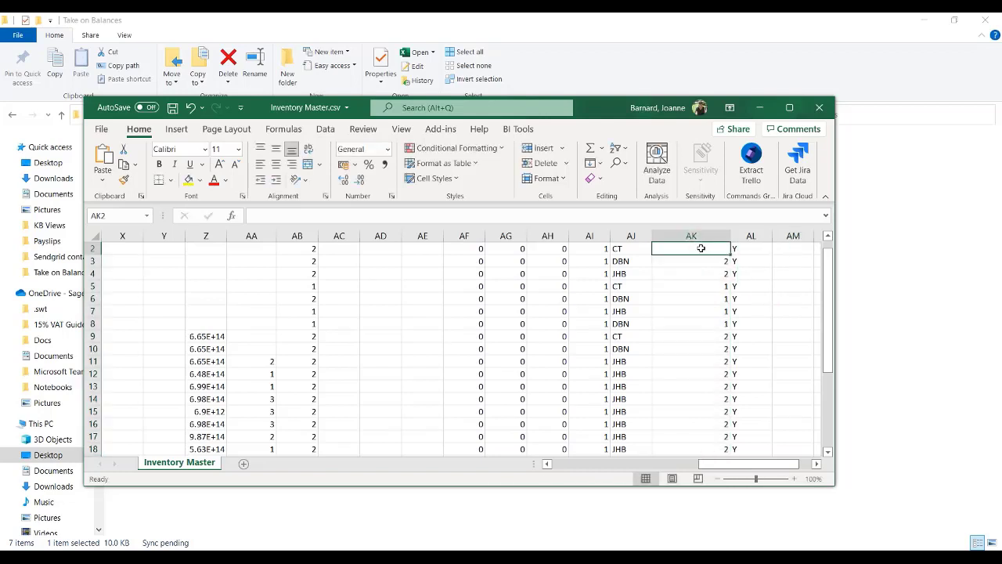
text(0)
key(ctrl+Return)
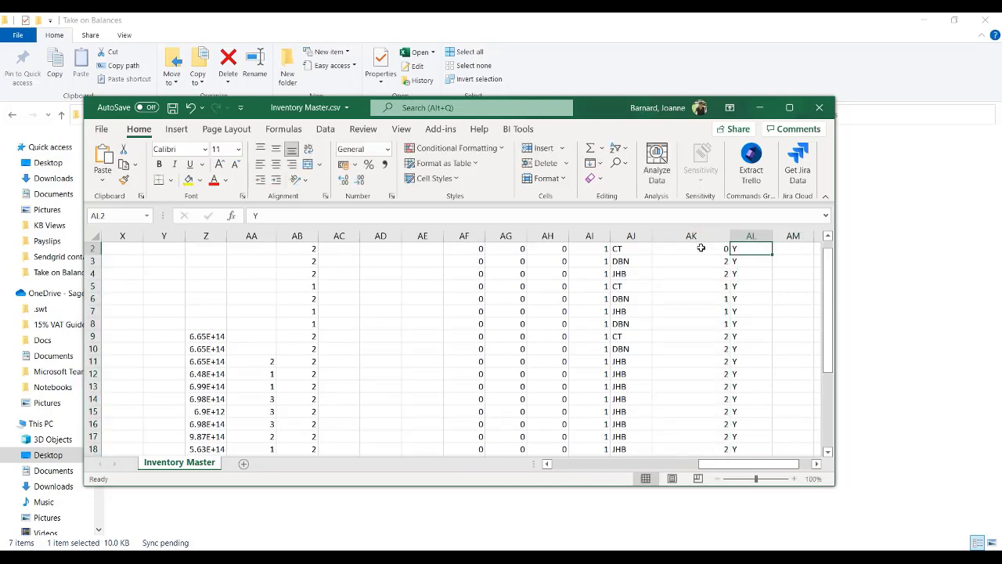
key(ctrl+c)
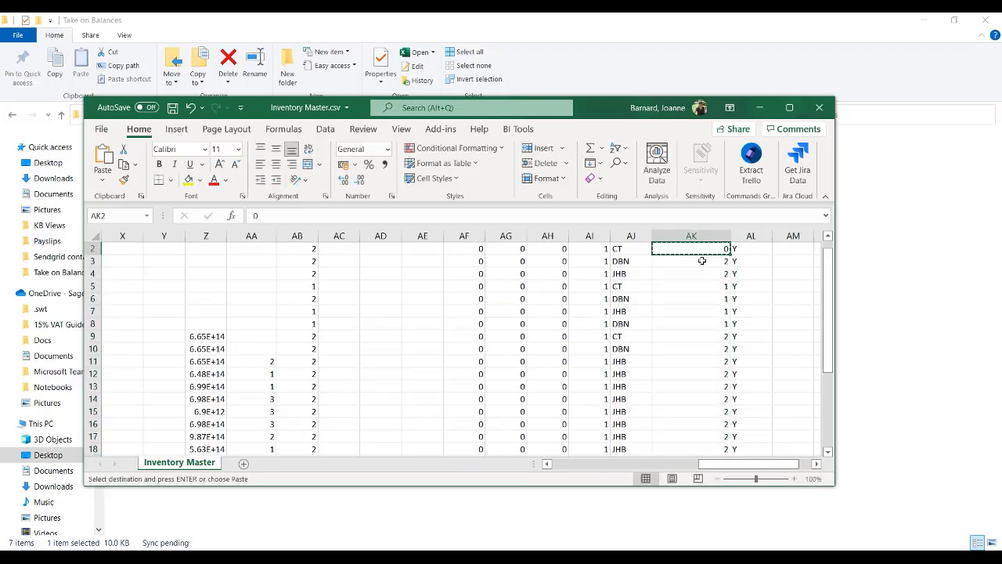
drag(700, 261, 688, 435)
key(ctrl+v)
scroll(688, 434, up, 4)
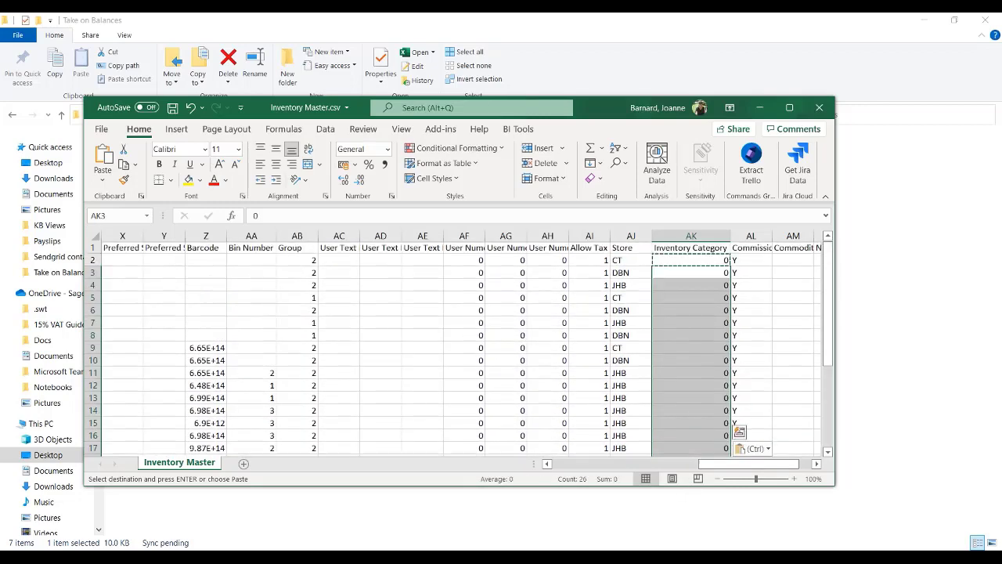
click(799, 285)
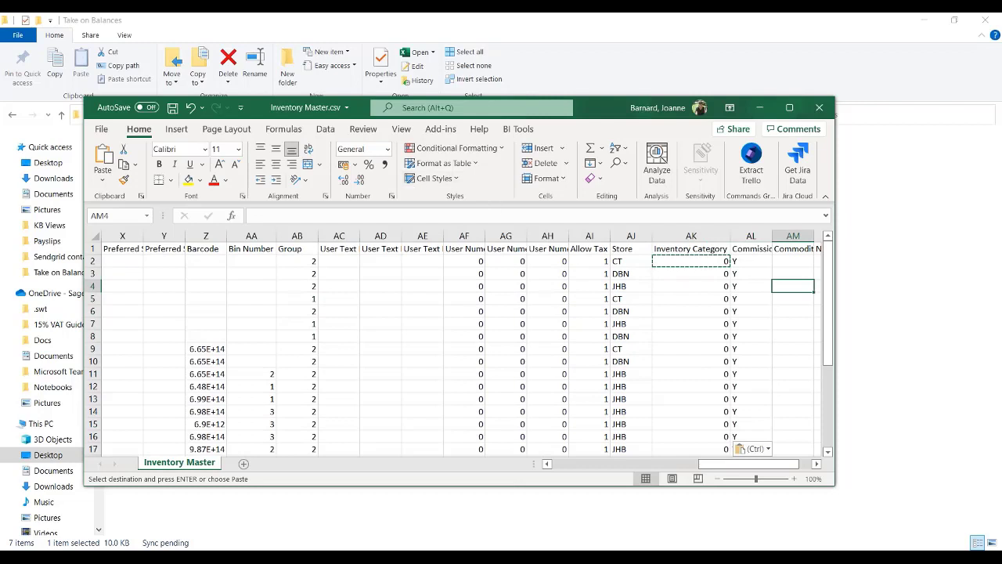
click(172, 108)
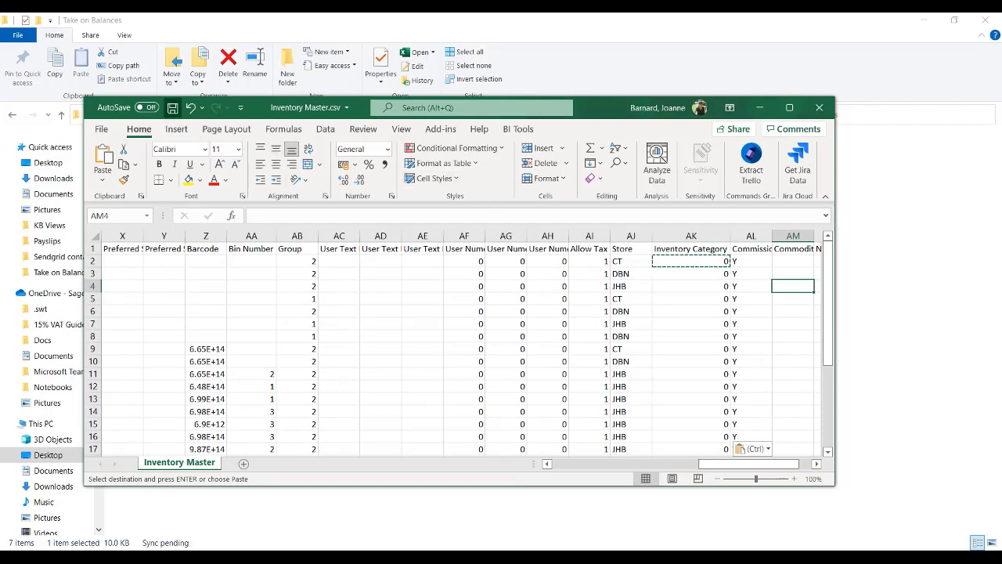
click(630, 236)
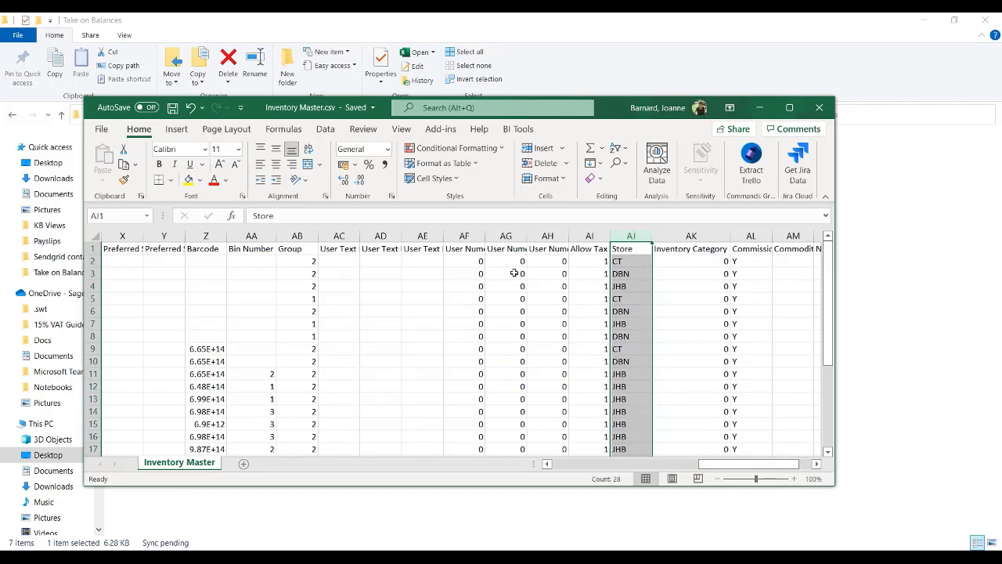
Give column AB a custom zero-padded format so Group codes show 001 and 002, then save.
click(297, 235)
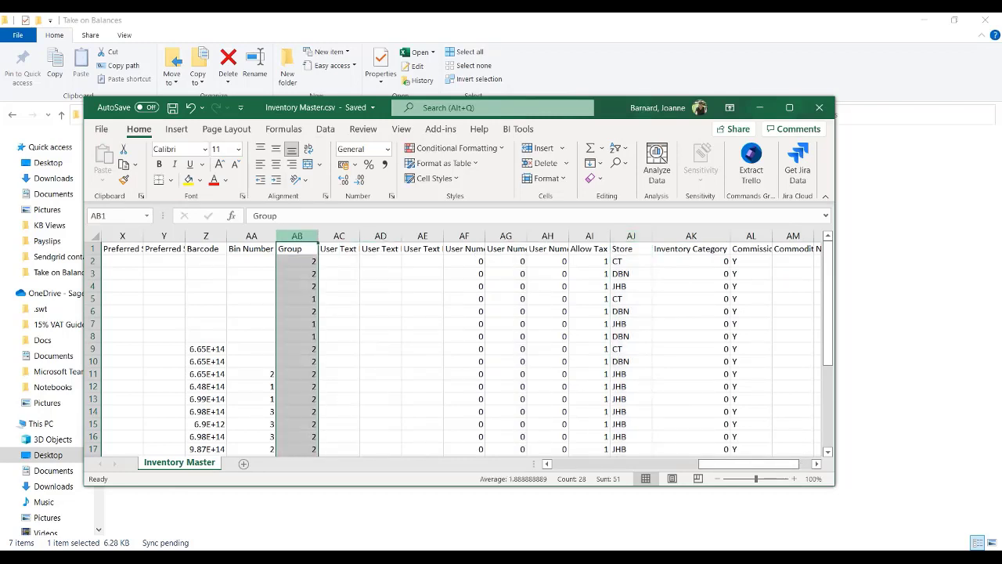
right_click(296, 234)
click(354, 405)
click(224, 378)
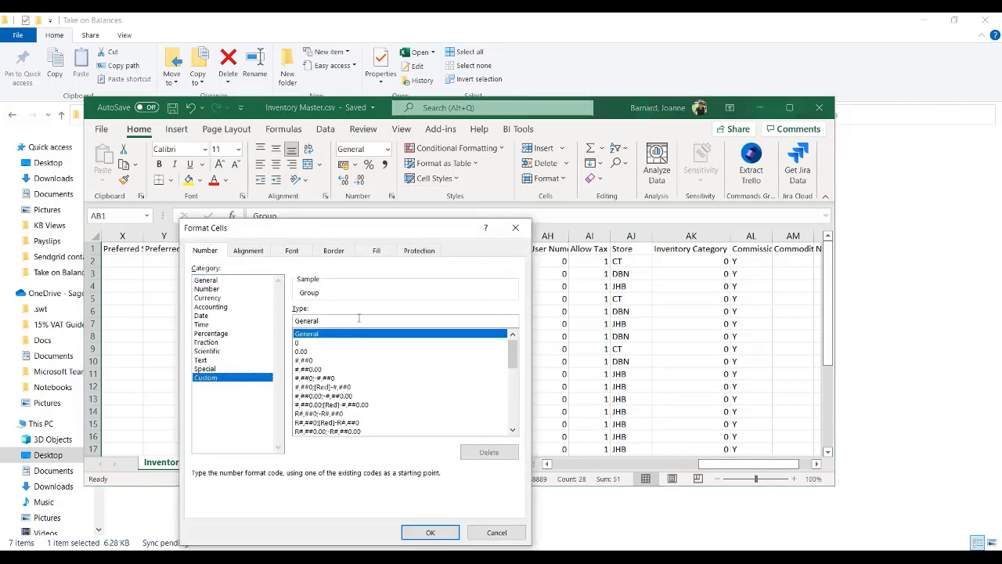
text(000)
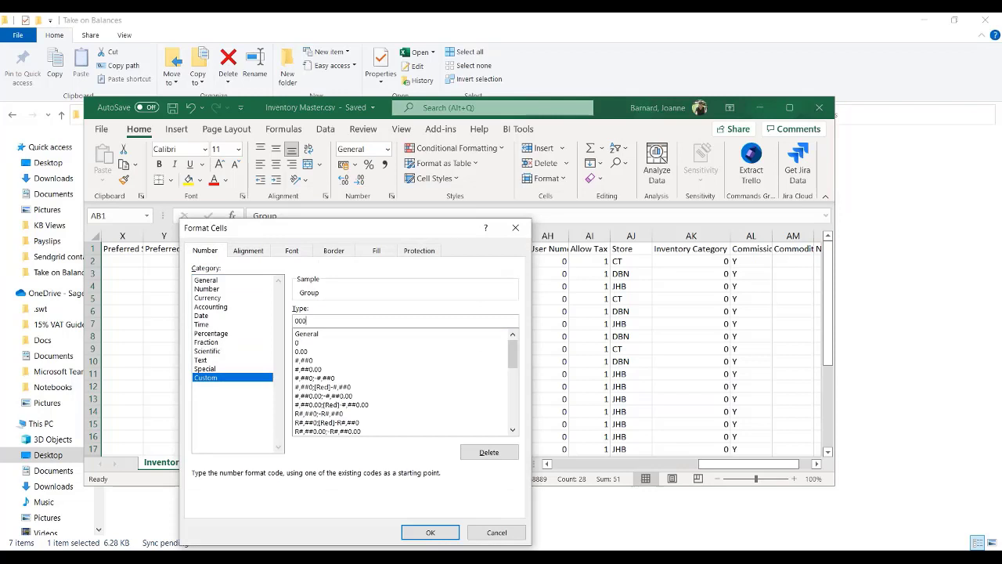
click(417, 530)
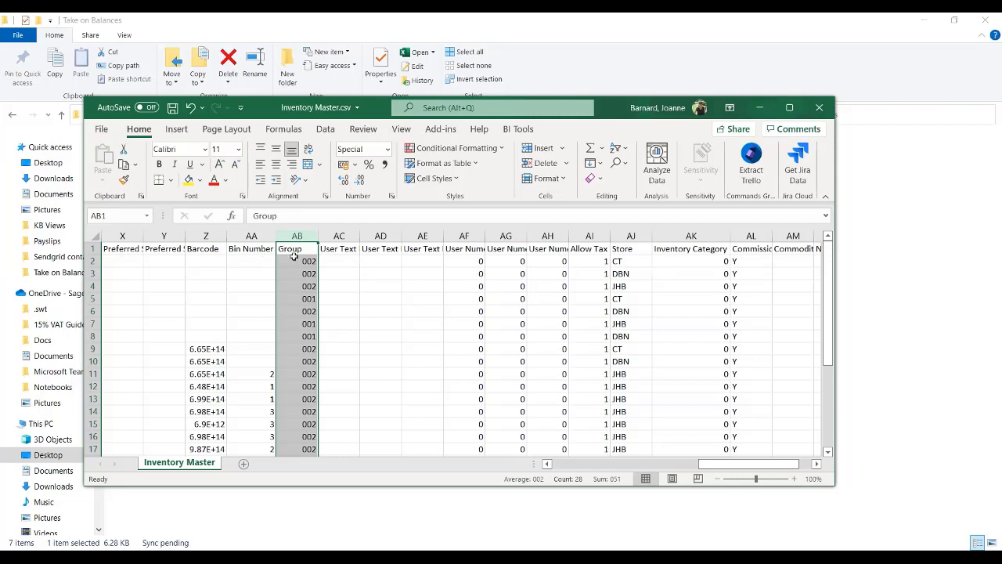
click(172, 108)
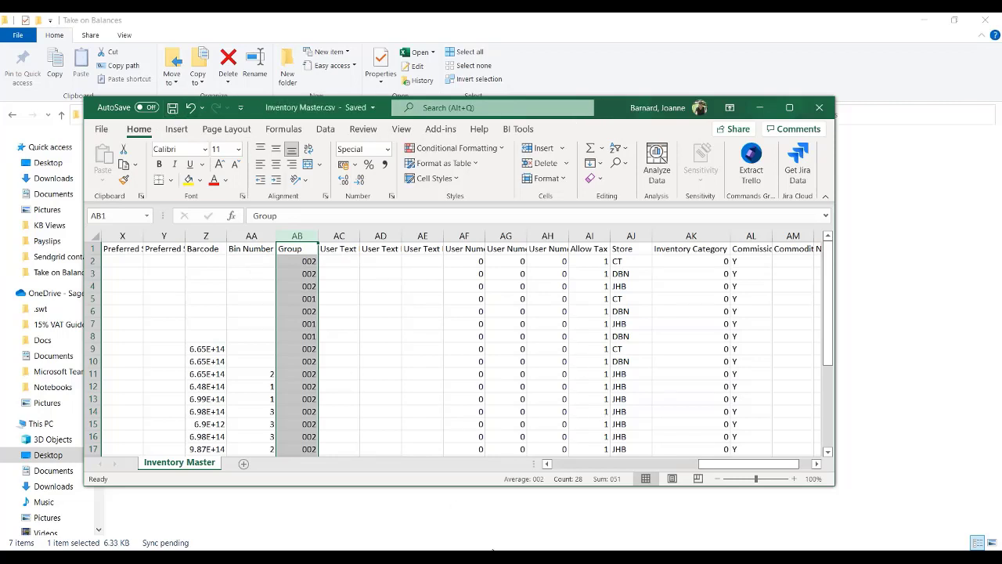
click(493, 551)
Import the 27 inventory items from Inventory Master.csv with Import Inventory Items and Map Fields off.
click(19, 39)
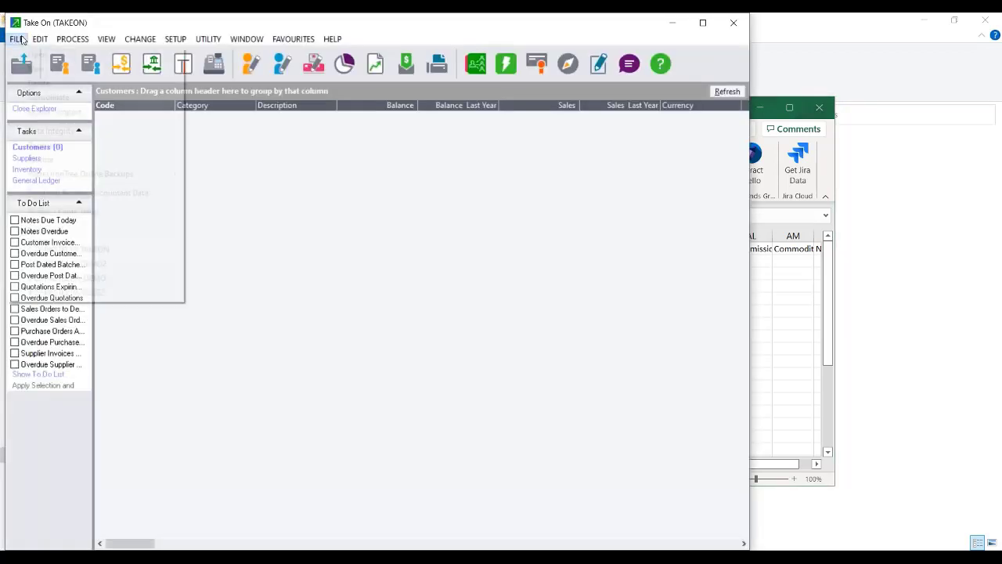
click(47, 109)
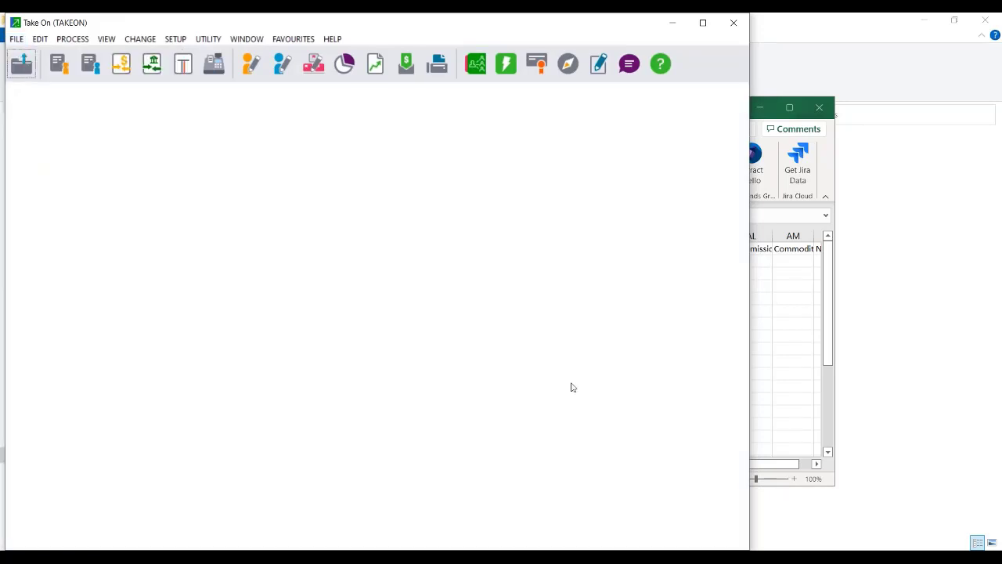
click(451, 320)
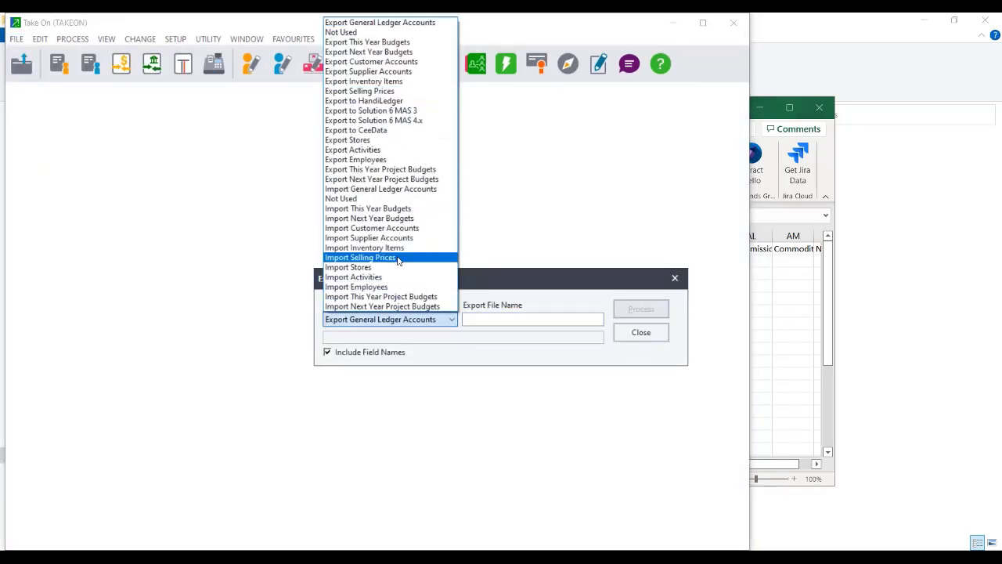
click(383, 247)
click(583, 320)
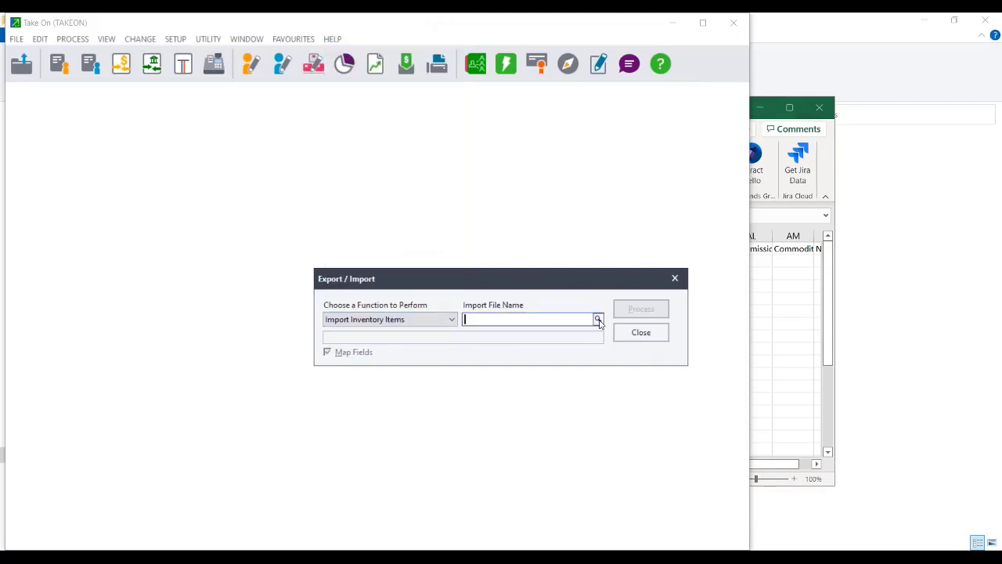
click(599, 319)
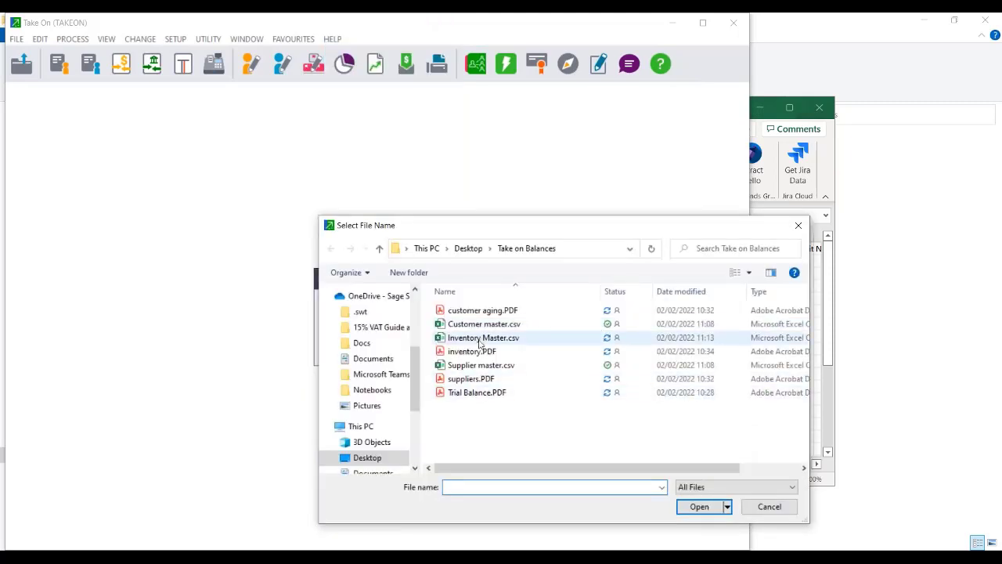
click(480, 338)
click(699, 507)
click(327, 351)
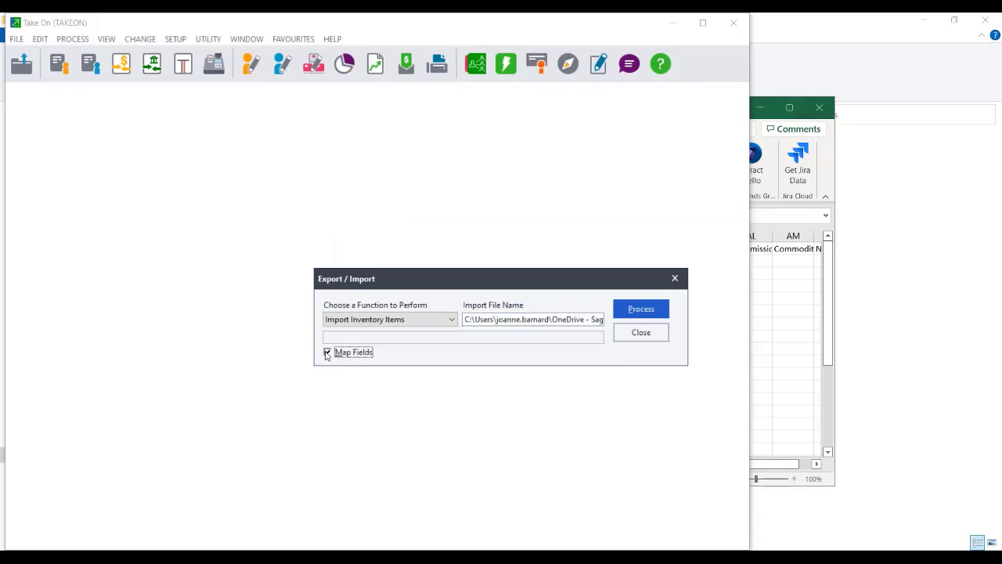
click(630, 311)
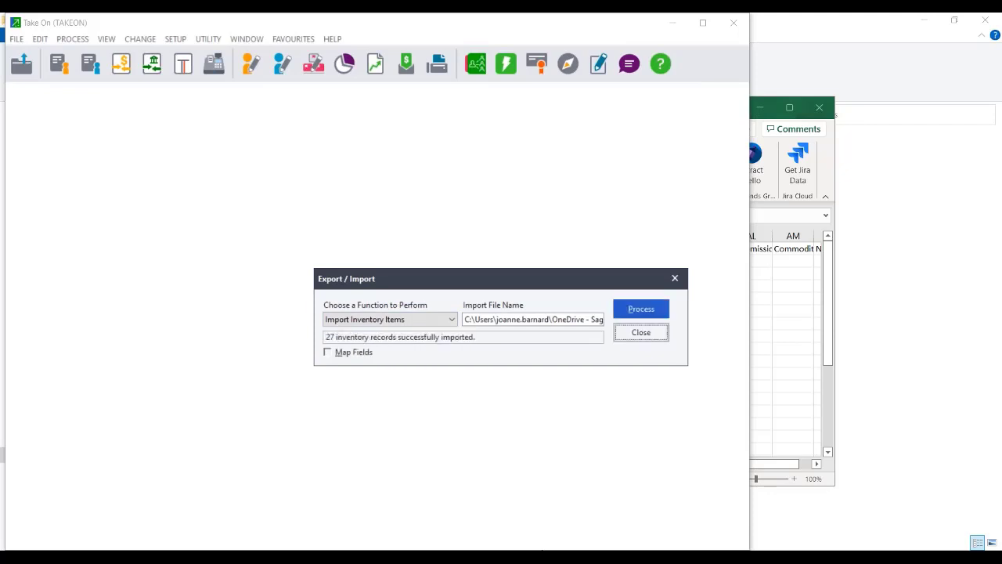
click(636, 310)
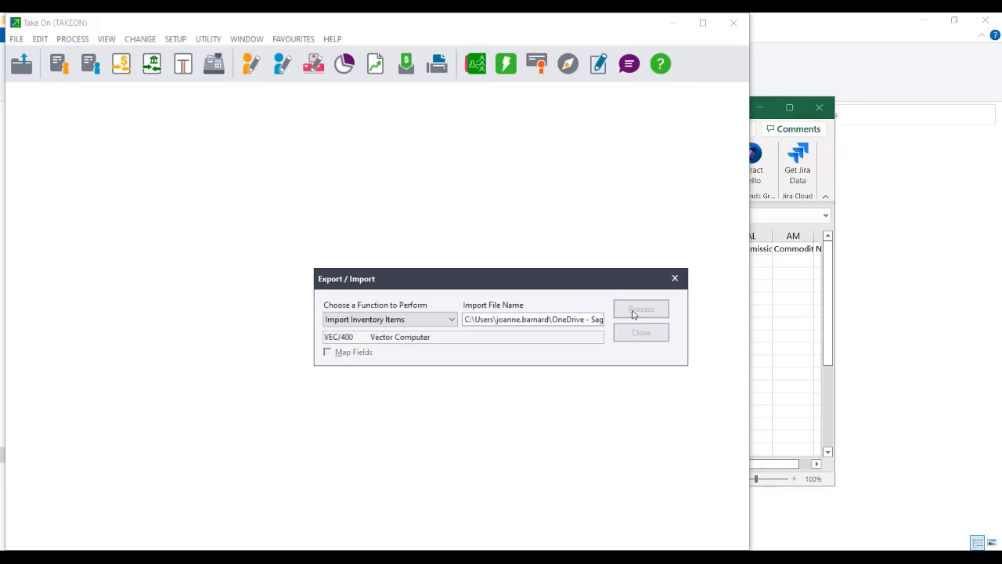
click(644, 333)
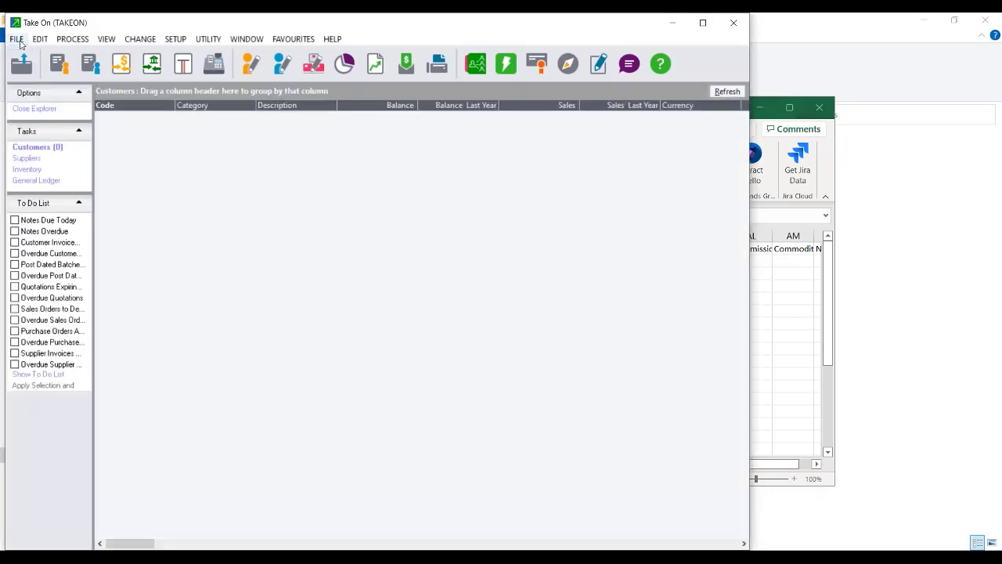
Set up Import Customer Accounts with Customer master.csv as the import file.
click(15, 38)
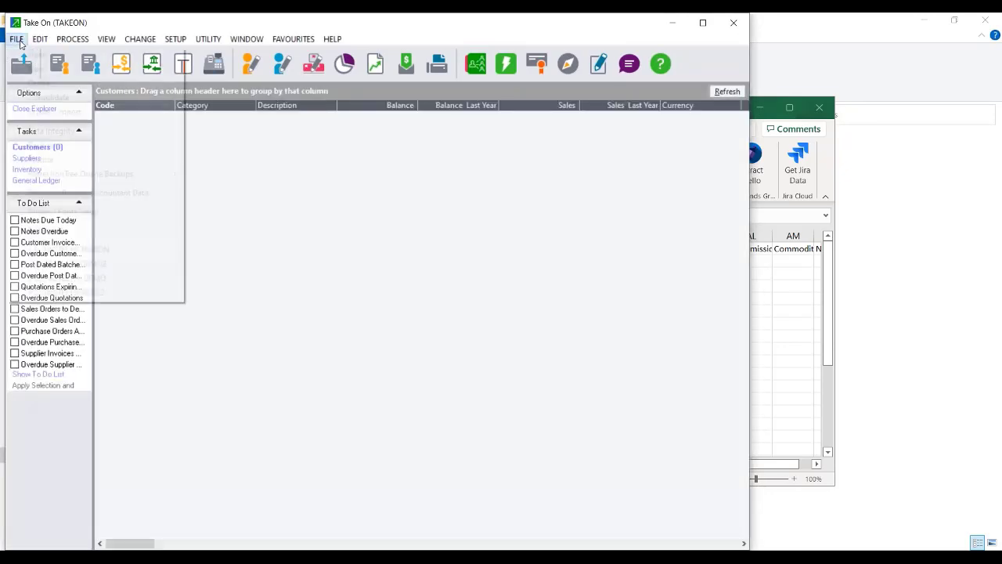
click(52, 111)
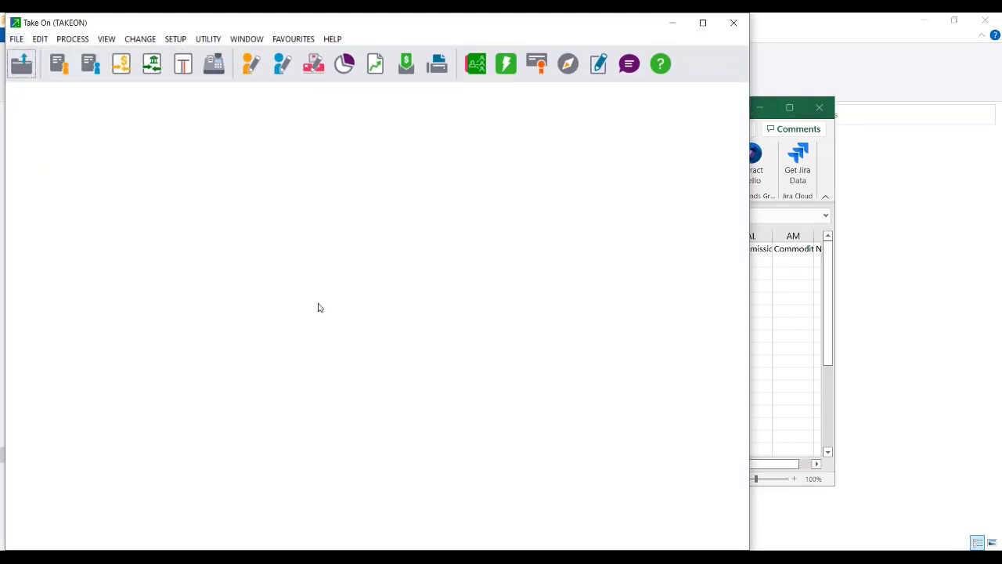
click(368, 319)
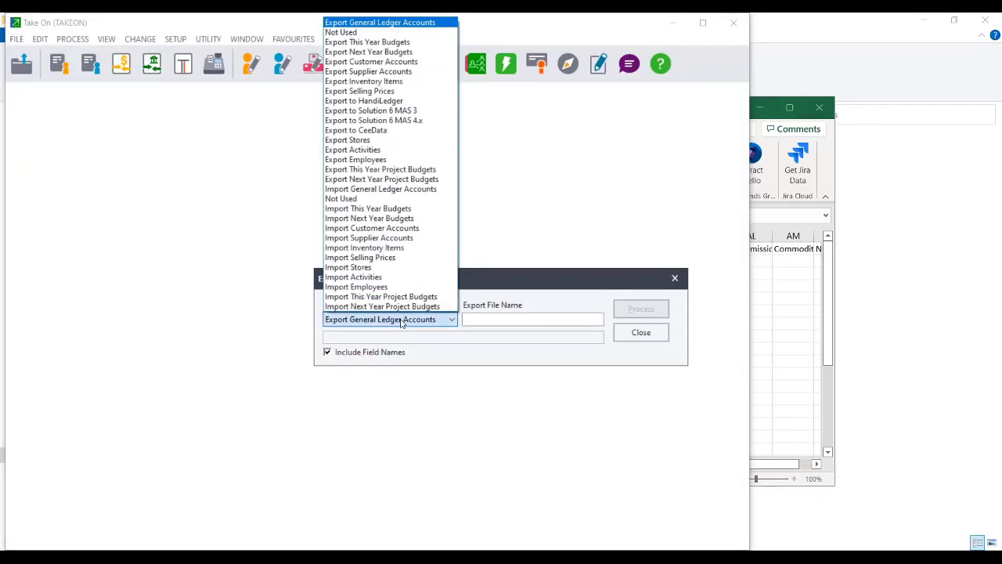
click(401, 229)
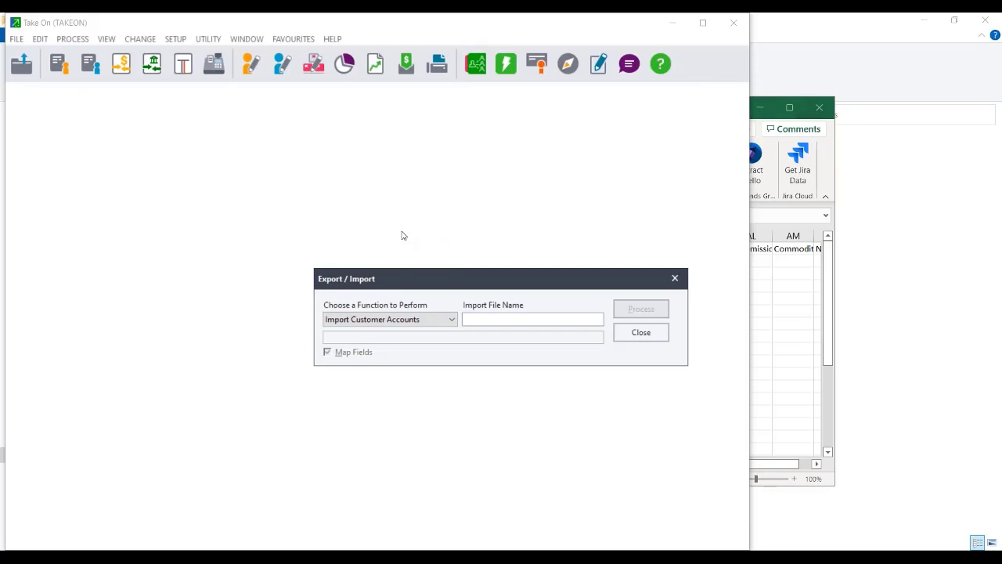
click(598, 321)
click(599, 321)
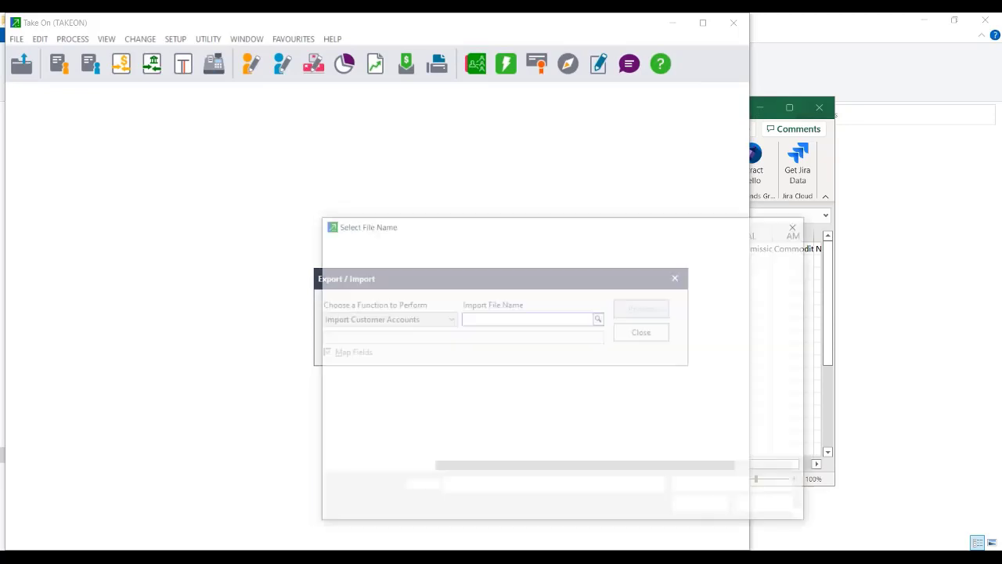
click(506, 326)
double_click(505, 326)
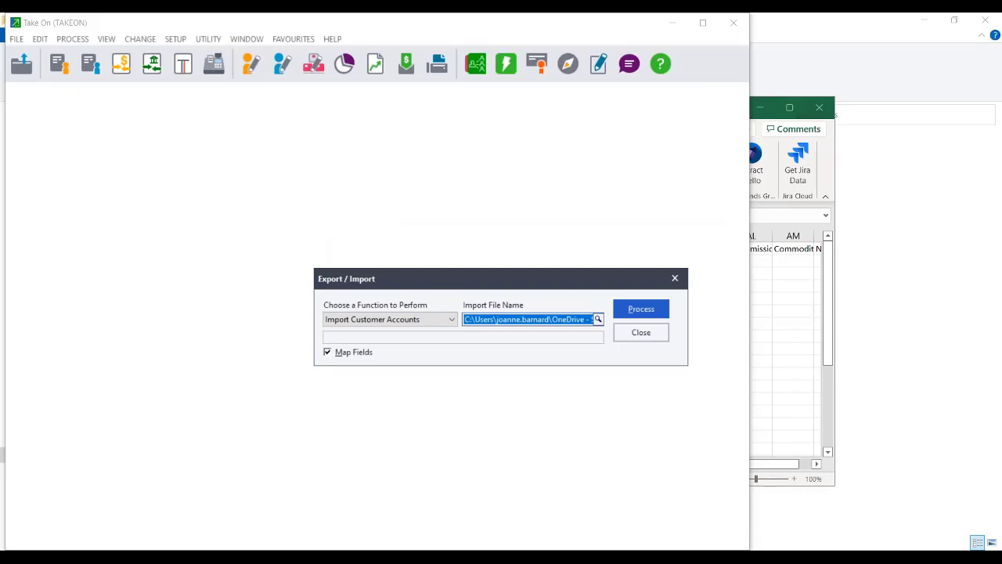
Cancel field mapping, untick Map Fields and run the customer import again.
click(655, 311)
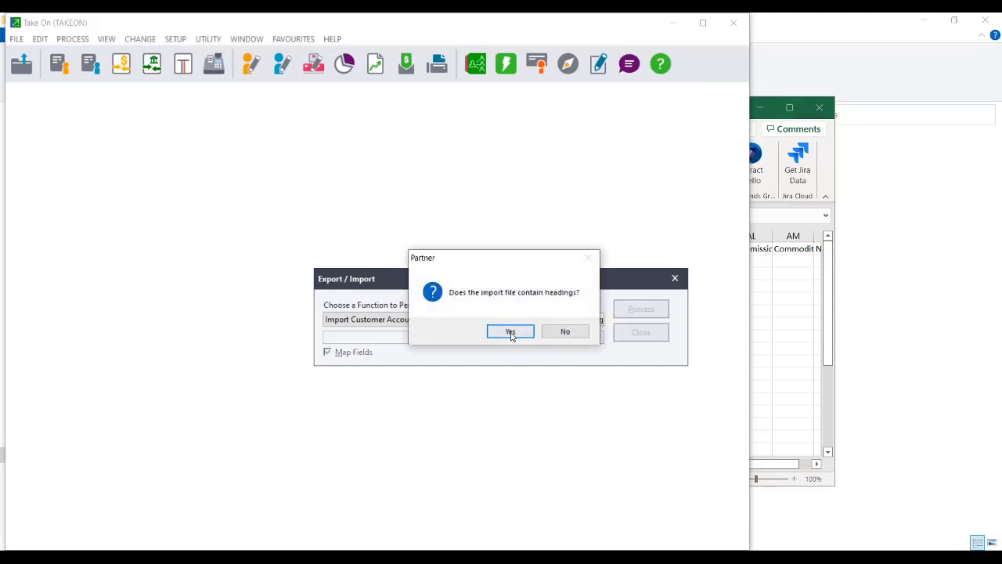
click(579, 333)
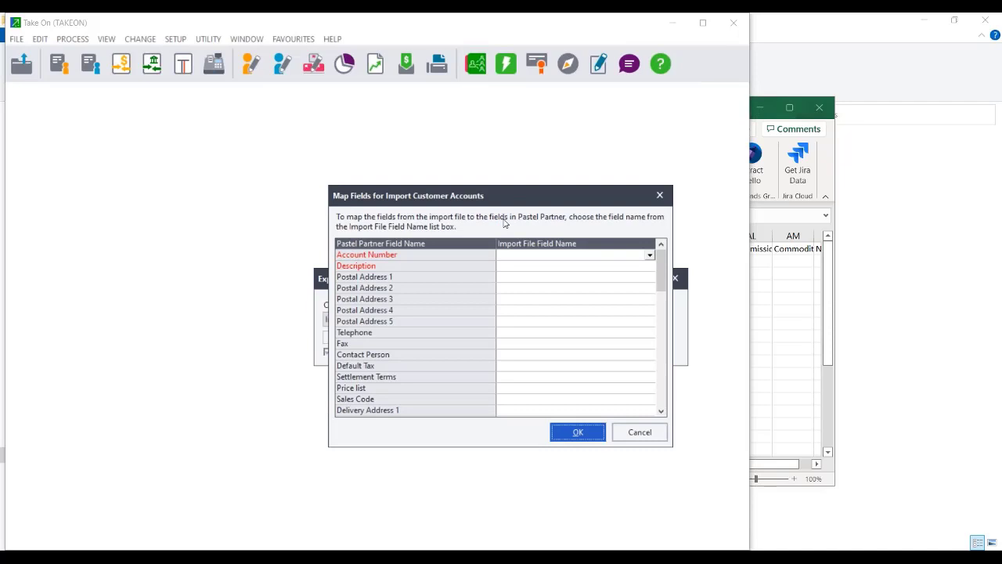
click(638, 433)
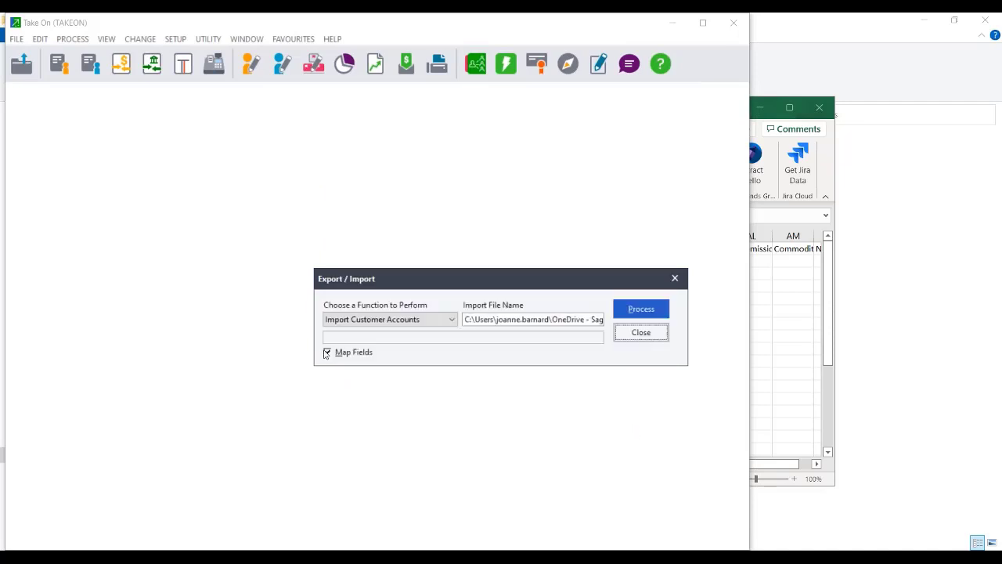
click(327, 353)
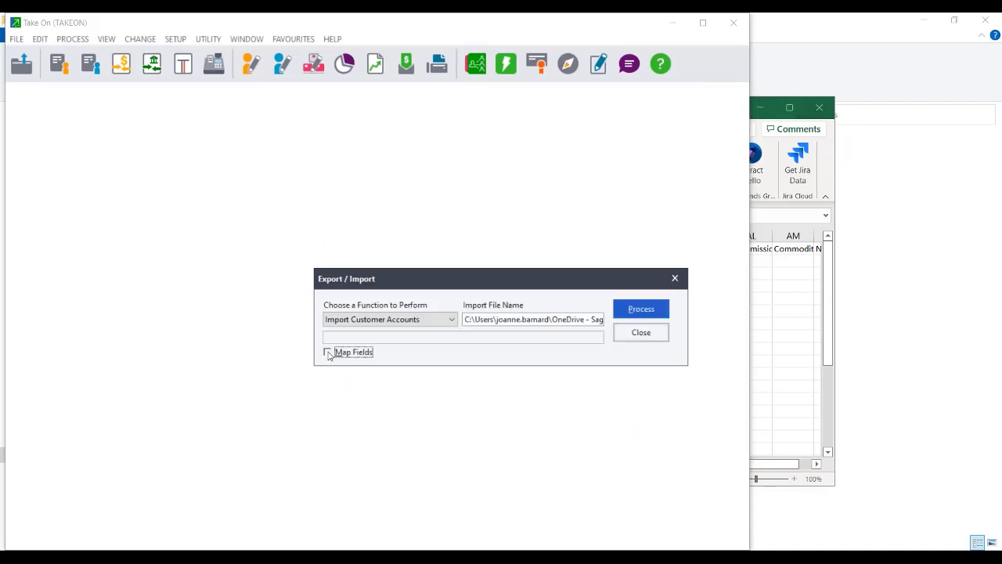
click(648, 310)
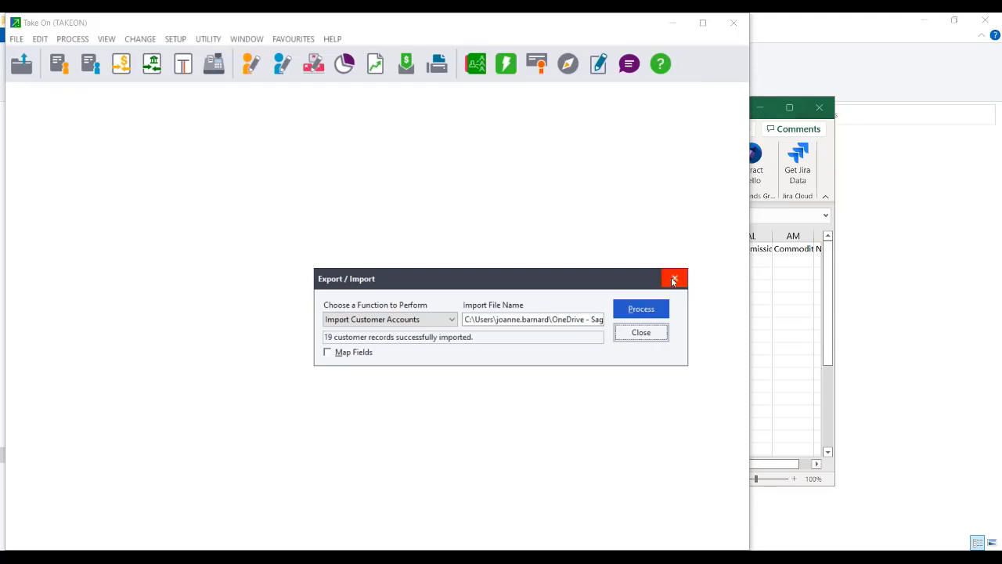
Choose Import Supplier Accounts with Supplier master.csv as the import file.
click(441, 320)
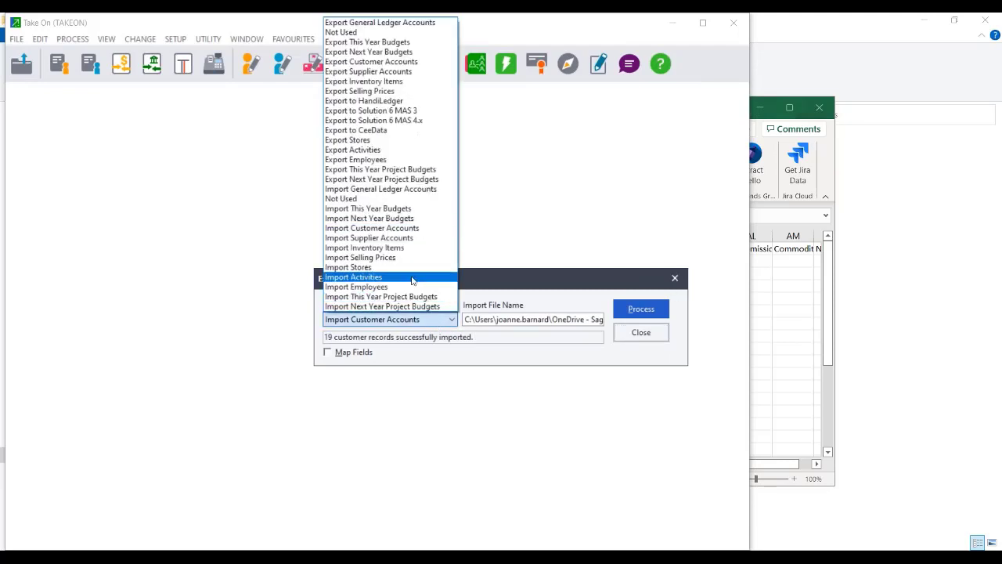
click(415, 238)
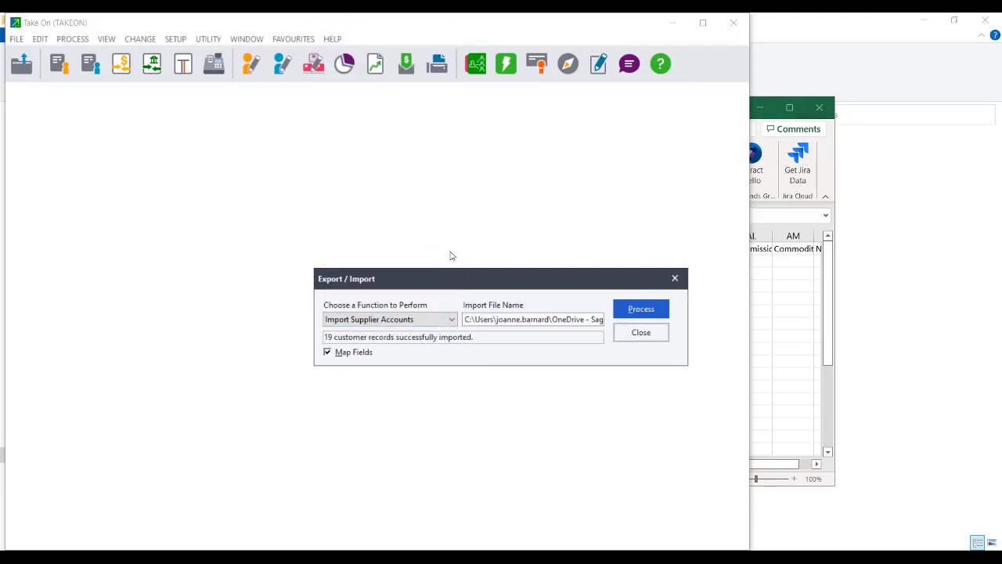
click(598, 320)
click(599, 320)
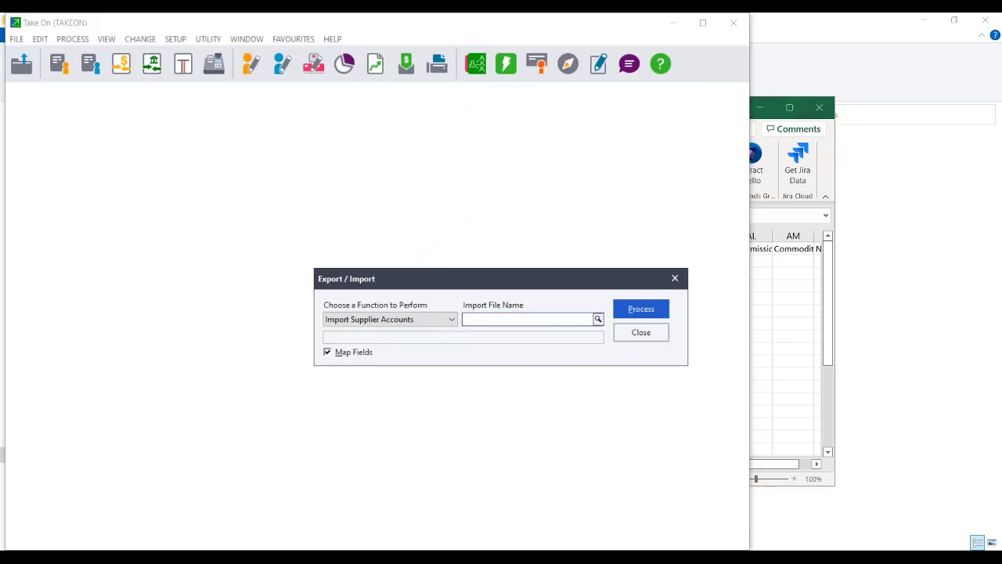
double_click(481, 365)
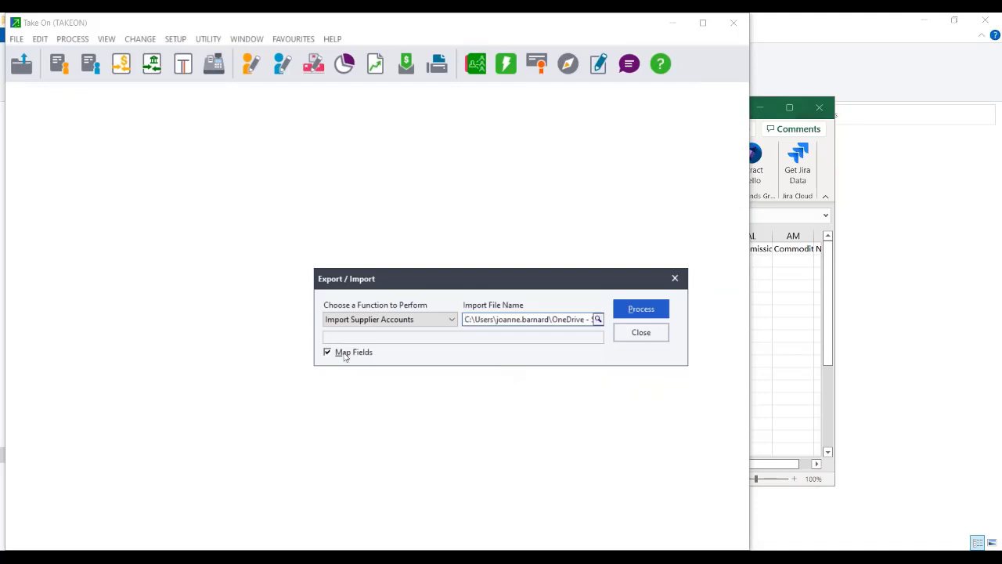
Run the supplier import with headings, accept the field mappings, and close the window.
click(640, 310)
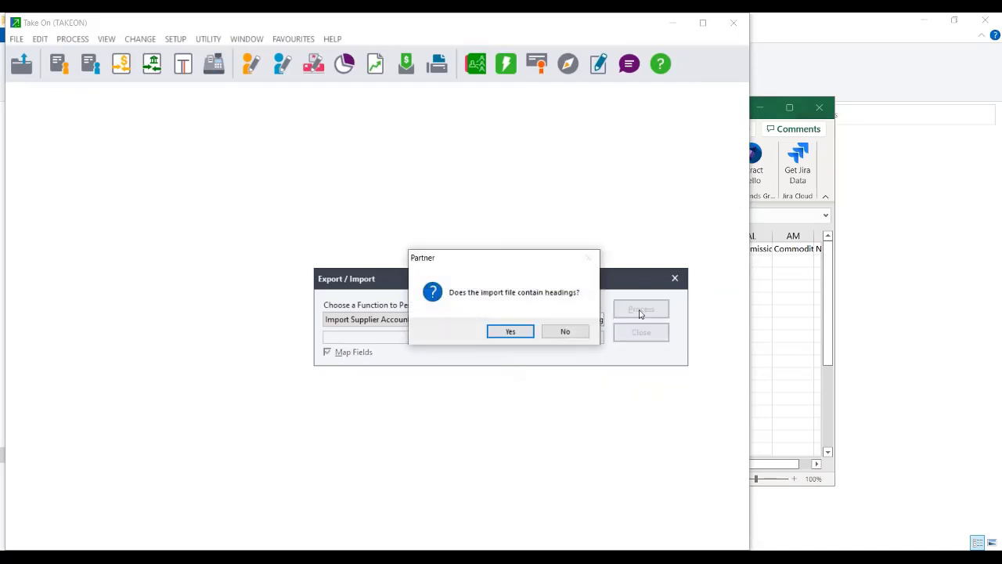
click(510, 330)
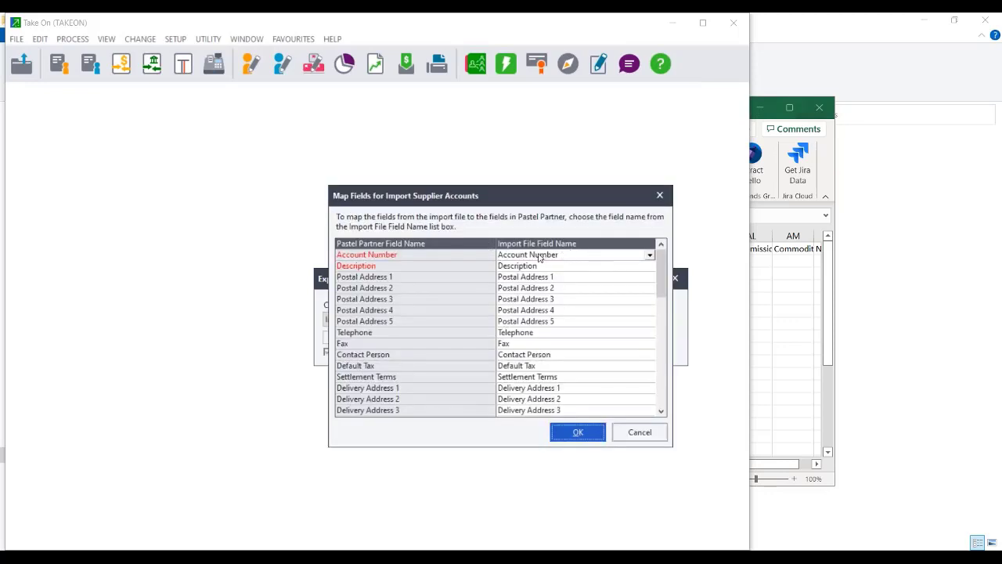
drag(664, 283, 671, 404)
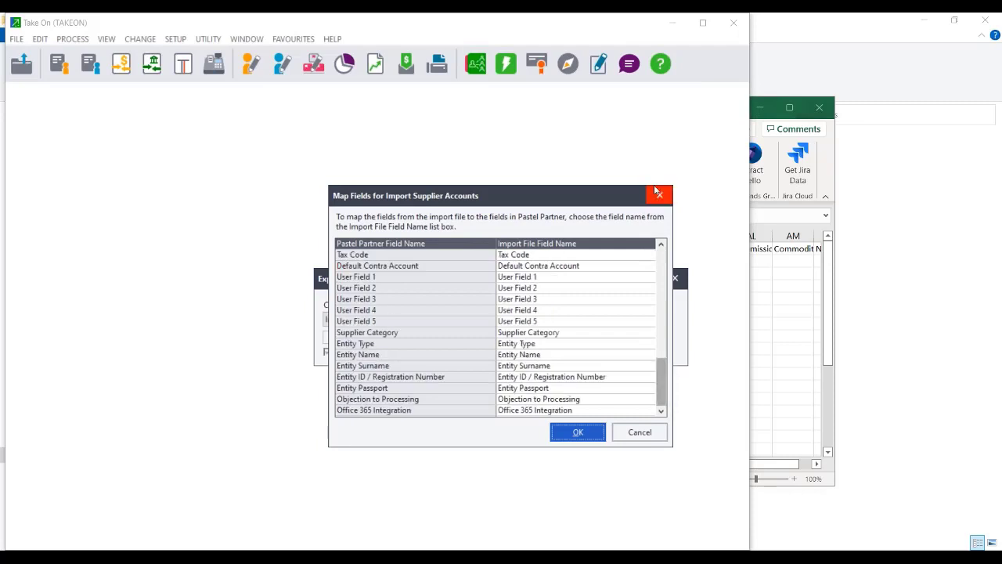
click(661, 245)
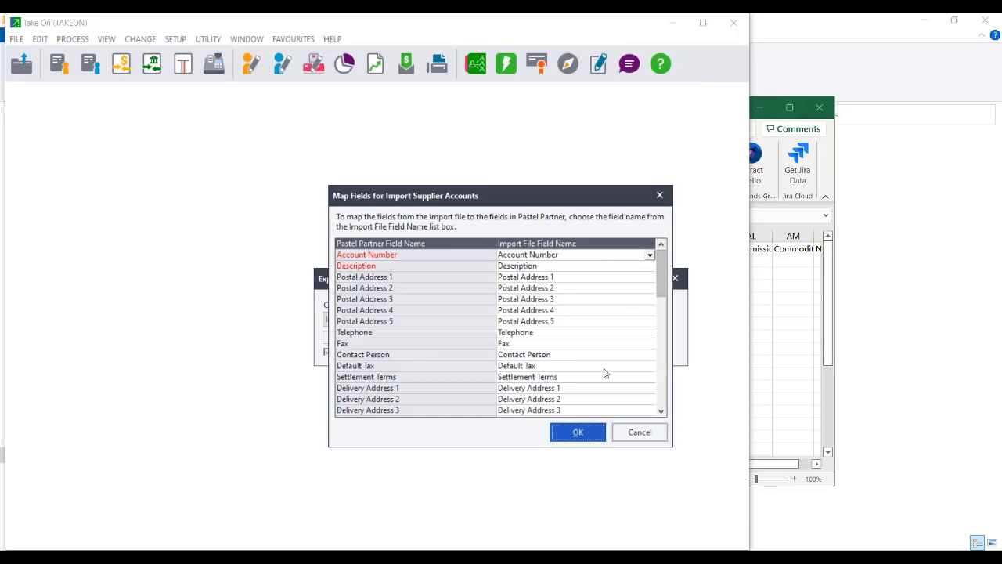
click(572, 437)
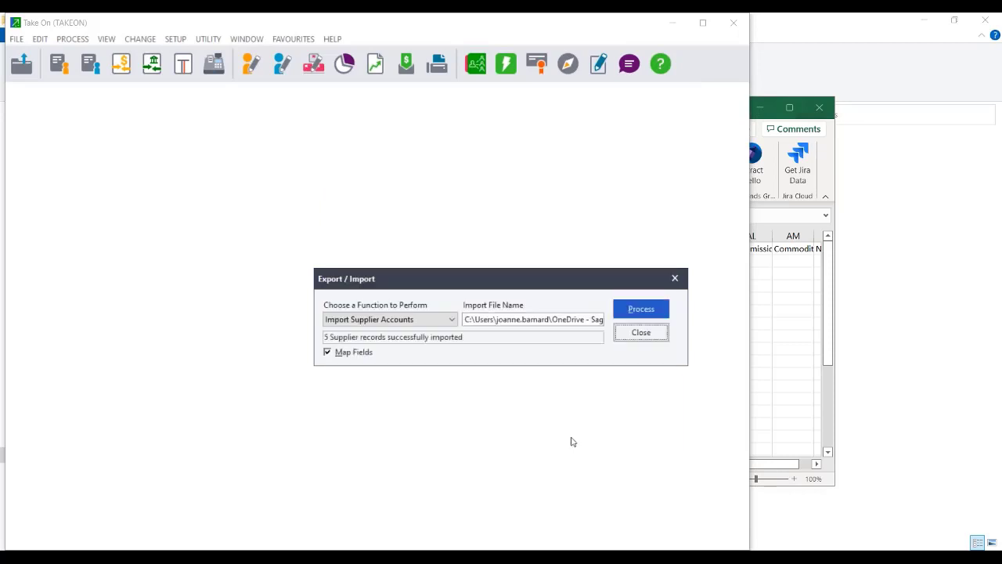
click(635, 332)
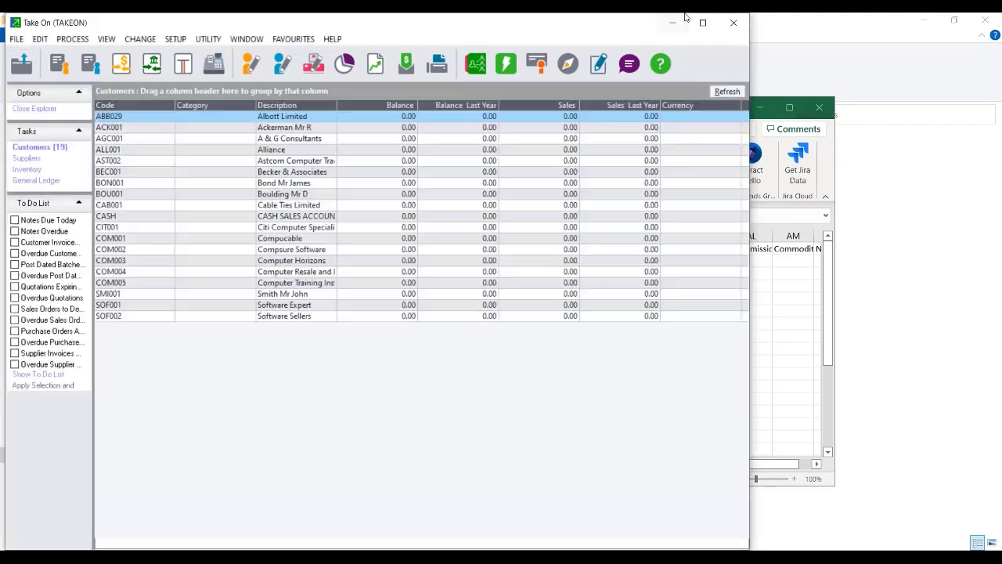
Open Process > Journals and move the company window to the left.
click(702, 22)
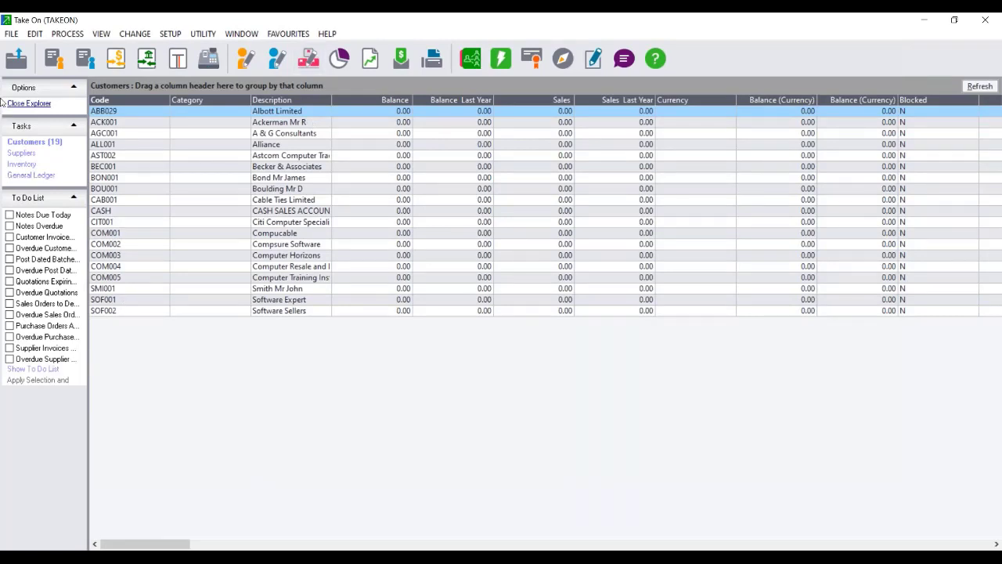
click(79, 40)
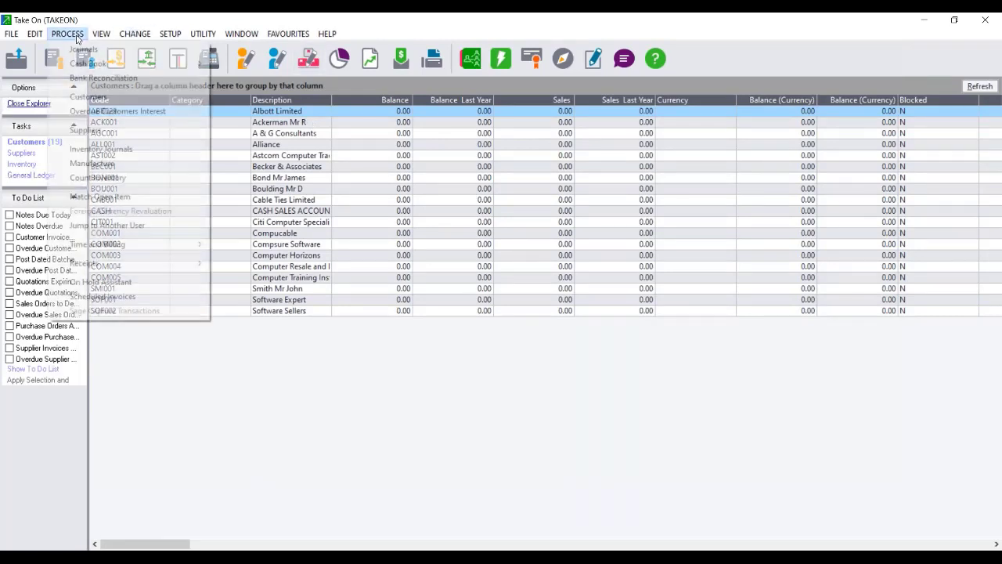
click(138, 311)
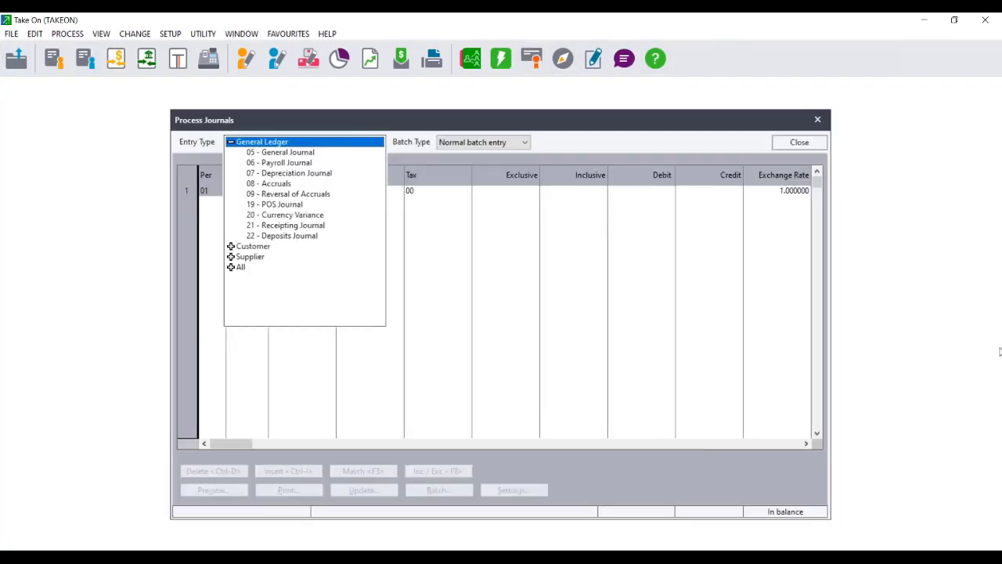
double_click(727, 21)
drag(721, 25, 462, 28)
Choose entry type 12 - Customer Journals under Customer and reposition the journal window.
double_click(247, 257)
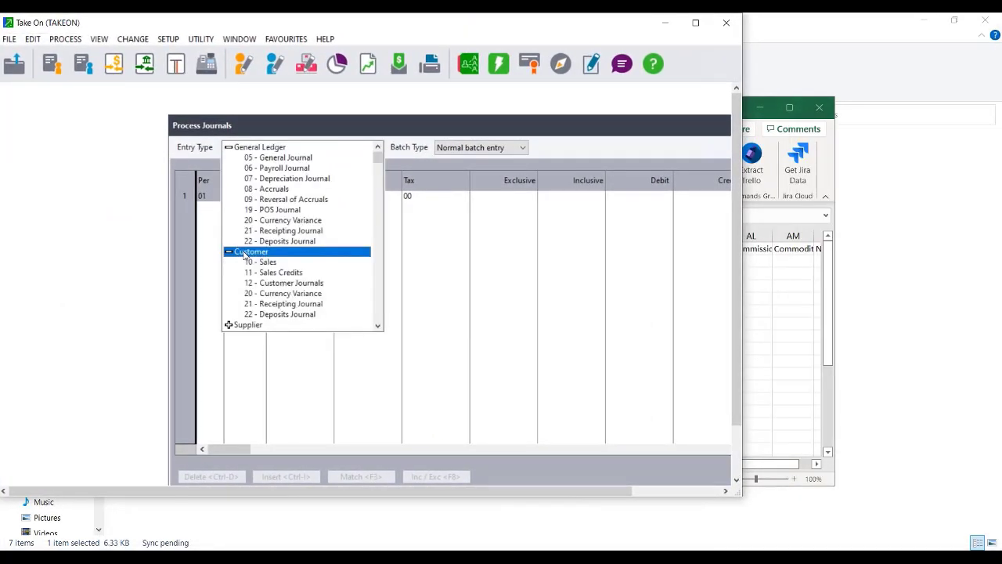
click(280, 285)
click(281, 286)
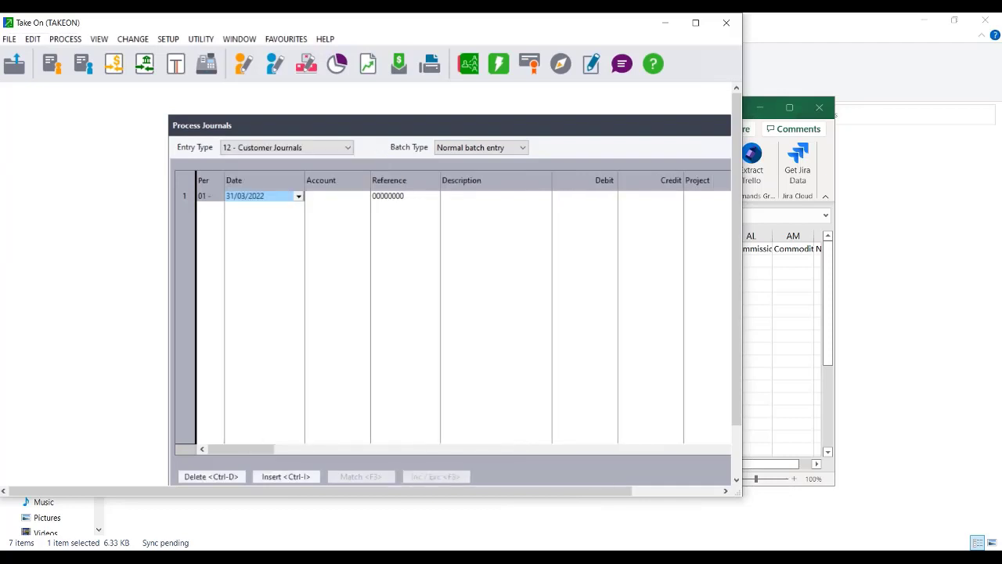
drag(332, 130, 173, 98)
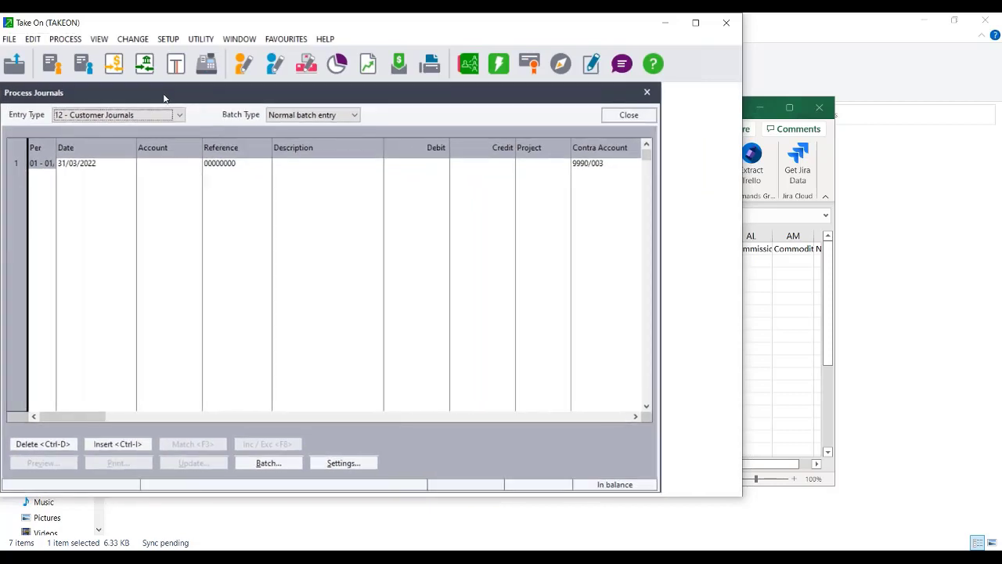
Untick This Year Transactions in the journal Settings so entries post to last year.
click(343, 463)
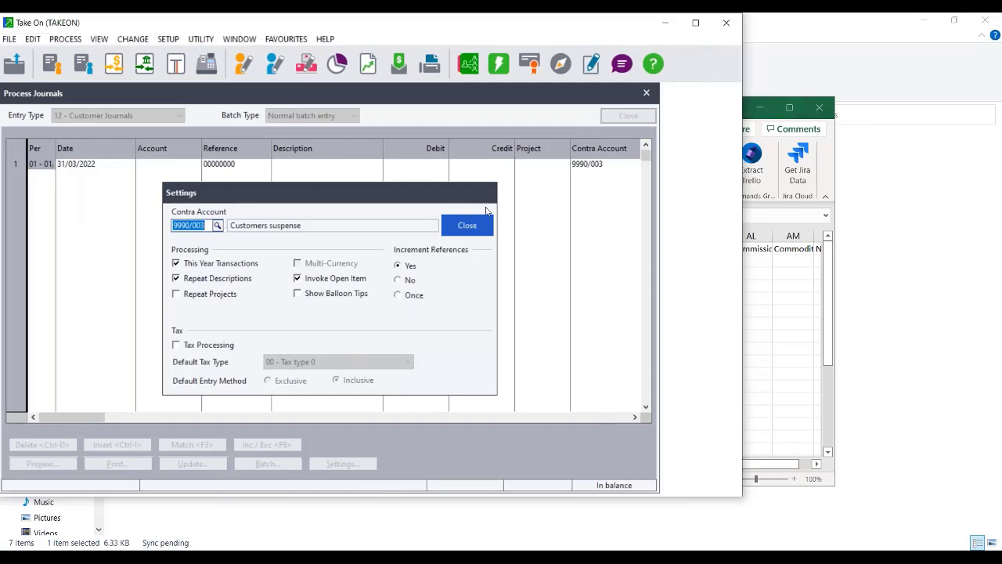
click(468, 226)
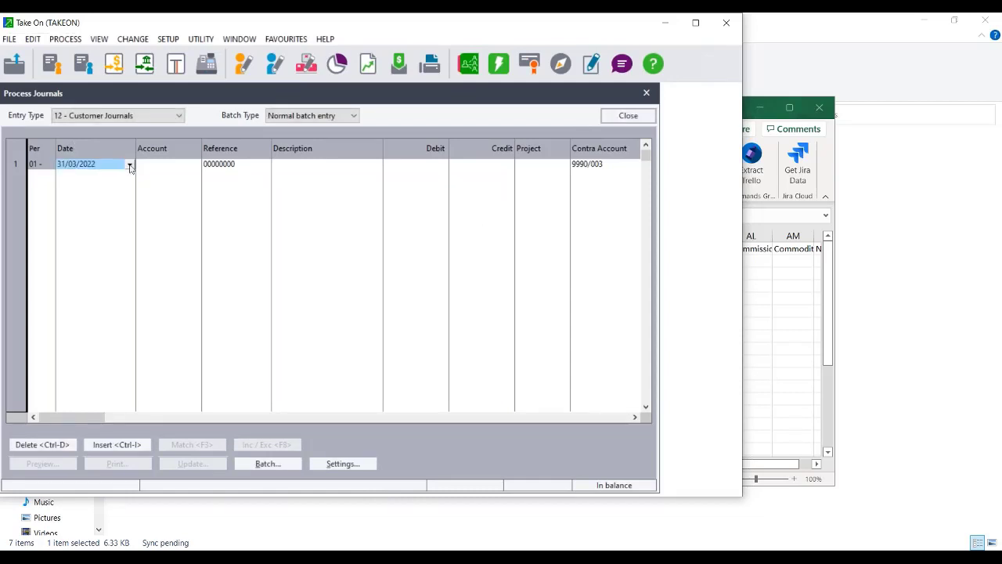
click(341, 464)
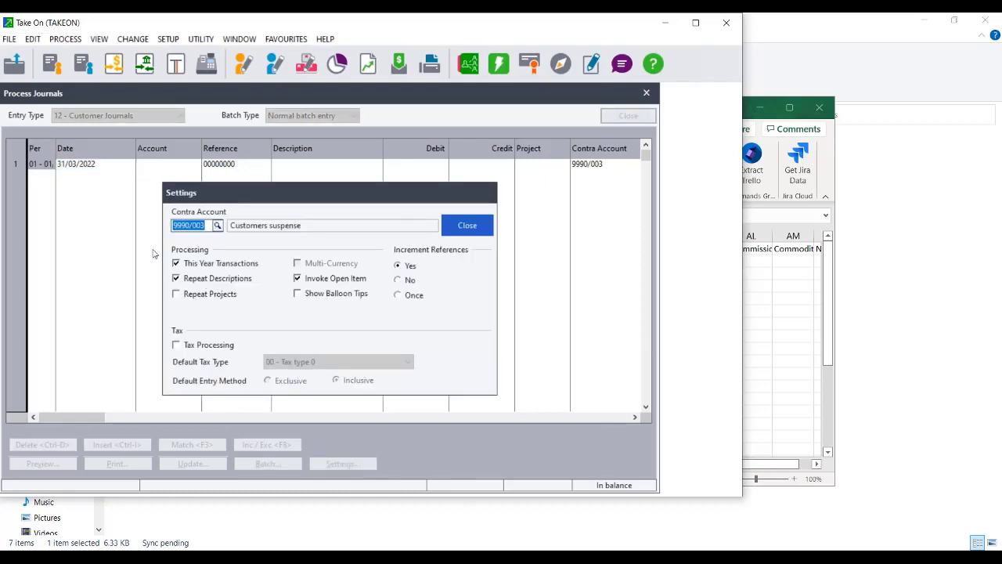
click(178, 264)
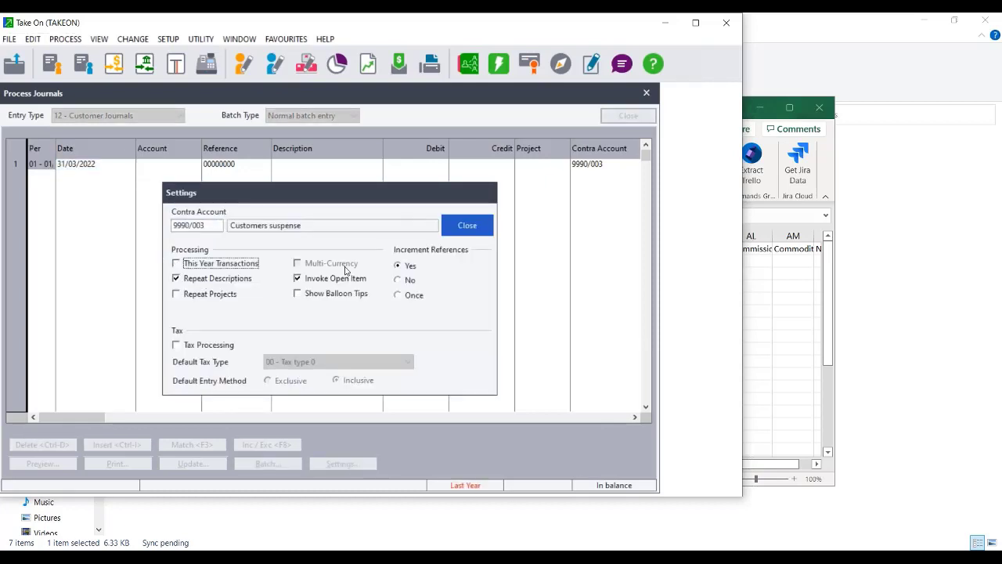
click(475, 223)
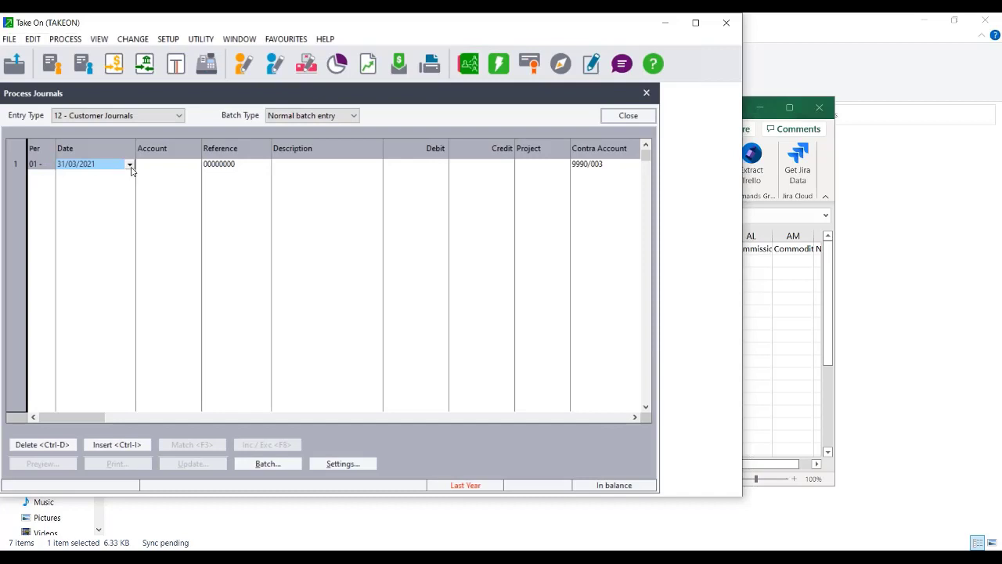
Date row 1 28/02/2022 and check the customer aging report for the first account.
text(28/02/2)
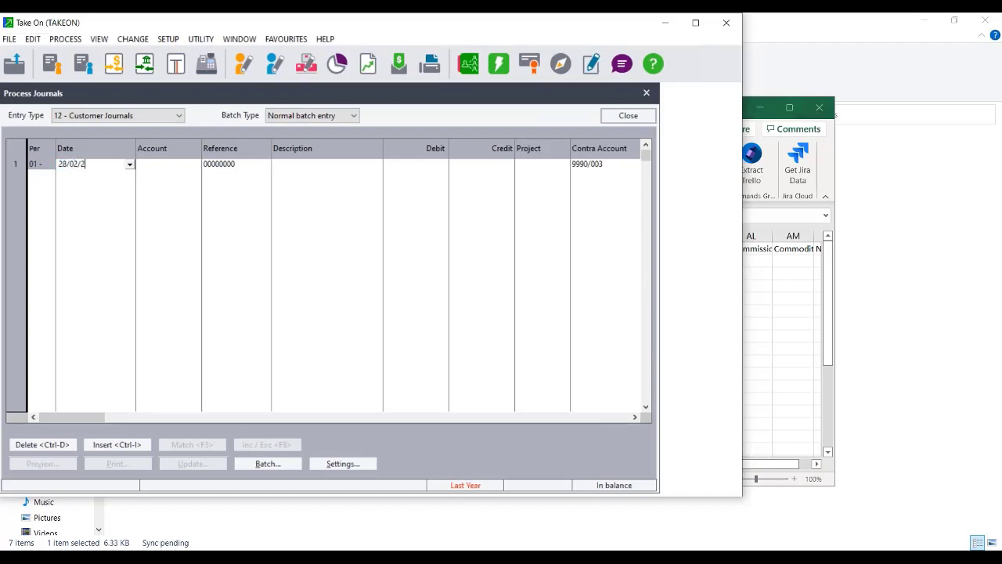
text(022)
key(Tab)
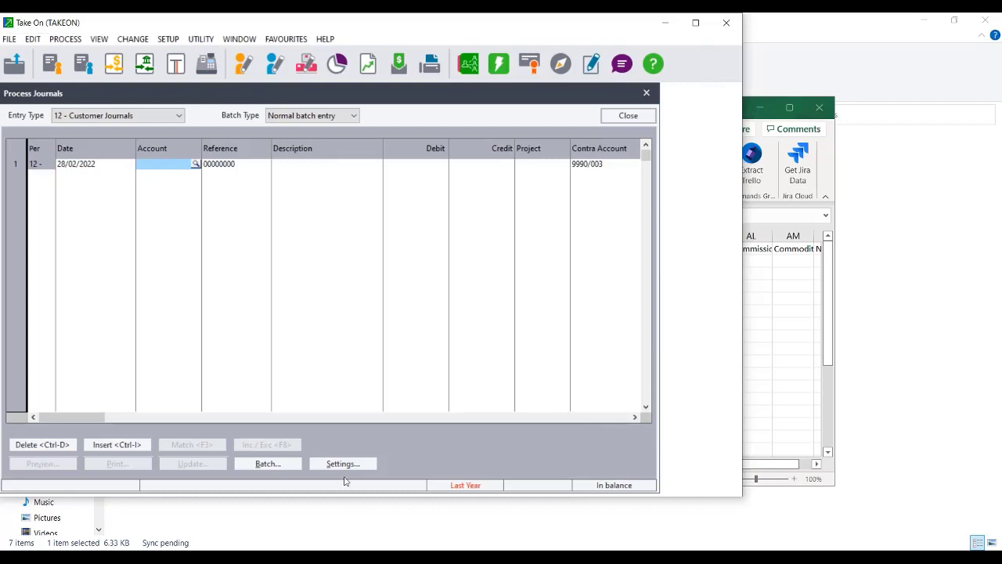
mouse_move(524, 548)
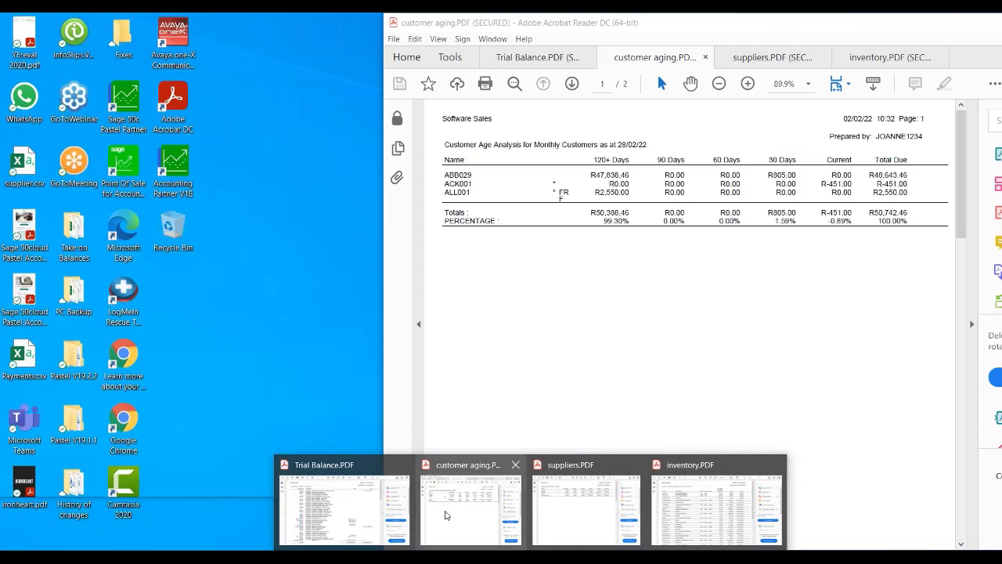
click(443, 517)
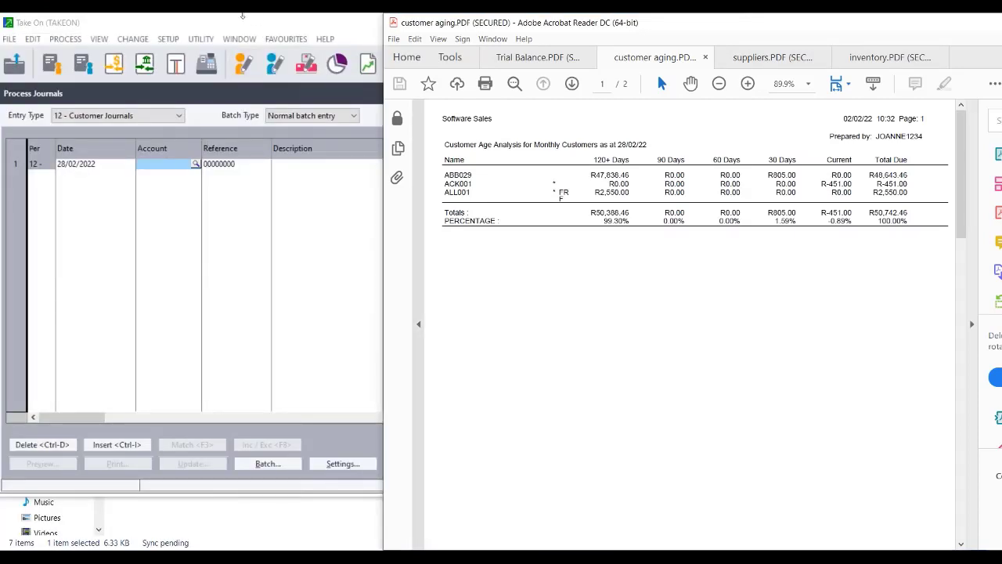
click(173, 166)
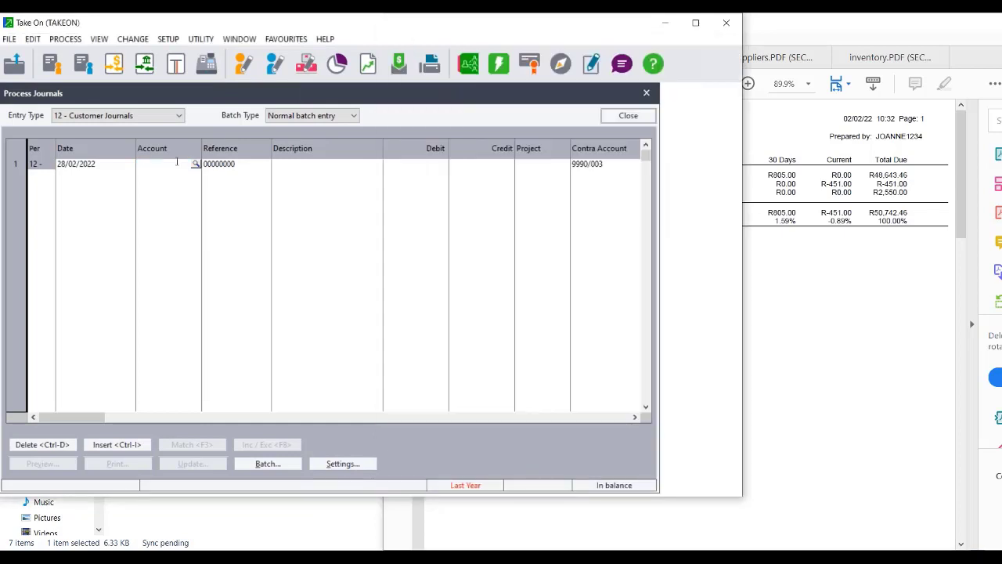
click(786, 285)
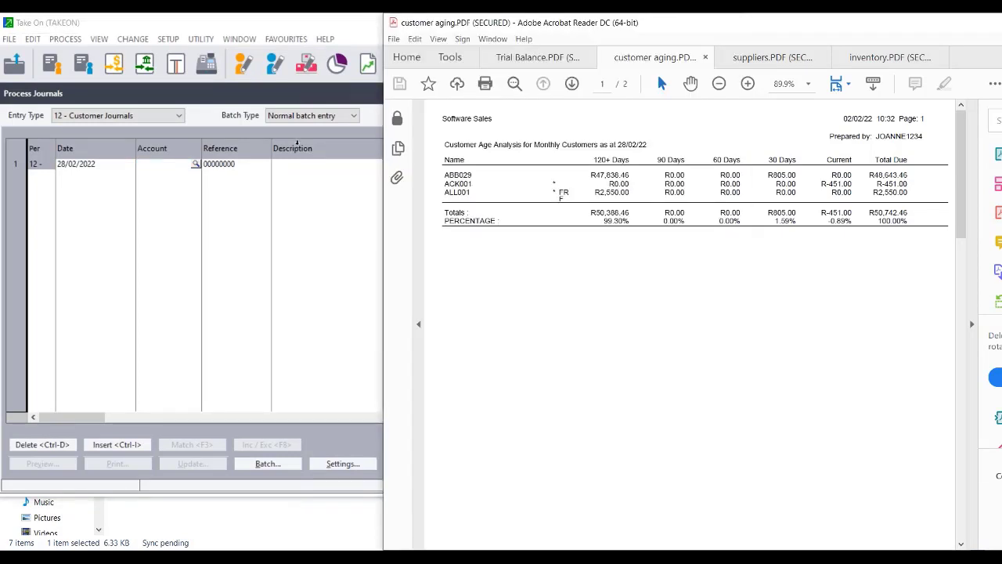
click(166, 163)
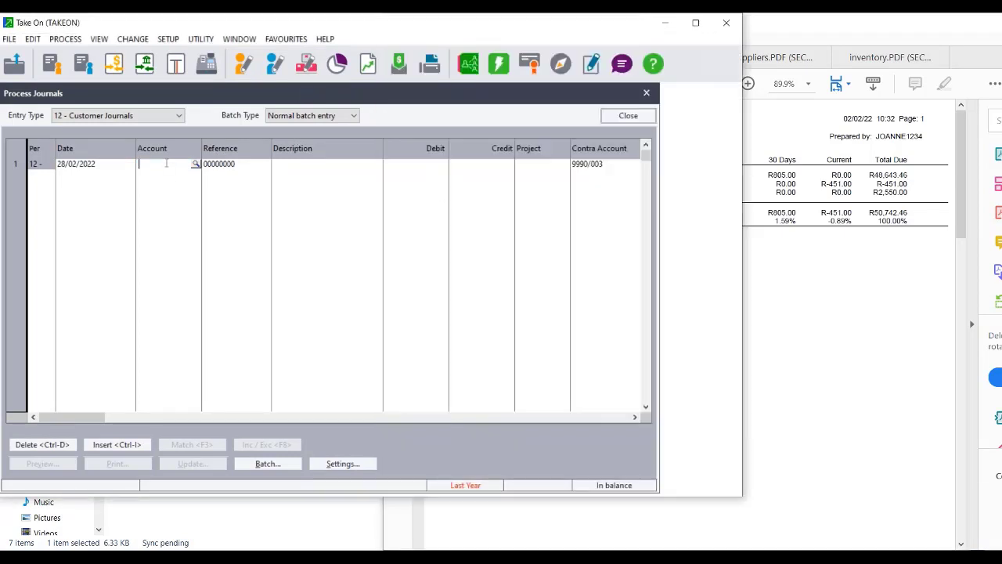
Enter account ABB029, reference TOC00001 and description 'Take On Balances' on row 1.
text(ABB029)
key(Tab)
text(T)
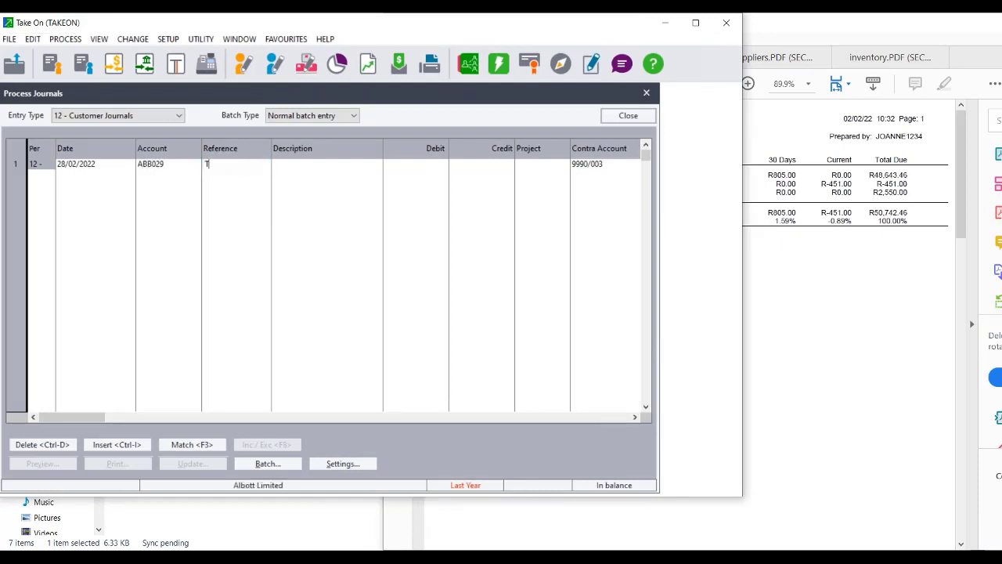
text(OC000001)
key(Tab)
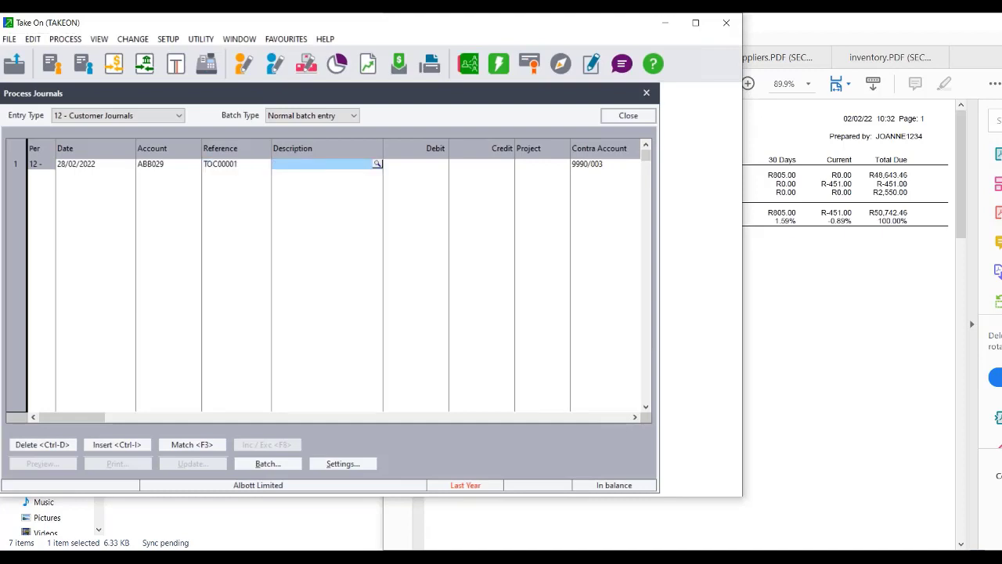
text(Take On )
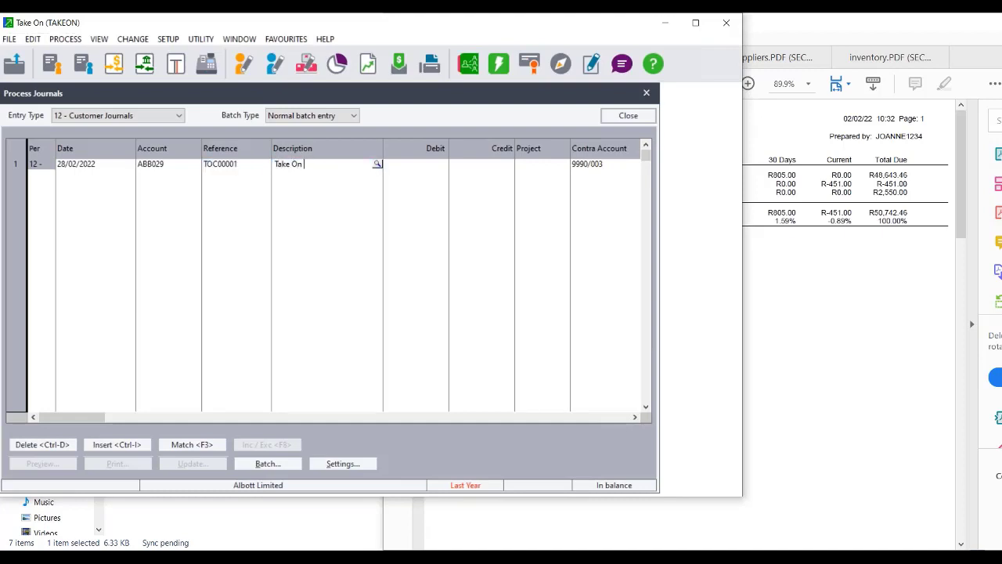
text(Balances)
key(Return)
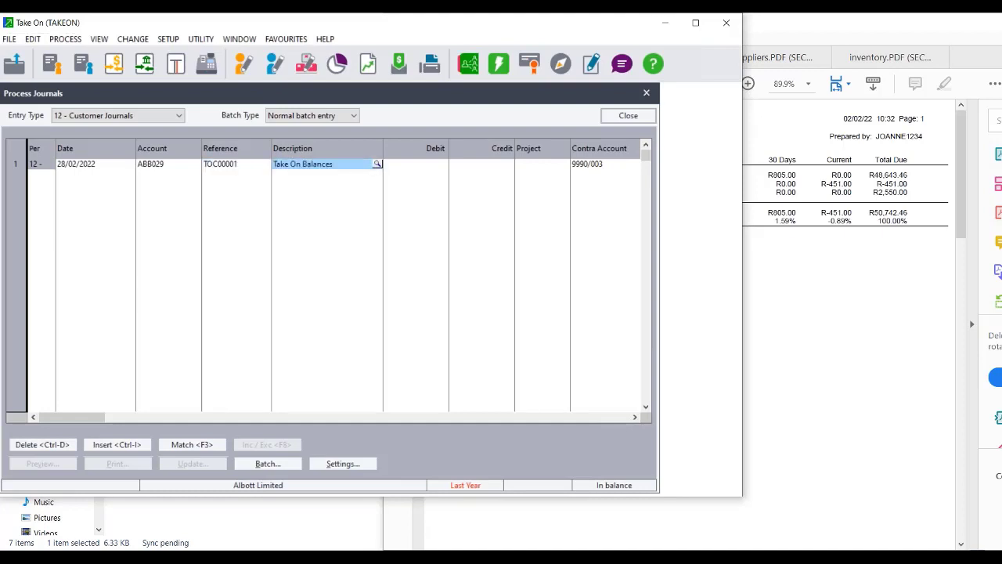
key(Tab)
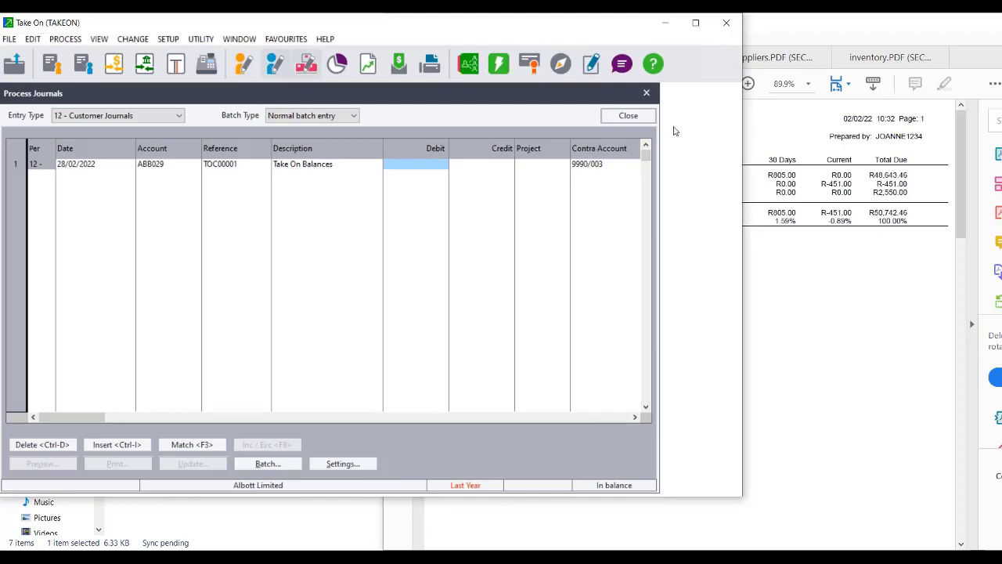
click(884, 316)
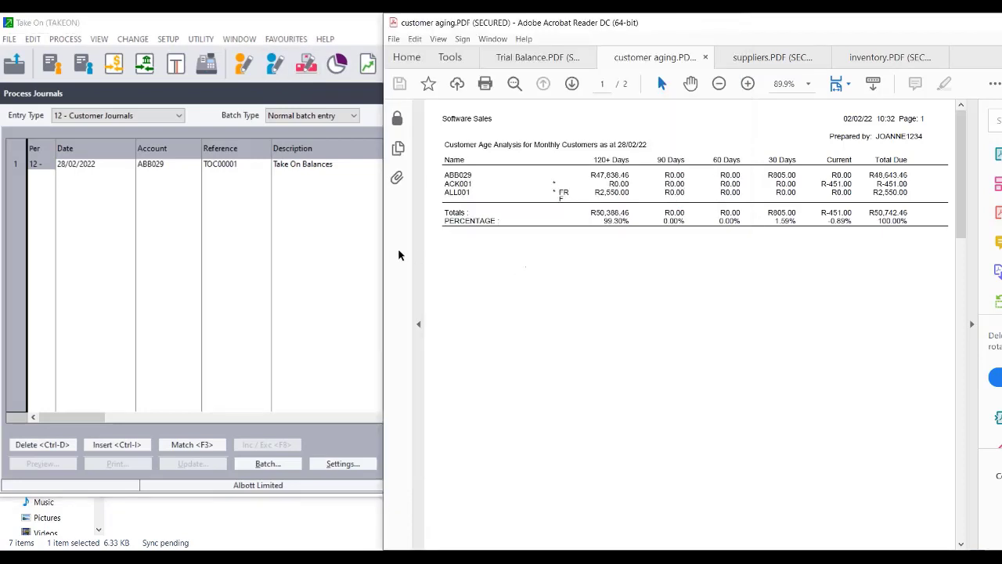
drag(385, 256, 478, 269)
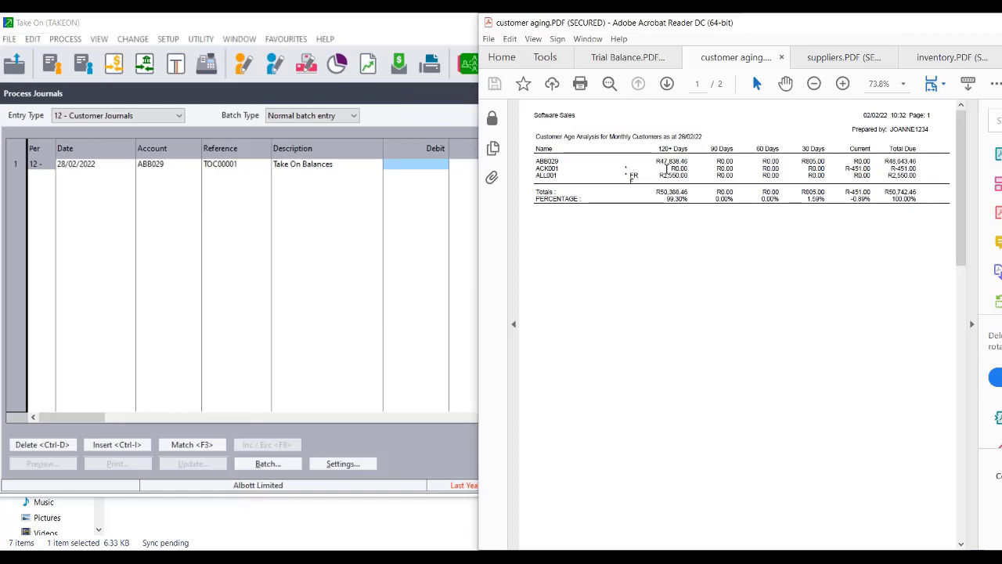
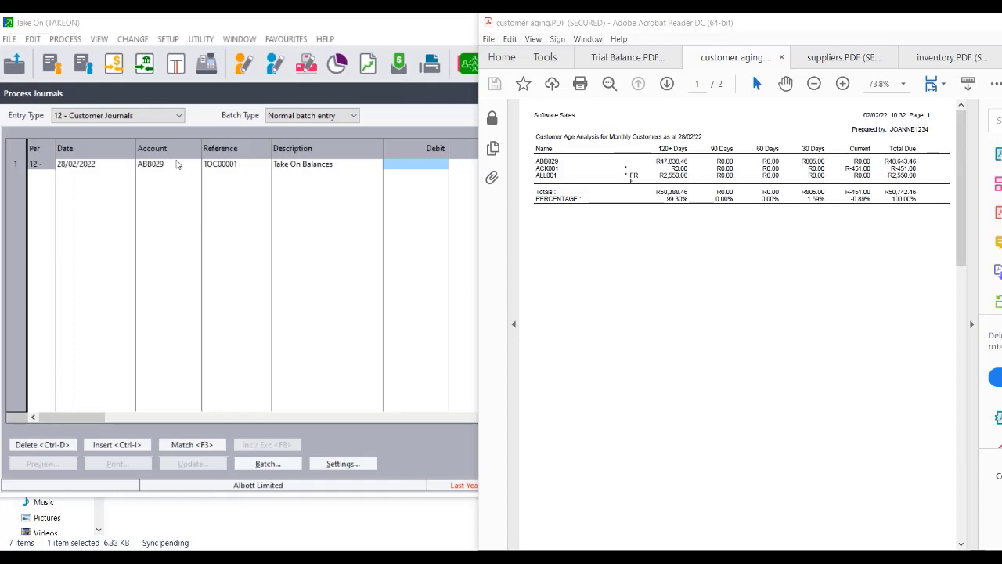
Change row 1's date from 28/02/2022 to 02/08/2021 after 01/08/2022 is rejected as invalid.
click(95, 172)
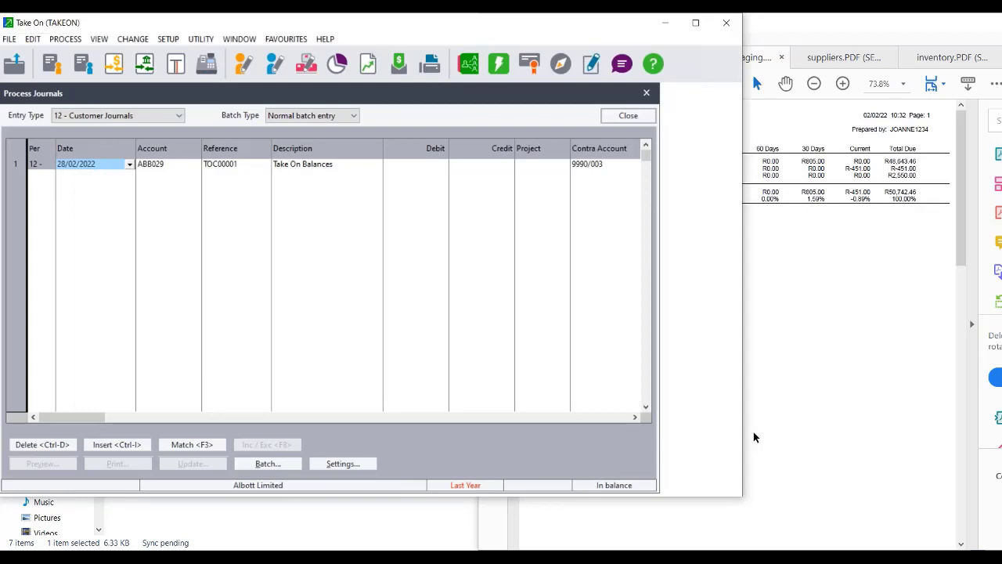
click(796, 408)
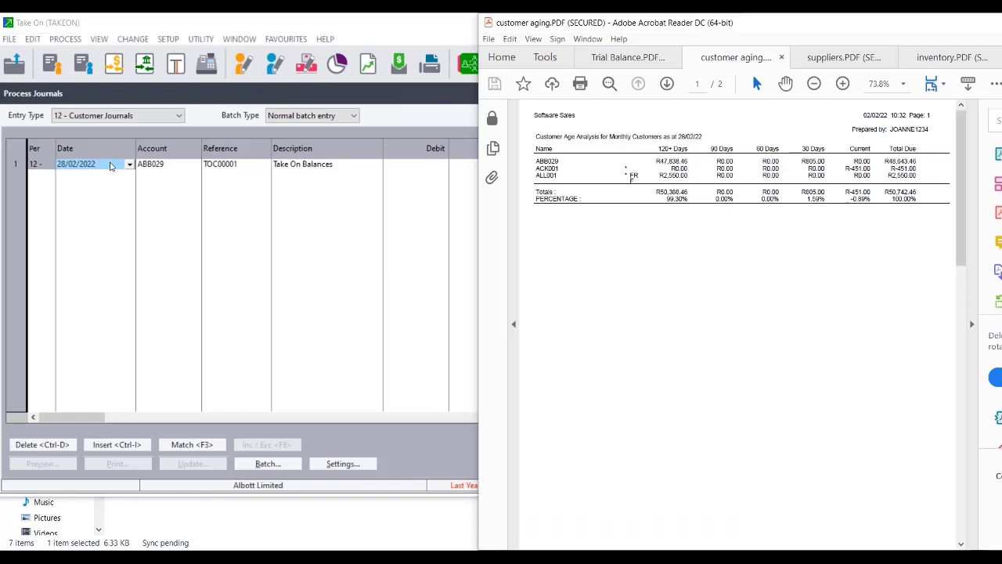
click(112, 166)
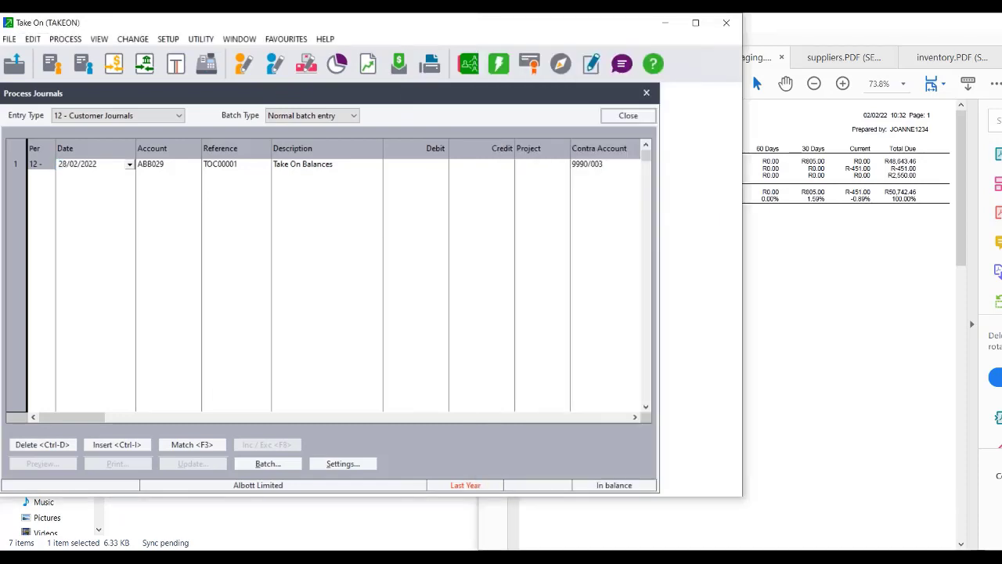
key(Delete)
key(Delete)
key(Delete)
key(Delete)
key(Delete)
key(Delete)
key(Delete)
key(Delete)
key(Delete)
key(Delete)
text(01/08/2022)
key(Tab)
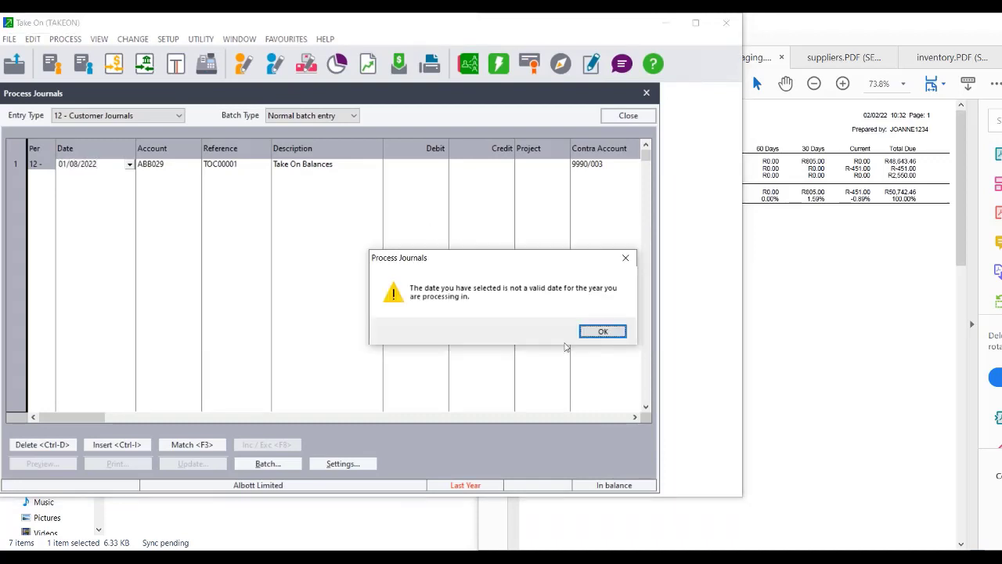
click(591, 334)
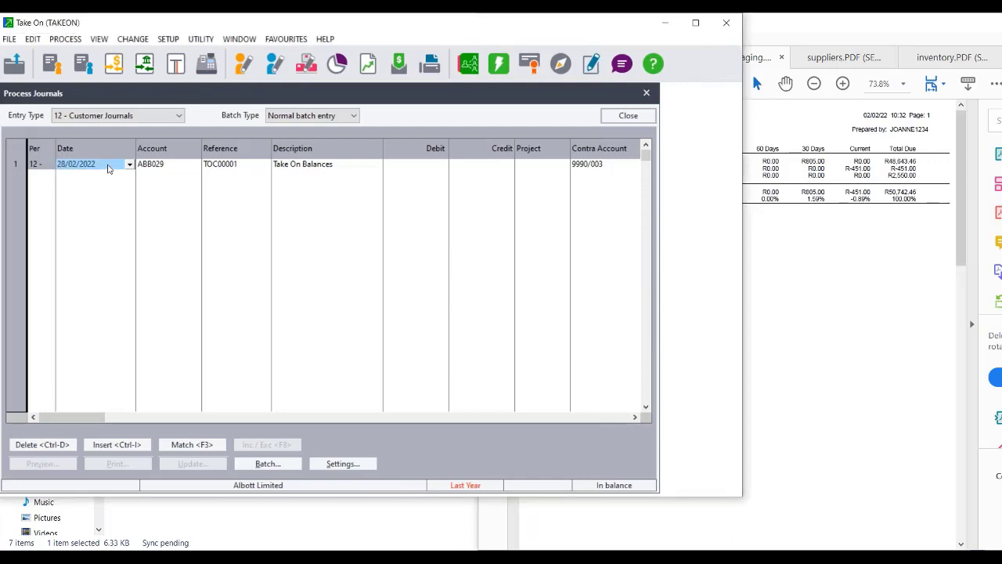
key(Home)
drag(102, 164, 4, 167)
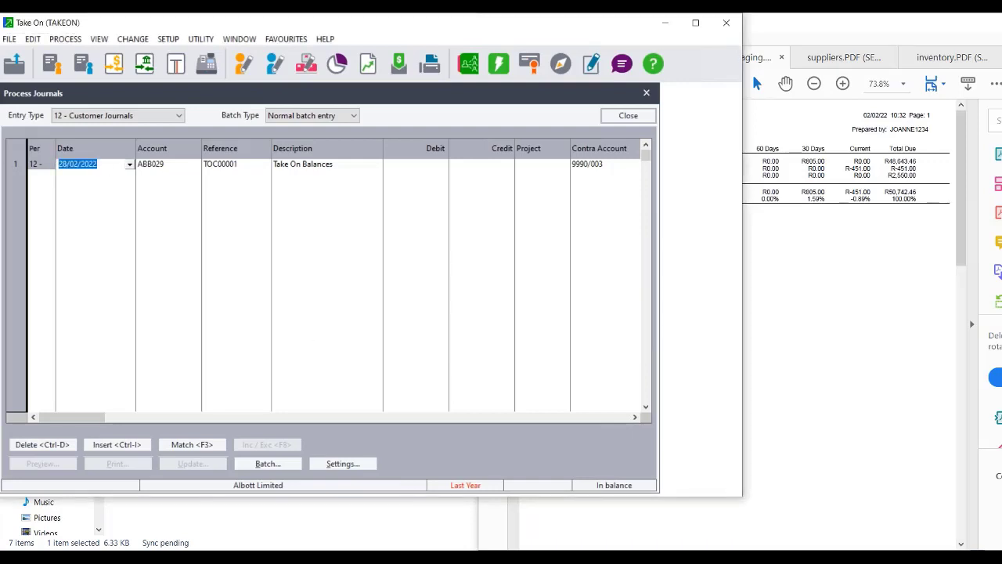
text(02/08/2021)
key(Tab)
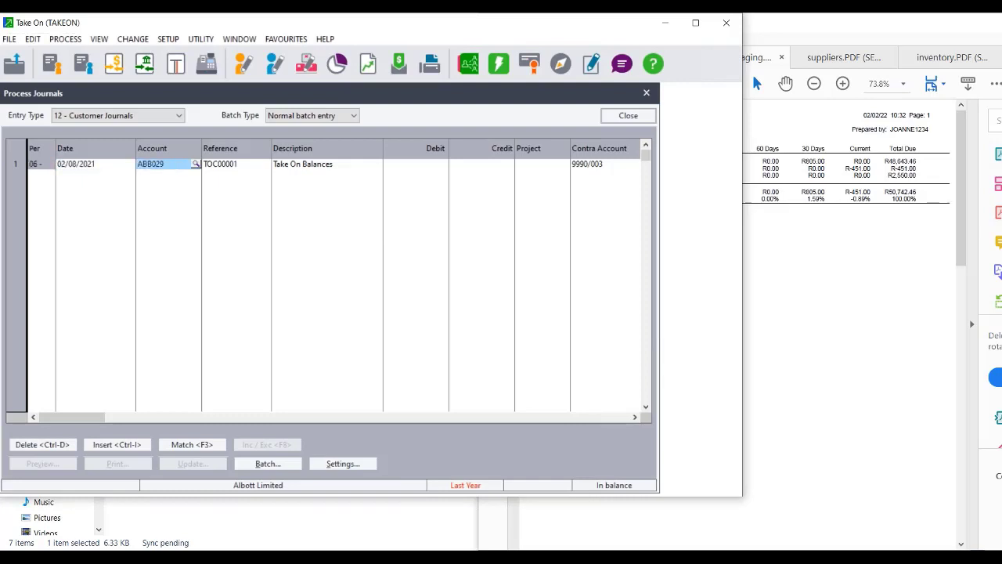
key(Tab)
key(Tab)
key(Tab)
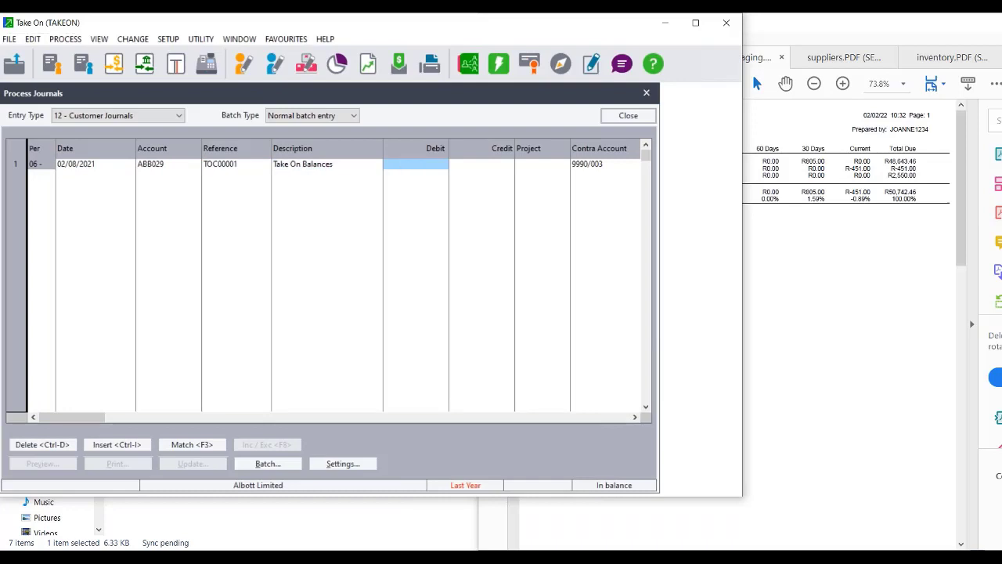
Highlight ABB029's 120+ Days amount R47,838.46 in the aging PDF and tile it beside the journal.
click(812, 287)
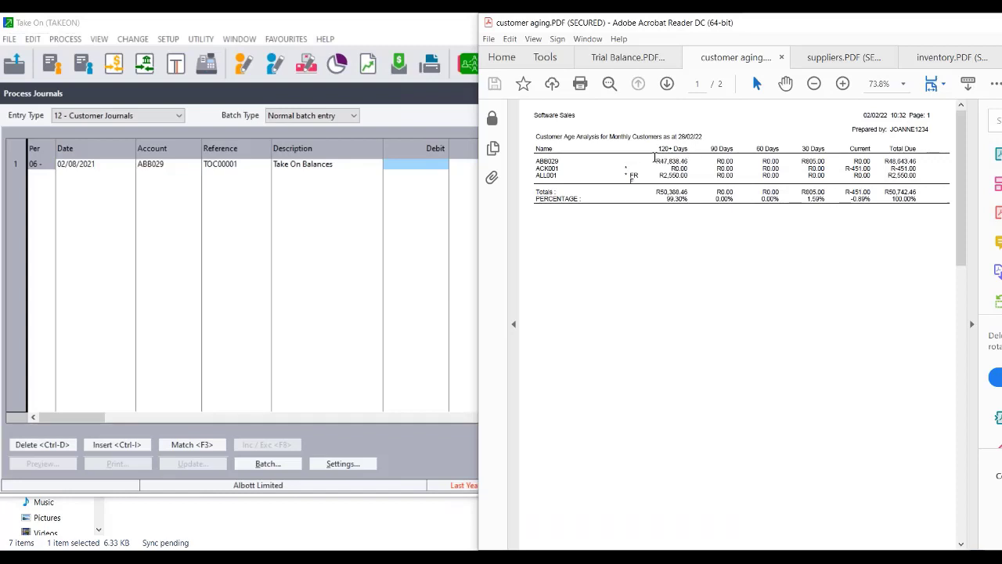
drag(656, 159, 694, 159)
drag(508, 229, 503, 225)
click(498, 225)
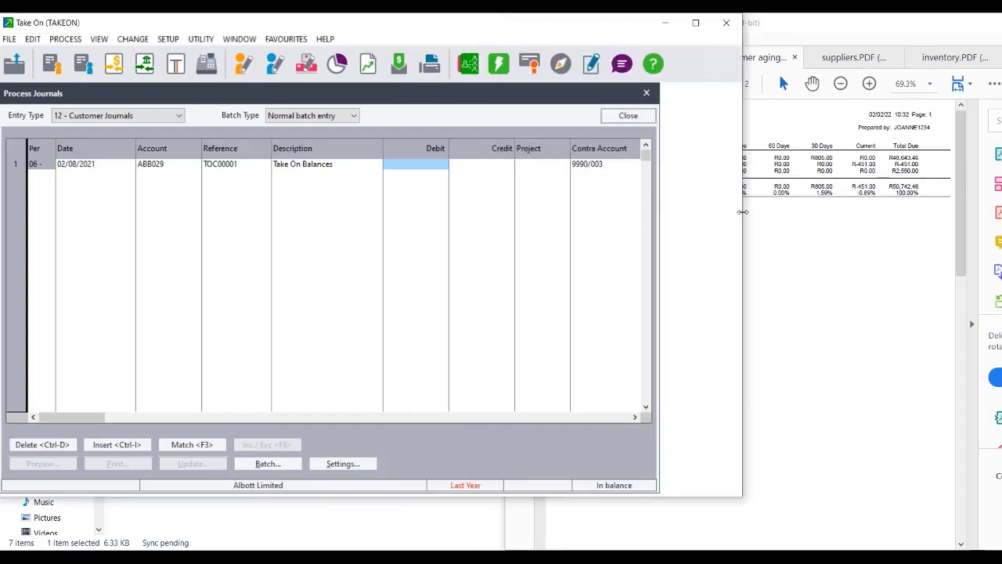
drag(742, 211, 744, 211)
mouse_move(617, 209)
mouse_down()
mouse_move(586, 209)
mouse_move(624, 209)
mouse_up()
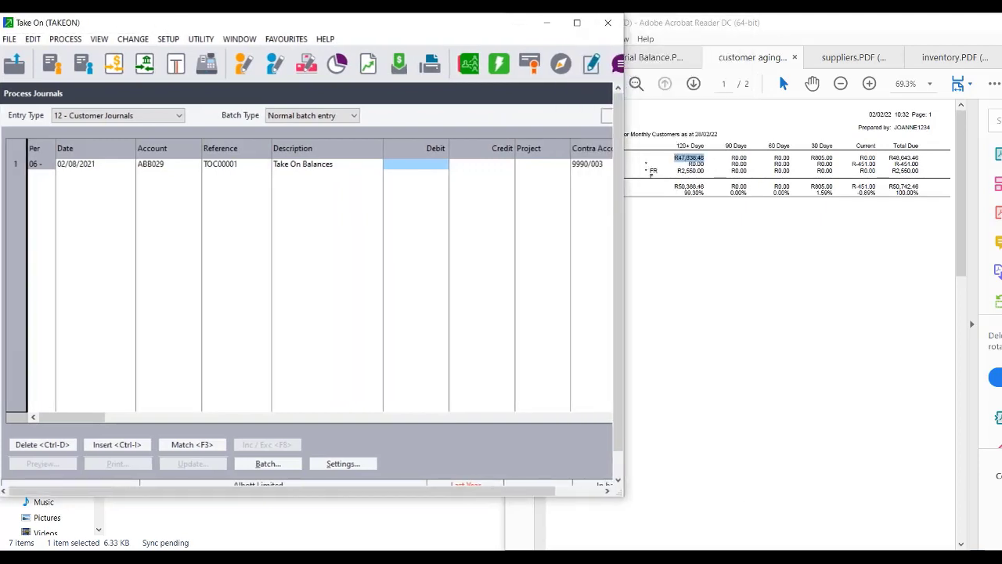
Debit ABB029 47,838.46 on row 1 and 805.00 on a second line dated 01/01/2022.
text(47)
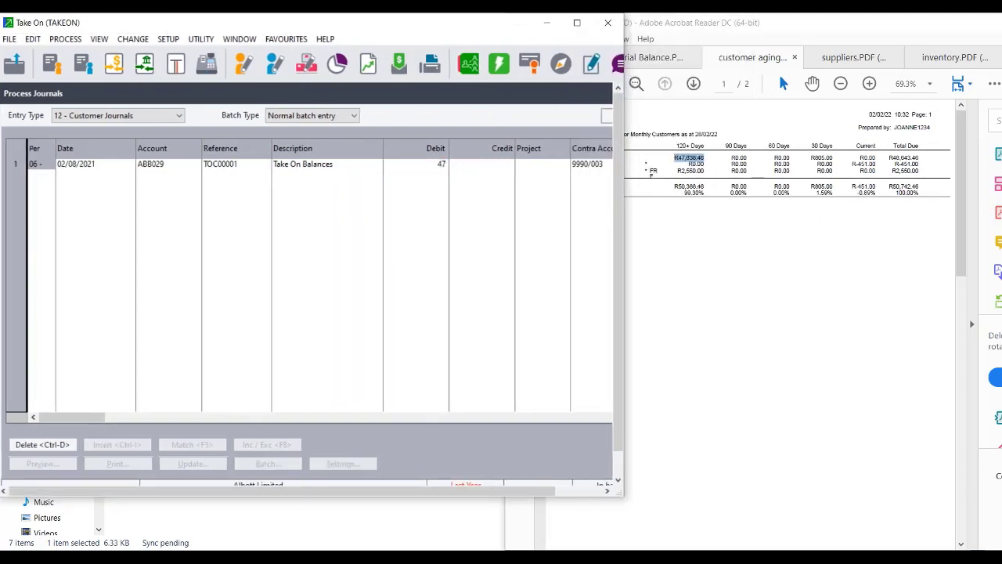
text(838.46)
key(Tab)
key(Tab)
key(Tab)
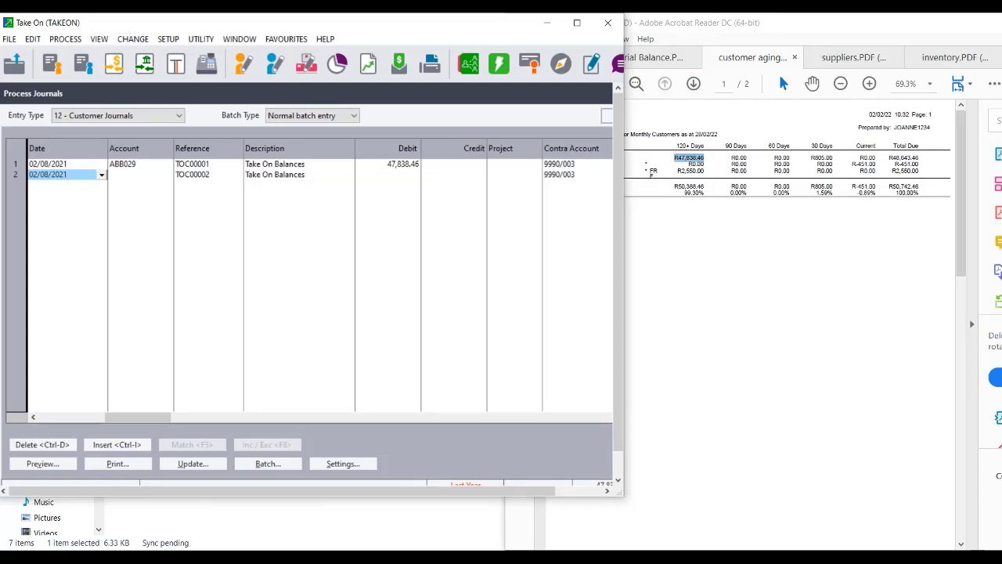
text(01)
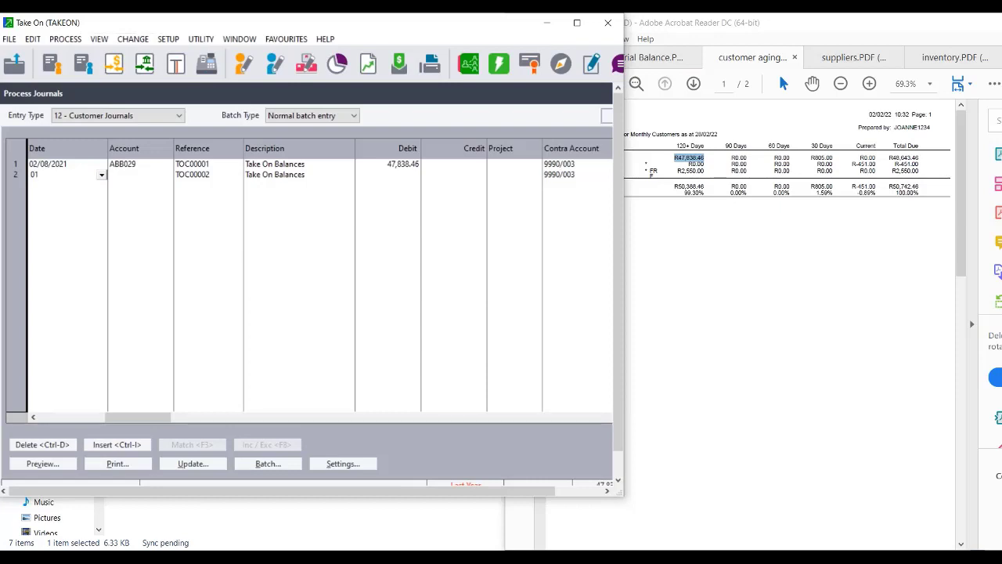
text(/01/2022)
key(Tab)
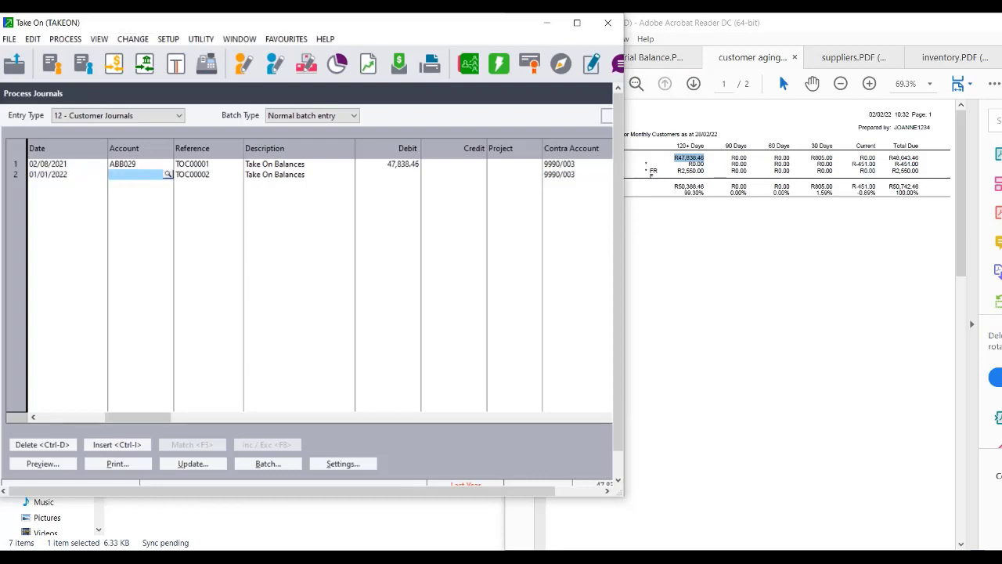
text(ABB)
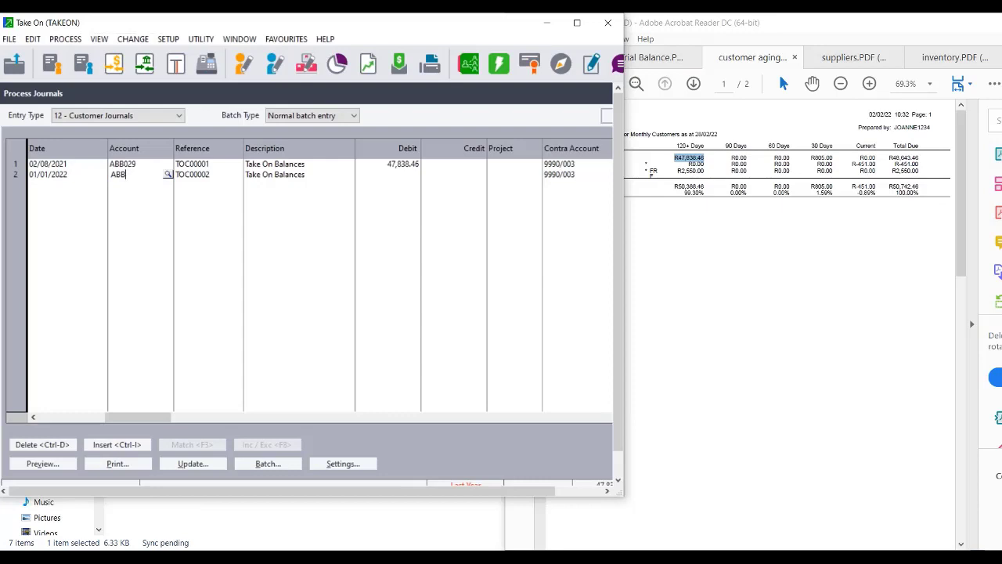
text(029)
key(Tab)
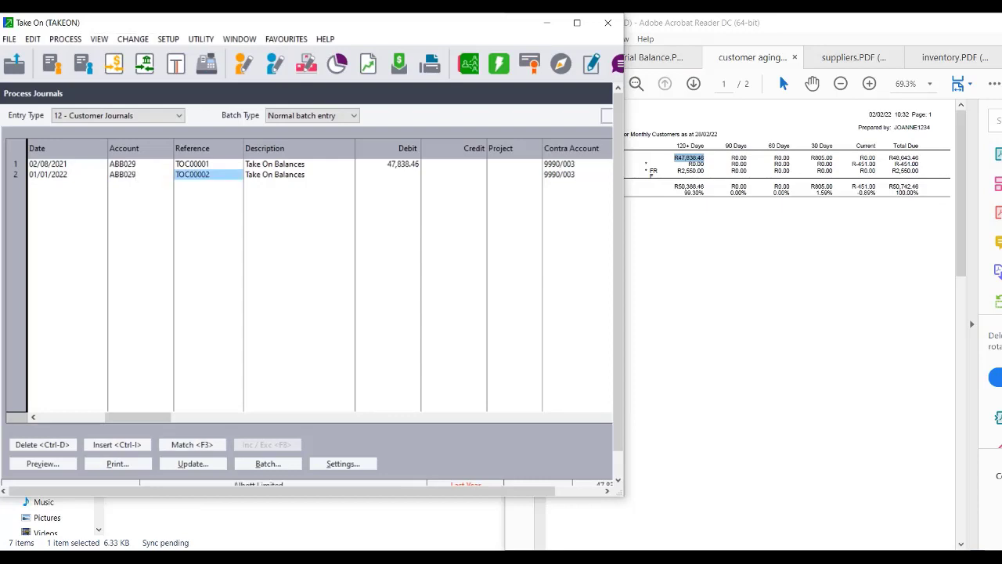
key(Tab)
key(Tab)
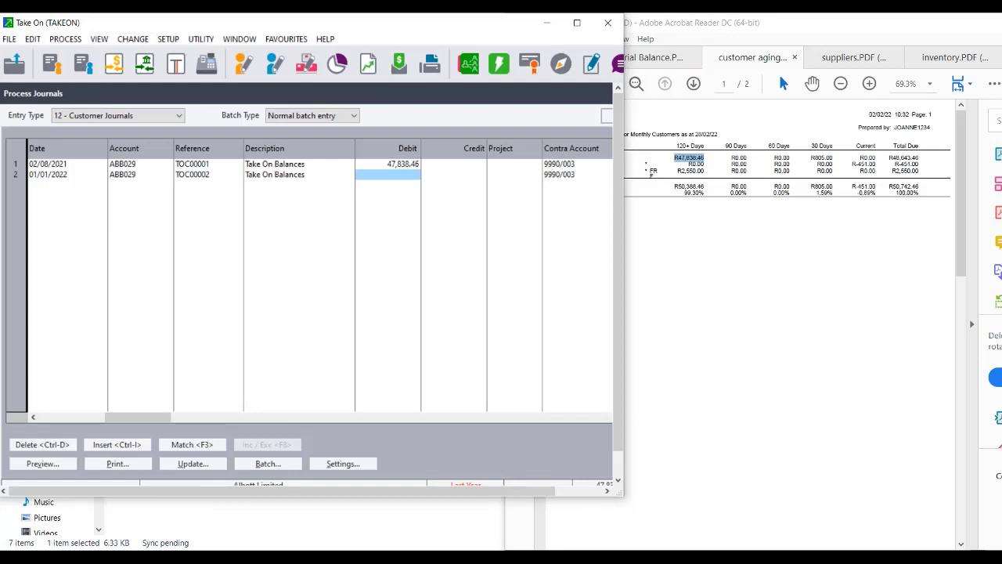
text(805)
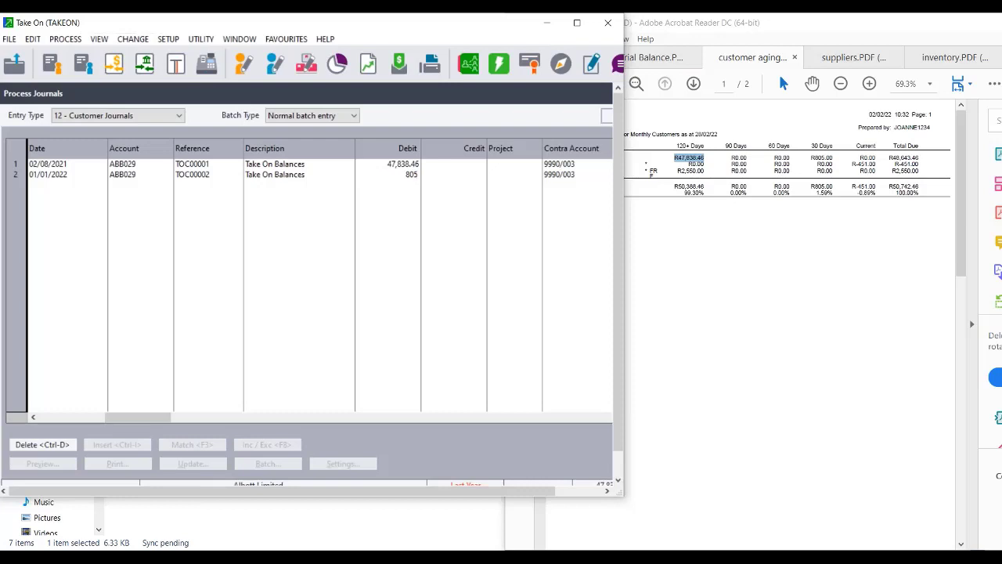
text(.00)
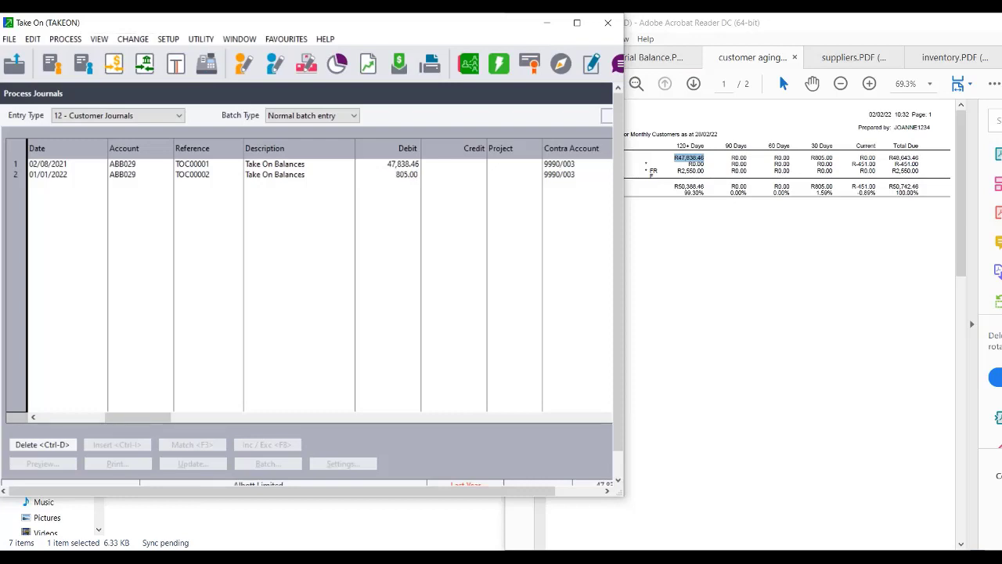
key(Return)
key(Return)
key(Return)
key(Return)
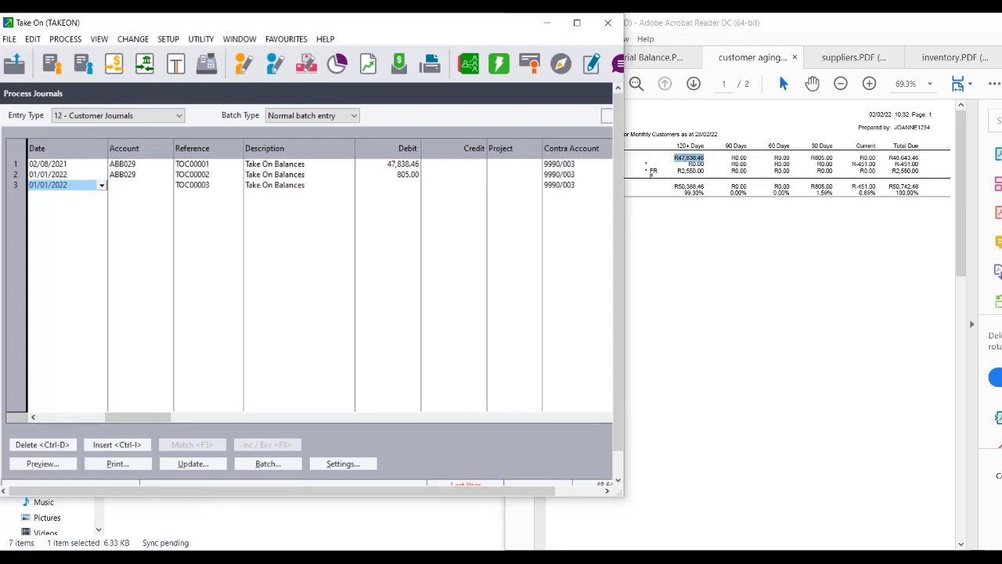
Add row 3 for customer ACK001 dated 28/02/2022 with a 451.00 credit.
click(754, 323)
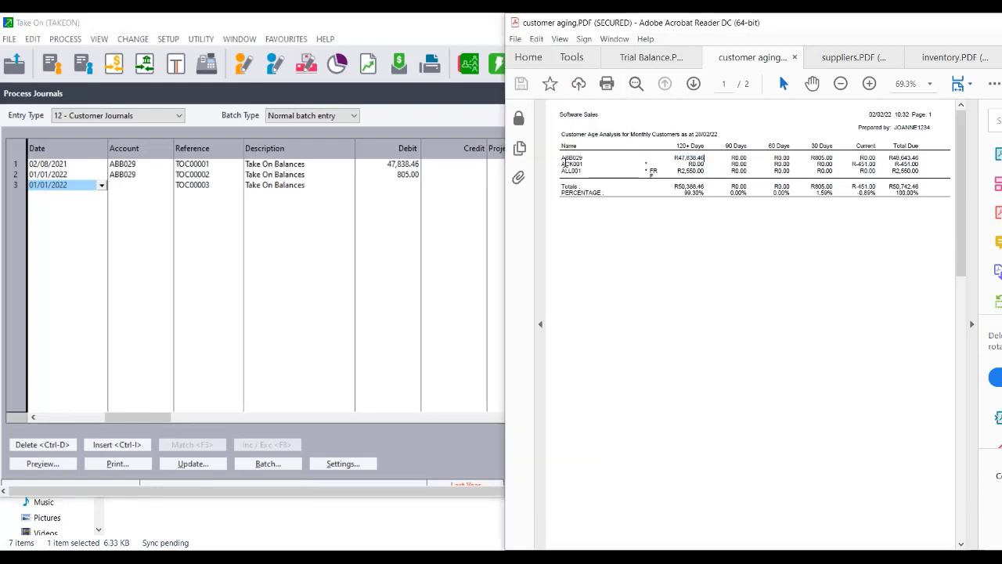
click(144, 187)
text(ACK001)
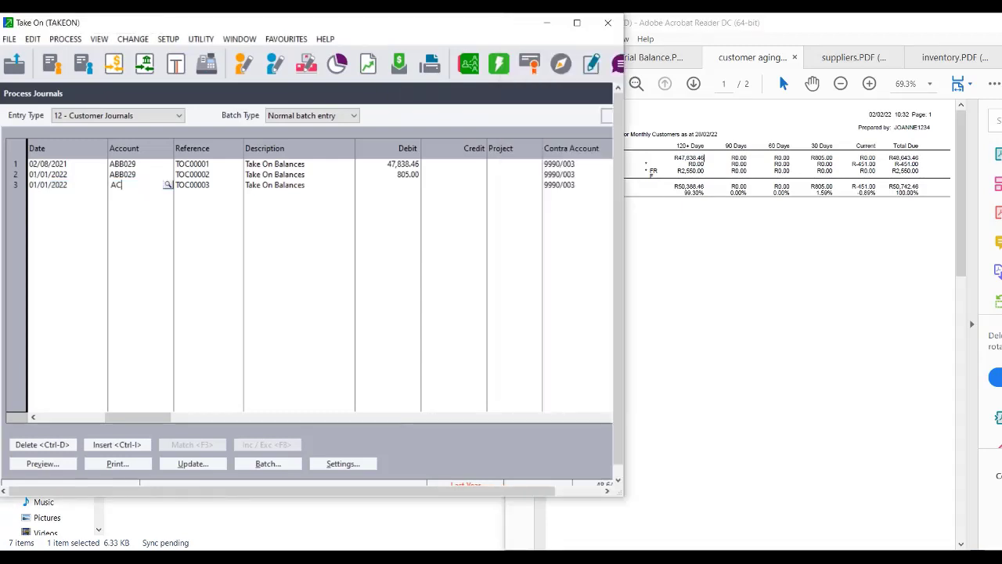
click(69, 187)
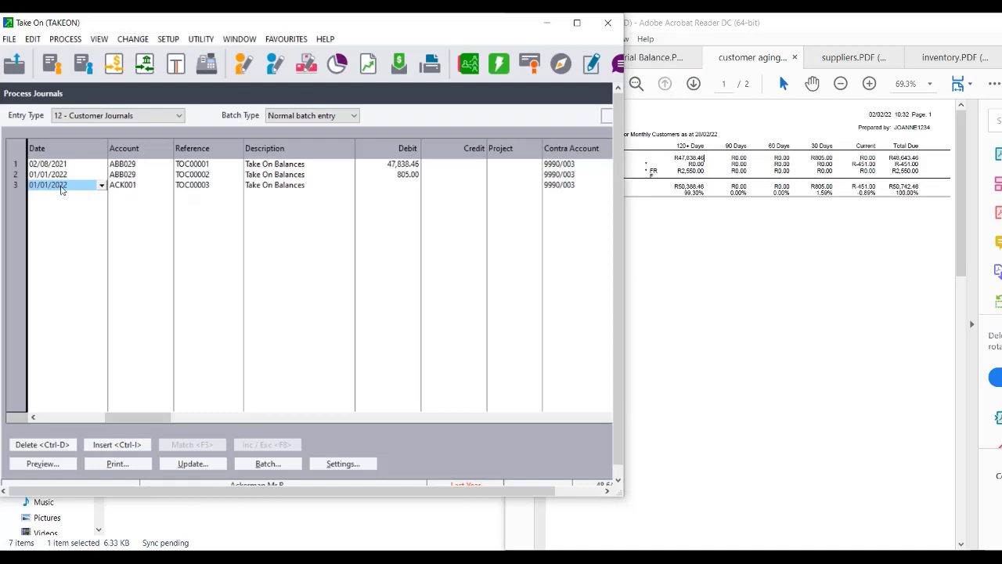
text(28)
text(/1)
key(BackSpace)
text(02/2022)
key(Tab)
key(Tab)
key(Tab)
key(Tab)
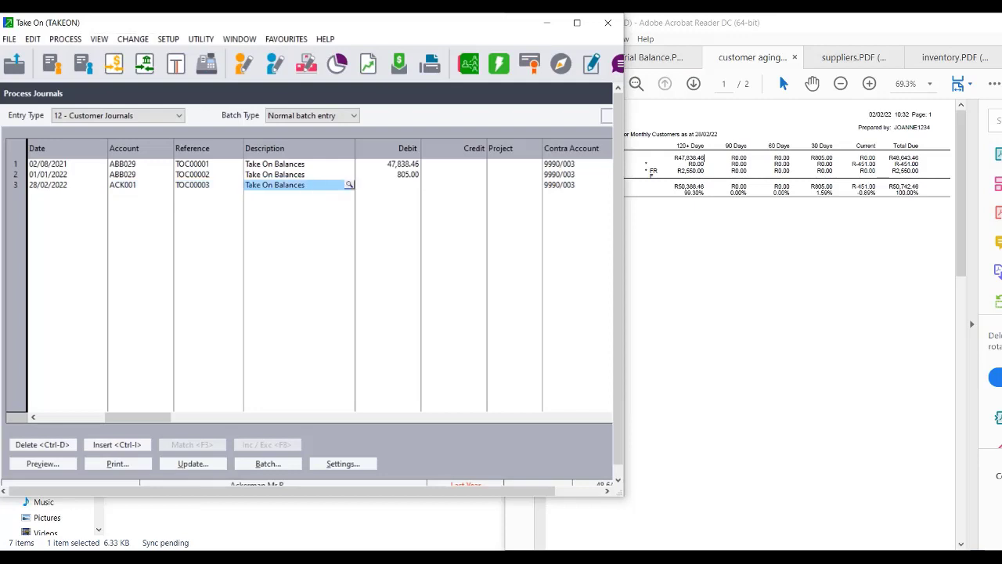
key(Tab)
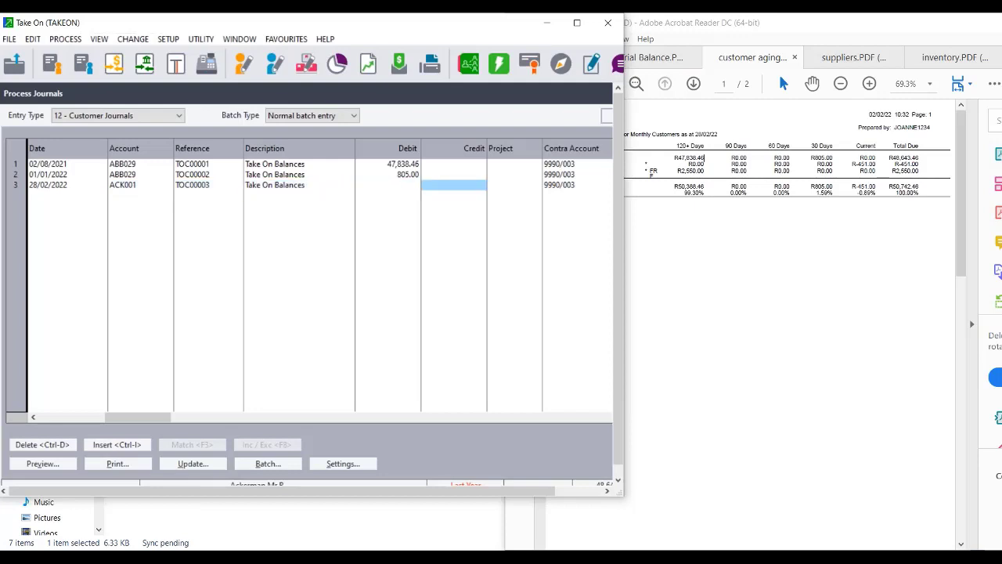
text(451)
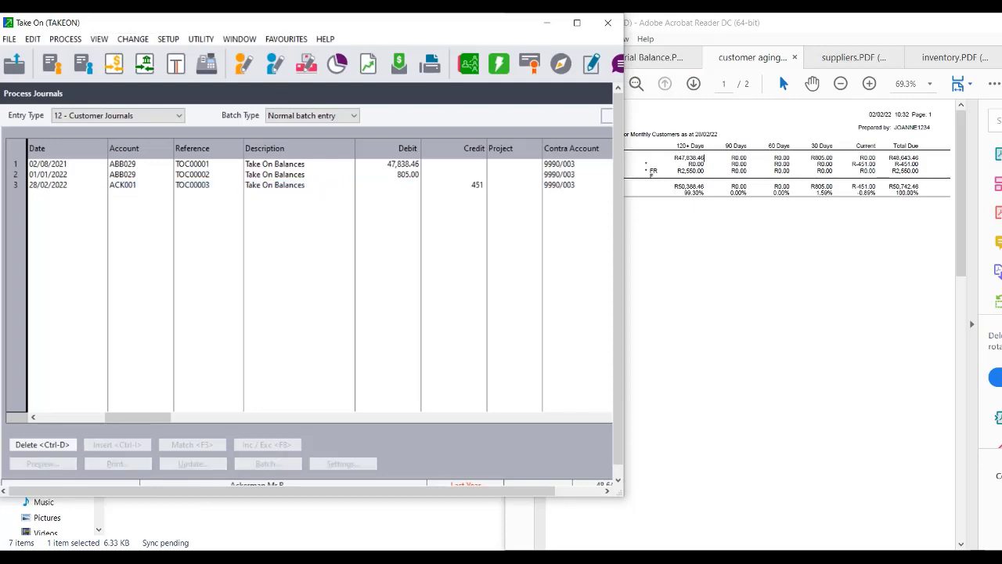
key(Tab)
key(Tab)
key(Tab)
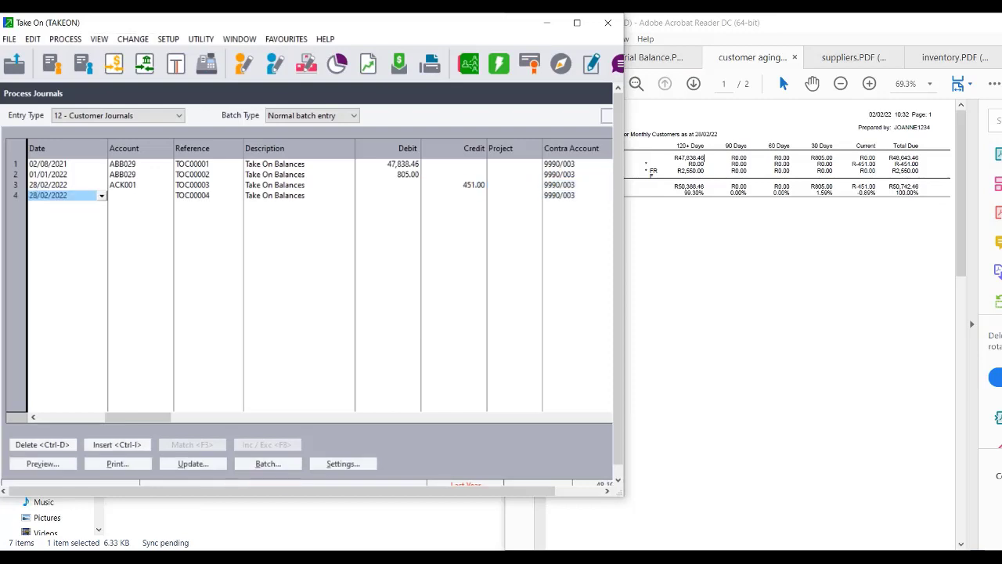
Check ALL001's FR note on the aging report and enter ALL001 as row 4's account.
click(665, 307)
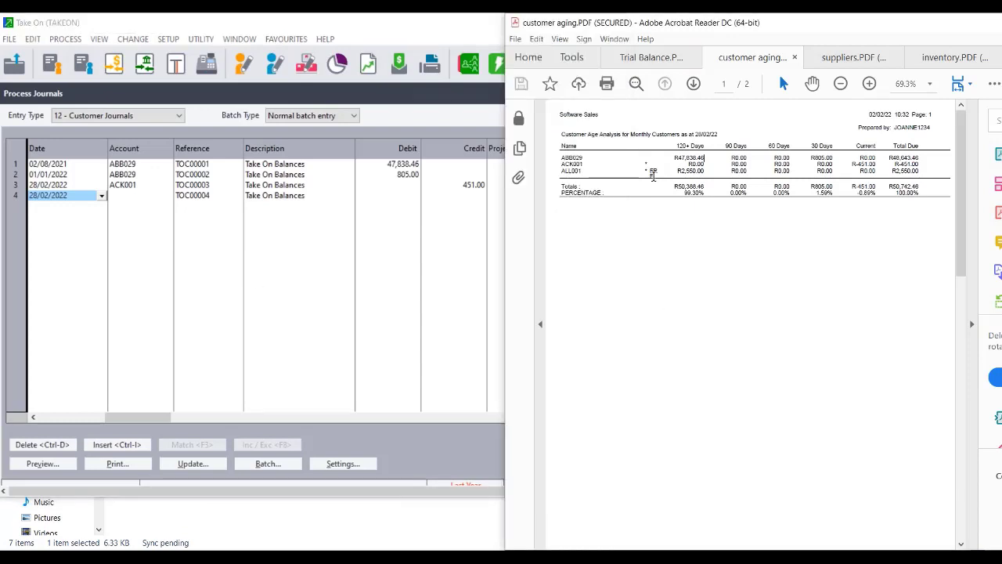
double_click(652, 172)
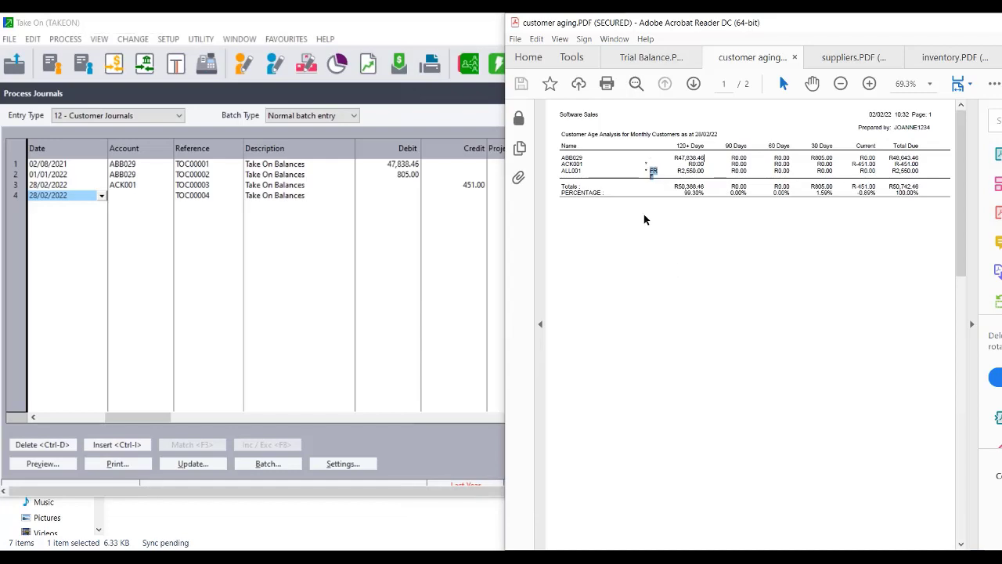
click(144, 199)
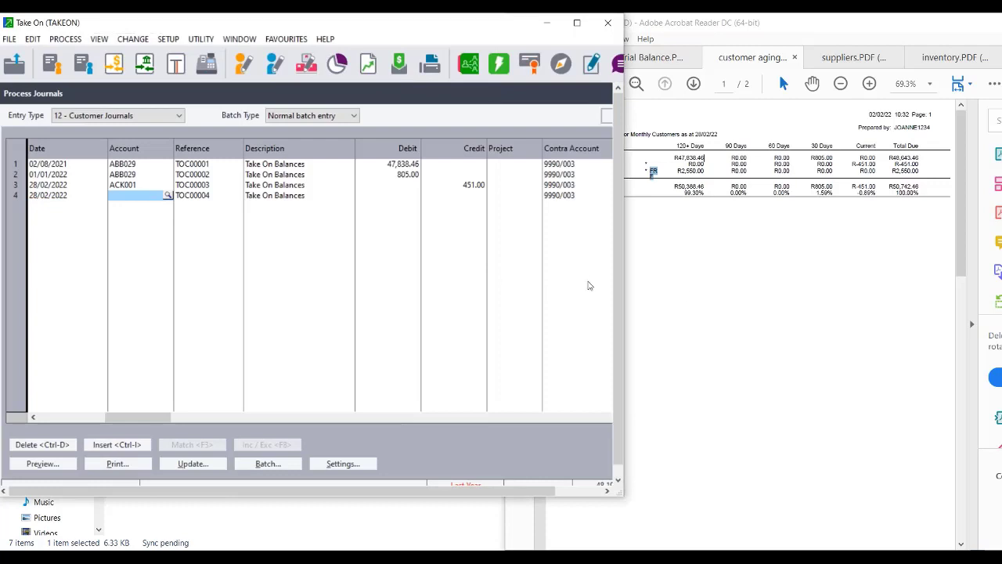
click(683, 286)
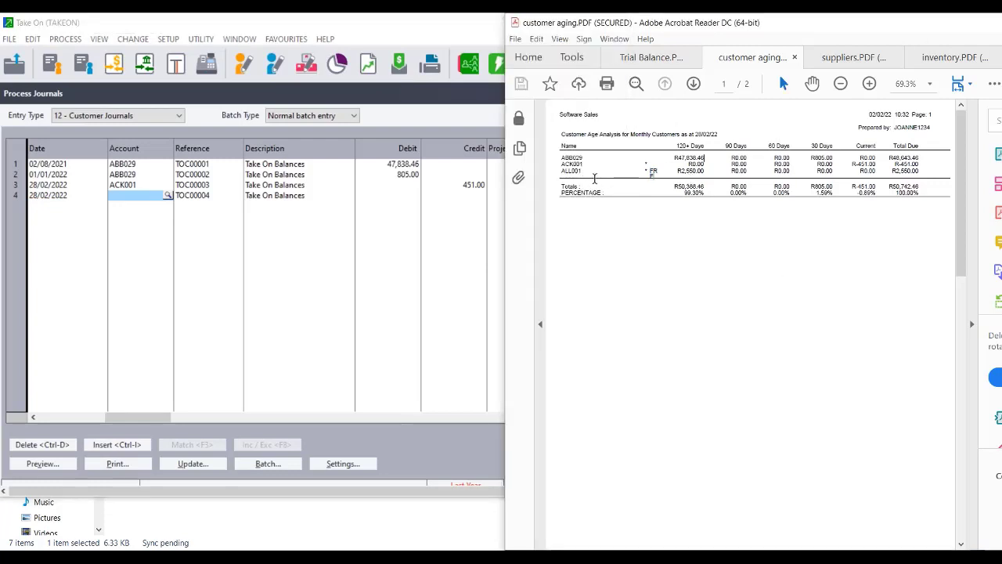
click(146, 200)
text(A)
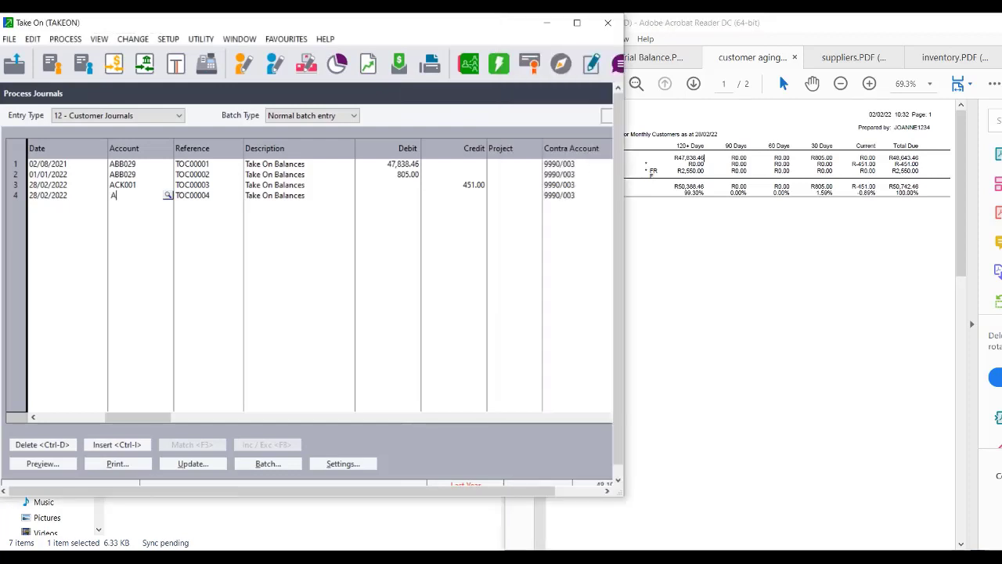
text(LL001)
key(Return)
key(Return)
key(Return)
key(Return)
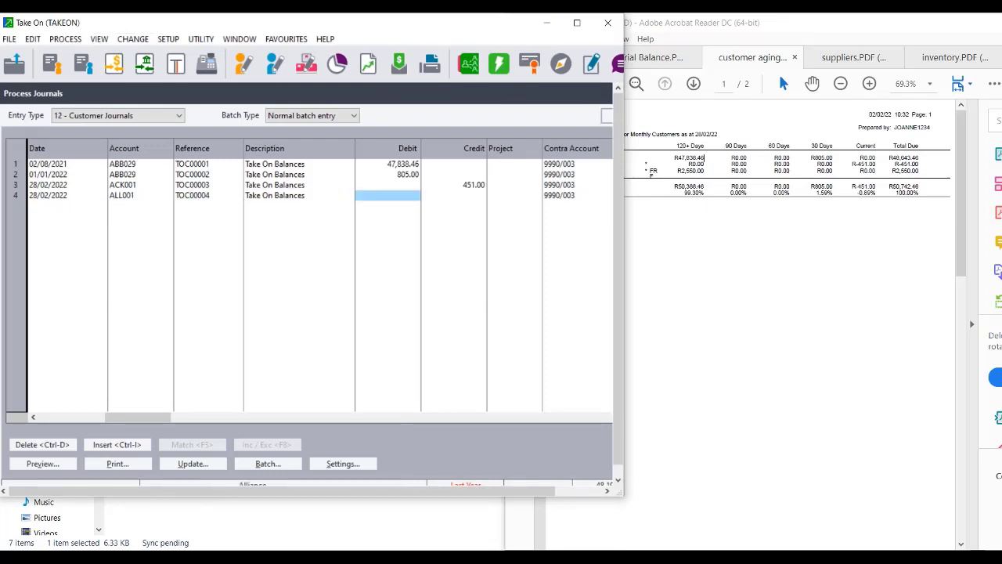
Date row 4 02/08/2021 and credit it 2,550.00, completing the line.
click(53, 199)
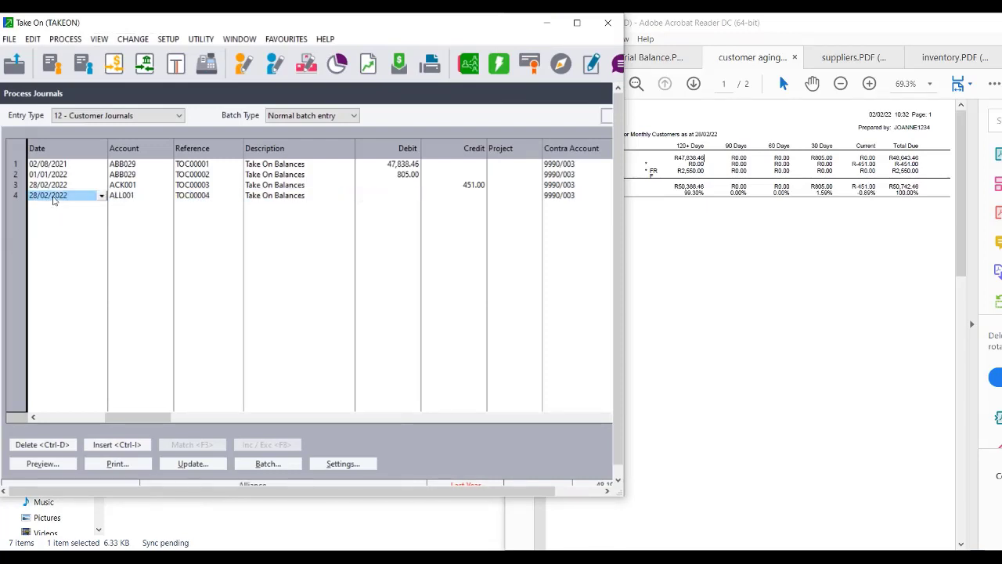
text(02)
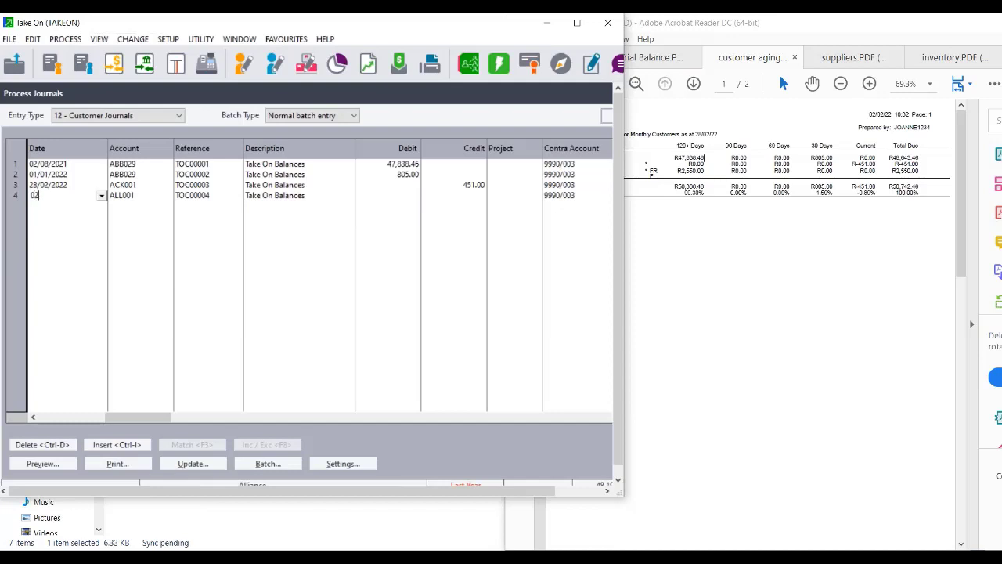
text(/08/2021)
key(Tab)
key(Tab)
key(Tab)
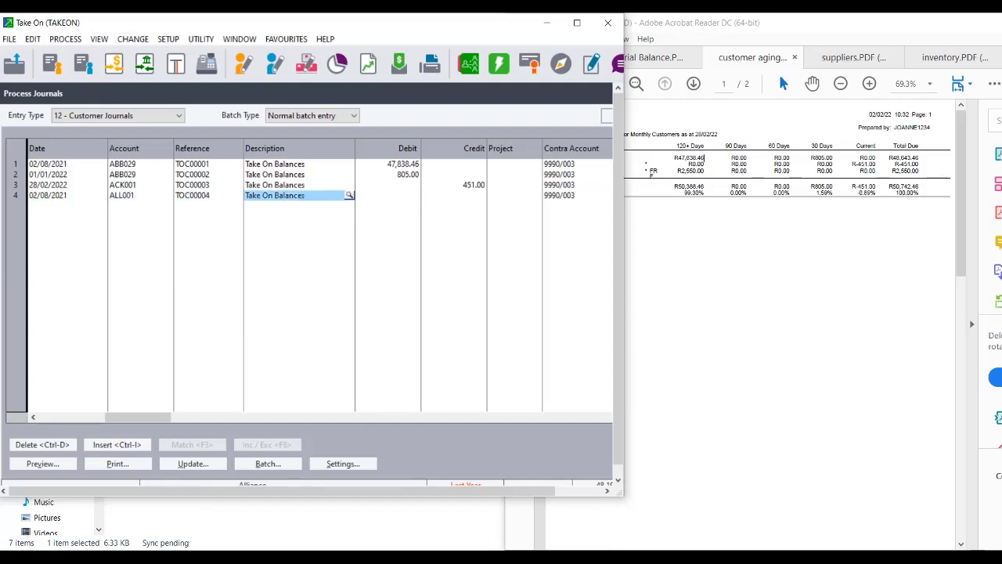
key(Tab)
key(Tab)
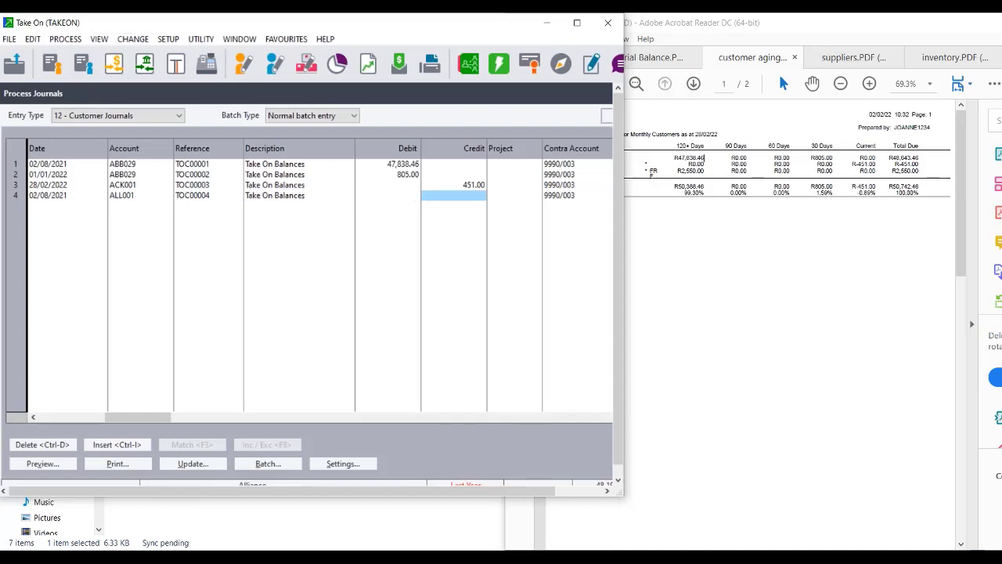
text(2550)
key(Tab)
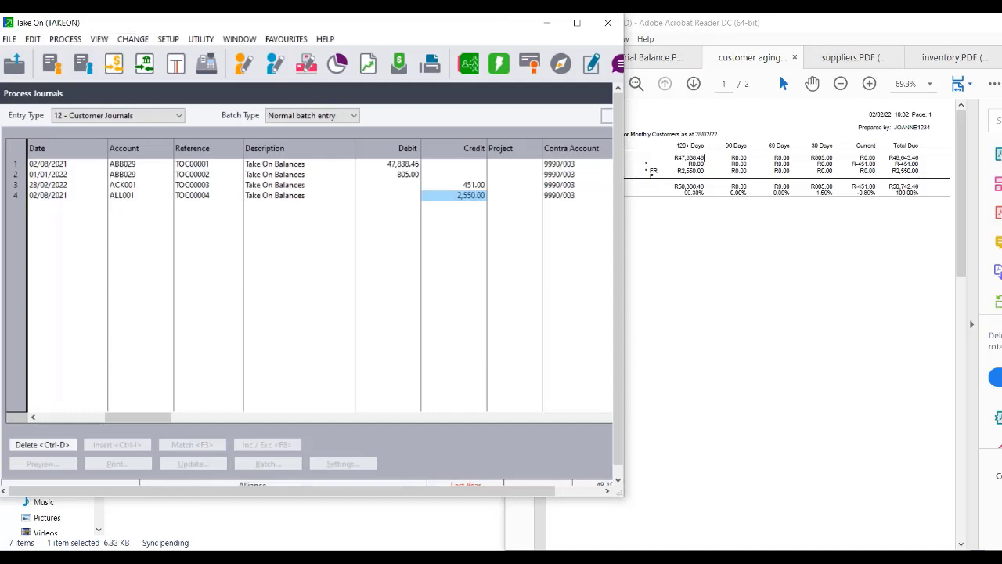
key(Tab)
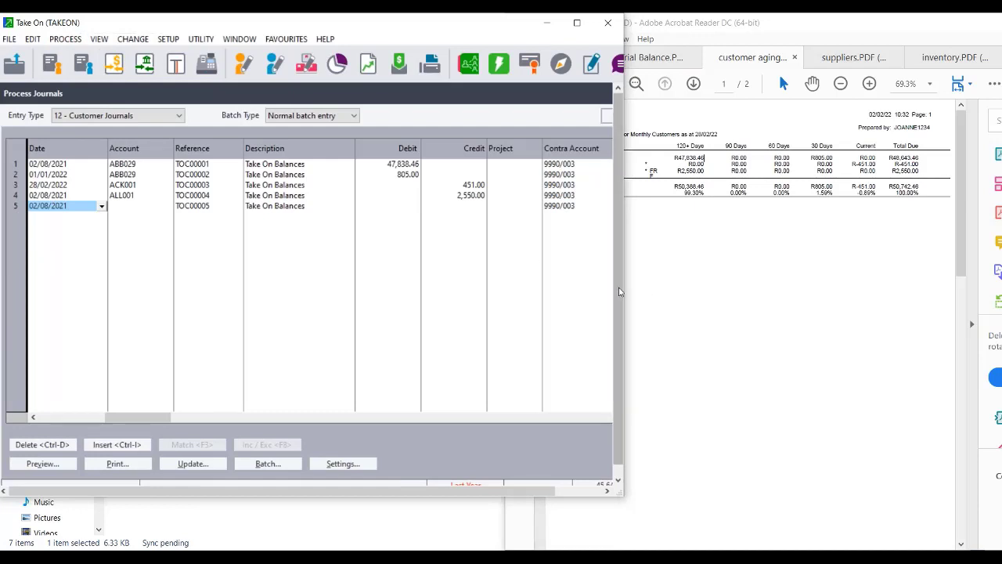
scroll(564, 459, down, 1)
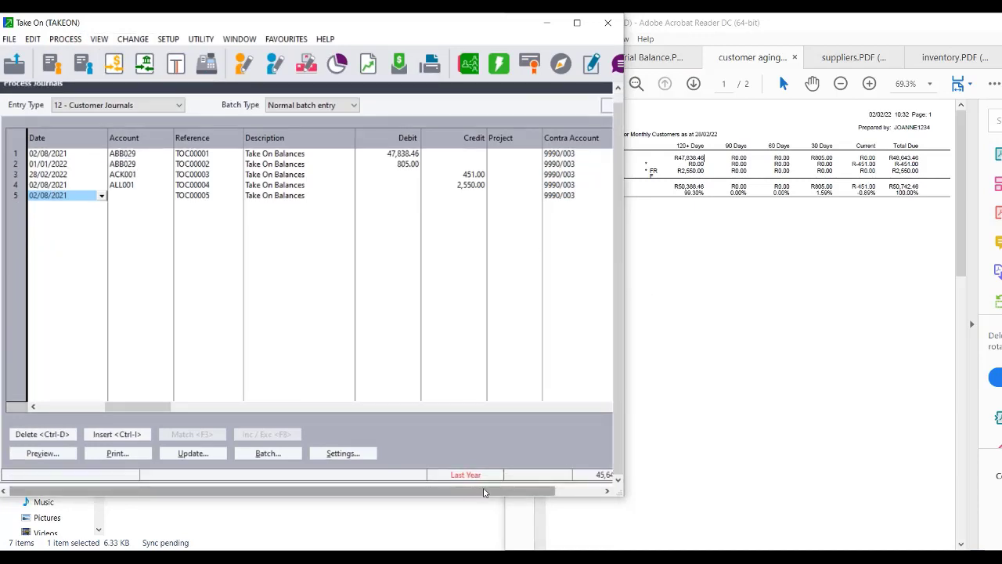
drag(485, 491, 609, 481)
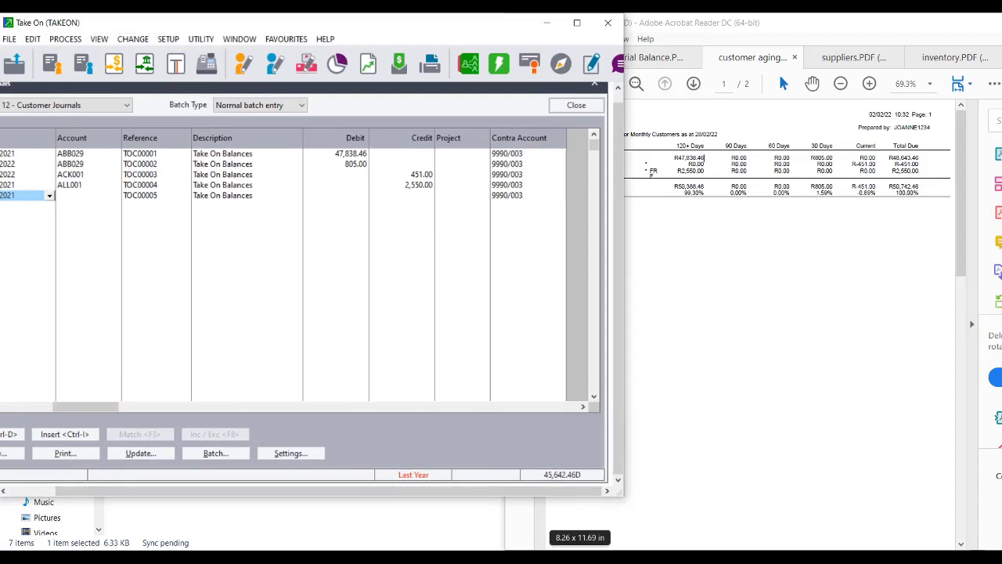
mouse_move(531, 557)
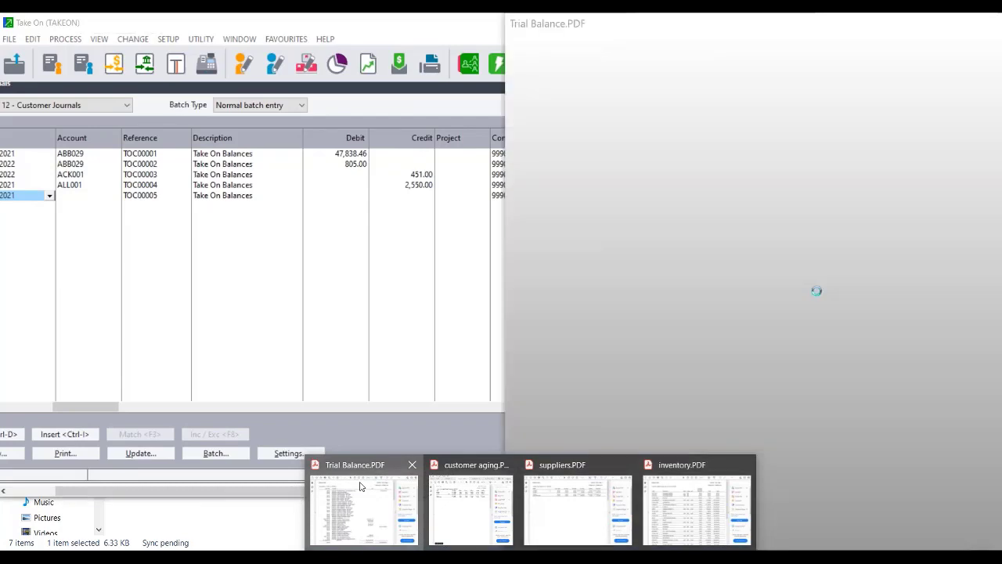
Compare the Trial Balance PDF with the Take On journal, then bring the Take on Balances folder forward.
click(360, 487)
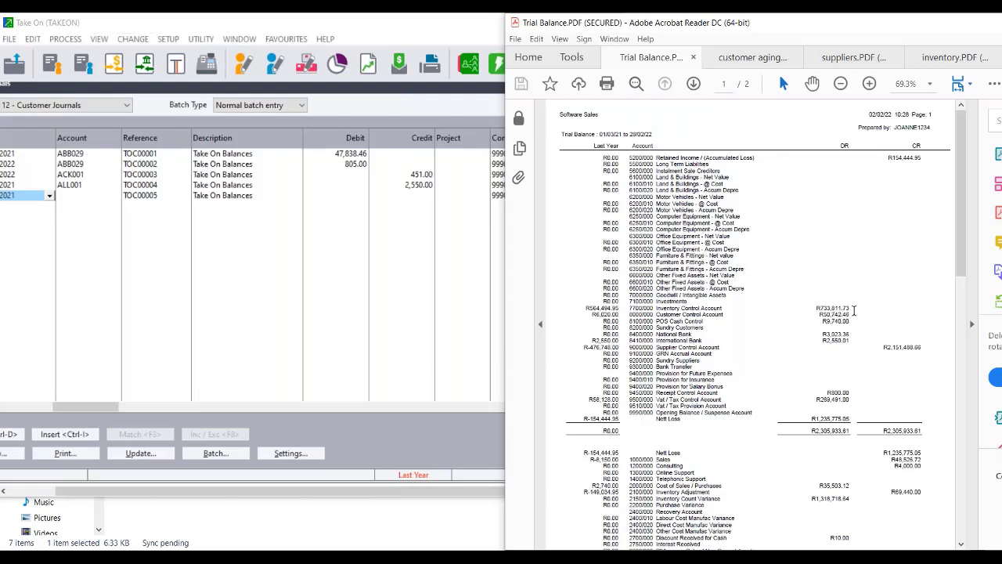
click(432, 463)
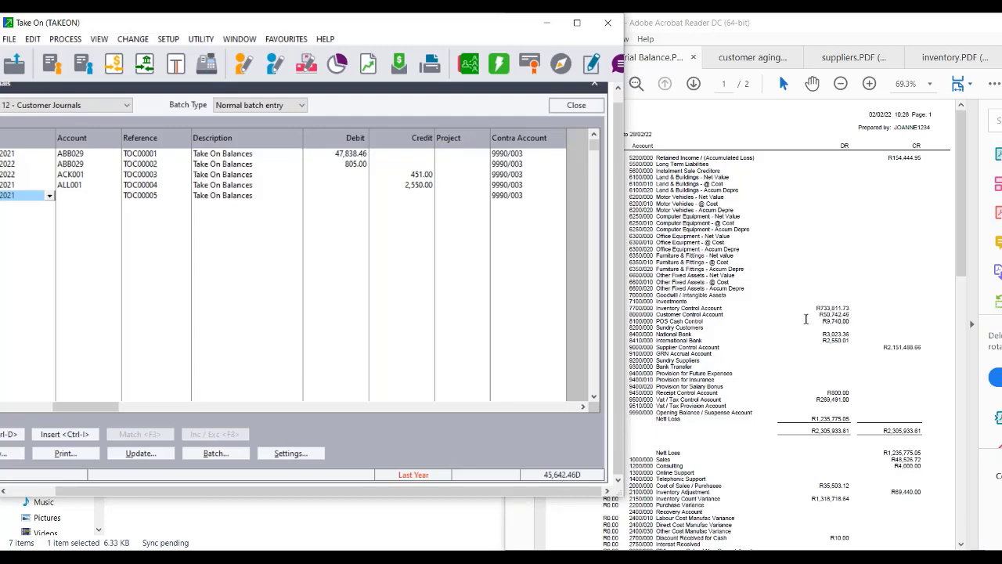
click(568, 512)
click(463, 517)
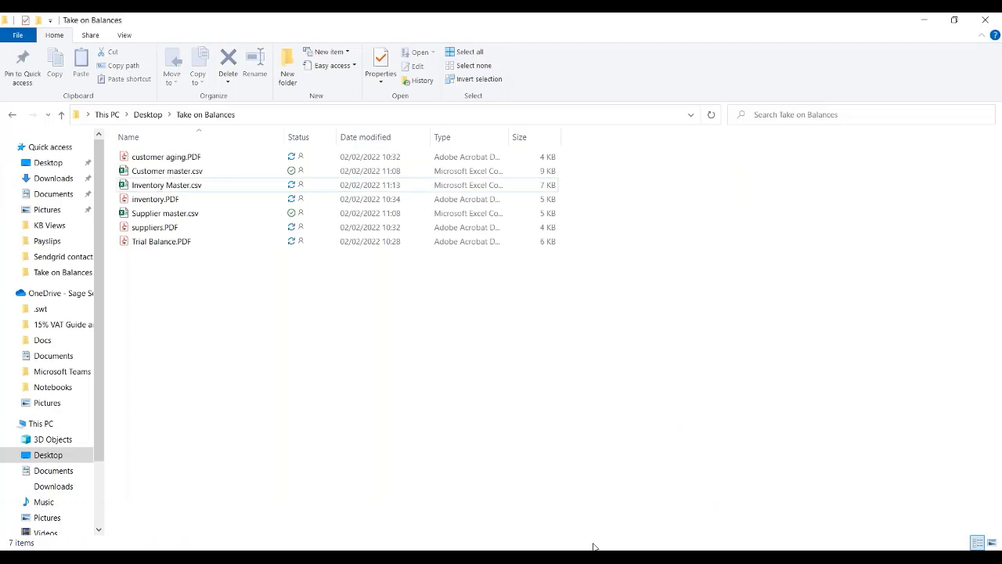
Review the customer aging PDF's R50,742.46 total due, then return to the Take On journal.
mouse_move(594, 546)
mouse_move(579, 521)
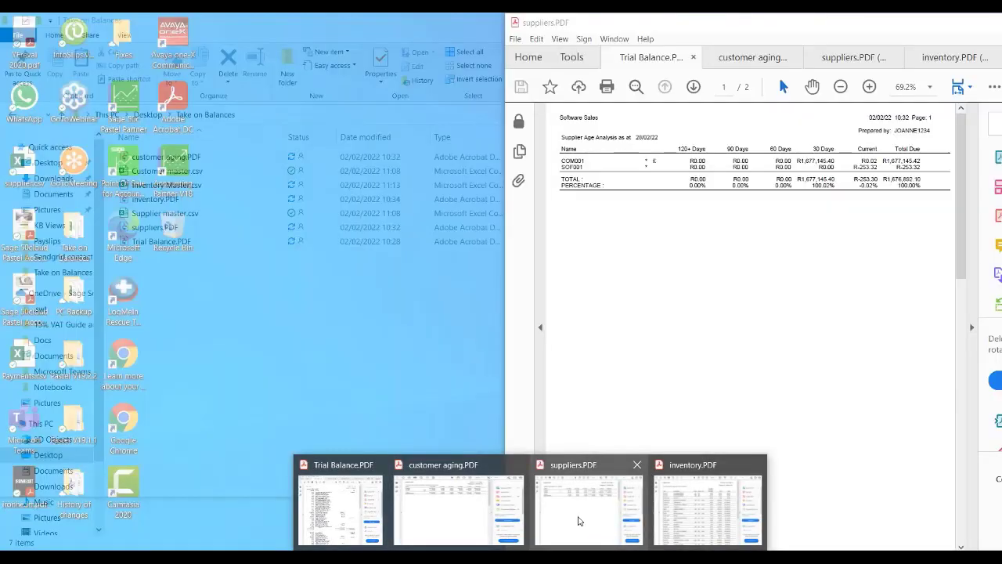
click(455, 506)
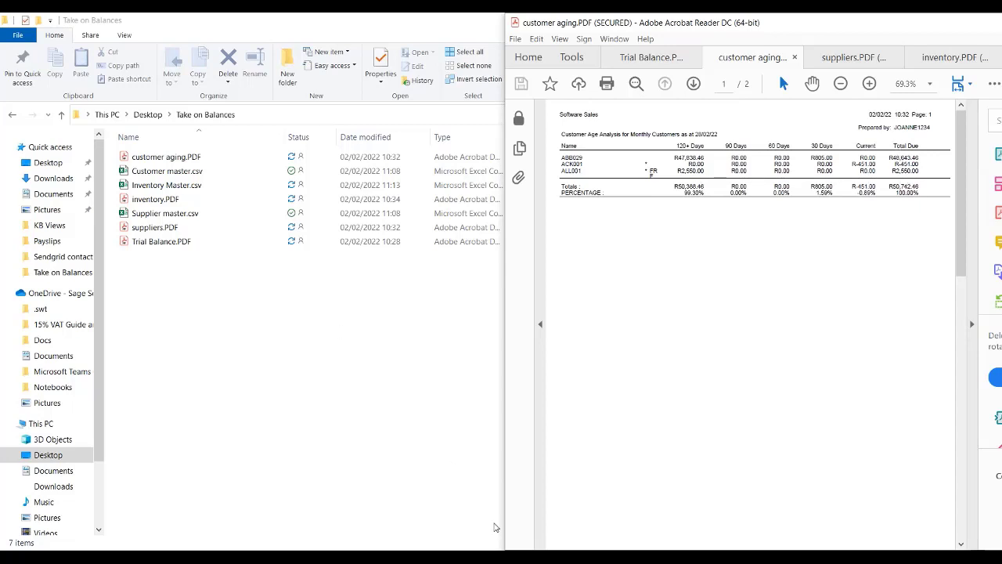
mouse_move(494, 540)
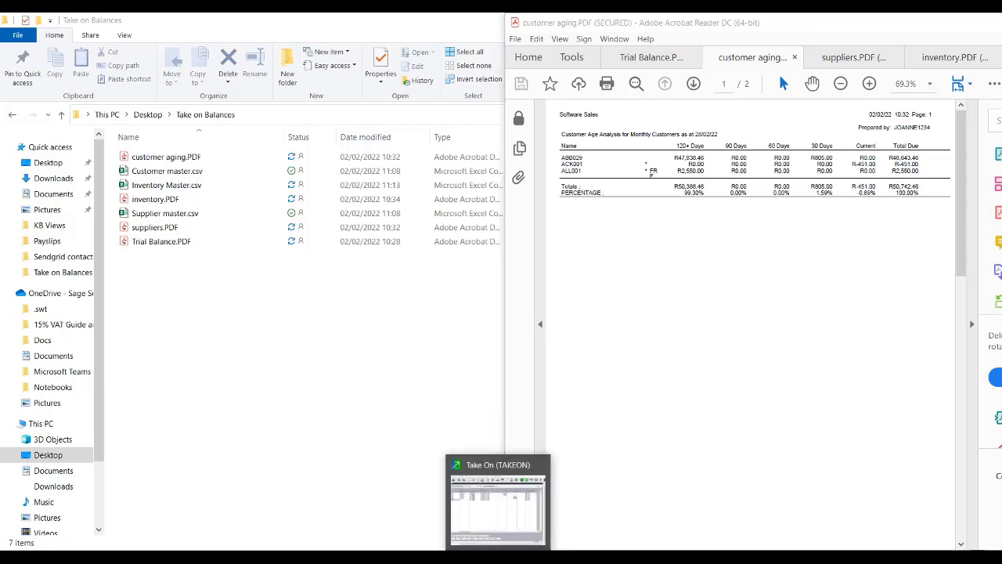
click(501, 505)
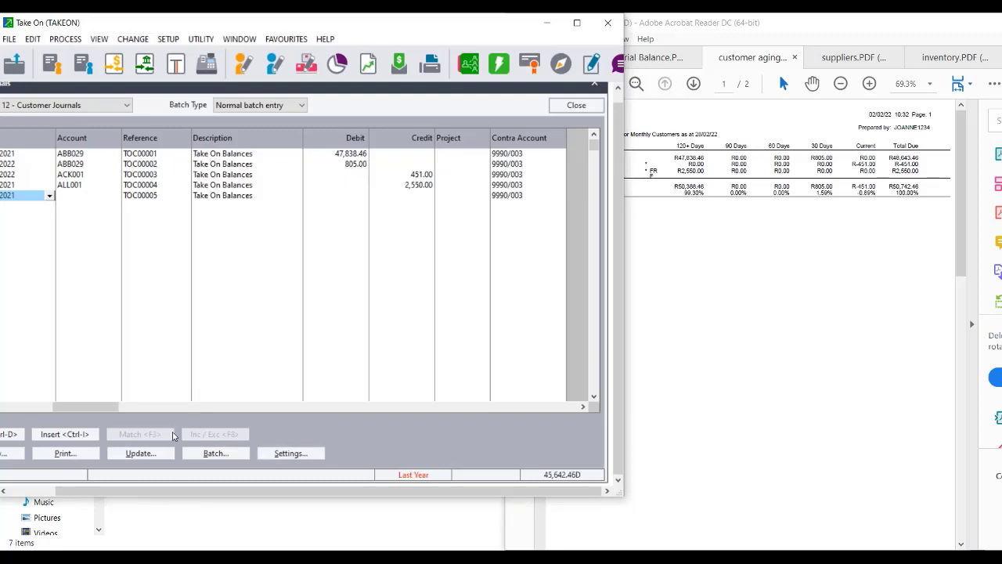
Update this customer journal batch with Backup Before Updating ticked, backing up to the local drive.
click(133, 459)
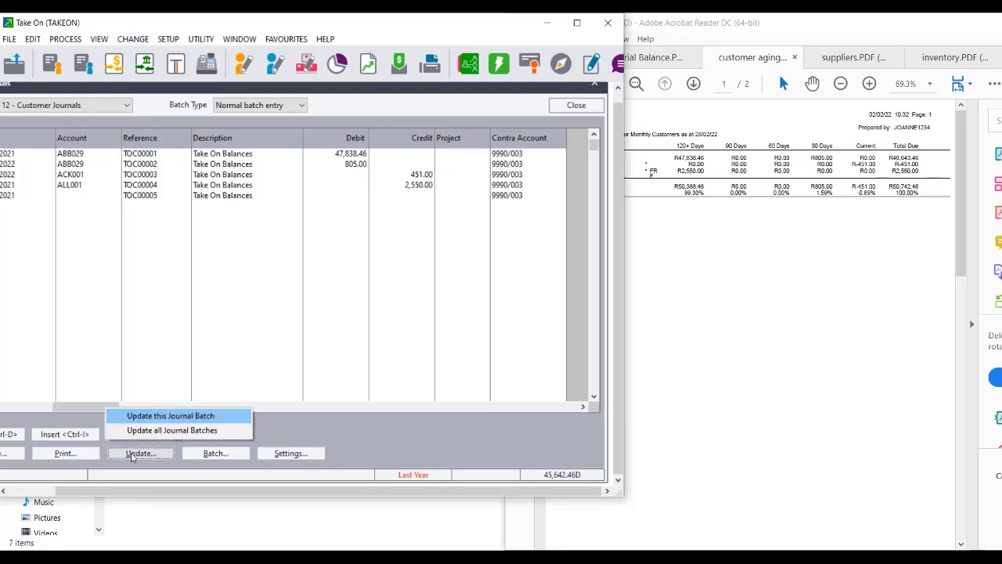
click(173, 418)
click(369, 300)
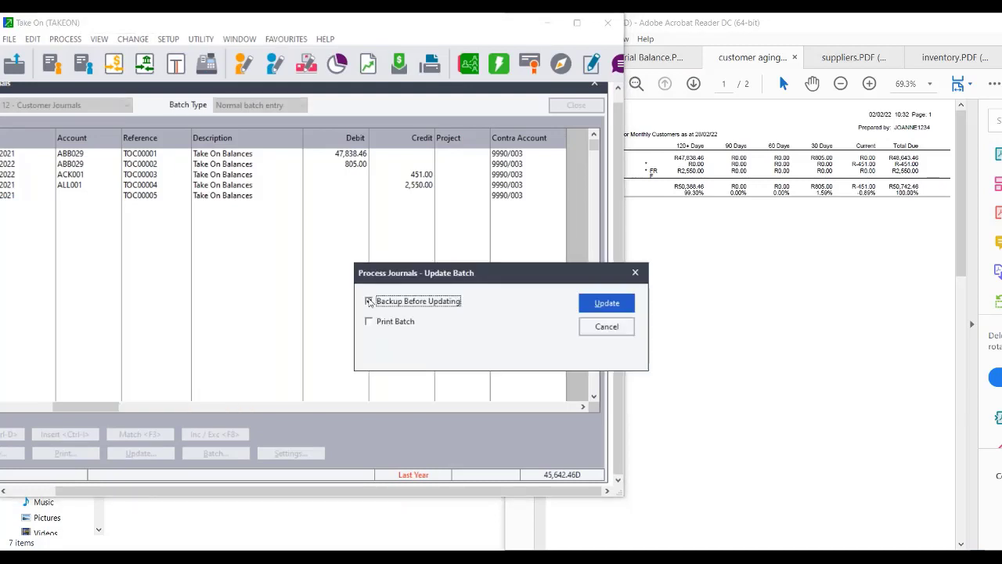
click(598, 304)
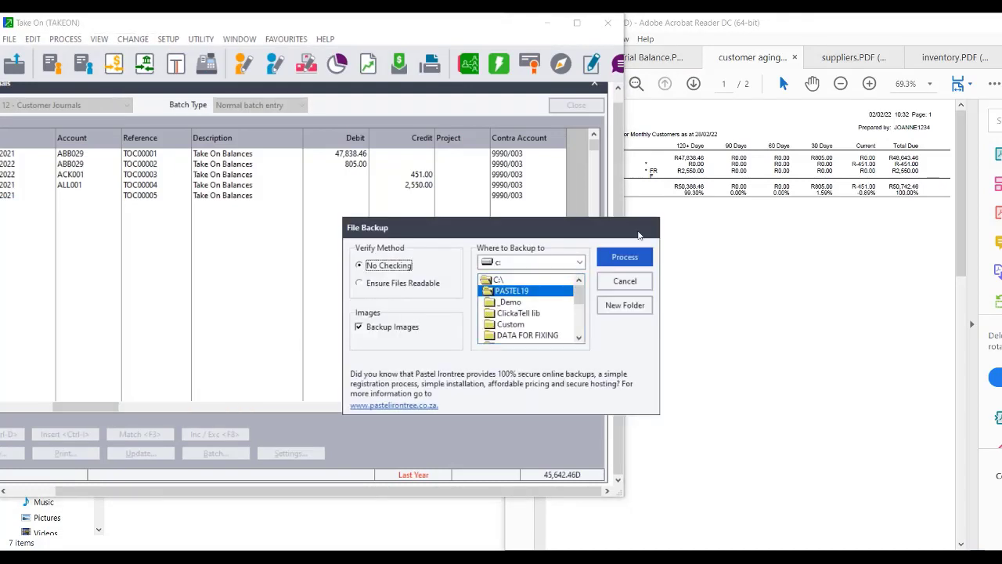
click(618, 260)
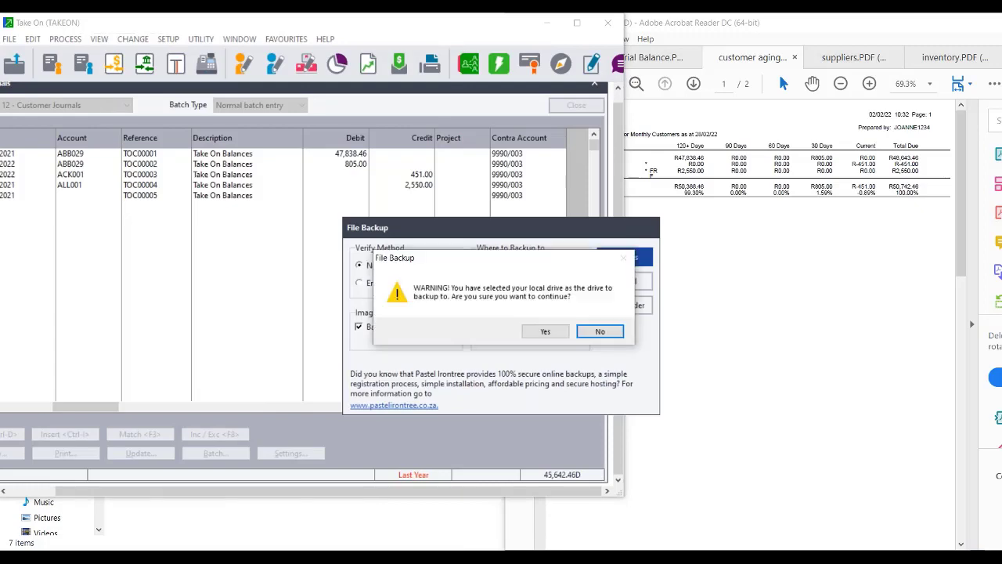
click(536, 336)
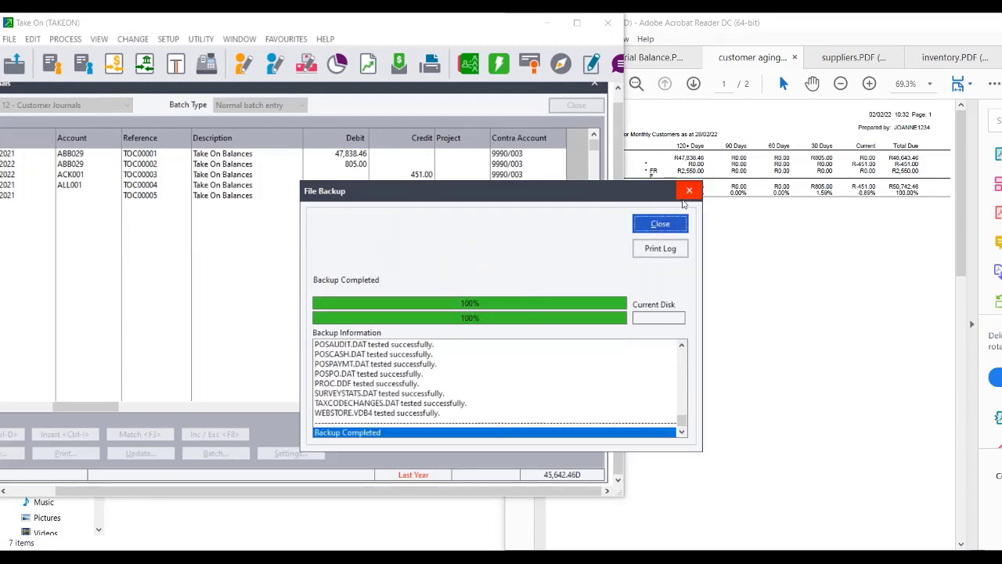
click(660, 224)
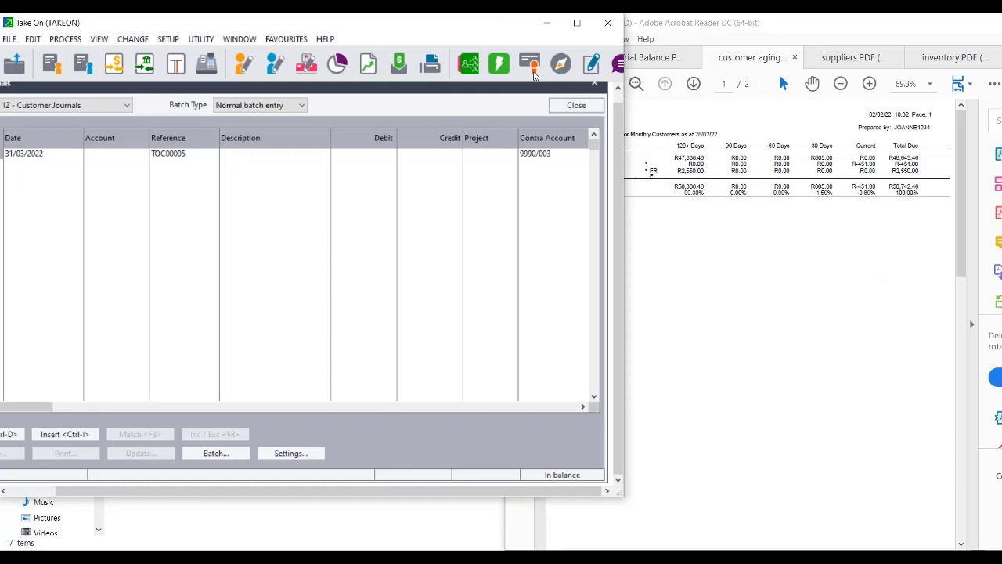
Close the journal batch and run the trial balance report to screen from the customers list.
click(577, 109)
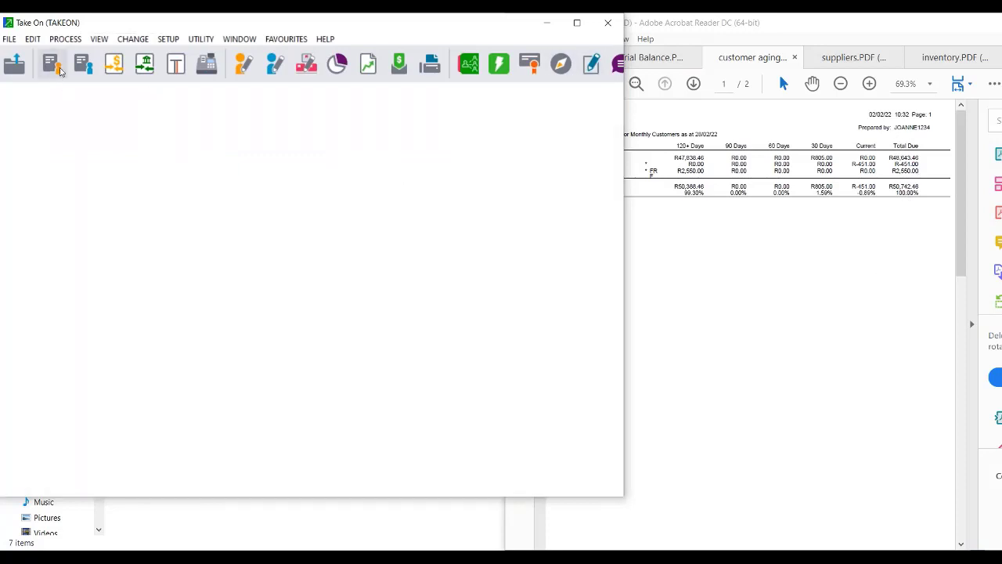
click(59, 68)
click(98, 38)
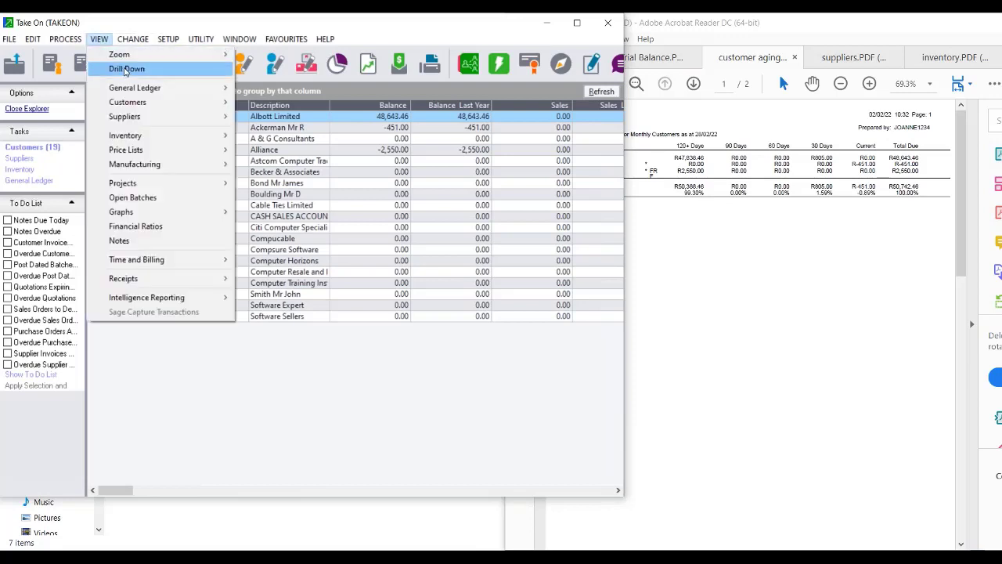
mouse_move(157, 88)
mouse_move(275, 91)
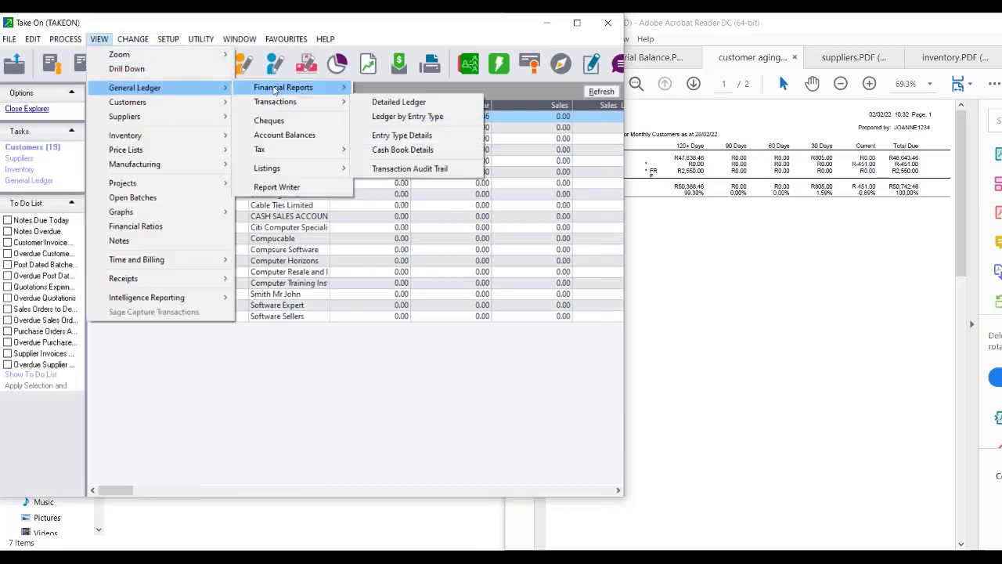
click(384, 86)
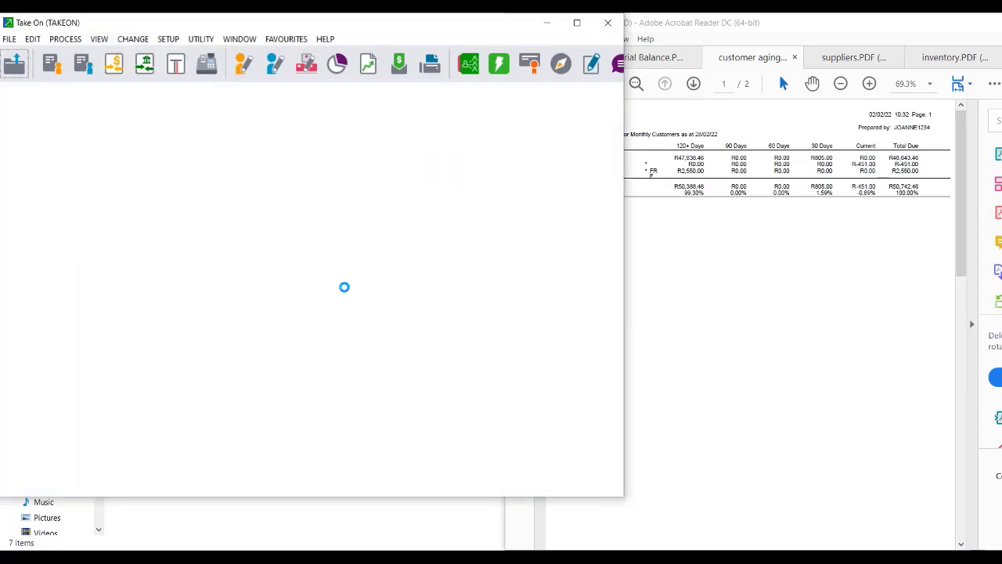
click(683, 246)
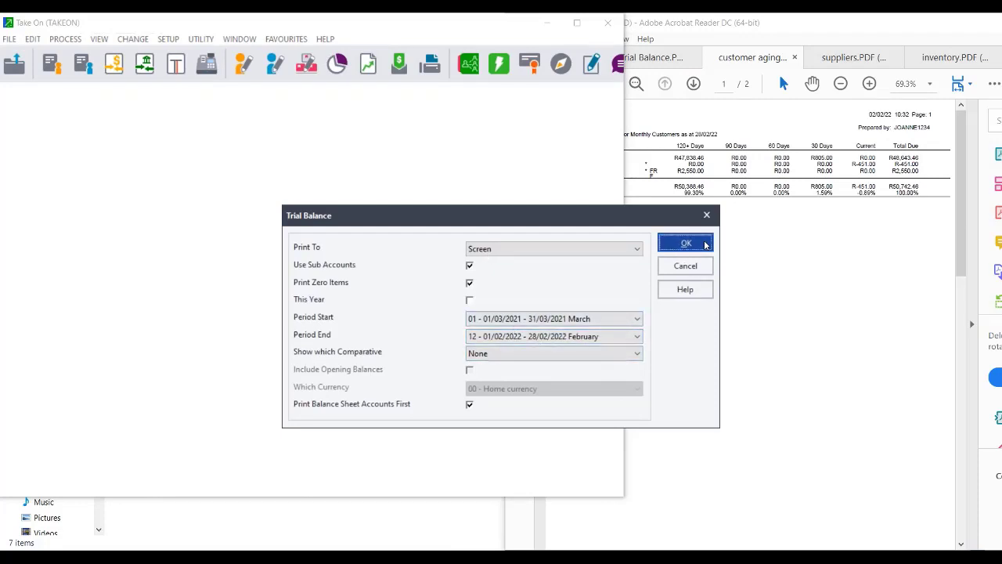
click(705, 245)
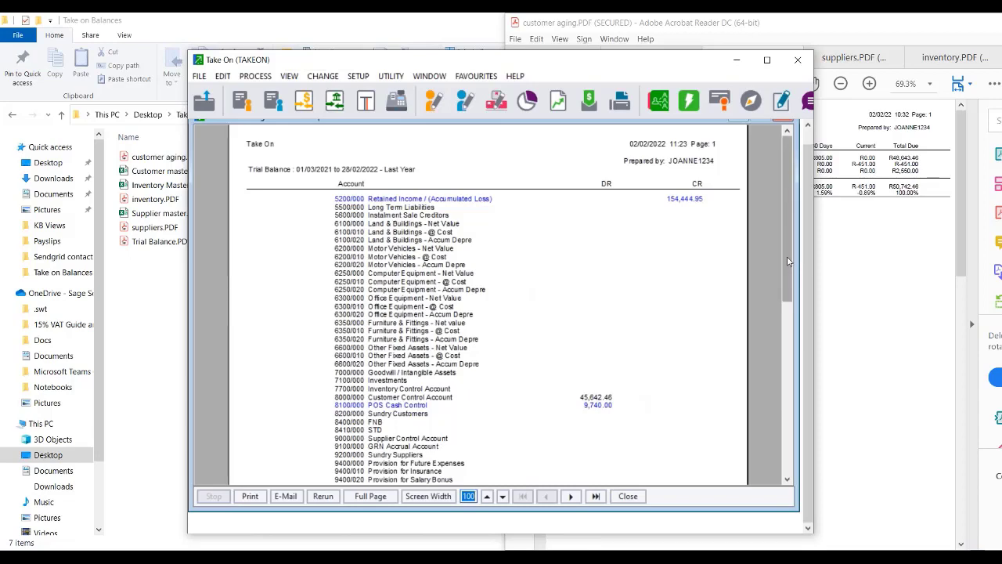
Compare the trial balance's Customer Control 45,642.46 against the customer aging PDF, then close the preview.
drag(786, 272, 788, 384)
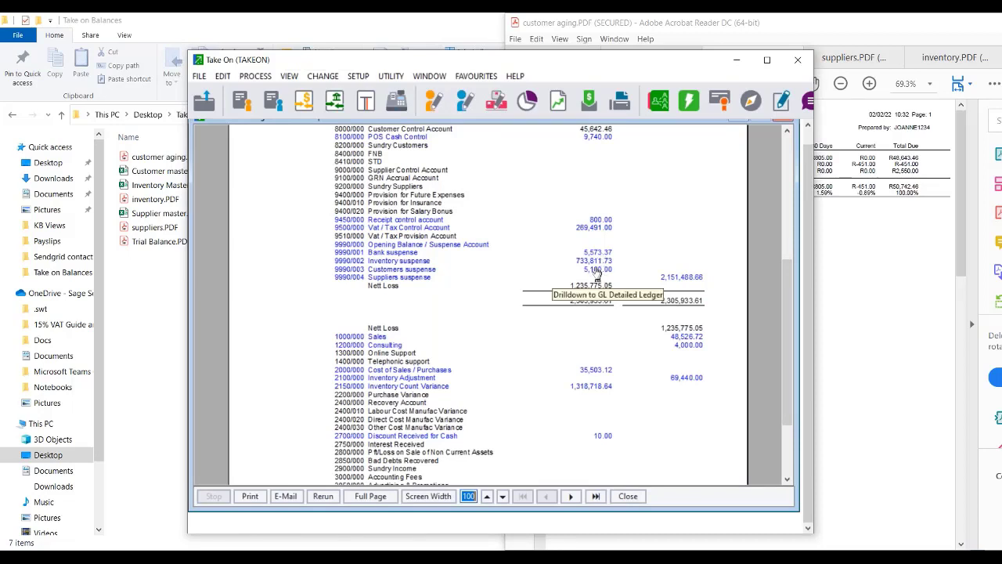
click(830, 282)
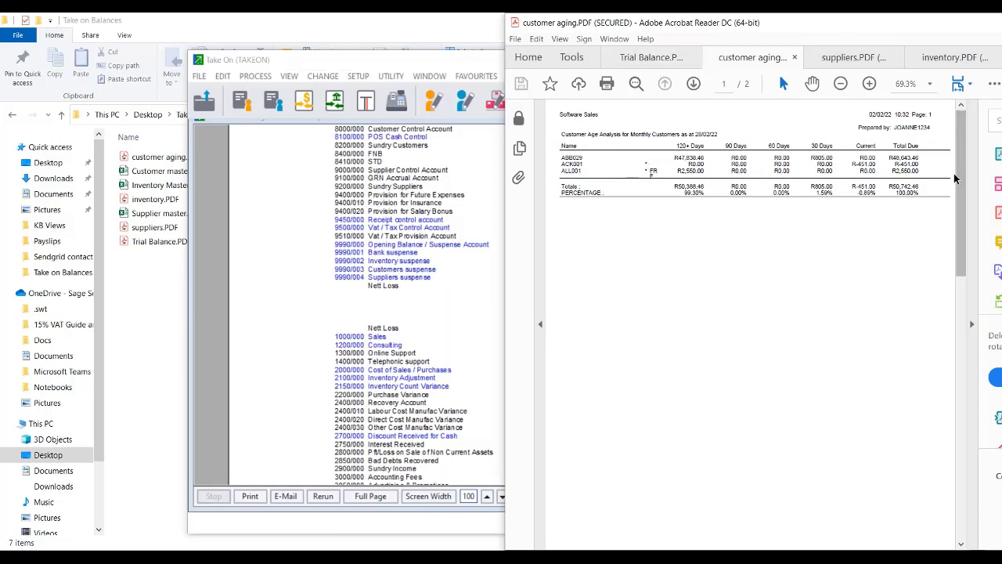
click(461, 330)
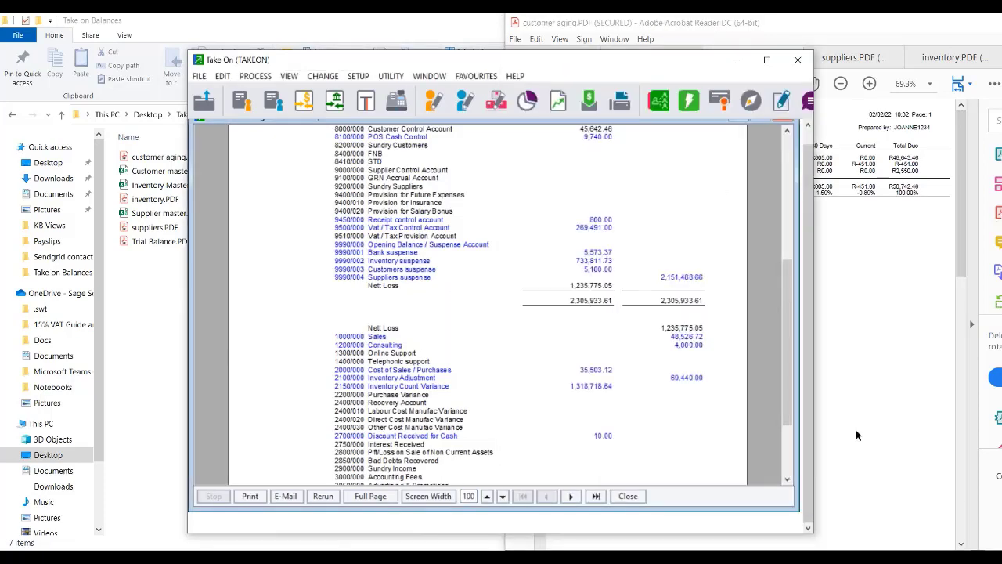
click(931, 368)
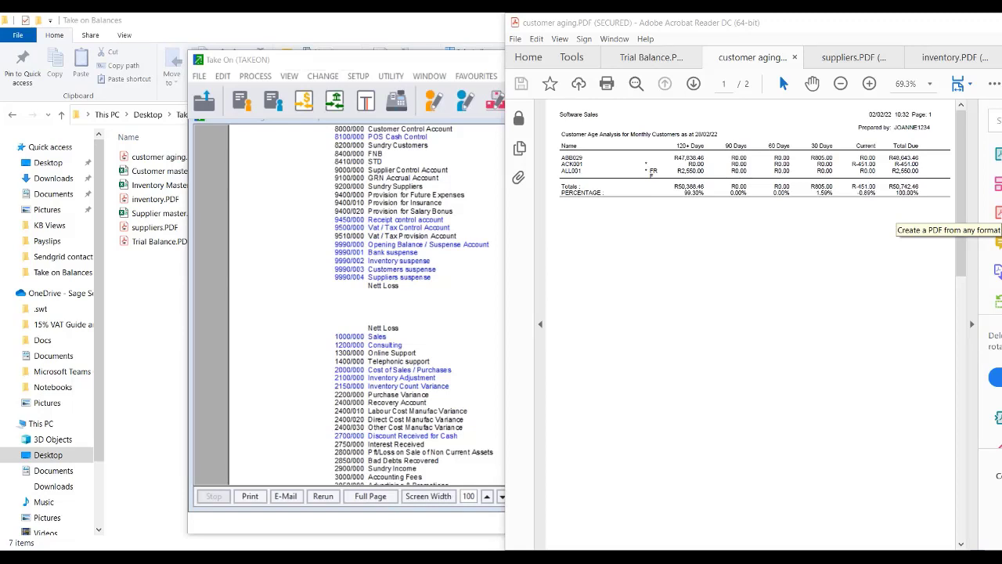
click(220, 462)
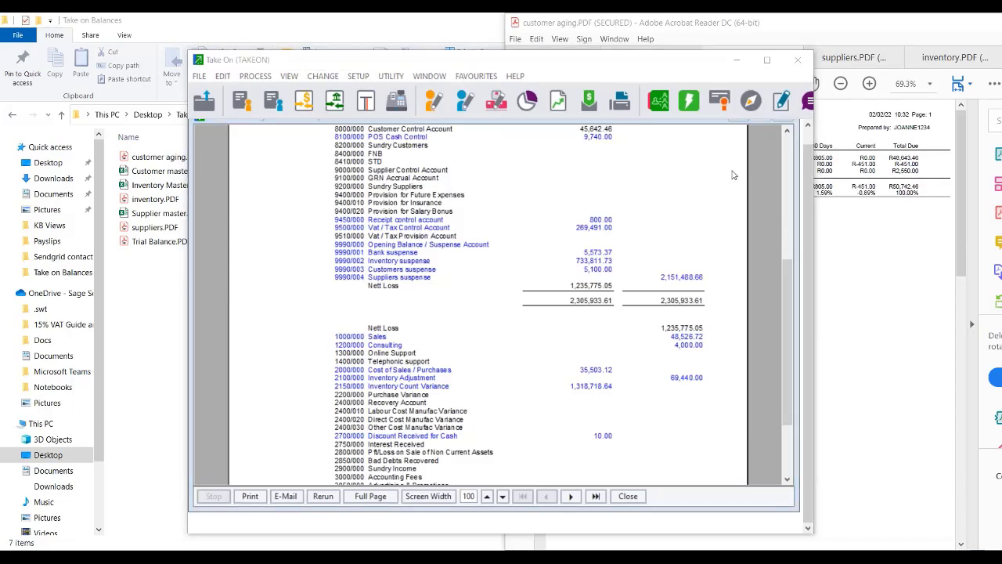
click(792, 162)
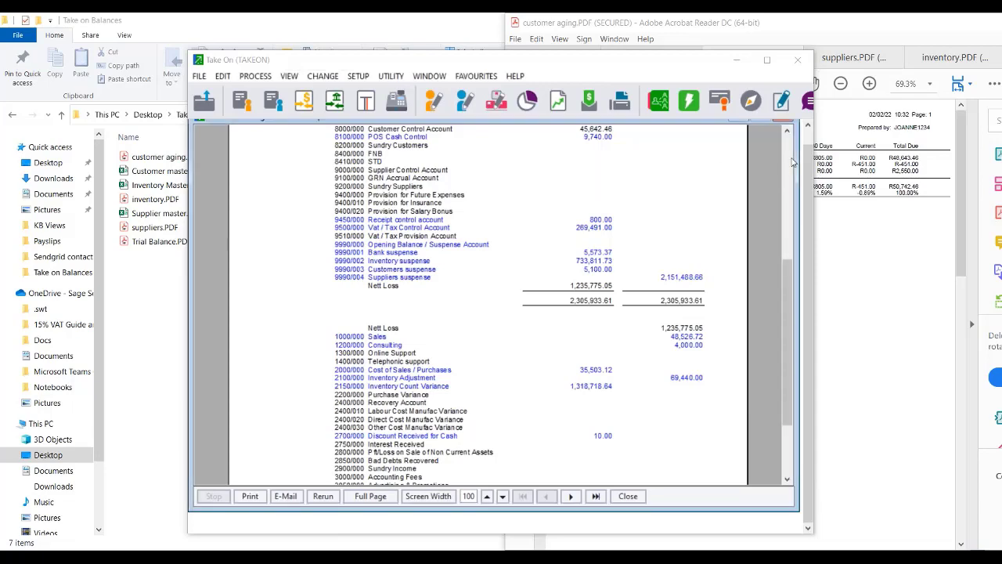
scroll(793, 162, up, 6)
scroll(793, 162, up, 3)
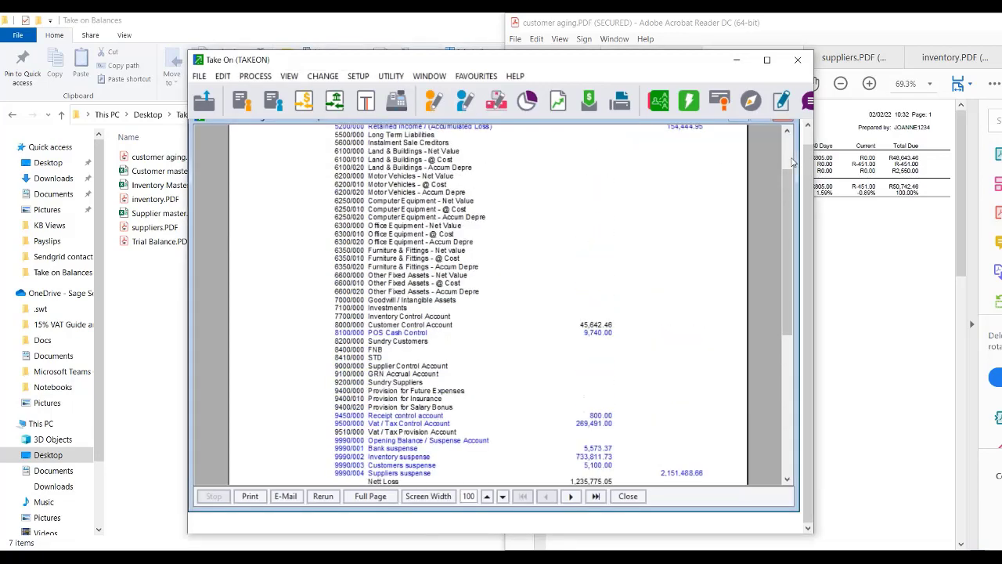
click(783, 120)
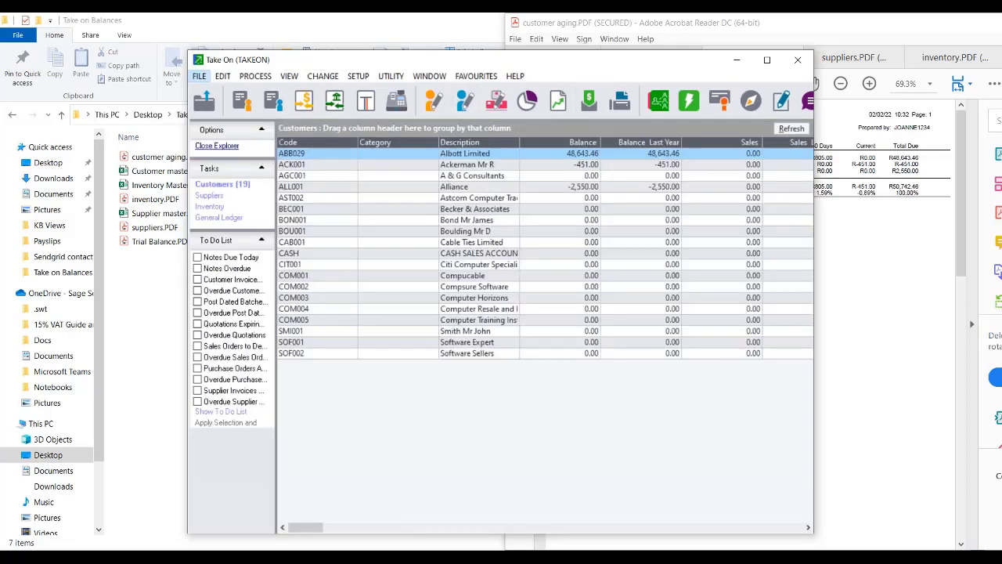
Start a company backup from the File menu and cancel it.
click(199, 76)
click(266, 184)
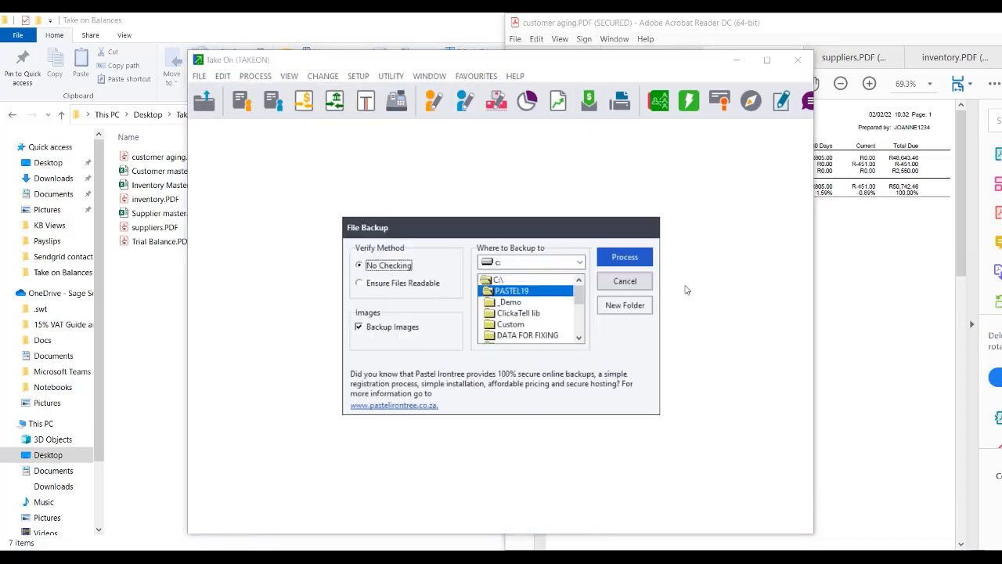
click(625, 280)
Restore the 20220202_1123 backup over the company data and reopen it with the password.
click(199, 76)
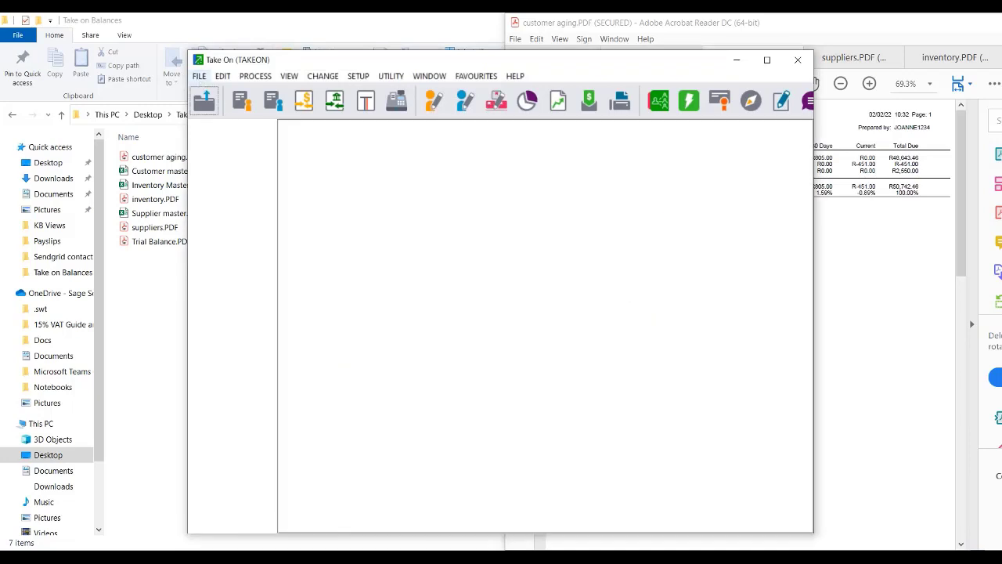
click(237, 197)
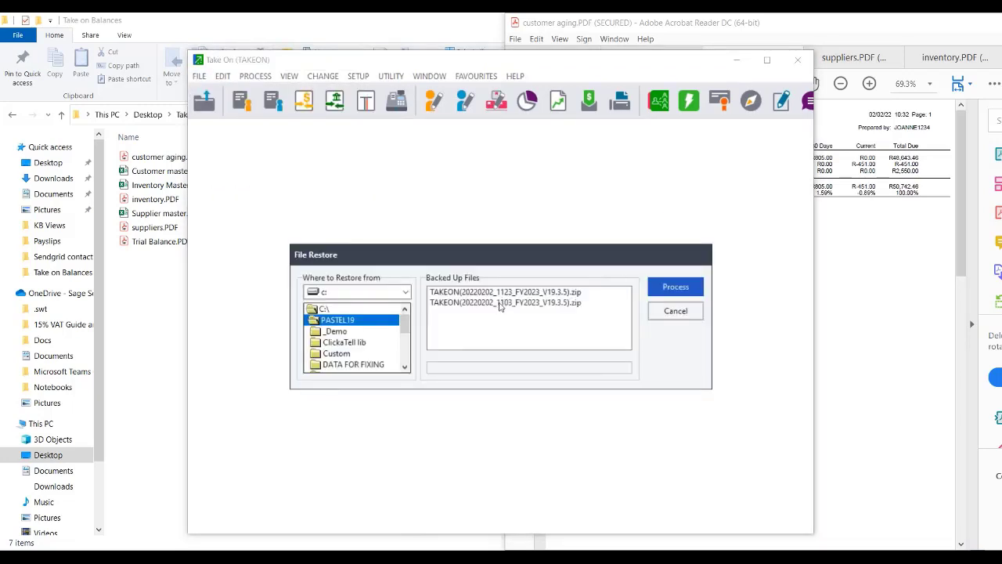
click(498, 292)
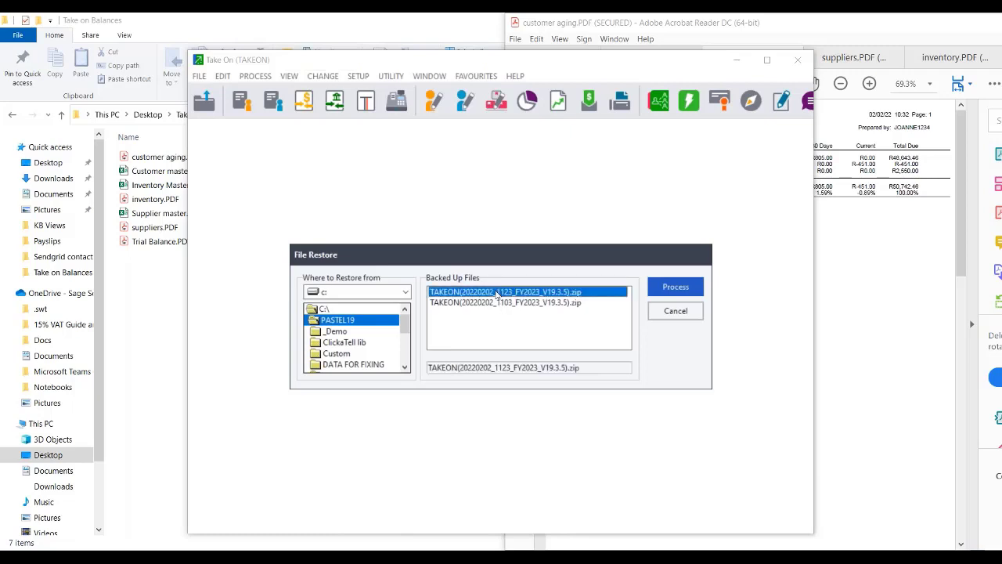
click(678, 287)
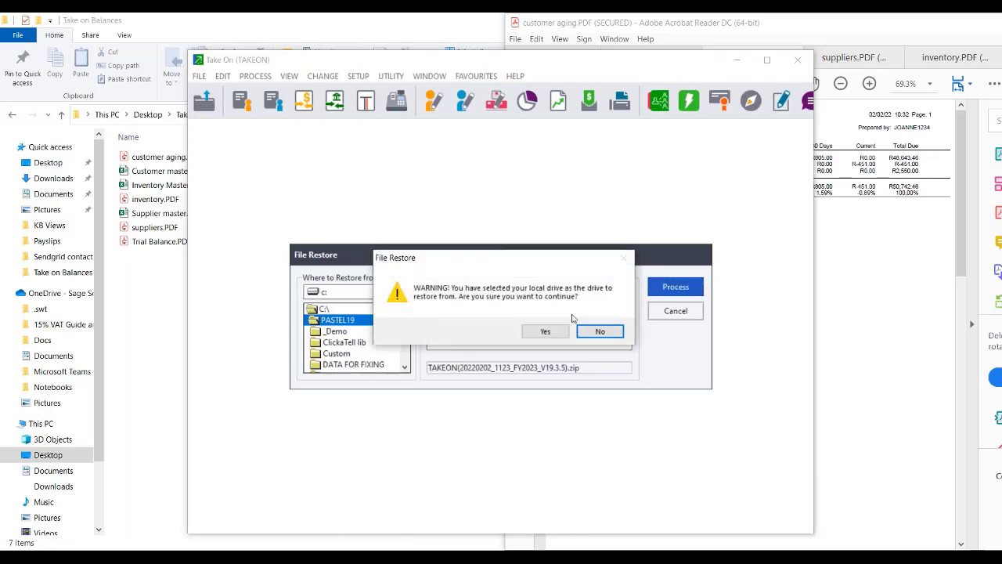
click(531, 332)
click(542, 334)
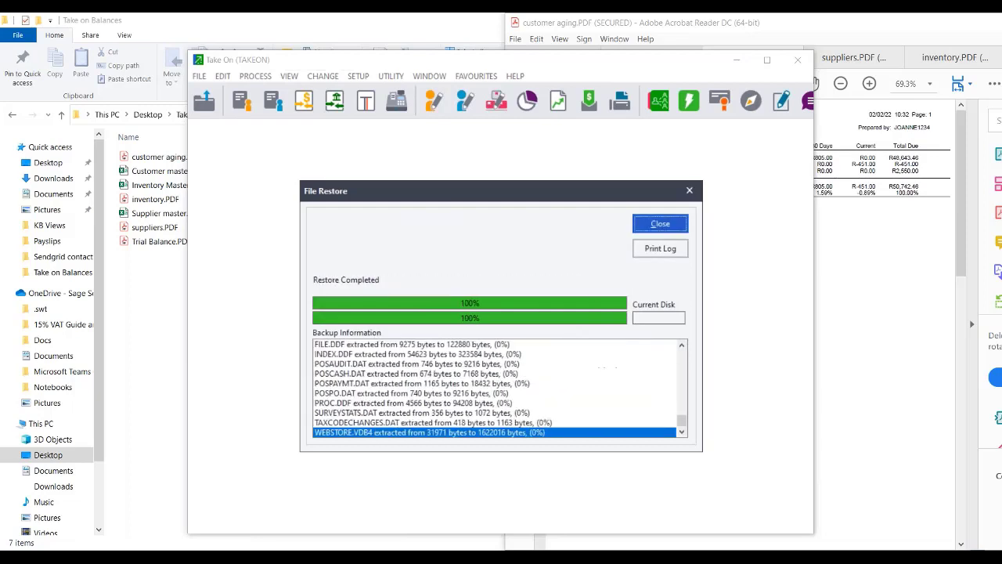
click(656, 223)
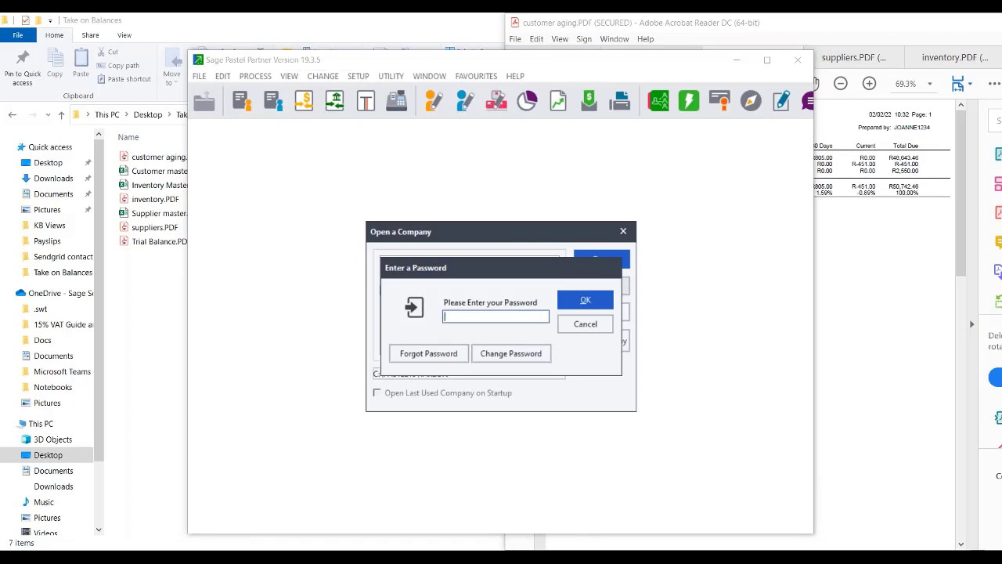
key(Return)
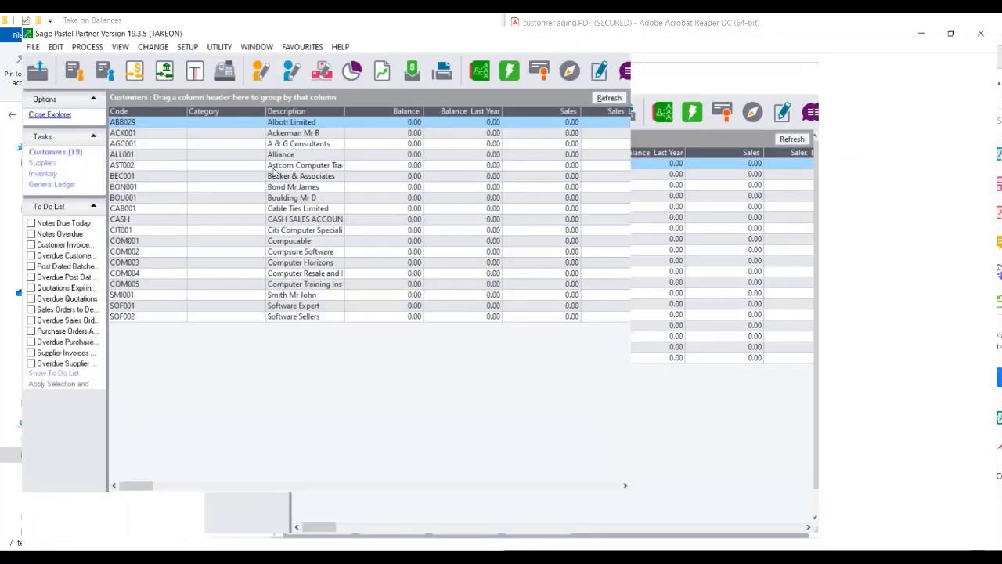
click(68, 33)
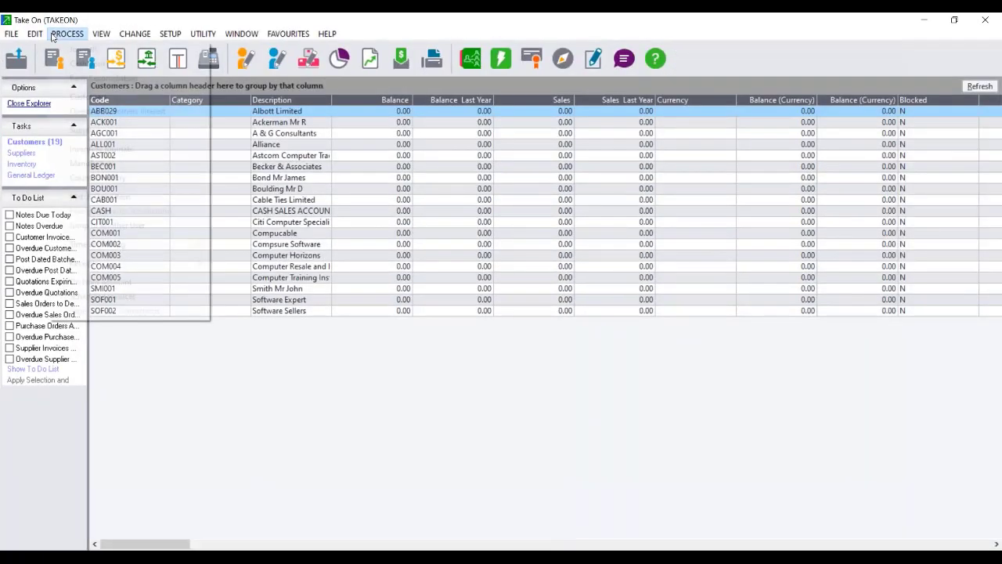
Open Journals with entry type 12 - Customer Journals.
click(94, 53)
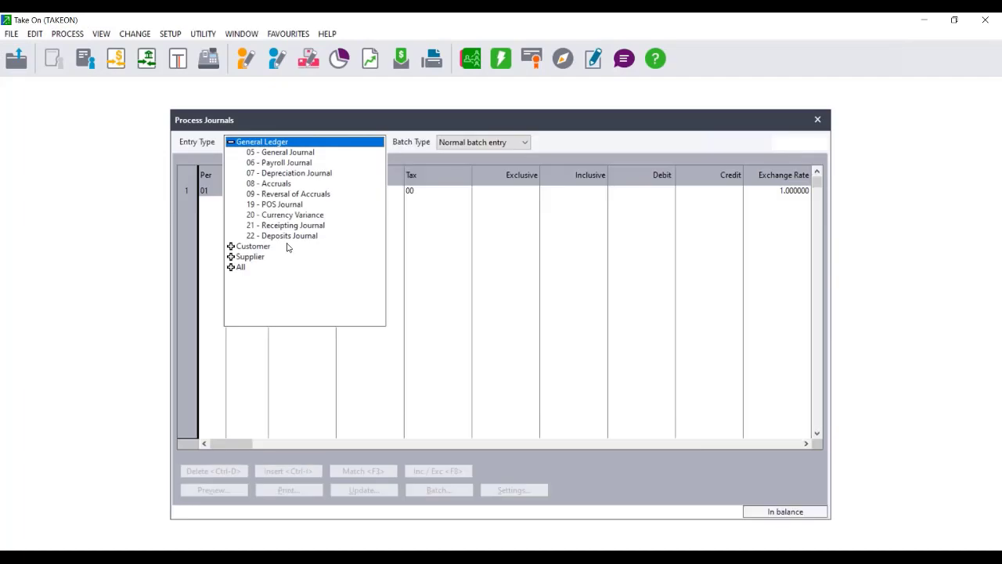
click(251, 246)
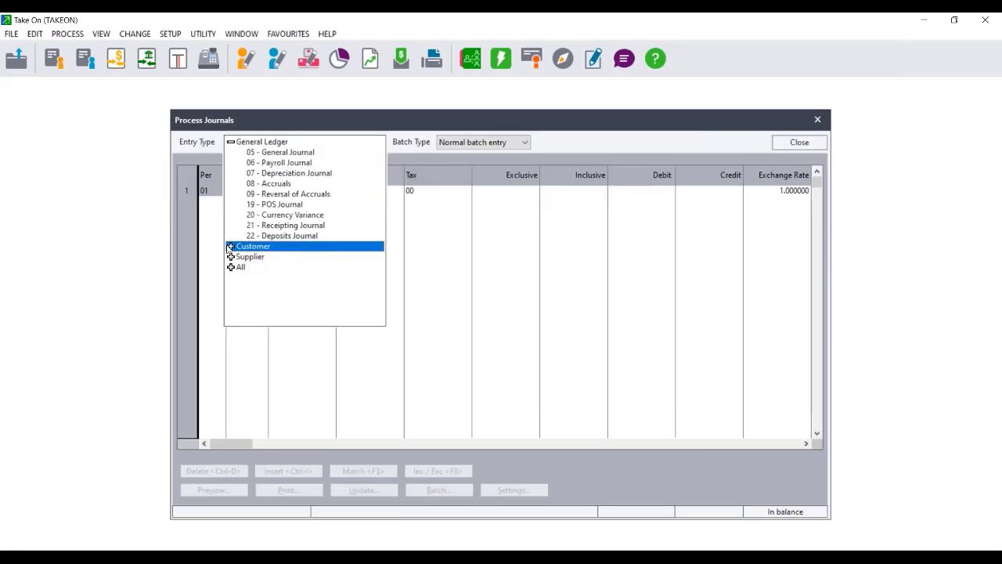
click(230, 246)
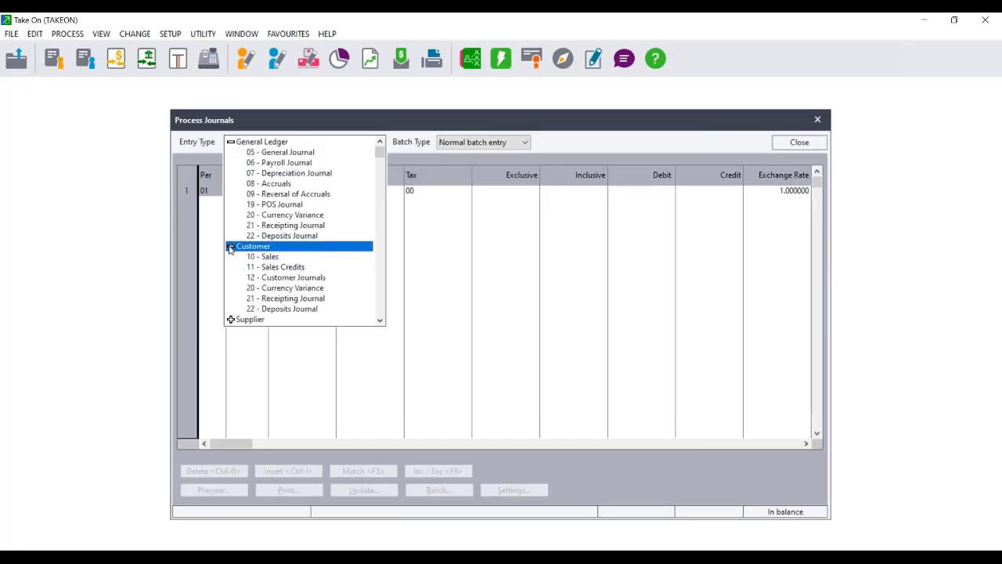
click(286, 278)
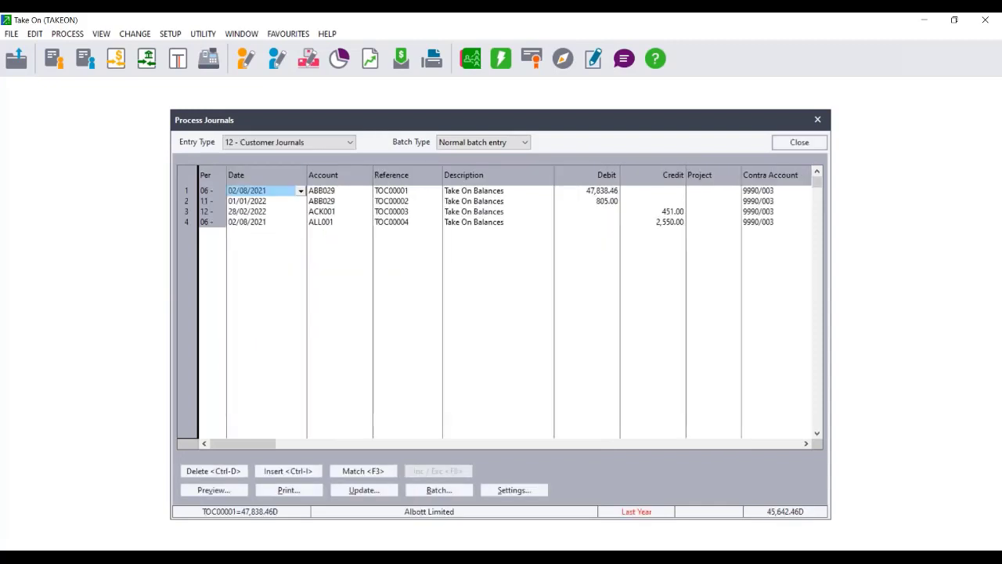
Clear row 4's 2,550.00 credit and enter 2,550.00 as a debit instead, checking the aging PDF.
click(668, 224)
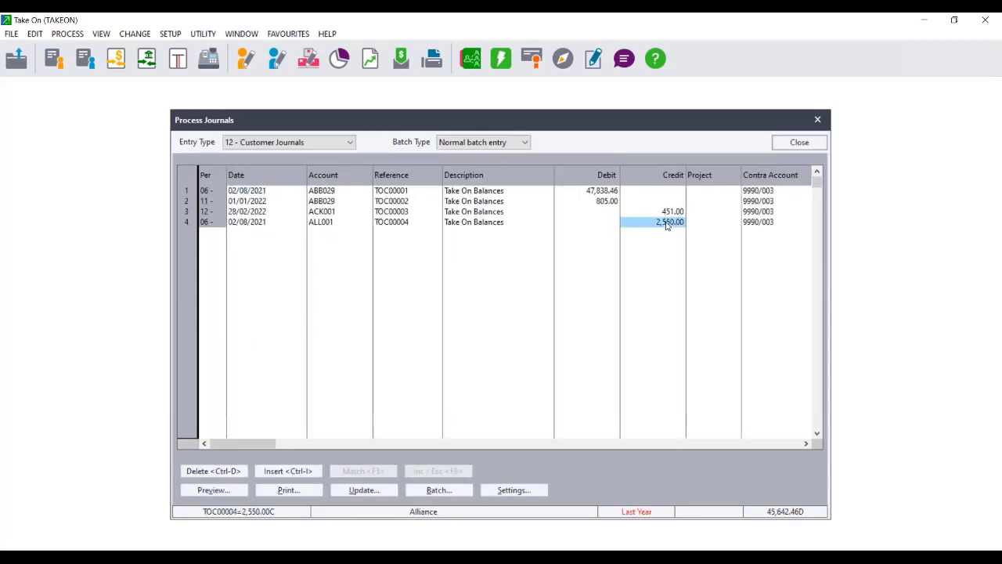
text(0)
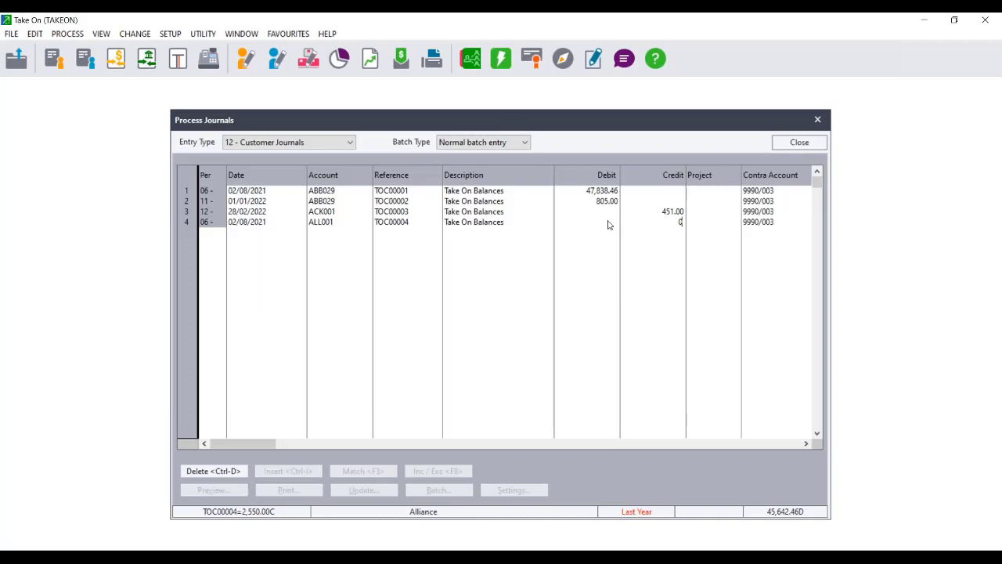
click(449, 224)
key(Tab)
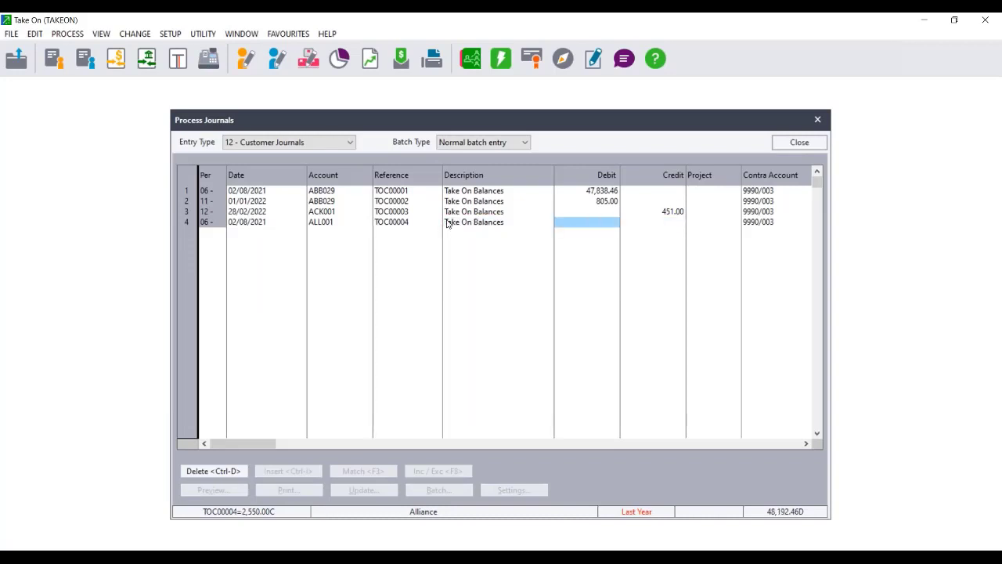
text(2)
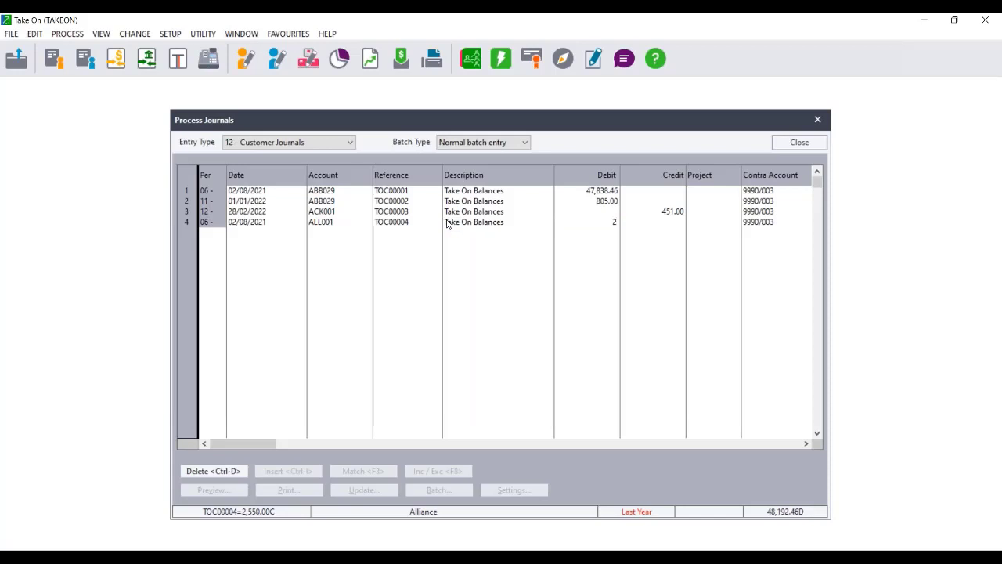
click(531, 559)
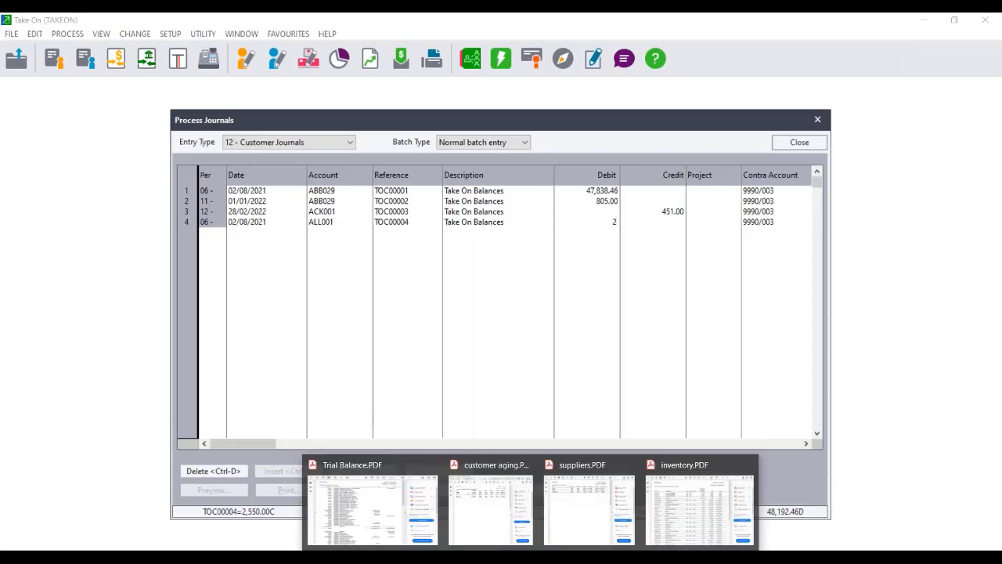
click(471, 494)
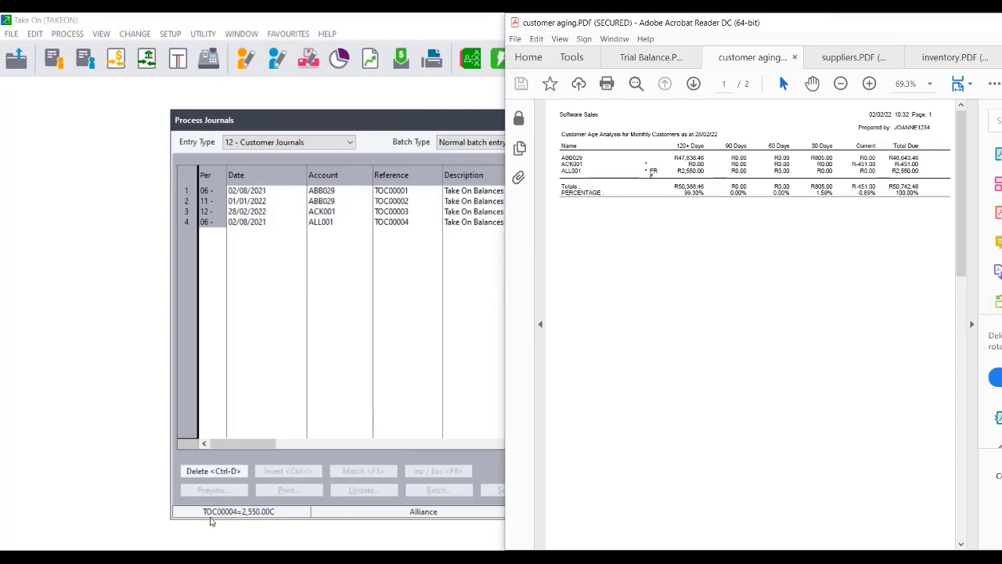
click(290, 354)
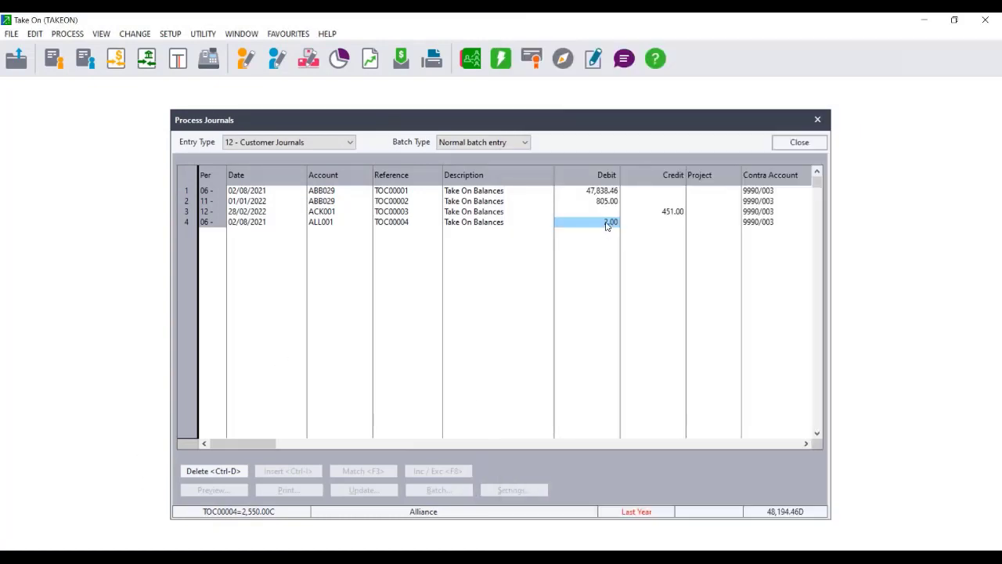
click(604, 221)
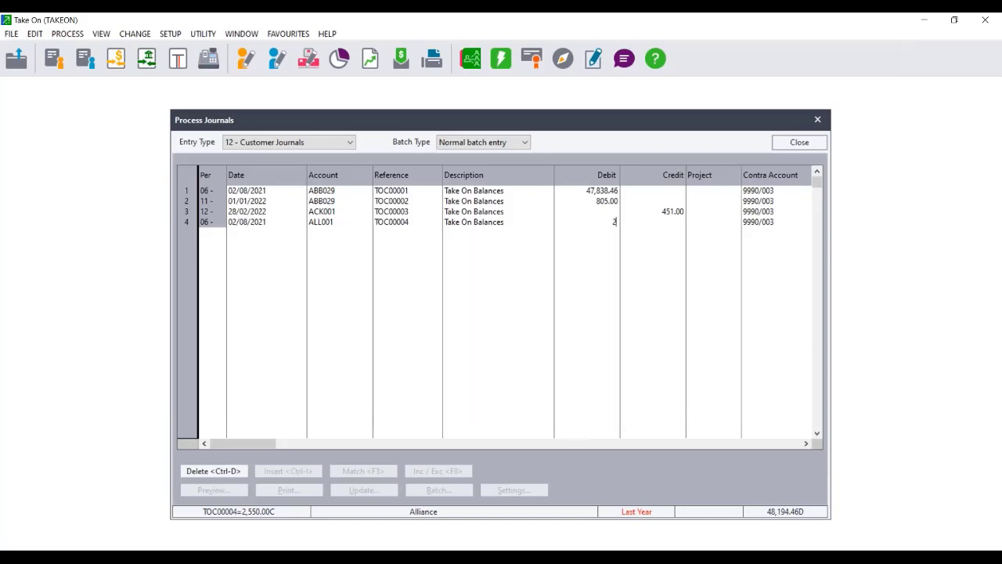
text(2550)
key(Tab)
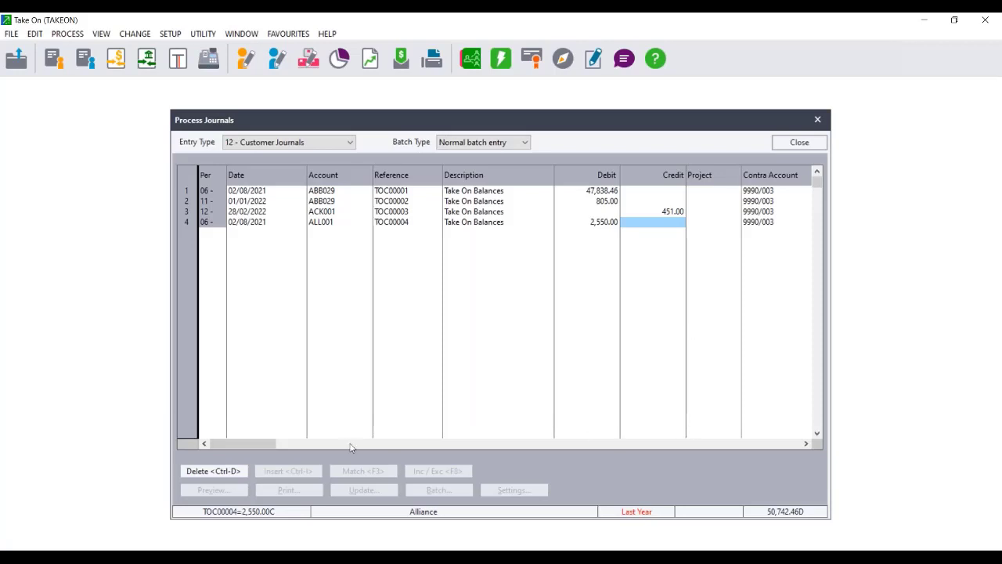
key(Tab)
key(Return)
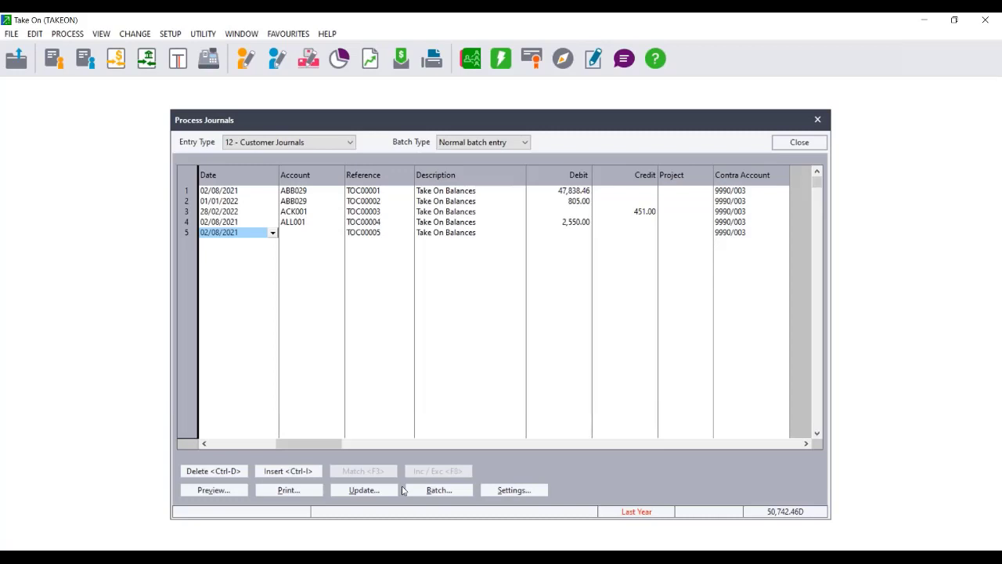
Post the customer take-on journal batch without a backup and close the Process Journals window.
click(364, 491)
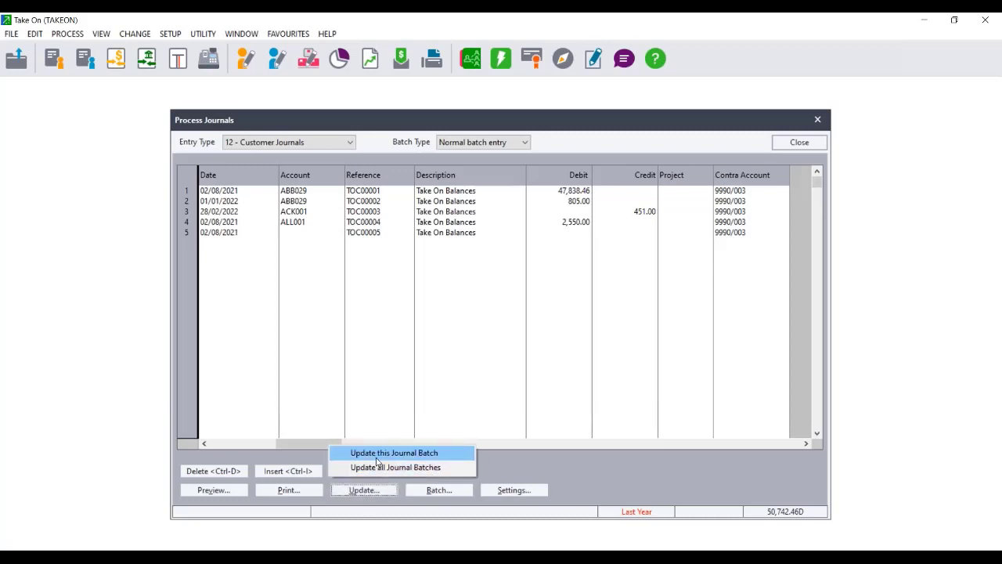
click(376, 458)
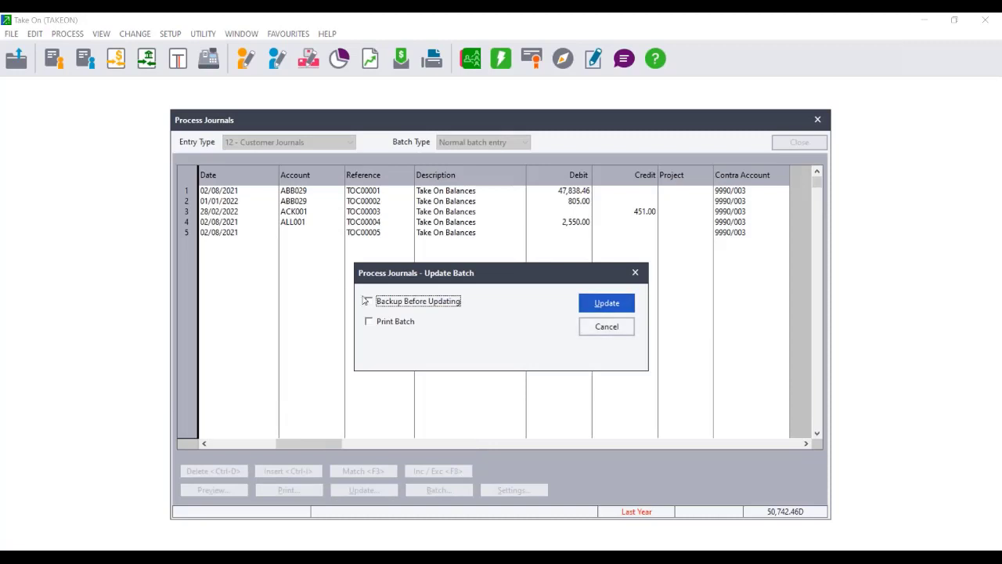
click(605, 304)
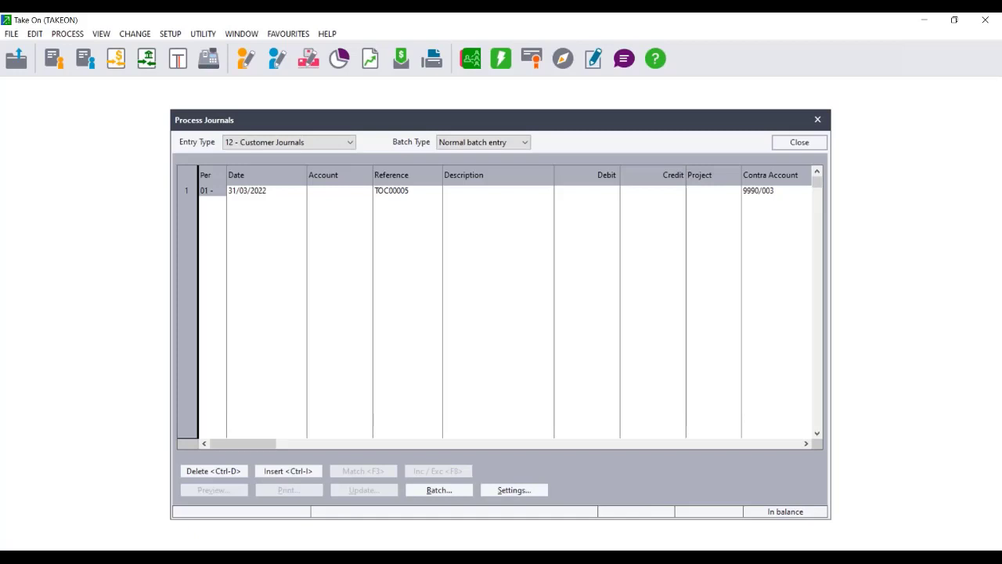
click(799, 142)
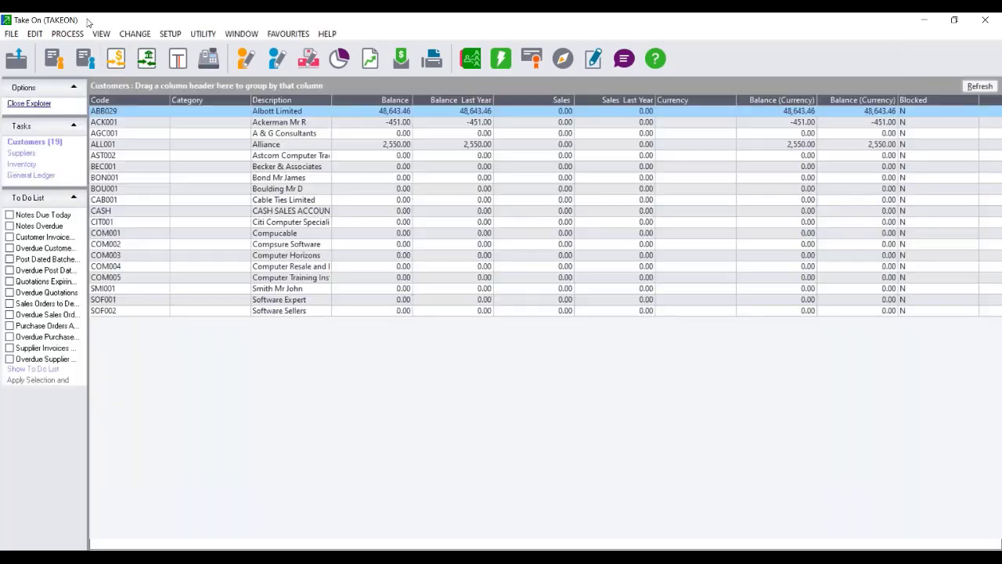
click(87, 35)
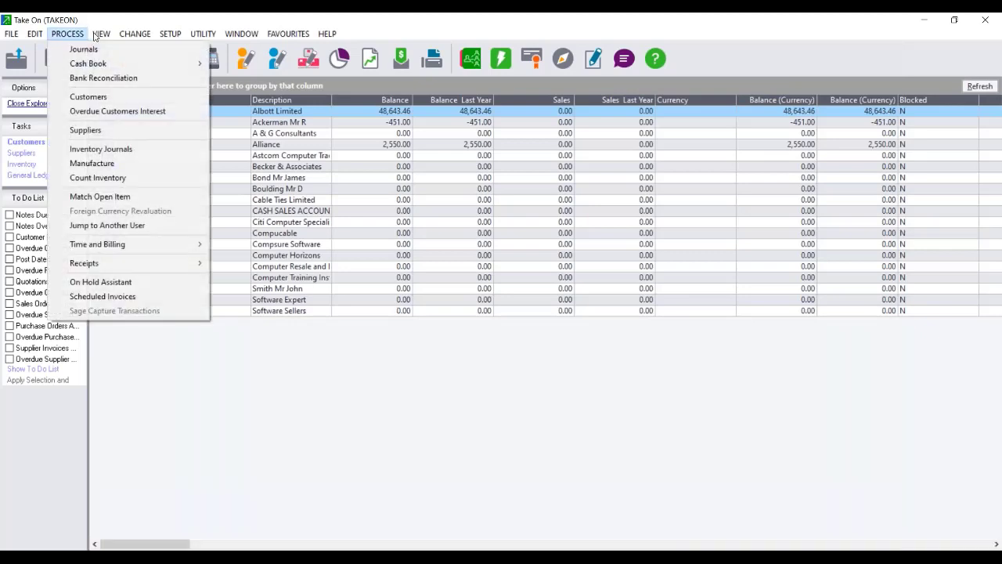
mouse_move(101, 33)
mouse_move(163, 103)
mouse_move(166, 86)
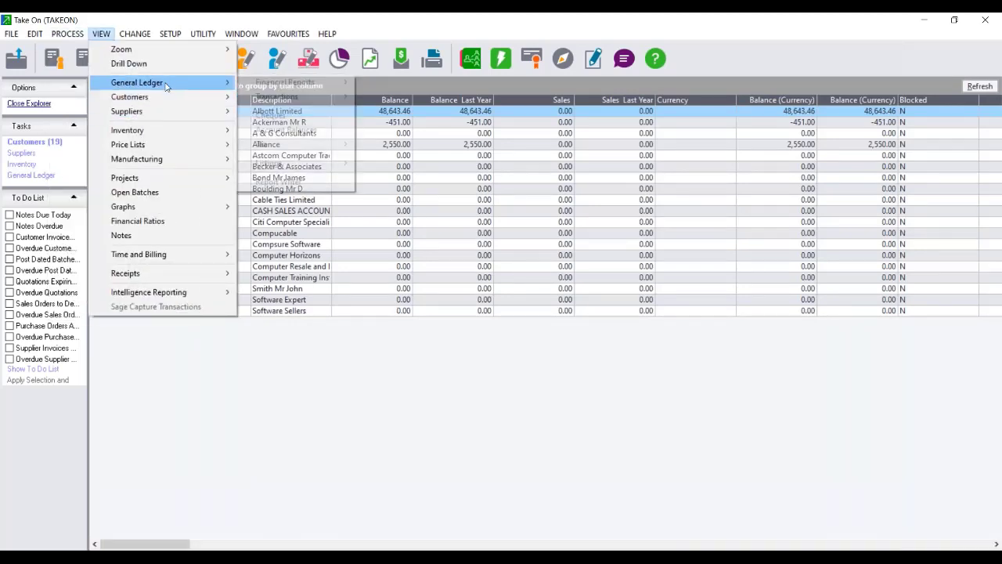
mouse_move(301, 87)
click(395, 82)
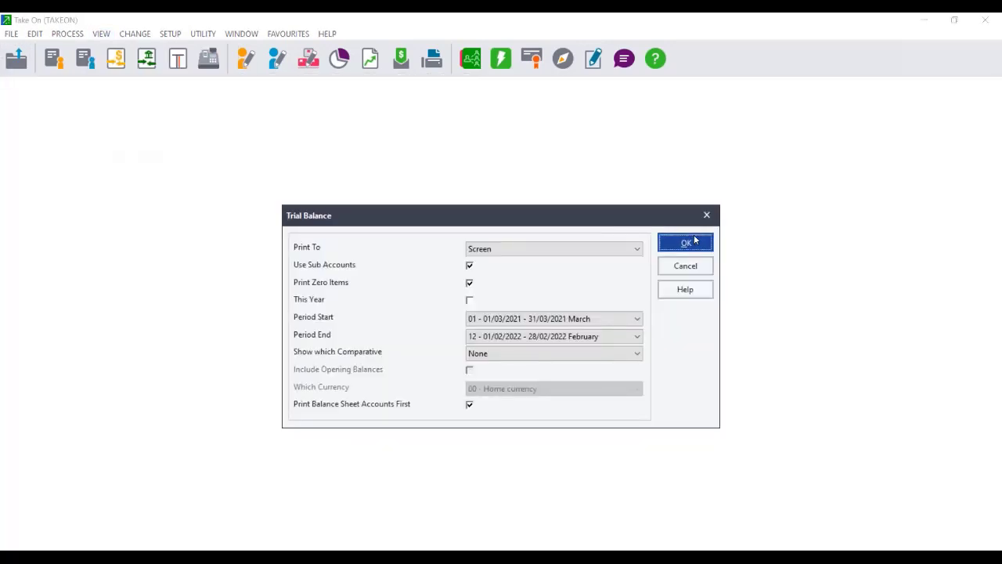
click(683, 242)
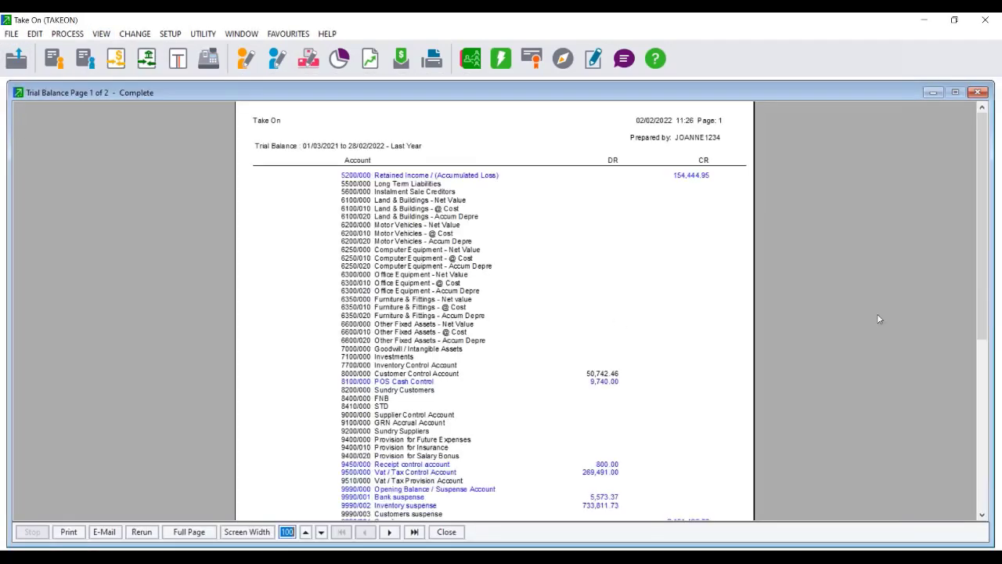
scroll(986, 331, down, 5)
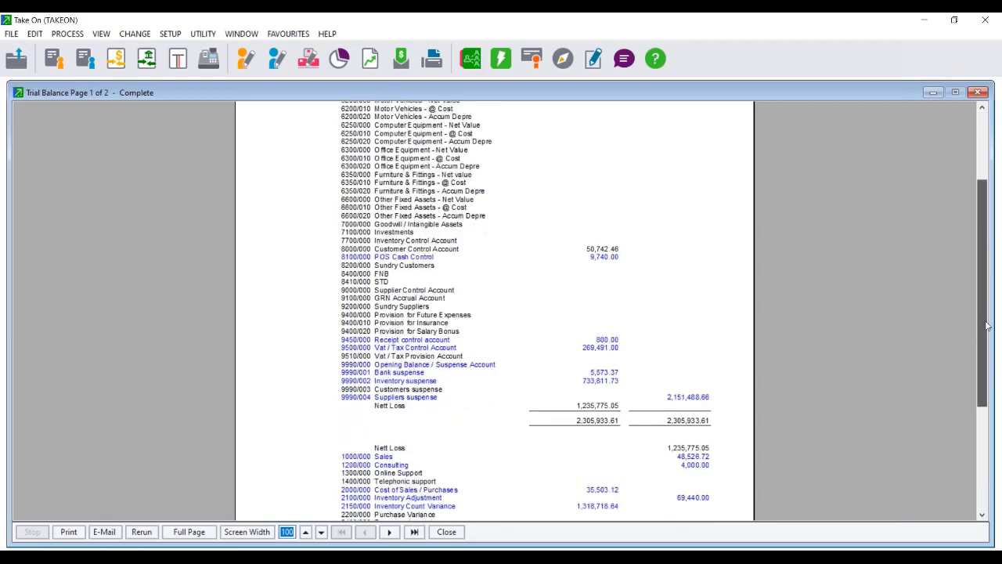
drag(987, 330, 987, 343)
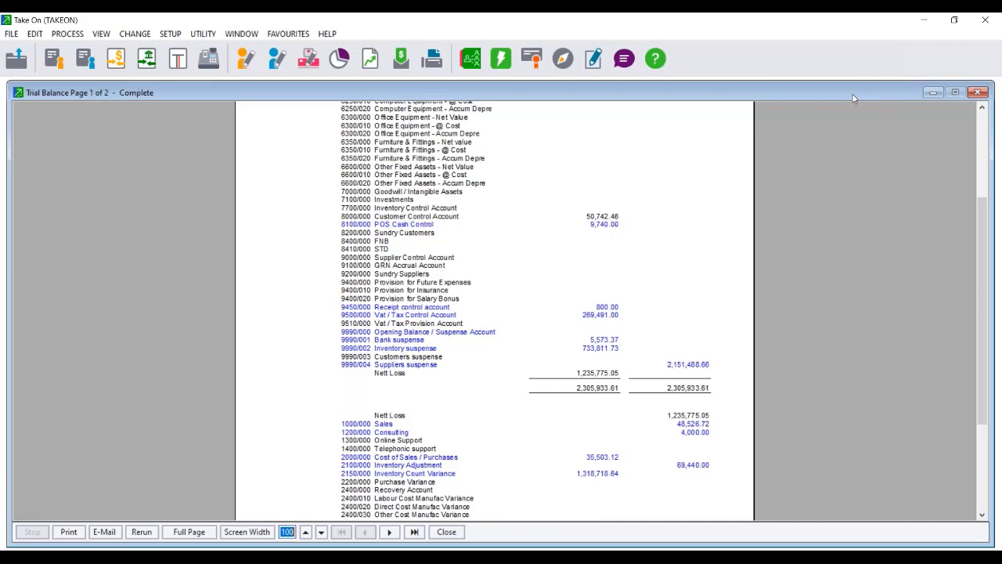
drag(846, 94, 673, 80)
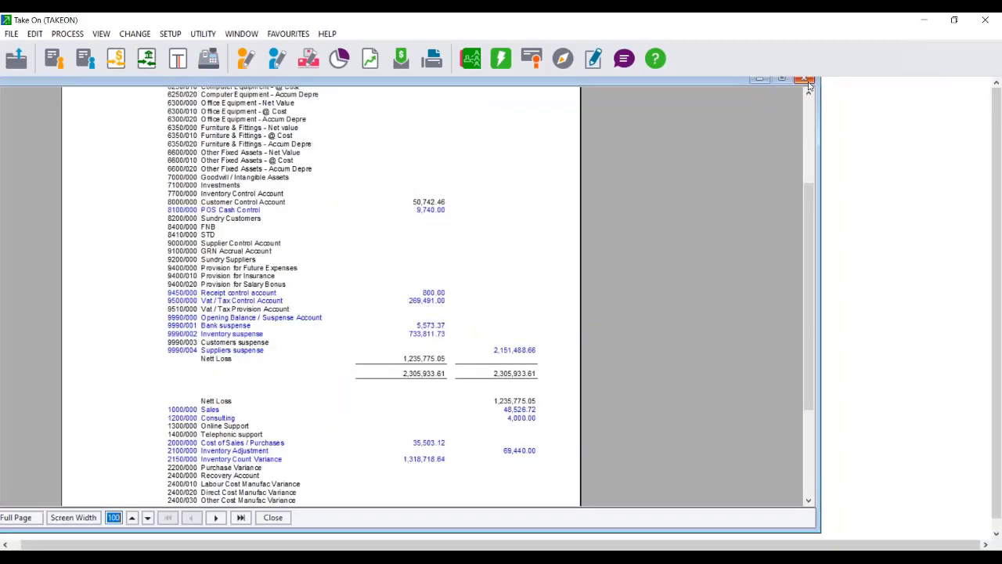
click(807, 81)
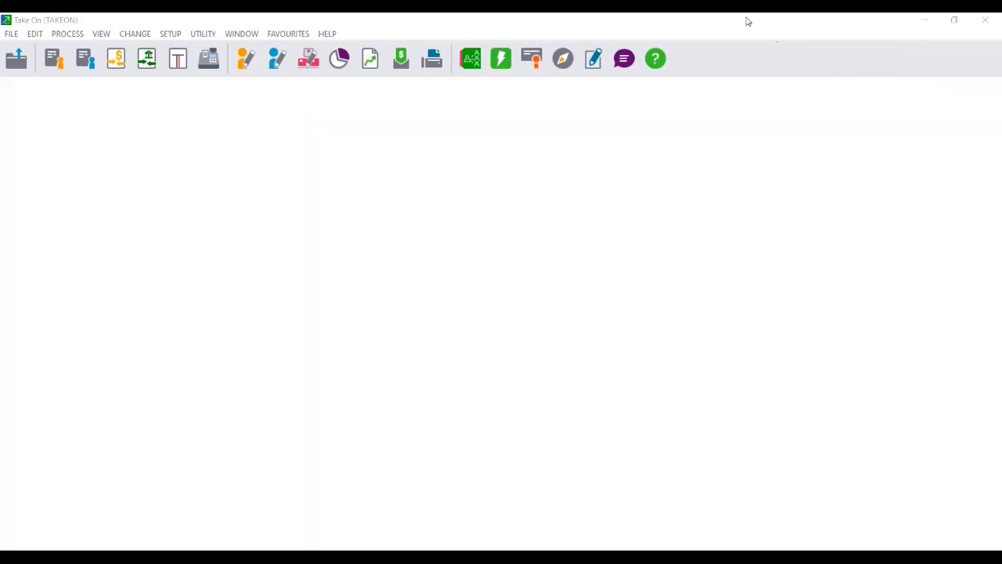
Restore and shift the Pastel window left, and bring the suppliers.PDF report forward.
double_click(745, 20)
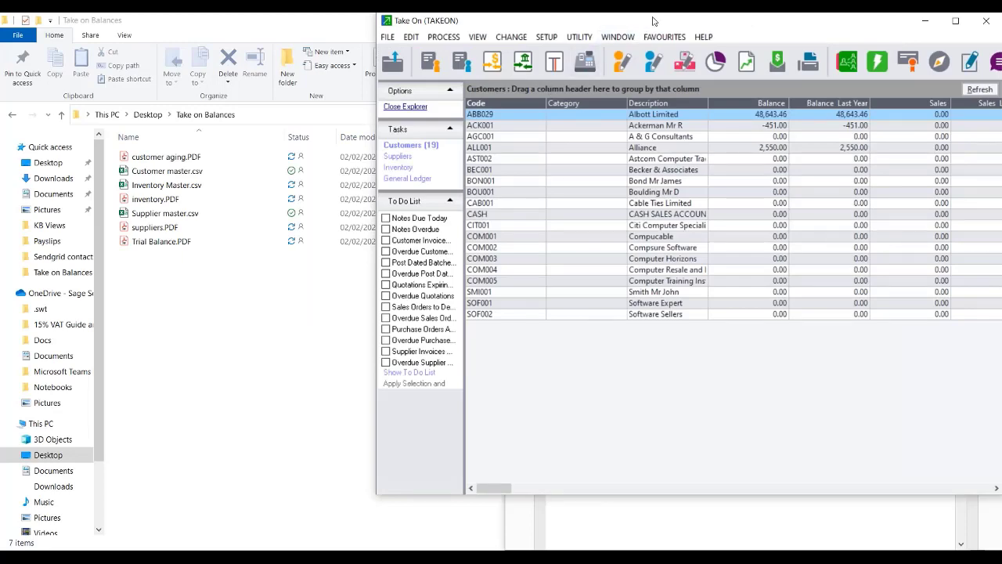
drag(646, 22, 282, 24)
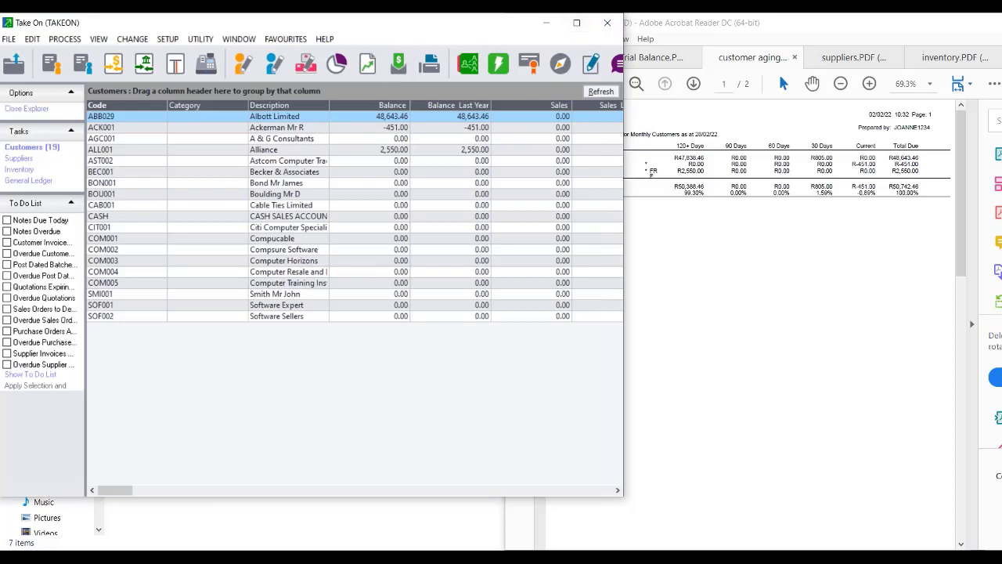
click(531, 557)
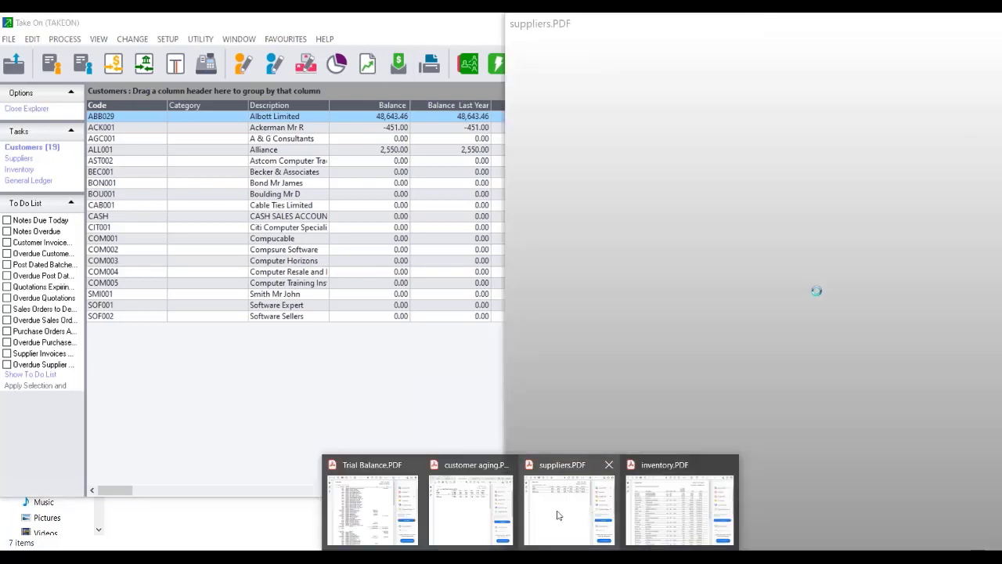
click(559, 515)
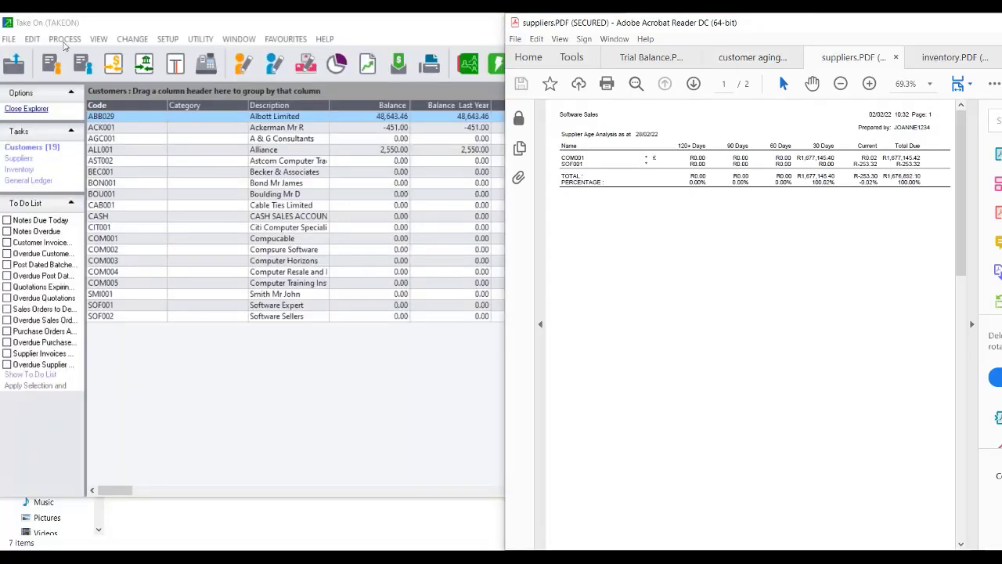
Open Process > Journals with entry type 16 - Supplier Journal.
click(63, 43)
click(99, 56)
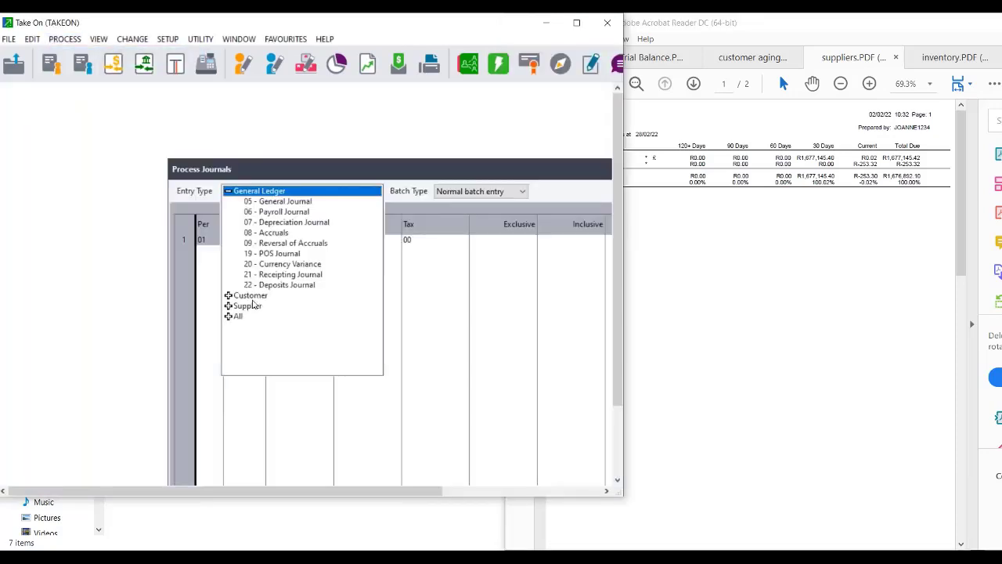
click(228, 306)
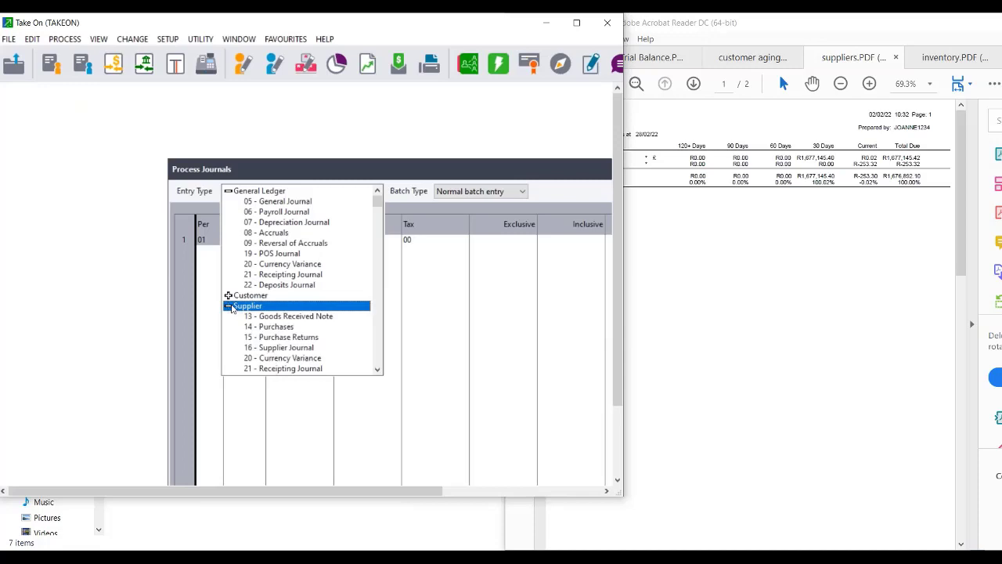
click(301, 353)
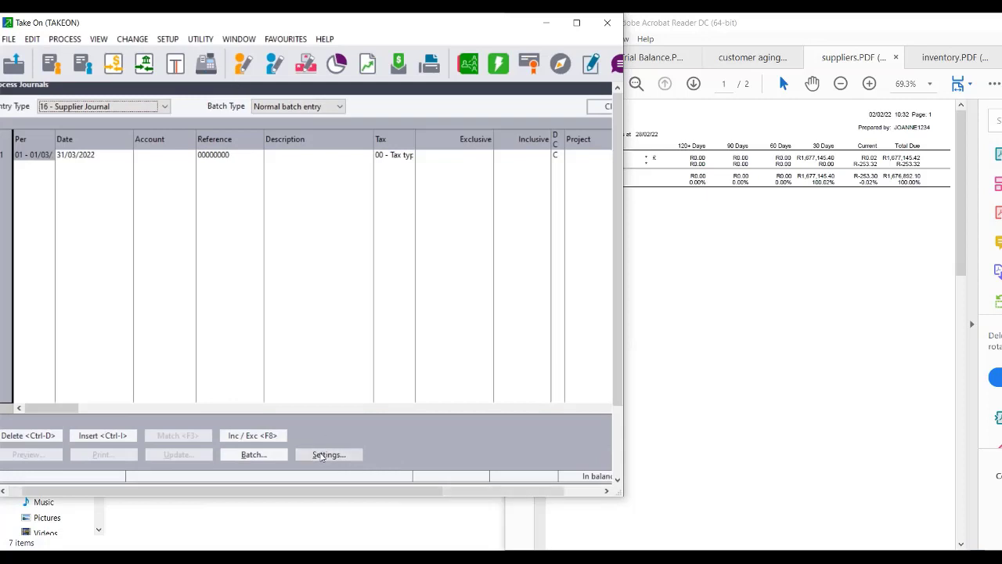
Set the batch to last year's transactions, no tax processing, and contra account 9990/004 Suppliers suspense.
click(321, 456)
click(163, 254)
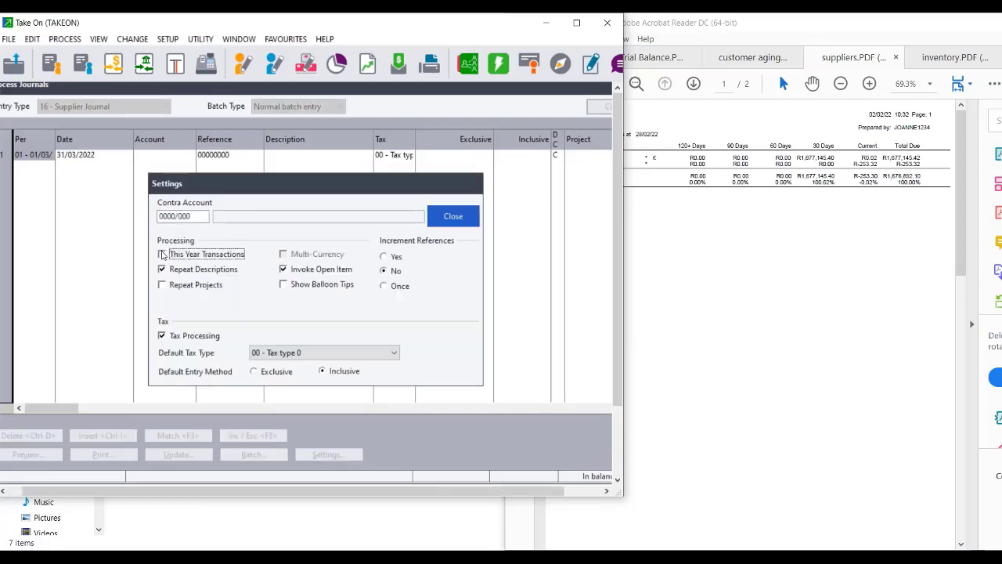
click(163, 336)
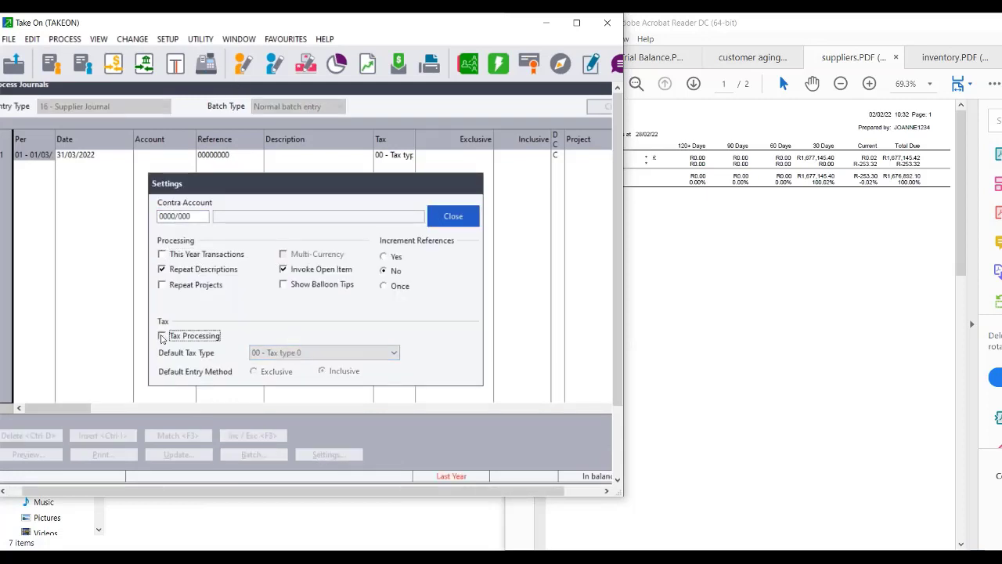
click(196, 219)
click(203, 217)
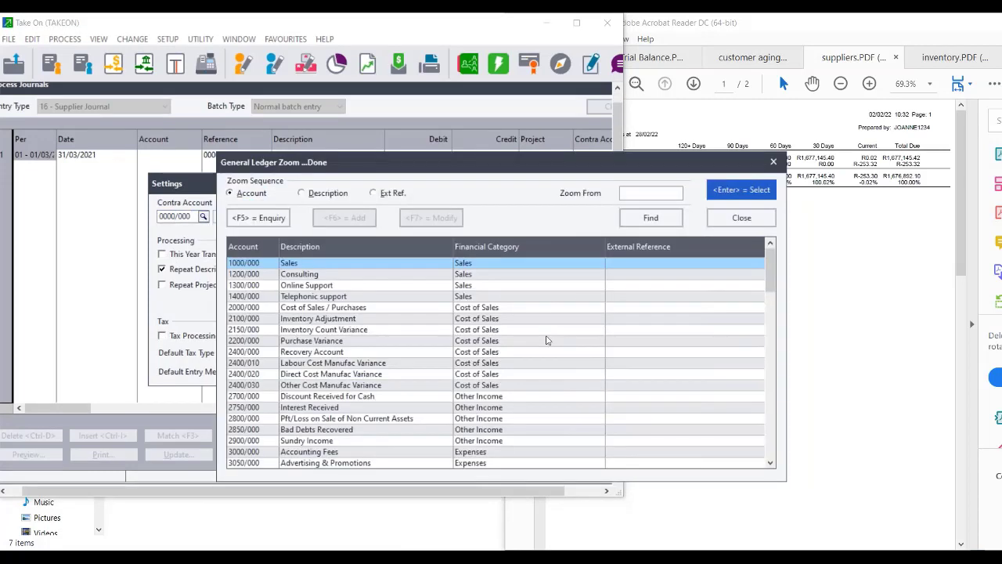
drag(772, 274, 795, 448)
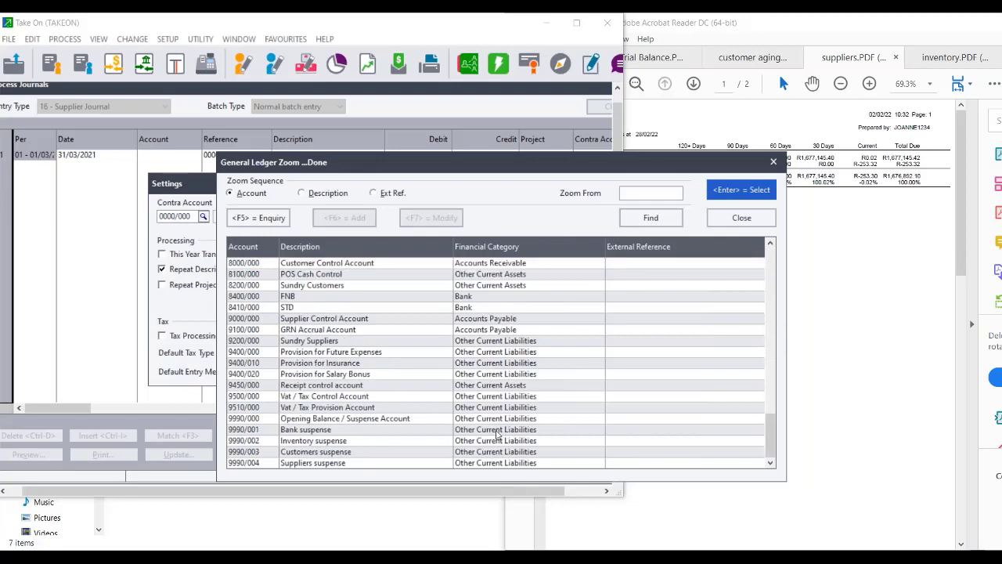
double_click(311, 463)
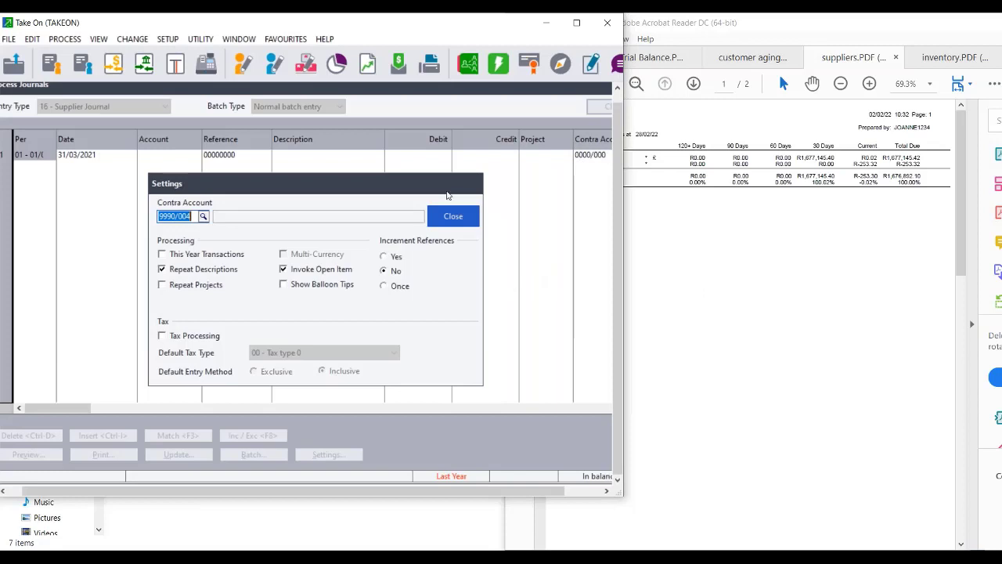
click(452, 216)
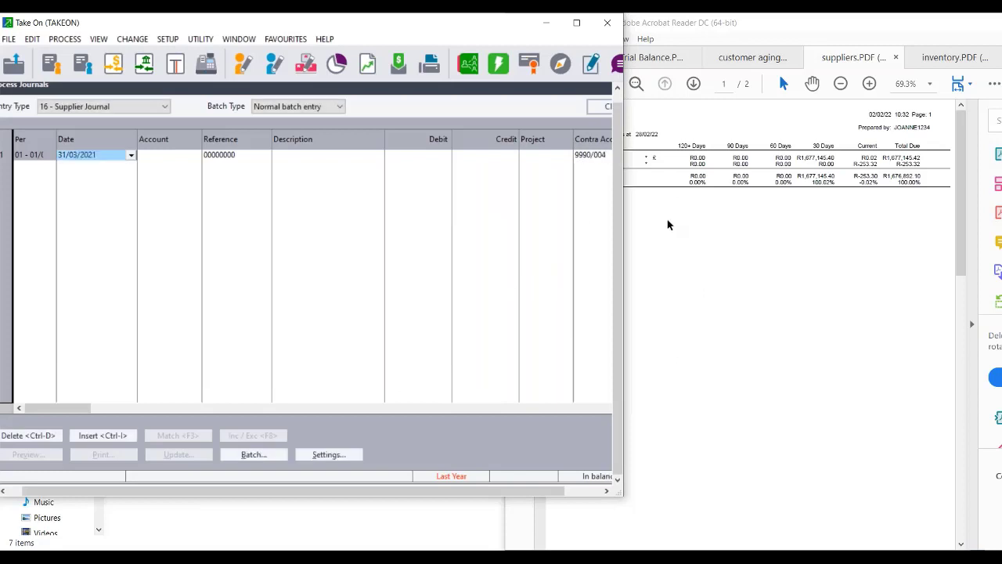
Check the suppliers report, then enter account COM001 dated 01/01/2022 on the first line.
click(638, 515)
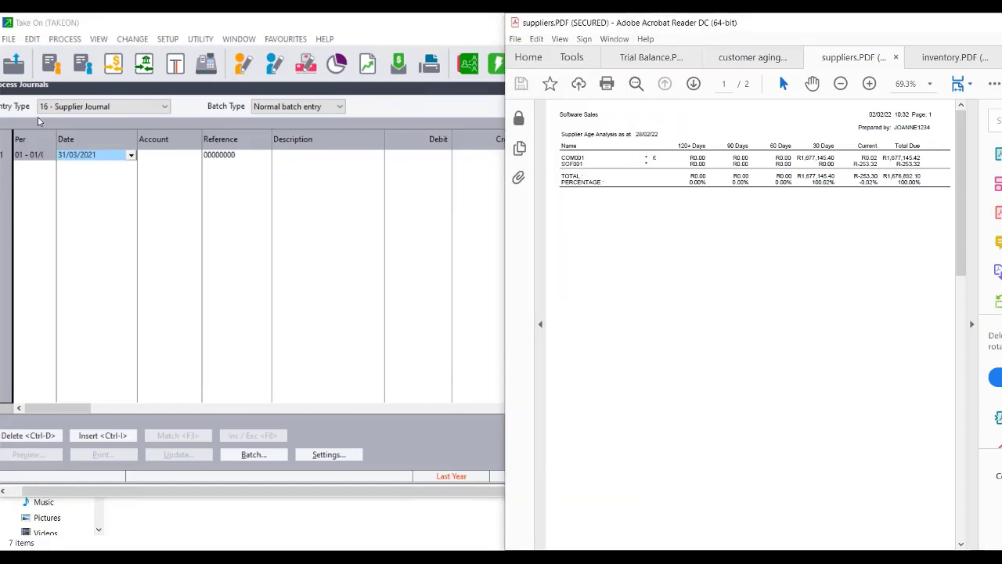
click(71, 159)
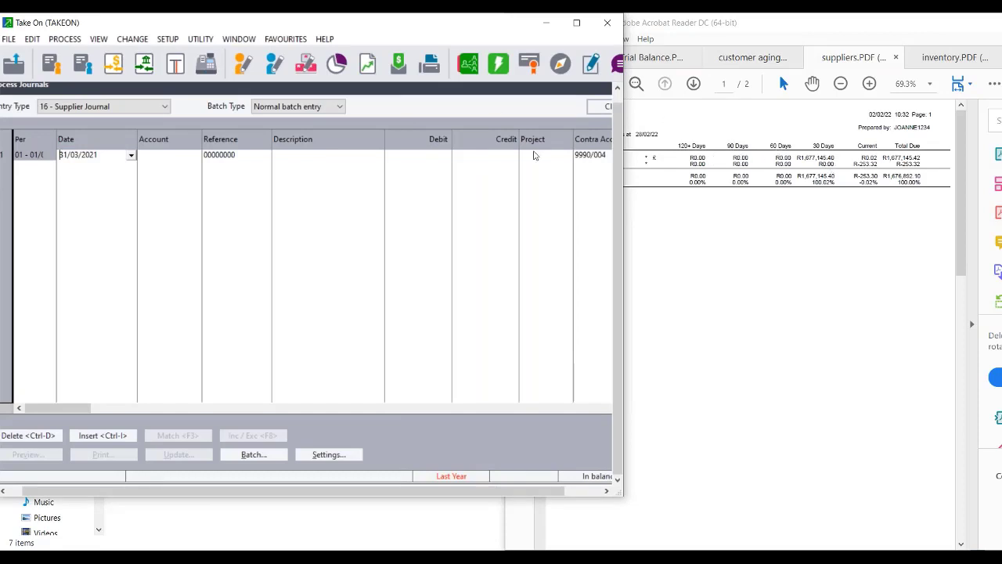
click(791, 259)
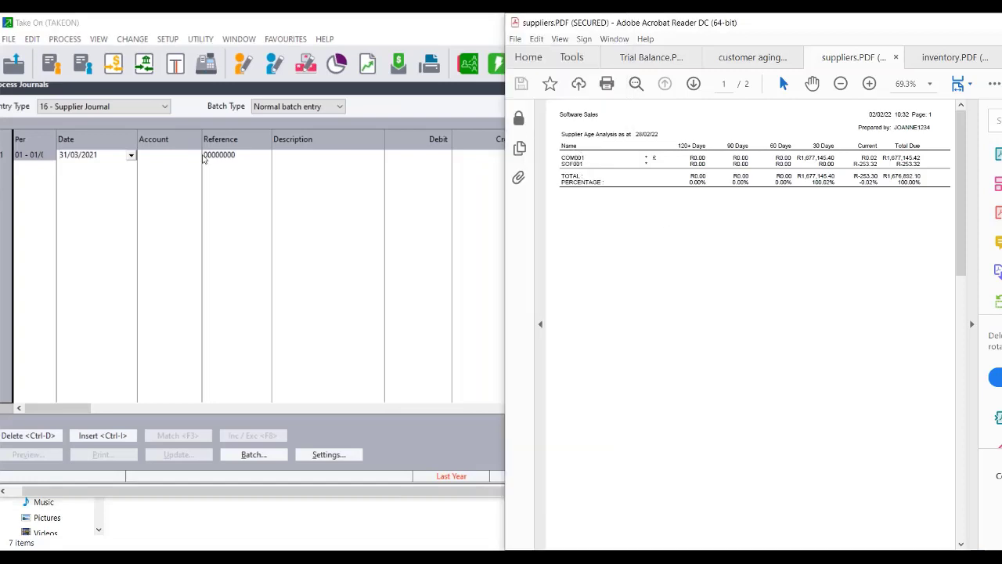
click(174, 157)
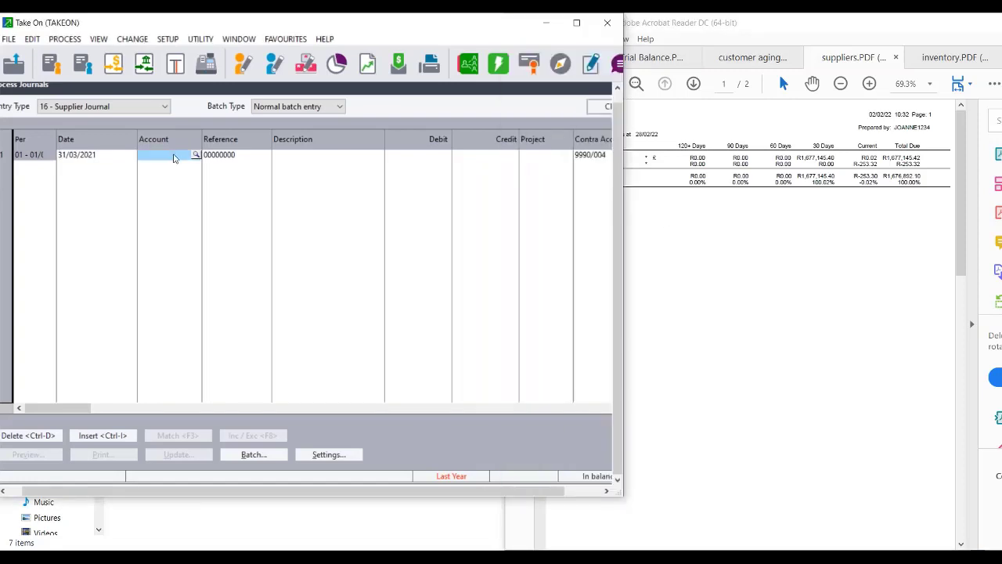
text(COM001)
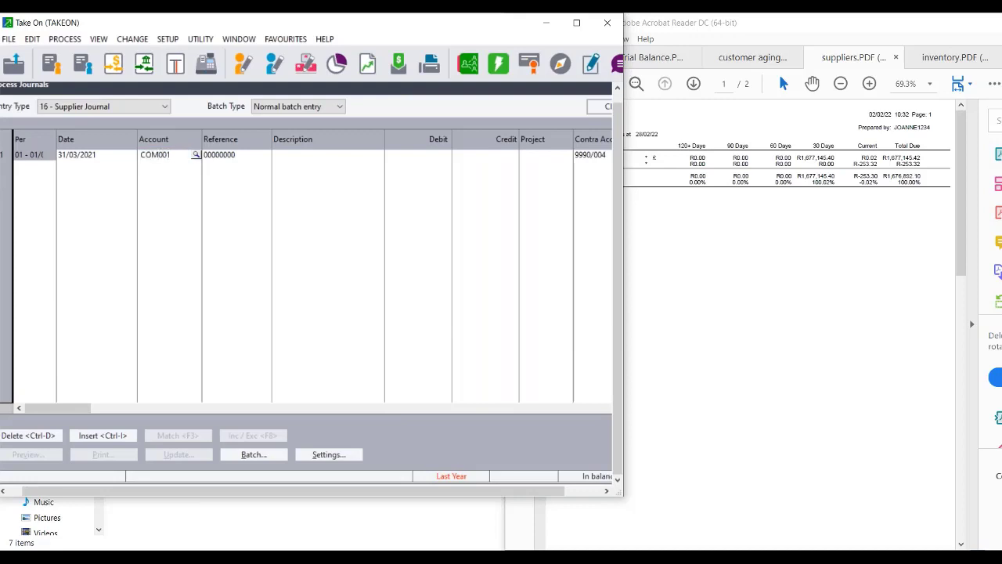
key(Tab)
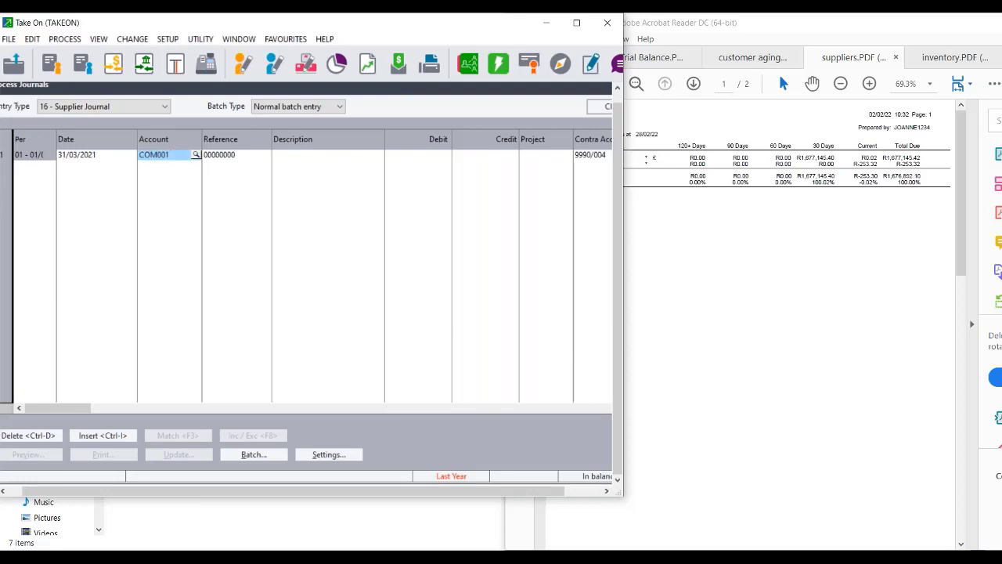
click(107, 159)
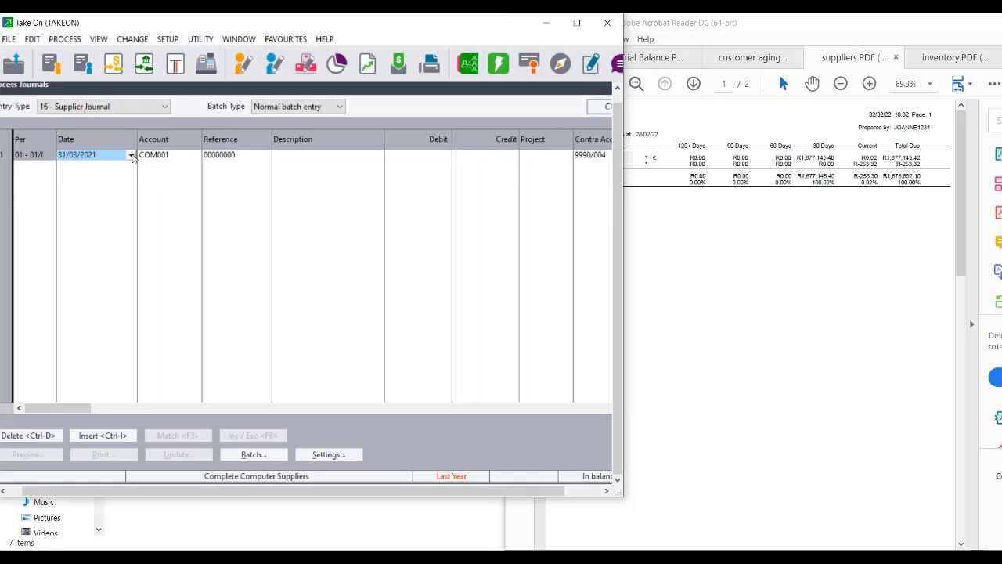
text(01/01/20)
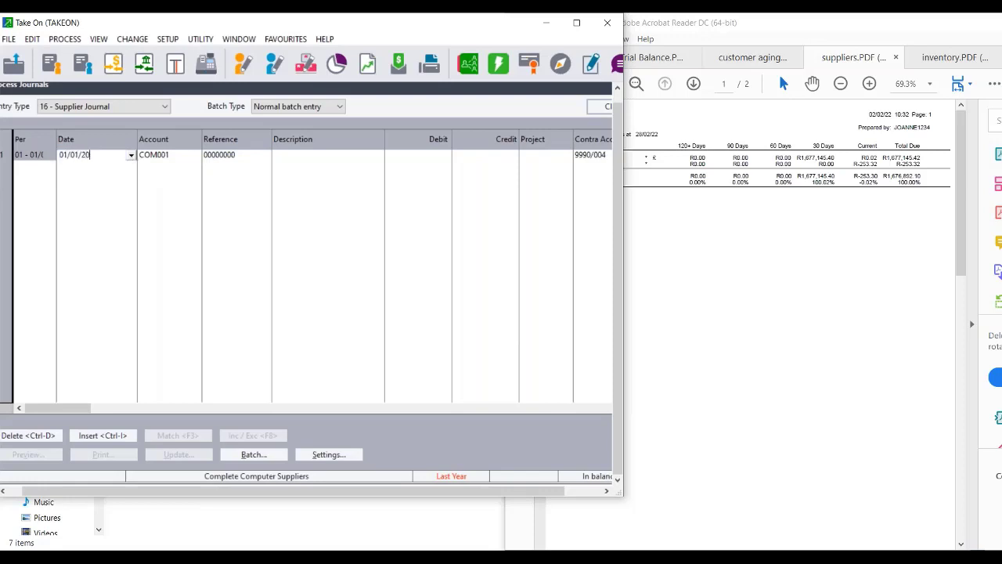
text(22)
key(Tab)
key(Tab)
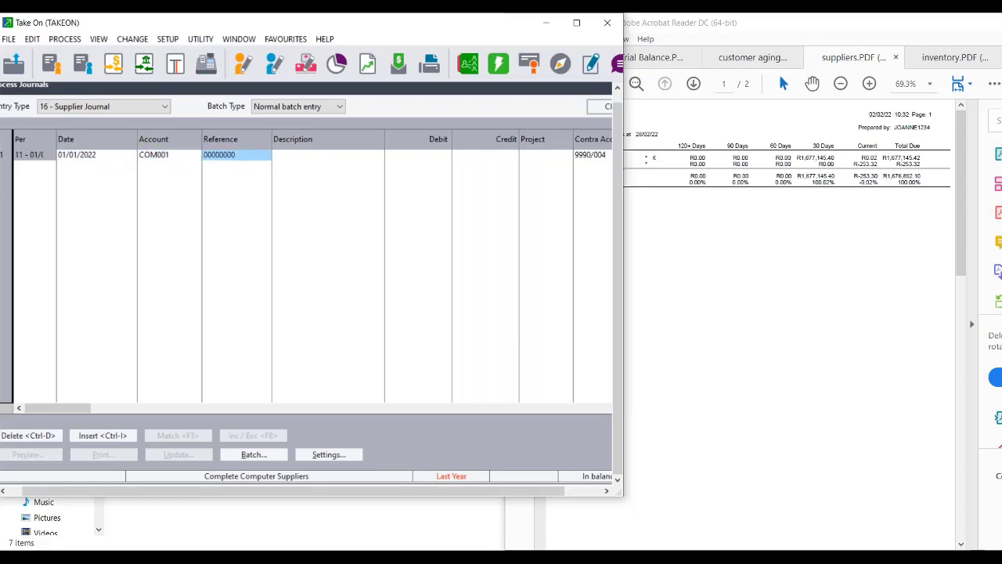
Add reference TOS00001, description 'Take on Balance' and a 1,677,145.40 credit to the line.
text(TO)
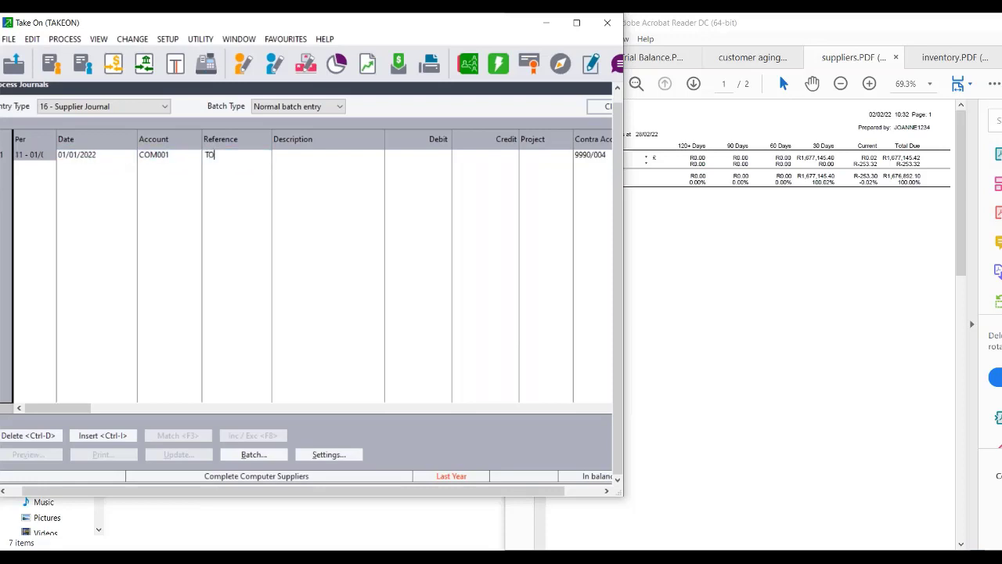
text(S00000)
key(BackSpace)
text(1)
key(Tab)
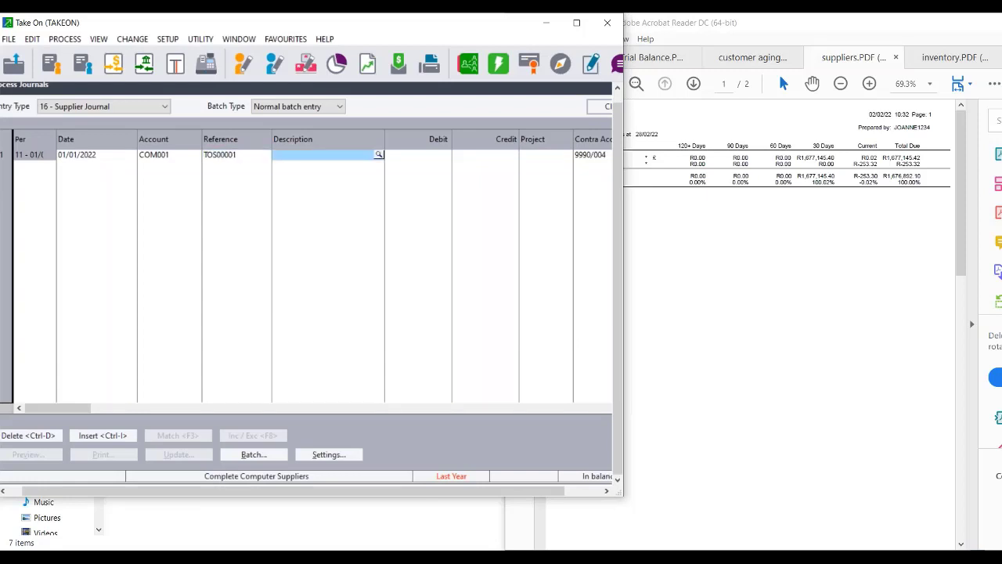
text(Take)
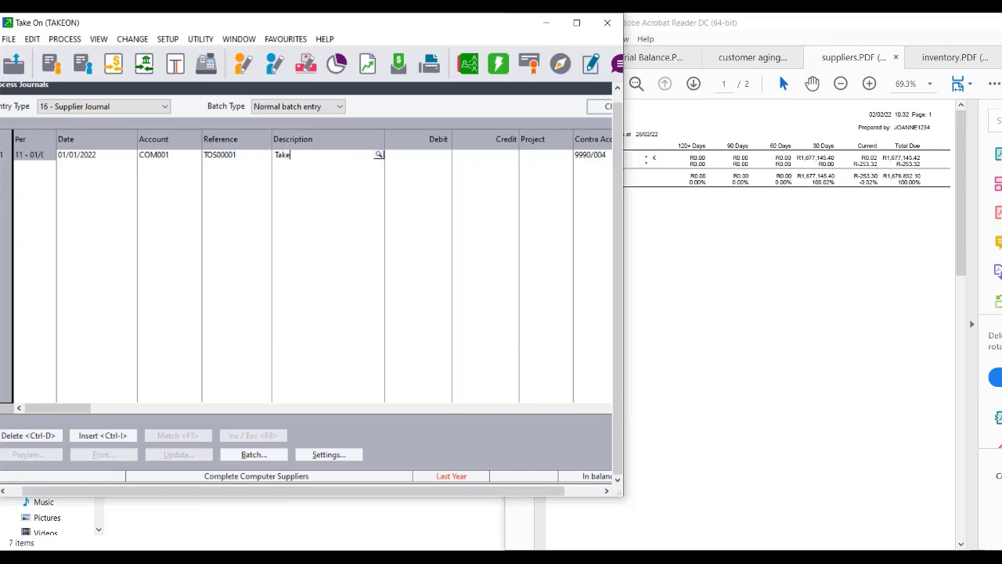
text( on Balance)
key(Tab)
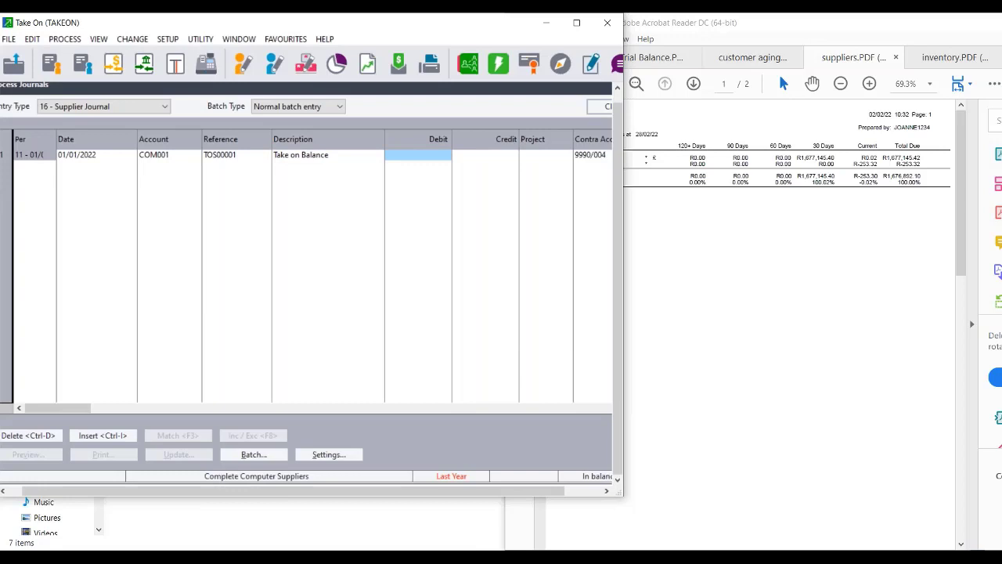
key(Tab)
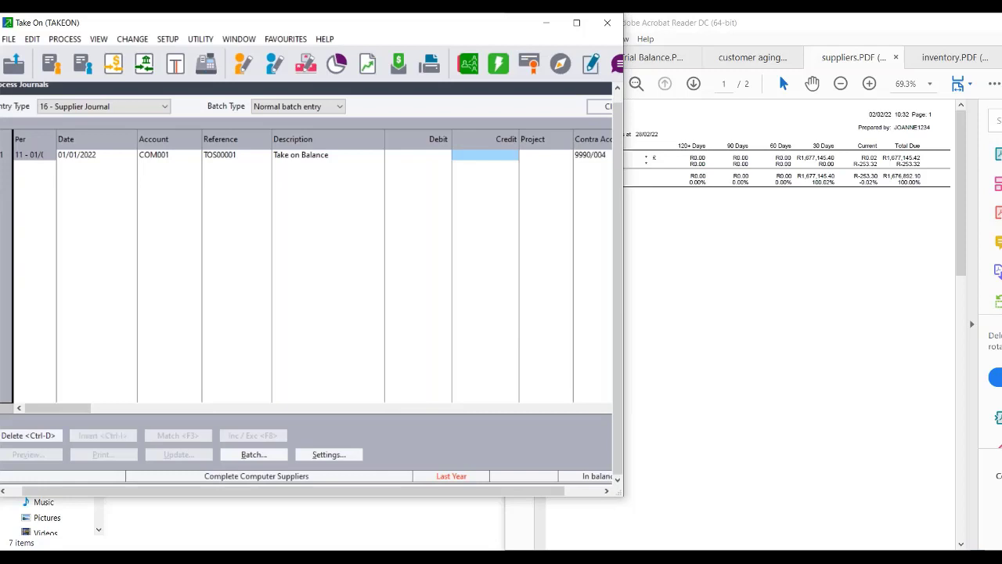
text(167)
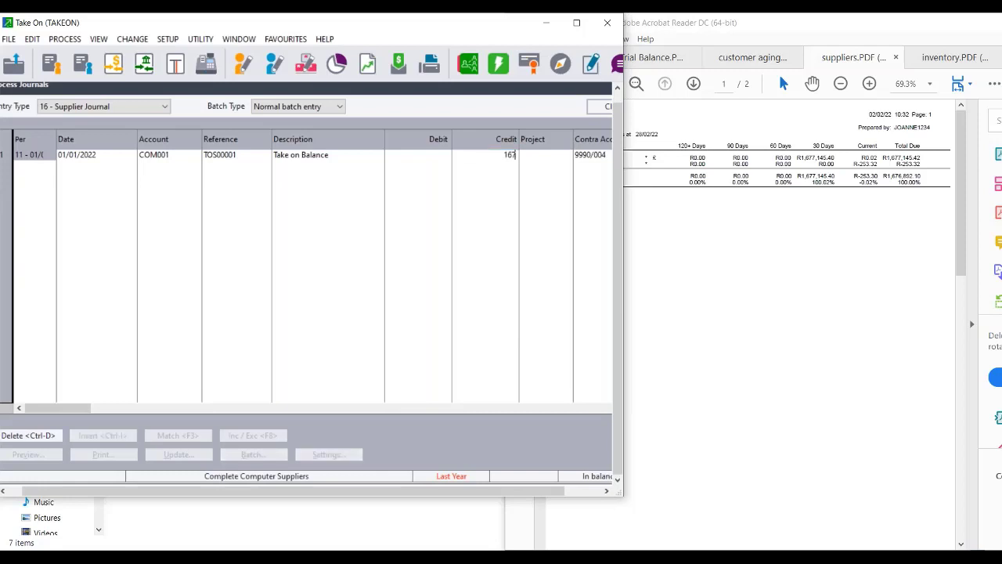
text(7145.40)
key(Tab)
key(Tab)
key(Tab)
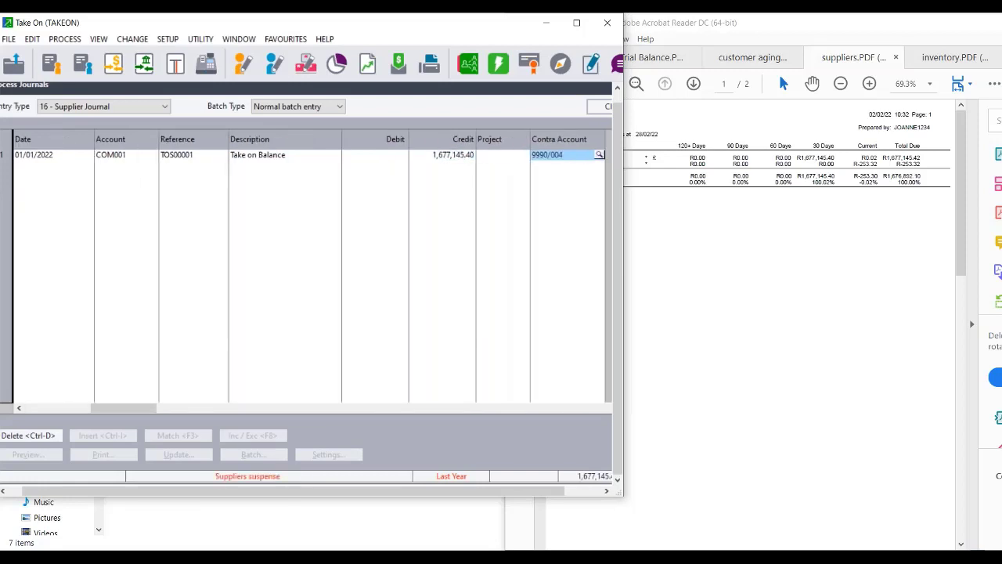
click(728, 339)
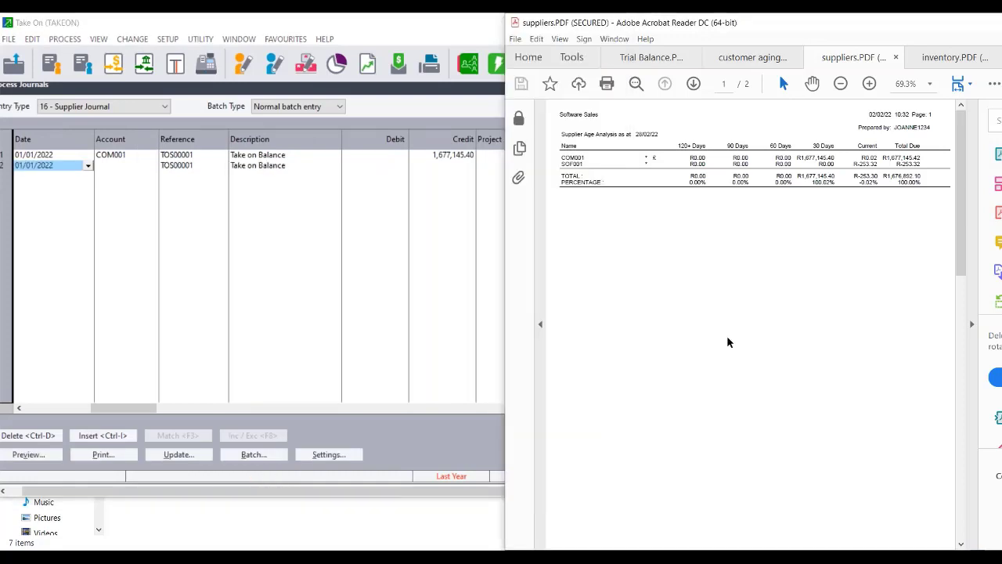
Enter account SOF001 dated 28/02/2022 on the second journal line.
click(135, 171)
text(S)
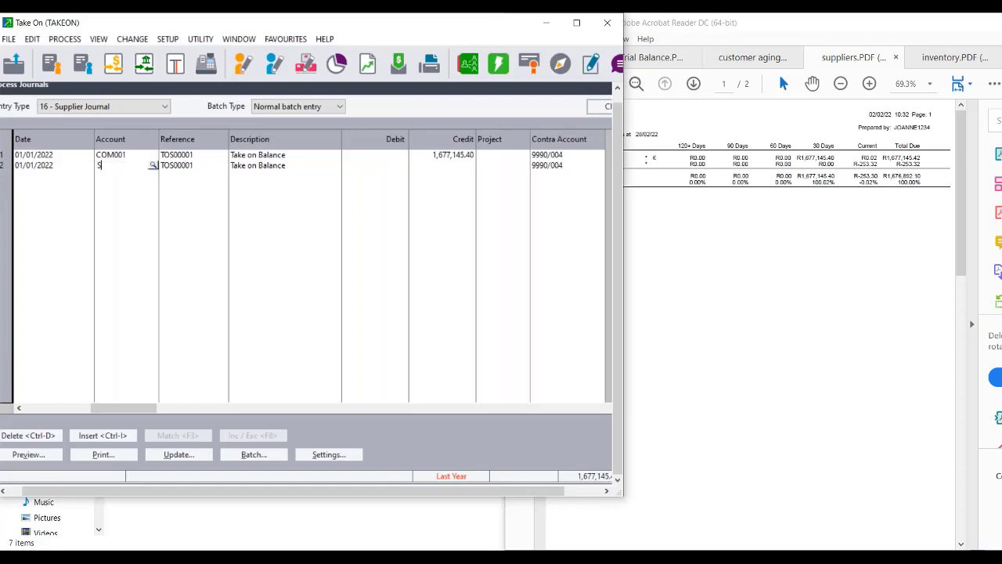
text(OF001)
click(41, 170)
text(01)
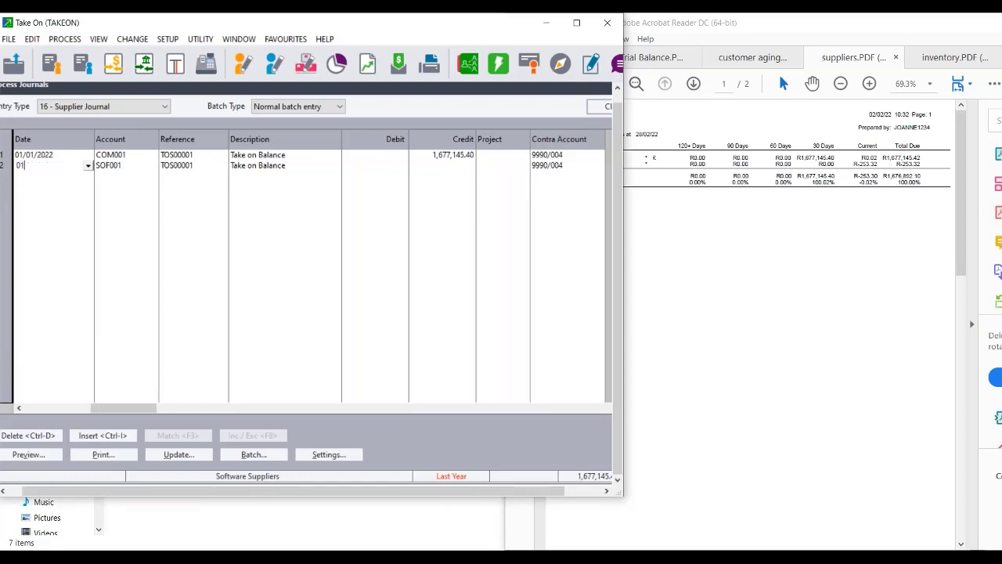
key(BackSpace)
key(BackSpace)
text(28/02/2022)
key(Tab)
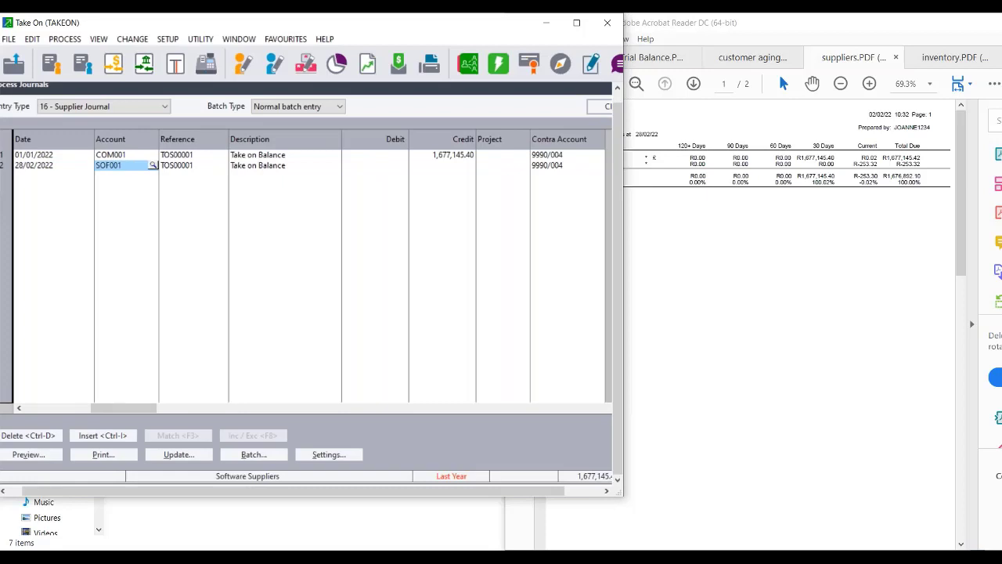
Give line two a 253.30 debit and confirm it against contra 9990/004.
key(Tab)
key(Tab)
key(Tab)
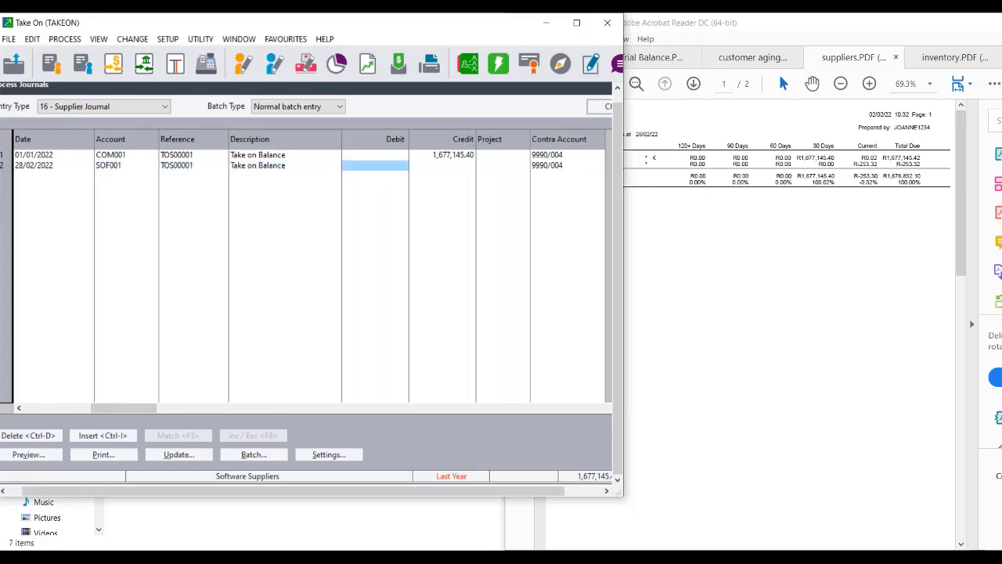
text(-)
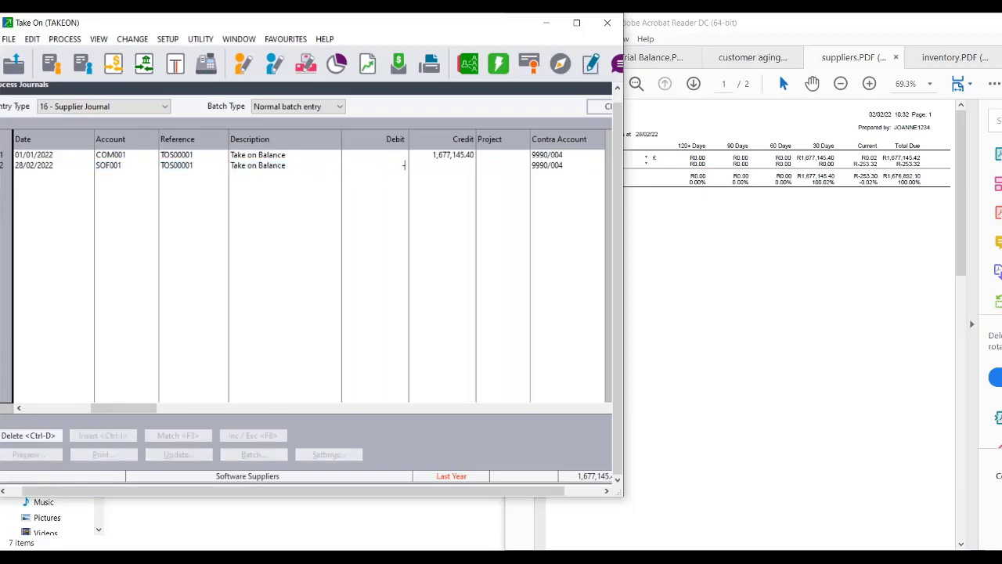
text(253.30)
key(BackSpace)
key(BackSpace)
key(BackSpace)
key(BackSpace)
key(BackSpace)
key(BackSpace)
key(BackSpace)
text(253.30)
key(Tab)
key(Tab)
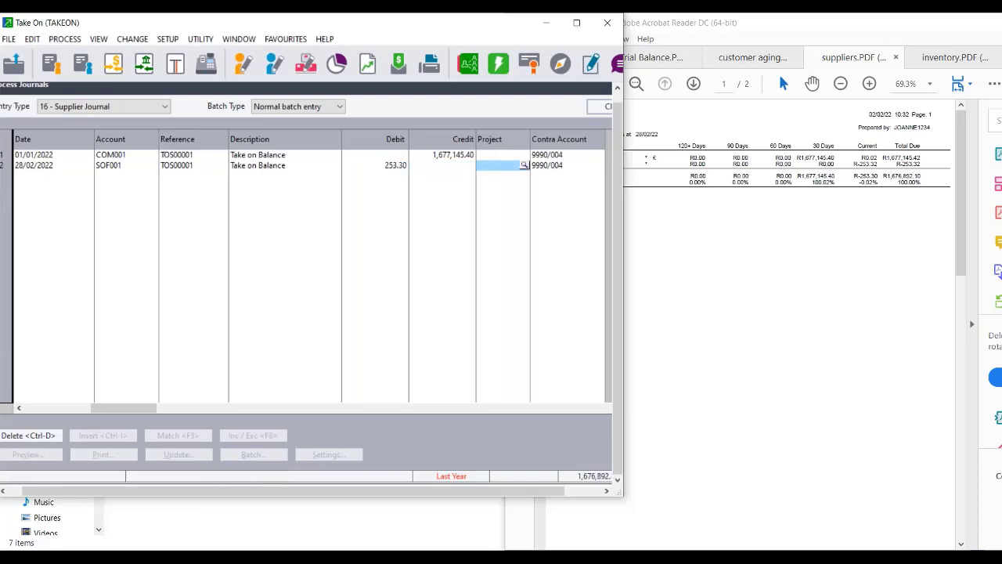
key(Tab)
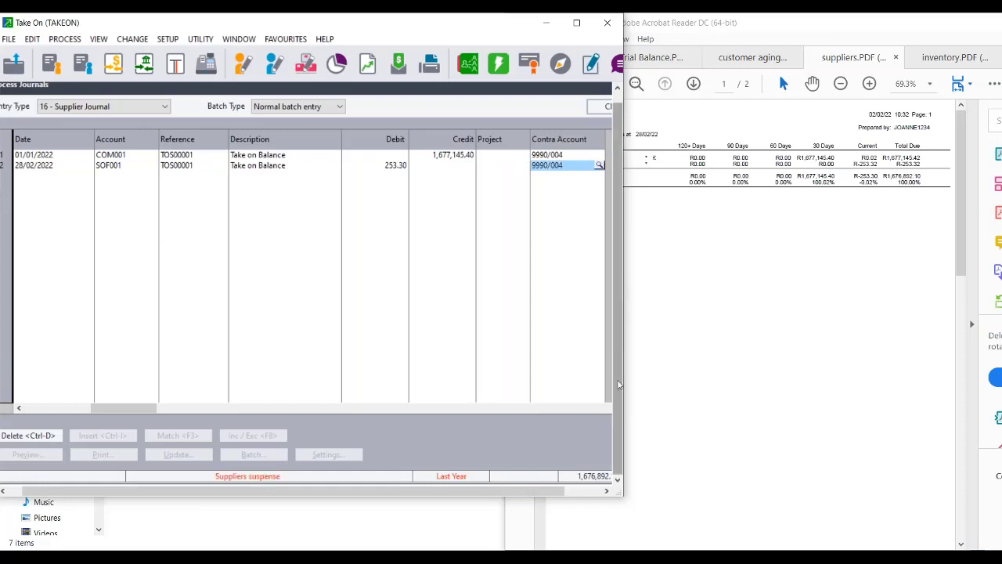
drag(539, 491, 580, 491)
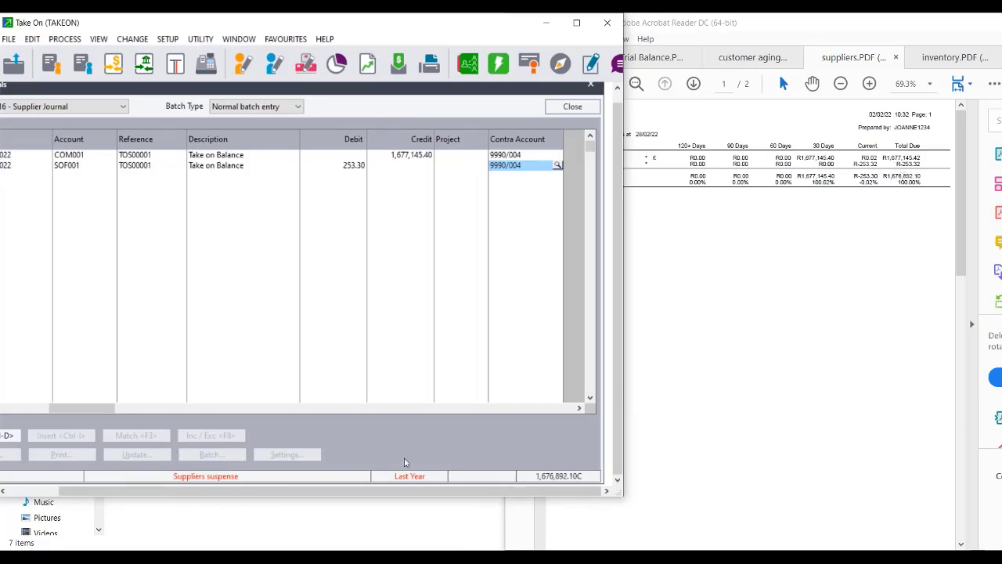
key(Return)
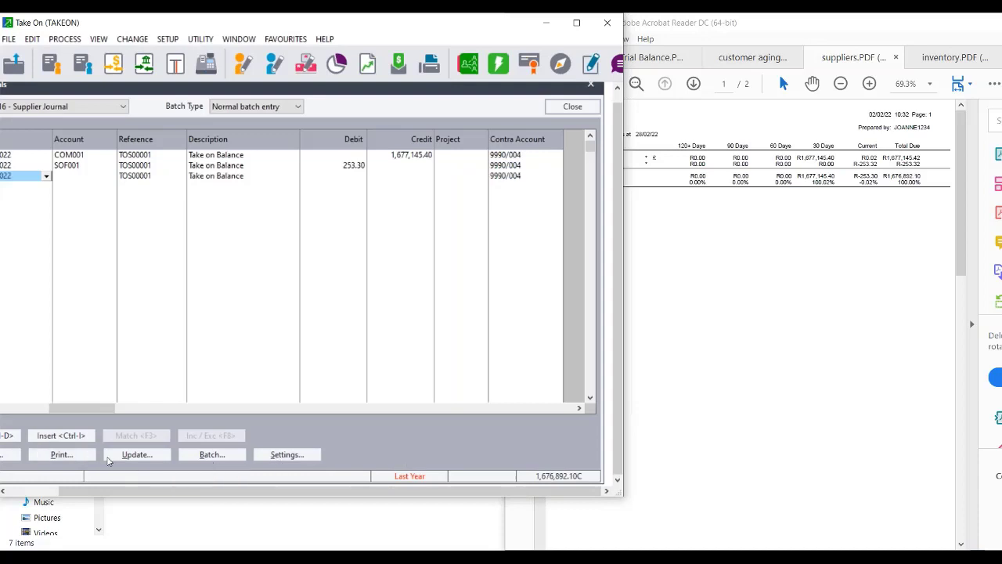
Back up the company data to the local drive, then post the supplier journal batch.
click(130, 457)
click(147, 418)
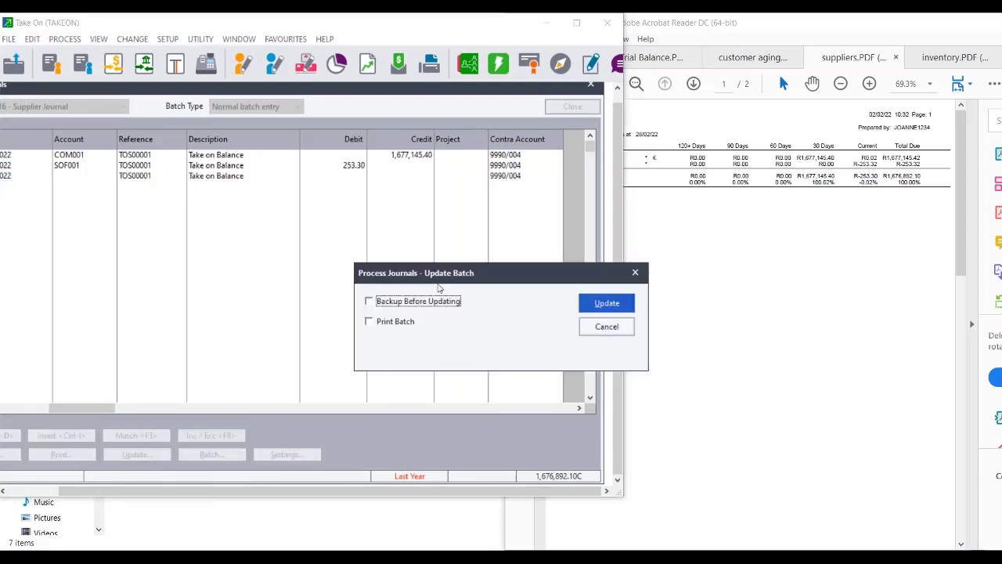
click(369, 301)
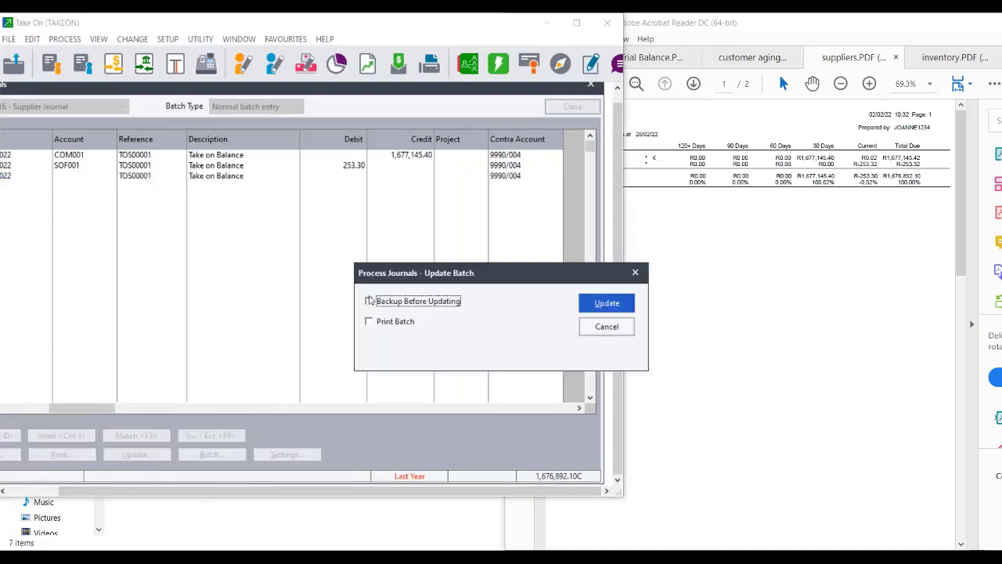
click(605, 303)
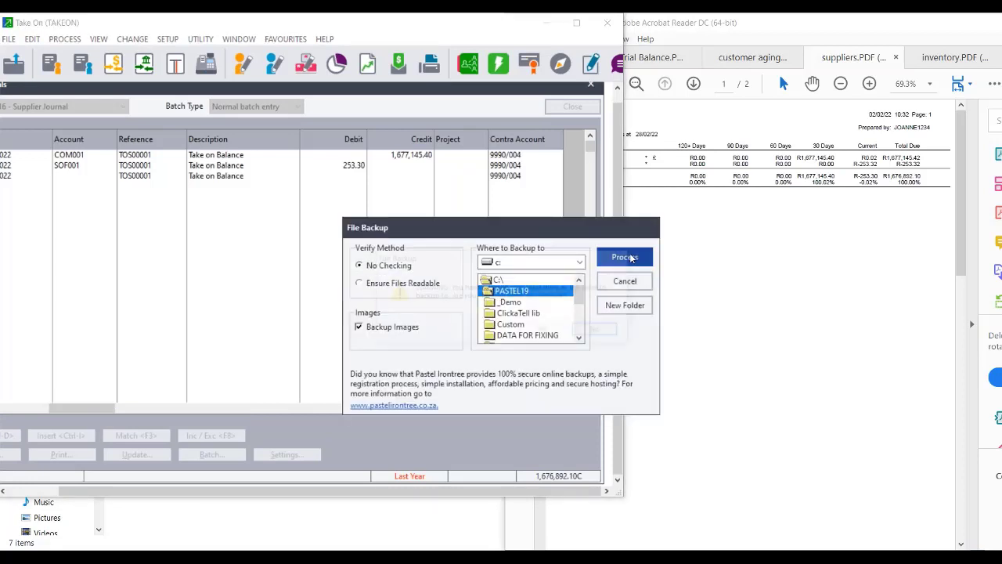
click(624, 258)
click(544, 332)
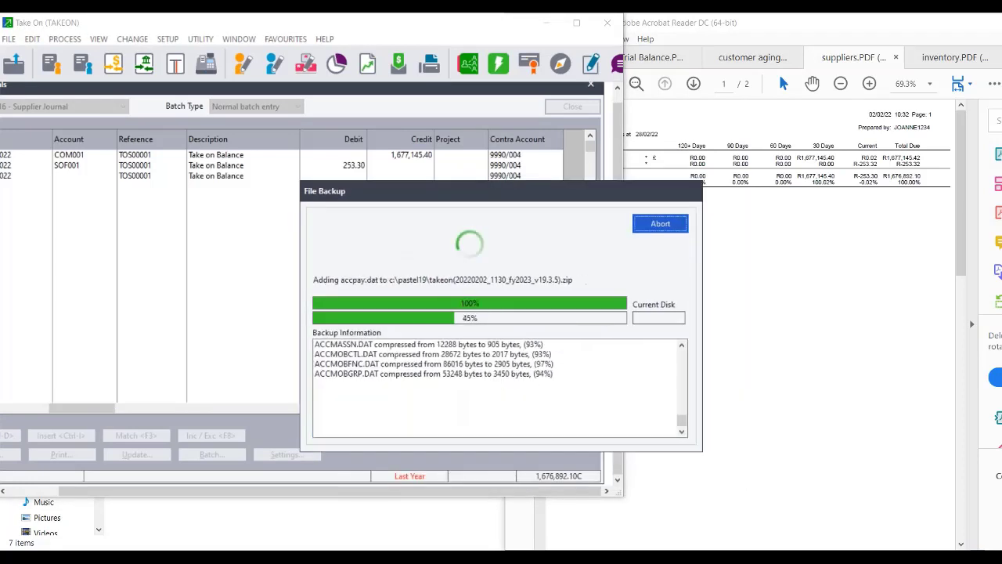
click(595, 334)
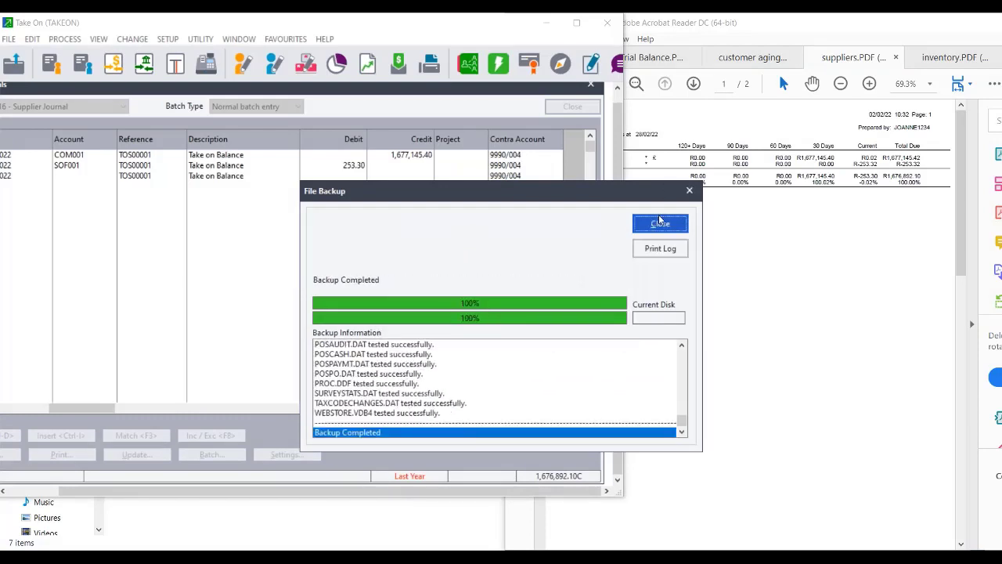
click(661, 224)
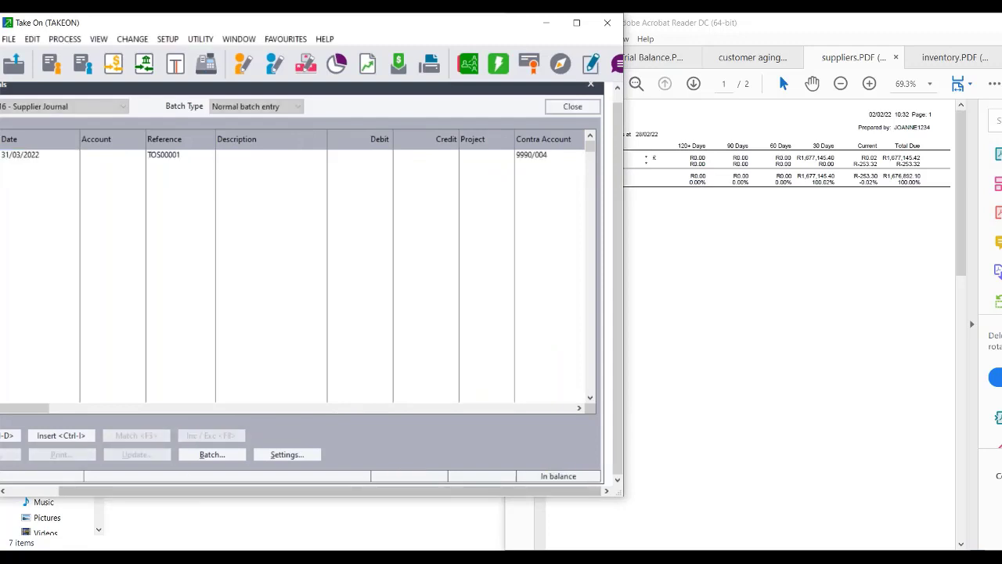
drag(165, 494, 79, 496)
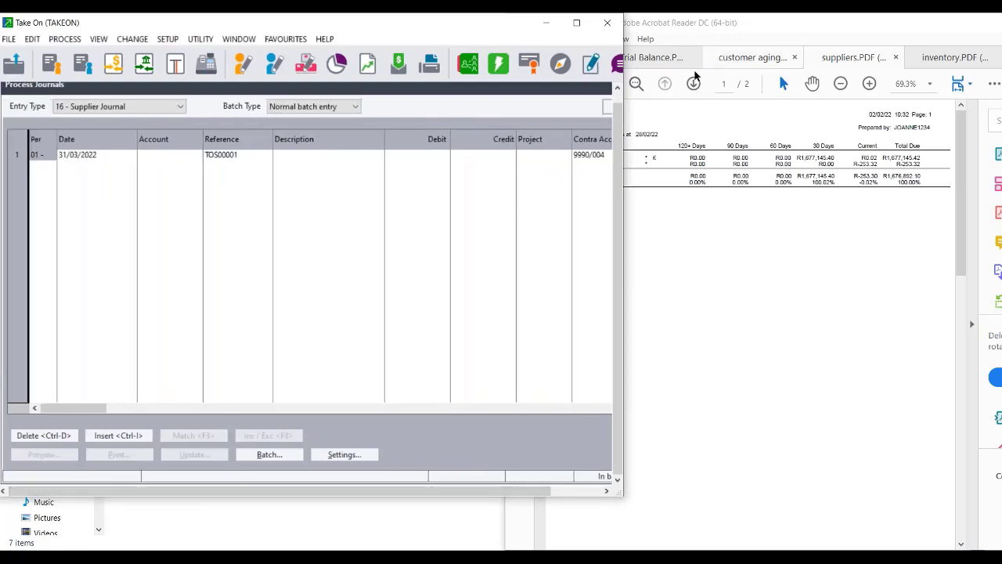
Close the supplier journal screen and display the Trial Balance PDF in Acrobat Reader.
click(608, 106)
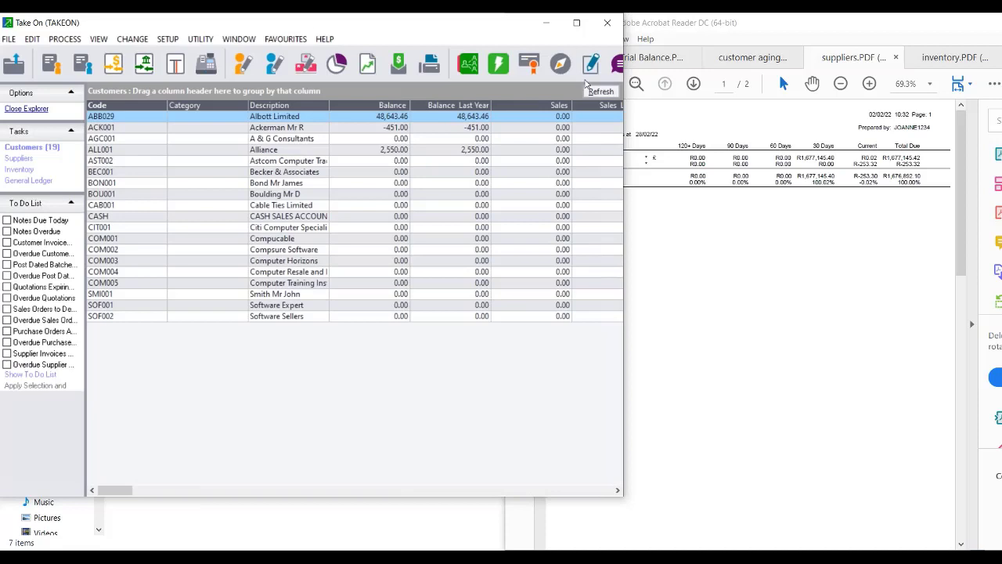
click(645, 58)
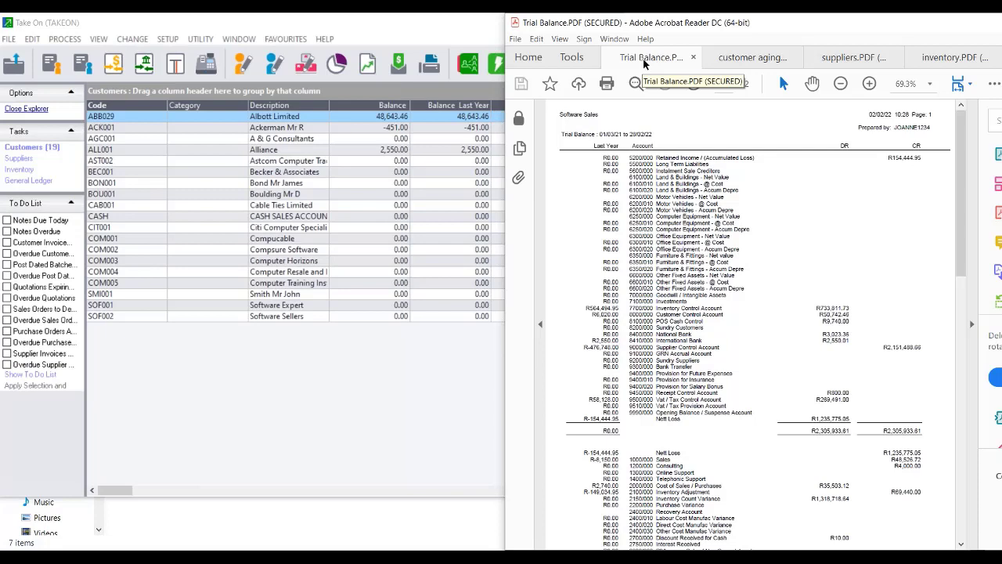
Open FNB cash book receipts without bank feeds, set last-year transactions and incrementing references.
click(120, 69)
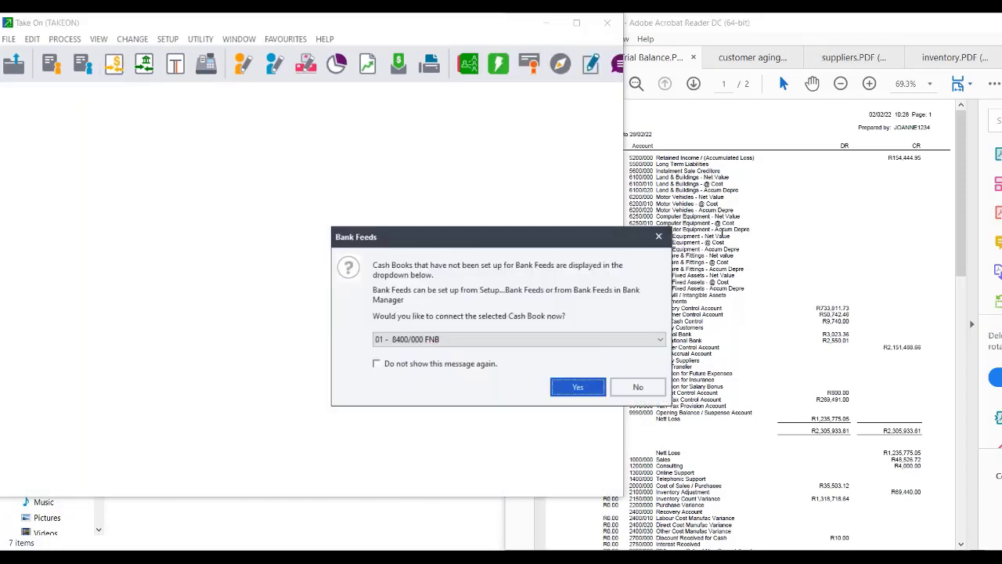
click(639, 387)
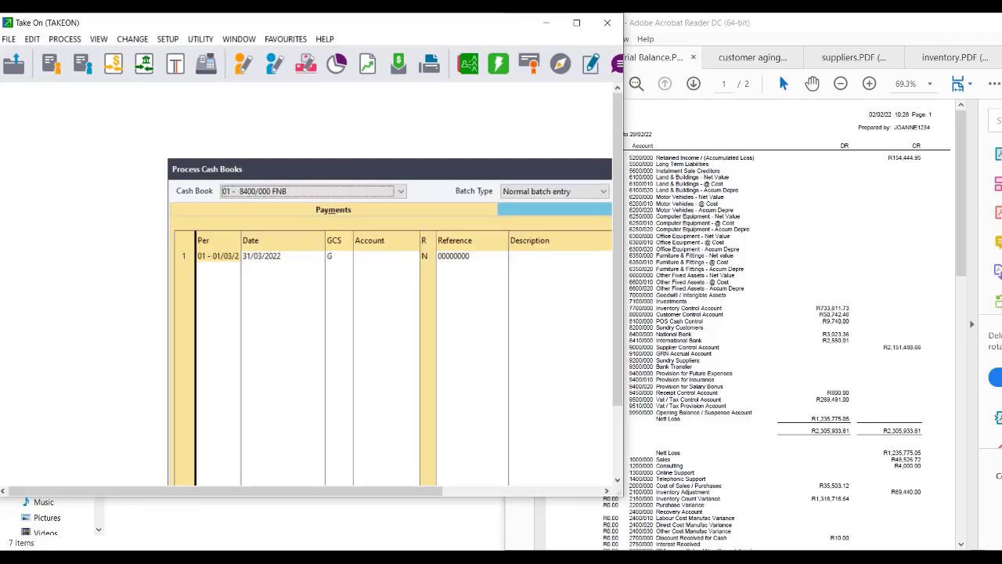
drag(441, 165, 274, 92)
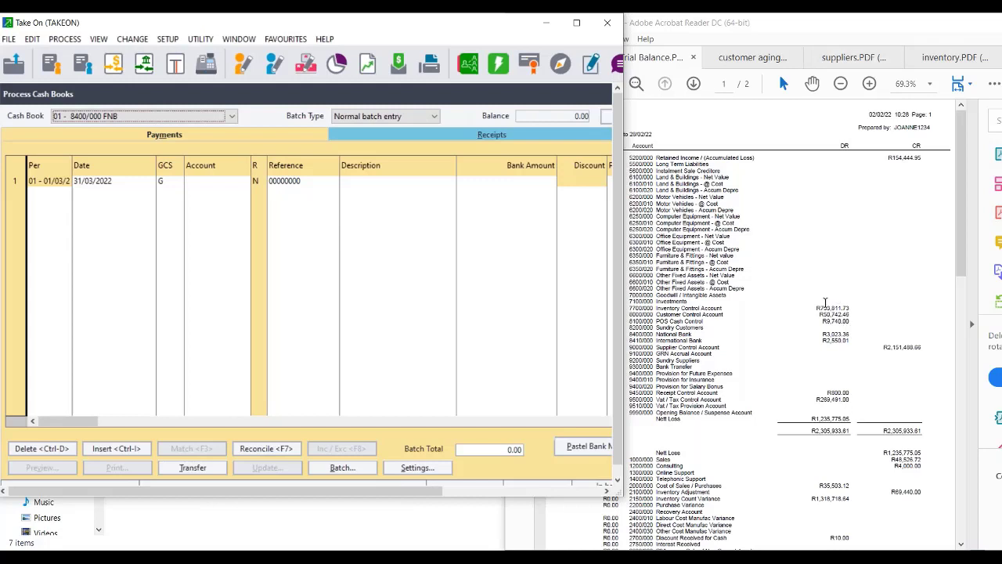
click(465, 136)
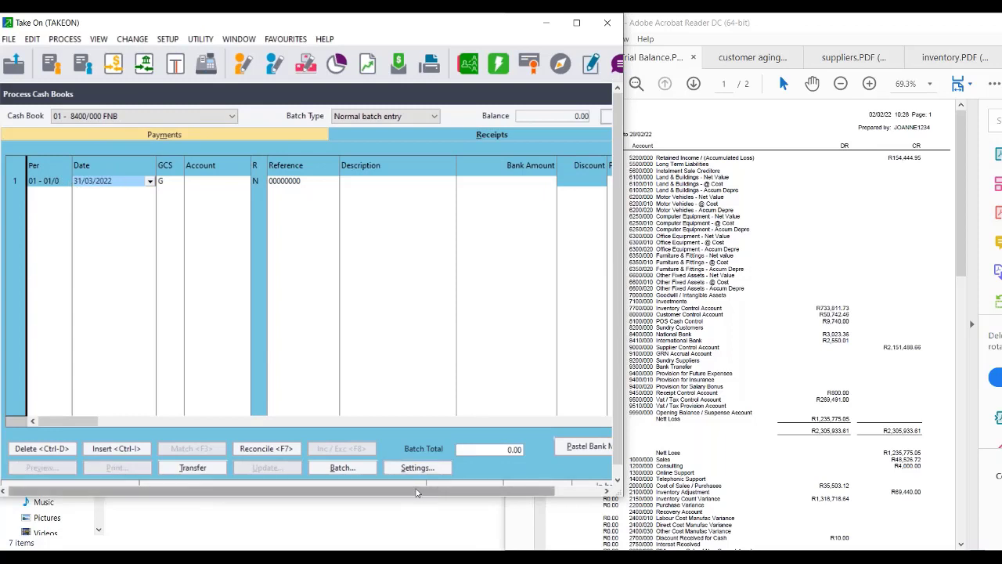
click(418, 468)
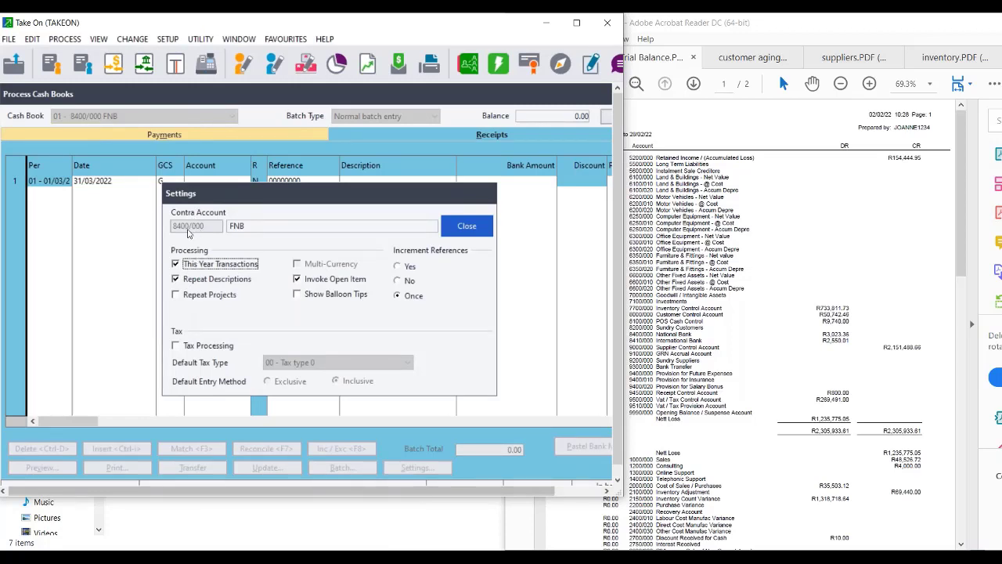
click(177, 265)
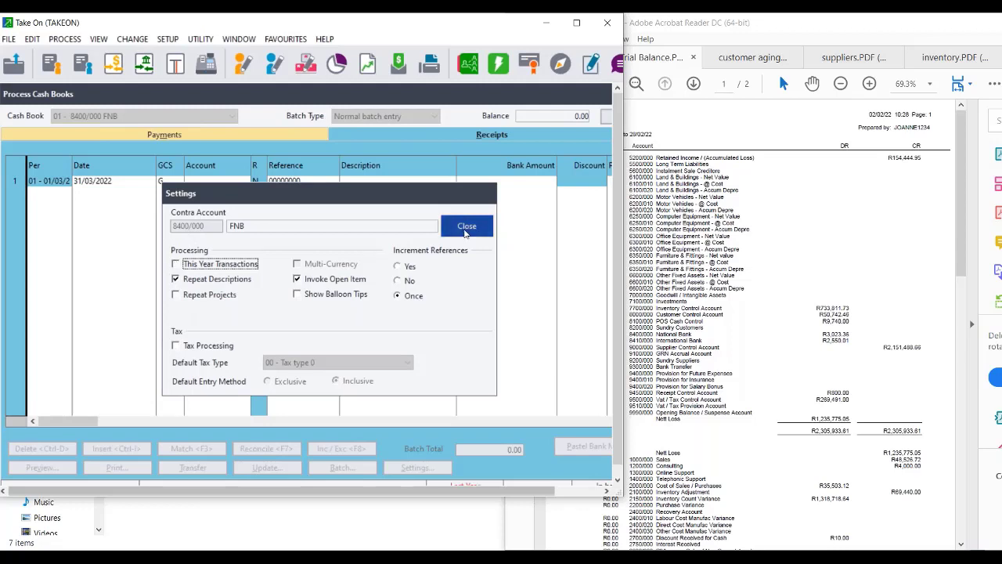
click(397, 267)
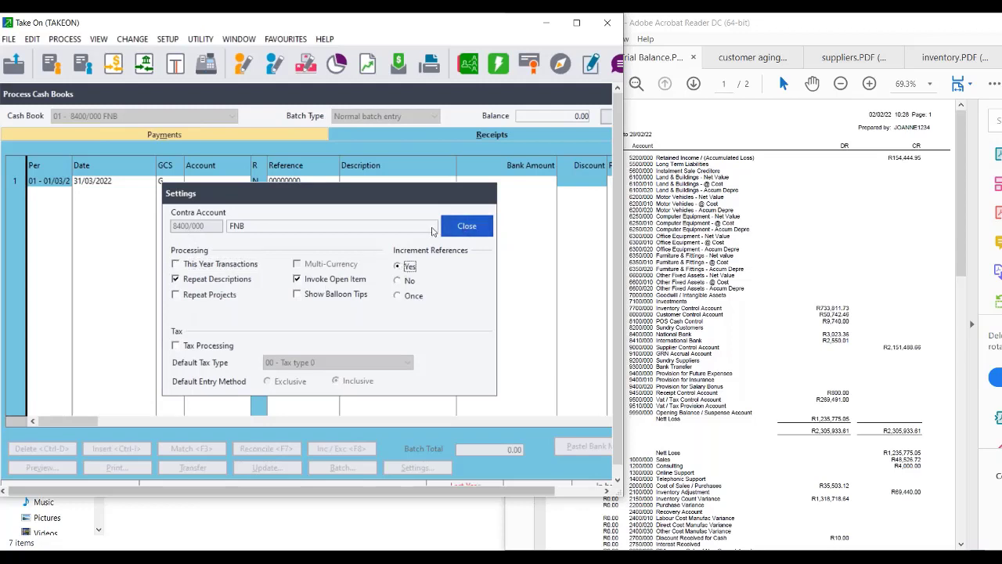
click(462, 226)
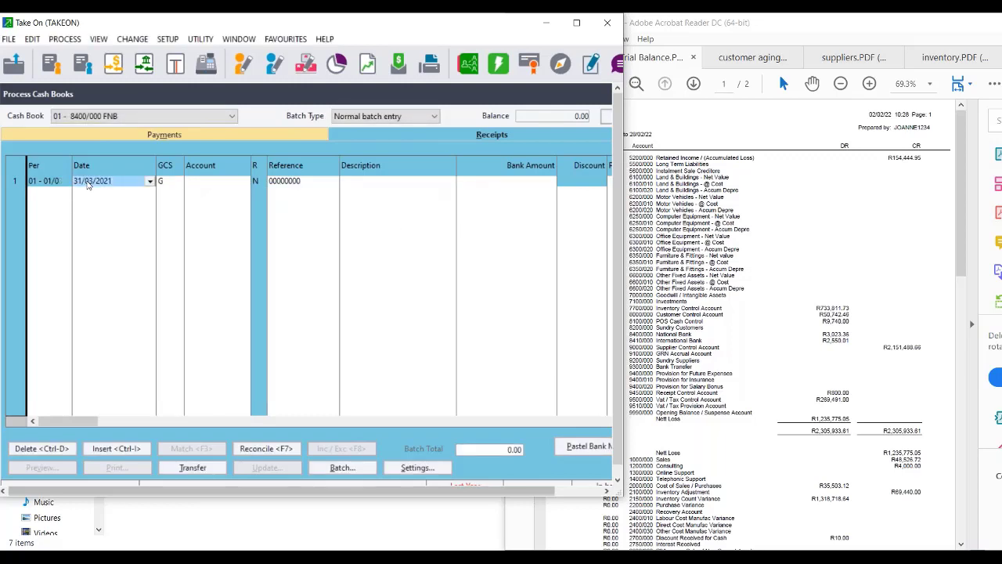
Start a receipt dated 28/02/2022 against Bank suspense account 9990/001.
text(28/02/2022)
key(Return)
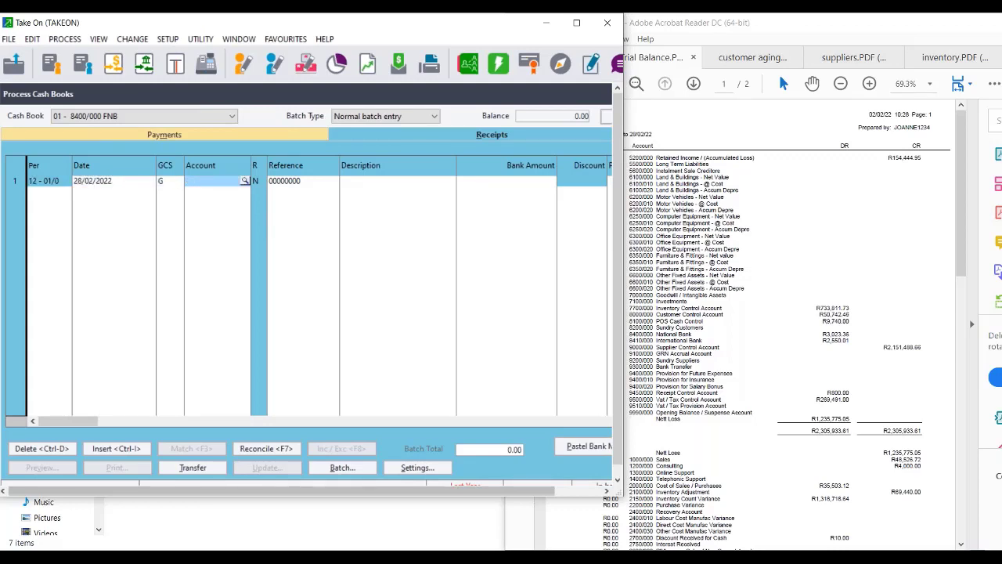
text(999)
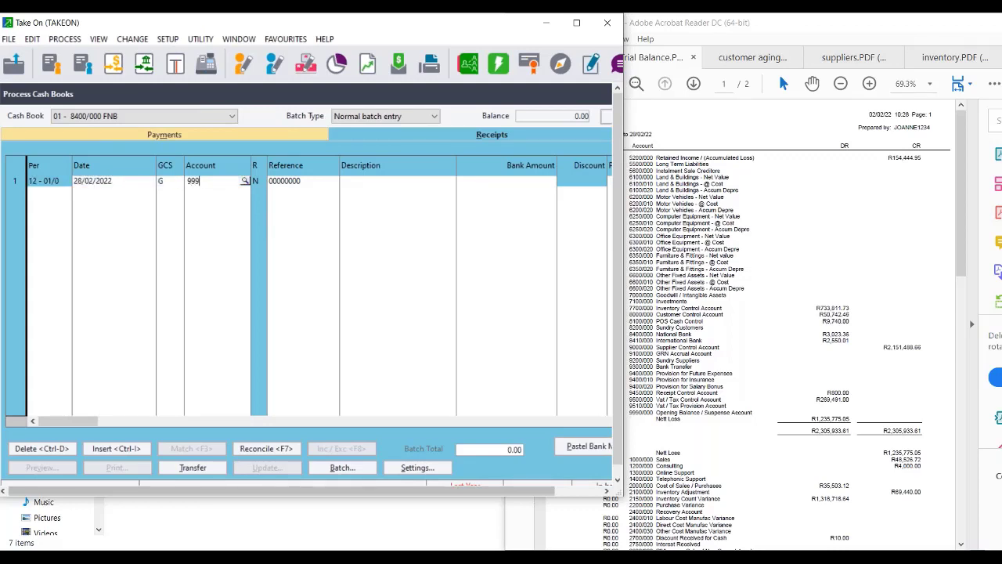
text(0)
click(245, 181)
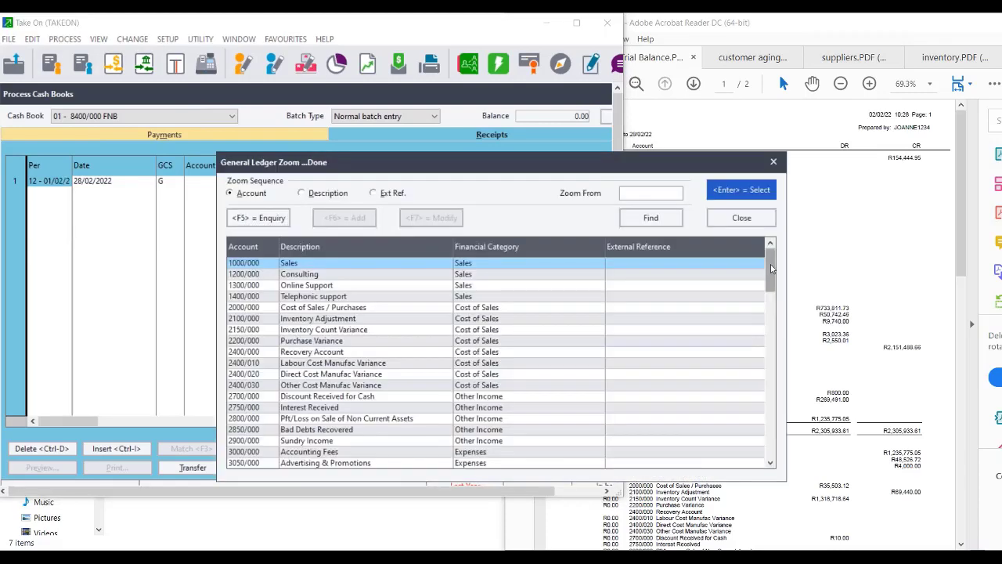
click(773, 445)
click(773, 446)
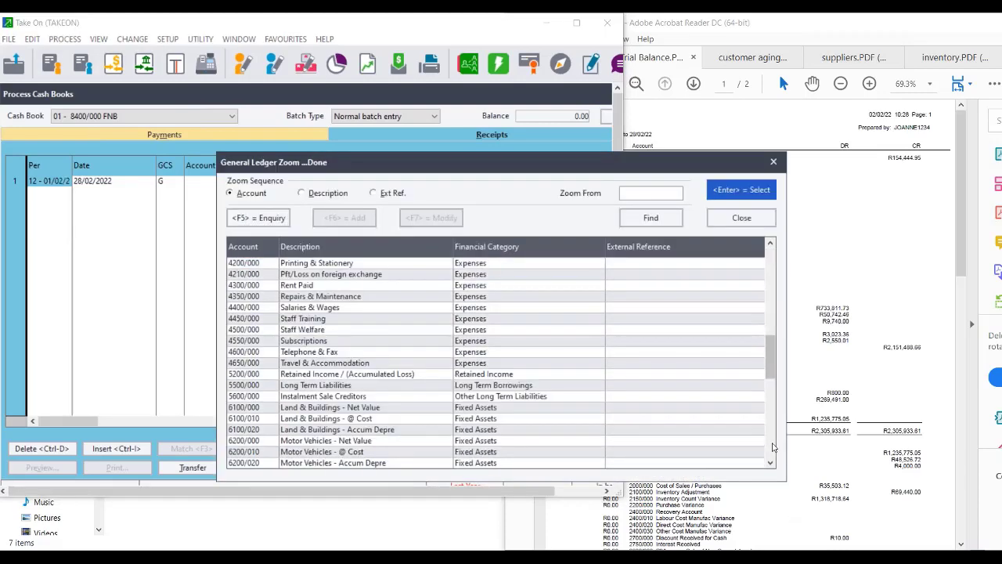
click(773, 446)
click(773, 447)
click(335, 430)
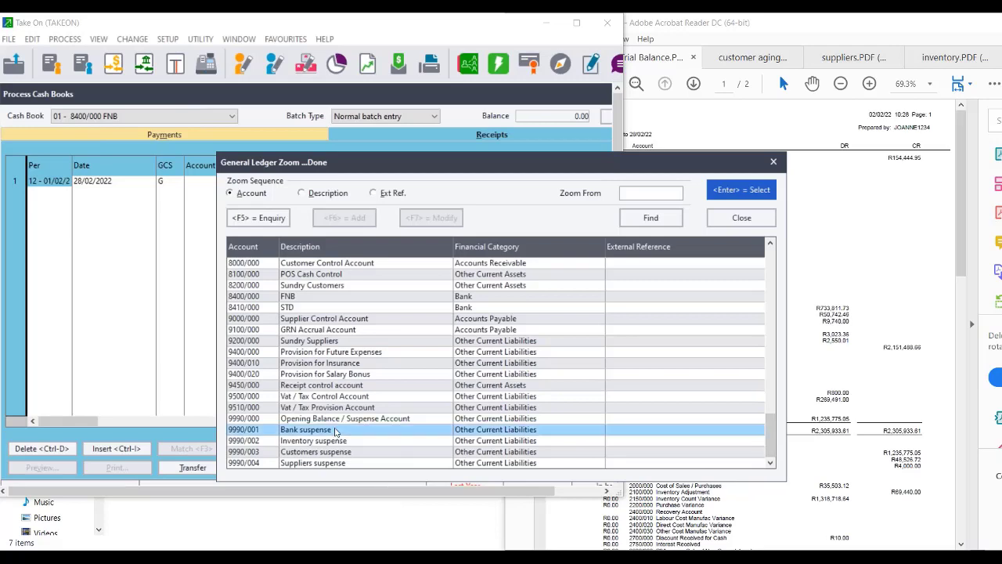
double_click(335, 430)
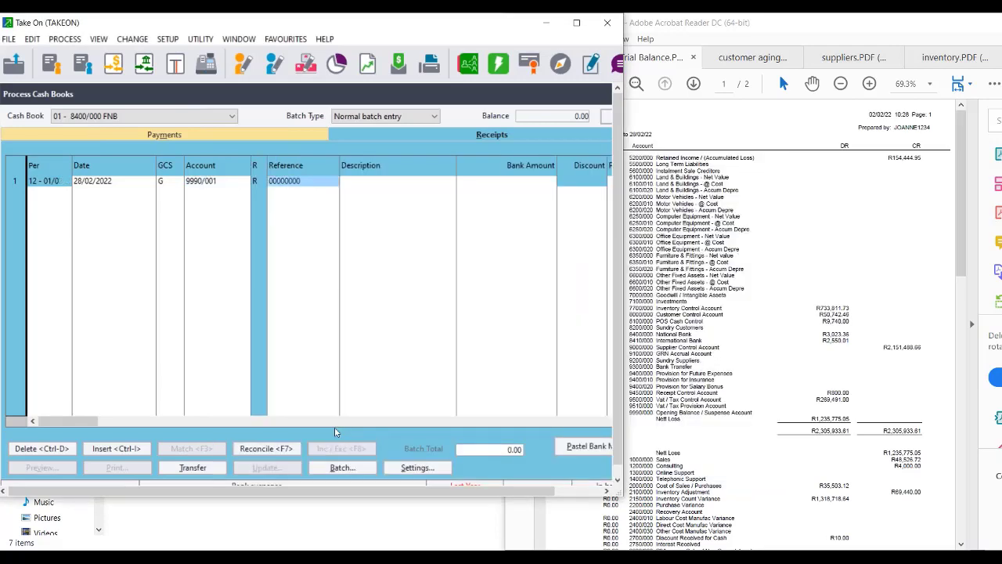
Give the receipt reference TOB00001, description 'Take on Balances' and amount 3023.36.
key(BackSpace)
text(TOB)
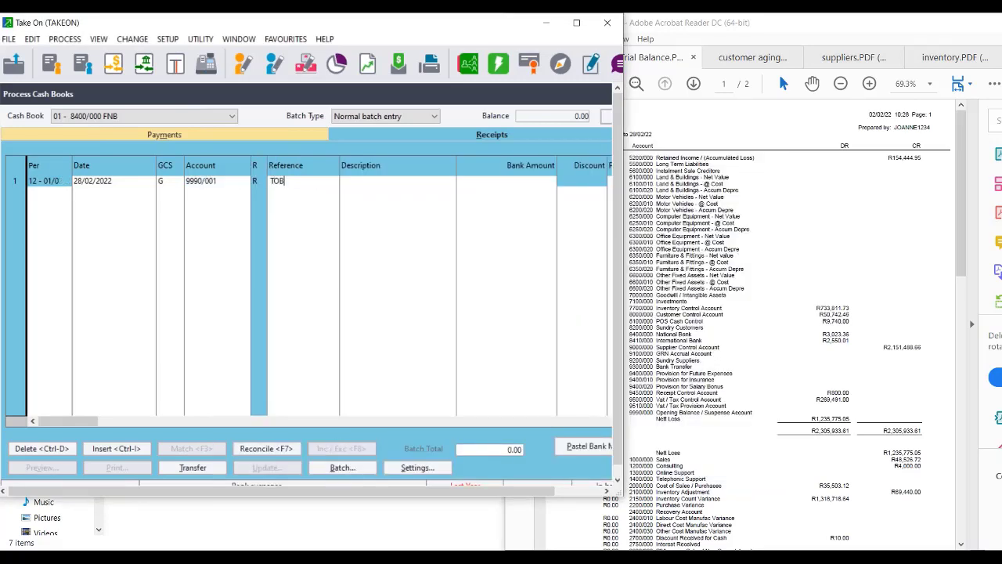
text(000001)
key(Tab)
text(Take on Balances)
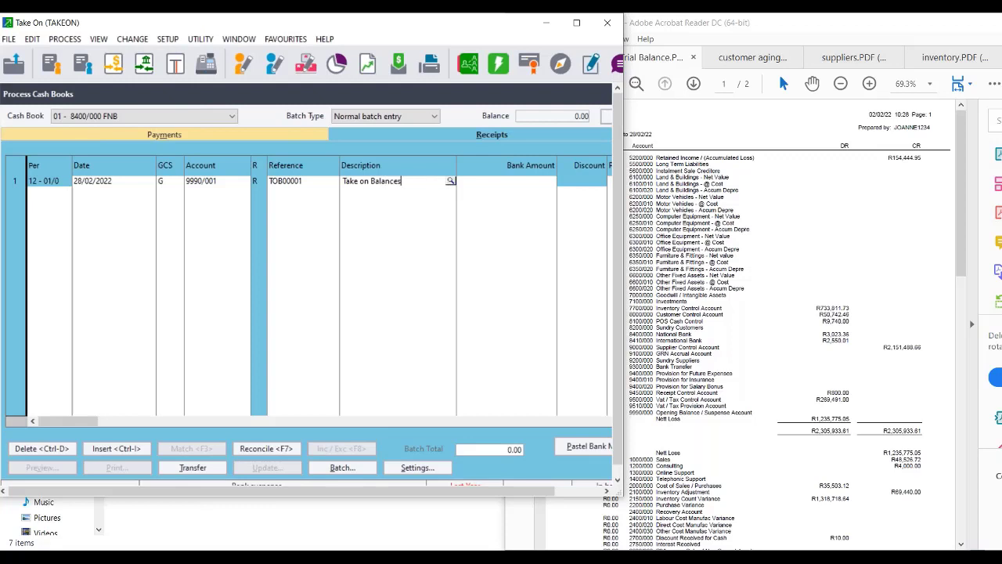
key(Tab)
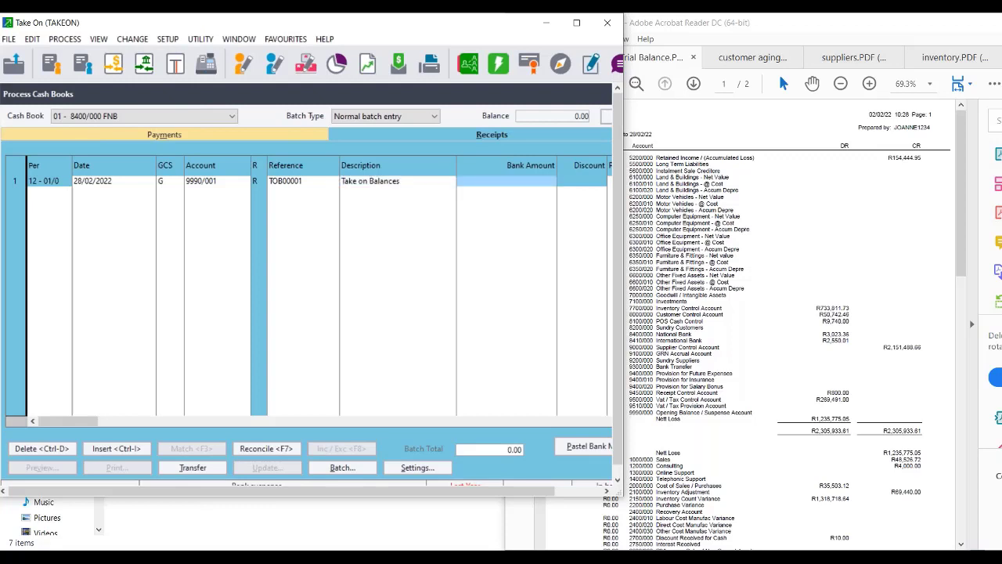
text(3)
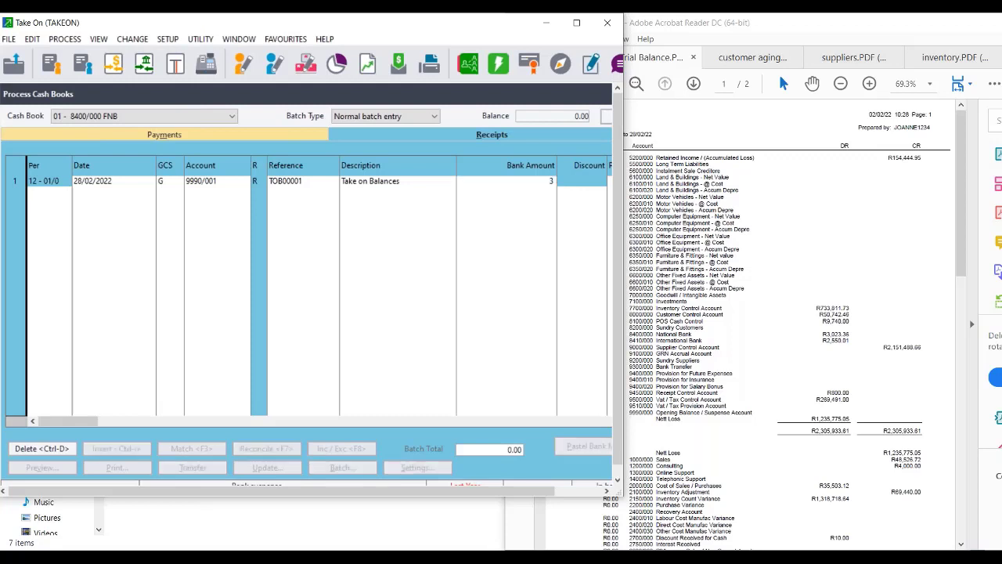
text(023.36)
Commit the 3,023.36 receipt, back up the company data, and post the receipts batch.
key(Tab)
key(Tab)
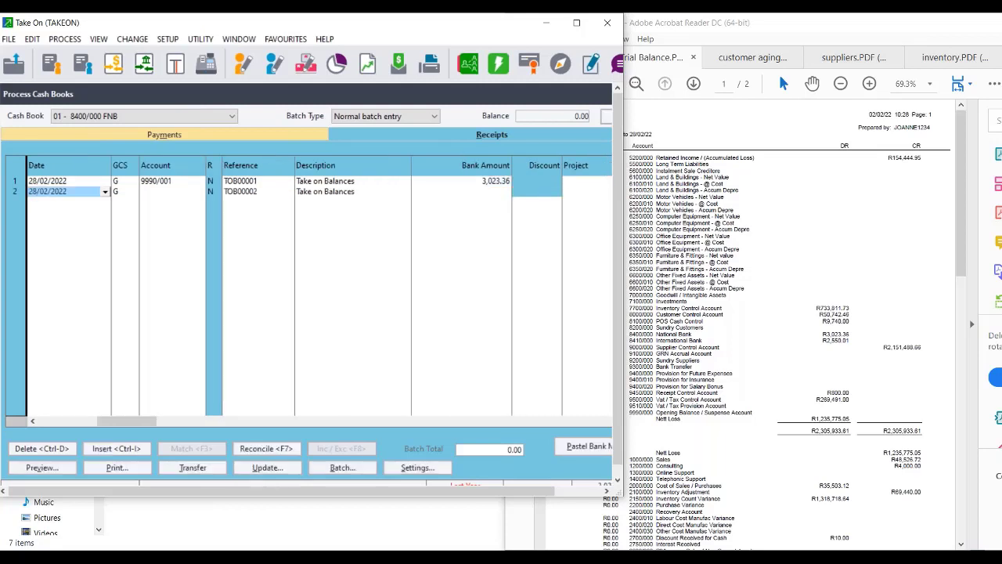
click(281, 468)
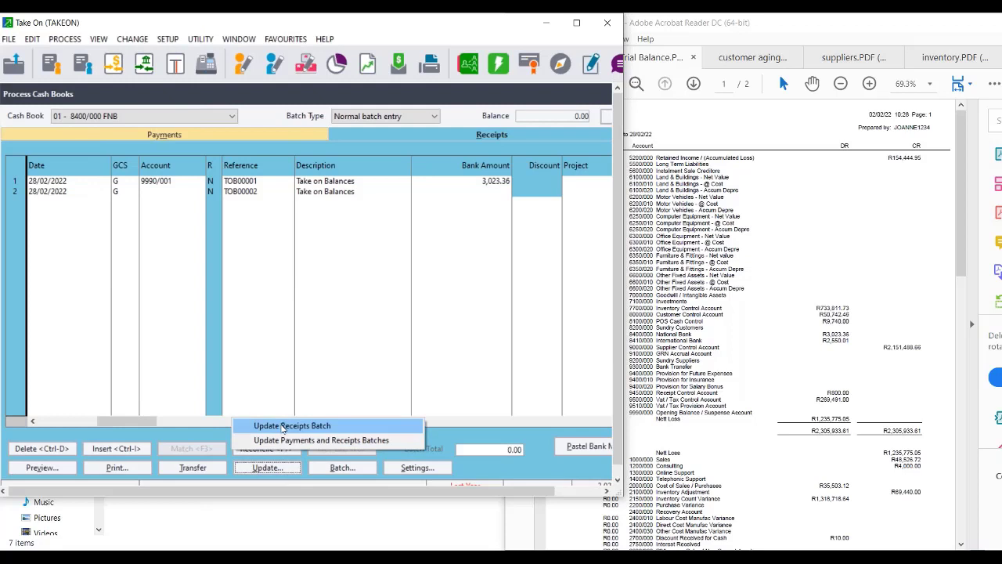
click(284, 426)
click(369, 301)
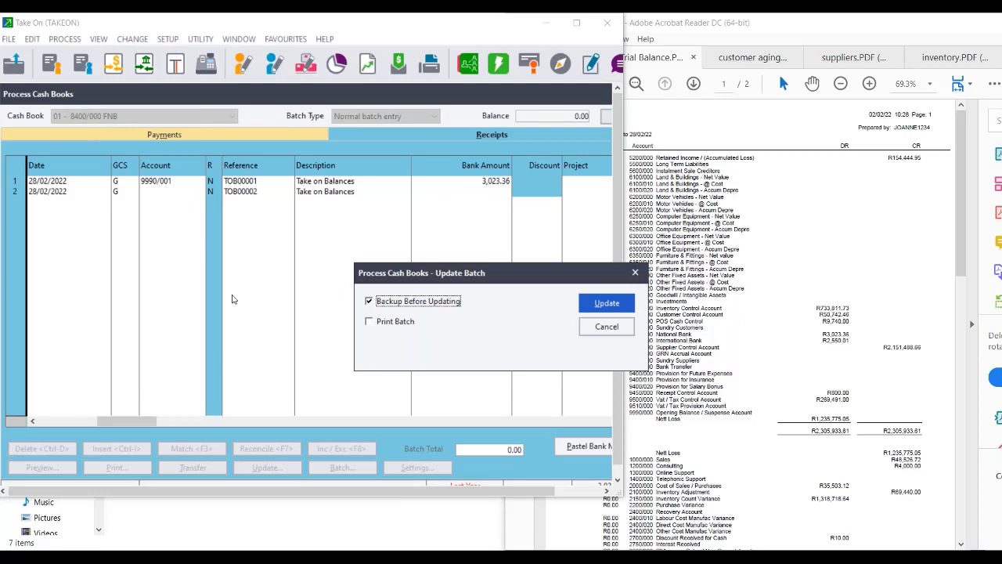
click(607, 305)
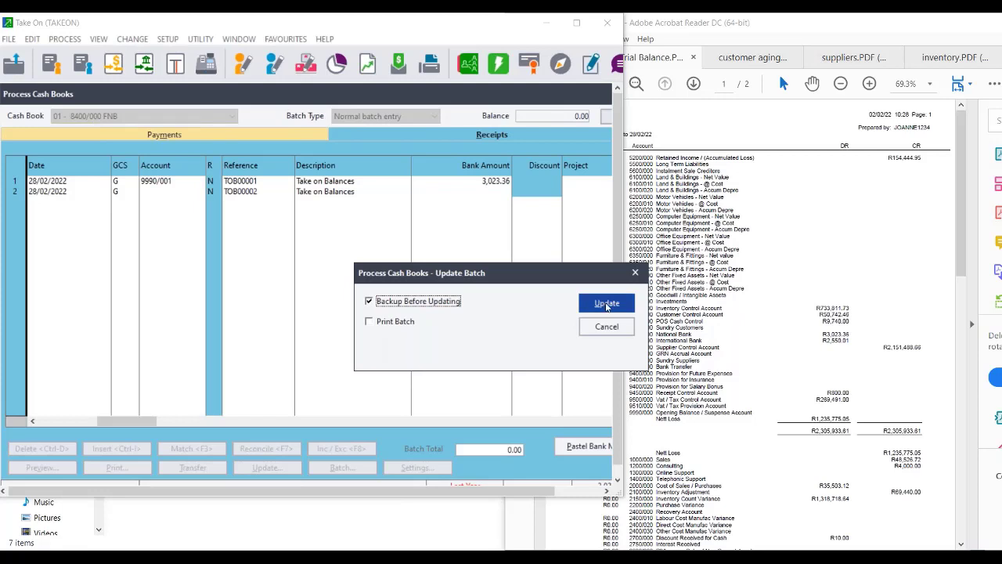
click(607, 306)
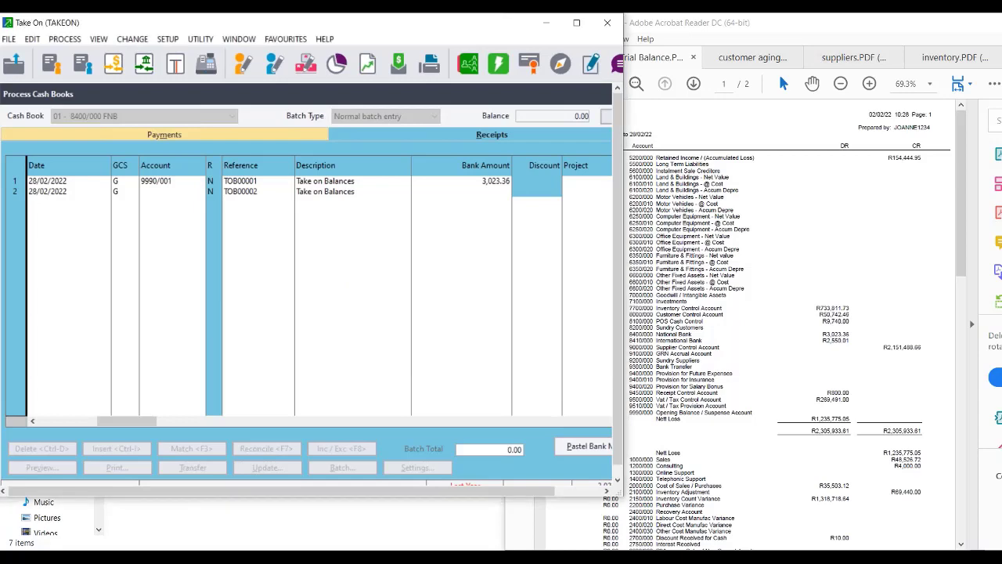
click(625, 258)
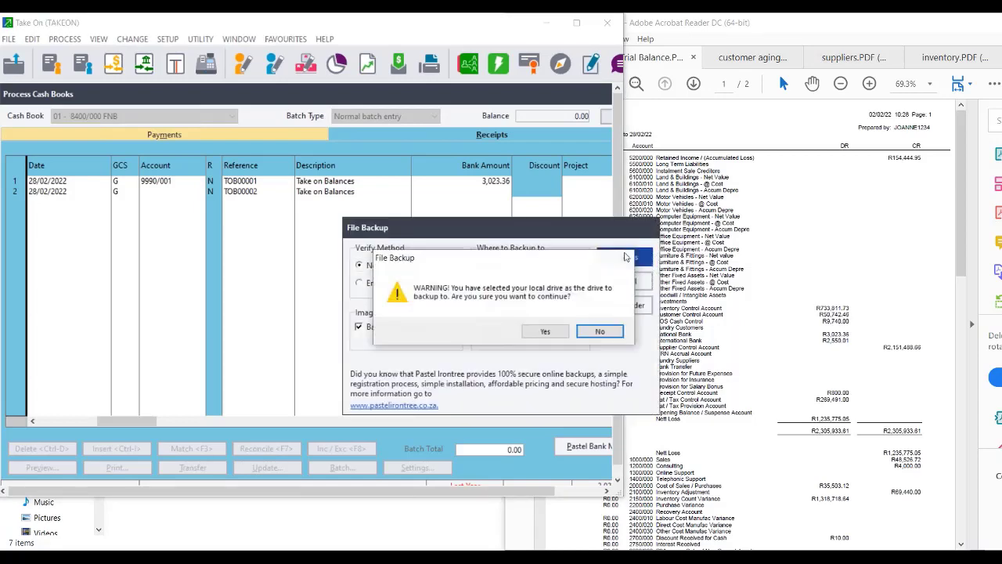
click(553, 330)
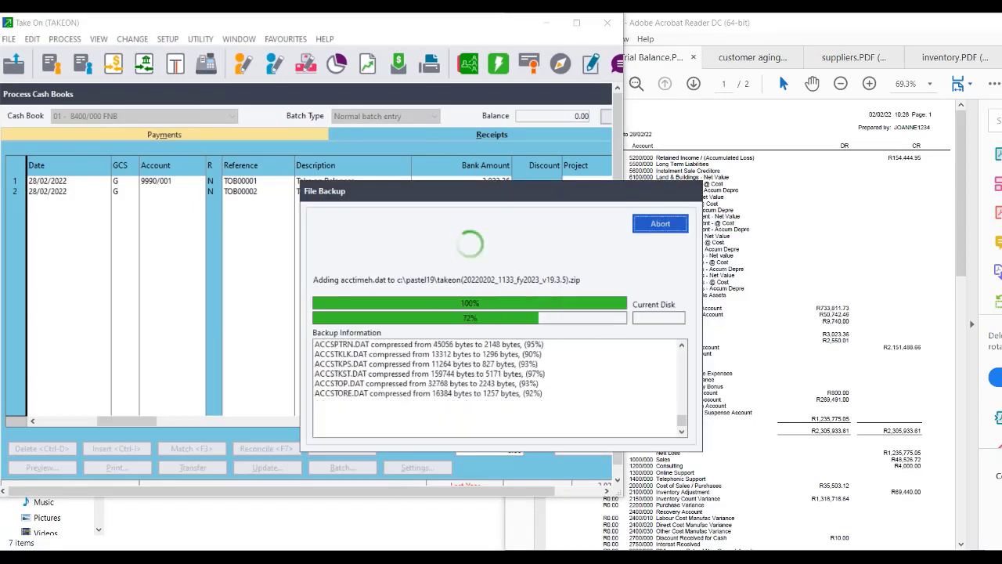
click(591, 330)
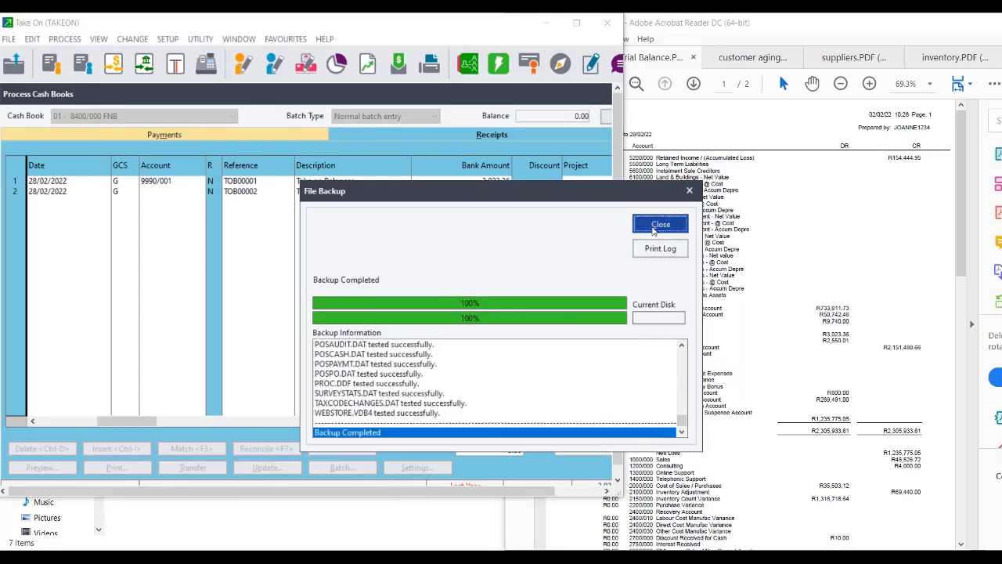
click(660, 224)
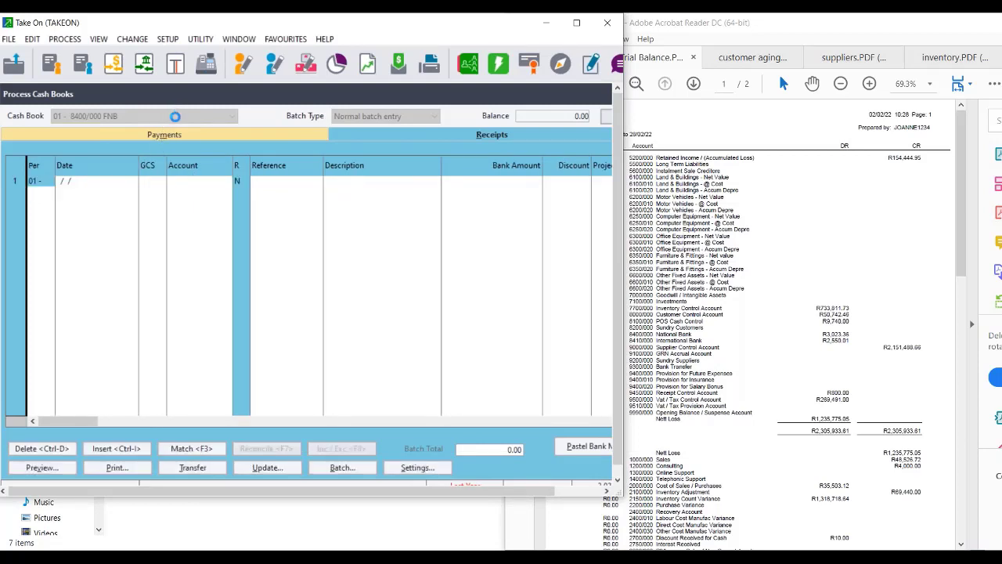
Switch to the STD cash book 8410/000 and allow last-year transactions in its batch settings.
click(176, 116)
click(164, 139)
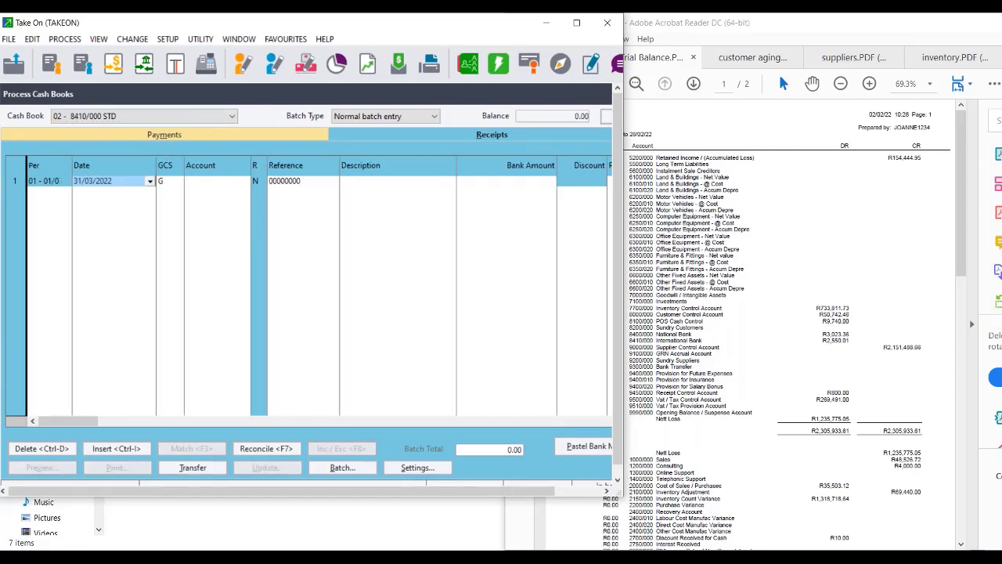
click(104, 183)
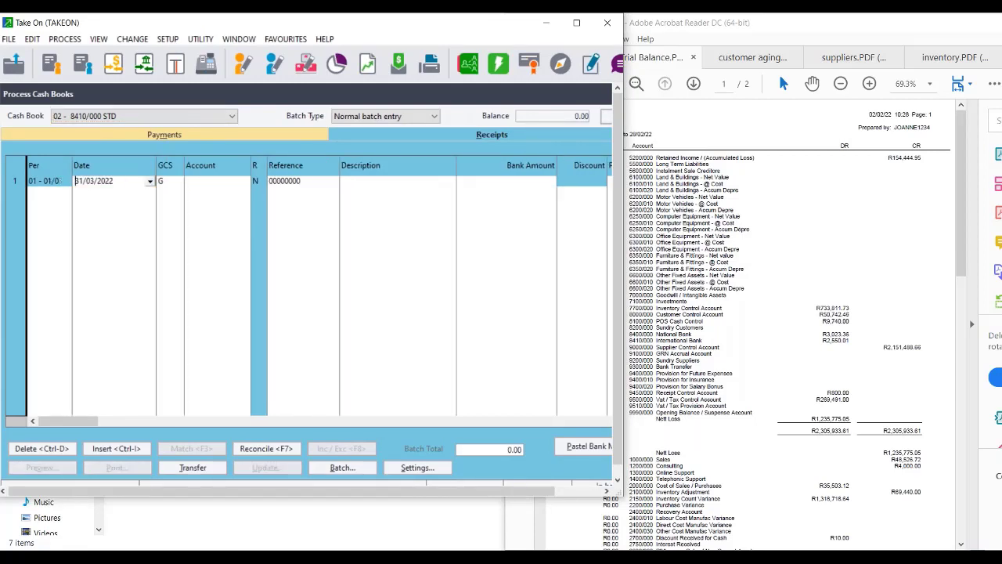
drag(125, 182, 45, 172)
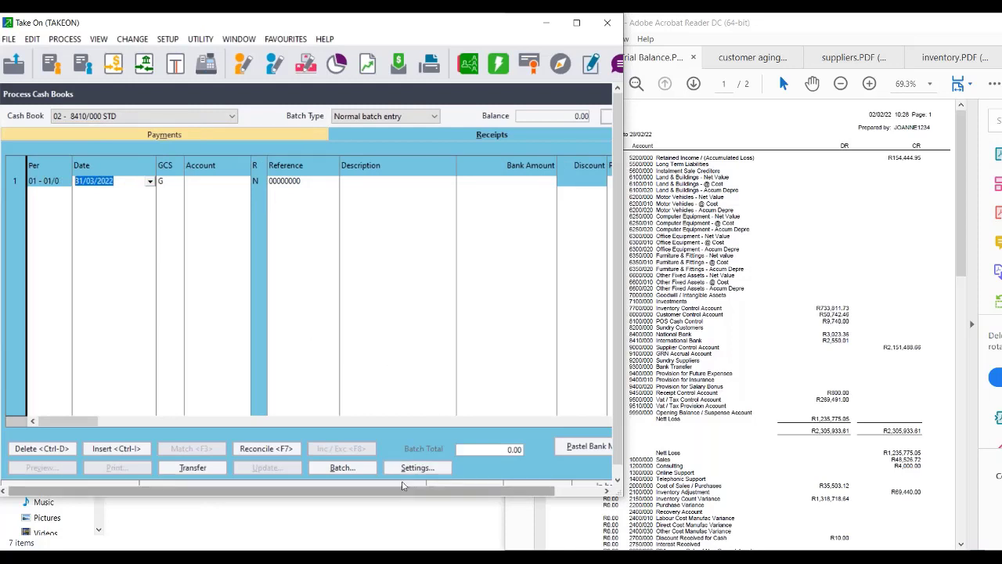
click(401, 468)
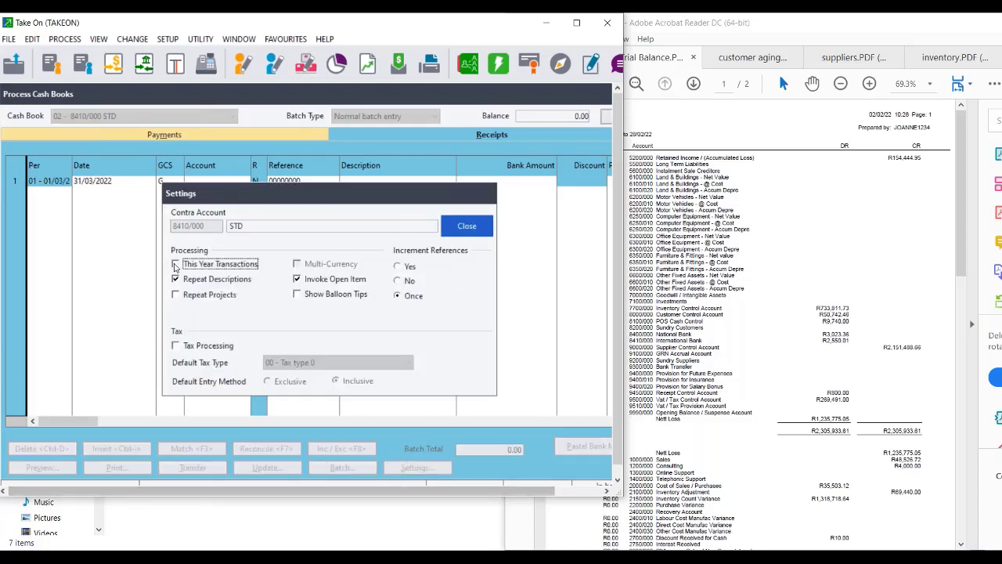
click(467, 227)
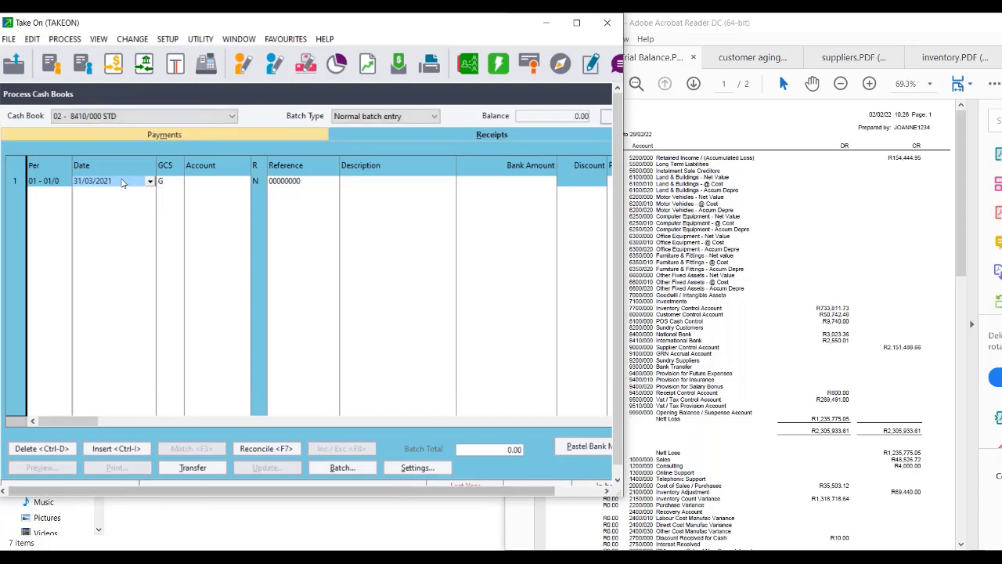
Date the first line 28/02/2022 and set its account to 9990/001 Bank suspense.
text(28/0)
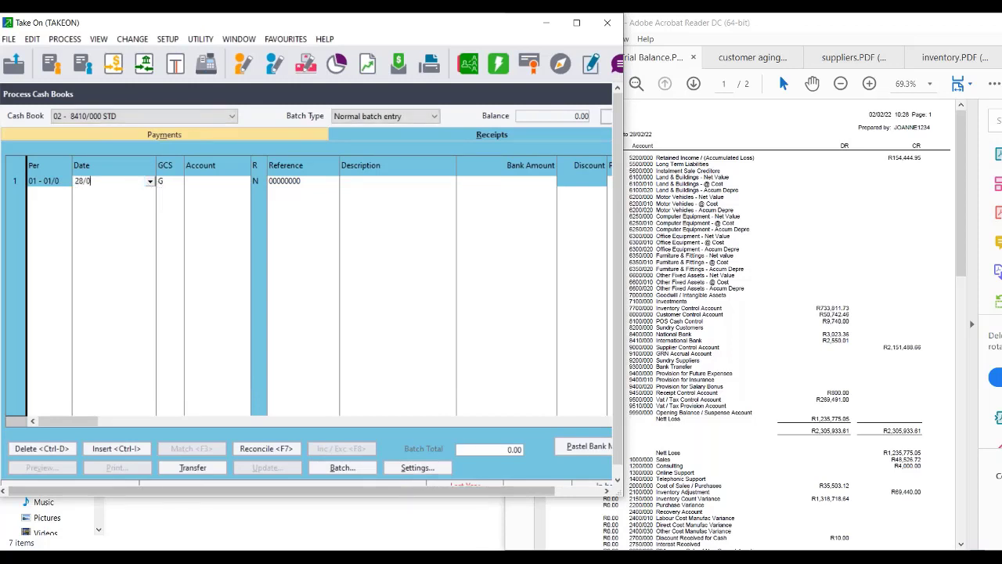
text(2/2022)
key(Tab)
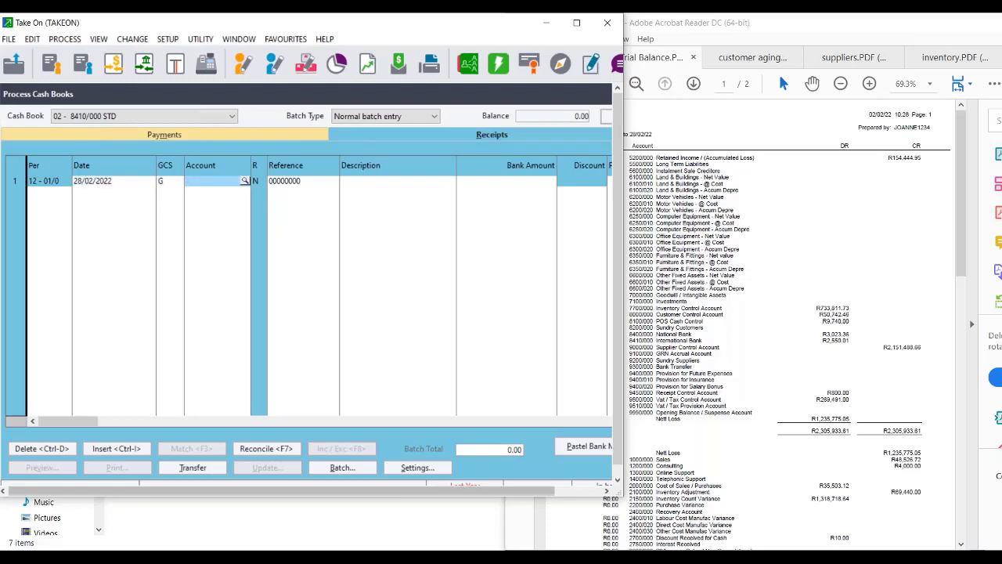
text(99)
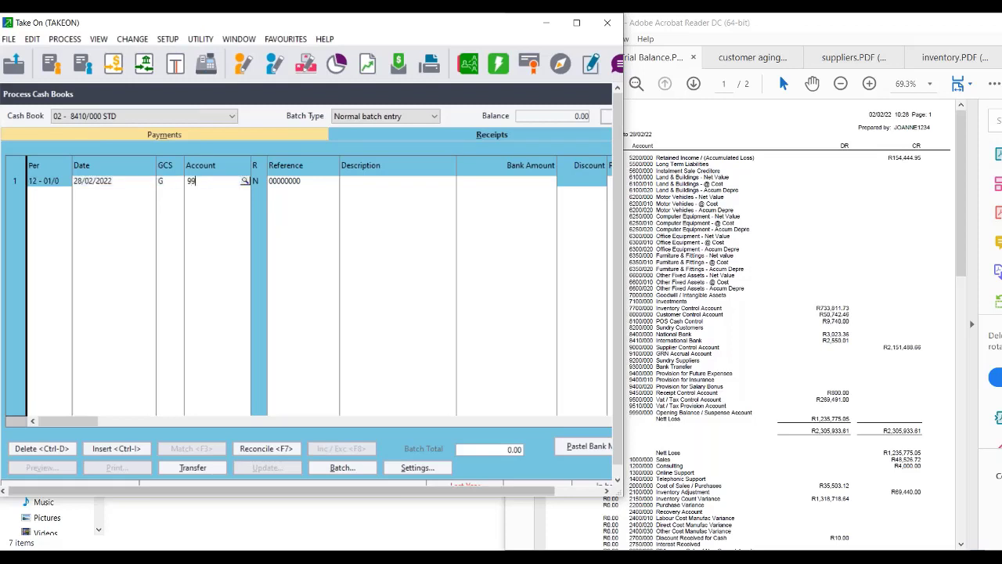
text(90/001)
key(Tab)
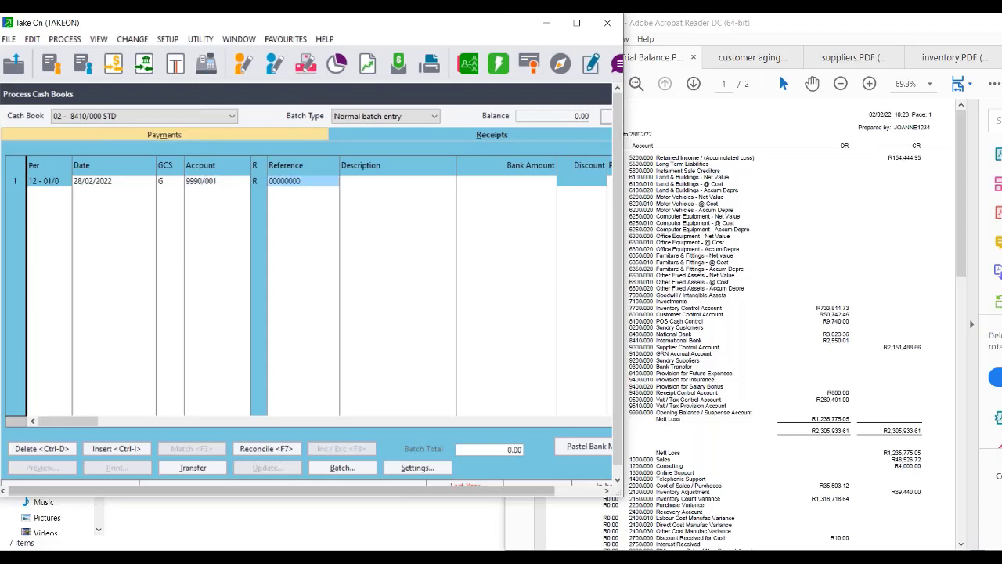
click(247, 182)
click(246, 181)
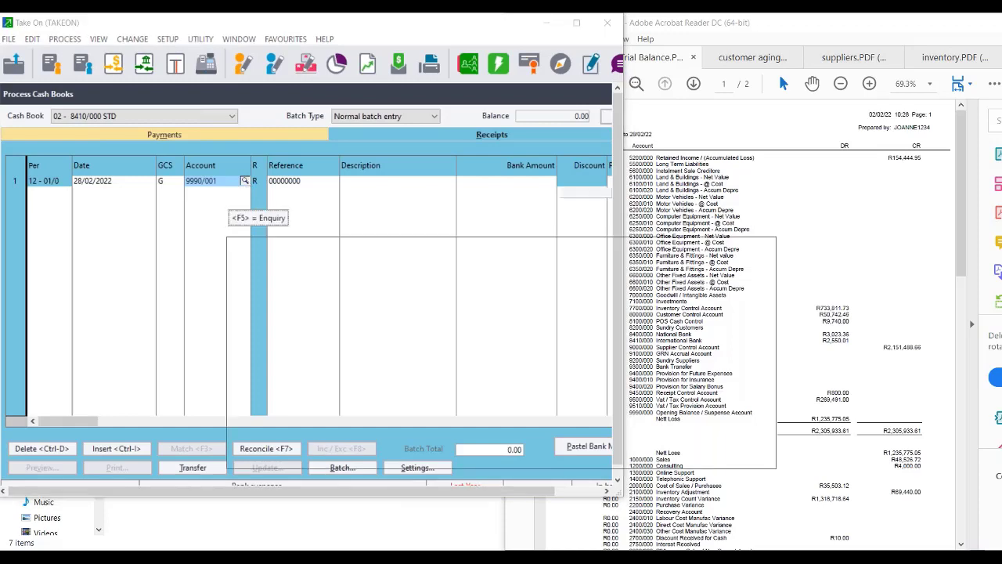
drag(781, 425, 782, 451)
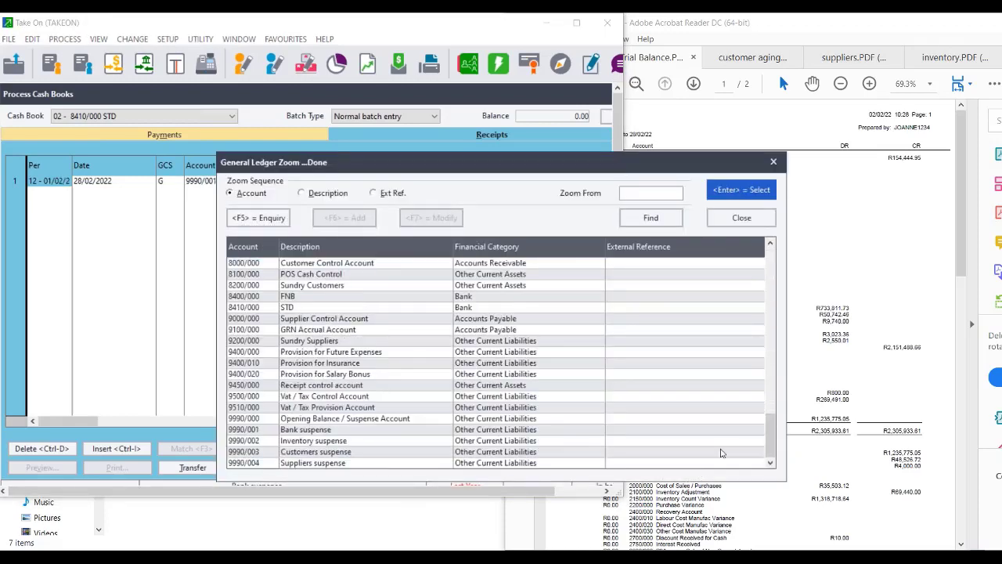
double_click(308, 433)
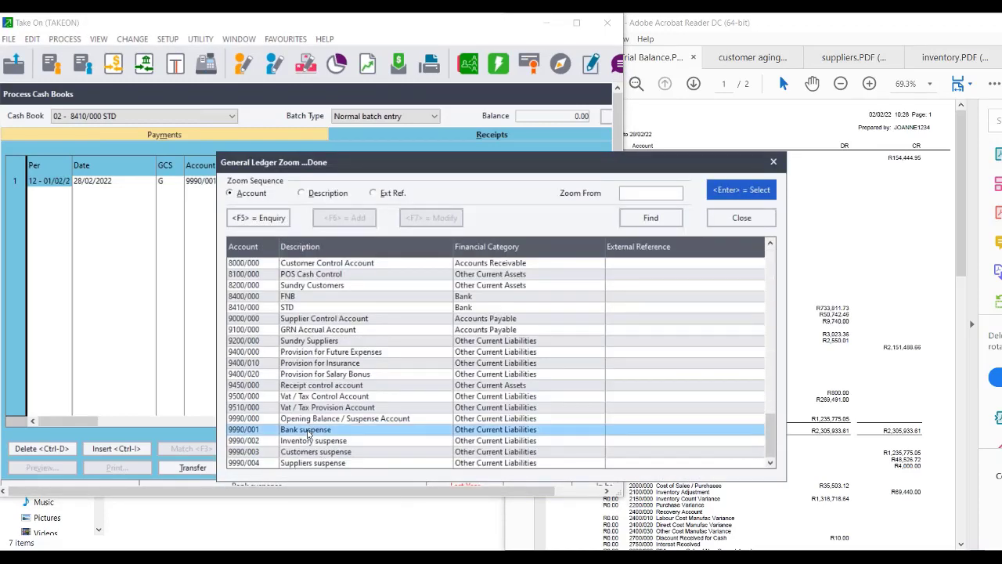
Enter reference TOB000002, description 'Tak on balance' and amount 2,550.01 to complete the receipt line.
text(T)
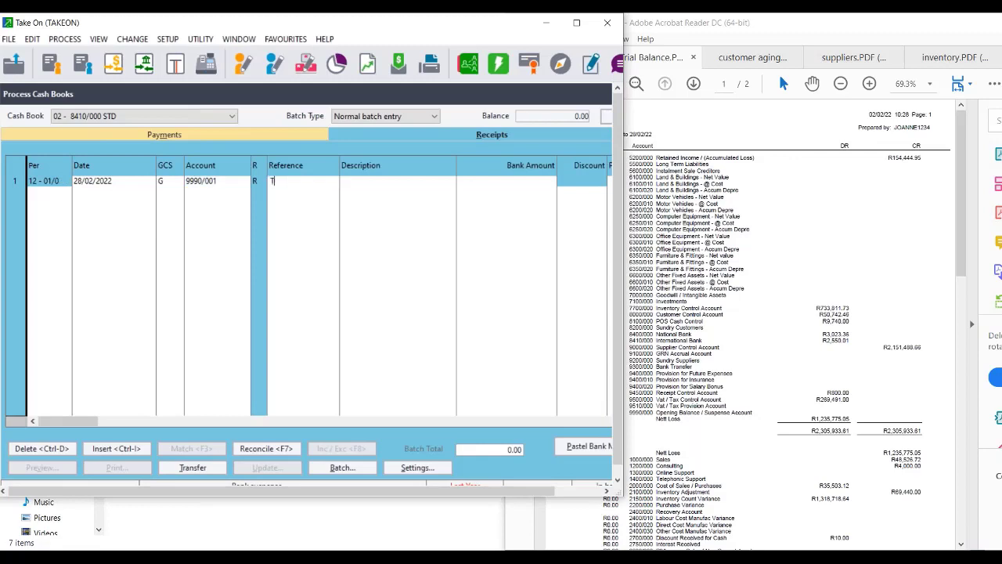
text(OB000002)
key(Tab)
text(Tak on balances)
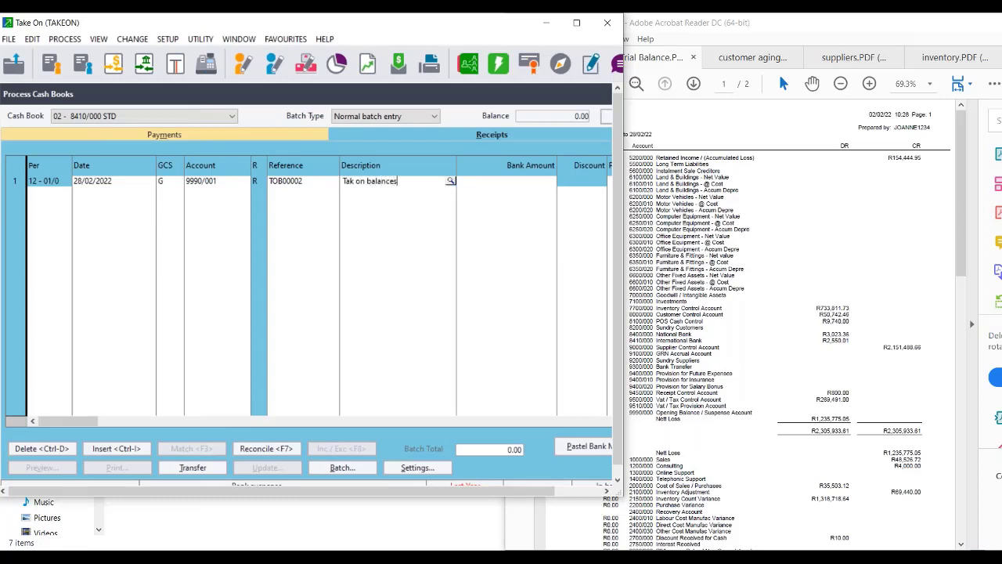
key(Tab)
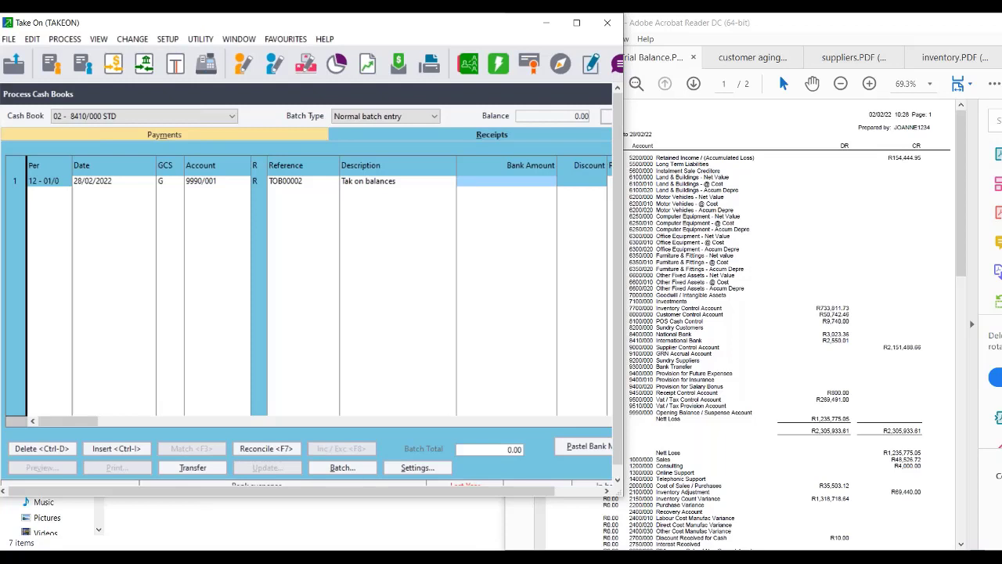
text(255)
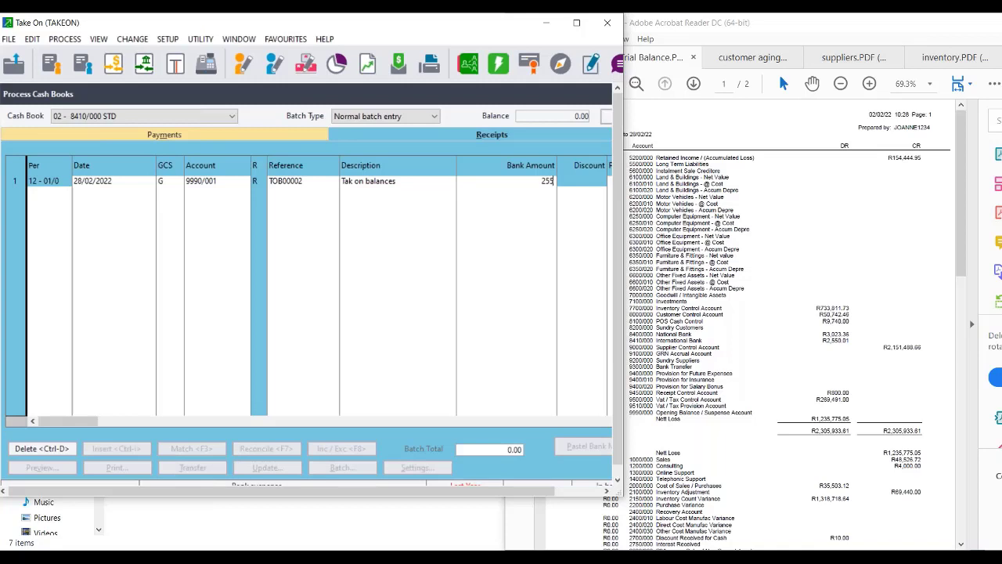
text(0.01)
key(Return)
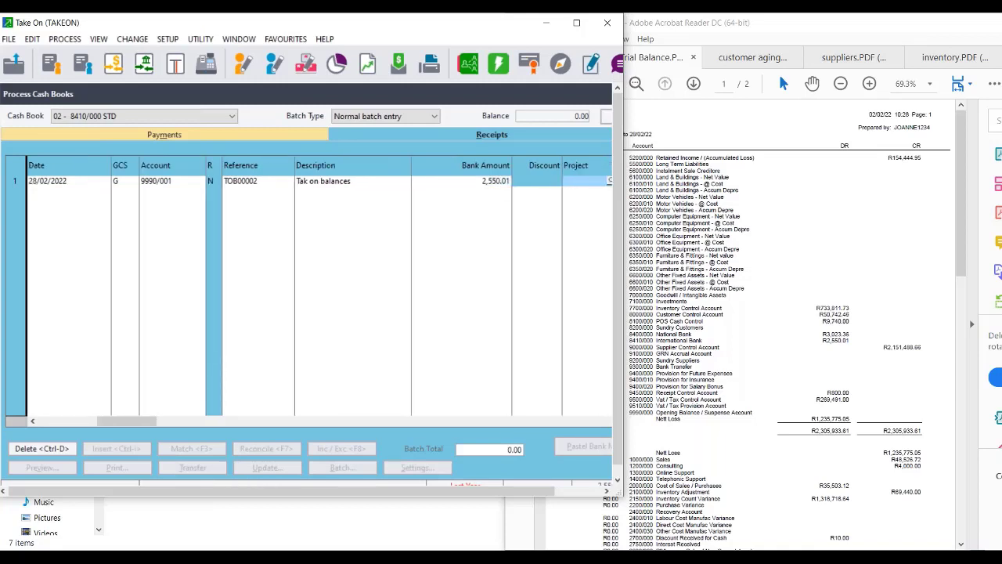
key(Return)
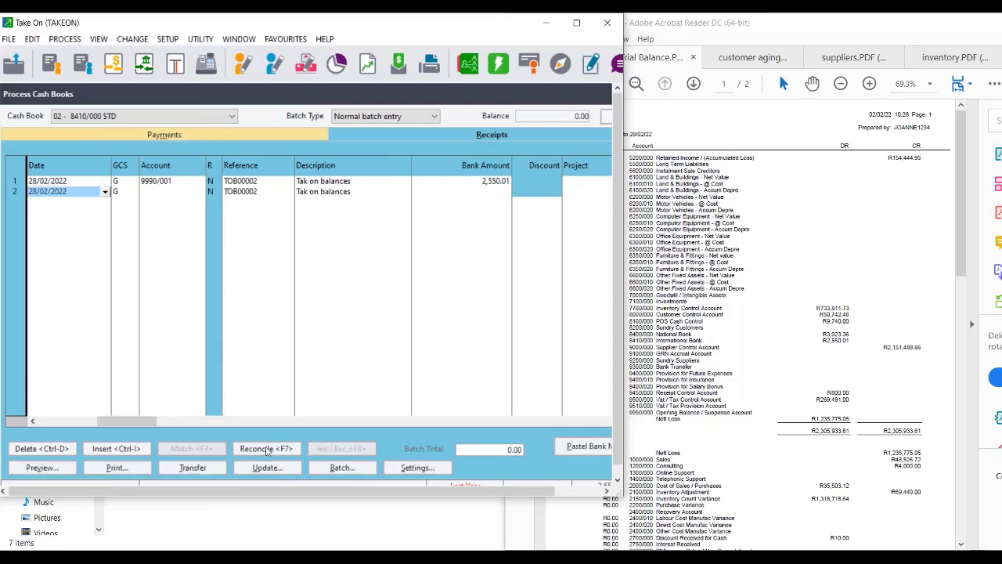
Update only the STD receipts batch, then close the Process Cash Books window.
click(266, 467)
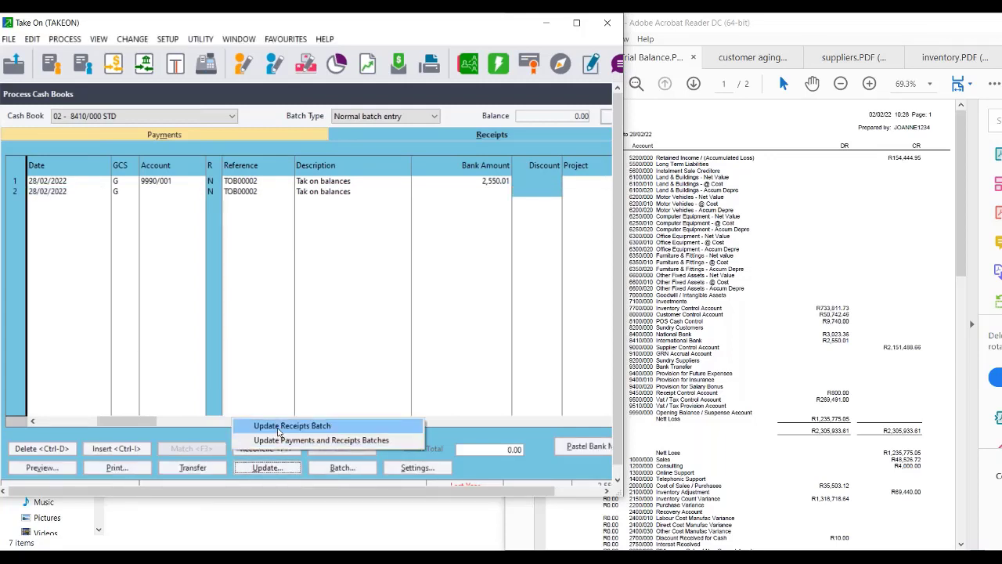
click(282, 425)
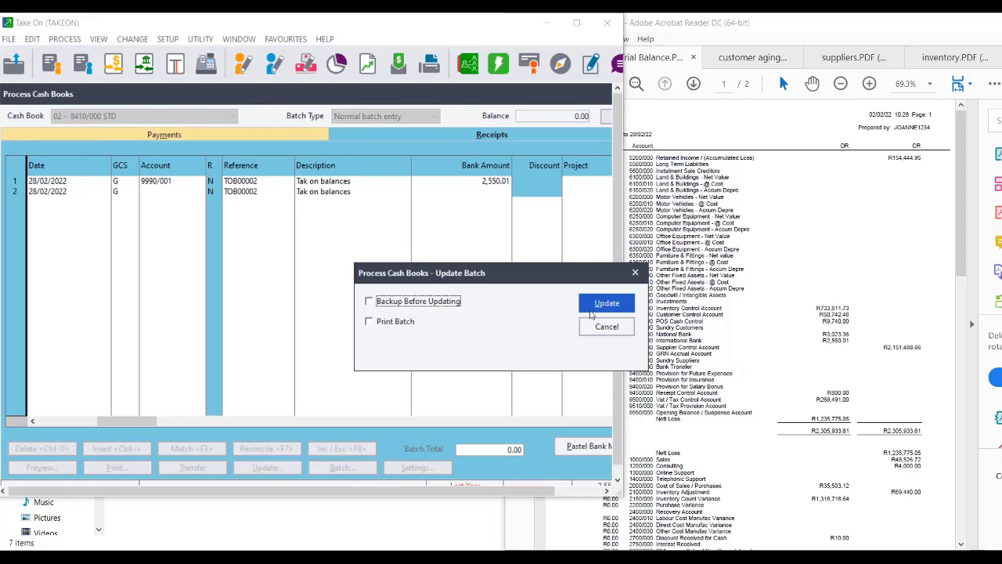
click(594, 310)
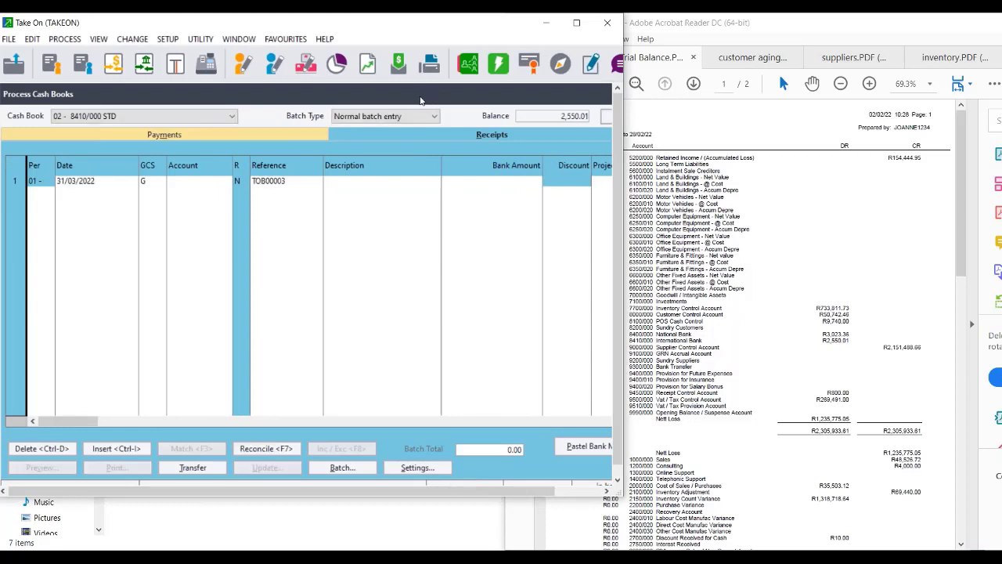
drag(422, 98, 279, 115)
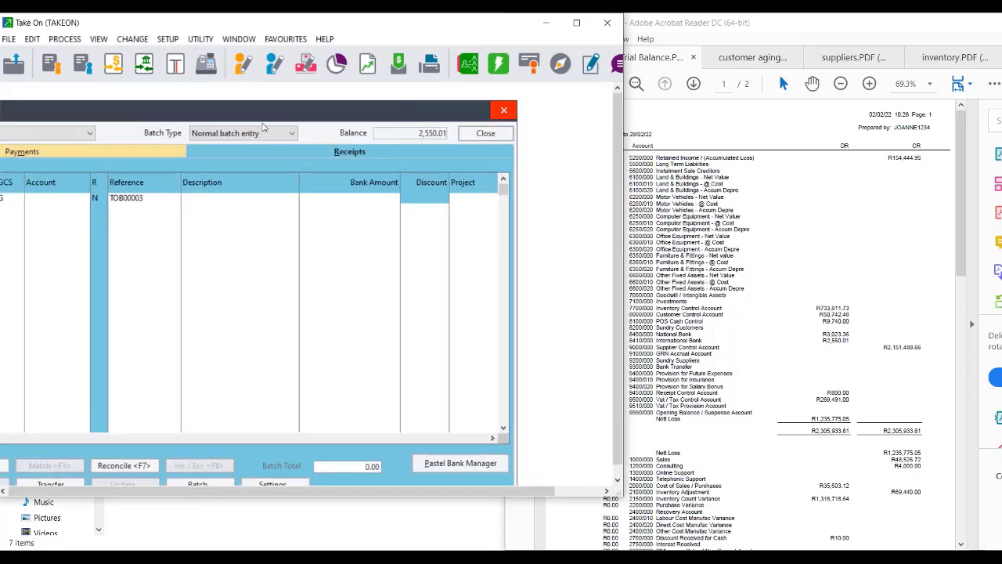
click(504, 111)
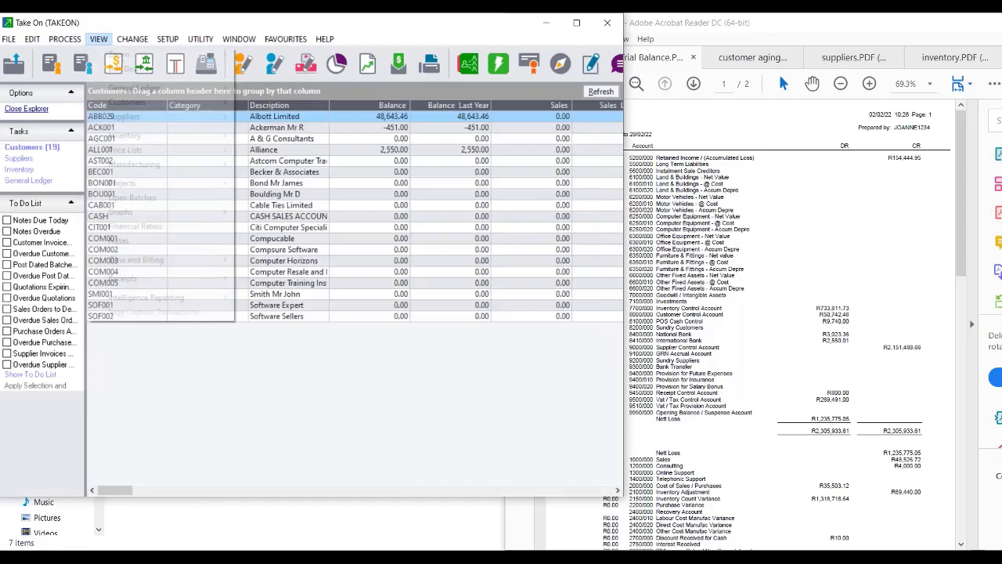
Run the General Ledger Trial Balance financial report to screen with default settings.
click(98, 38)
mouse_move(175, 87)
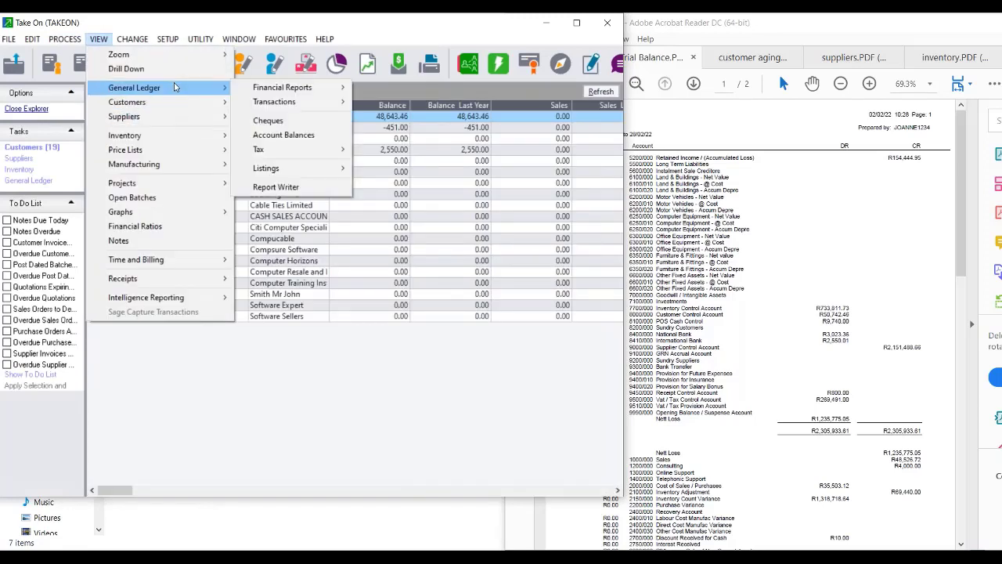
mouse_move(300, 104)
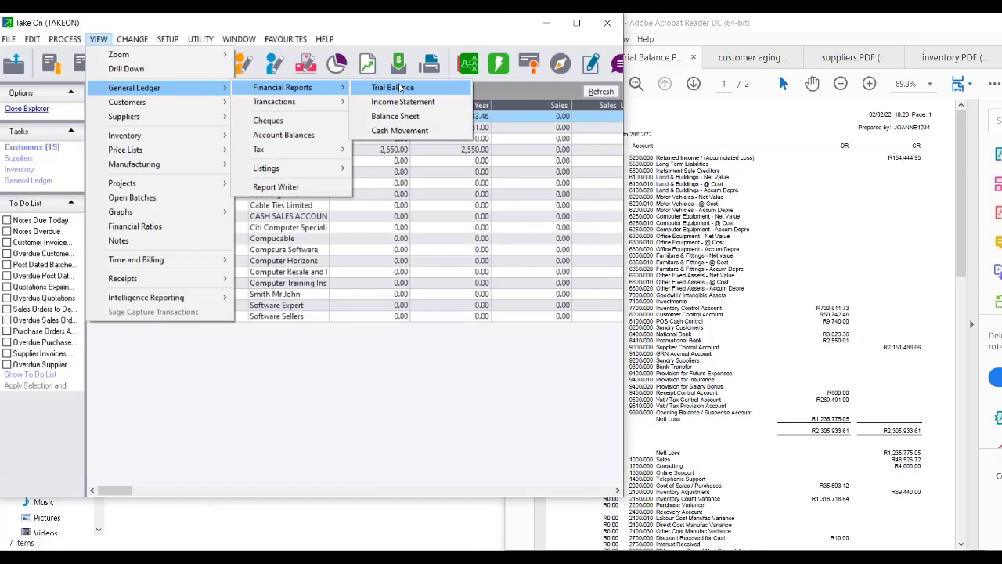
click(401, 87)
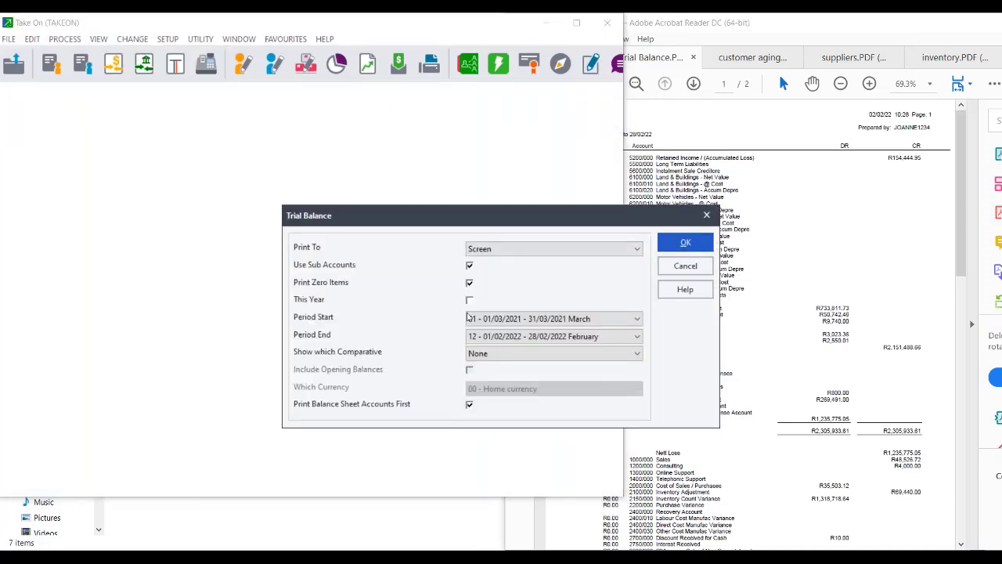
click(693, 241)
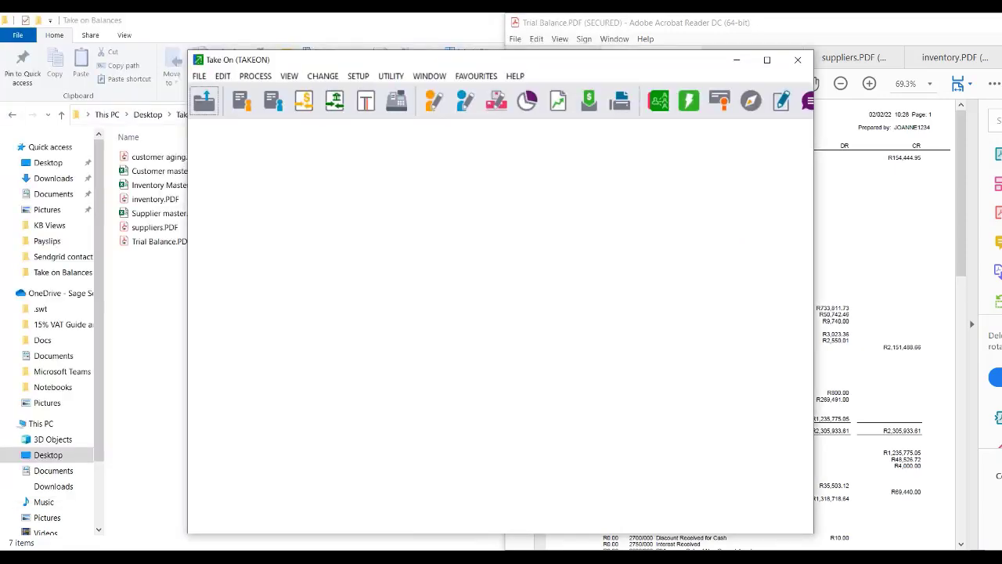
Move the trial balance report left and scroll to the FNB and STD bank balances.
drag(475, 126, 373, 123)
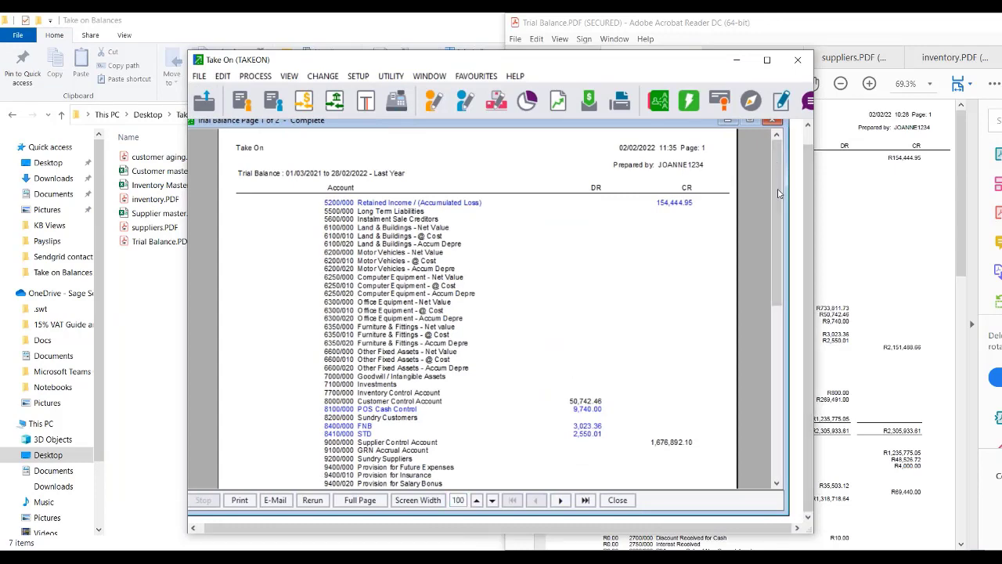
drag(779, 199, 774, 322)
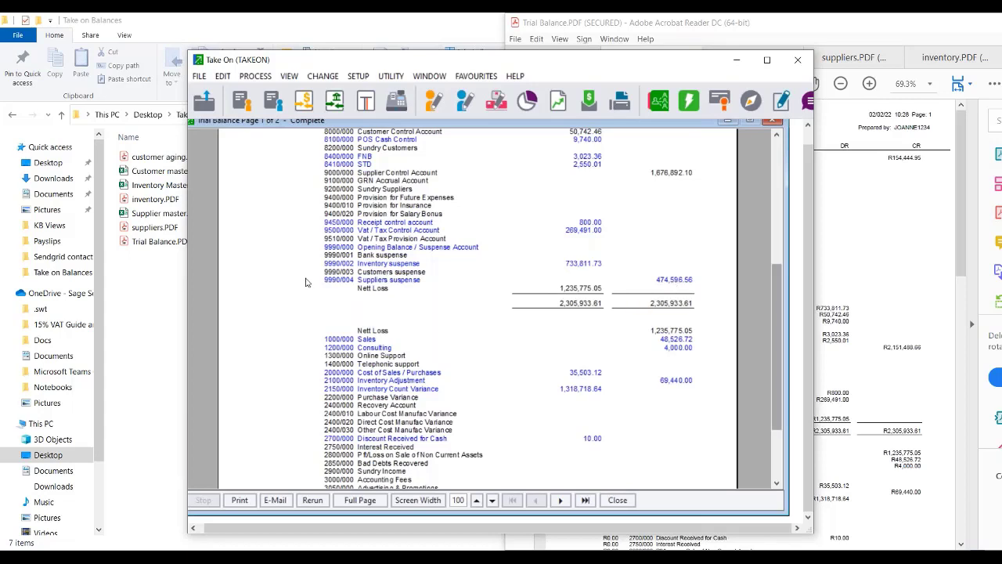
double_click(386, 283)
drag(651, 202, 433, 159)
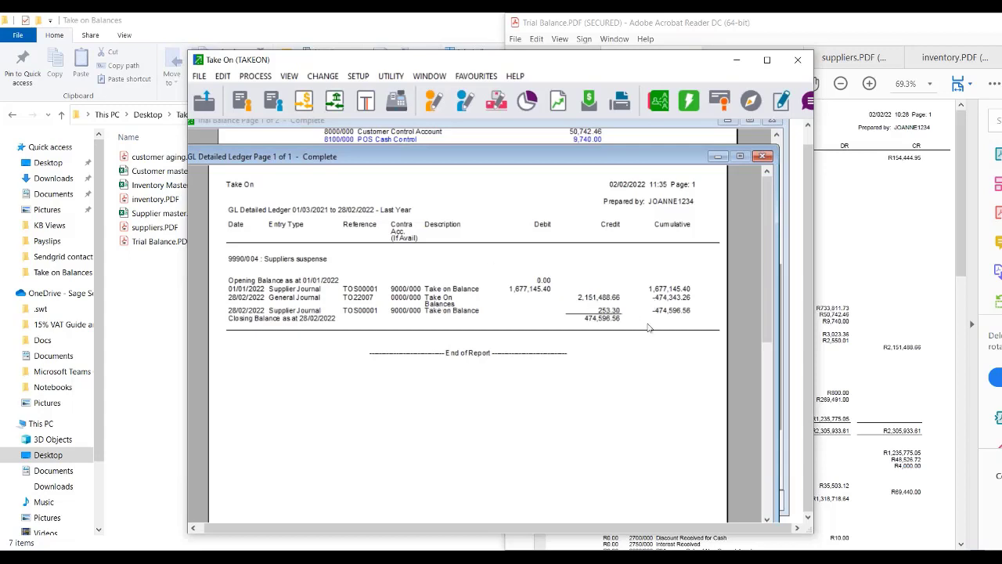
click(762, 157)
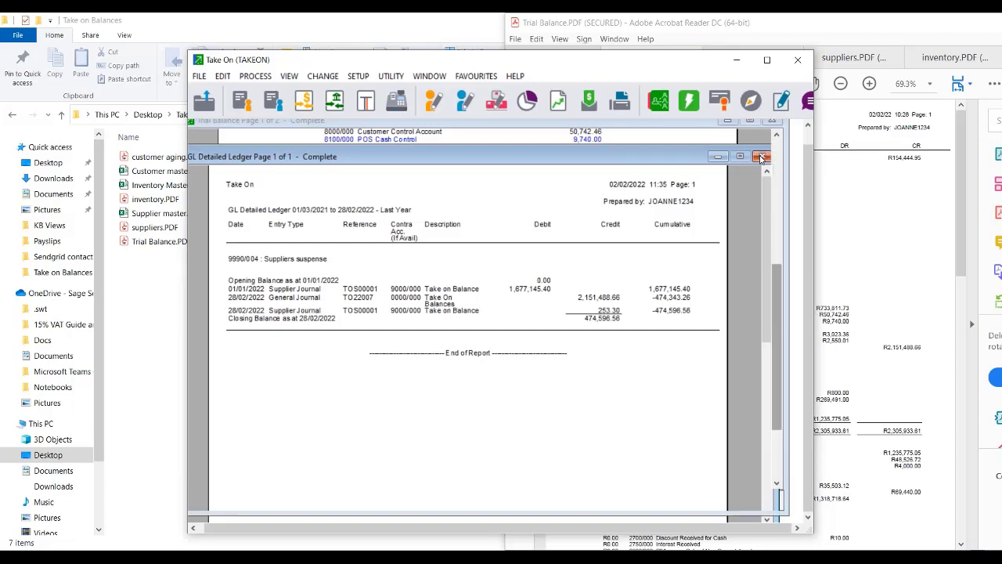
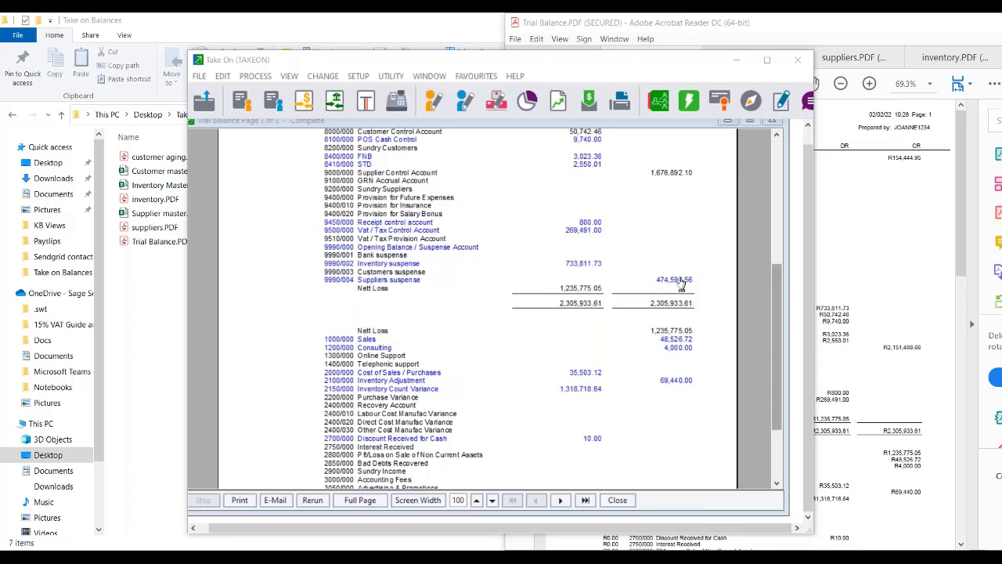
Drill into the Suppliers suspense balance of 474,596.56, then close the ledger detail.
double_click(681, 280)
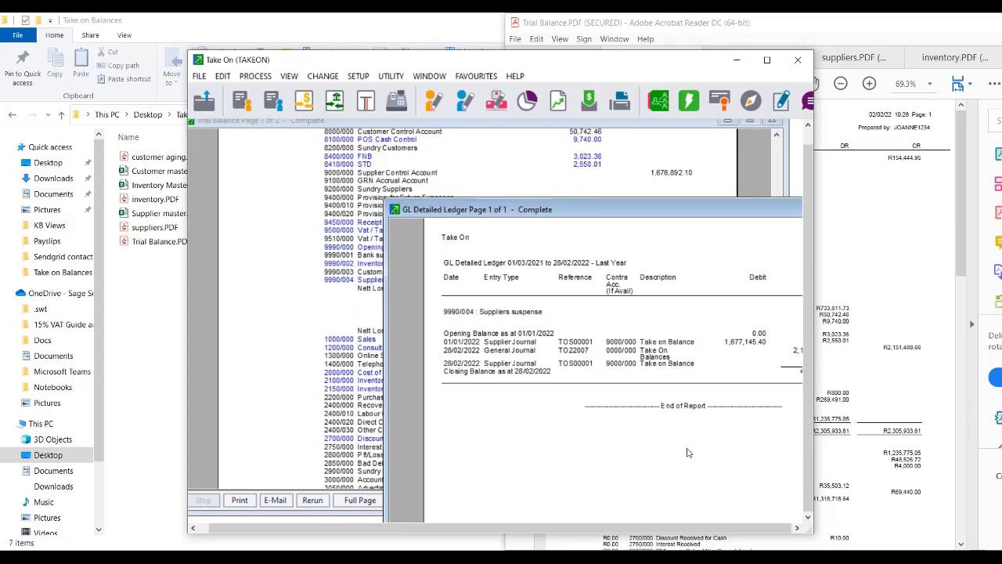
drag(679, 525, 785, 501)
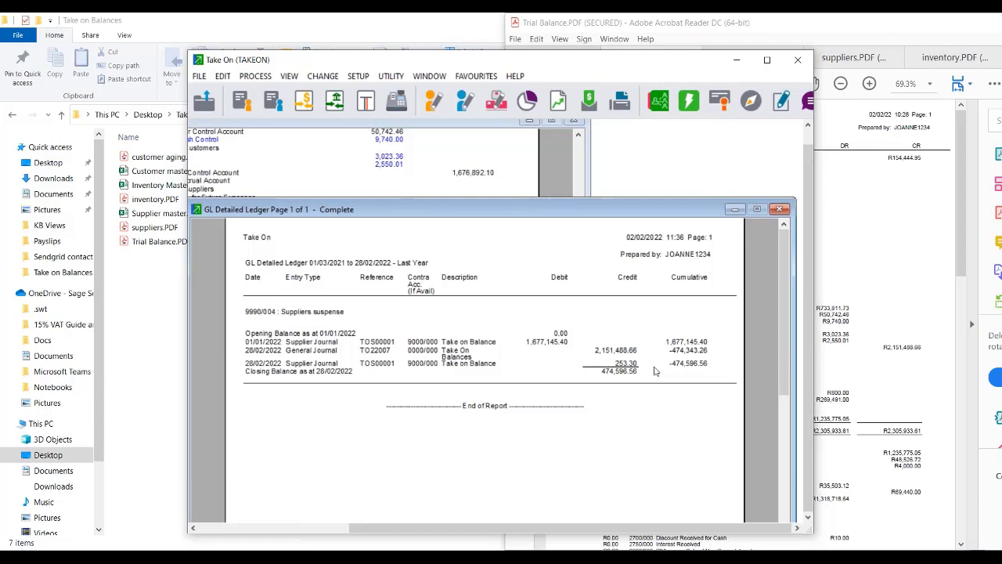
click(780, 209)
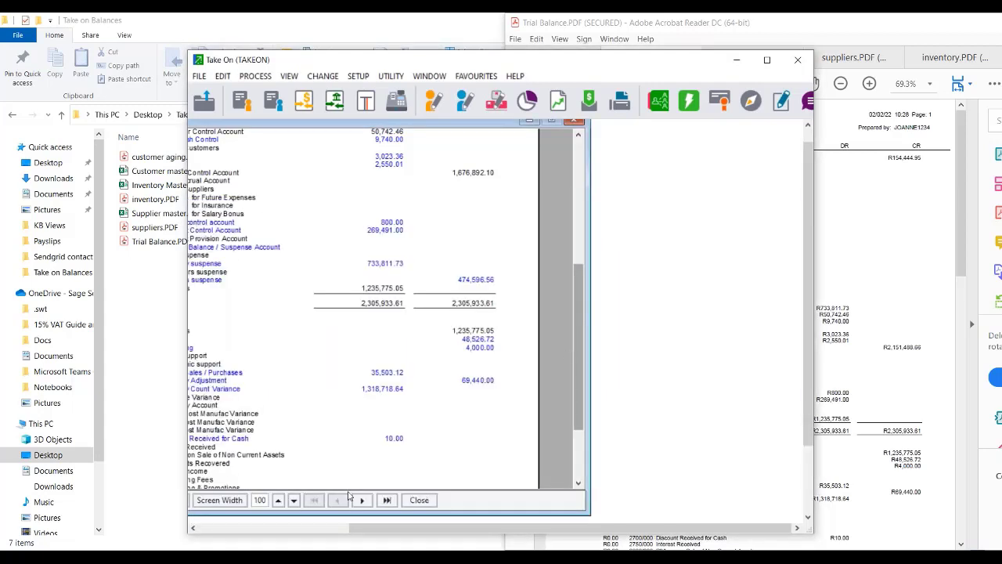
drag(466, 530, 236, 543)
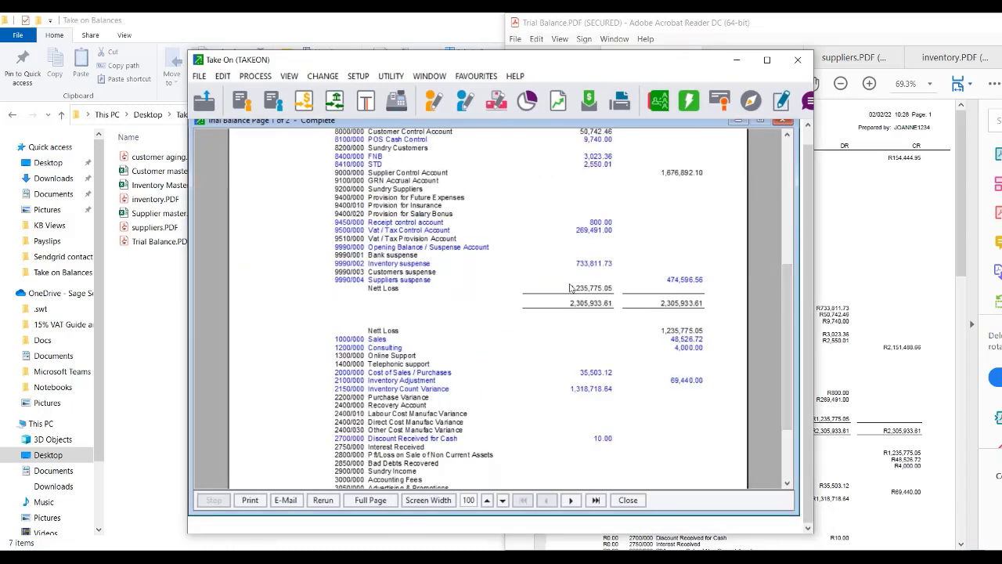
Close the trial balance and open an Inventory Journals batch with Repeat Narrations on.
click(786, 124)
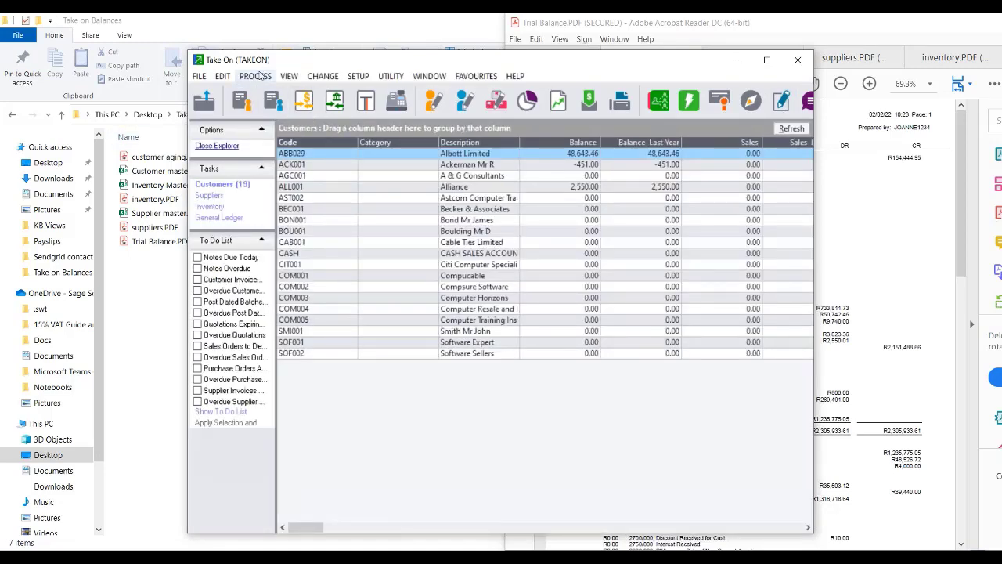
click(260, 76)
click(265, 92)
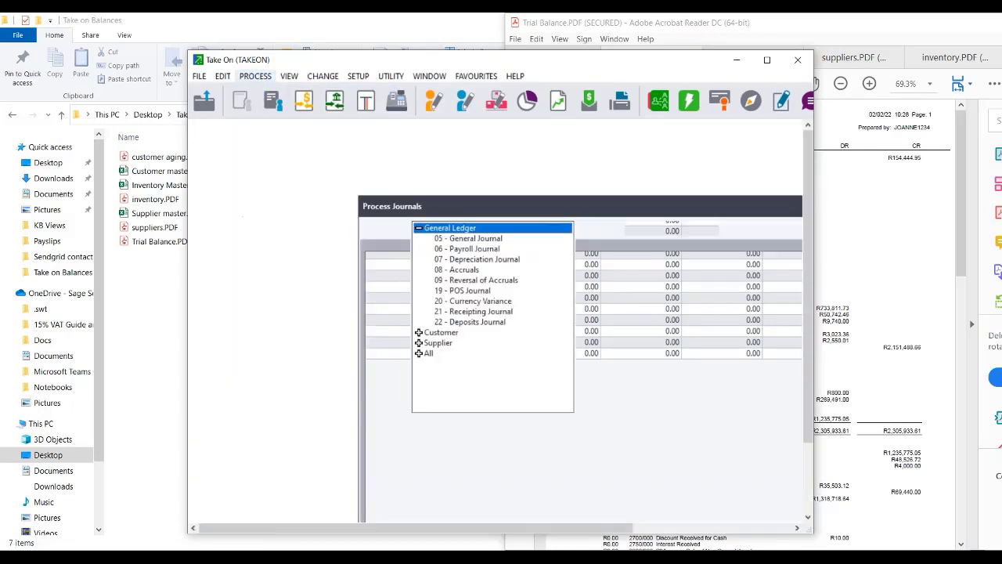
click(256, 76)
click(282, 195)
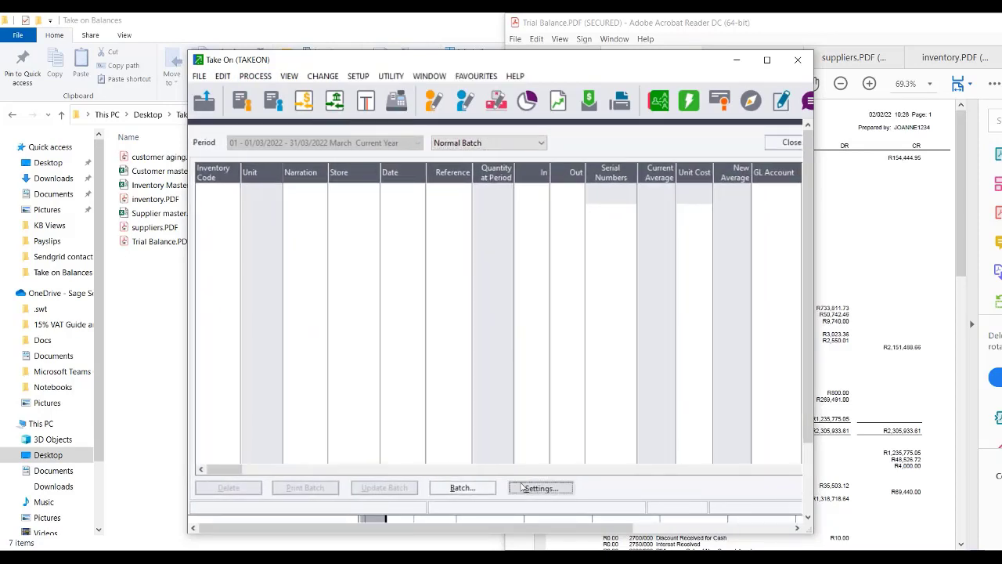
click(522, 488)
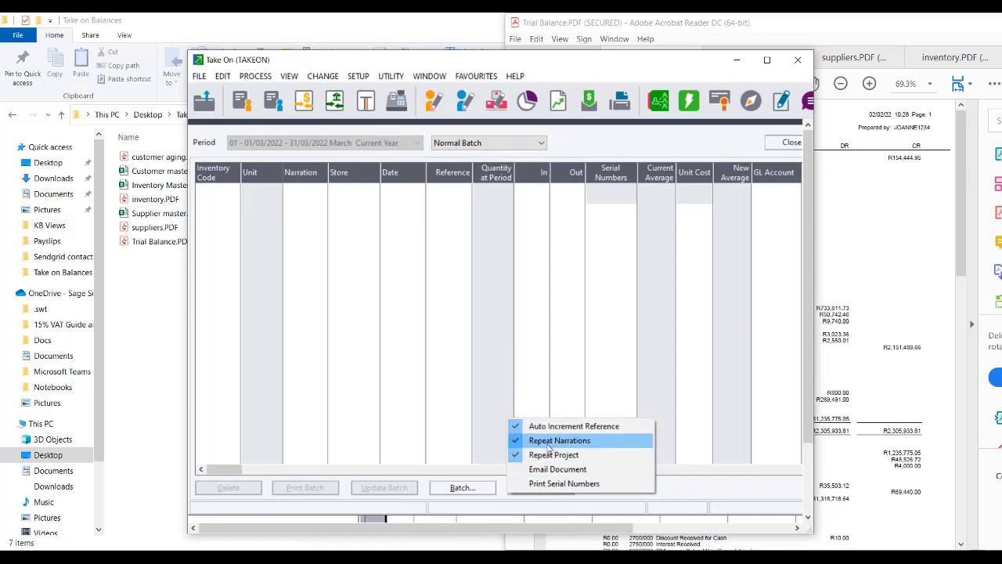
click(546, 442)
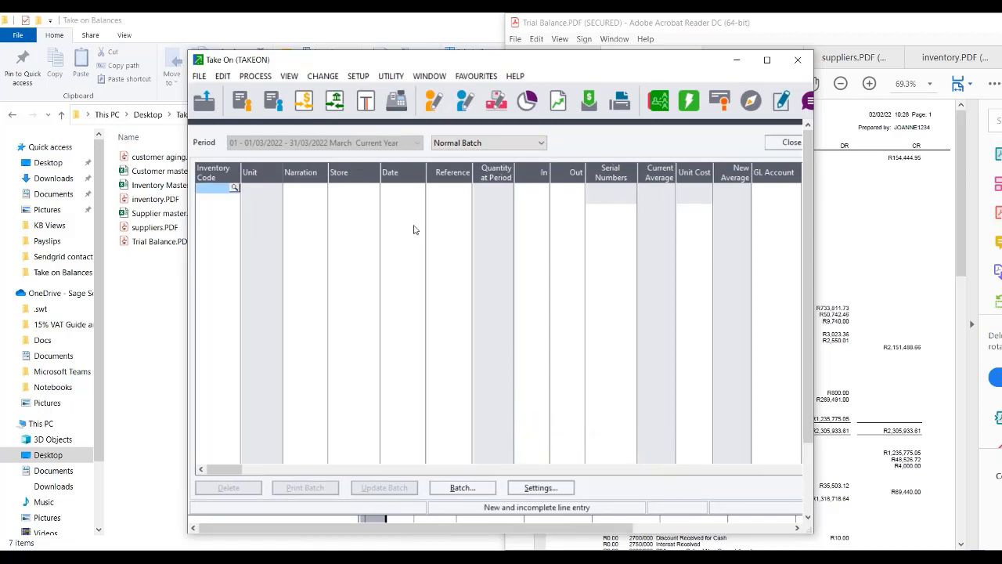
Add an ACC/LOC Accounting Software line posted to Inventory suspense 9990/002.
click(234, 188)
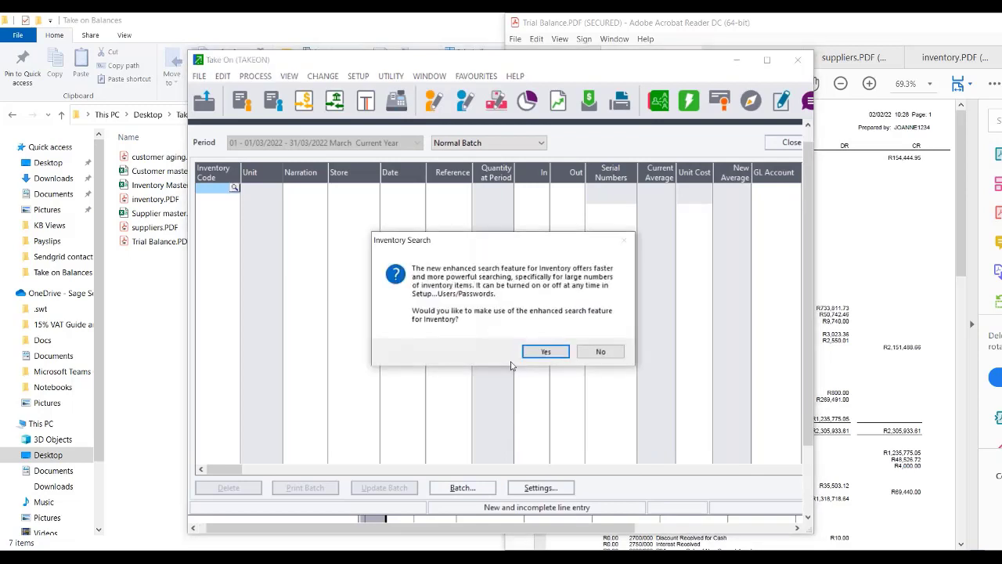
click(599, 351)
double_click(296, 265)
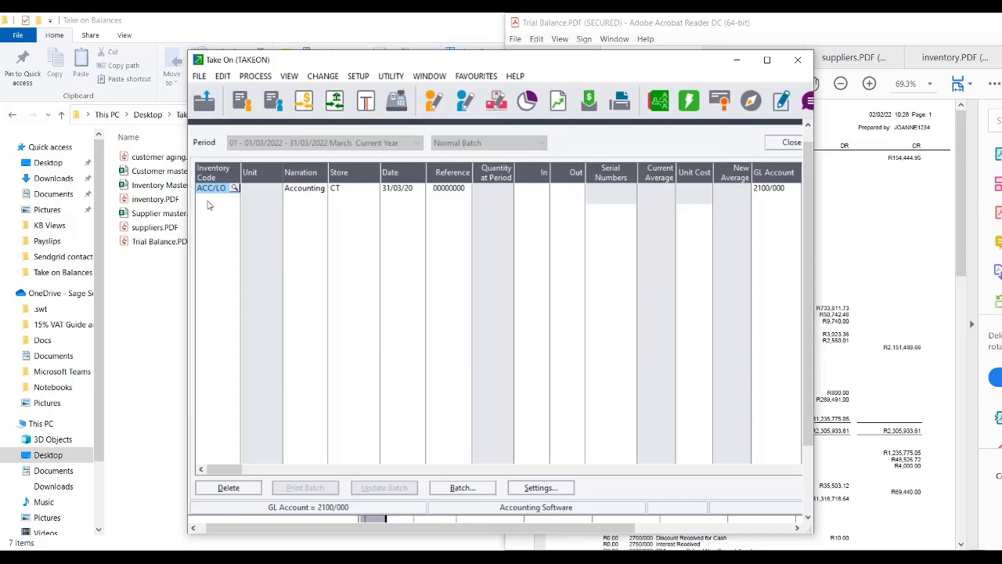
key(Return)
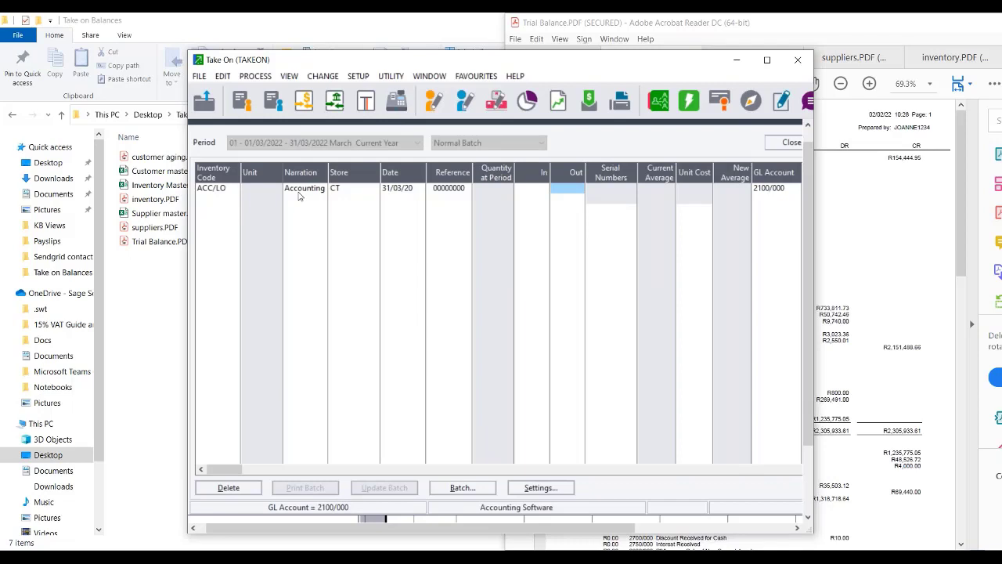
click(763, 189)
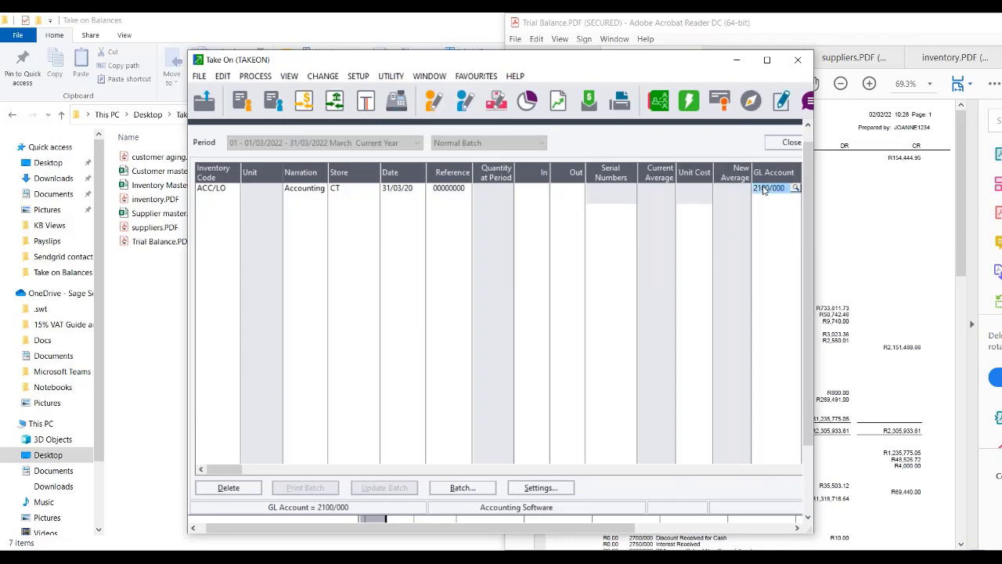
click(796, 188)
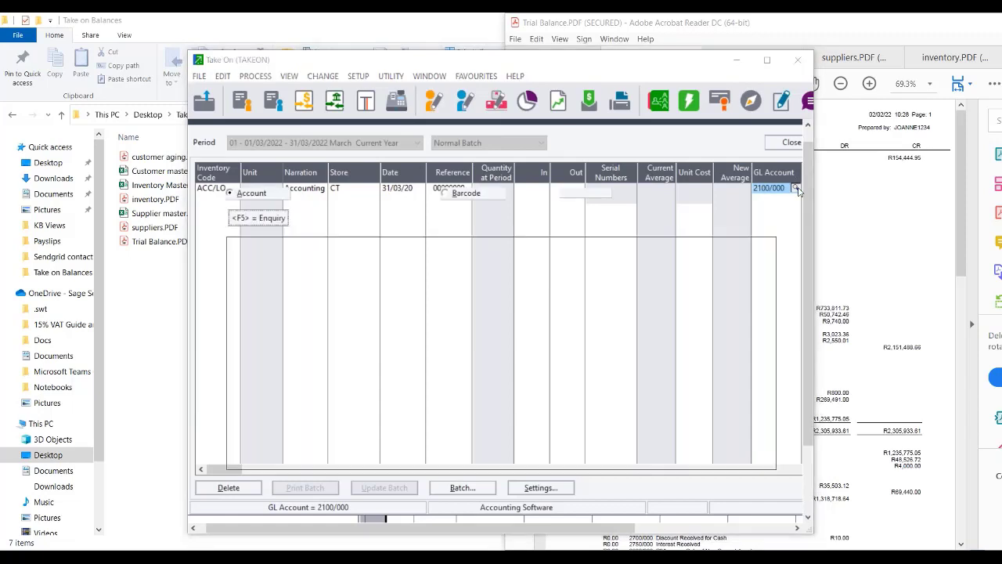
drag(770, 274, 776, 475)
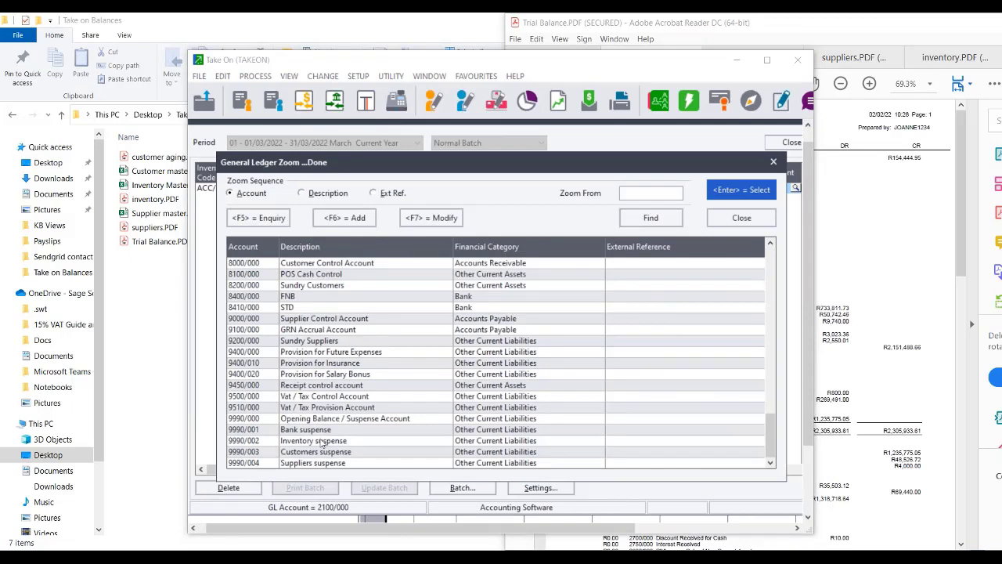
double_click(323, 441)
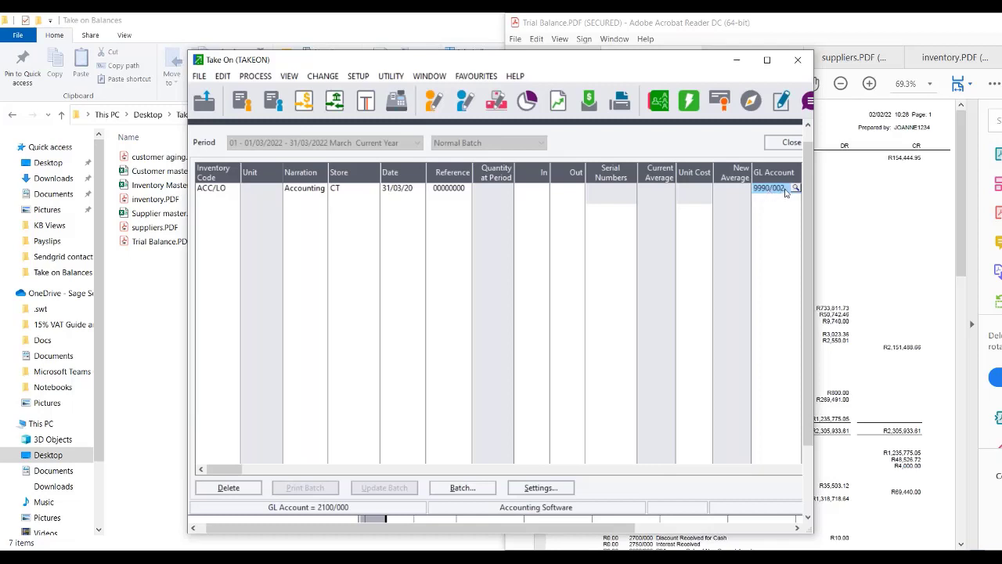
key(Tab)
key(Tab)
key(Tab)
key(Tab)
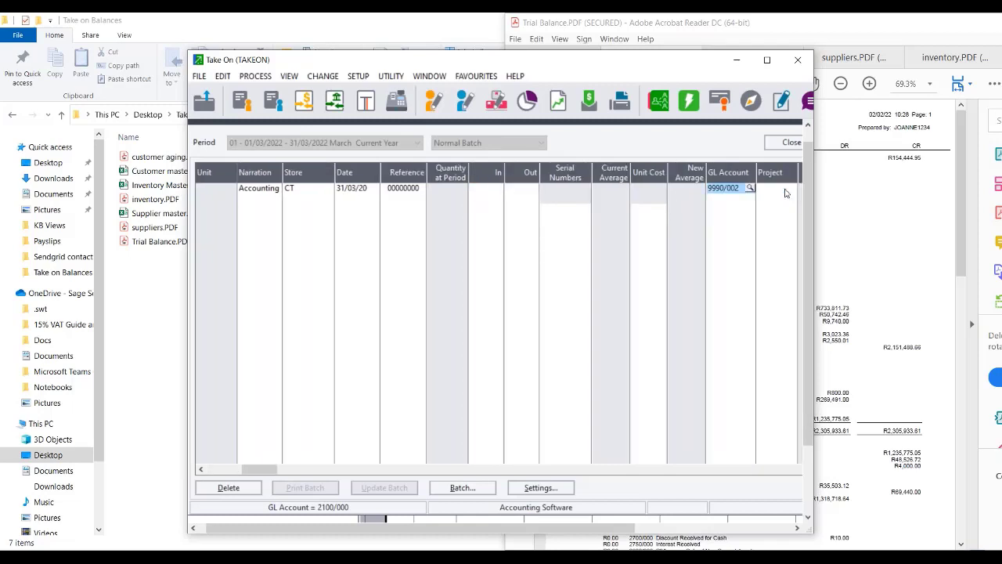
Enter 109 units in at a 1,000.00 unit cost.
click(501, 188)
text(109)
key(Tab)
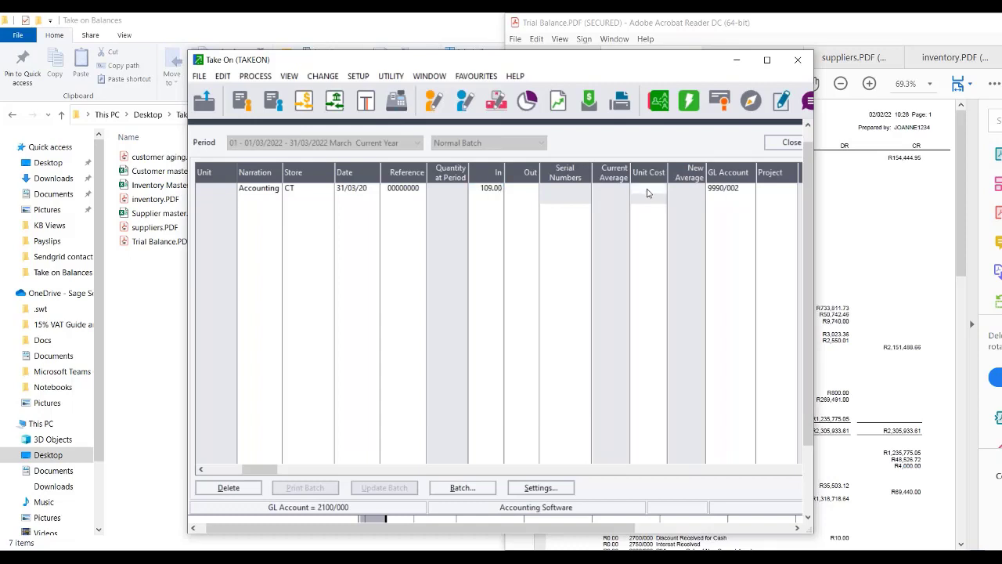
key(Tab)
key(Tab)
key(Tab)
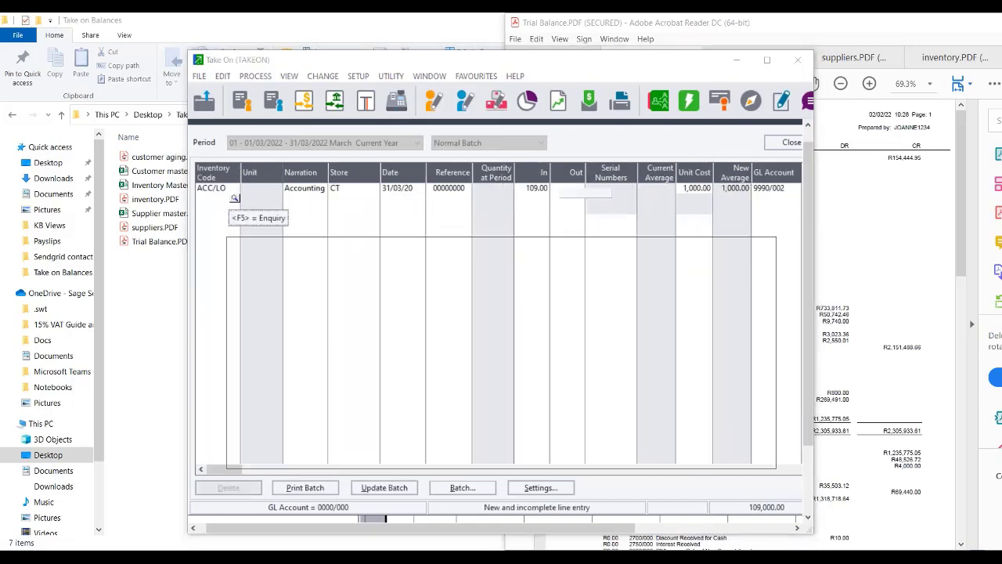
Start a second line with item CDROM/POR 50 Speed CD-ROM Drive.
click(234, 199)
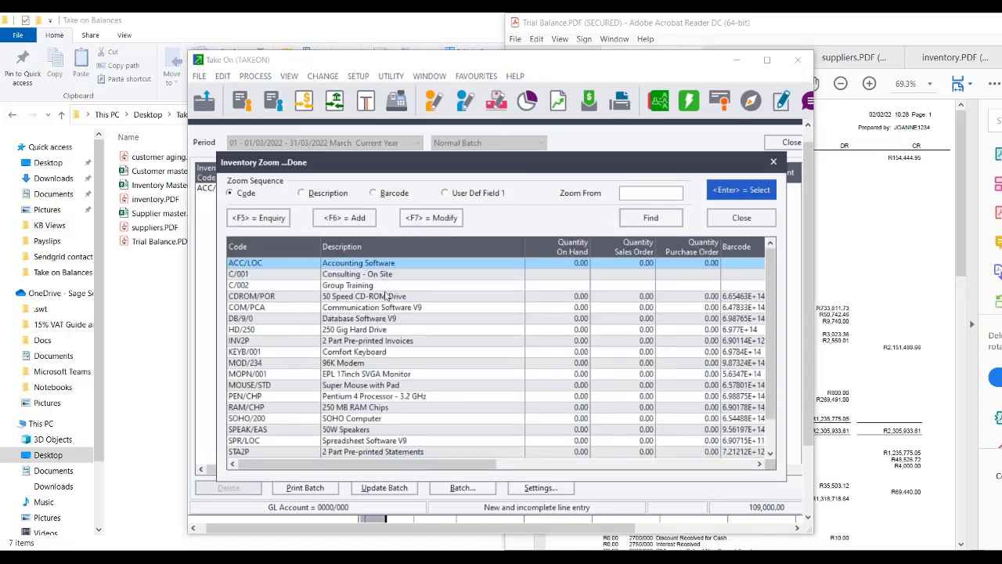
double_click(385, 296)
key(Tab)
key(Tab)
key(Tab)
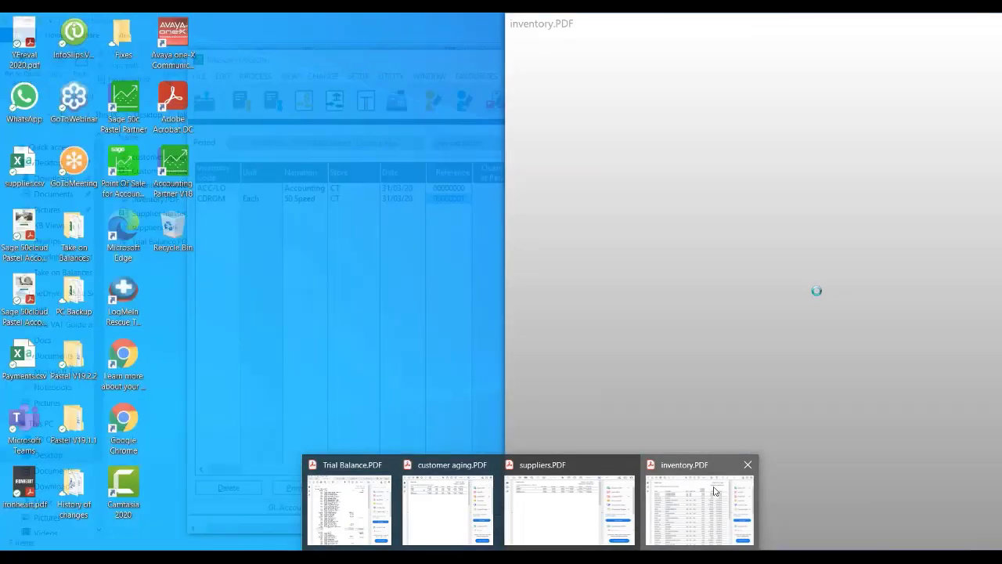
Check the inventory valuation PDF, then bring the journal batch back and shift it left.
click(714, 491)
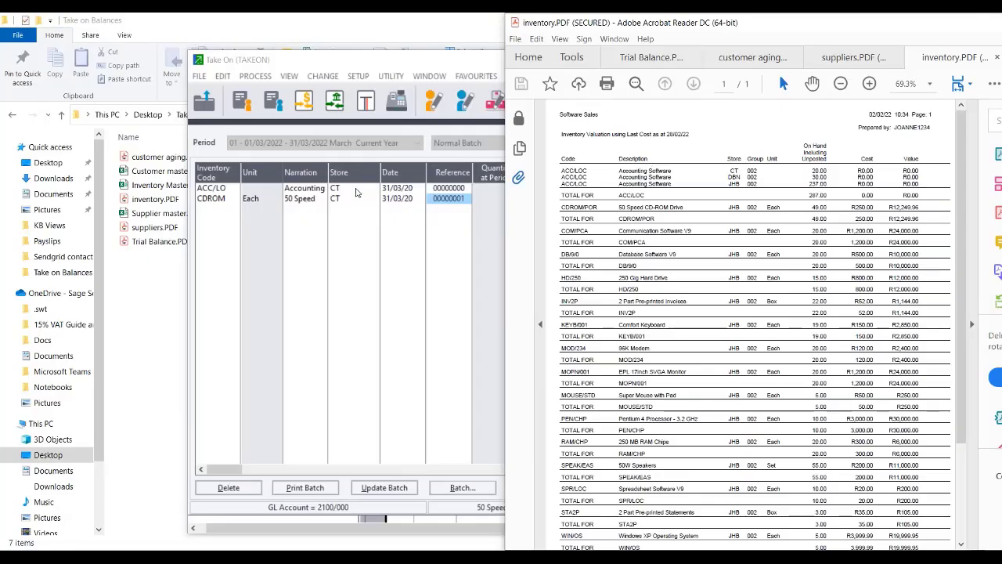
click(356, 192)
drag(356, 60, 182, 34)
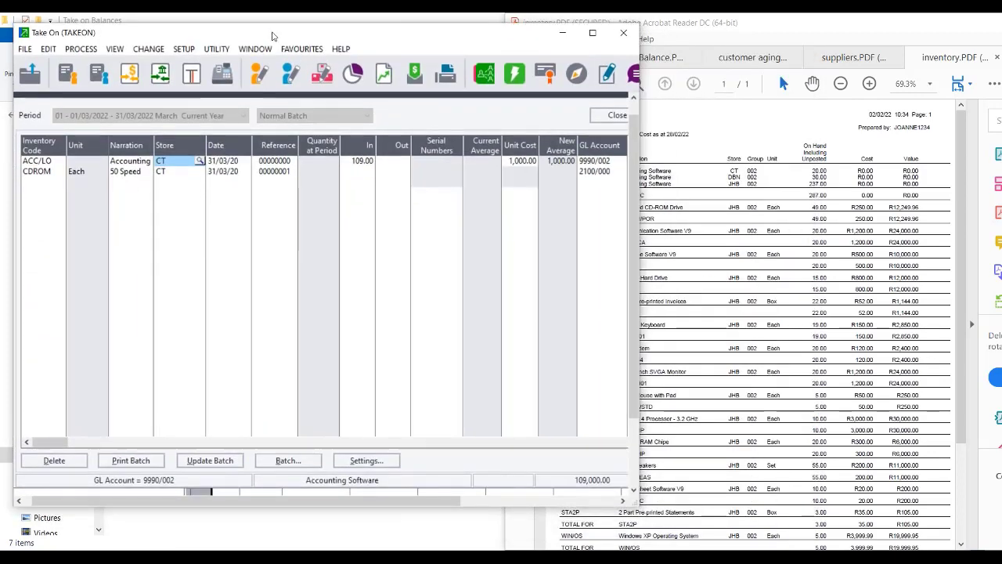
drag(272, 32, 270, 32)
Change the first line's quantity in to 20.
key(Return)
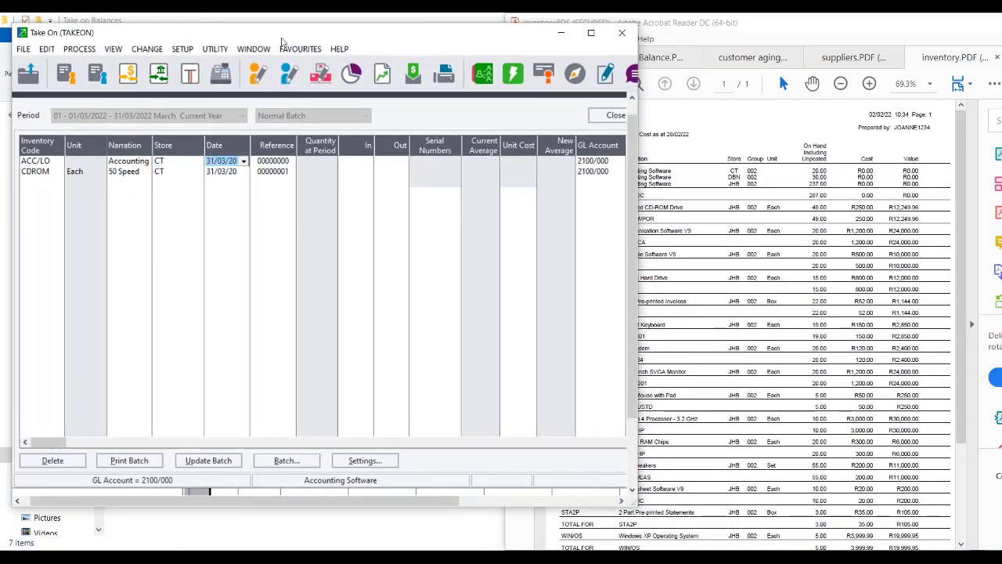
key(Return)
key(Return)
text(20)
key(Return)
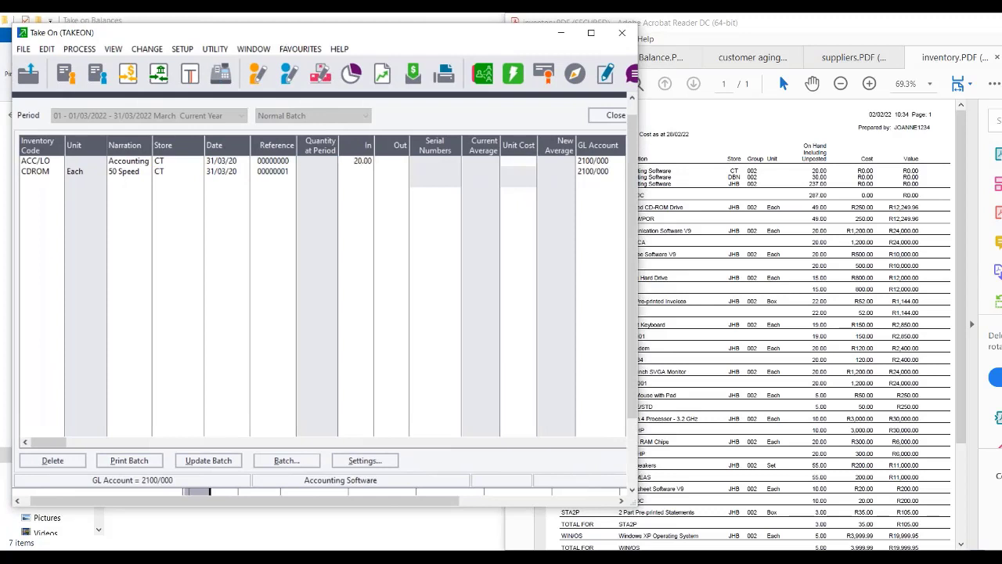
key(Return)
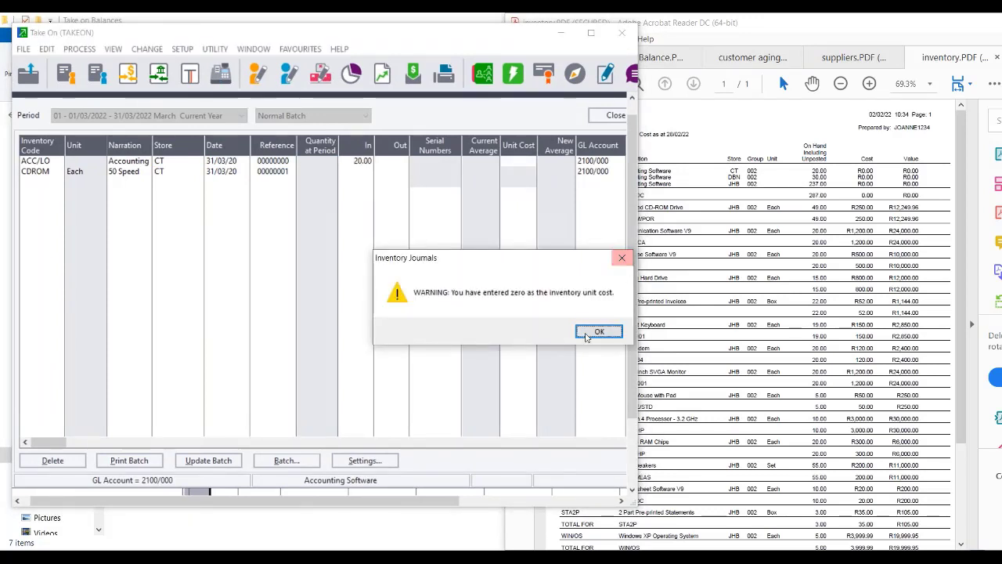
click(591, 333)
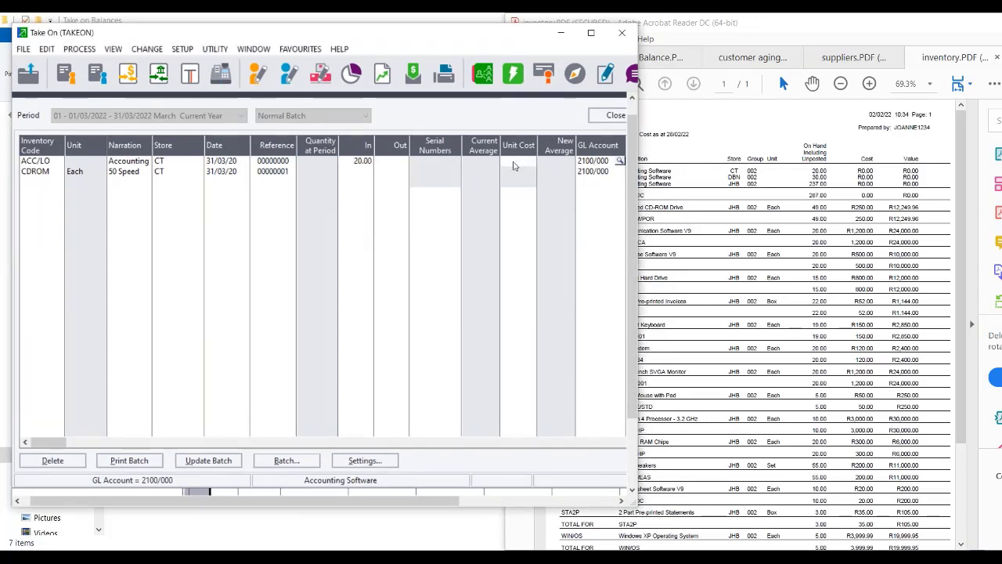
Accept a zero unit cost on the line, dismissing the repeated zero-cost warnings.
click(514, 162)
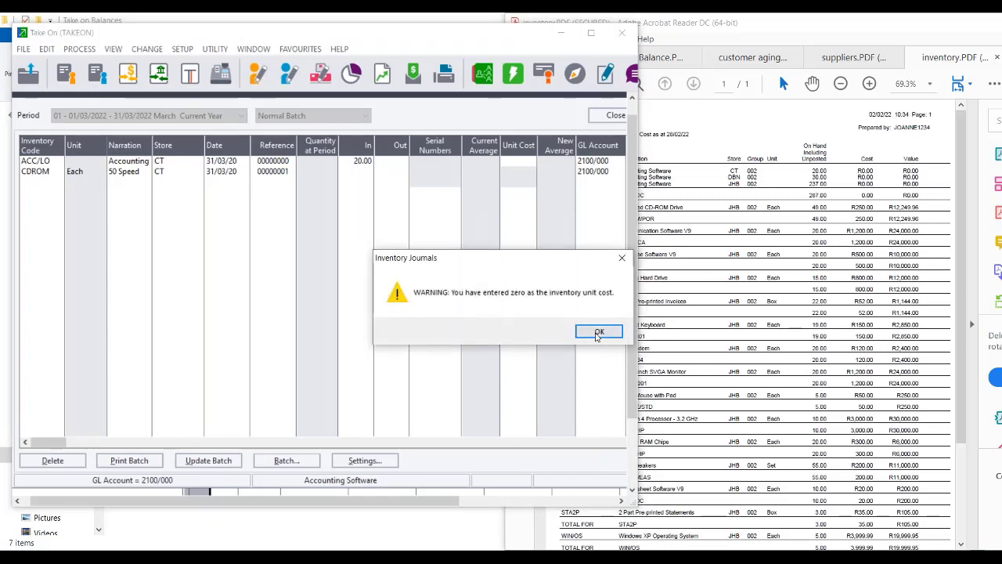
click(599, 333)
click(362, 163)
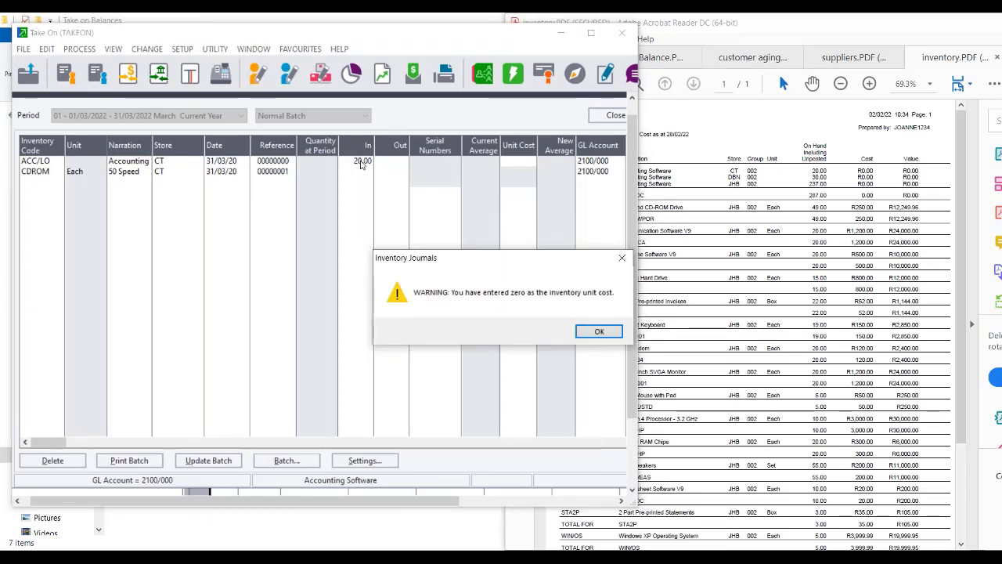
click(597, 332)
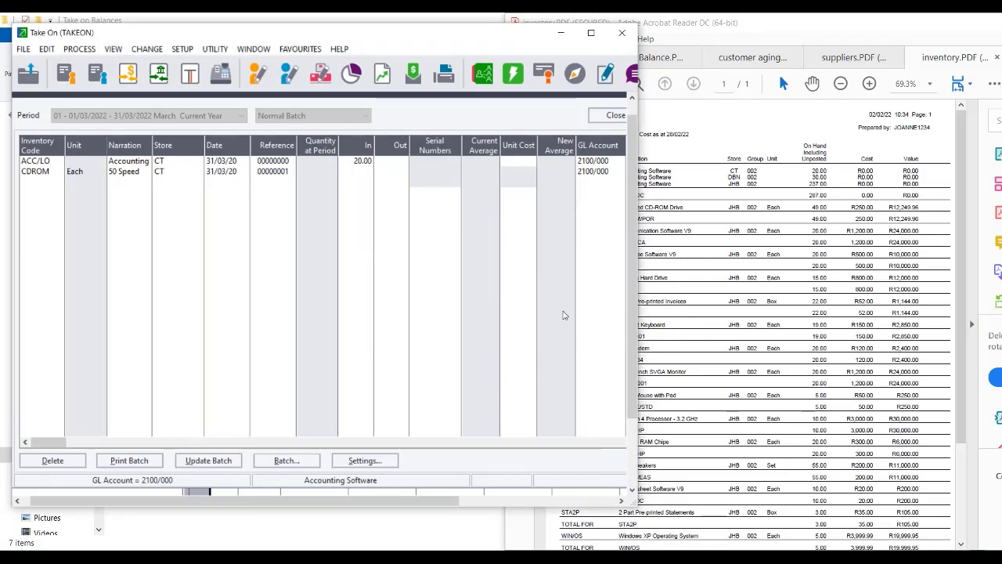
key(Return)
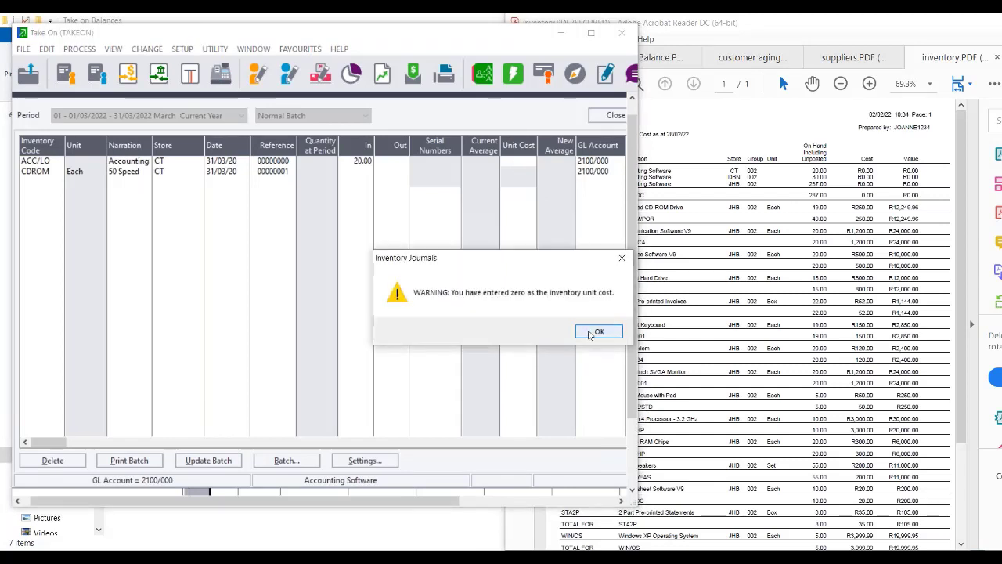
click(590, 334)
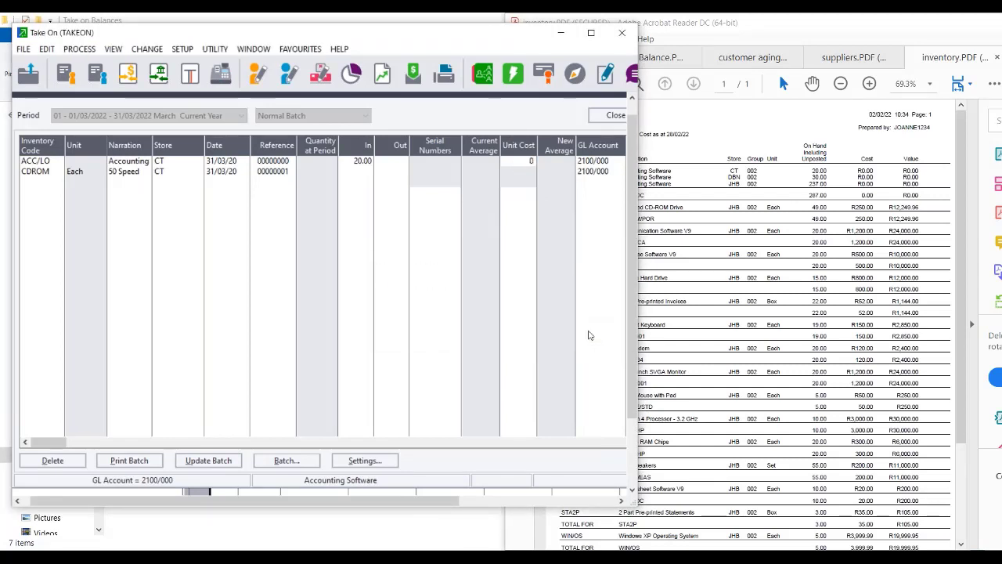
key(Return)
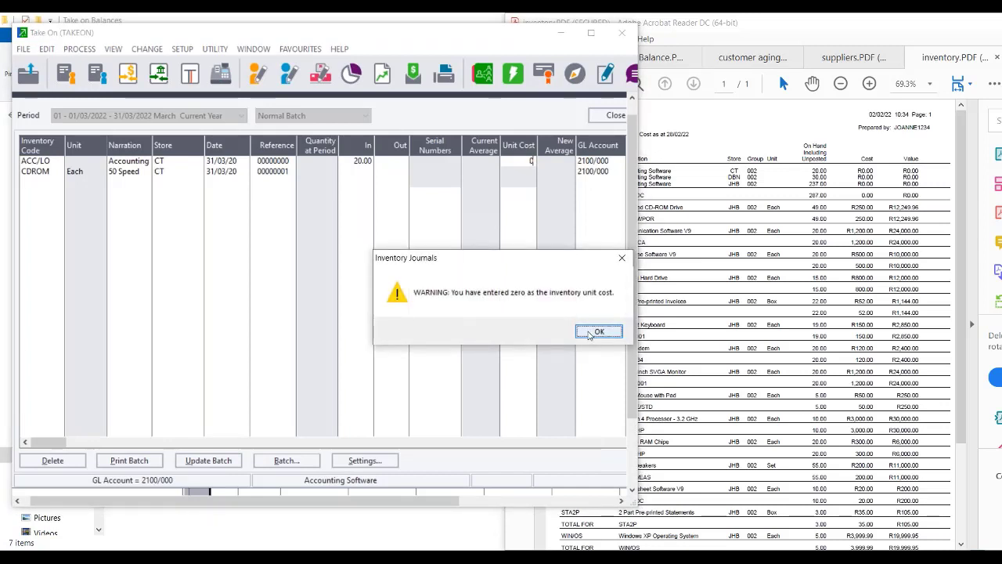
click(597, 332)
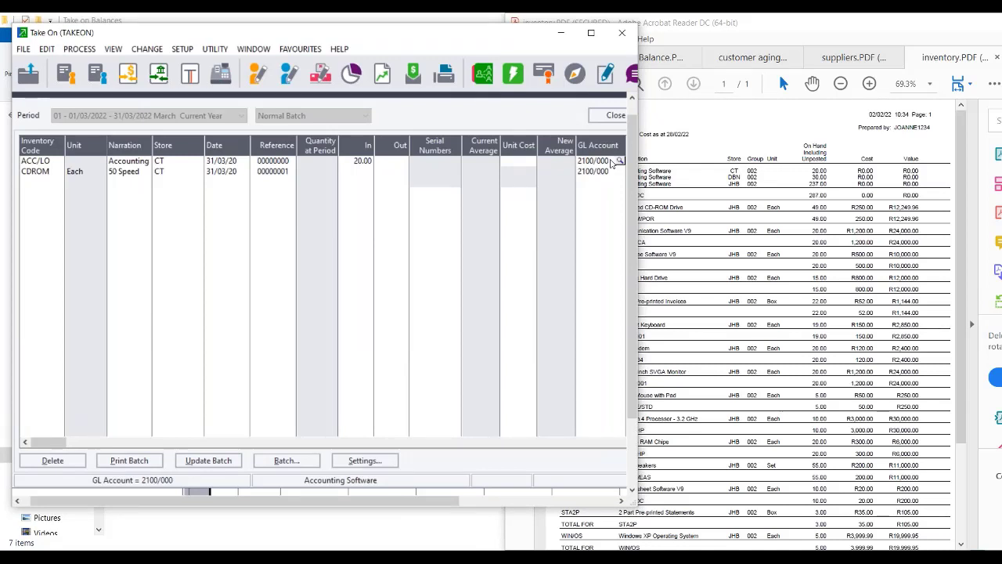
Set the first line's GL account to Inventory suspense 9990/002.
click(618, 160)
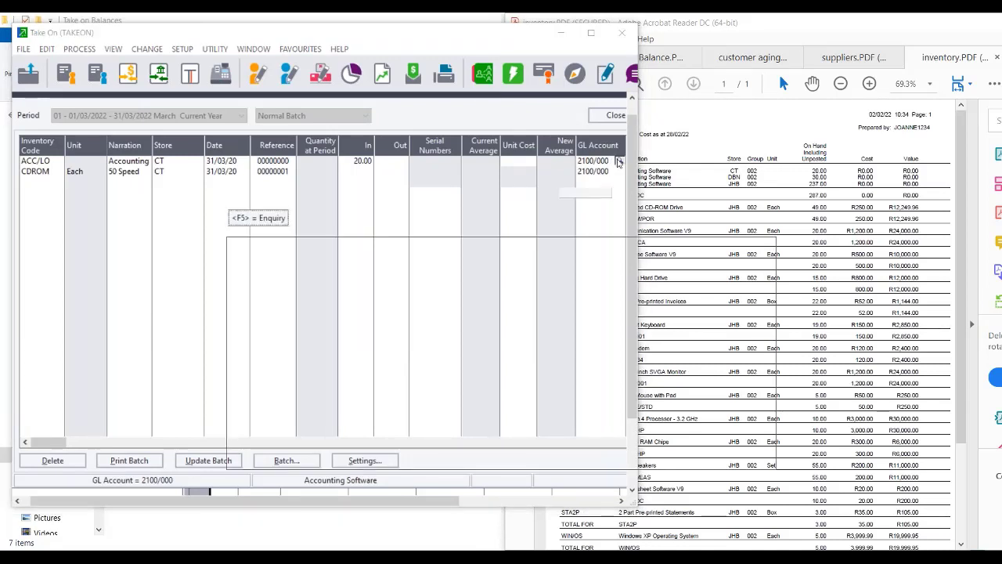
drag(770, 380, 765, 470)
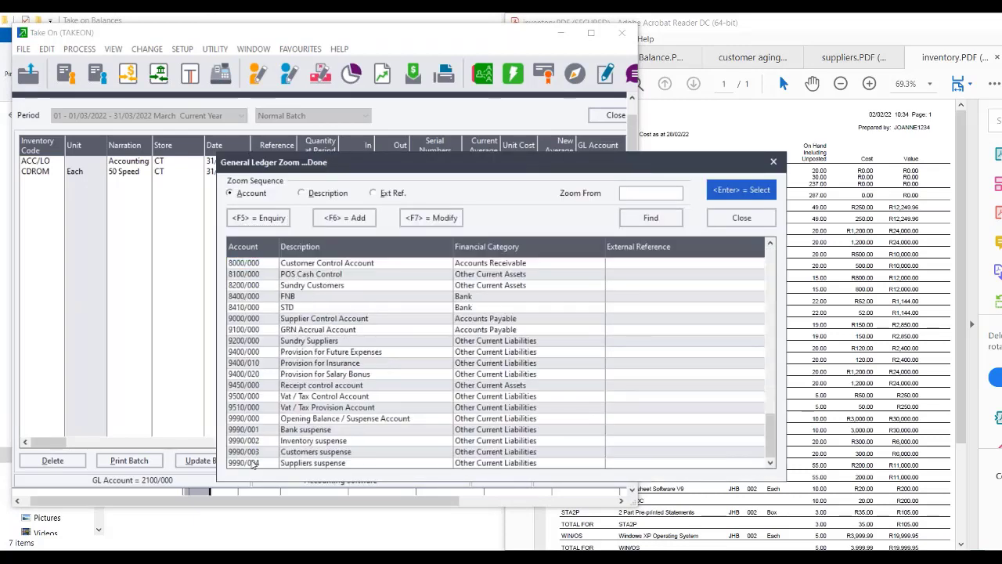
double_click(327, 441)
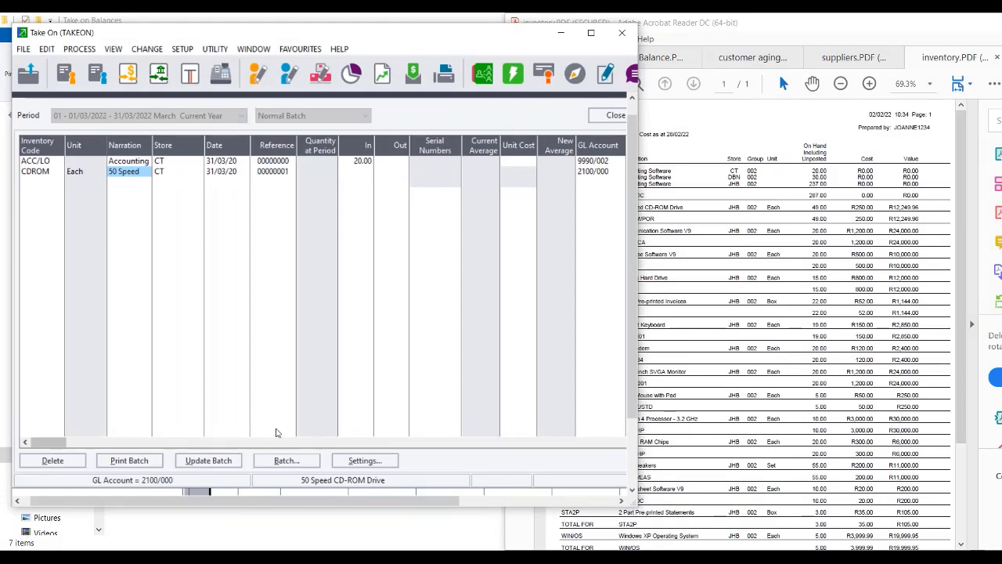
Change the second line to item ACC/LOC in the Durban (DBN) store.
click(40, 171)
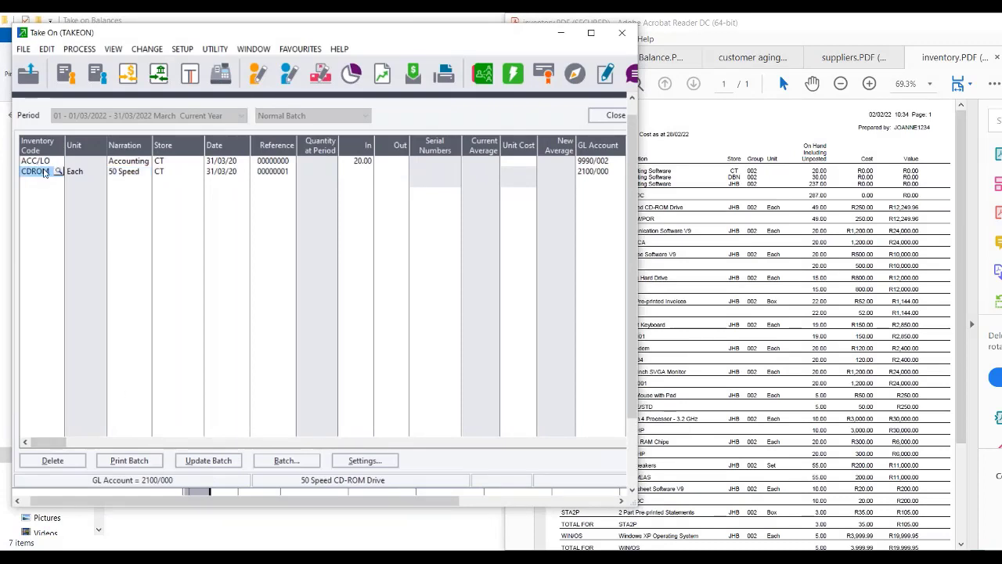
click(58, 170)
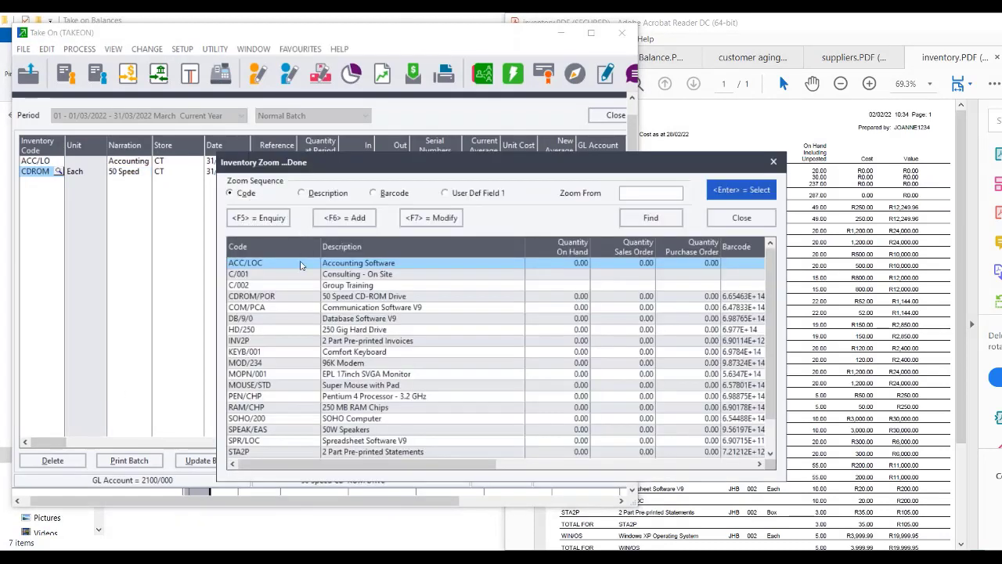
double_click(300, 267)
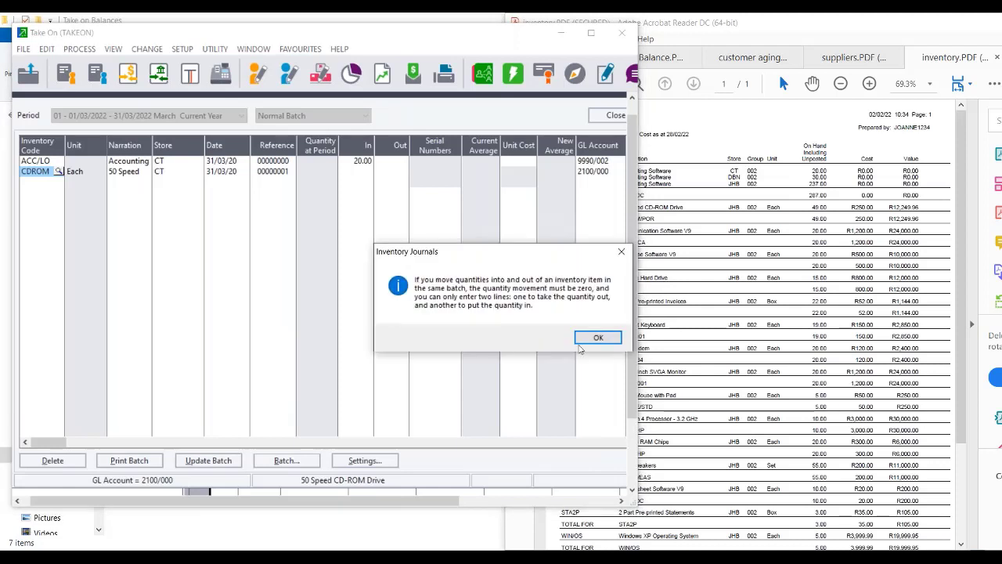
click(597, 338)
key(Tab)
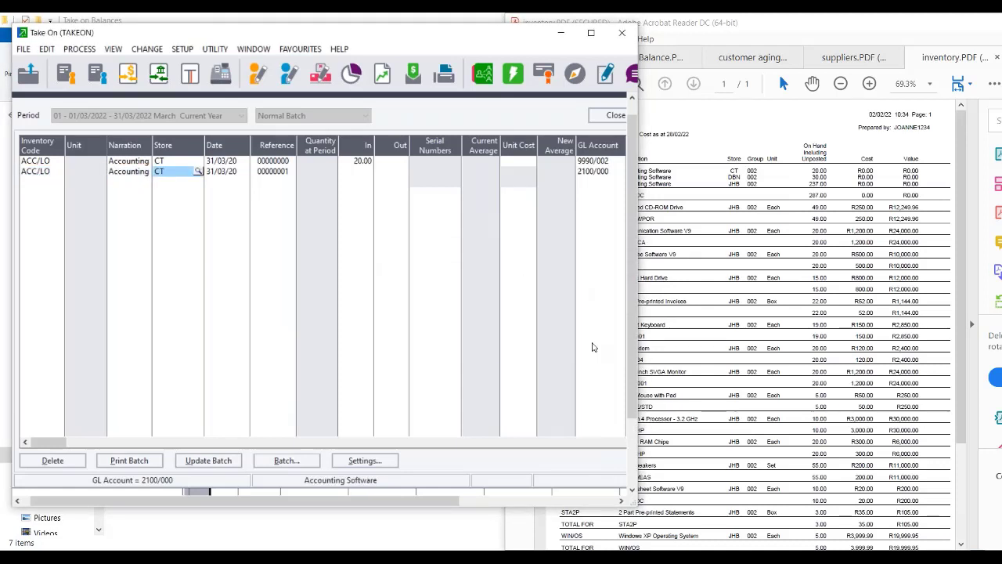
click(198, 171)
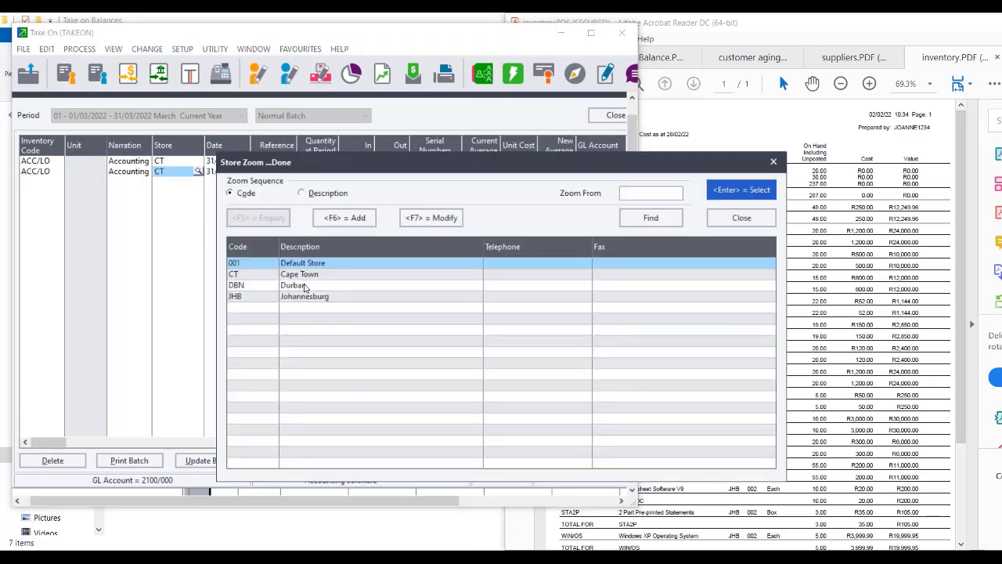
click(305, 286)
double_click(306, 286)
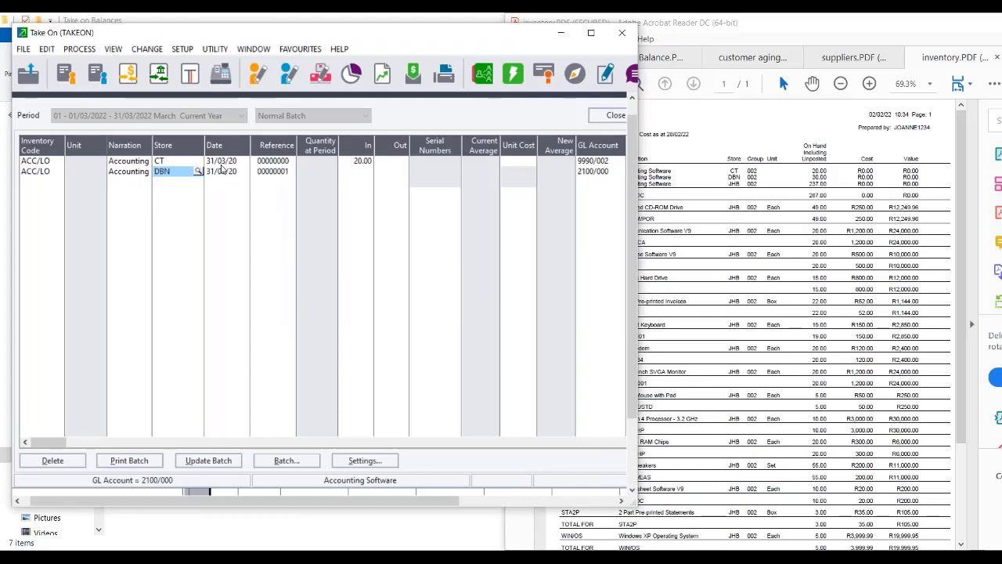
Try dating the second line 28 February 2022, dismissing the mixed-period warning.
click(224, 173)
click(243, 172)
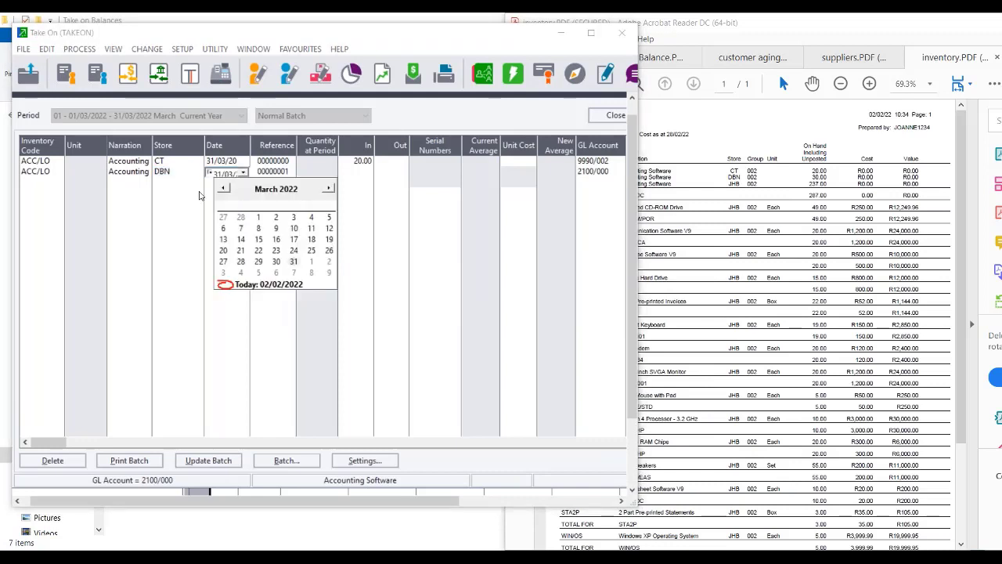
click(223, 189)
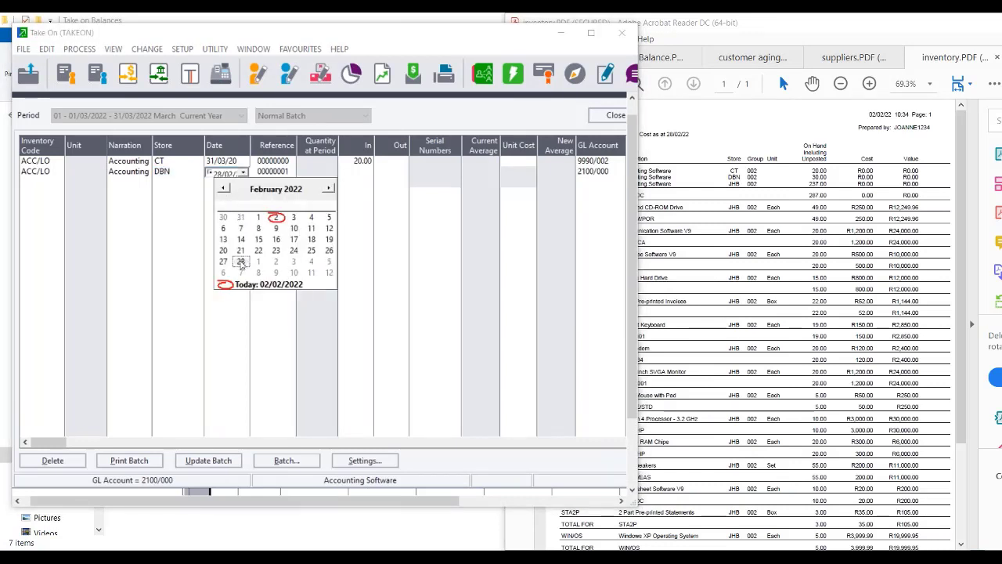
click(240, 261)
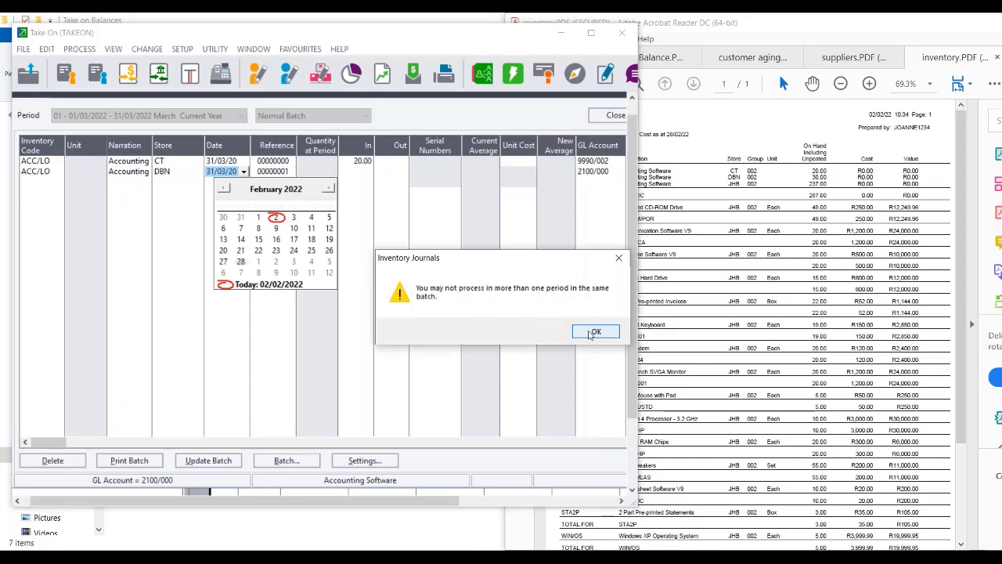
click(595, 331)
click(237, 162)
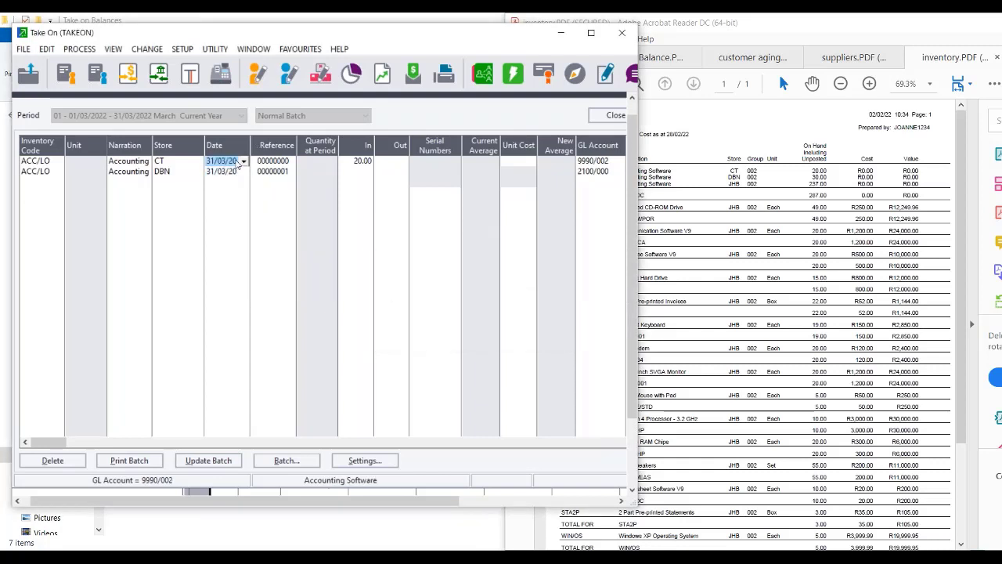
Date the first line 28 February and delete the second ACC/LO line.
click(243, 161)
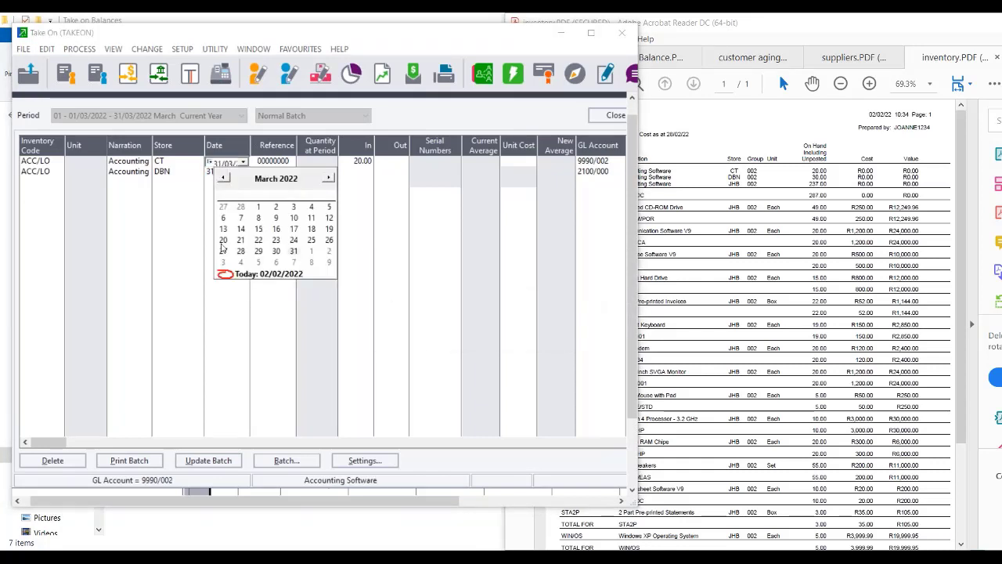
click(224, 179)
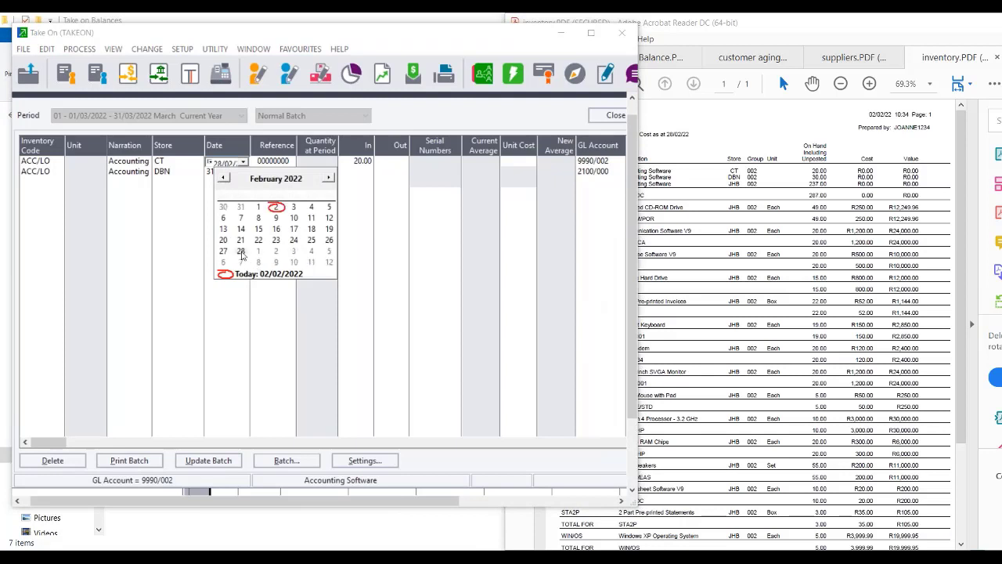
click(241, 250)
click(595, 333)
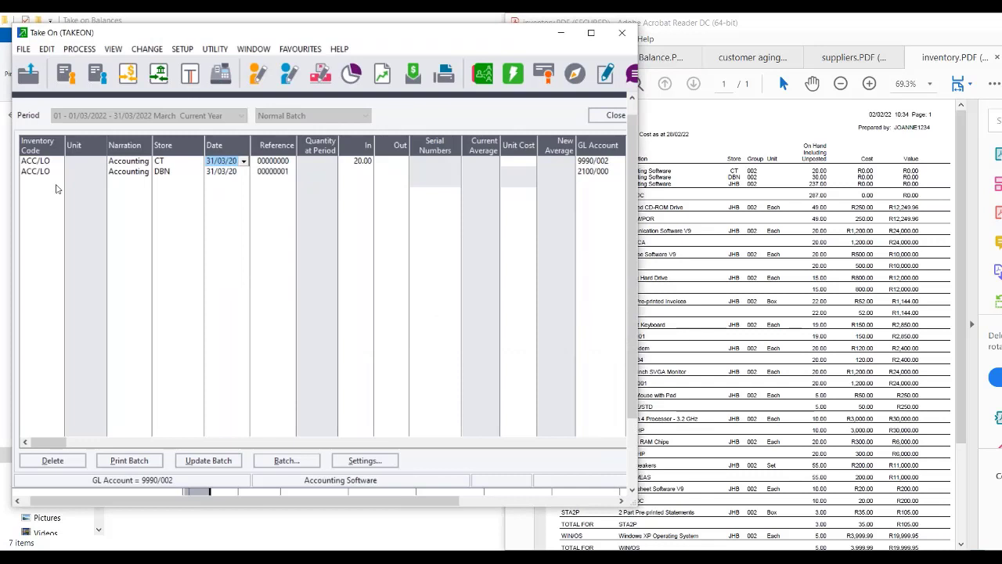
click(28, 174)
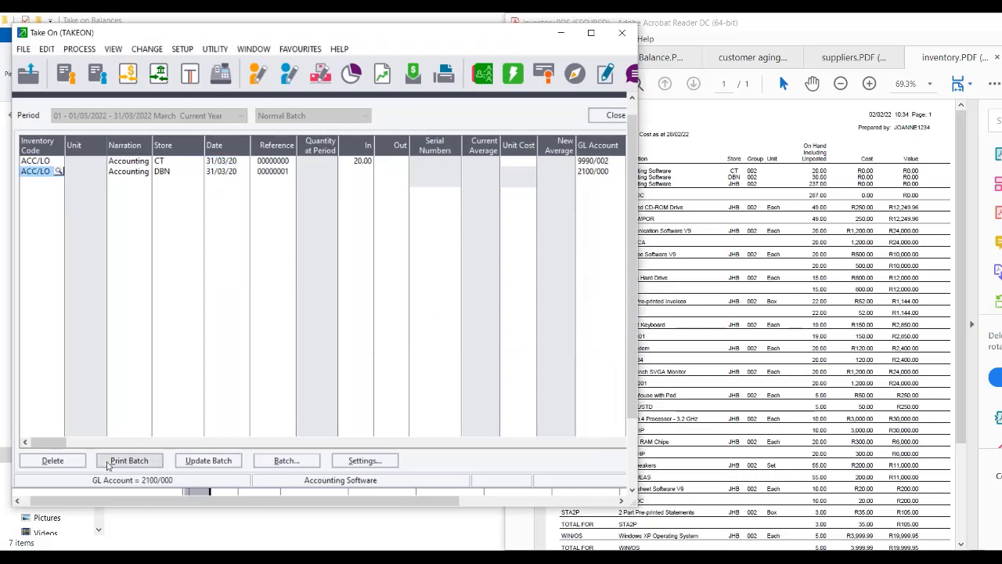
click(53, 461)
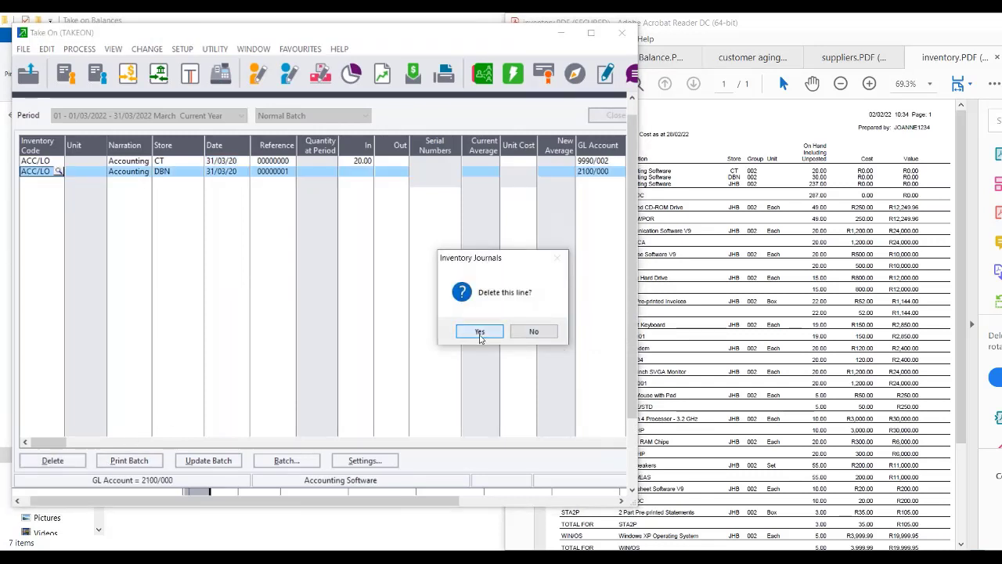
click(480, 331)
Re-date the remaining line 28 February 2022, moving the batch into the February period.
click(208, 163)
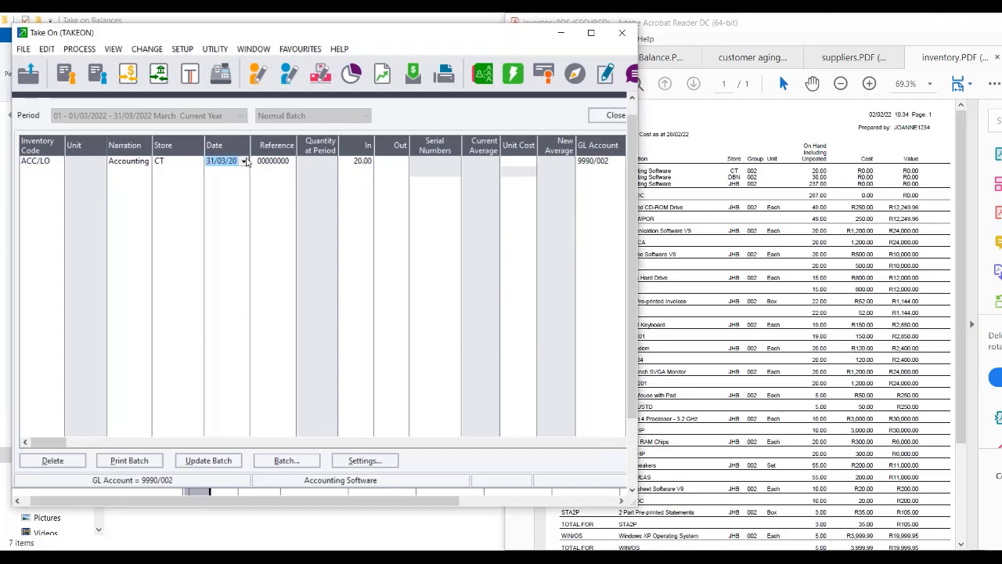
click(244, 163)
click(223, 178)
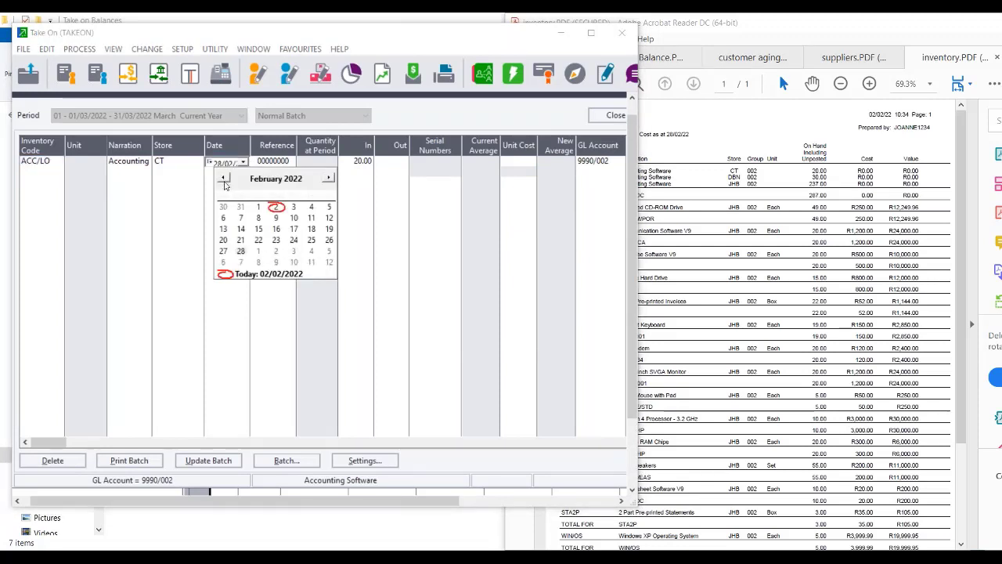
click(241, 254)
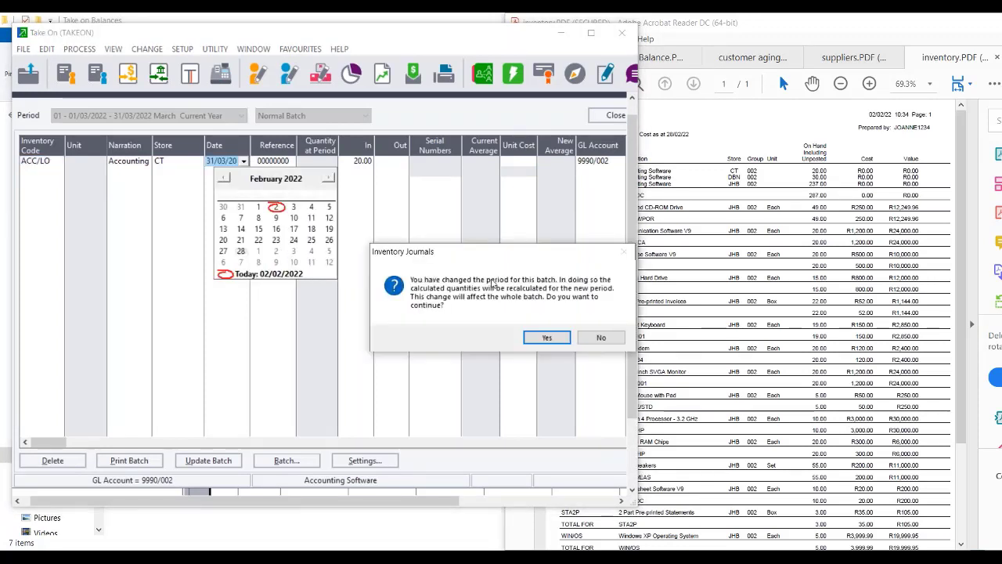
click(548, 337)
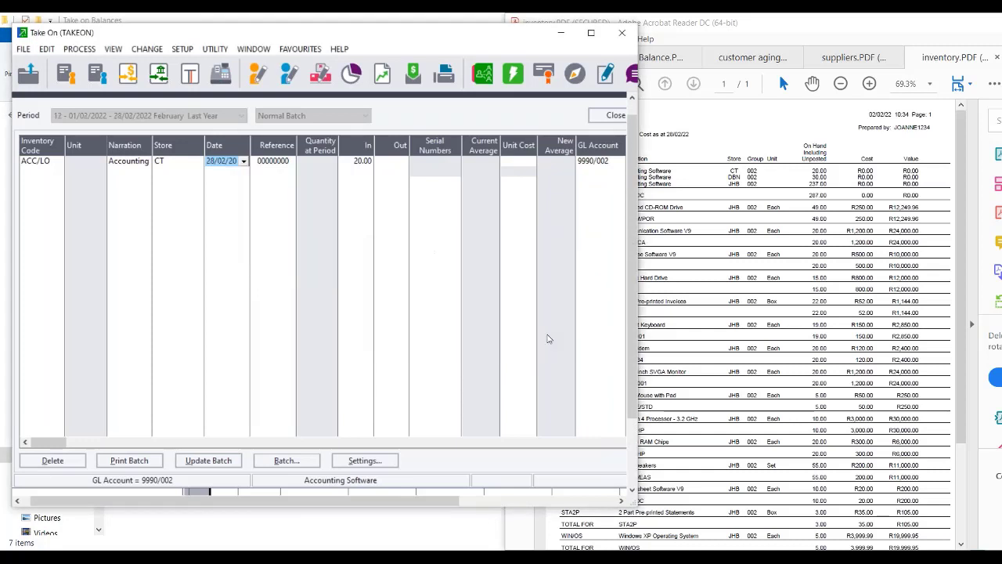
Give the line reference TOI00001 and accept its zero unit cost.
key(Tab)
key(Tab)
key(Tab)
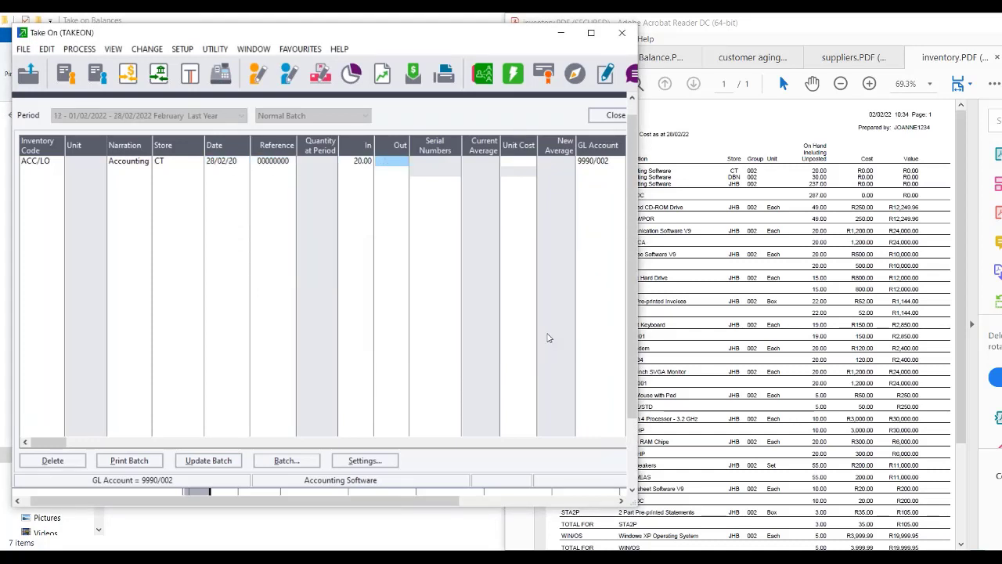
click(269, 162)
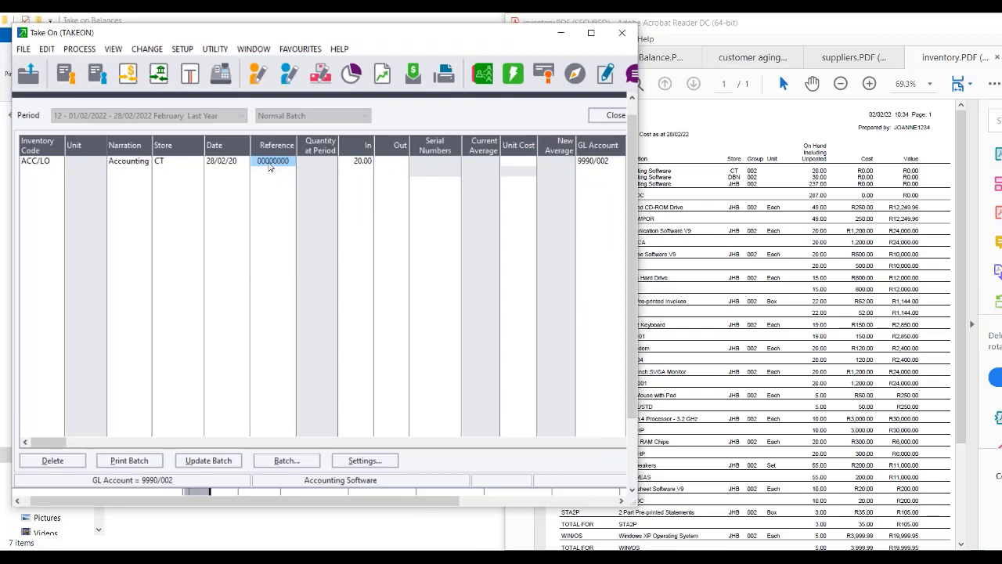
text(TOI)
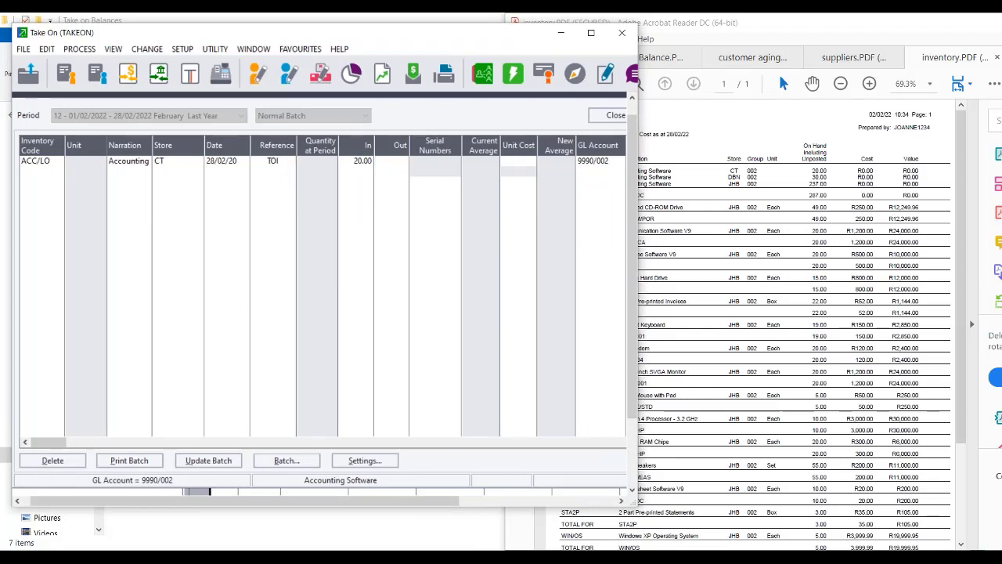
text(00000001)
click(29, 181)
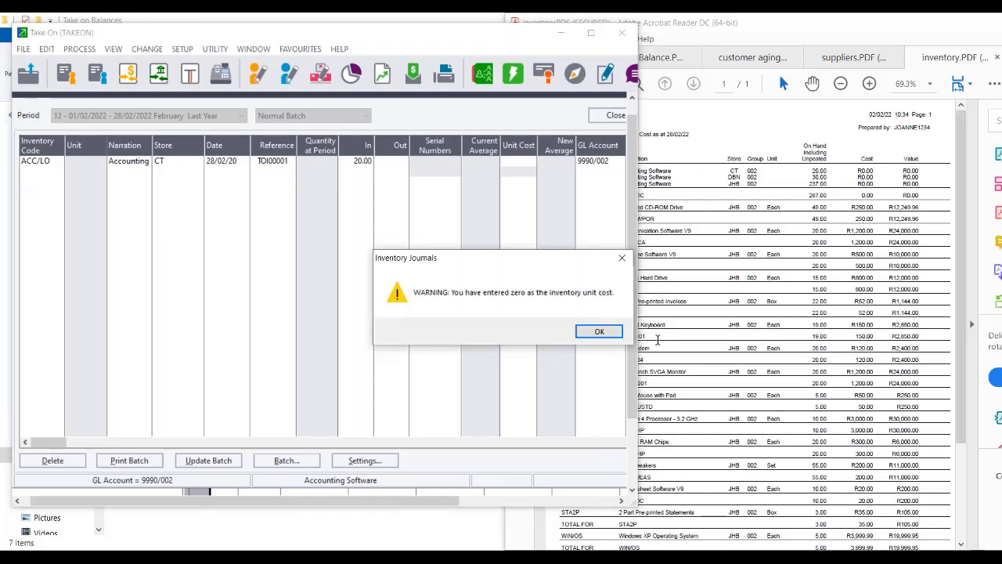
click(600, 332)
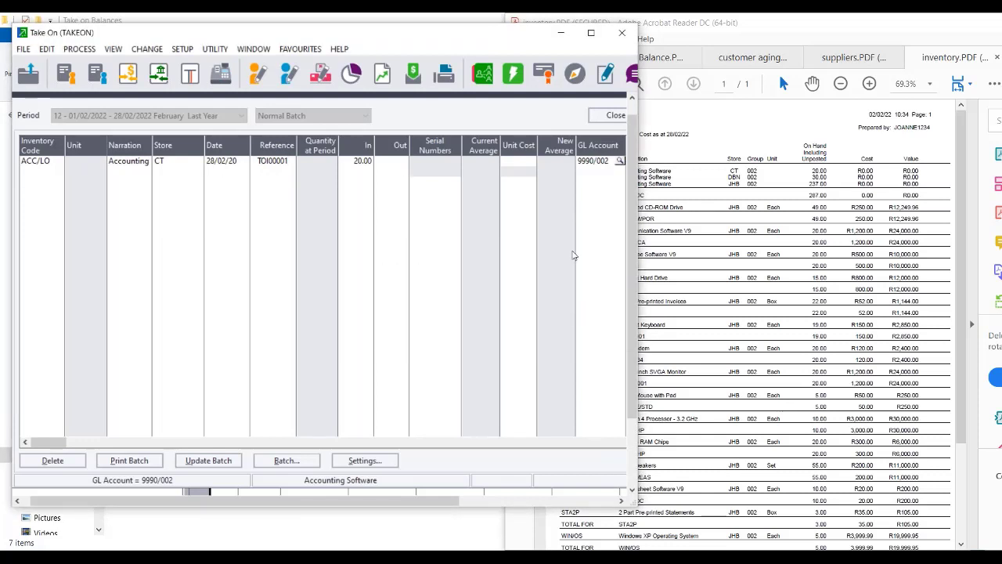
key(Tab)
key(Tab)
key(Tab)
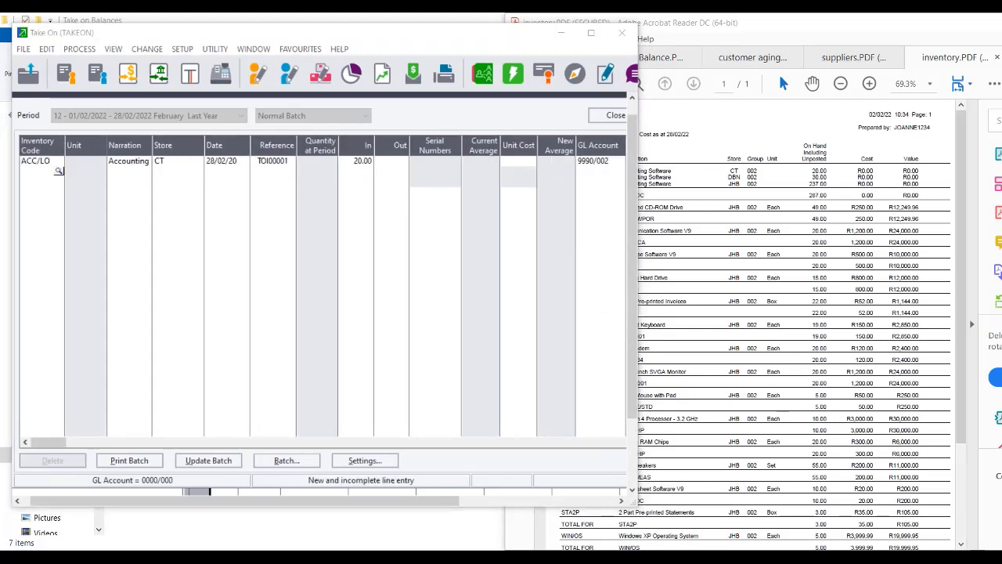
Start a new ACC/LOC line assigned to the DBN store.
double_click(350, 267)
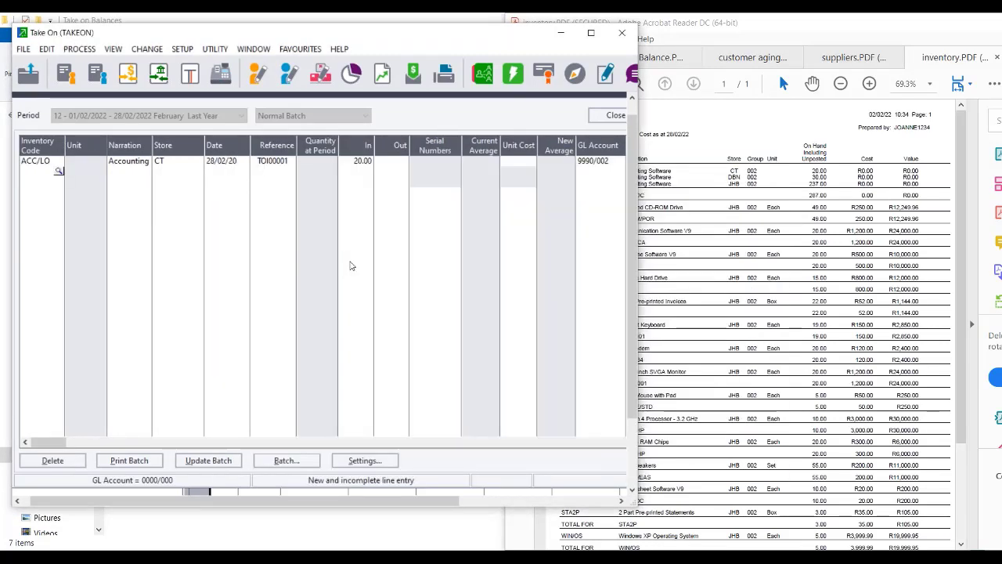
click(583, 340)
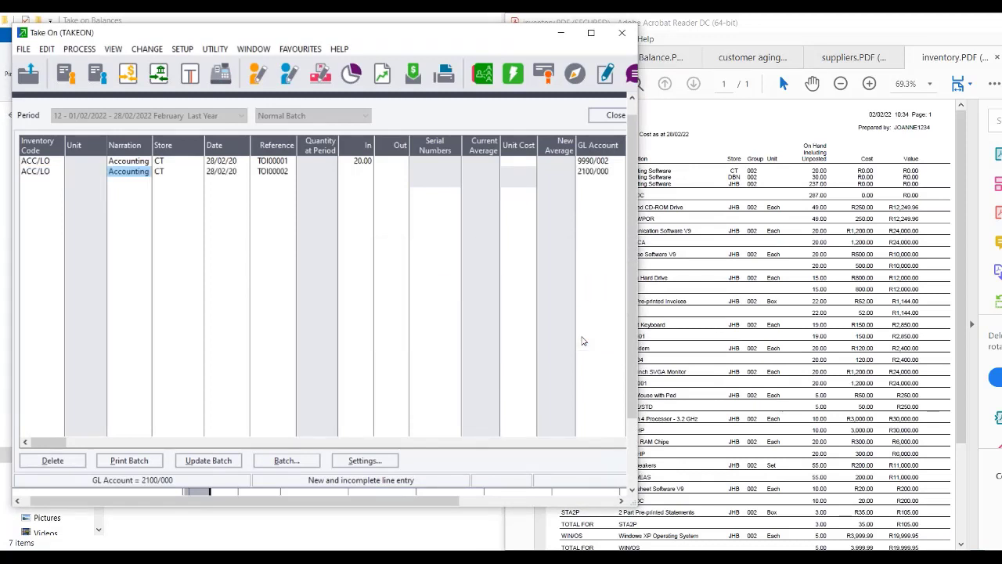
key(Tab)
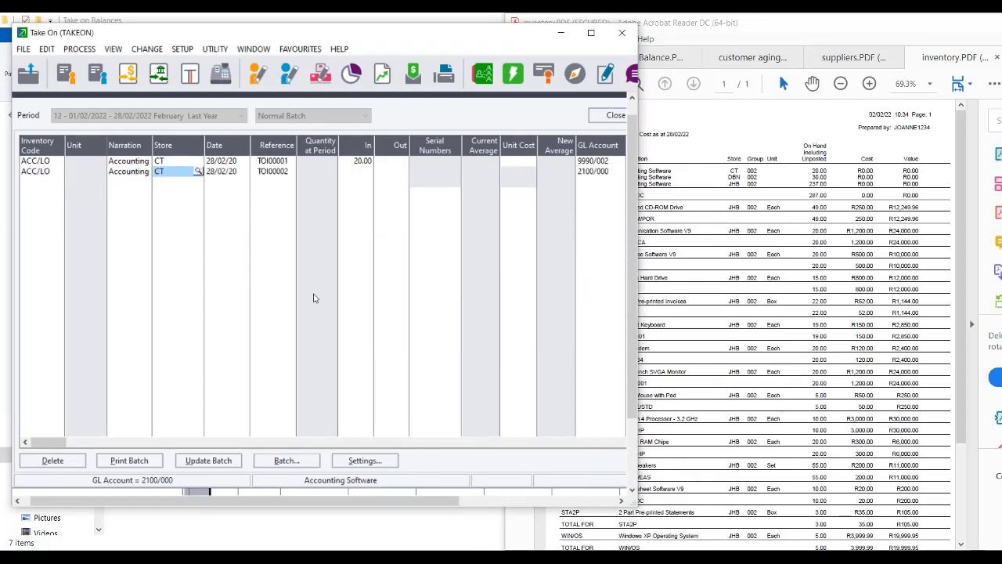
click(198, 171)
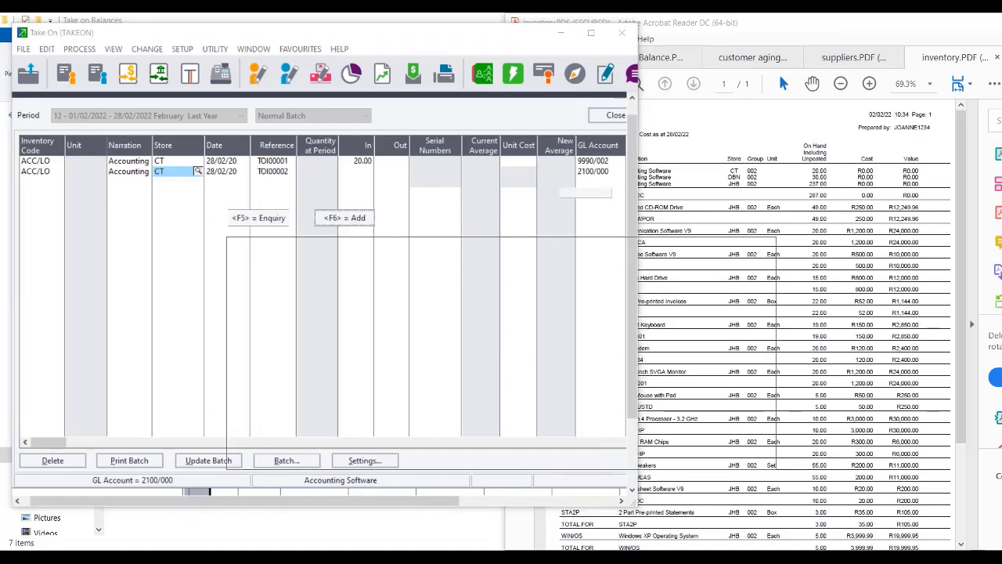
double_click(297, 286)
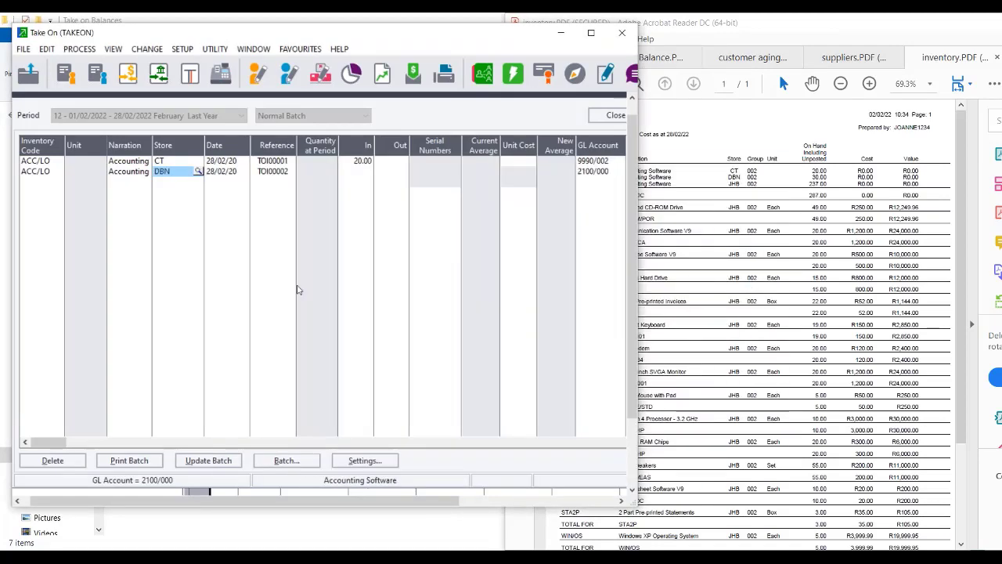
key(Tab)
key(Tab)
key(Tab)
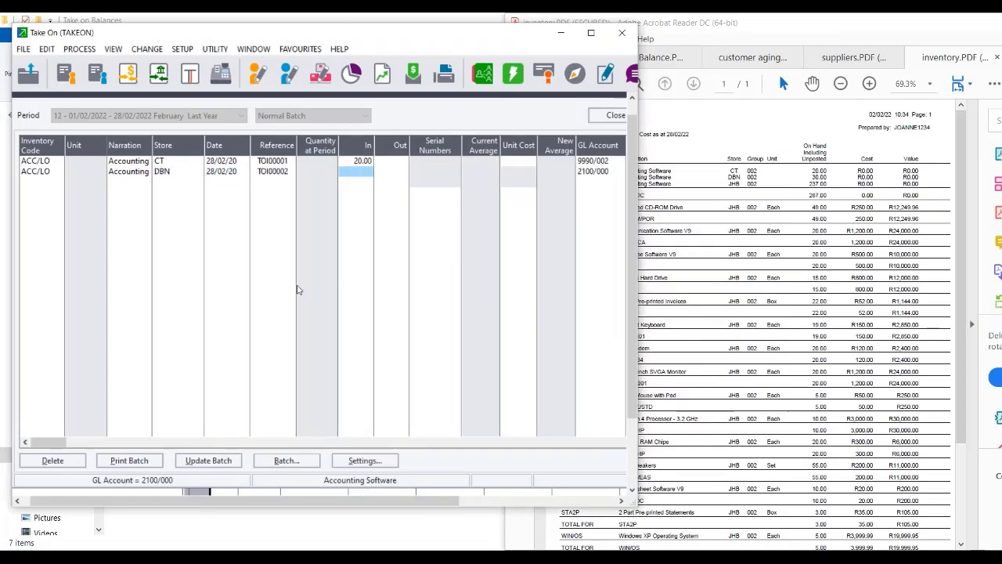
Enter 30.00 units in with a zero unit cost, dismissing the warnings.
text(30)
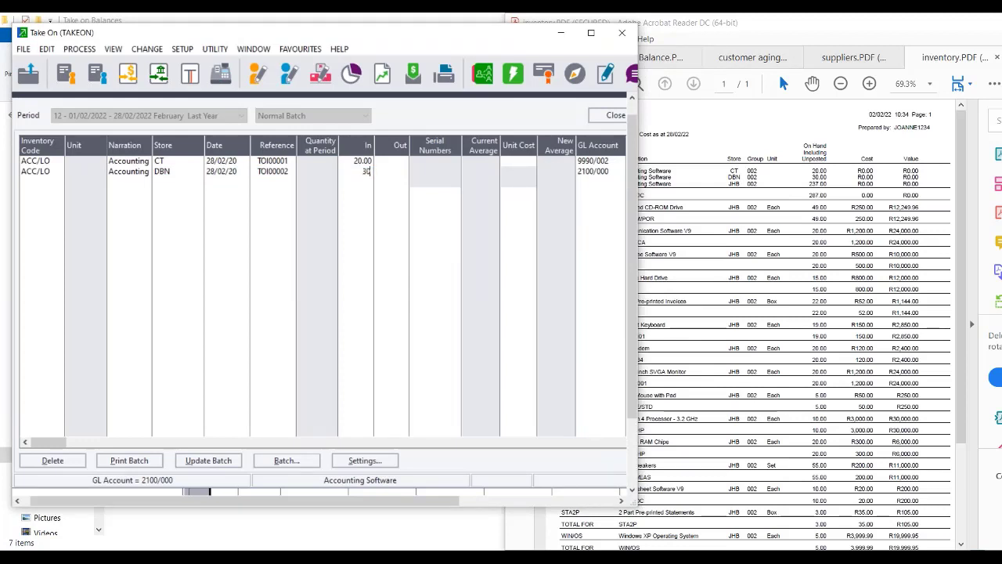
key(Tab)
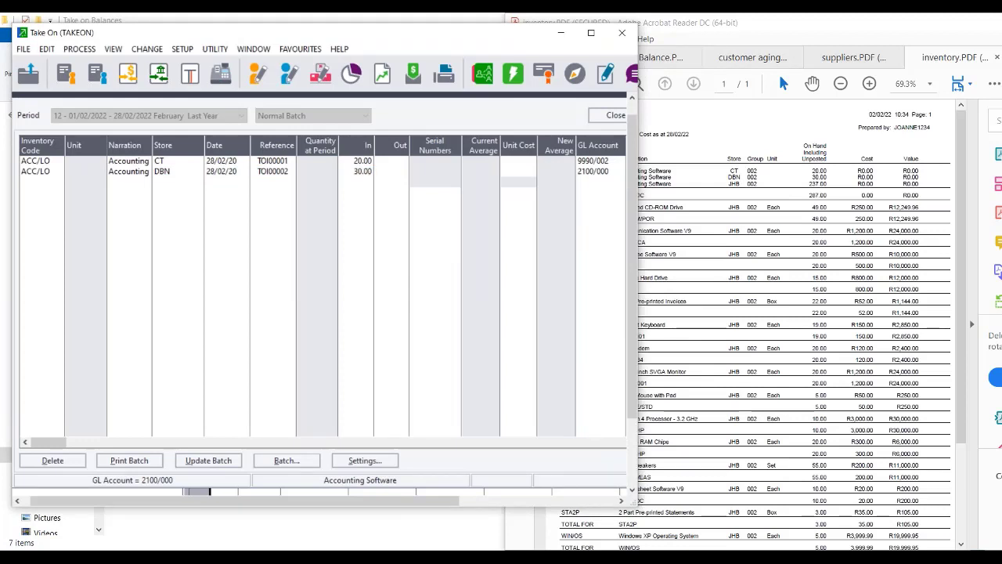
key(Tab)
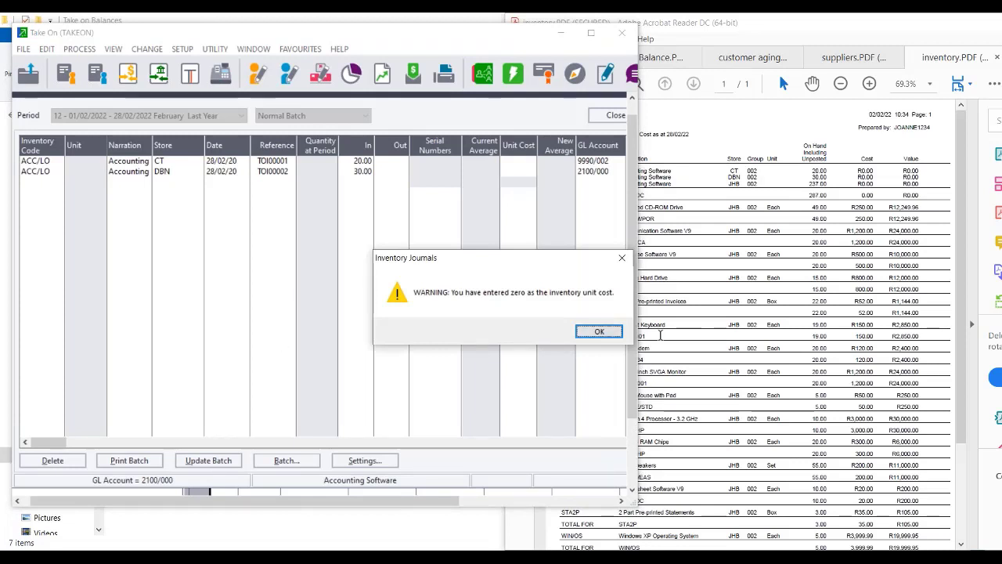
click(601, 333)
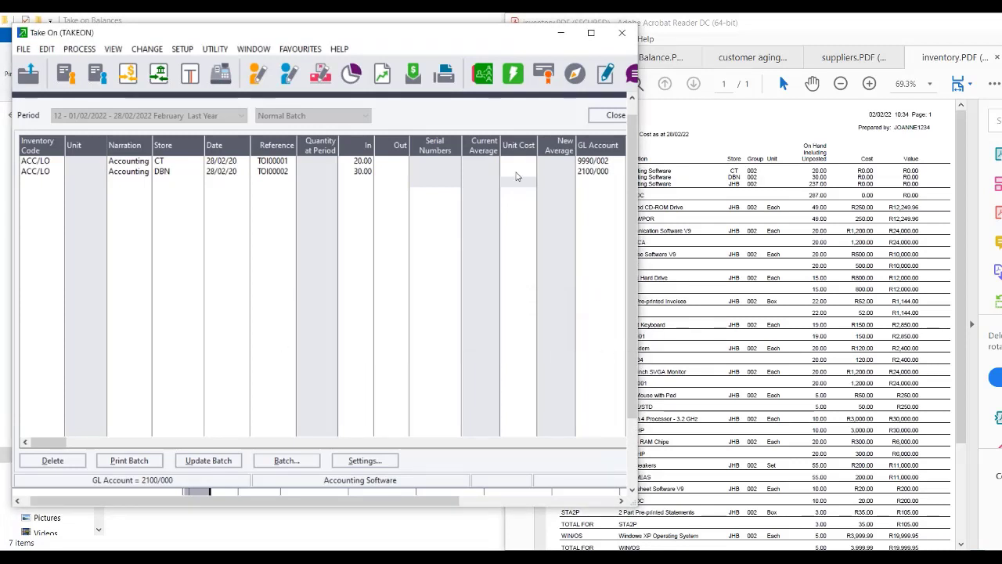
click(607, 176)
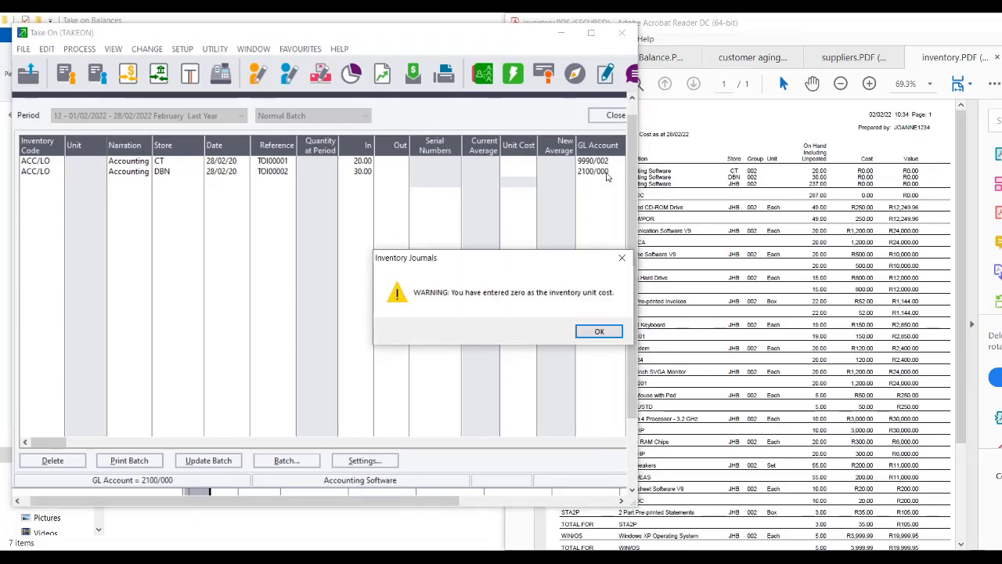
click(597, 333)
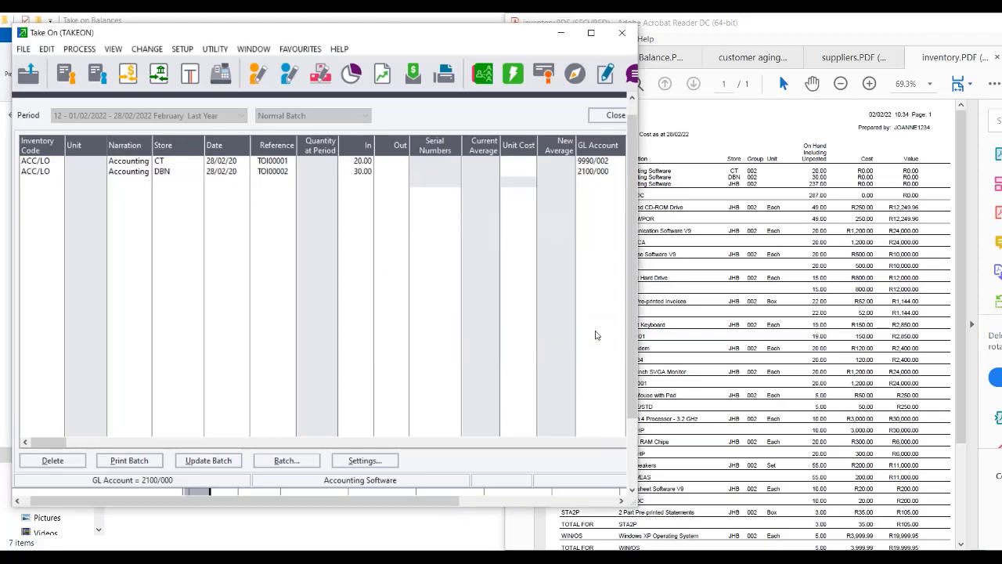
key(BackSpace)
text(0)
key(Return)
Set the line's GL account to suspense 9990/002 instead of 2100/000.
key(Return)
text(9990/002)
key(Return)
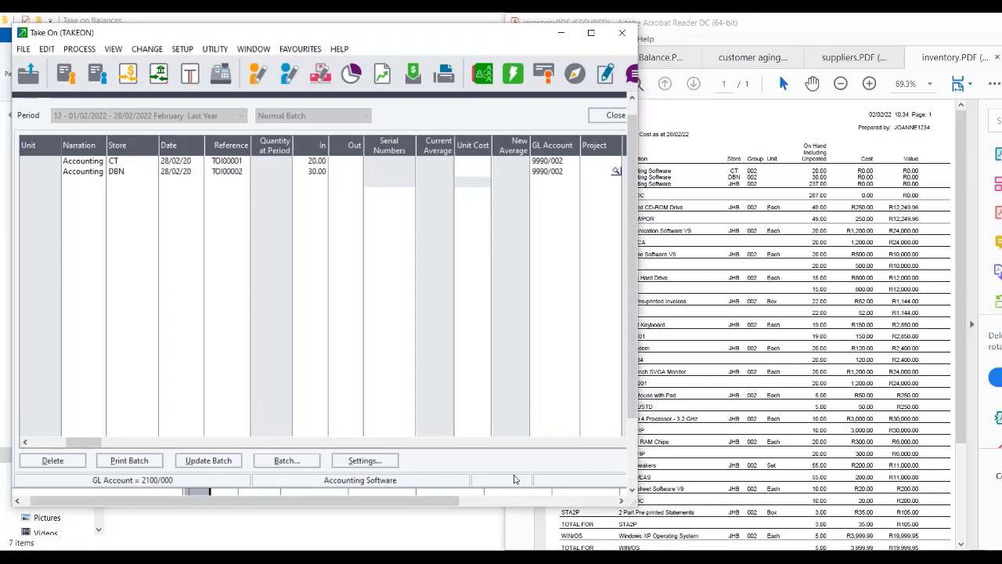
click(531, 557)
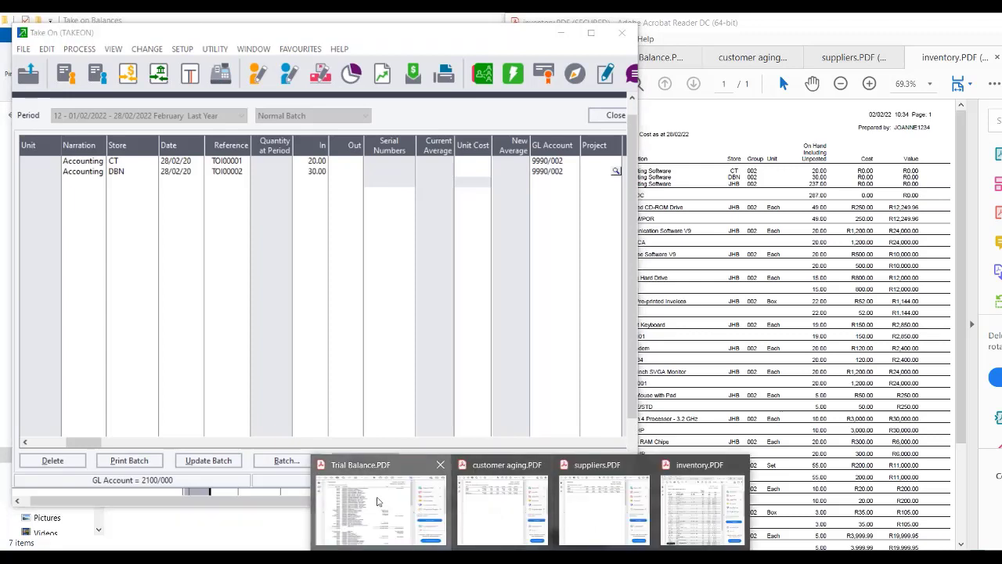
Bring up Trial Balance.PDF and resize and move the Acrobat window over Pastel.
click(377, 501)
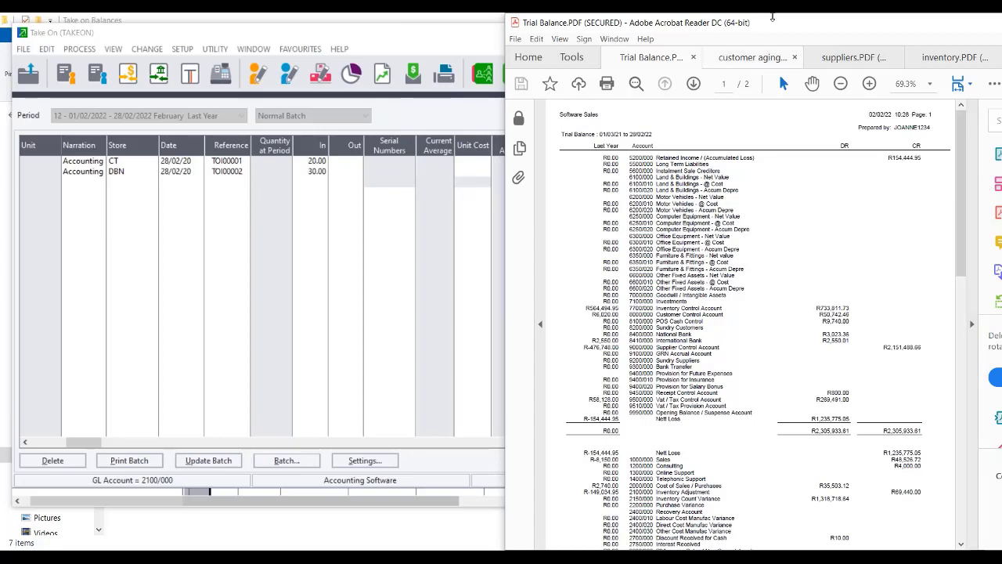
double_click(690, 16)
drag(689, 15, 689, 32)
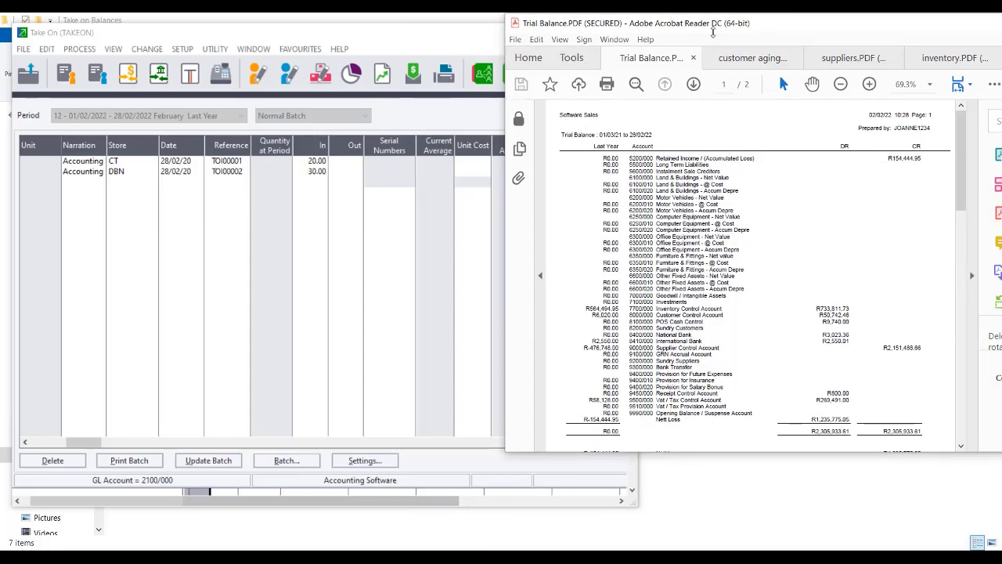
drag(780, 39, 658, 48)
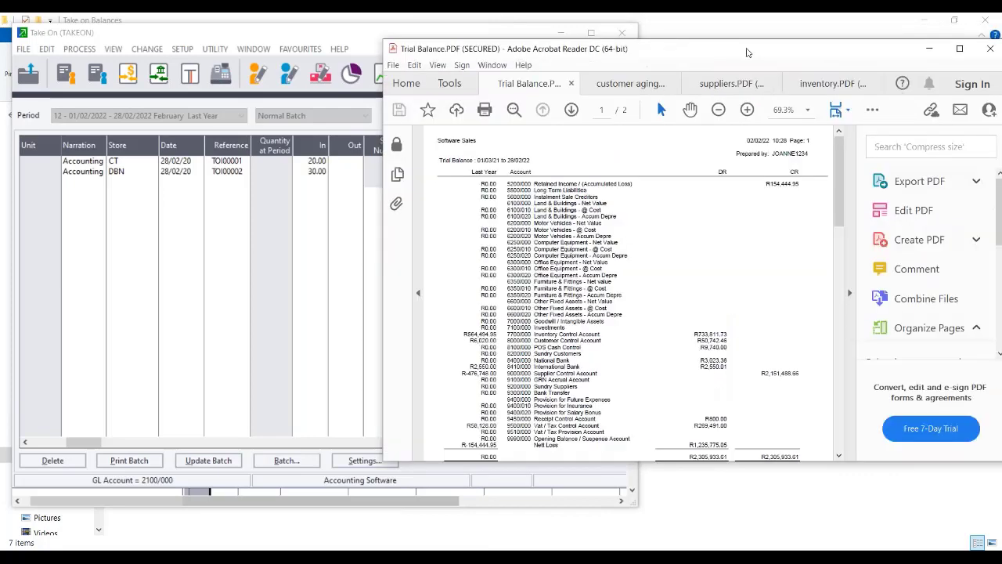
drag(746, 49, 573, 50)
Close the Trial Balance PDF, then close all remaining tabs and Acrobat.
click(818, 50)
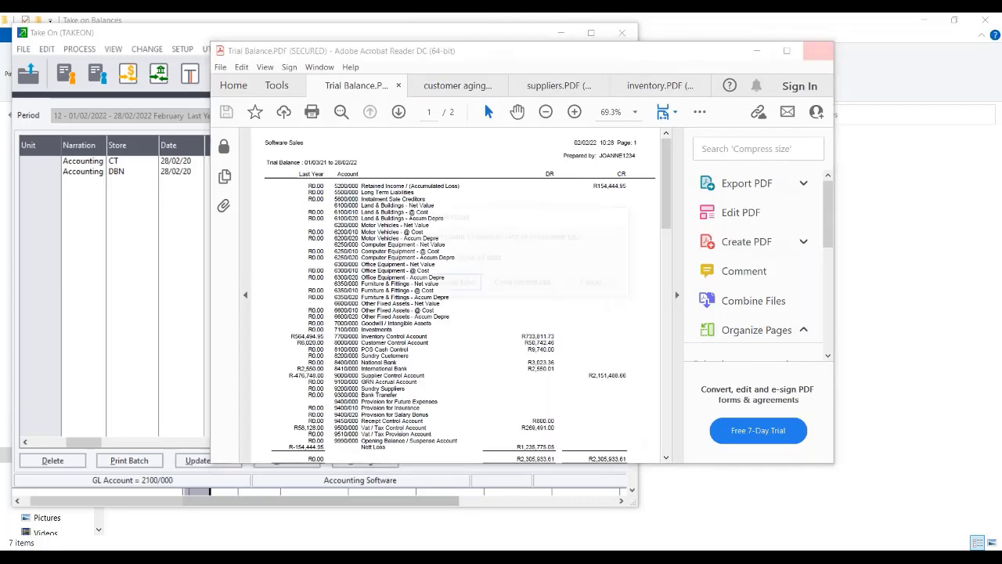
click(525, 286)
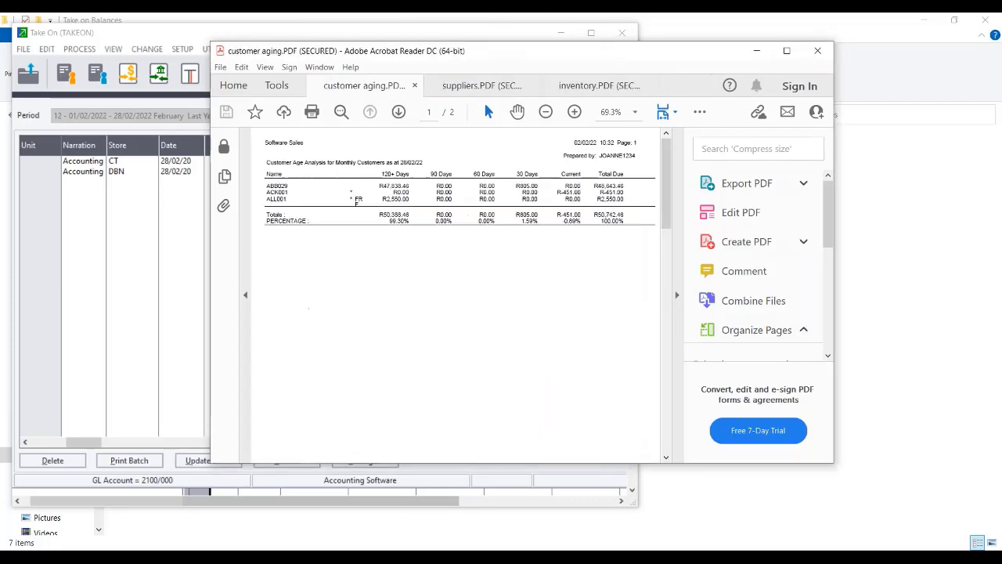
click(818, 51)
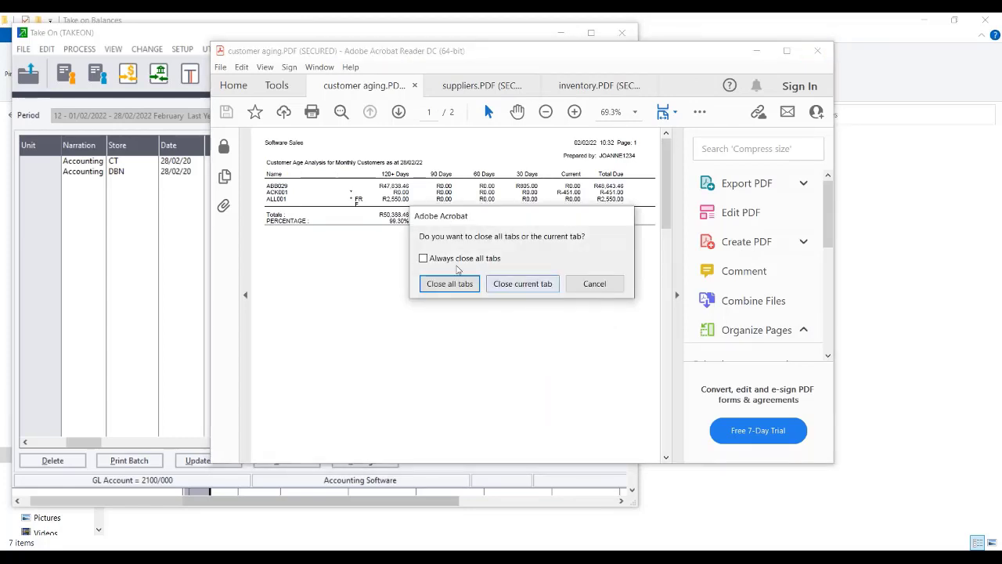
click(449, 283)
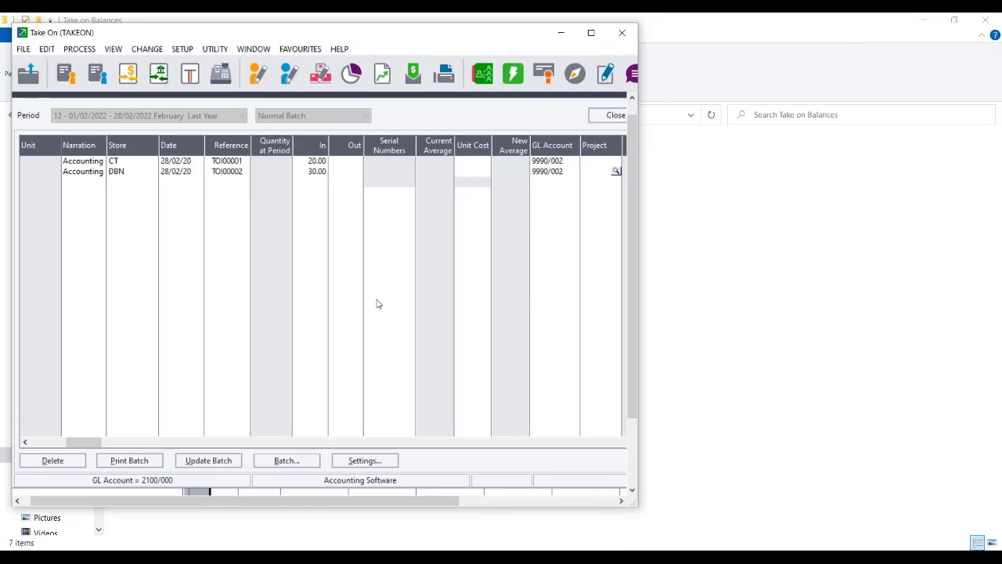
Close the take-on inventory batch and the Process Journals screen.
click(599, 117)
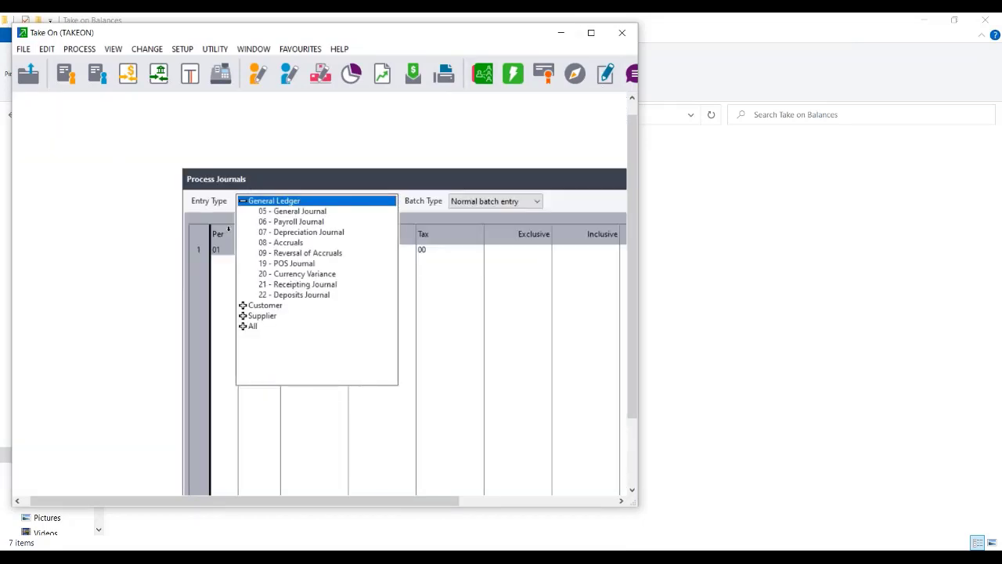
drag(517, 177, 220, 128)
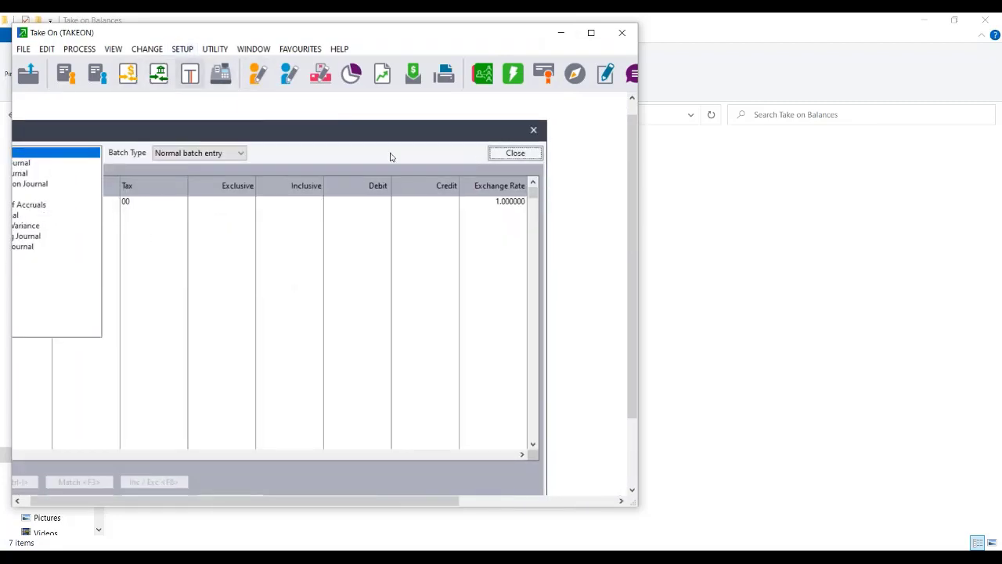
click(516, 152)
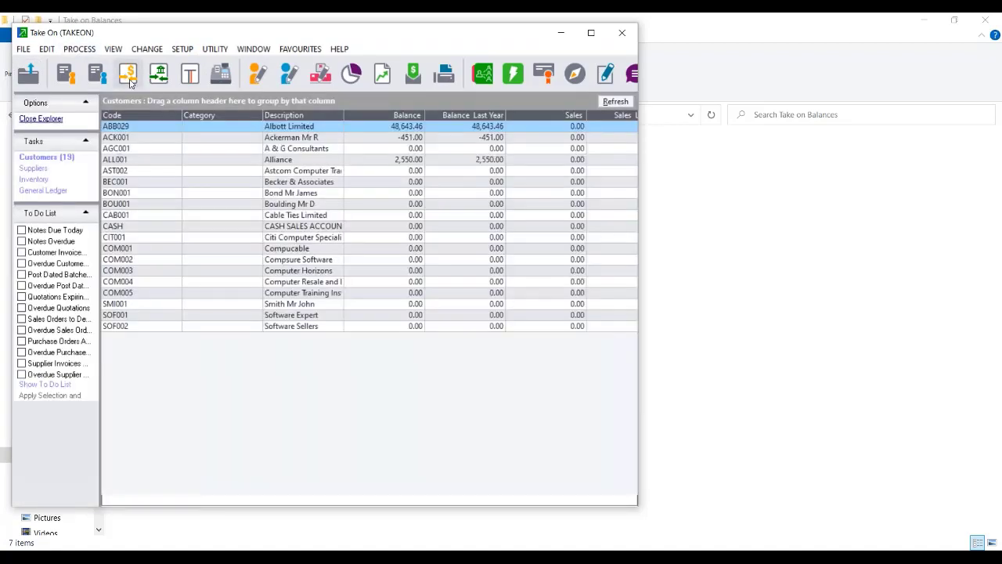
Open the FNB cash book without bank feeds and start a payment line to 8410/000.
click(130, 83)
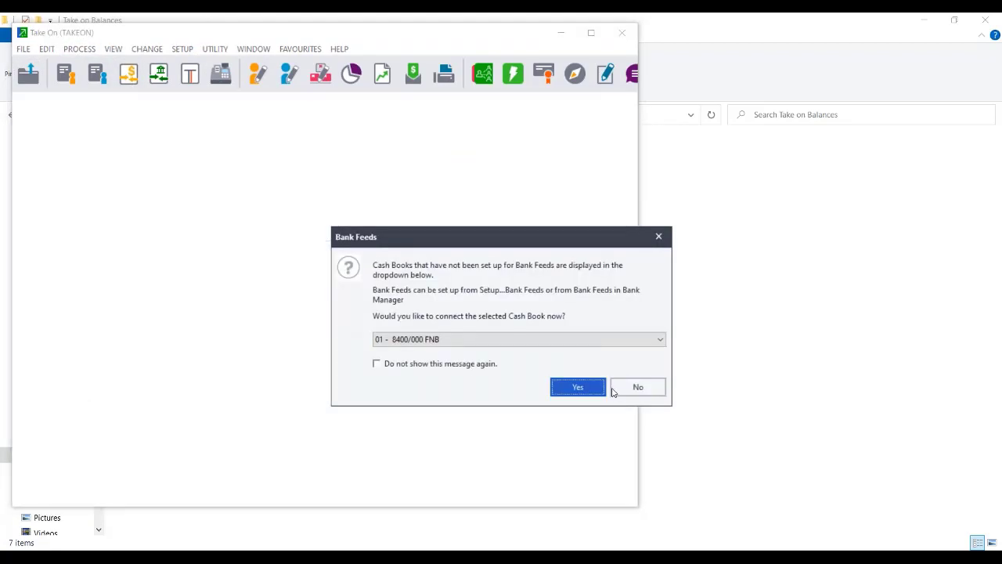
click(639, 392)
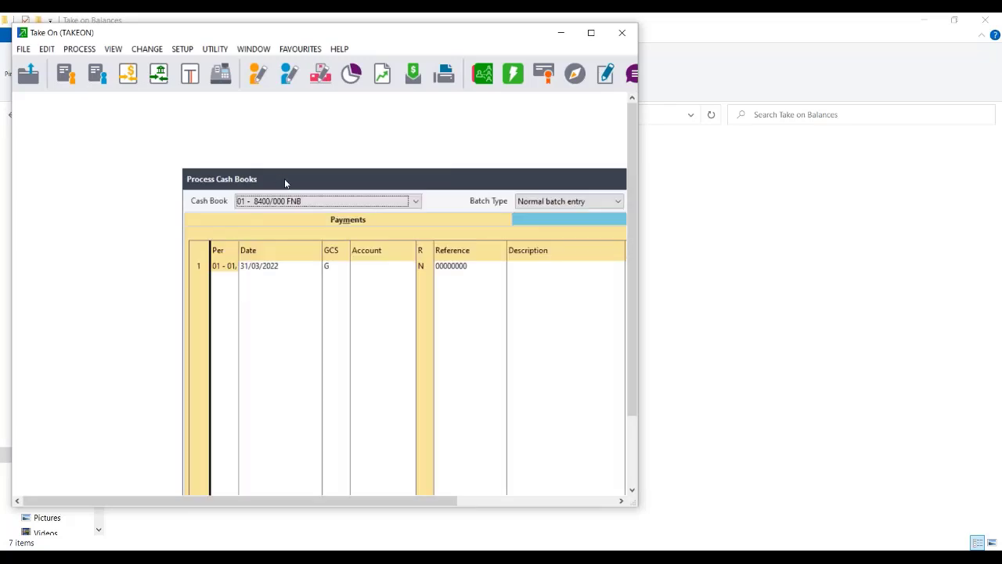
drag(285, 183, 126, 110)
click(193, 198)
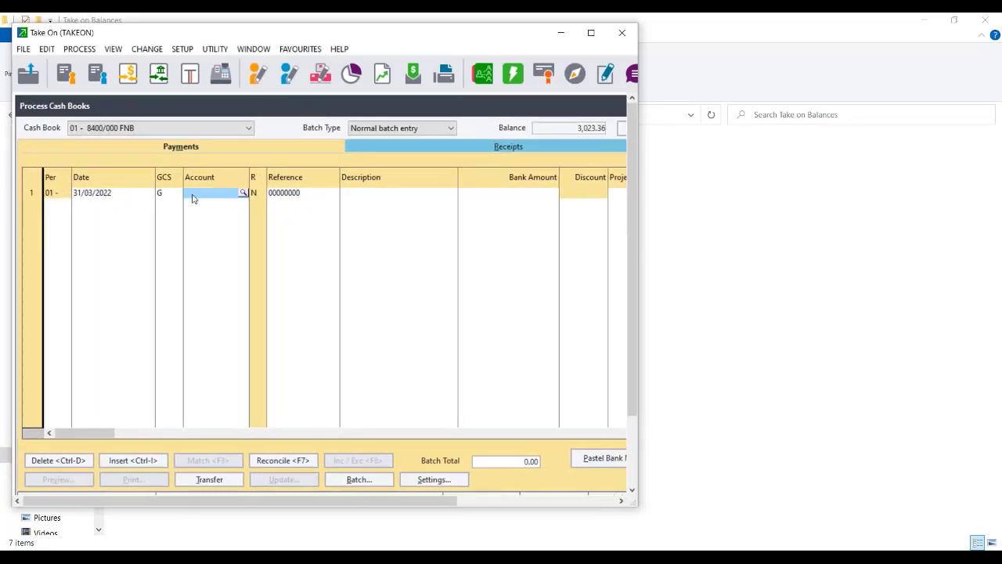
text(8410/000)
key(Return)
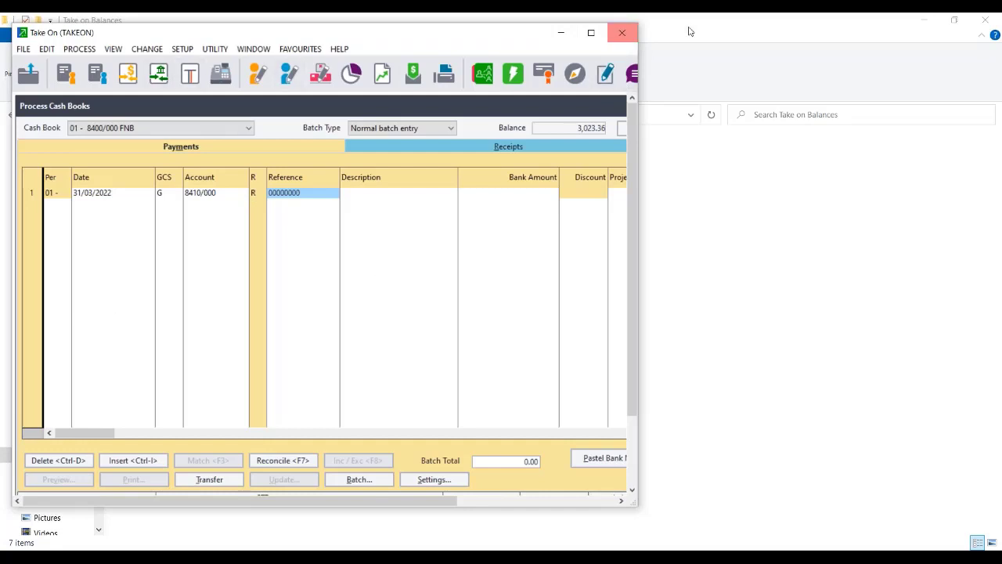
Close the cash book discarding the unfinished 8410/000 line, and exit Pastel declining the TAKEON backup.
click(630, 34)
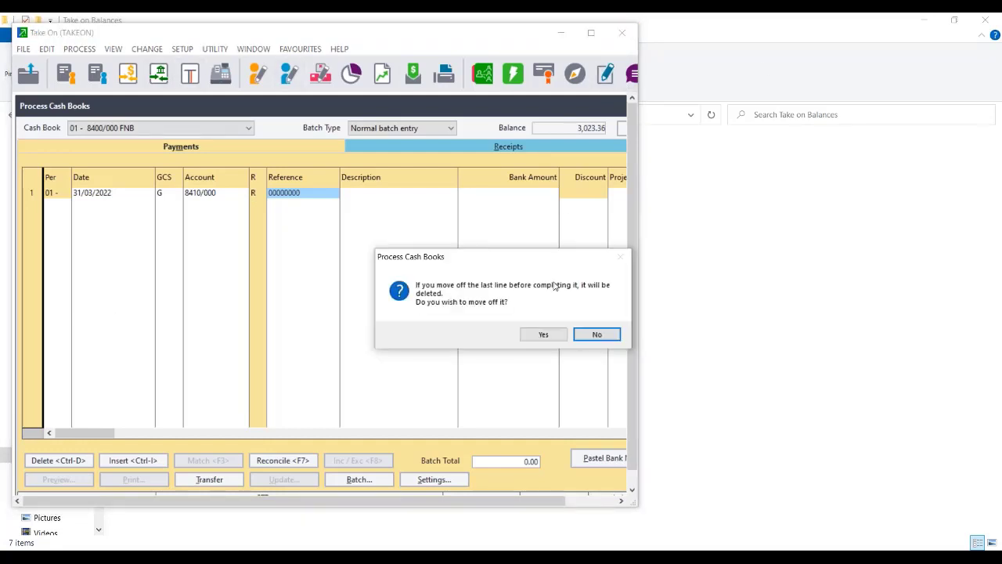
click(595, 334)
click(626, 32)
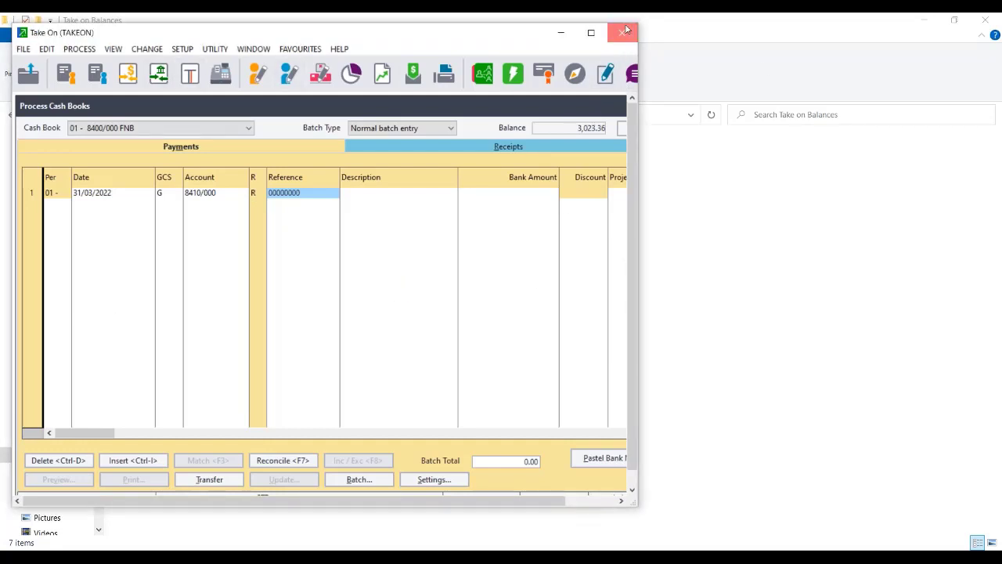
click(541, 336)
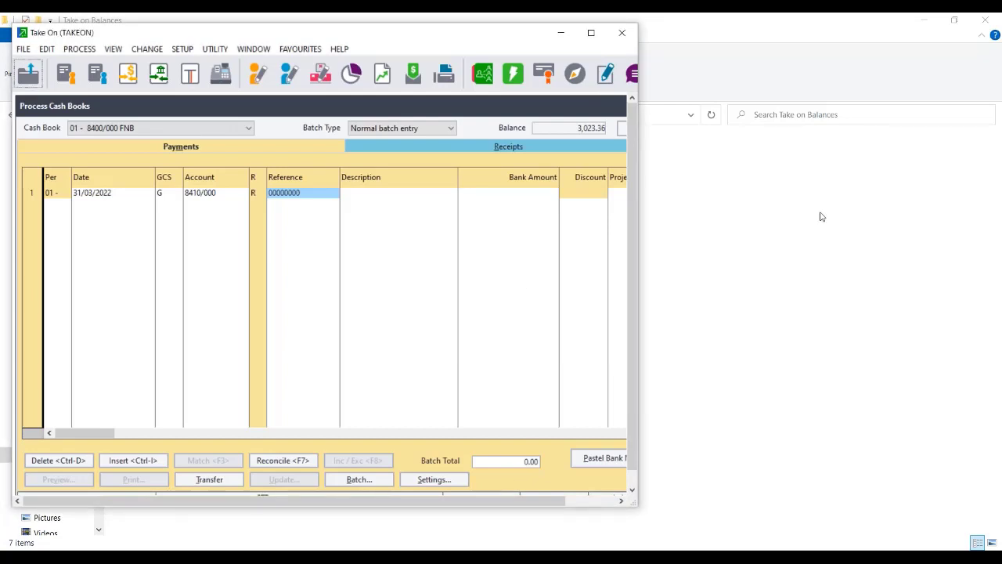
click(548, 336)
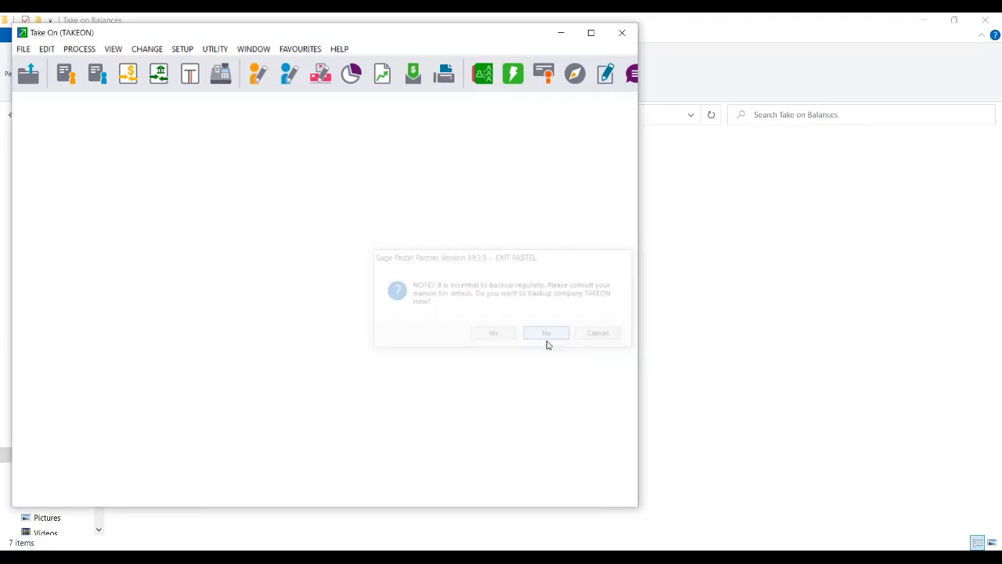